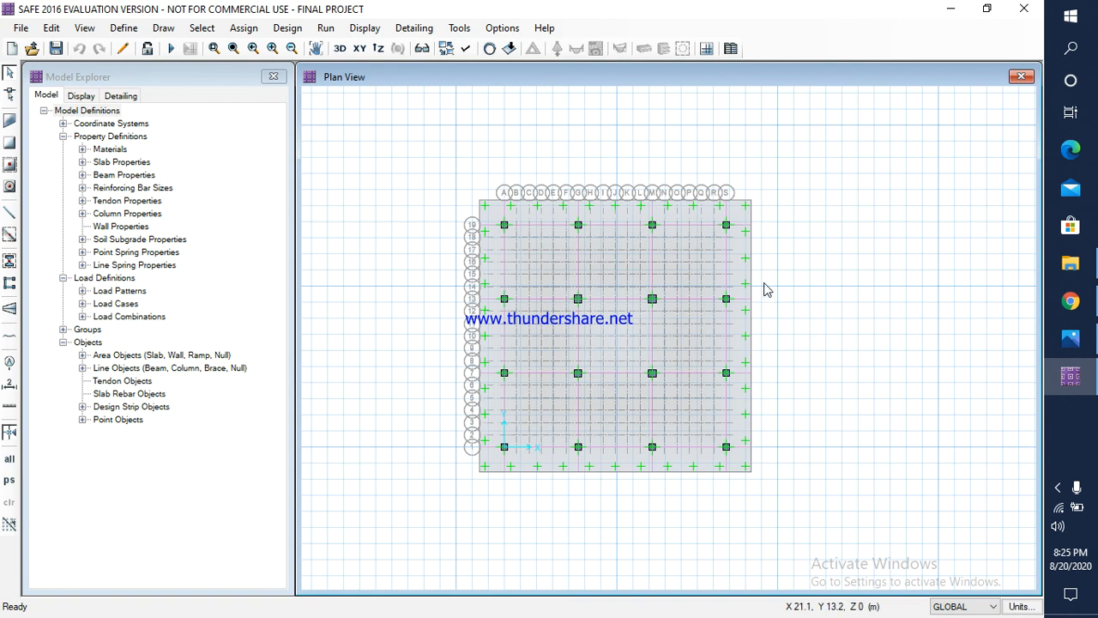
Step: Switch to Photos and review the footing size, column layout, column loads, subgrade modulus and design strip width slides
left_click(1071, 338)
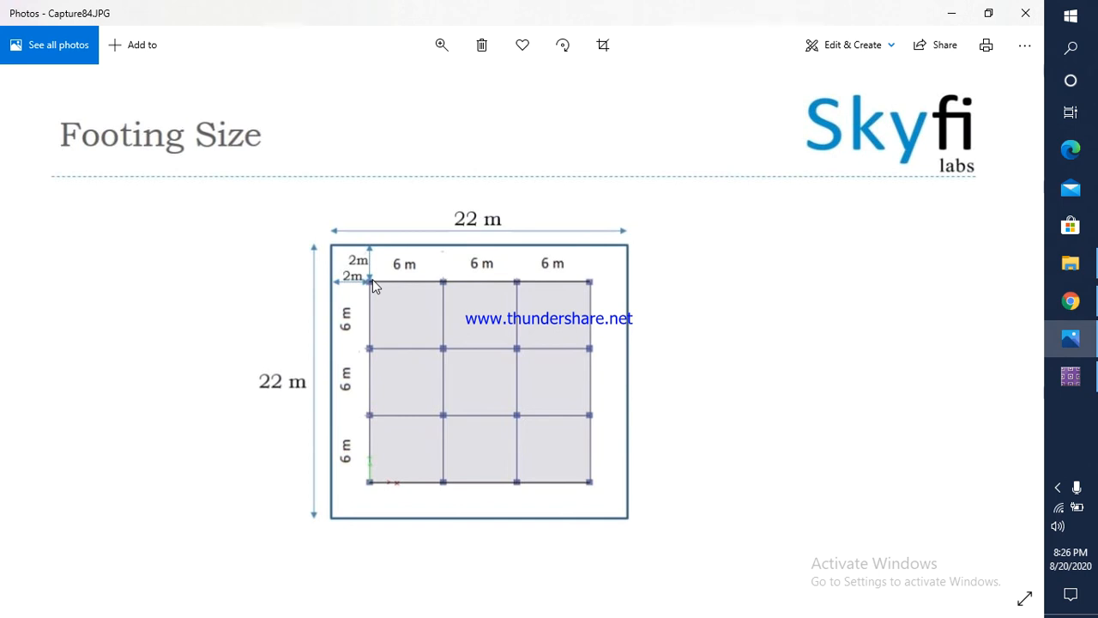
key("Left")
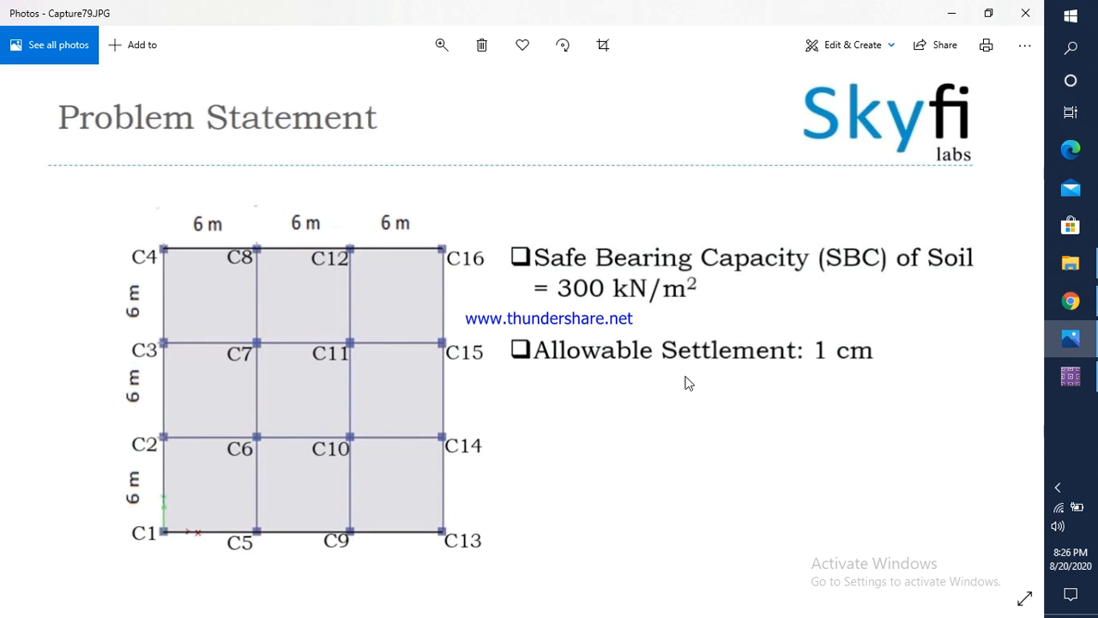
key("Right")
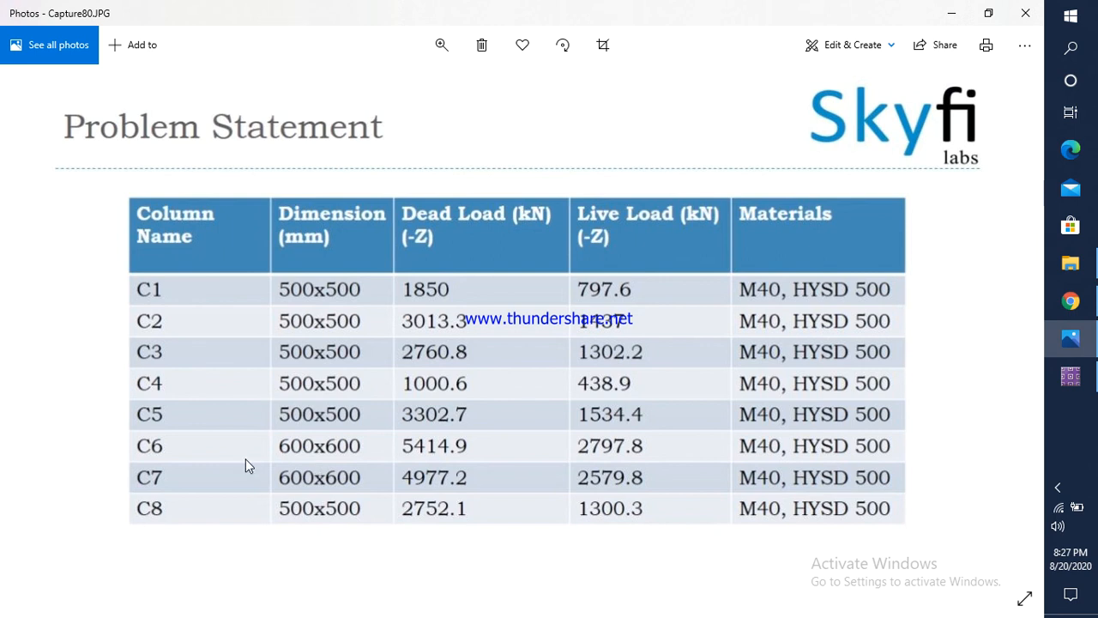
key("Right")
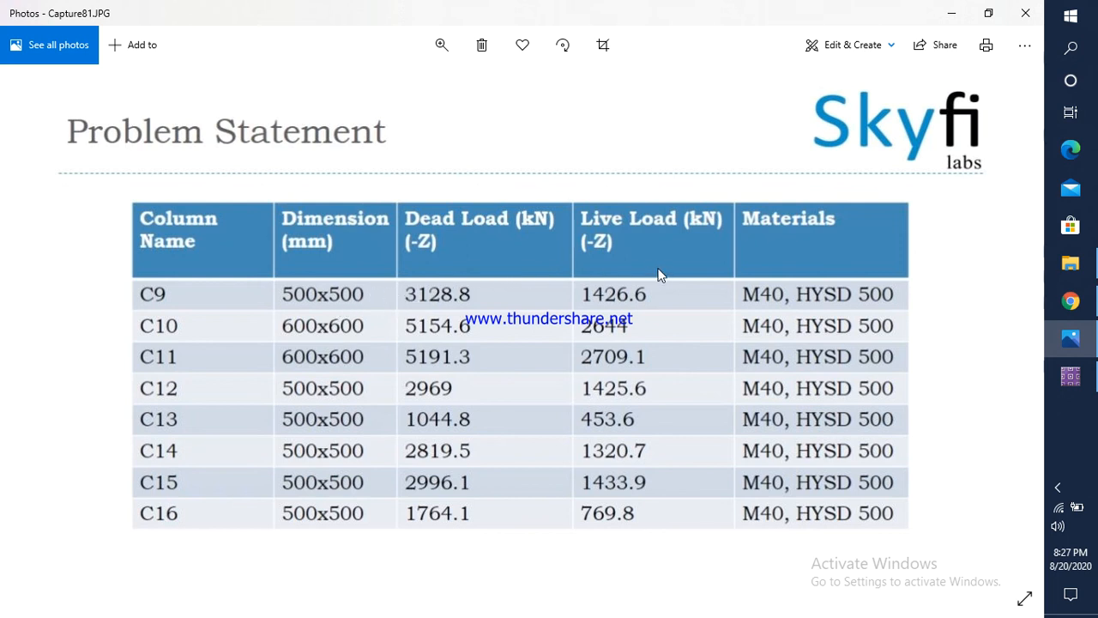
key("Right")
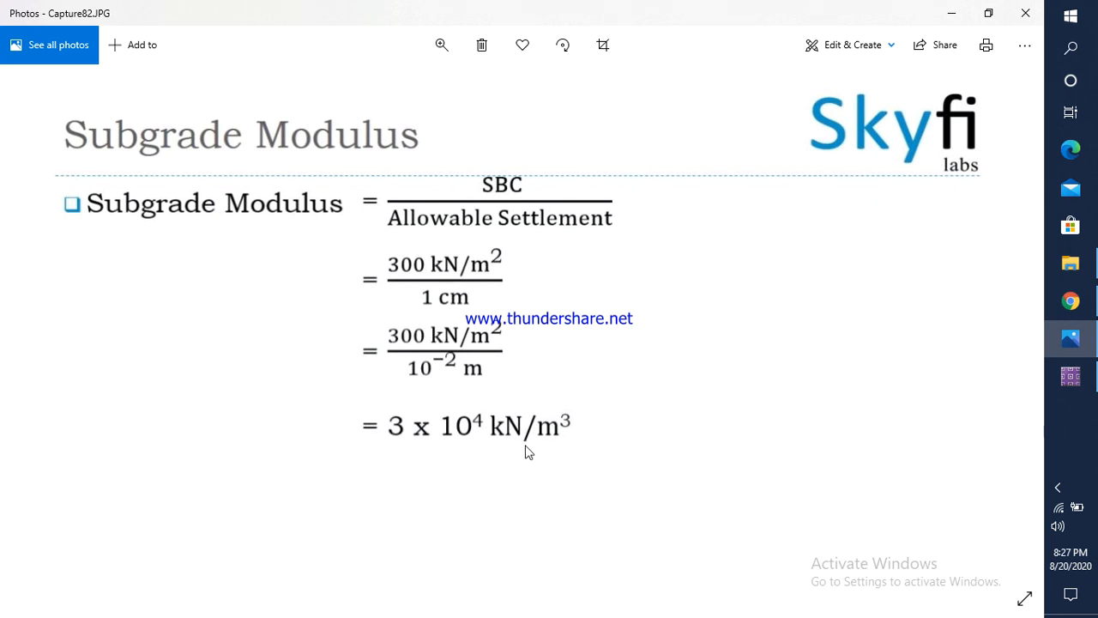
key("Right")
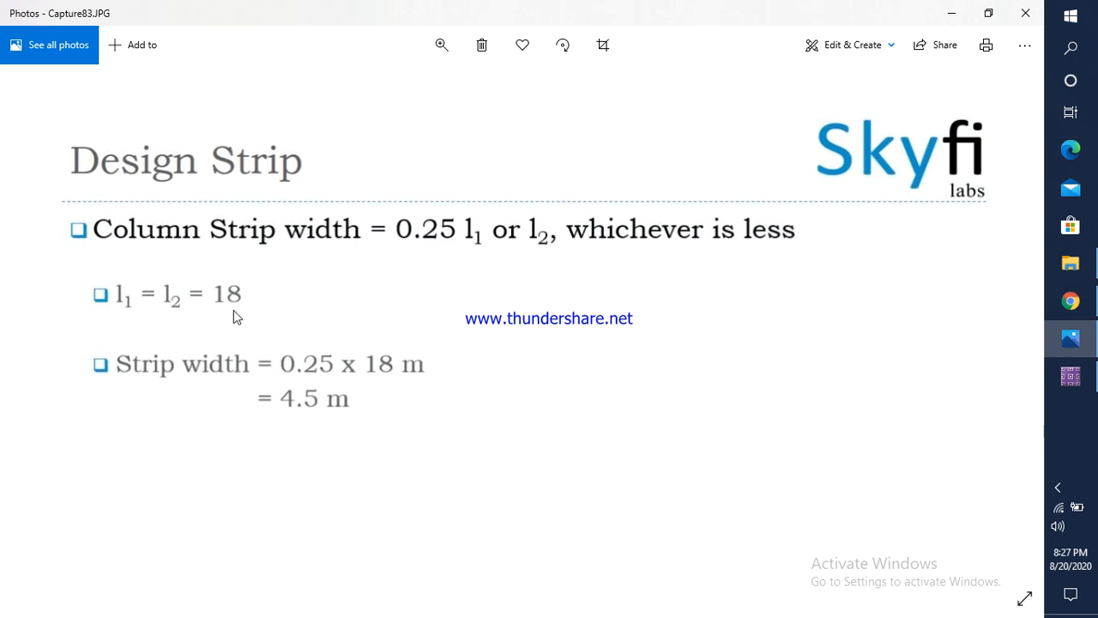
key("Left")
key("Left")
key("Left")
key("Left")
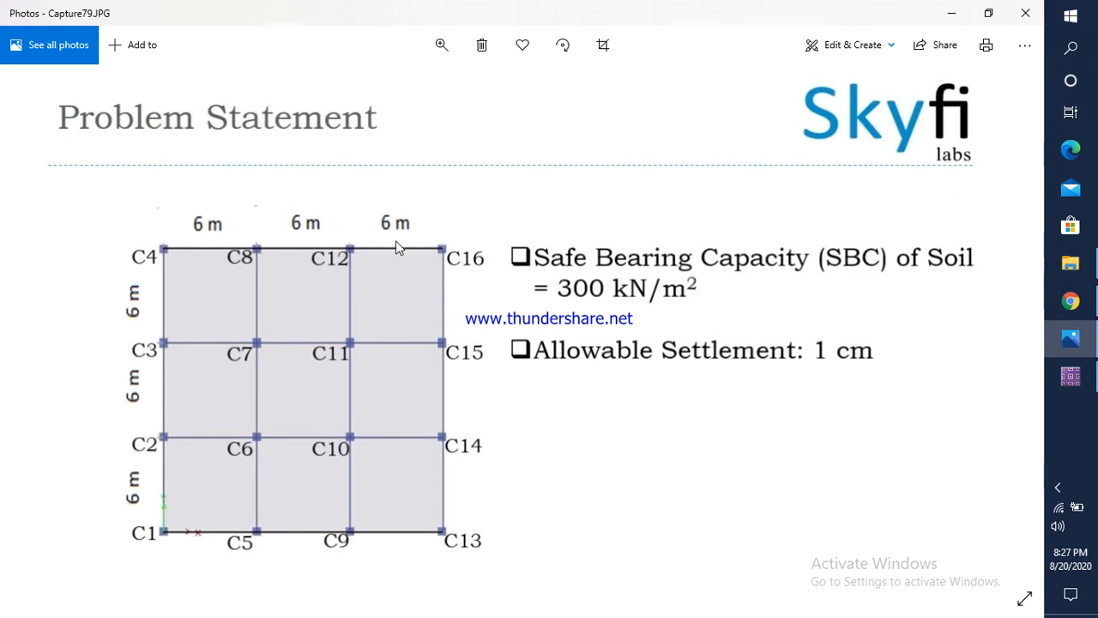
key("Right")
key("Right")
key("Right")
key("Right")
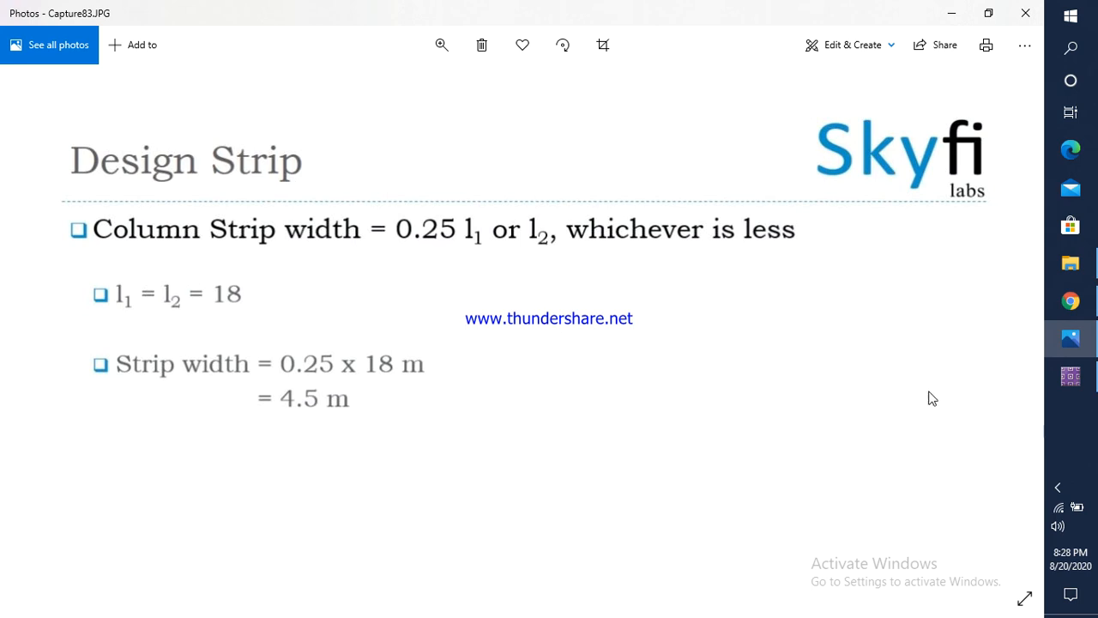
Step: Return to SAFE, start a new model while saving the current project's changes, and choose IS 456-2000 as the design code
left_click(1069, 378)
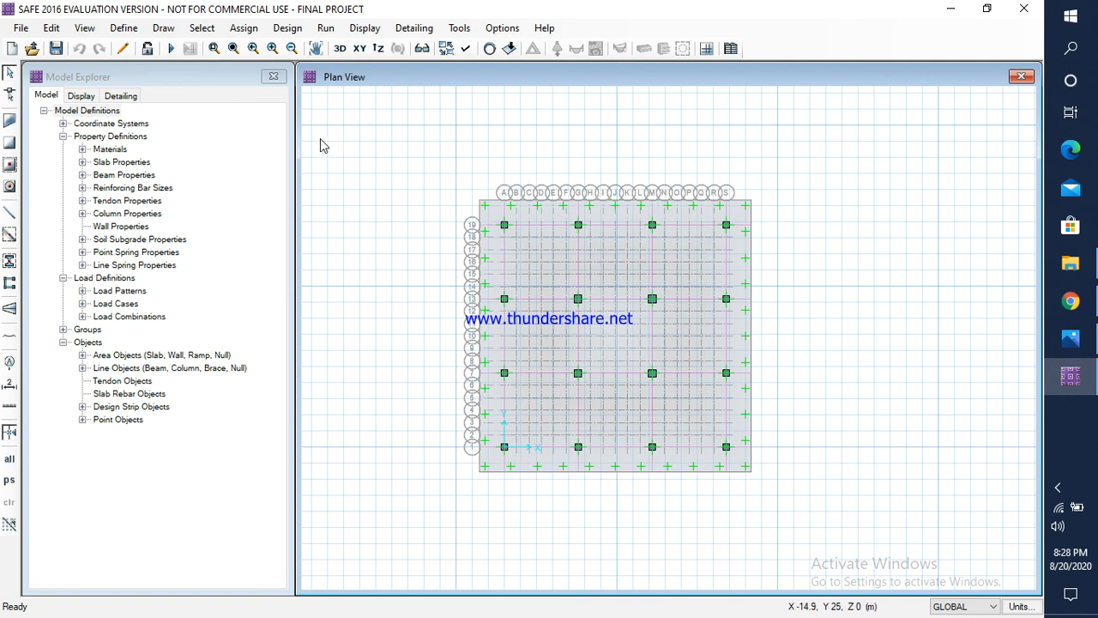
left_click(13, 49)
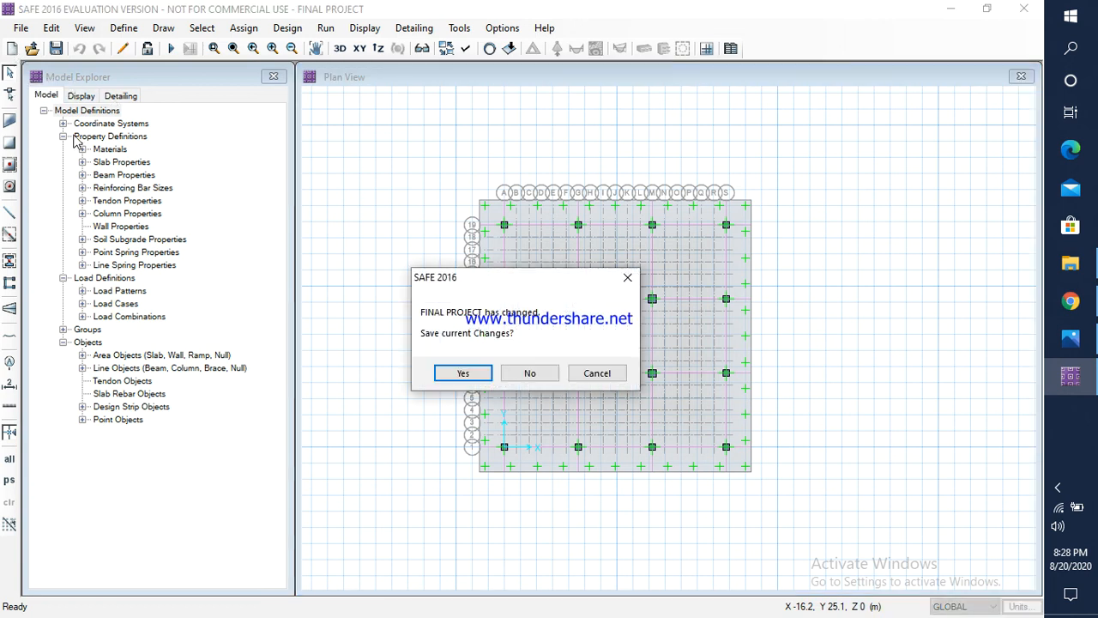
left_click(464, 374)
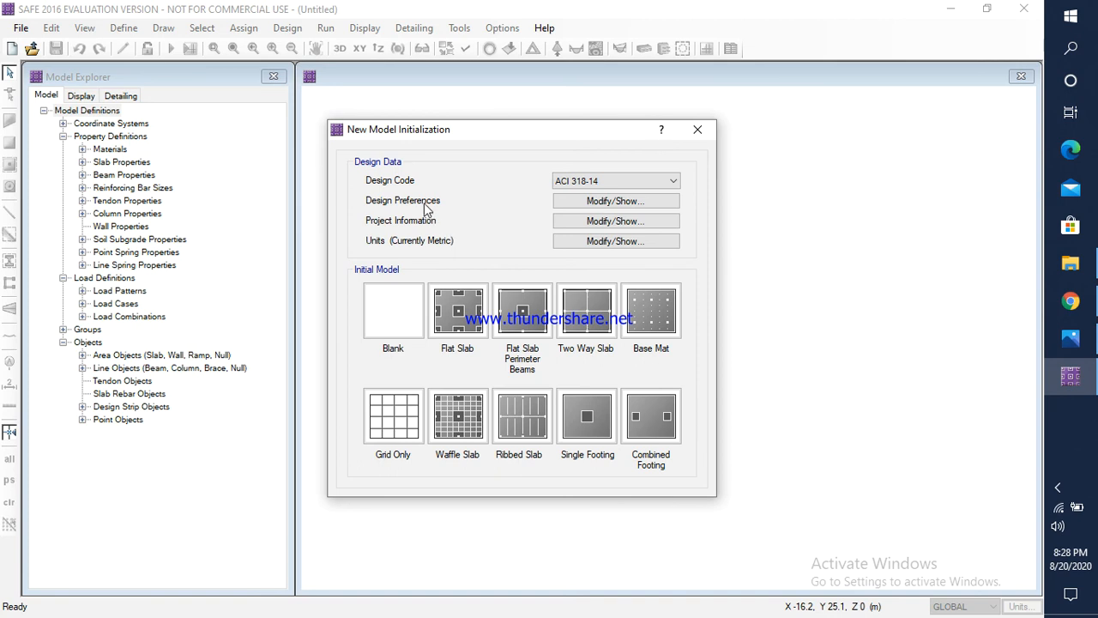
left_click(599, 182)
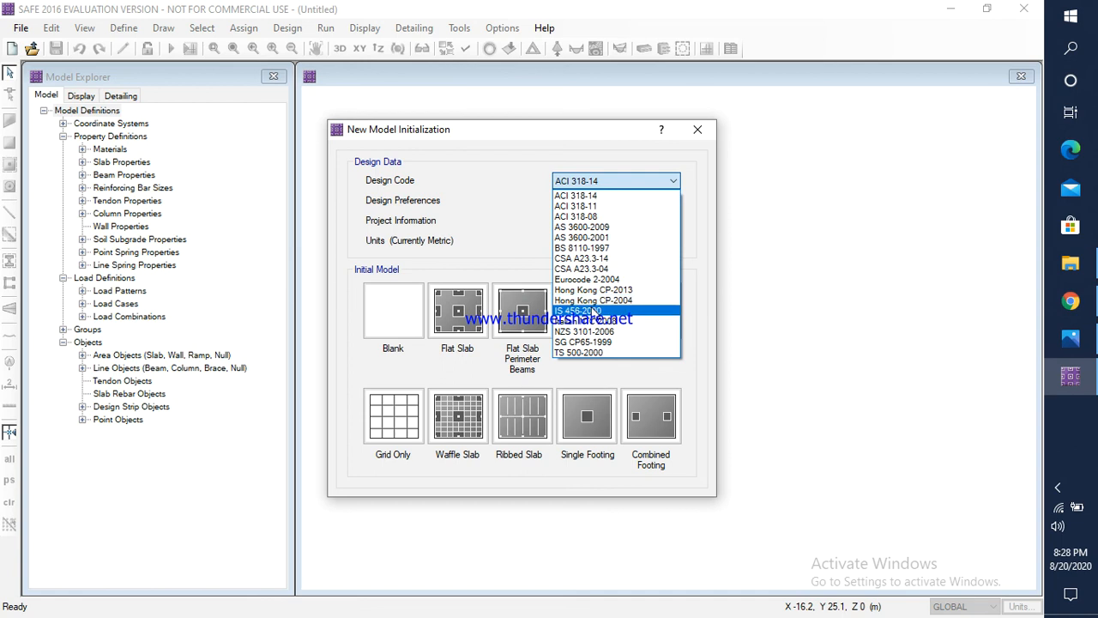
left_click(592, 310)
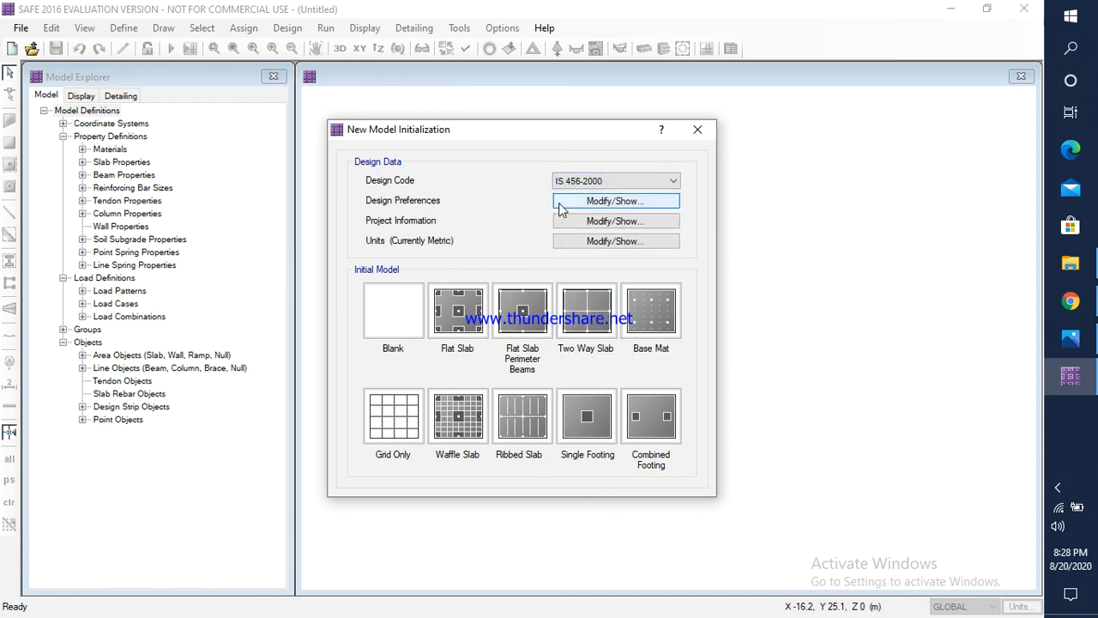
Step: In the design preferences for slabs, set the top and bottom clear cover to 50 mm and the preferred bar size to 22
left_click(594, 201)
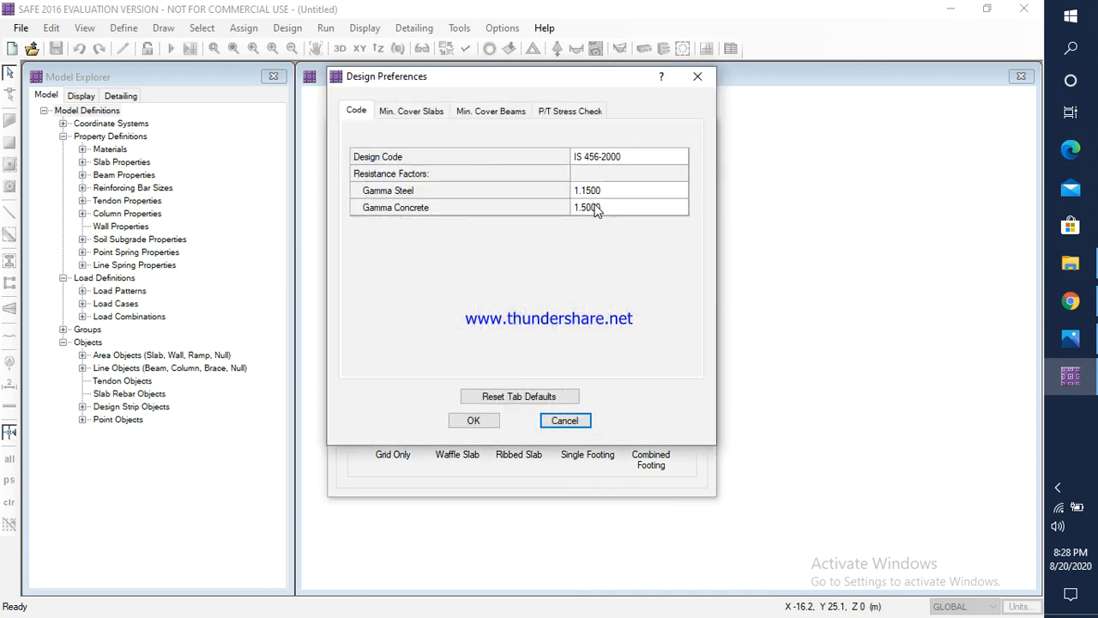
left_click(428, 112)
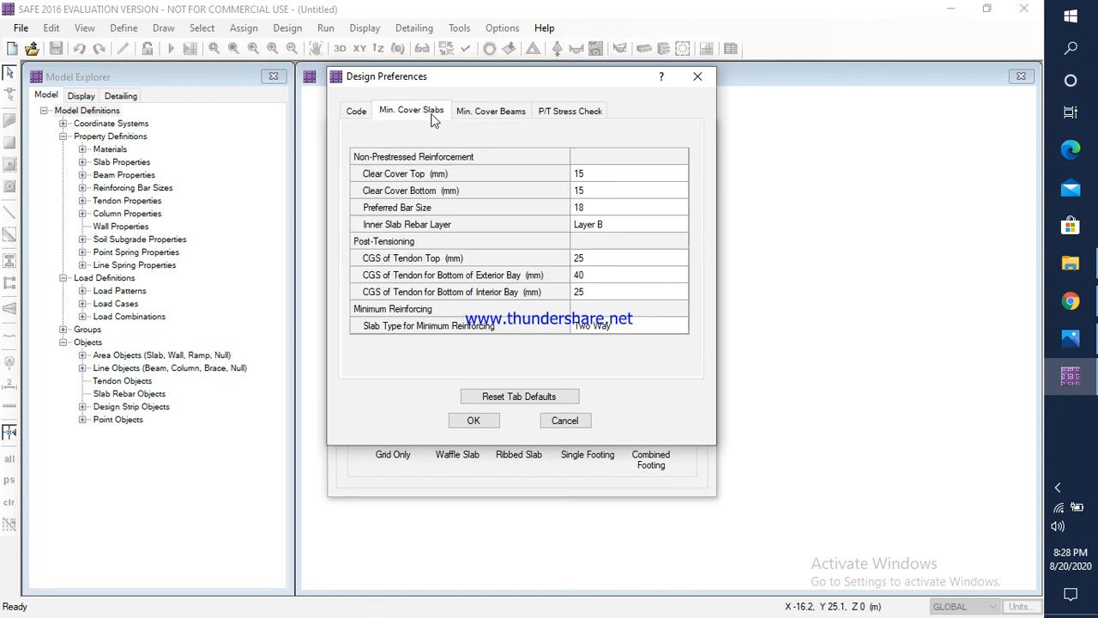
left_click(598, 177)
type("50")
left_click(595, 191)
type("50")
left_click(587, 209)
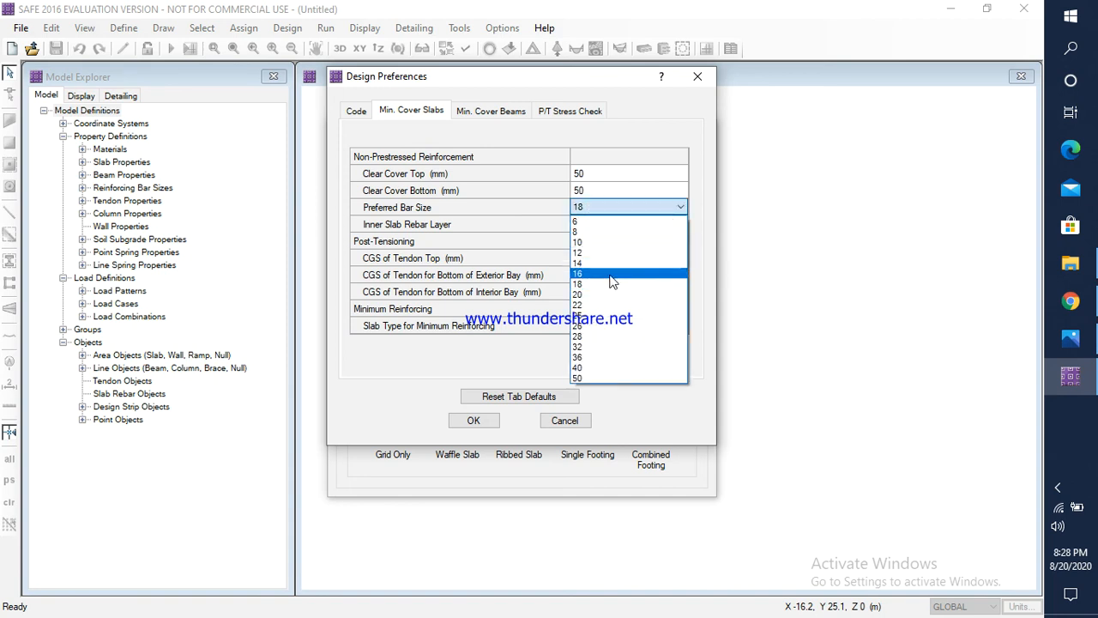
left_click(581, 305)
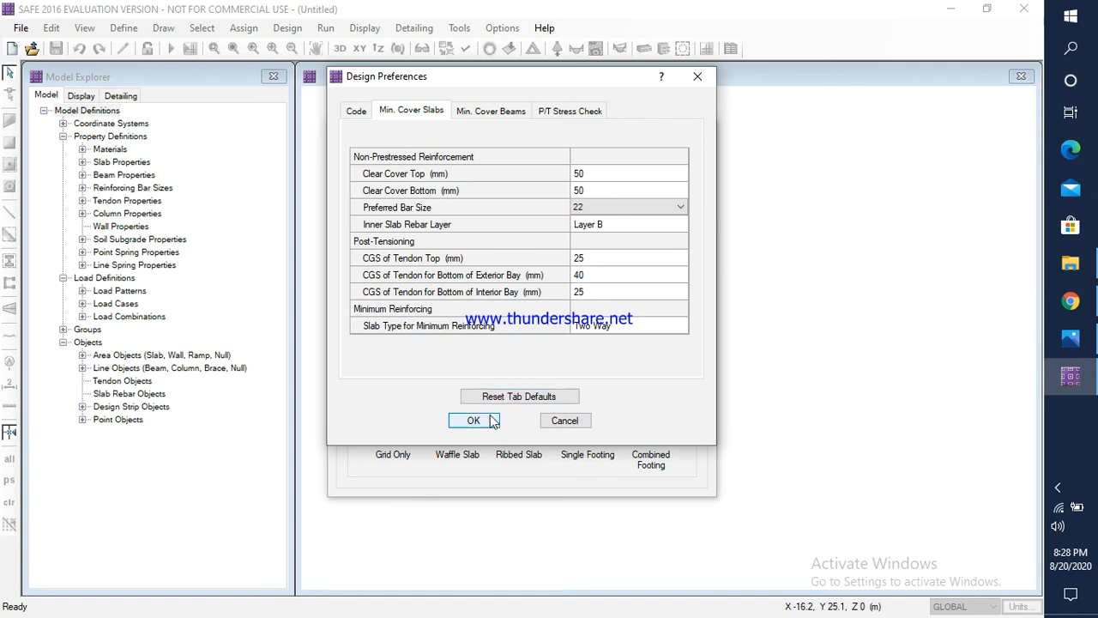
left_click(476, 421)
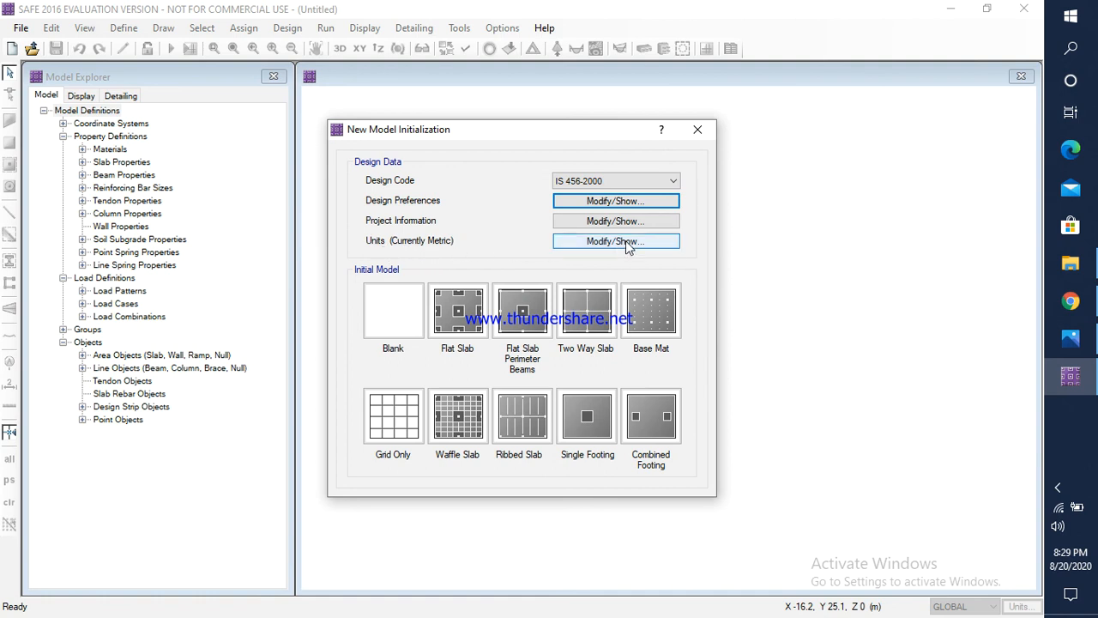
Step: Apply the metric defaults to the new model's units
left_click(616, 241)
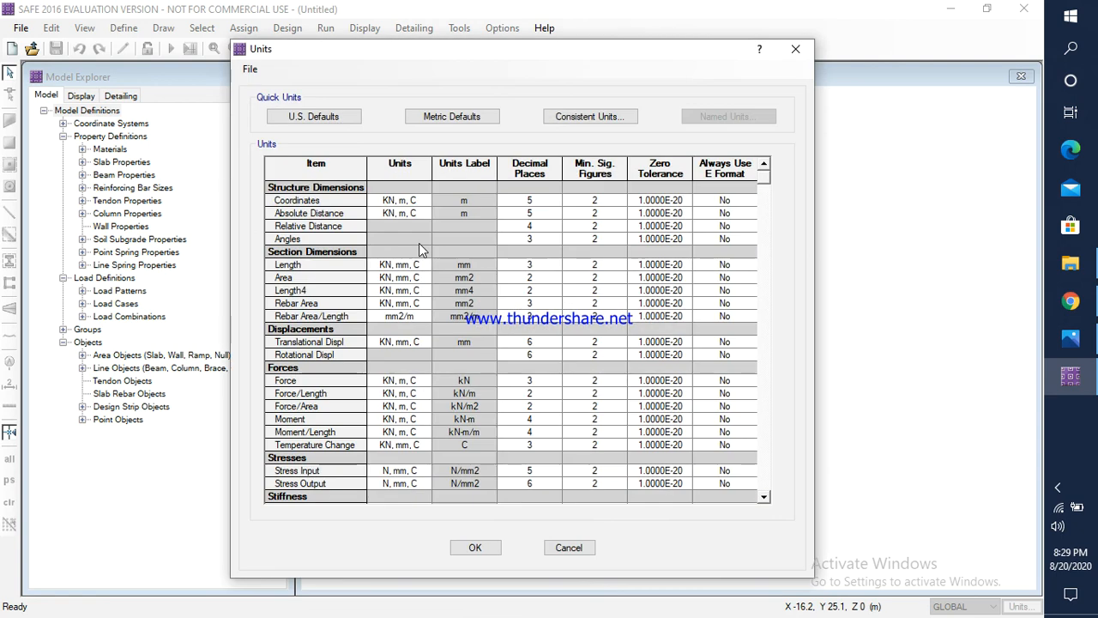
left_click(450, 119)
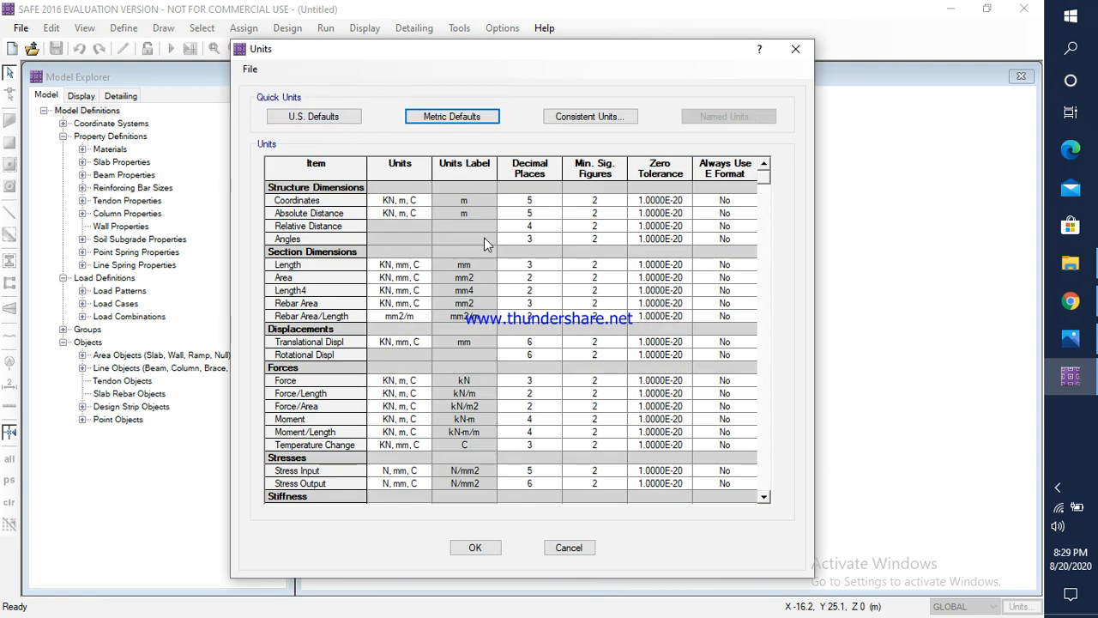
left_click(474, 546)
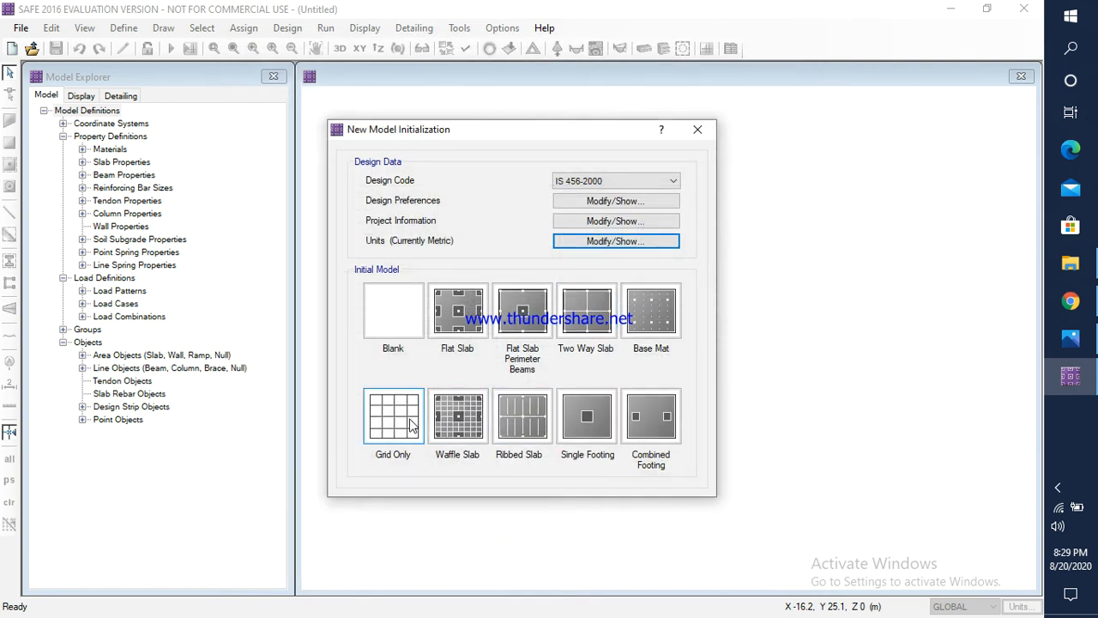
Step: Create a grid-only model with 19 grid lines in both X and Y directions, spaced 1 m apart
left_click(408, 424)
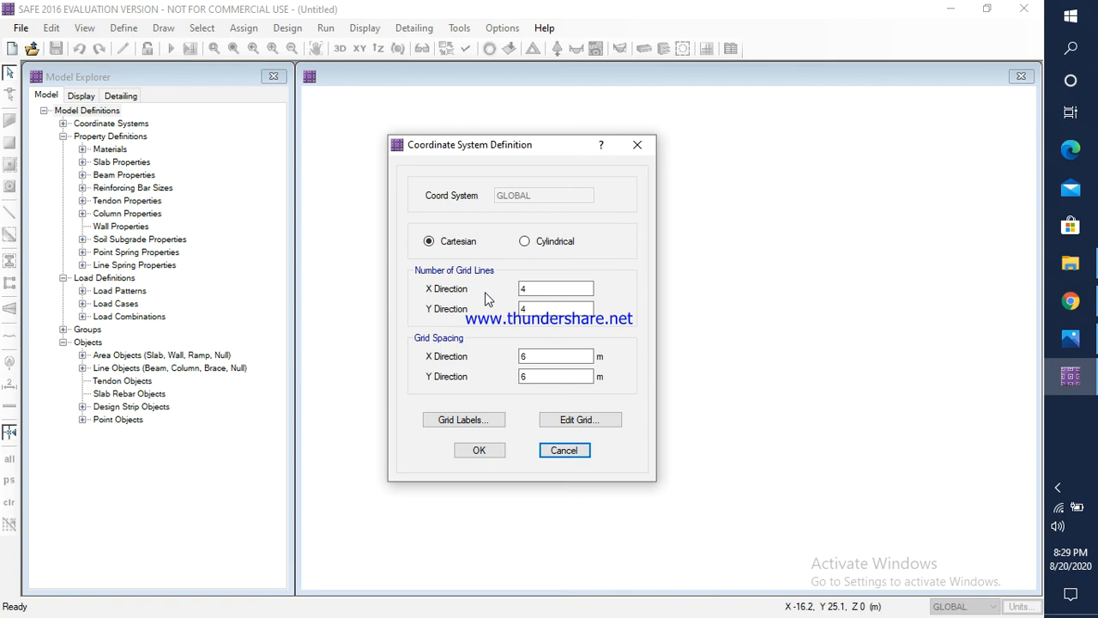
left_click(526, 292)
left_click_drag(532, 292, 524, 295)
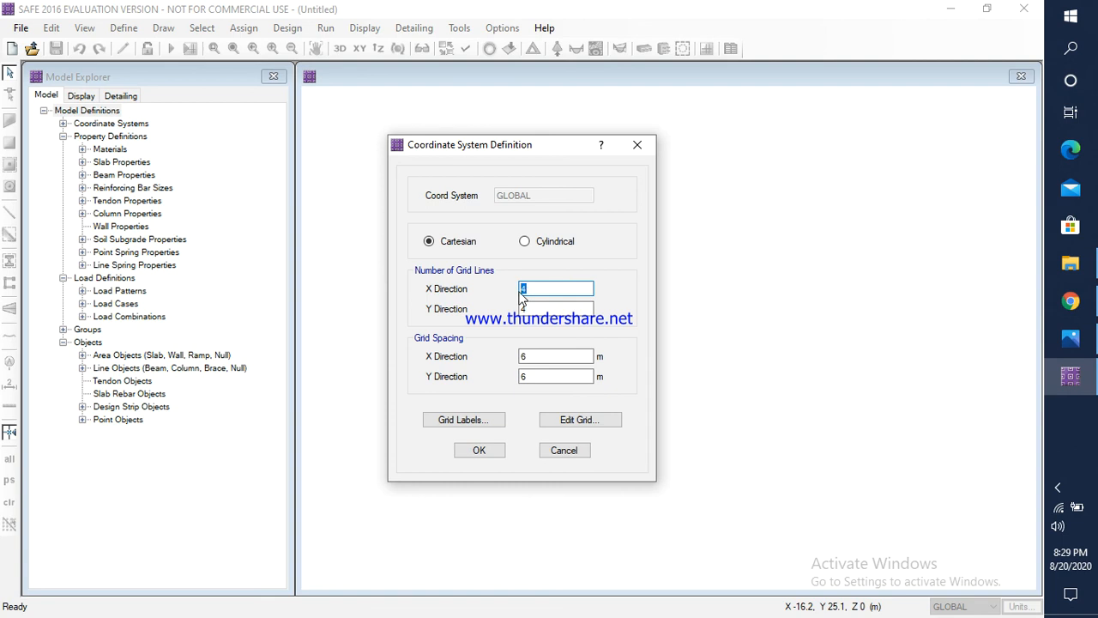
type("19")
left_click_drag(532, 310, 522, 310)
type("1")
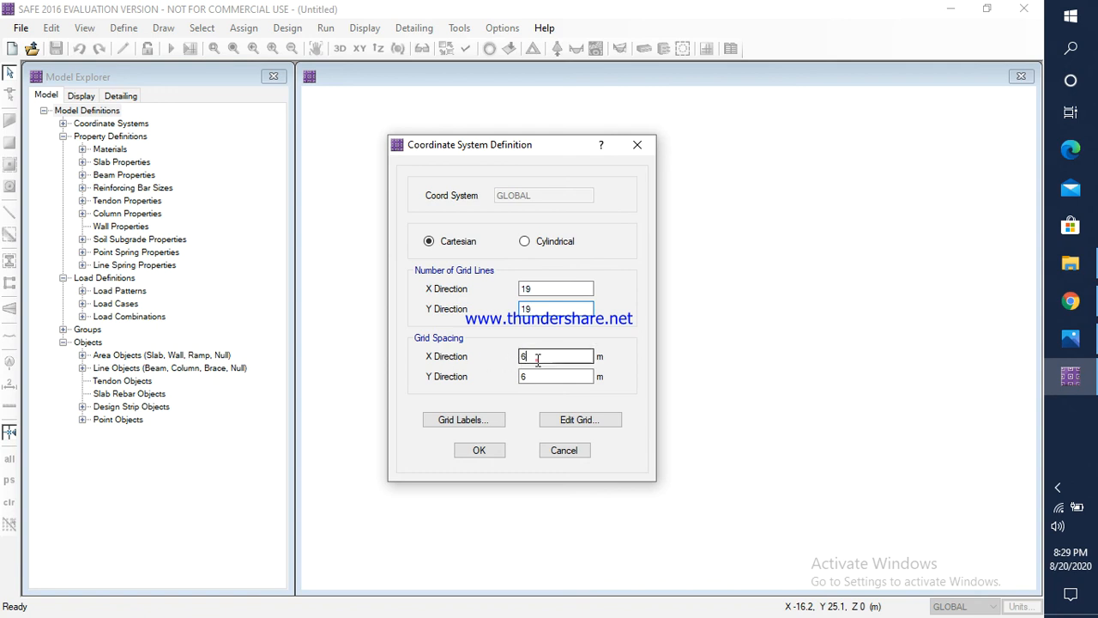
left_click_drag(534, 357, 516, 382)
type("11")
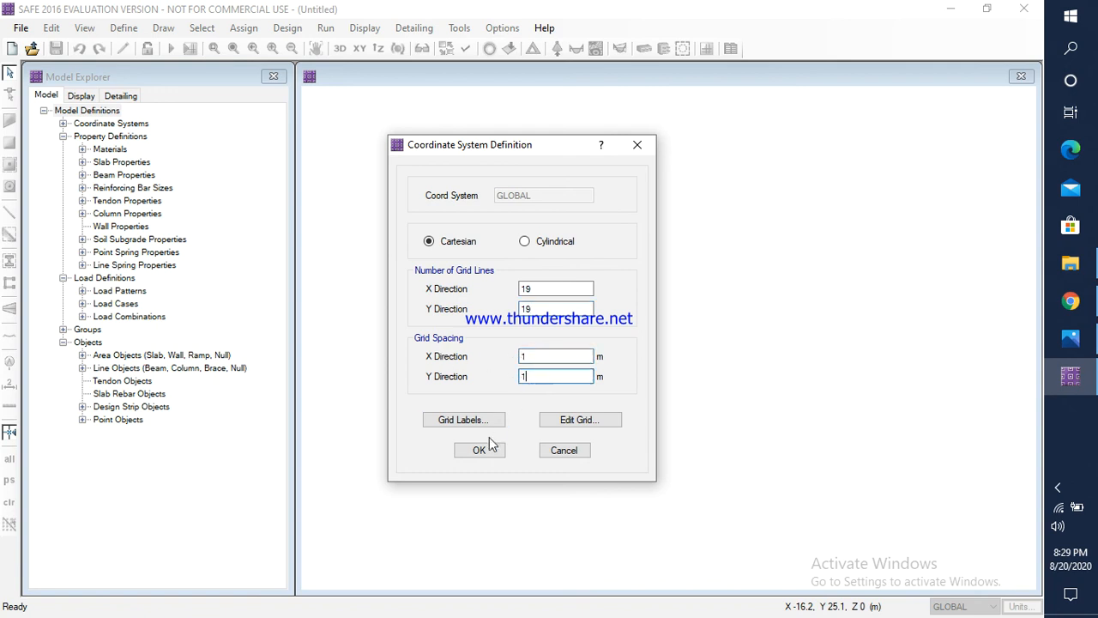
left_click(487, 453)
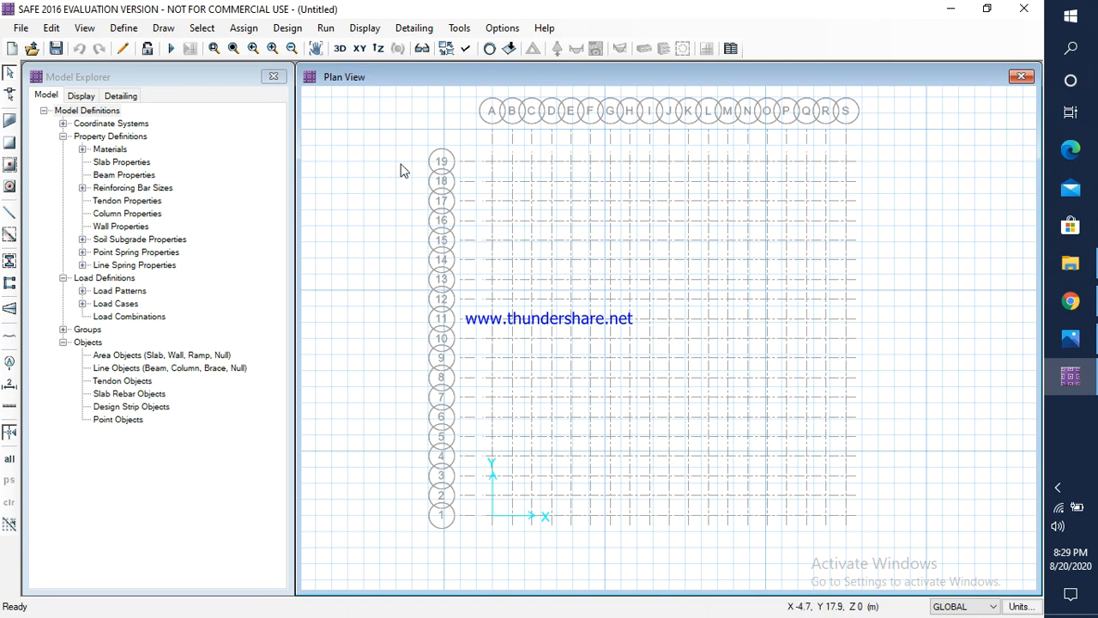
Step: Start a new material definition and name the material M40
left_click(126, 29)
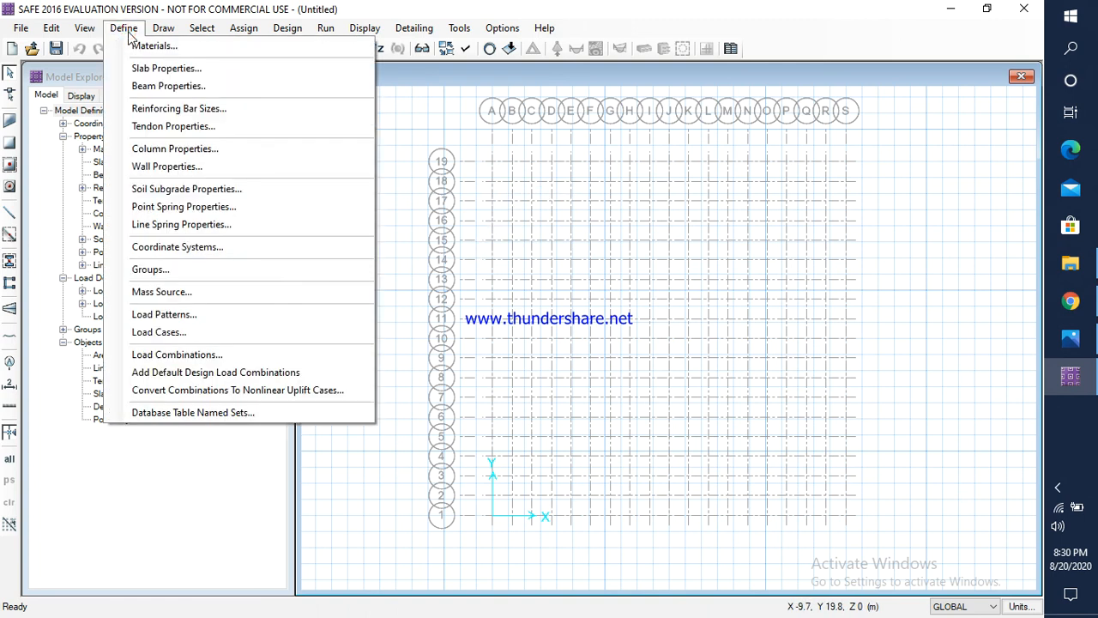
left_click(138, 48)
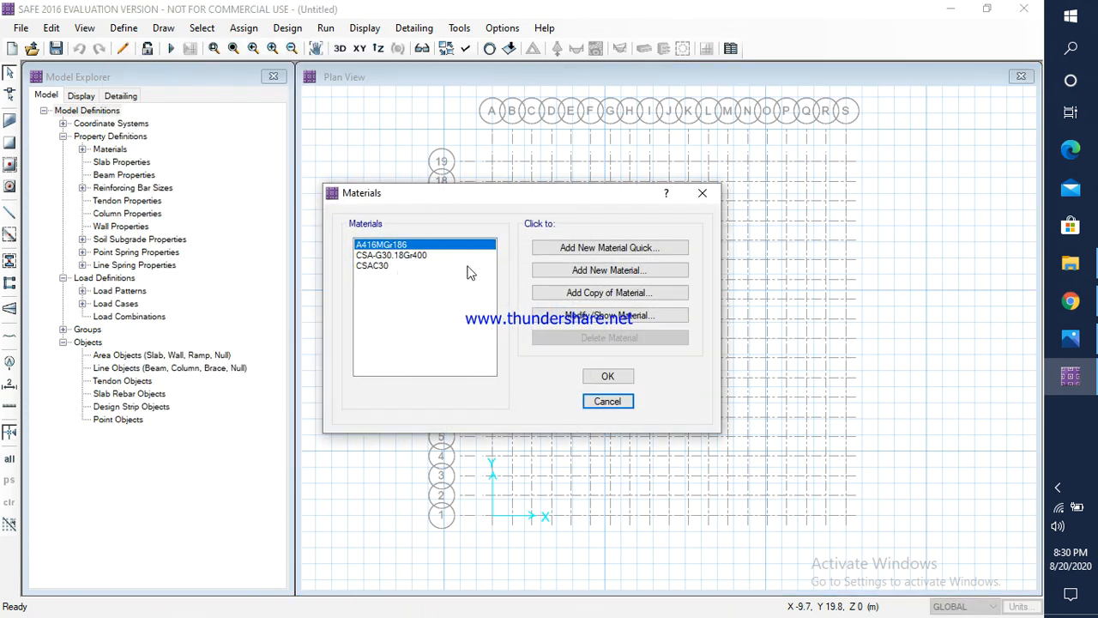
left_click(608, 271)
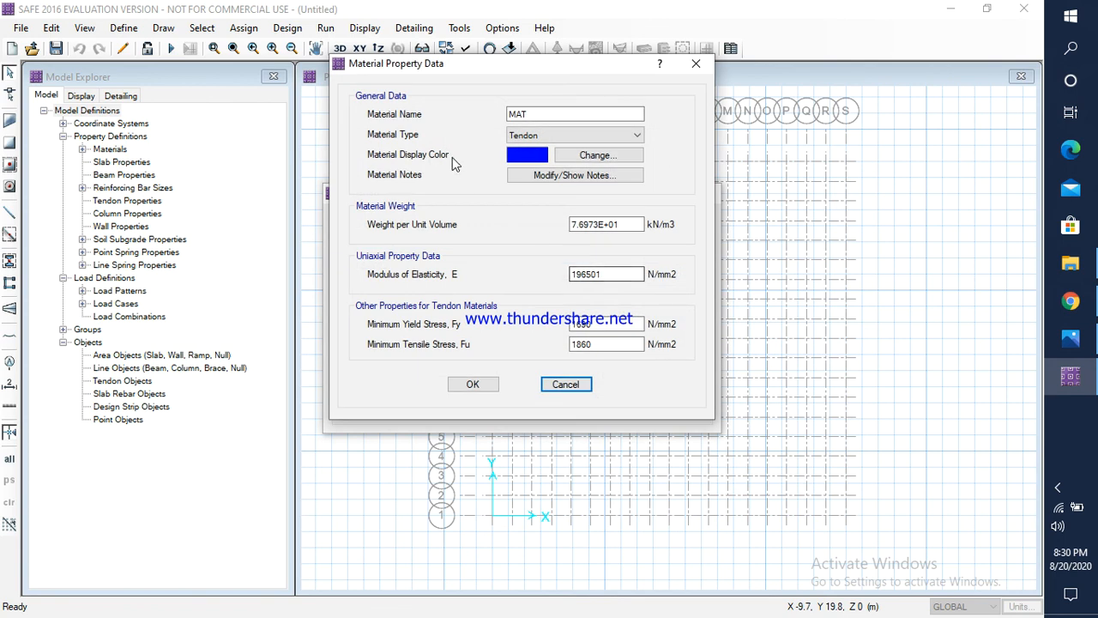
left_click(540, 114)
left_click_drag(539, 114, 508, 115)
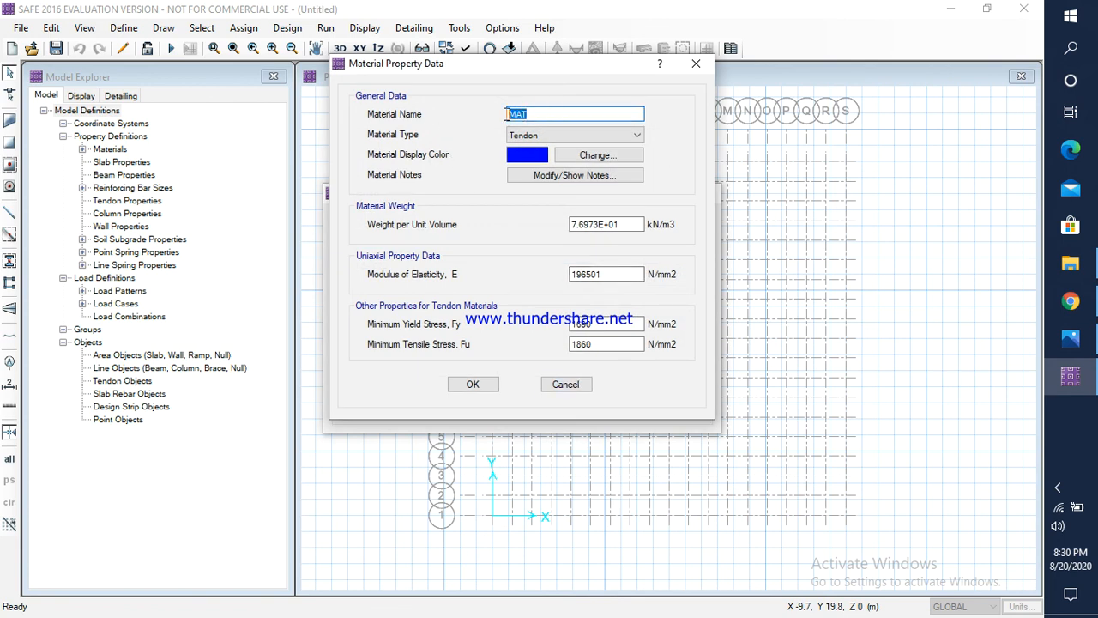
type("m40")
key("BackSpace")
key("BackSpace")
key("BackSpace")
type("M40")
Step: Set the M40 material type to Concrete with a cube compressive strength fck of 40 N/mm2
left_click(559, 138)
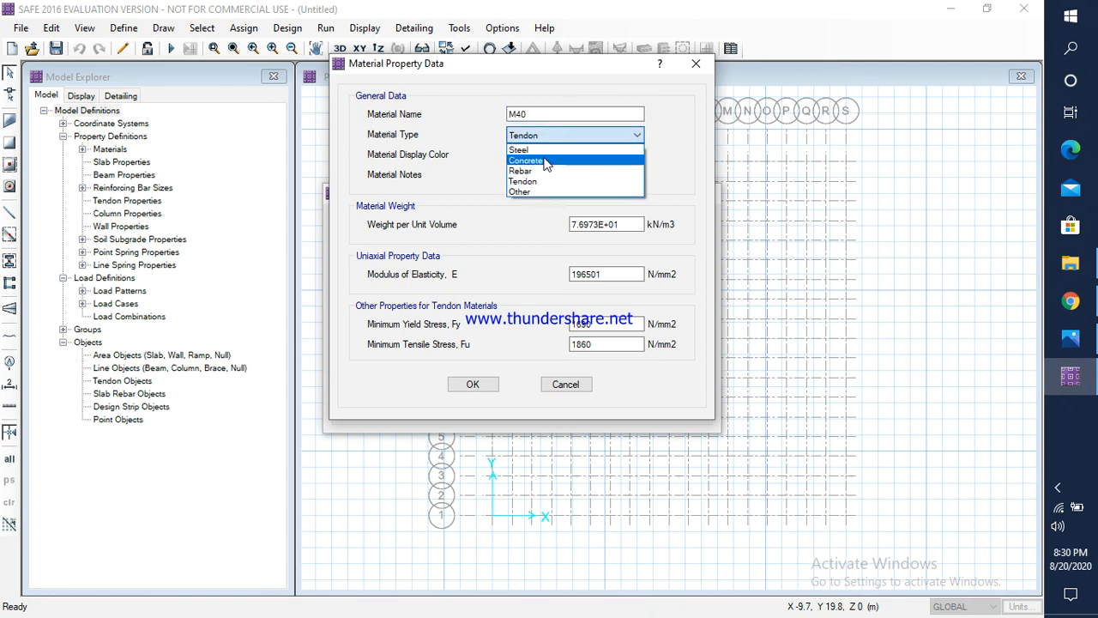
left_click(546, 162)
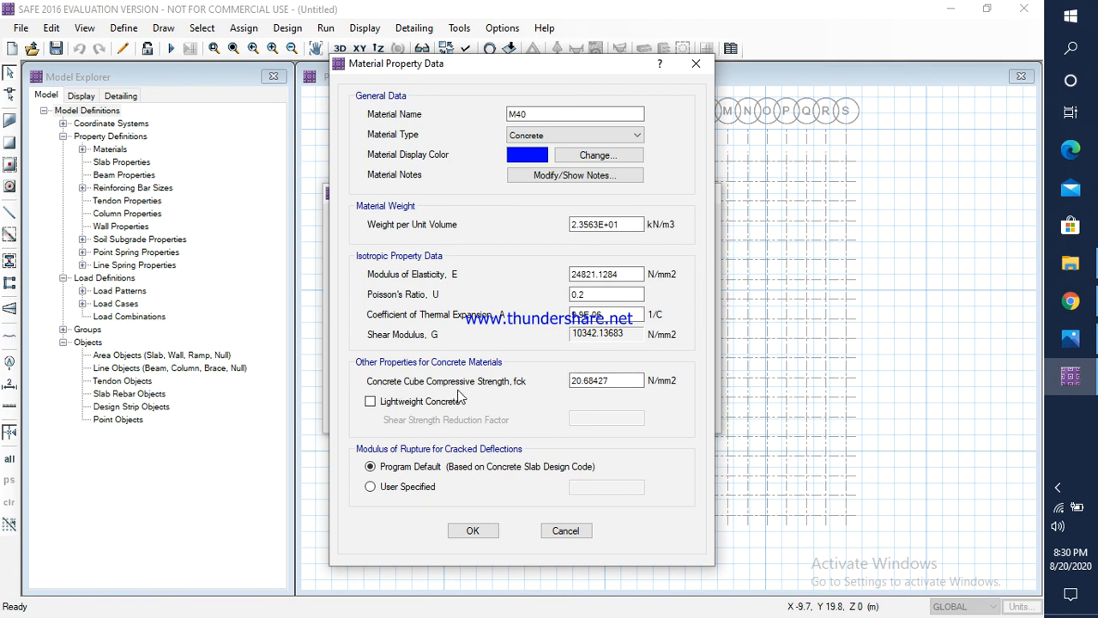
left_click_drag(629, 381, 557, 390)
type("40")
left_click(473, 531)
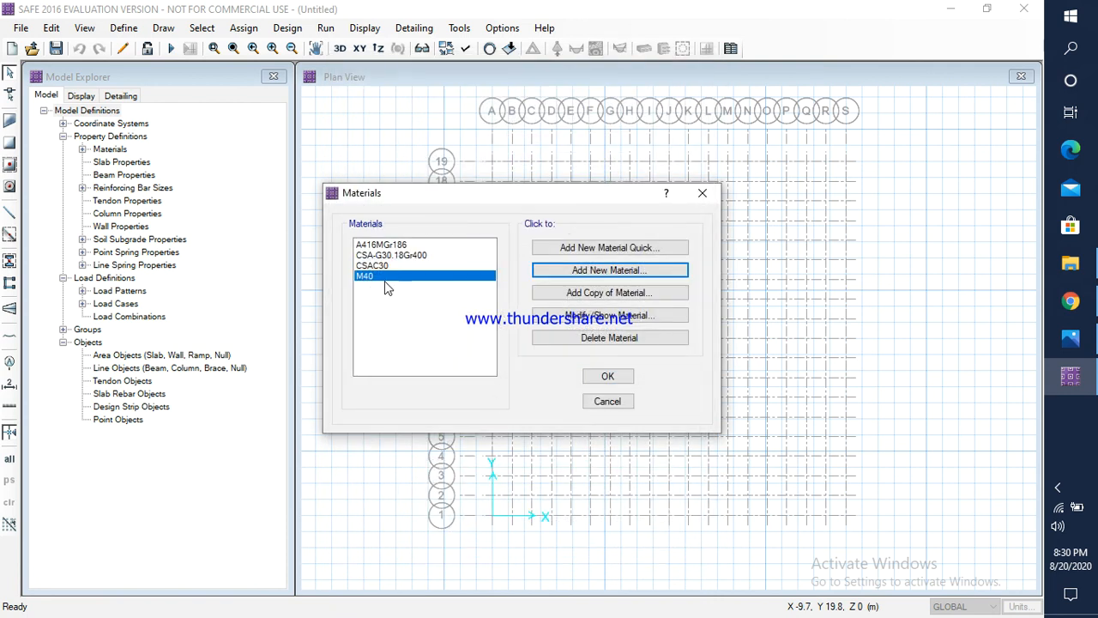
Step: Add a new material named HYSD500 and set its material type to Rebar
left_click(572, 279)
left_click_drag(544, 115, 502, 123)
type("HY")
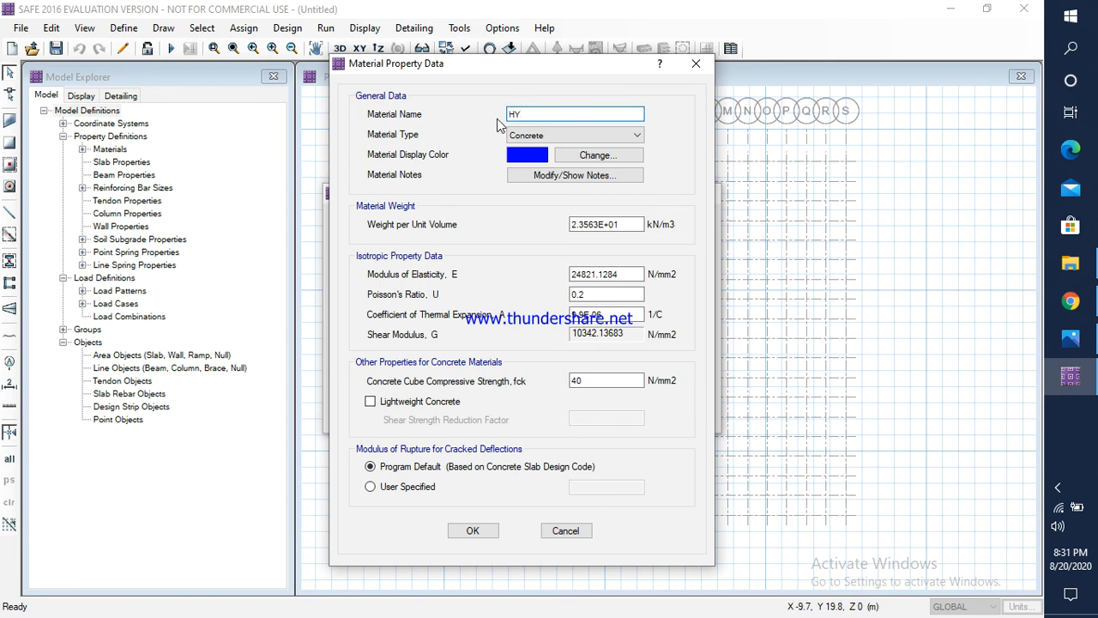
type("SD500")
left_click(525, 135)
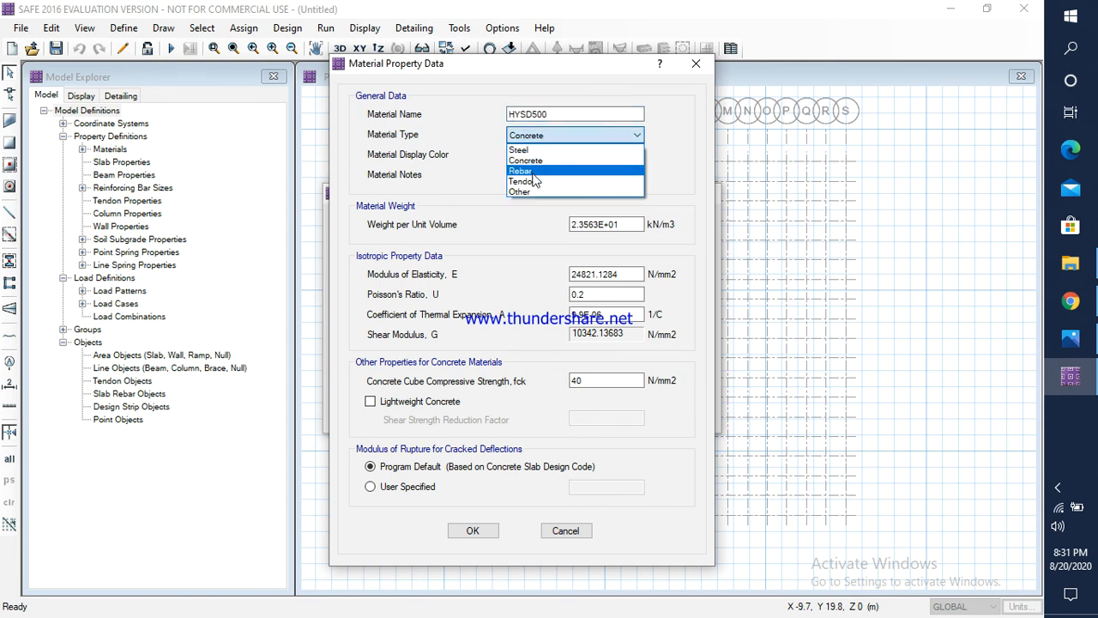
left_click(523, 170)
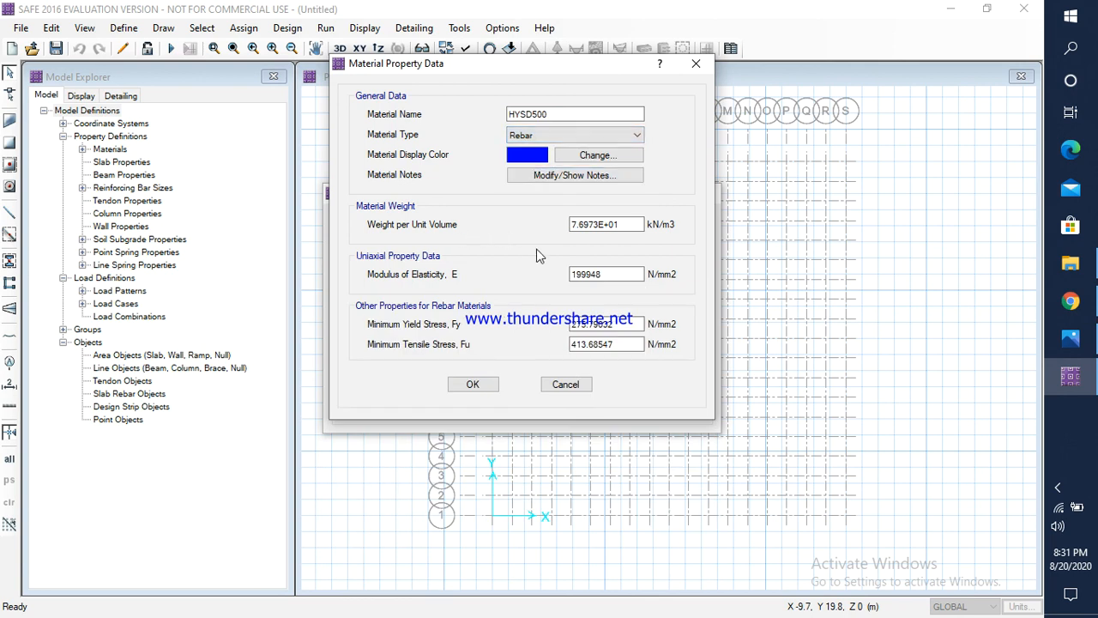
Step: Give HYSD500 an elastic modulus of 200000, yield stress Fy of 500 and tensile stress Fu of 545 N/mm2, and accept the materials
left_click_drag(617, 274, 553, 281)
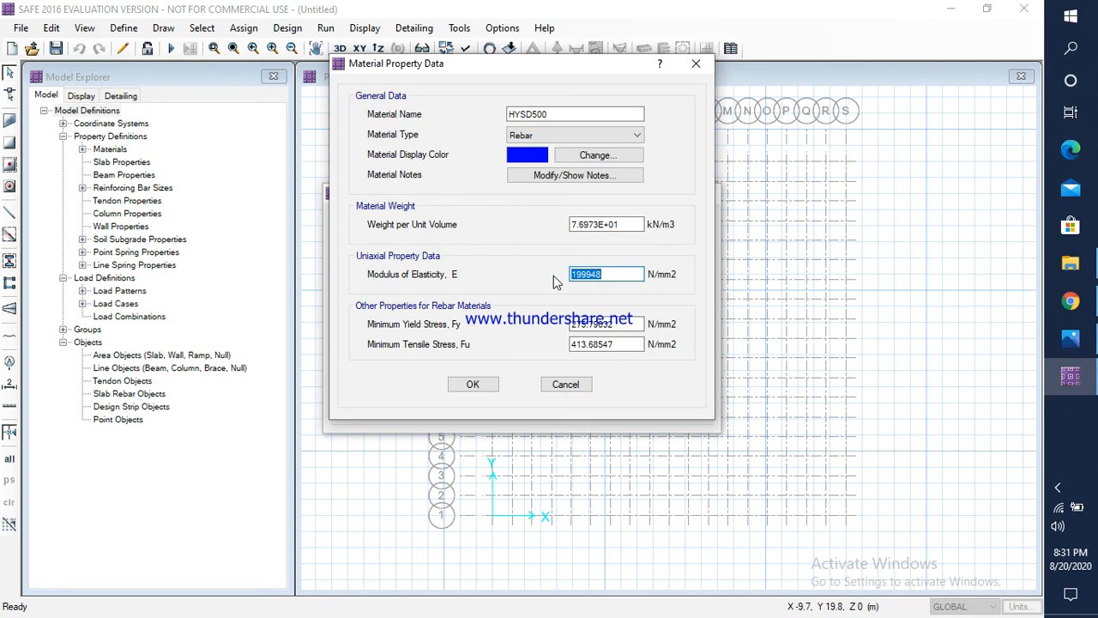
type("200000")
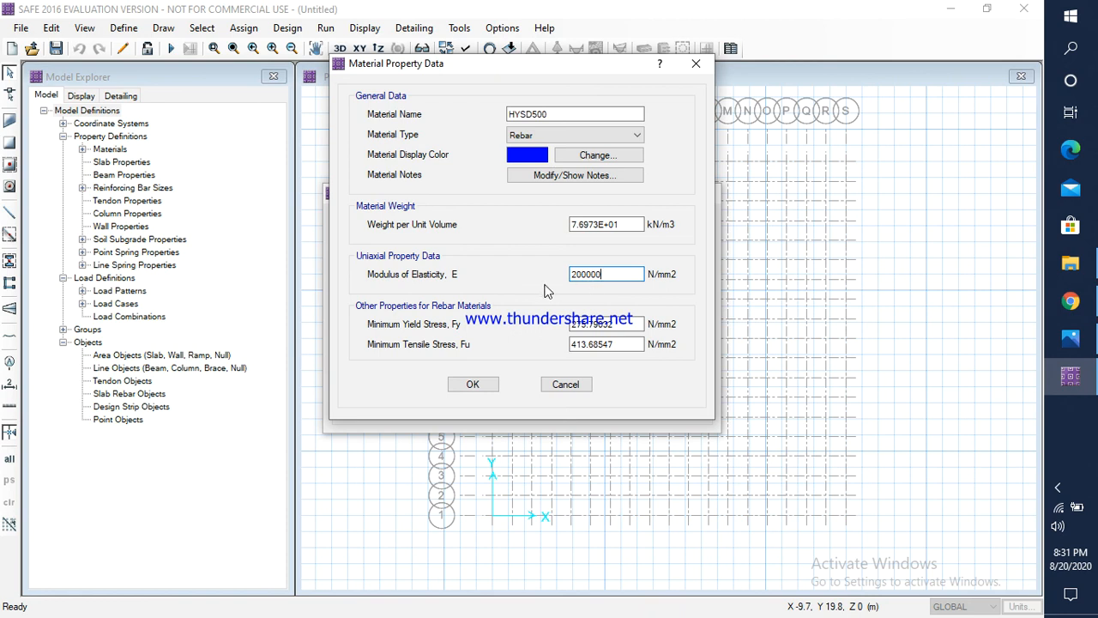
double_click(620, 324)
type("500")
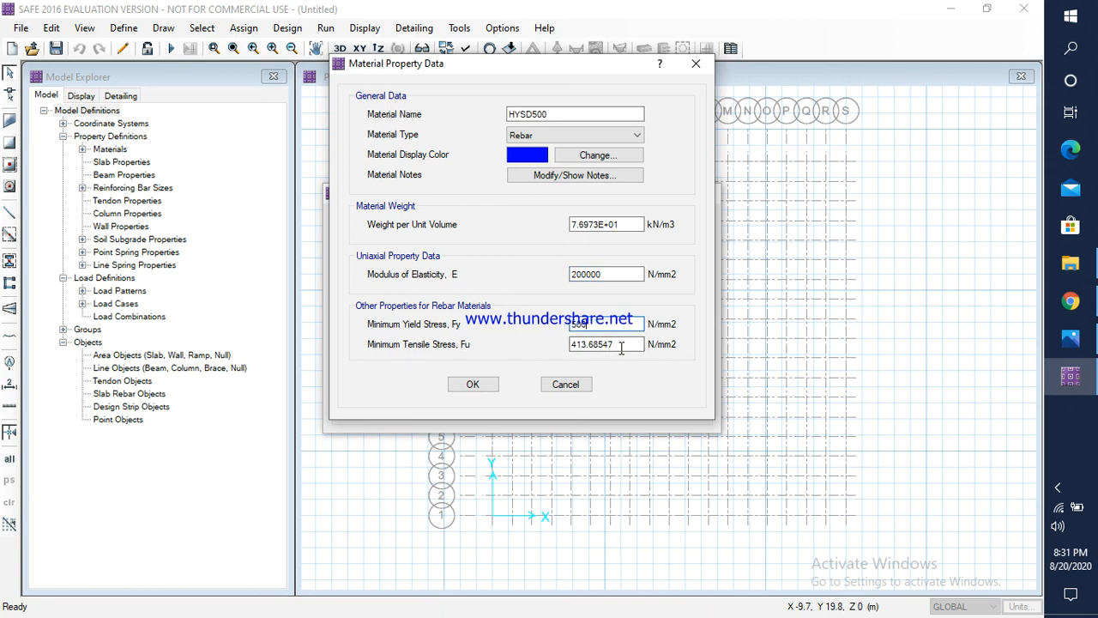
double_click(621, 346)
type("545")
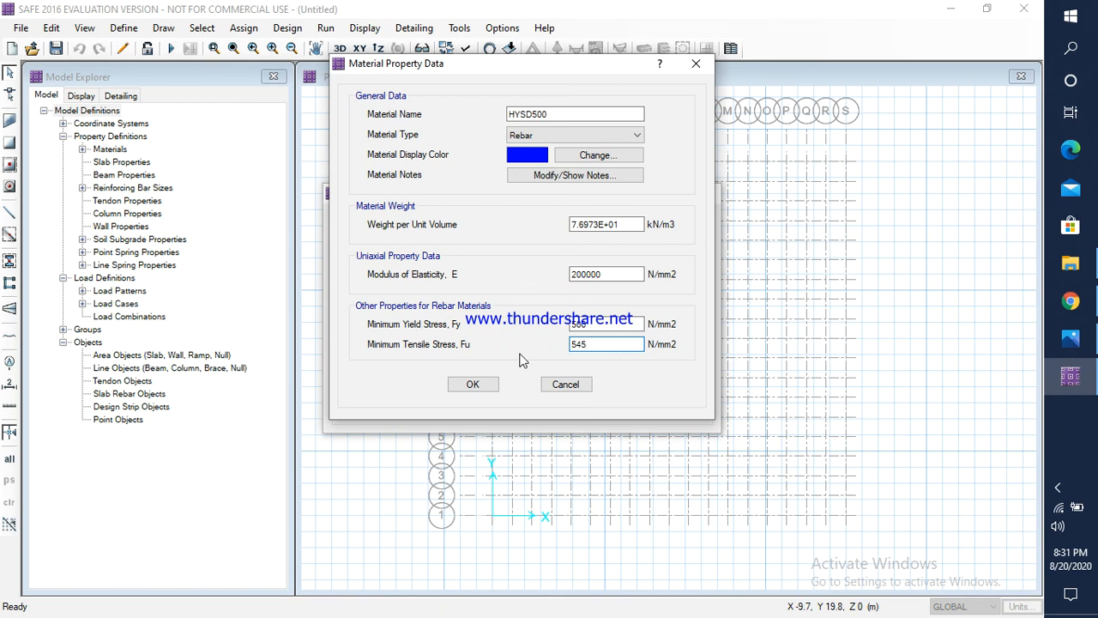
left_click(477, 386)
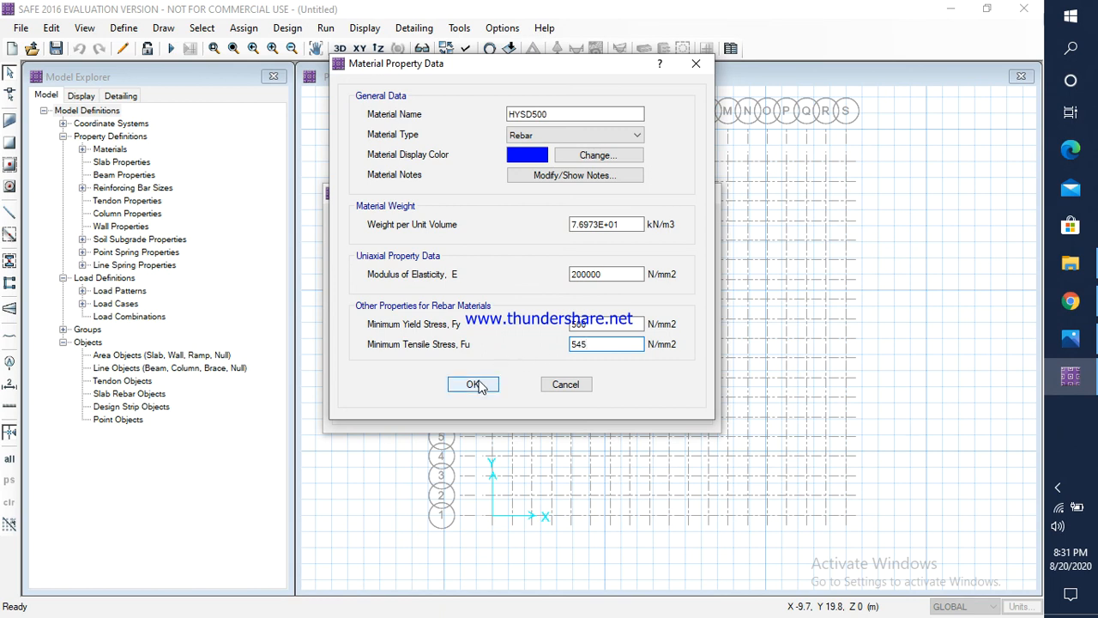
left_click(477, 385)
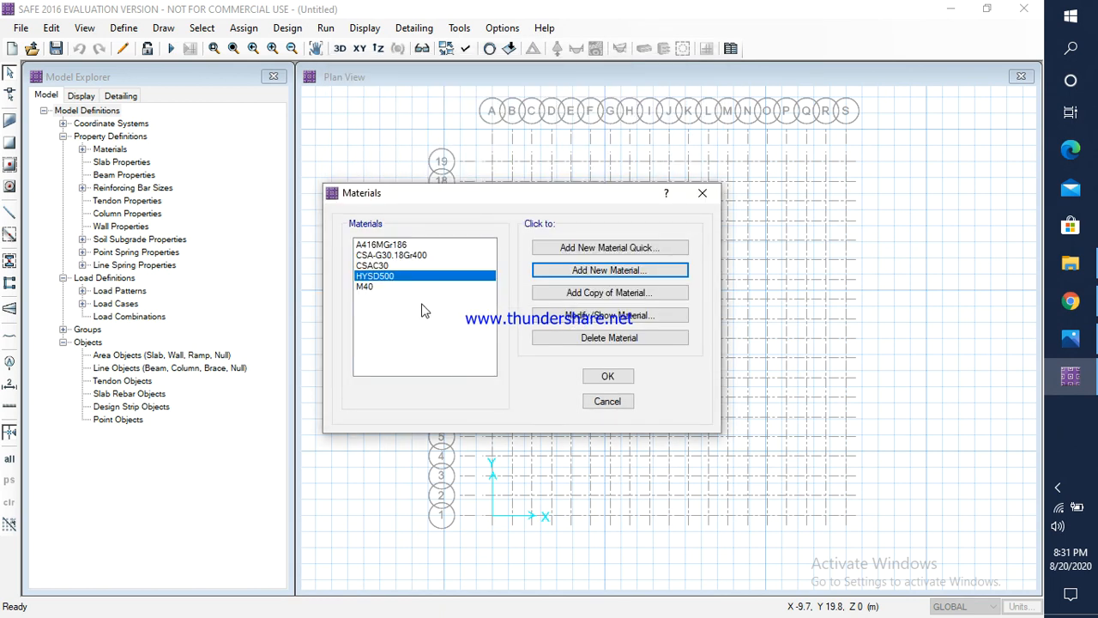
left_click(608, 375)
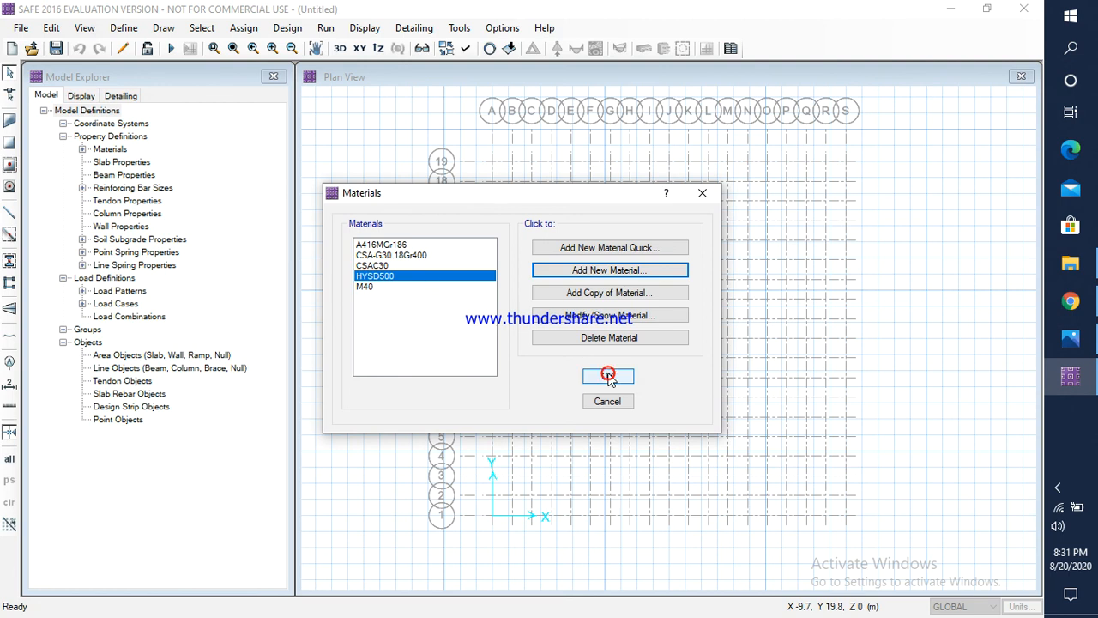
Step: Add a new slab property named MATFOOTING that uses the M40 material
left_click(124, 27)
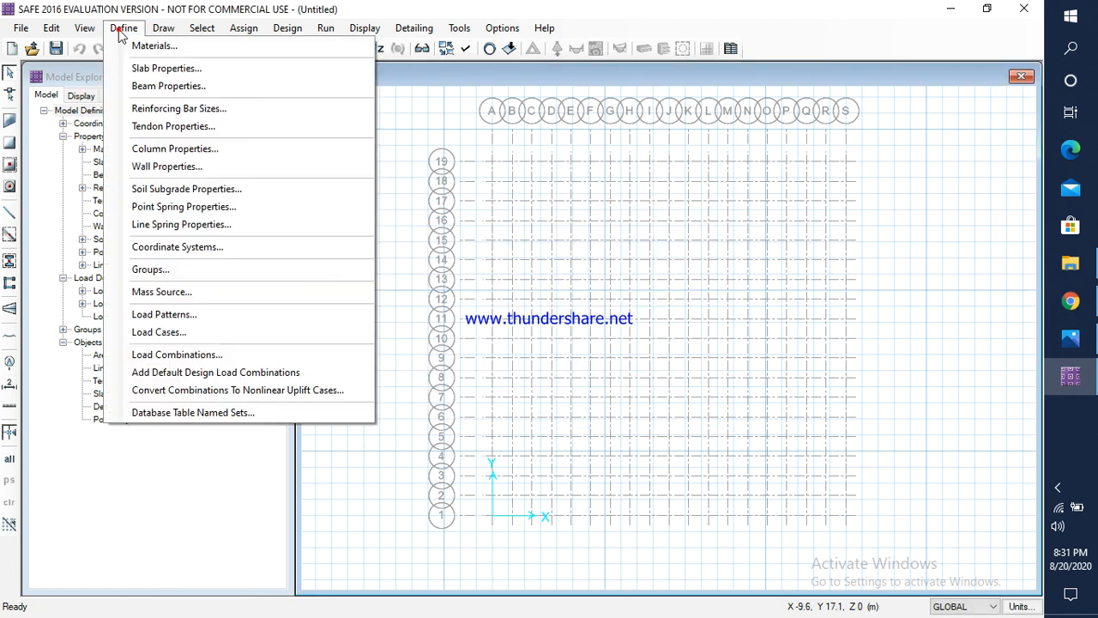
left_click(156, 72)
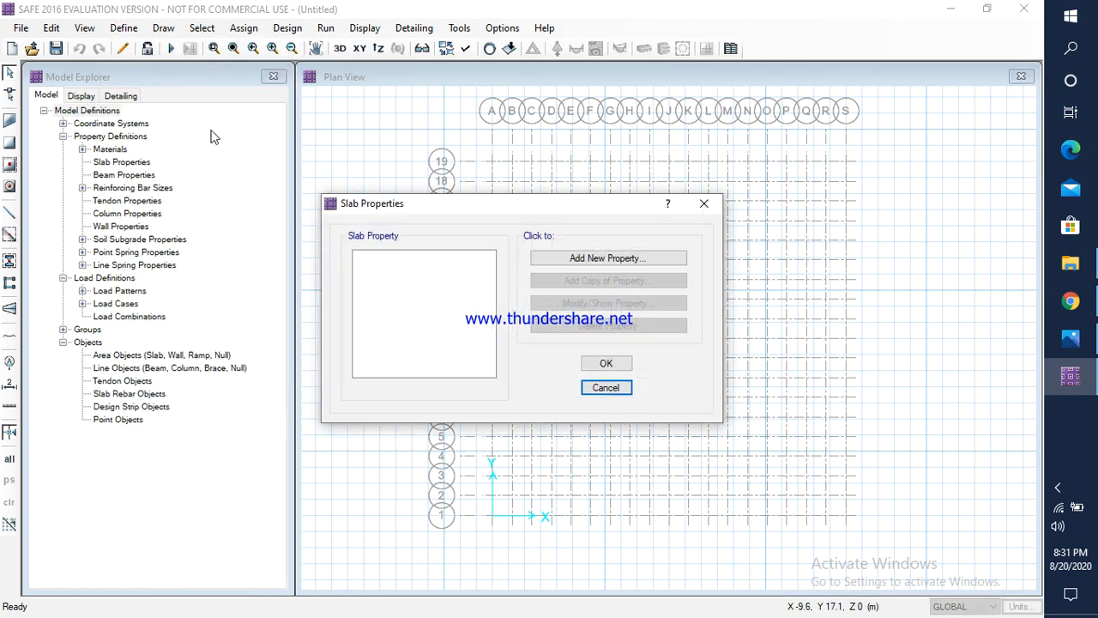
left_click(605, 258)
left_click(550, 166)
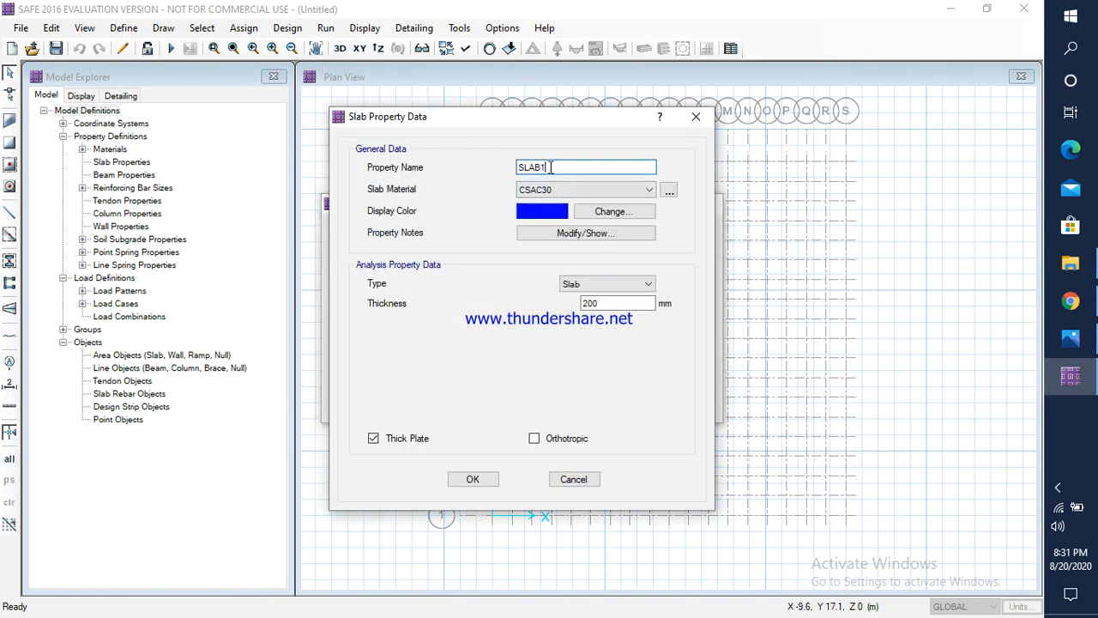
left_click_drag(554, 168, 513, 170)
type("MATFOOTING")
left_click(551, 190)
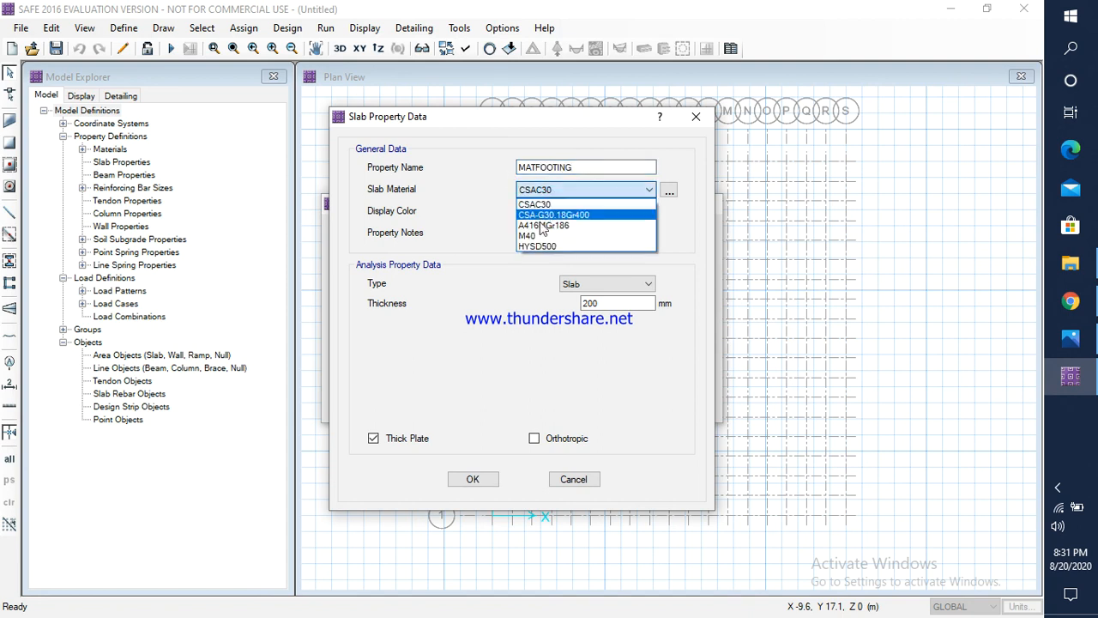
left_click(537, 236)
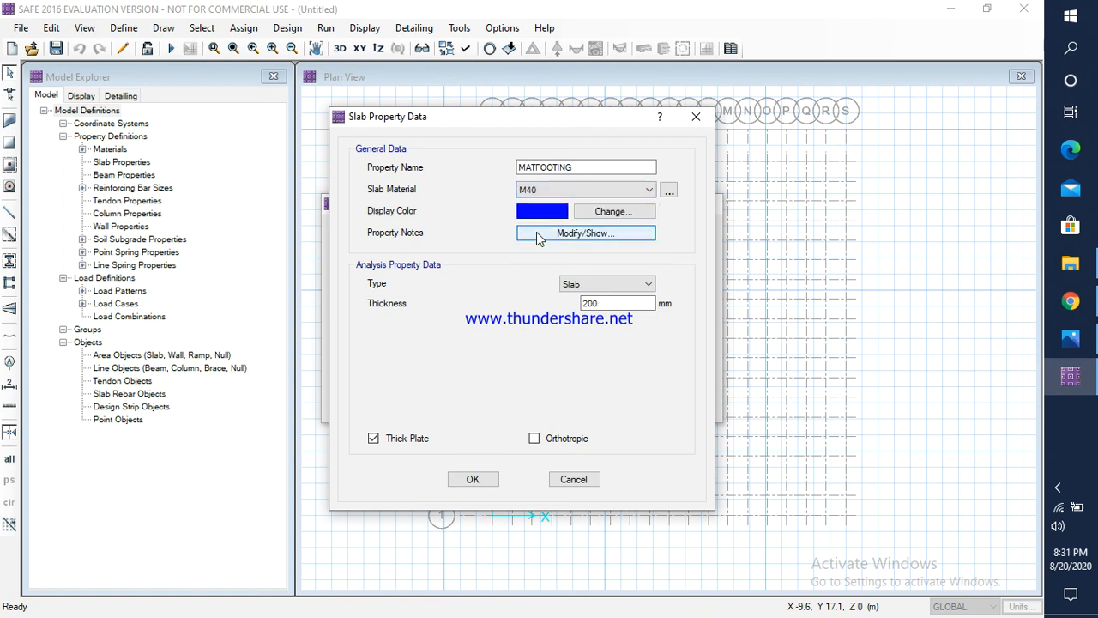
Step: Set the MATFOOTING slab thickness to 500 mm and accept the slab properties
double_click(604, 305)
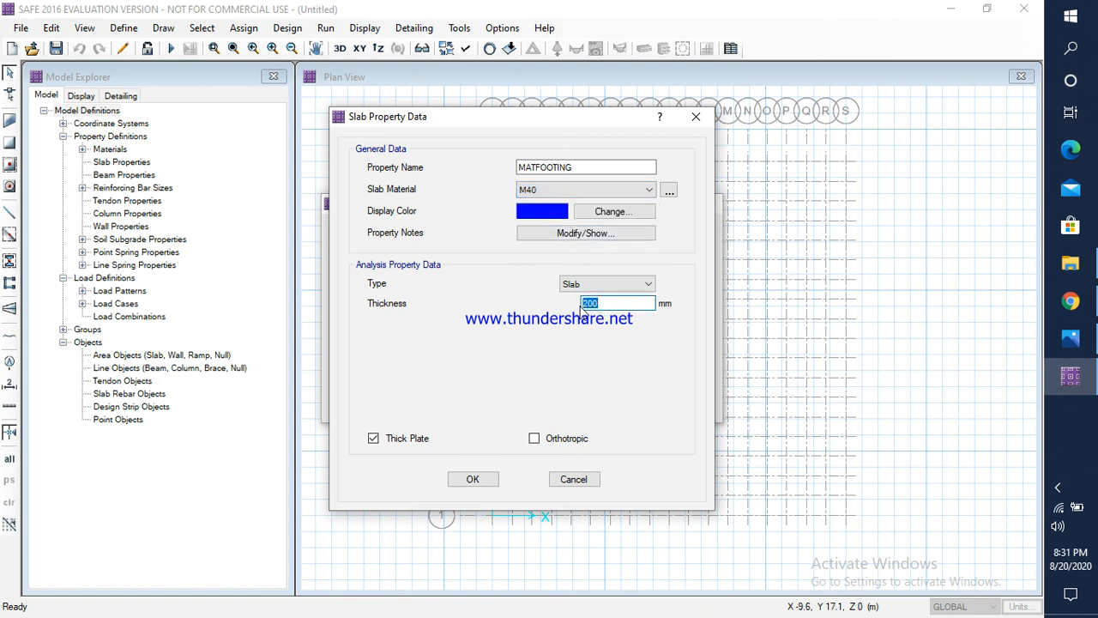
type("500")
left_click(484, 482)
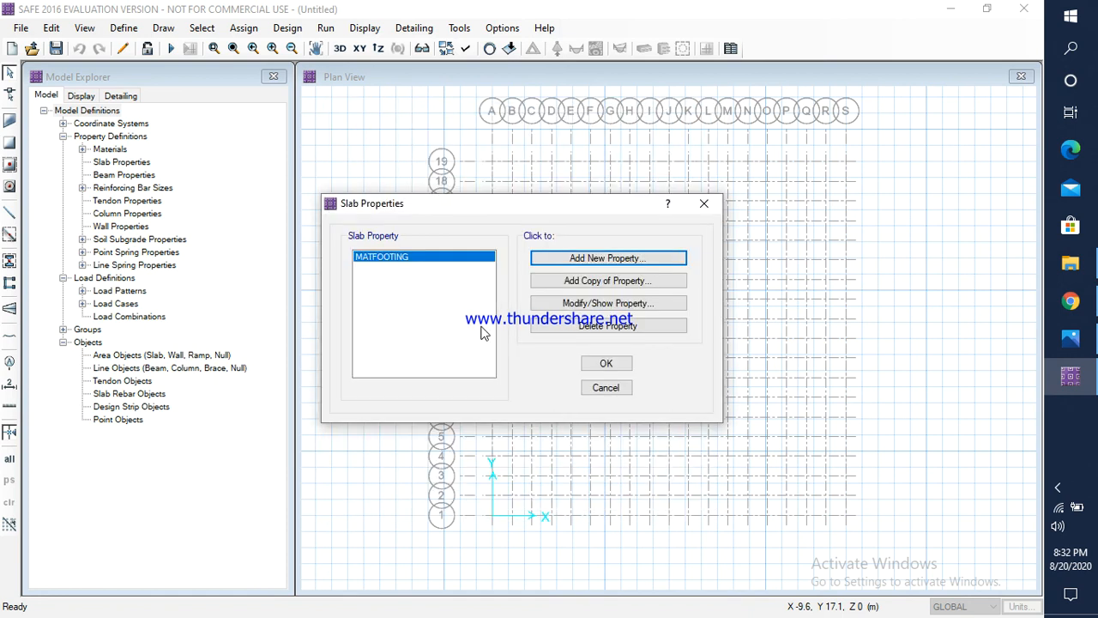
left_click(606, 364)
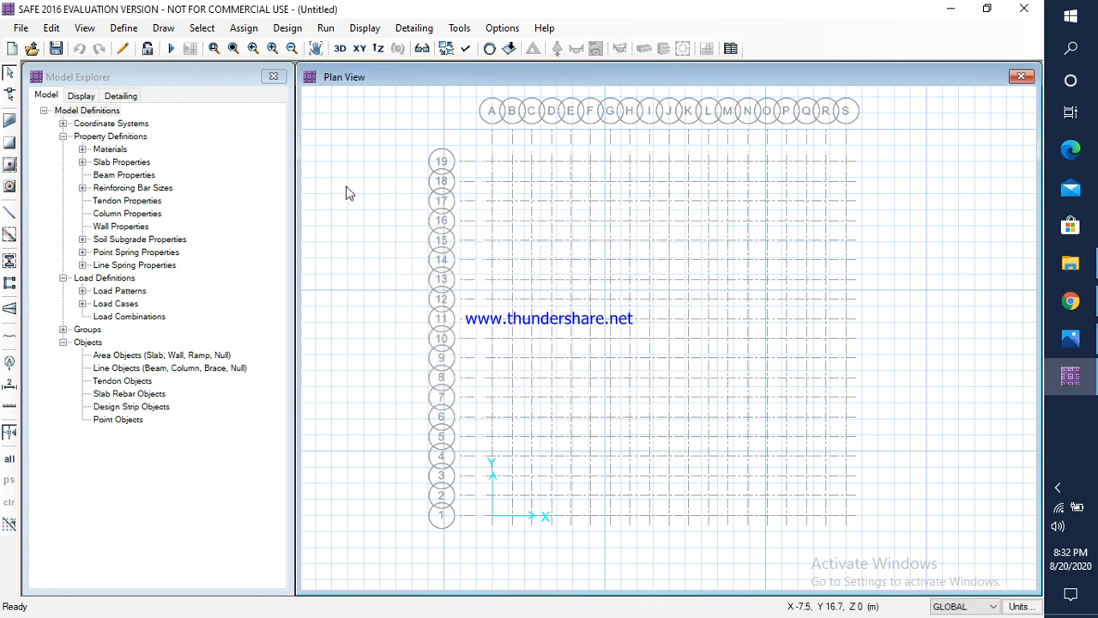
Step: Add a new column property named COL500X500 with M40 as its material
left_click(123, 28)
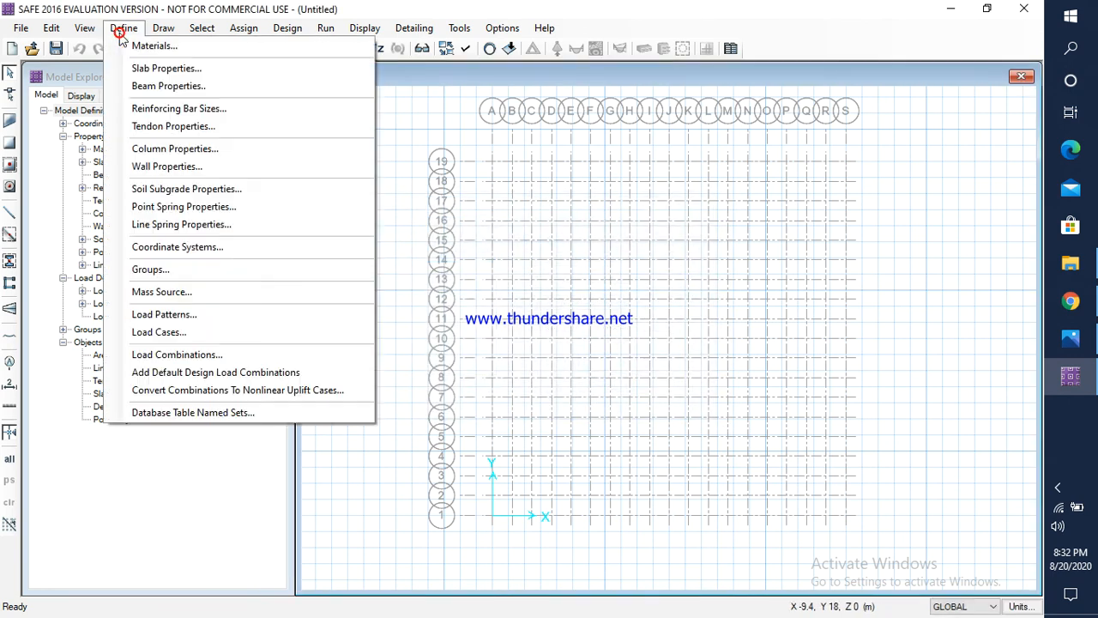
left_click(163, 148)
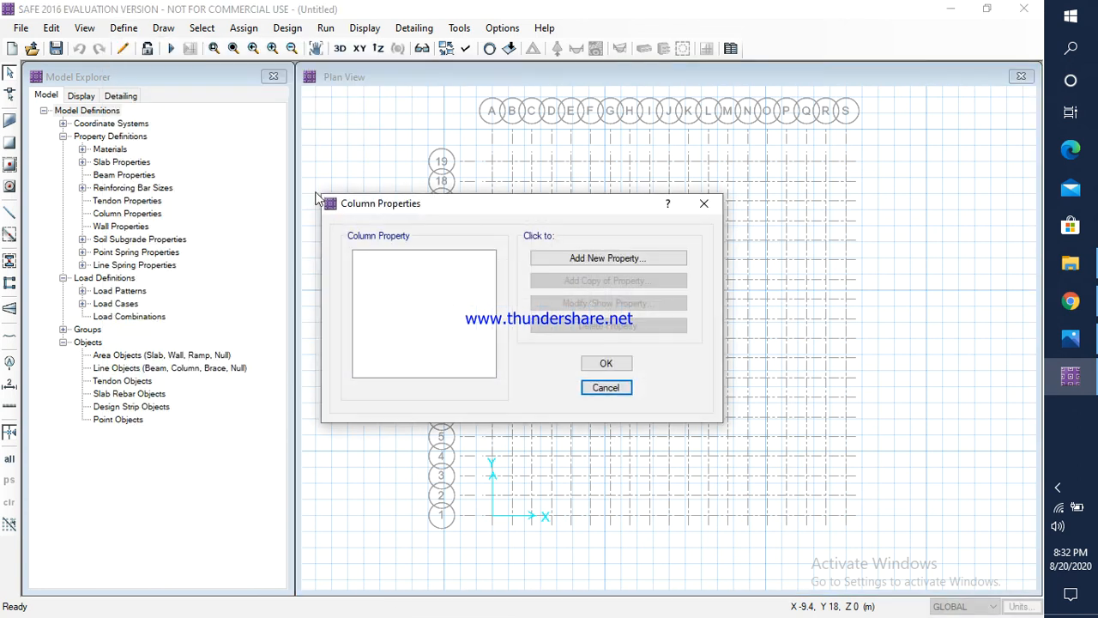
left_click(575, 258)
left_click(445, 97)
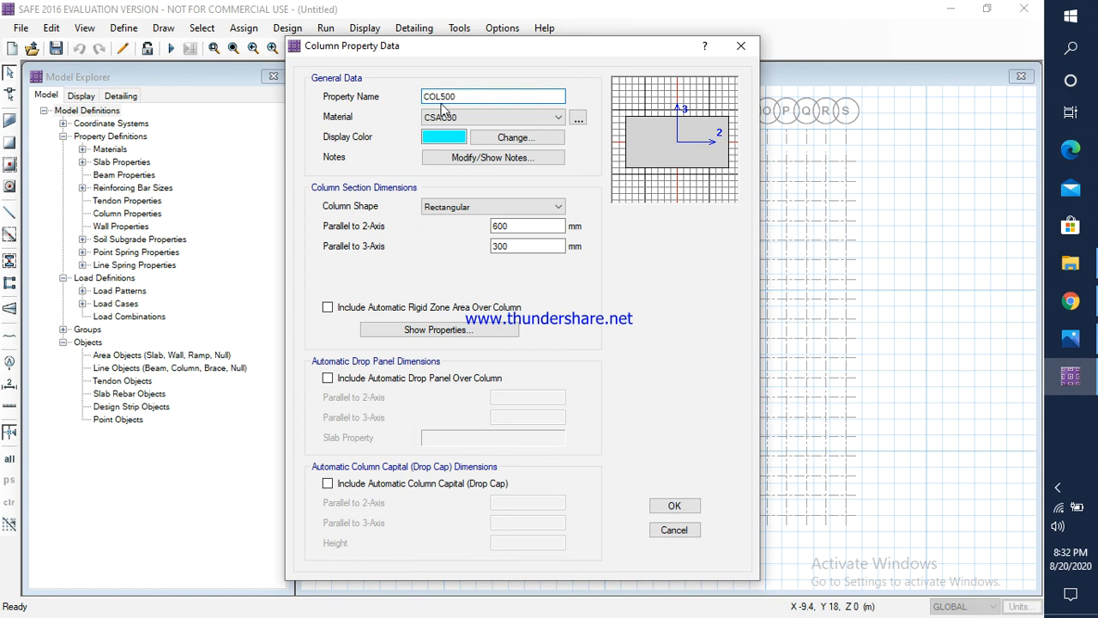
type("X500")
left_click(448, 117)
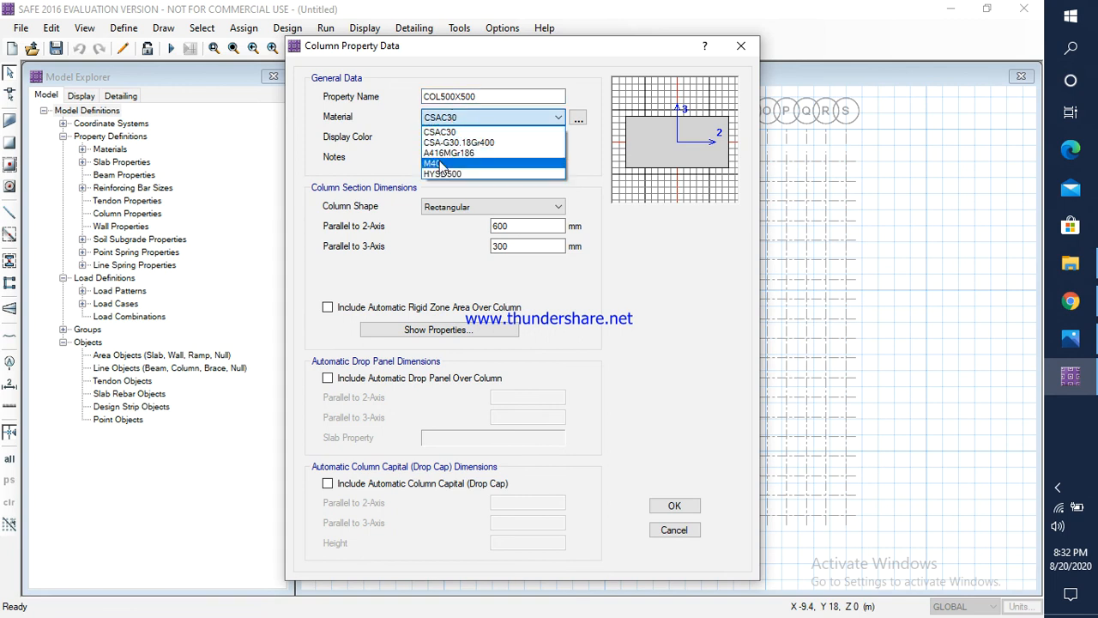
left_click(439, 164)
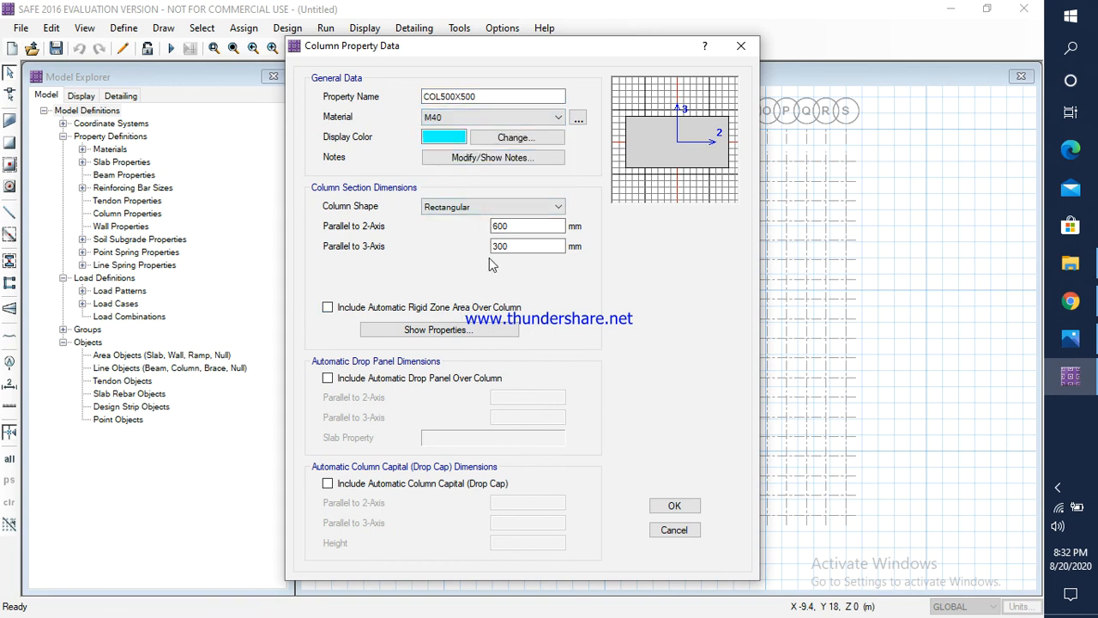
Step: Set the COL500X500 rectangular section to 500 mm parallel to both the 2-axis and 3-axis, and save it
double_click(513, 227)
type("500")
key("Tab")
type("5")
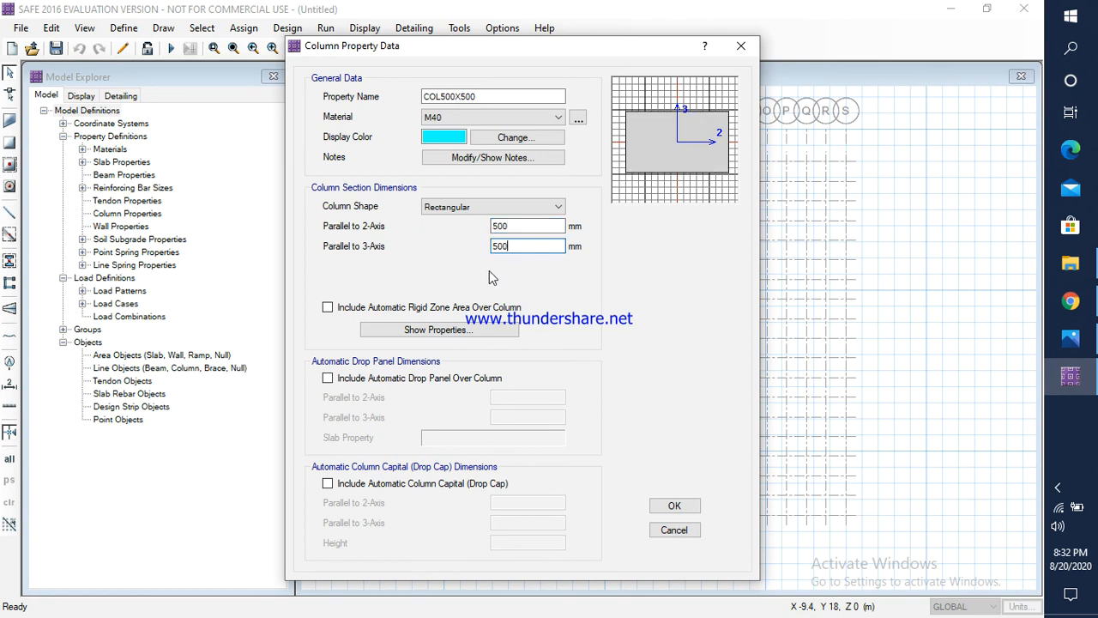
type("00")
left_click(674, 506)
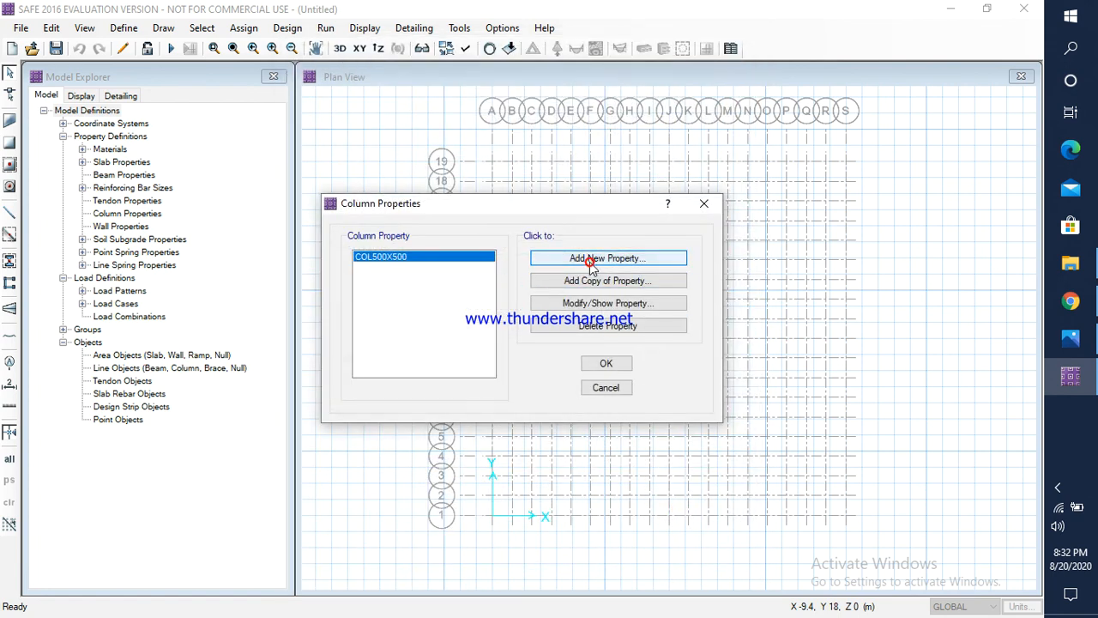
Step: Add a second column property named COL600X600 with M40 as its material
left_click(589, 262)
left_click(479, 100)
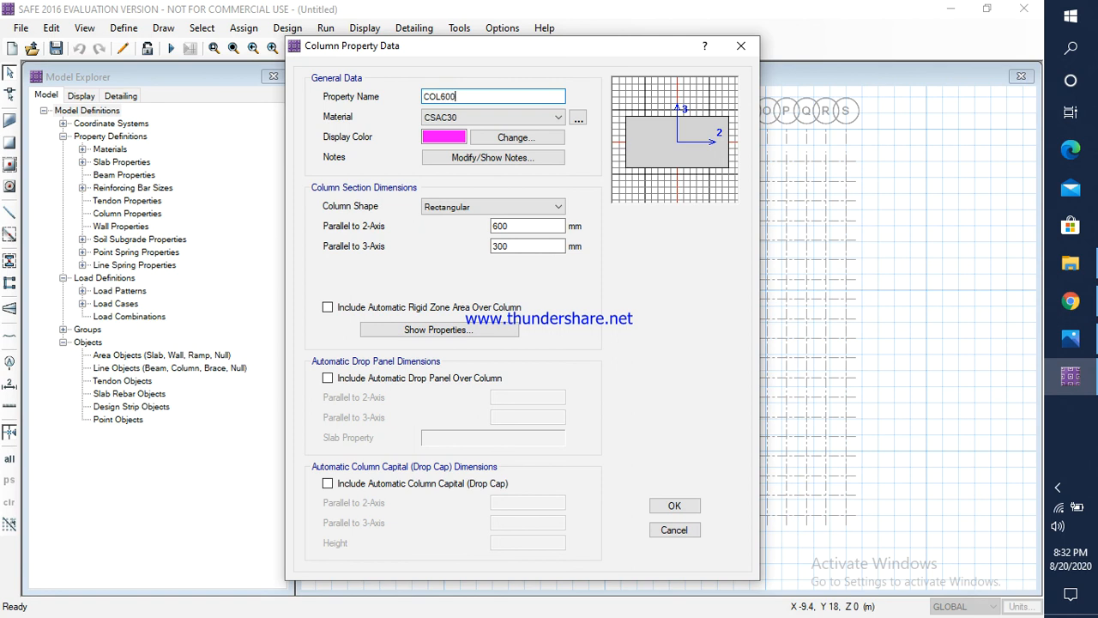
type("600X600")
left_click(480, 120)
left_click(446, 163)
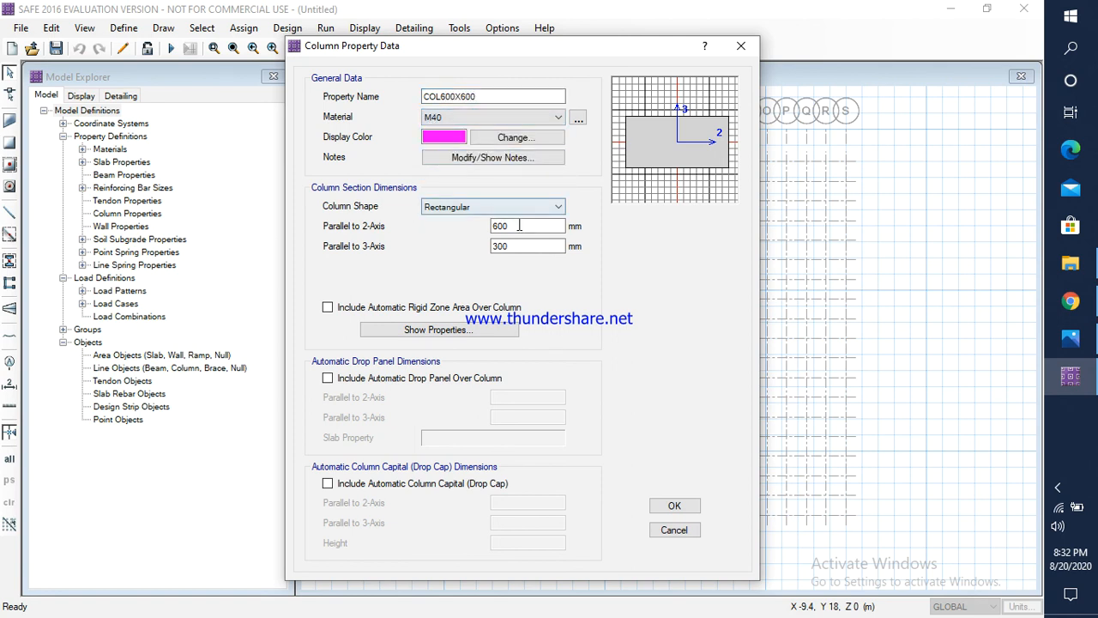
Step: Set the COL600X600 section to 600 mm parallel to both local axes and accept the column properties
double_click(520, 225)
double_click(503, 246)
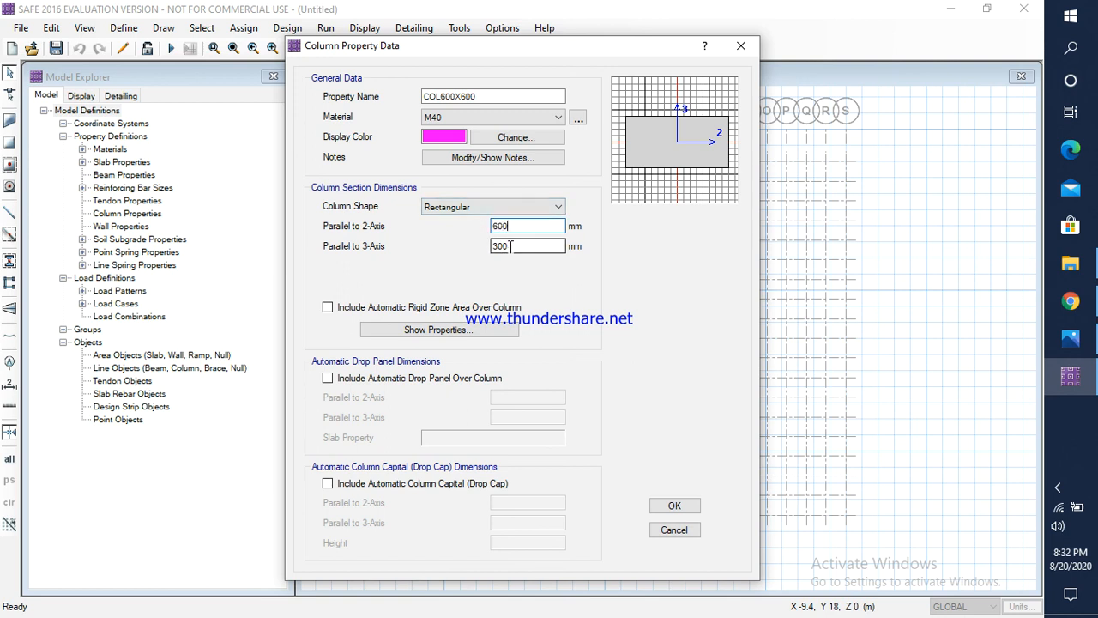
type("6")
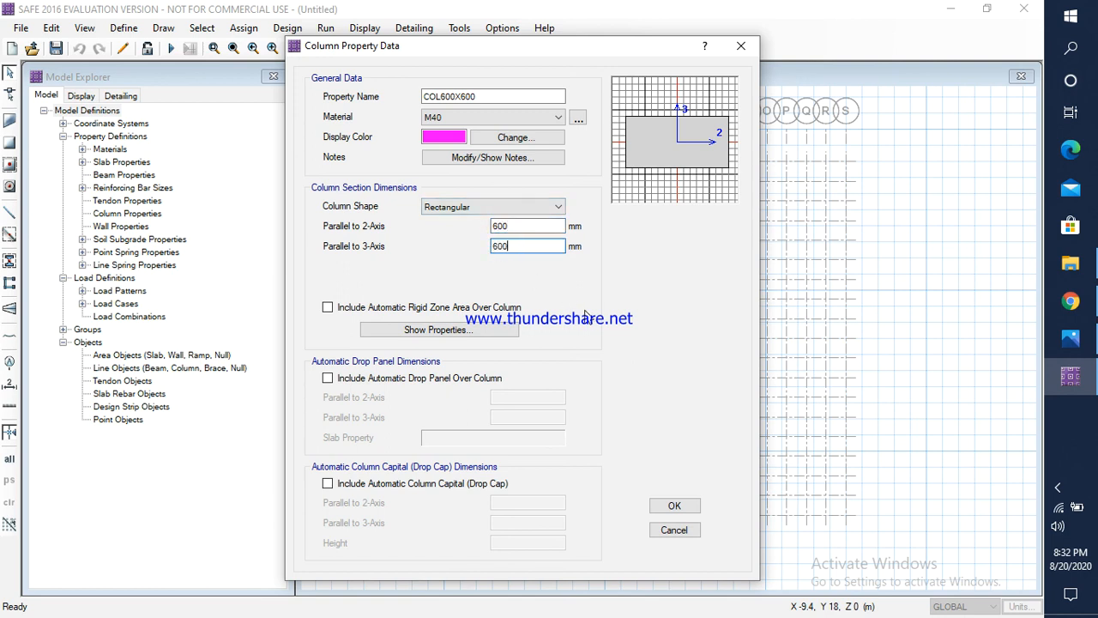
left_click(674, 506)
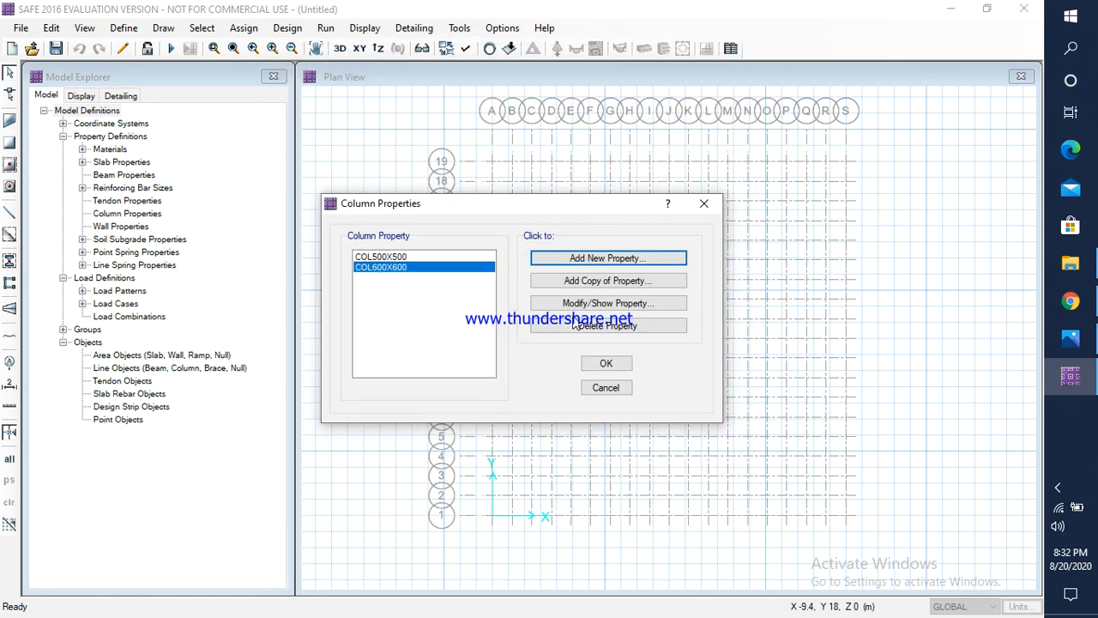
left_click(604, 363)
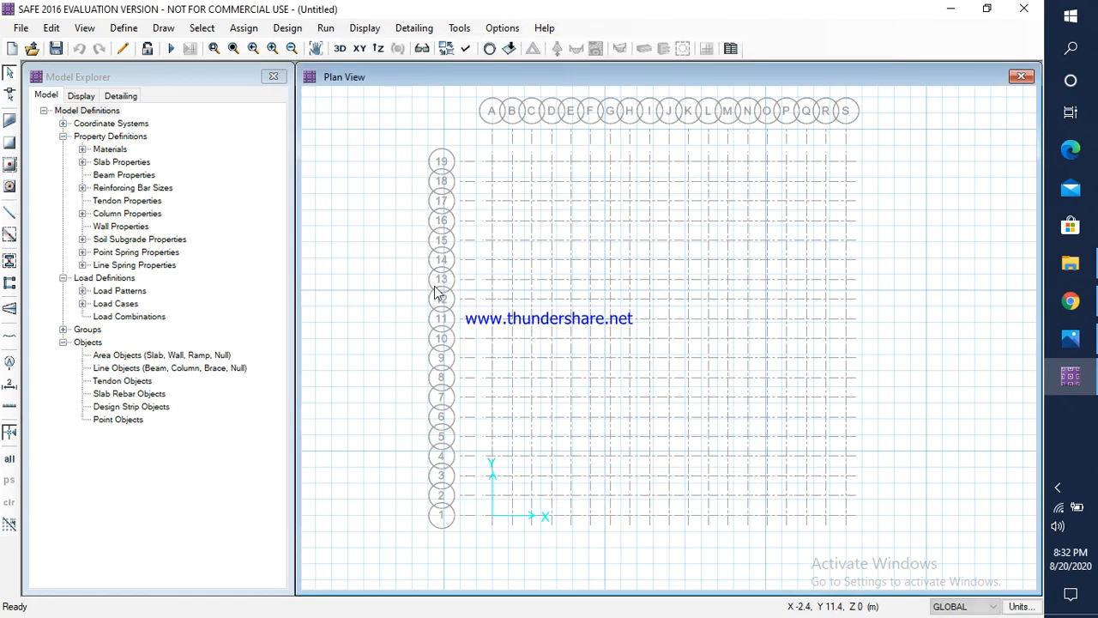
Step: Edit the subgrade modulus of SOIL1, entering 3 as its leading digit, and accept the soil subgrade properties
left_click(126, 30)
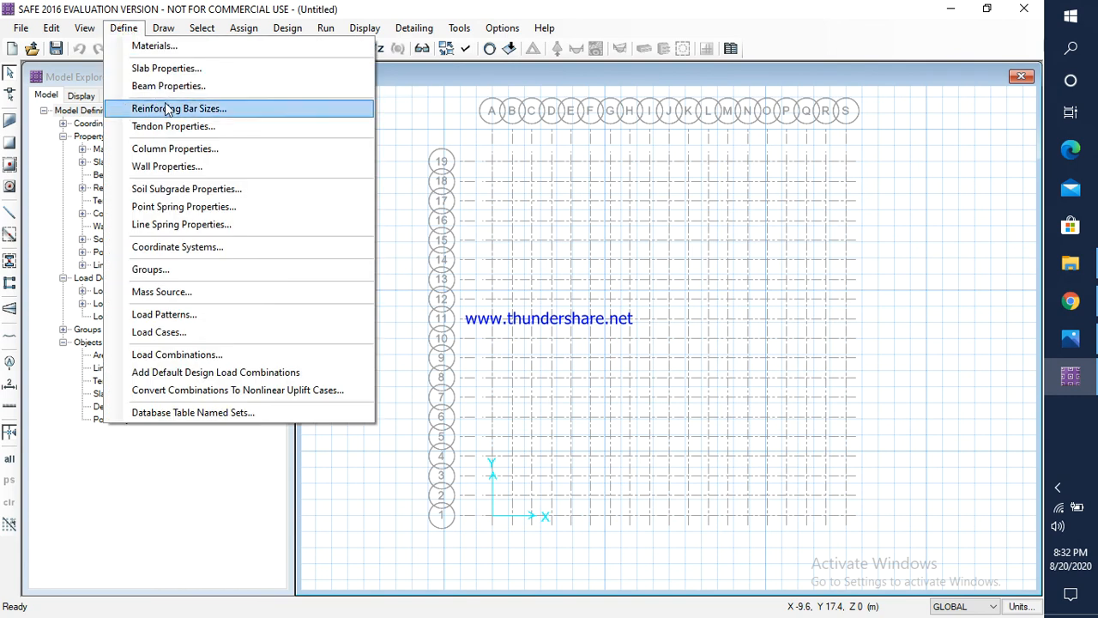
left_click(182, 191)
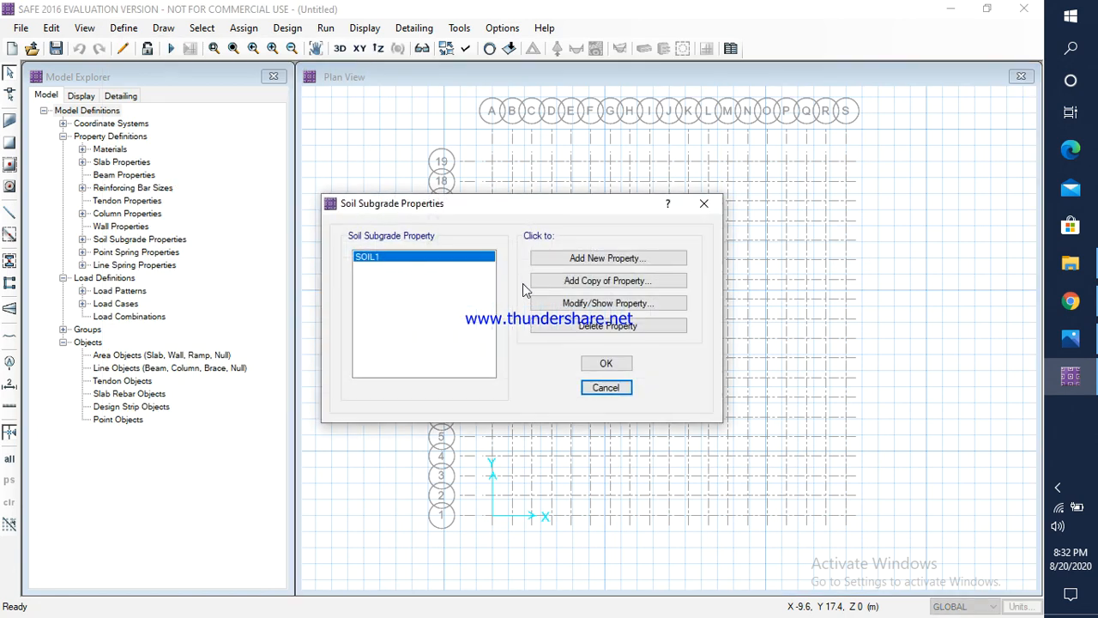
left_click(581, 302)
left_click(538, 163)
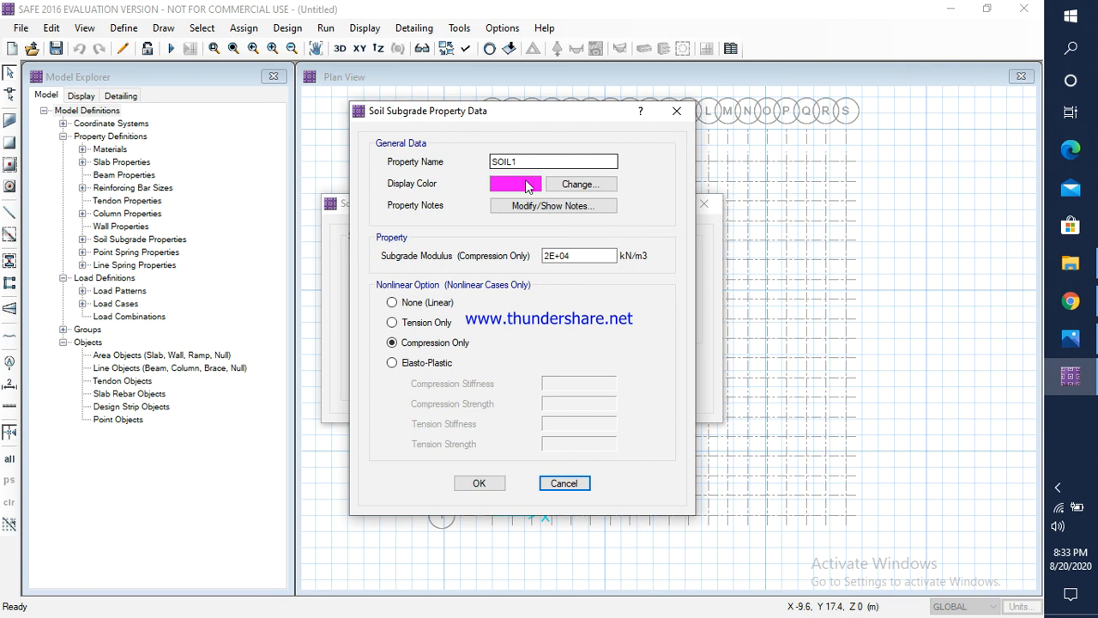
double_click(574, 257)
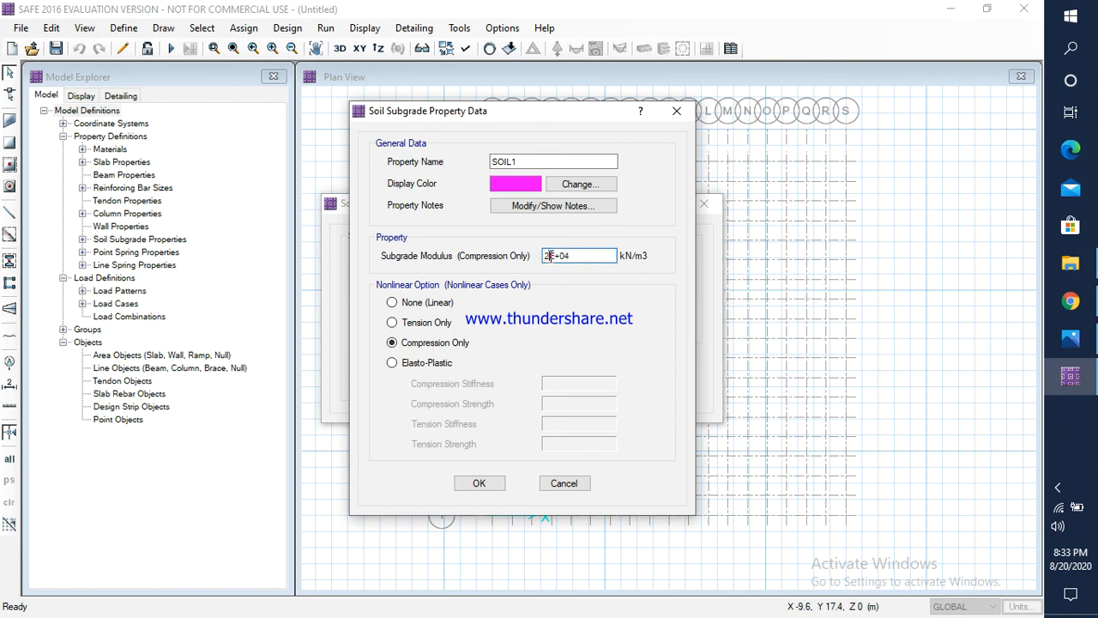
left_click(546, 256)
type("3")
left_click(478, 483)
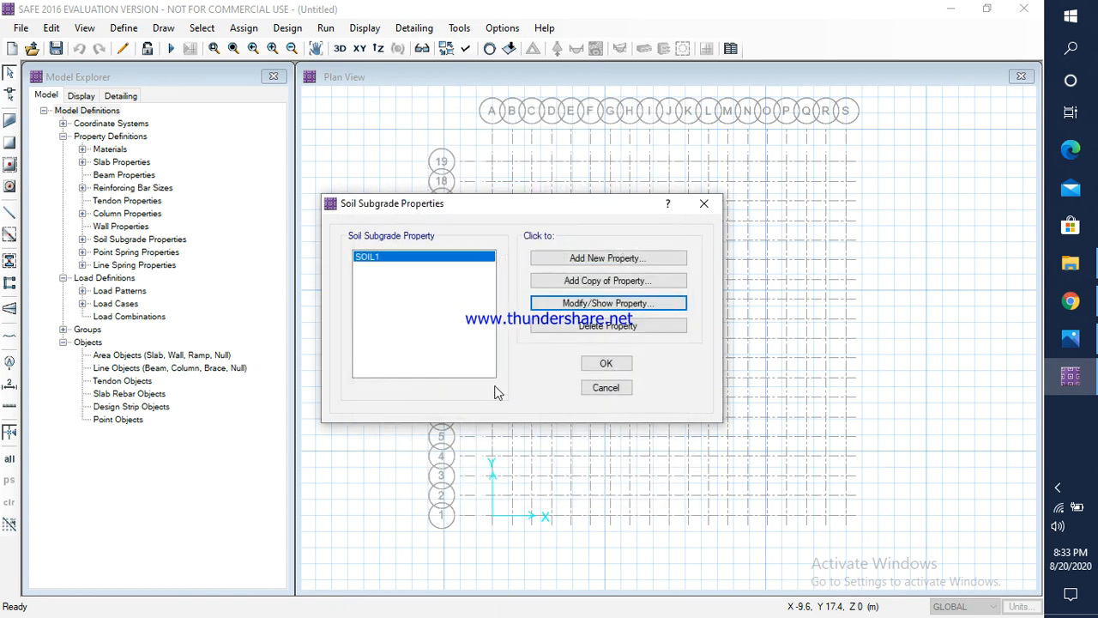
left_click(605, 363)
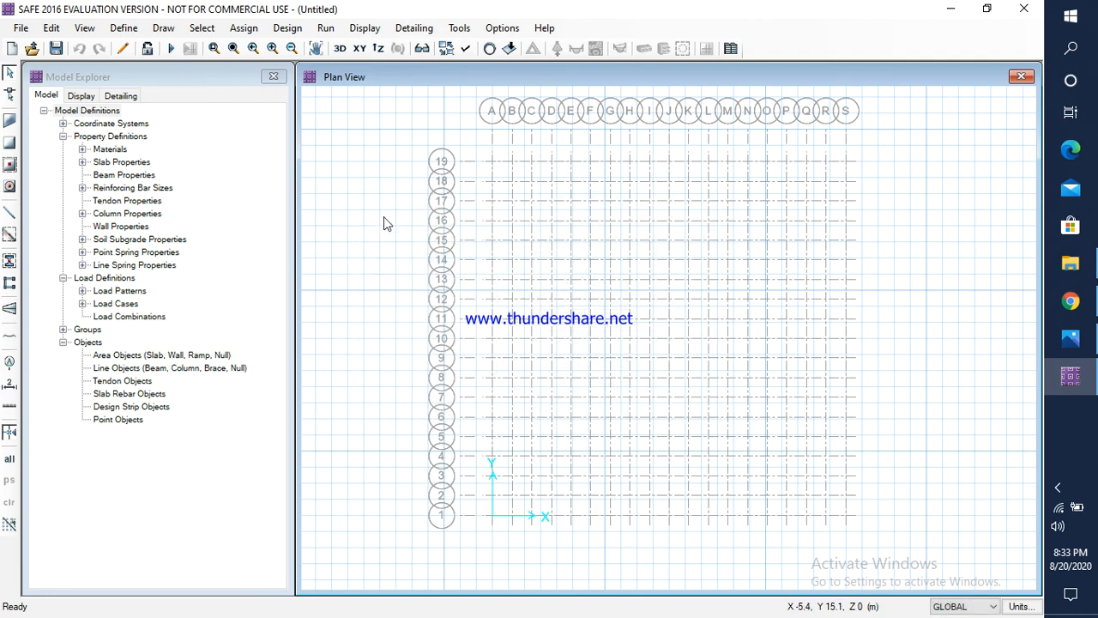
Step: Review the defined load patterns and load cases for DEAD and LIVE, accepting both definitions as they are
left_click(127, 29)
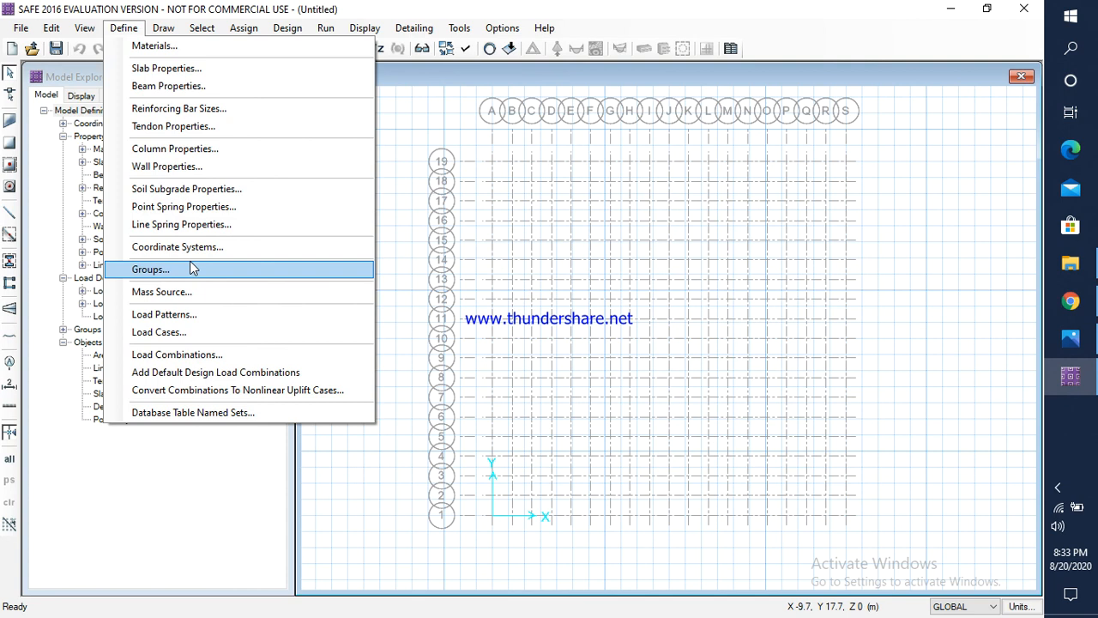
left_click(182, 315)
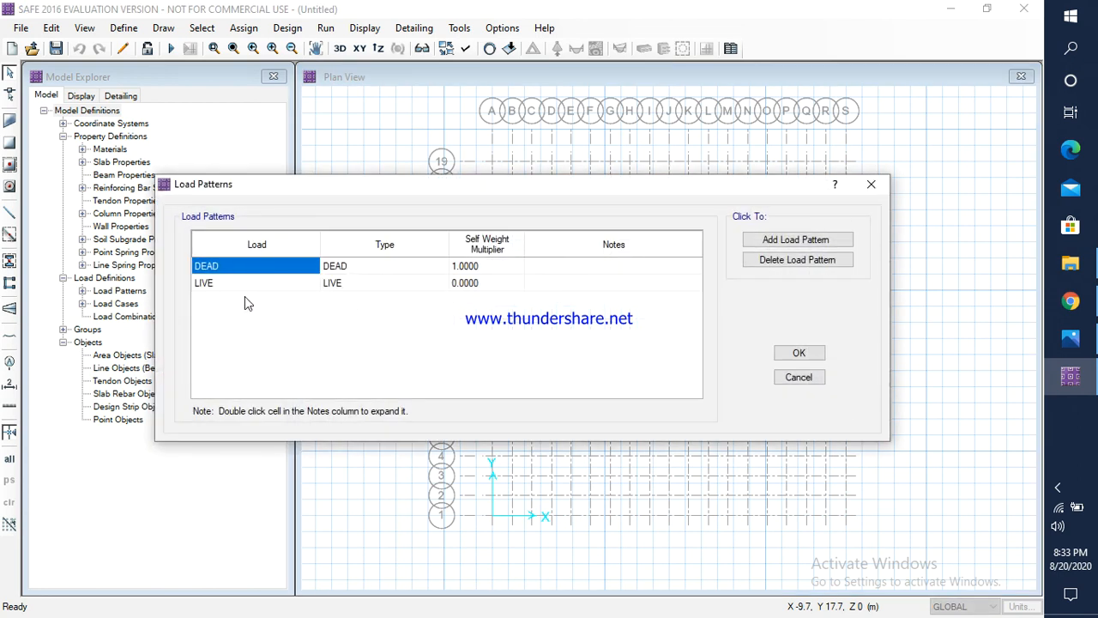
left_click(798, 353)
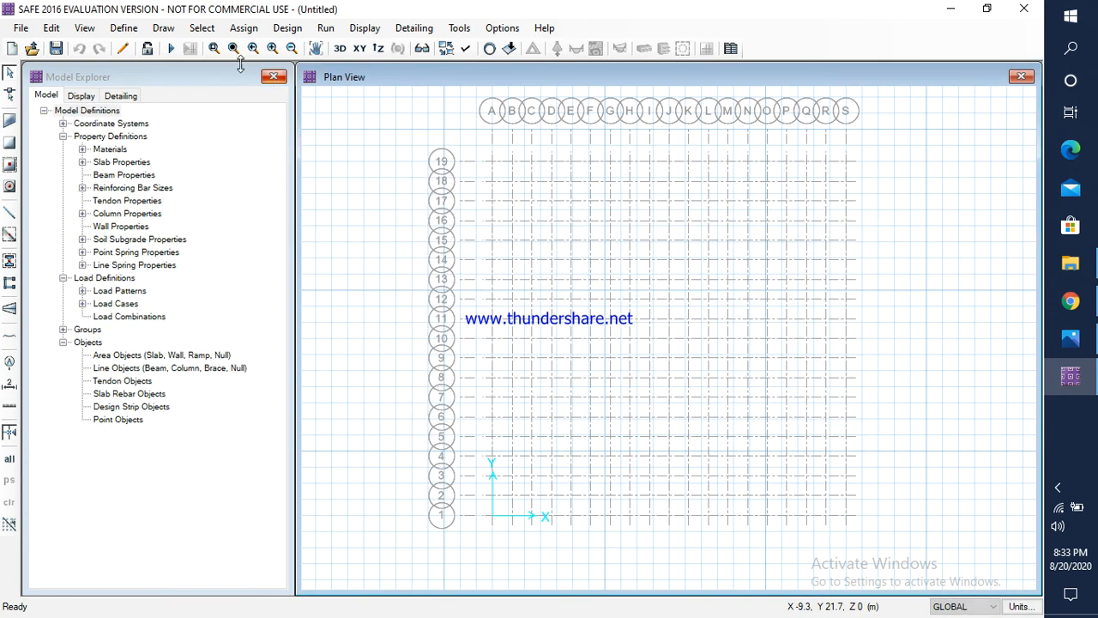
left_click(123, 28)
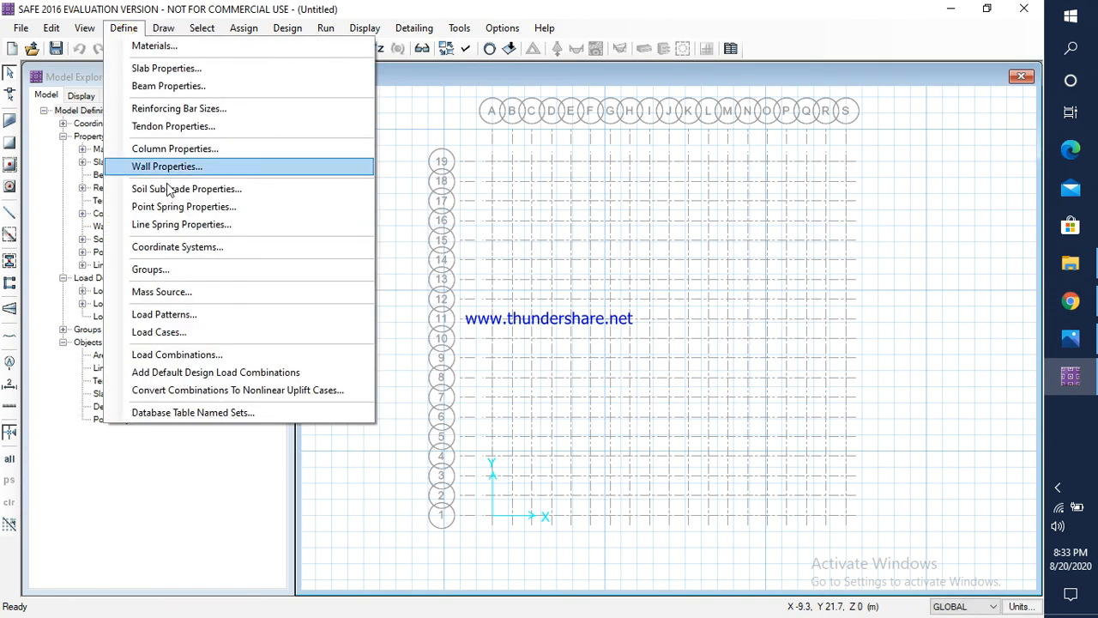
left_click(157, 332)
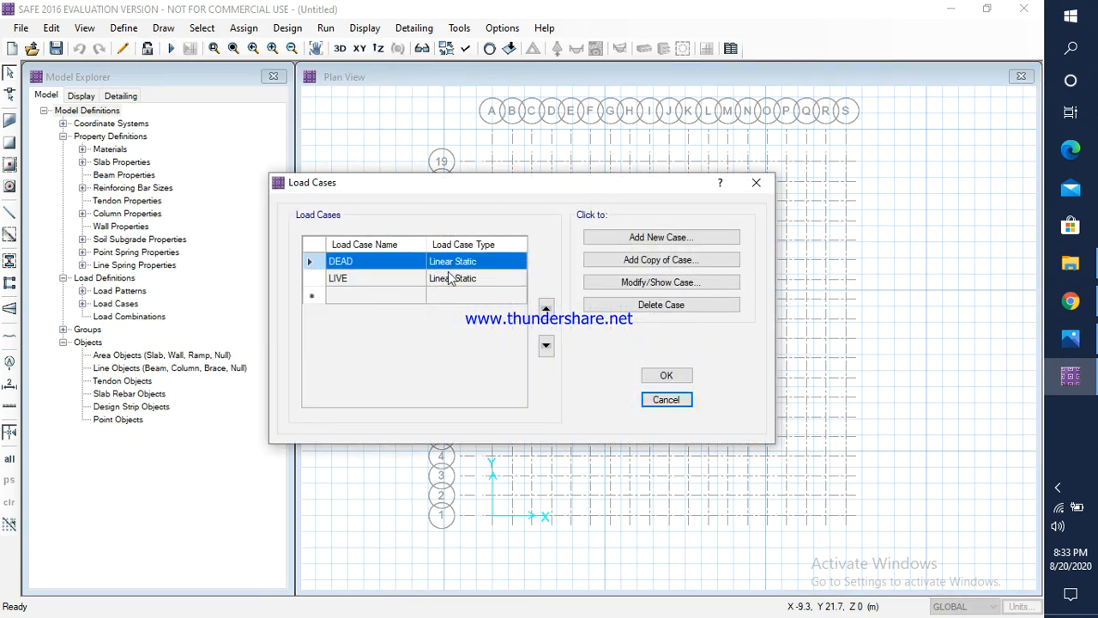
left_click(666, 375)
Step: Add a new linear load combination COMB1 containing the DEAD load with a scale factor of 1.5
left_click(126, 28)
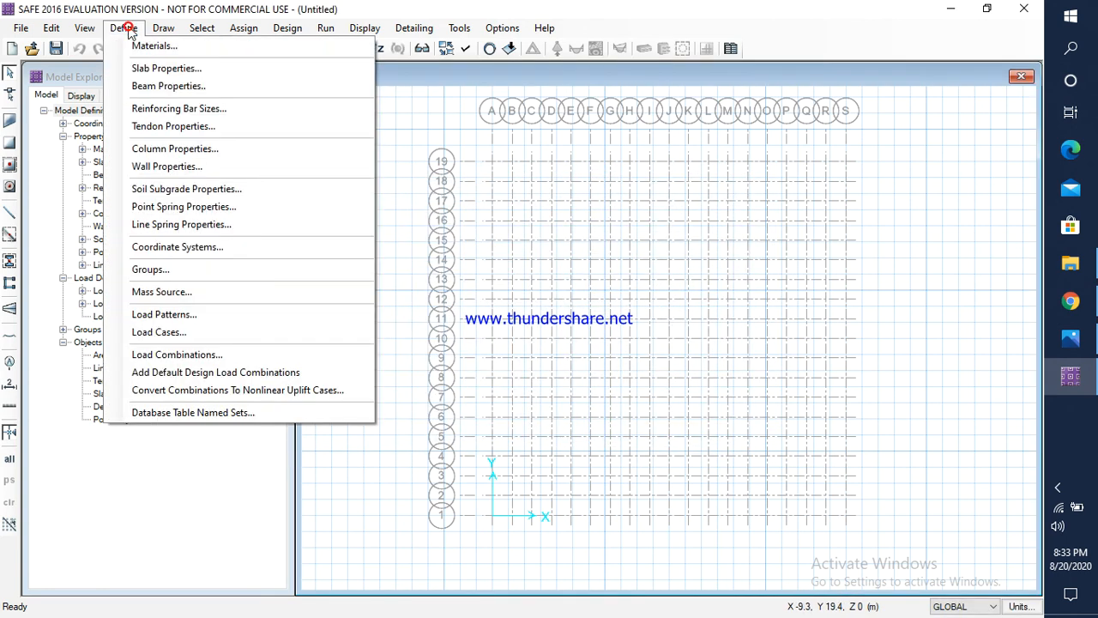
left_click(180, 355)
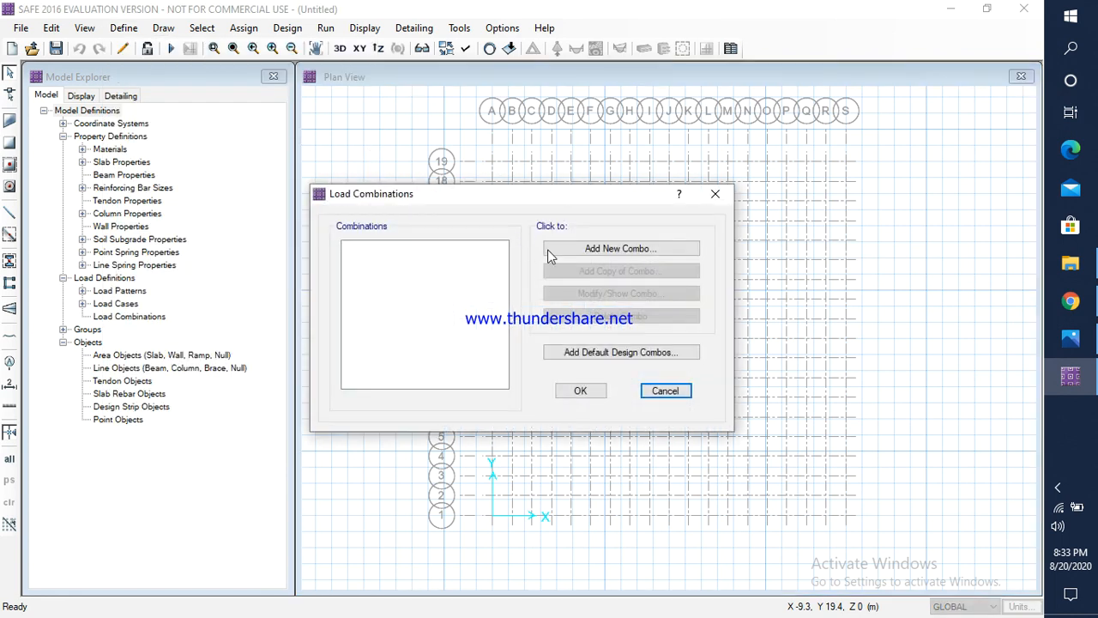
left_click(617, 249)
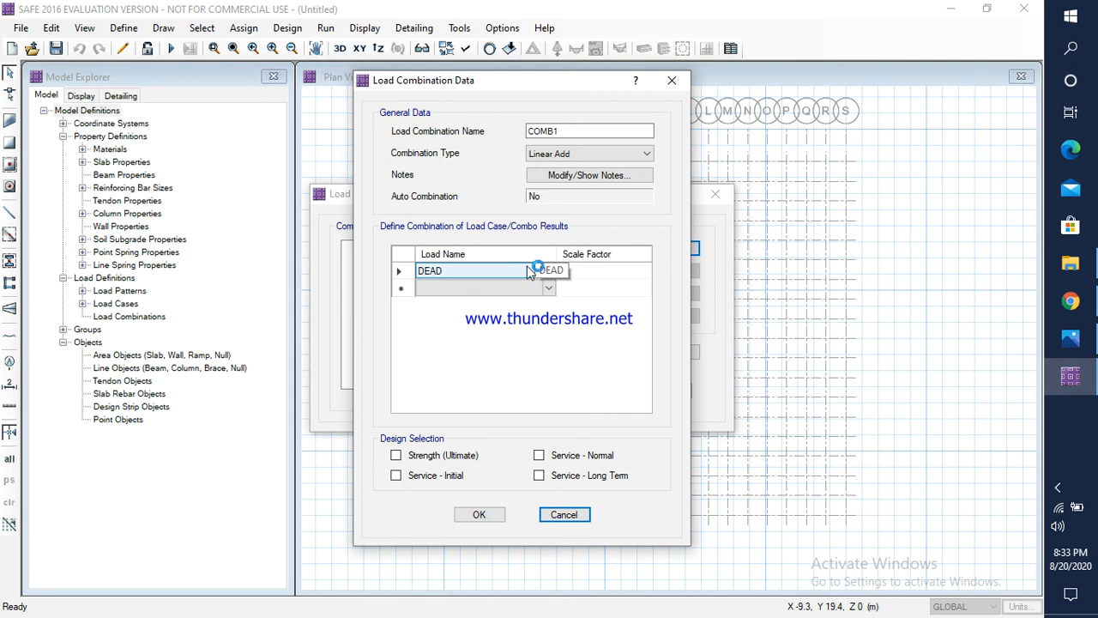
left_click(511, 289)
left_click(579, 273)
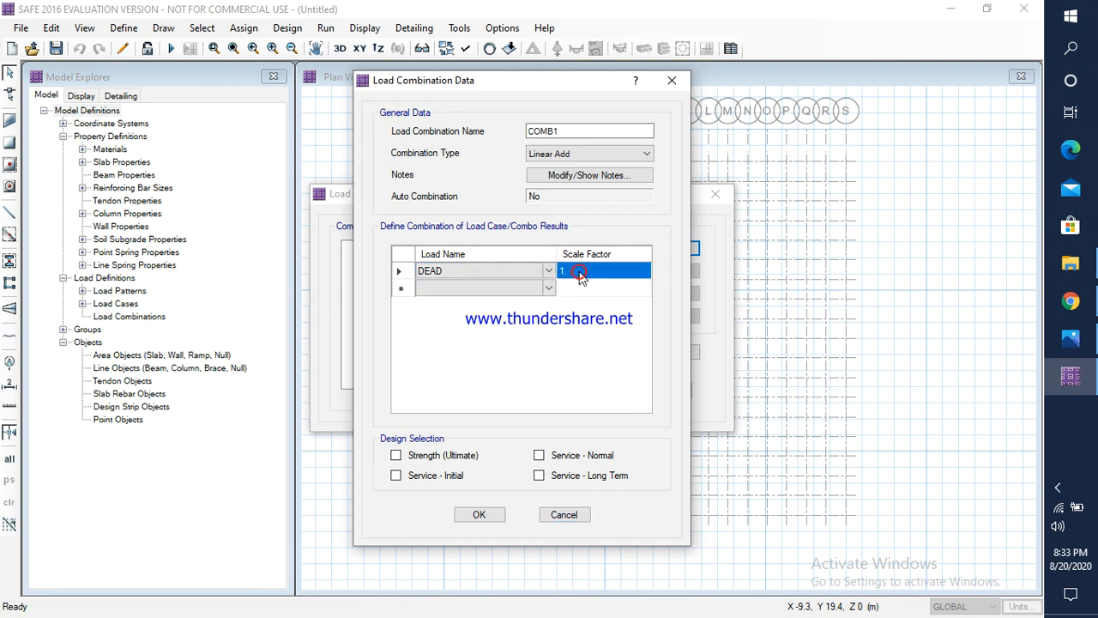
left_click(583, 272)
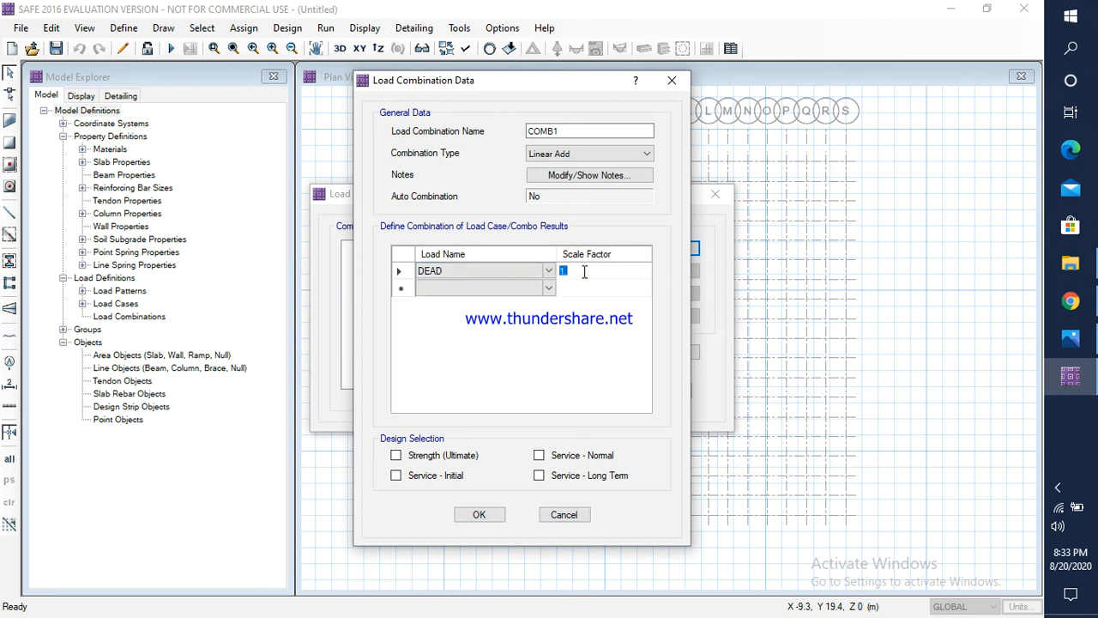
type("1.5")
Step: Add LIVE with a scale factor of 1.5 to COMB1, select it for Strength (Ultimate) design, and save it
left_click(546, 290)
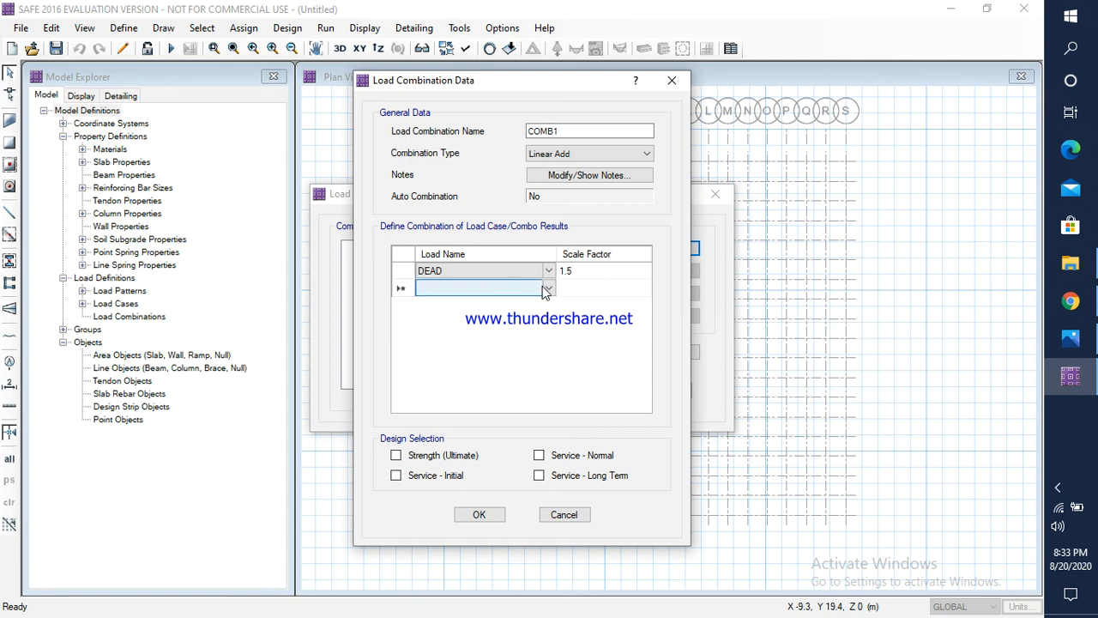
left_click(547, 287)
left_click(438, 310)
left_click(579, 291)
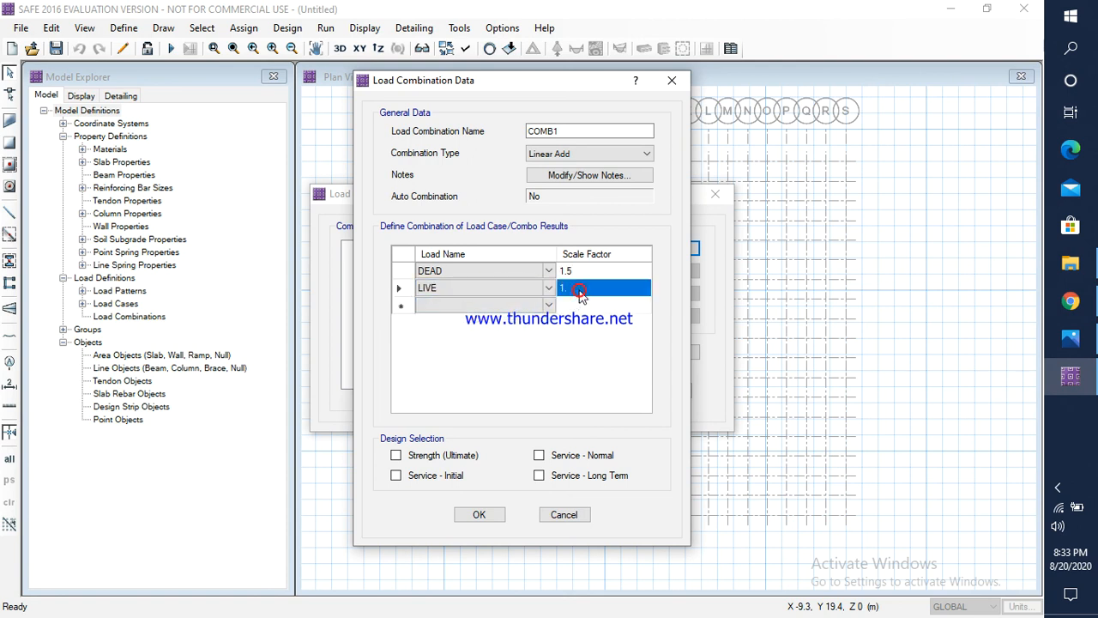
type("1")
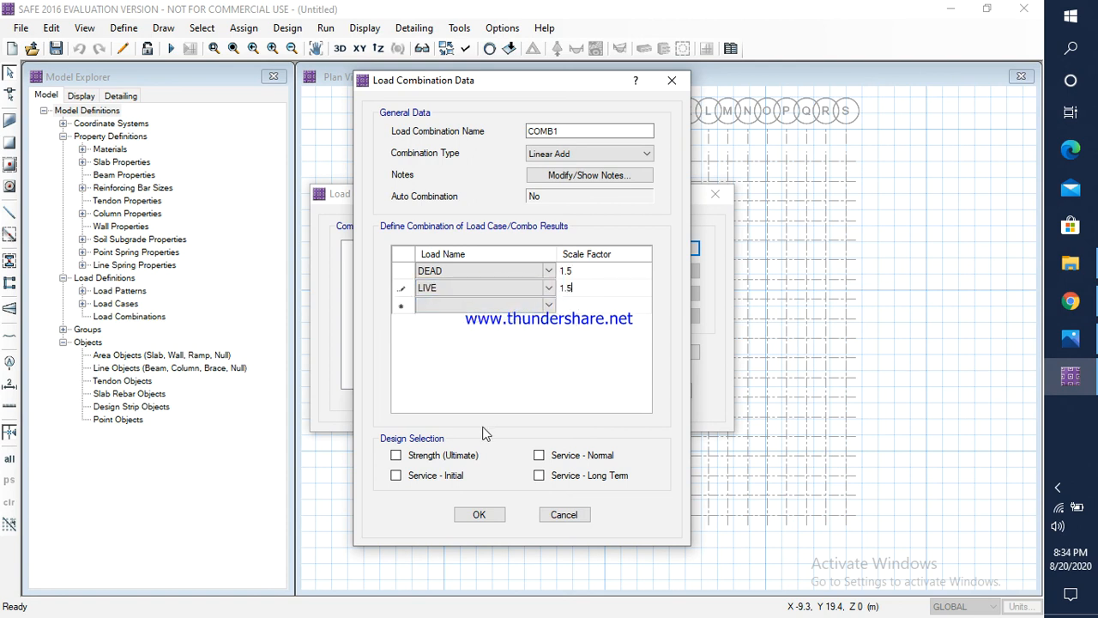
left_click(396, 455)
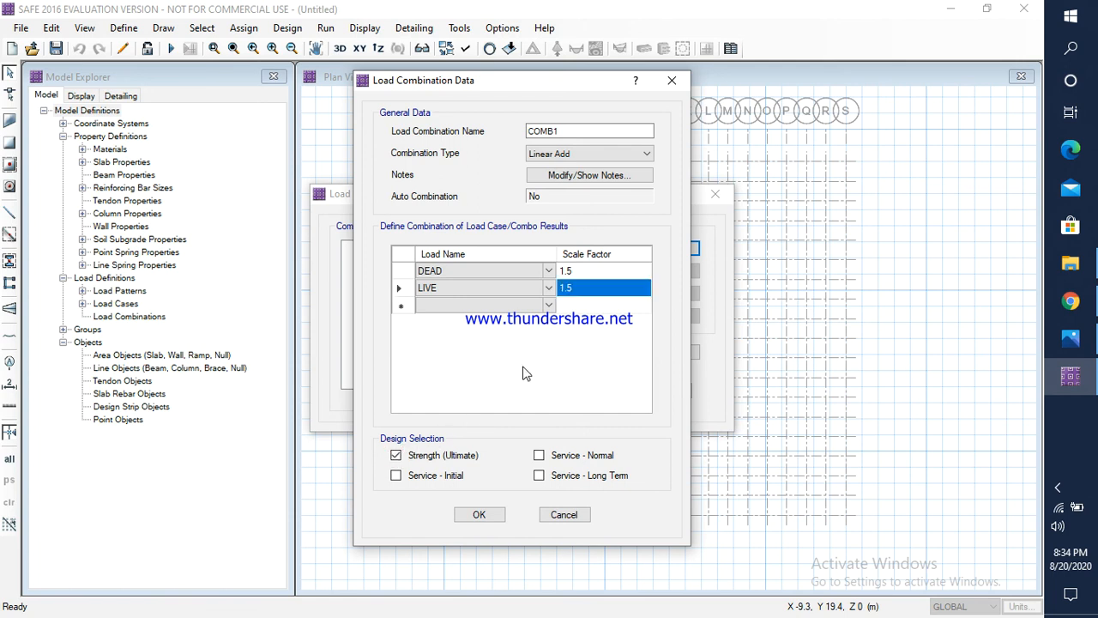
left_click(480, 515)
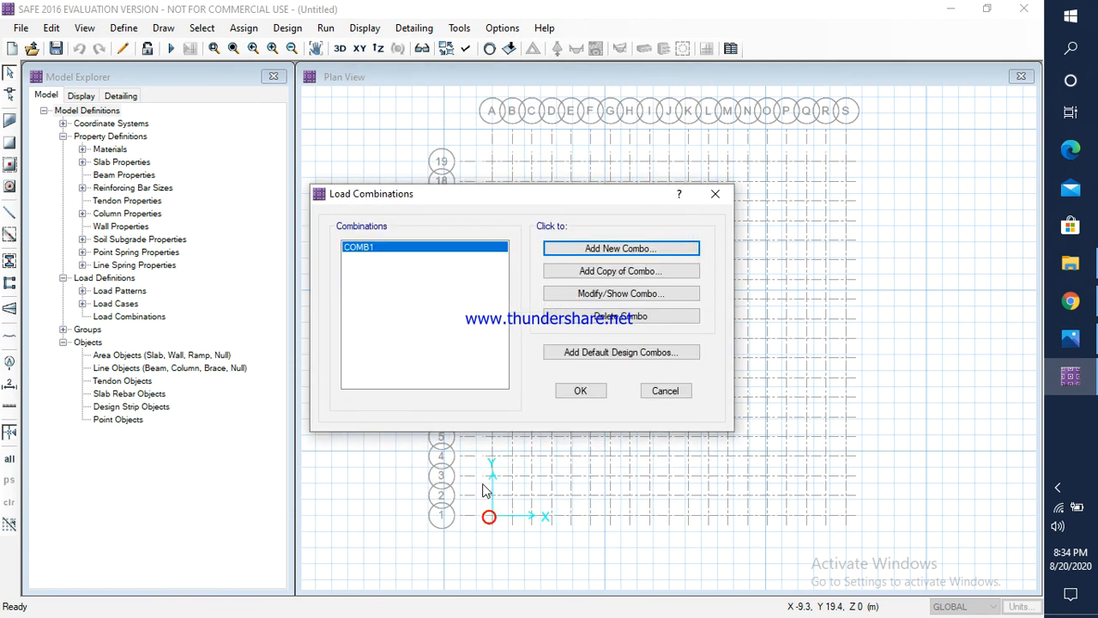
Step: Add a second linear load combination COMB2 containing DEAD and LIVE, each with a scale factor of 1
left_click(622, 249)
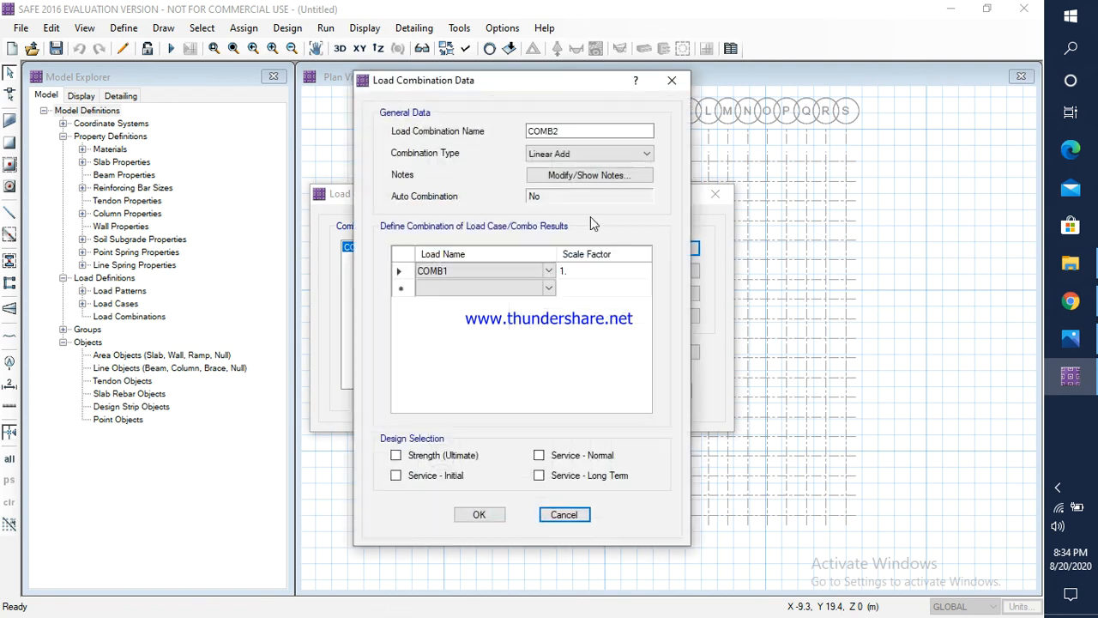
left_click(528, 271)
left_click(548, 273)
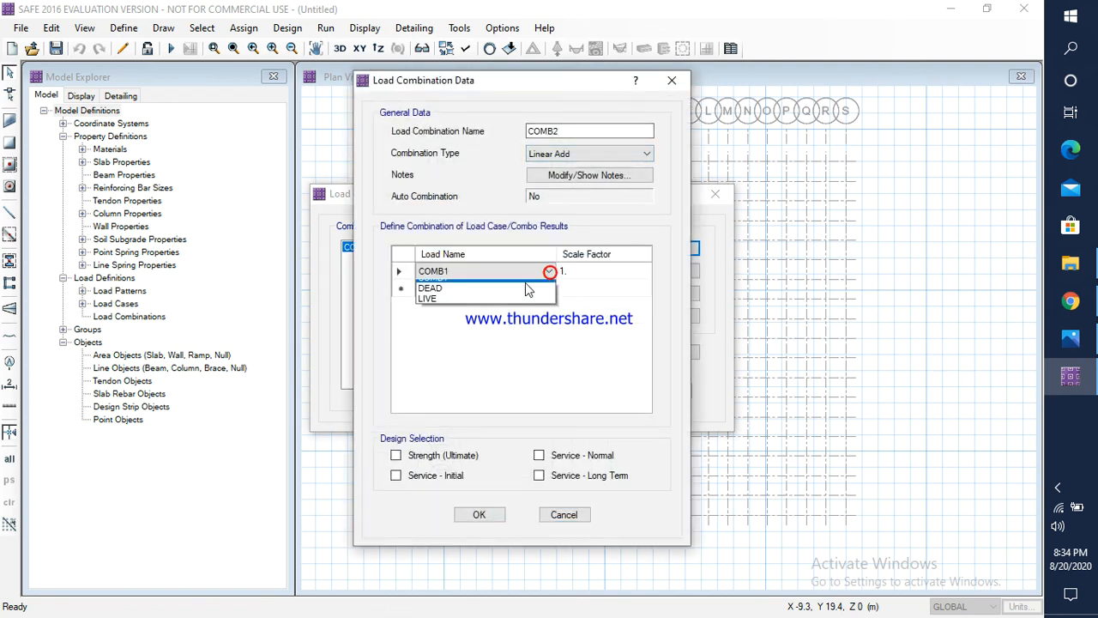
left_click(483, 297)
left_click(551, 290)
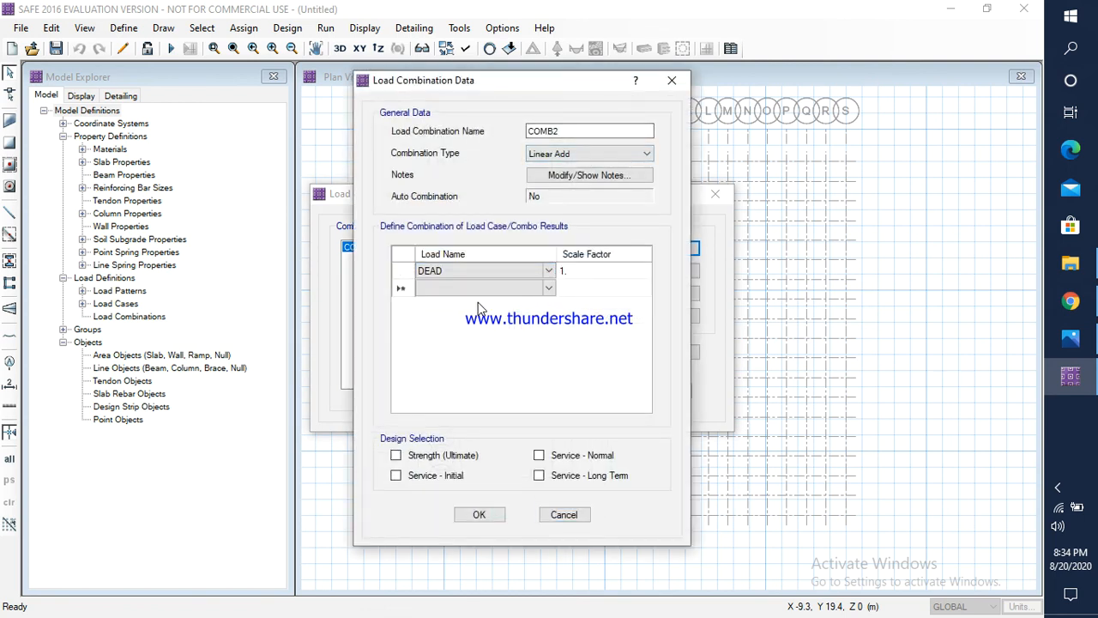
left_click(552, 289)
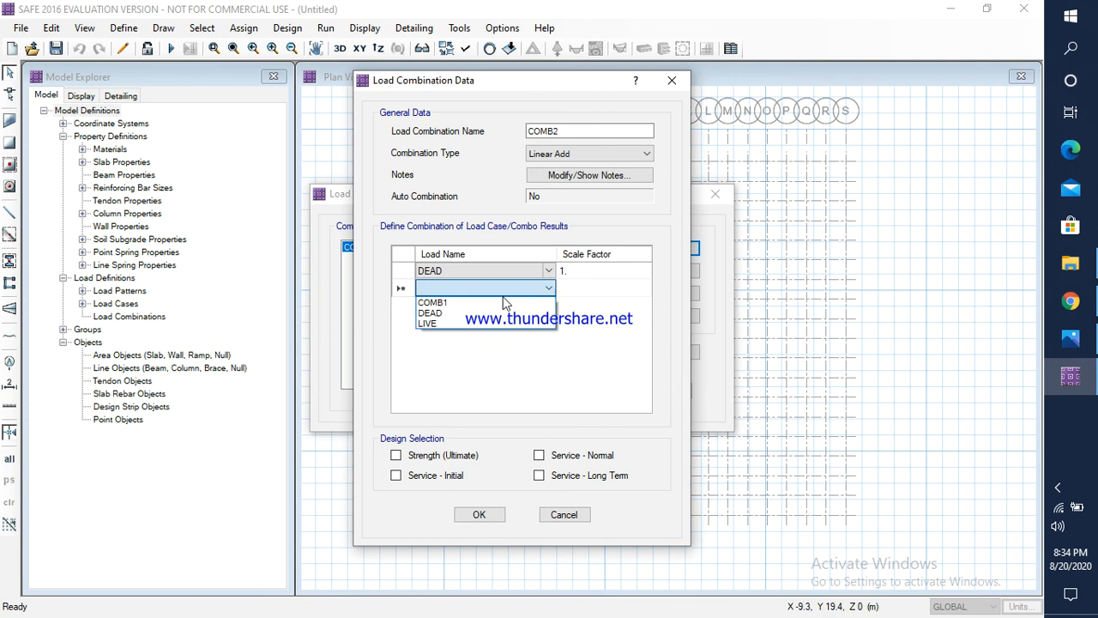
left_click(448, 323)
left_click(598, 274)
left_click(586, 287)
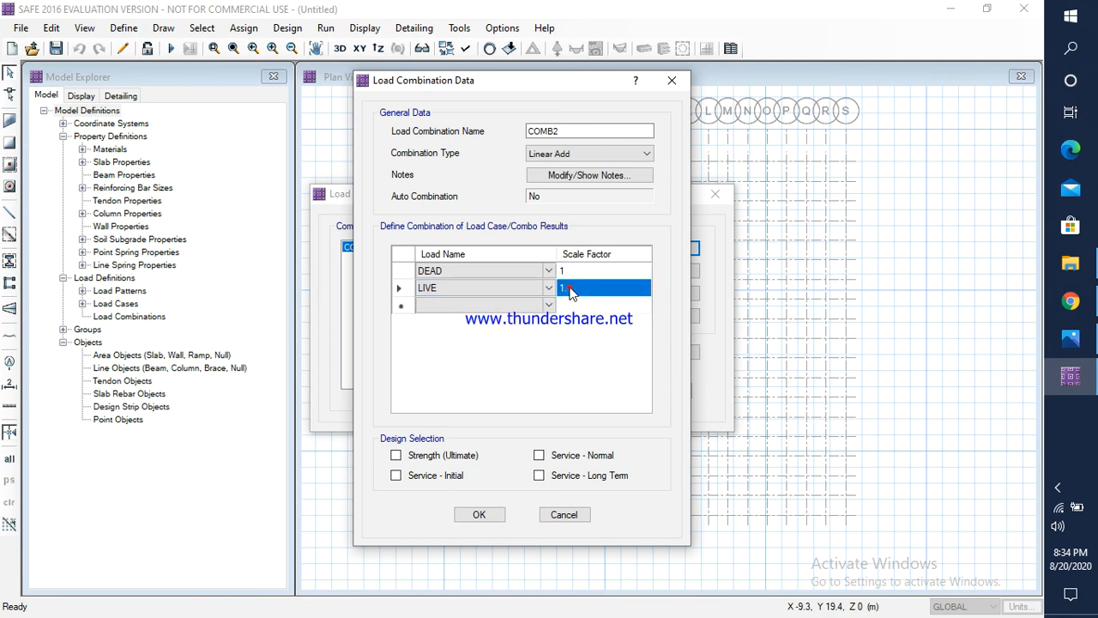
left_click(586, 287)
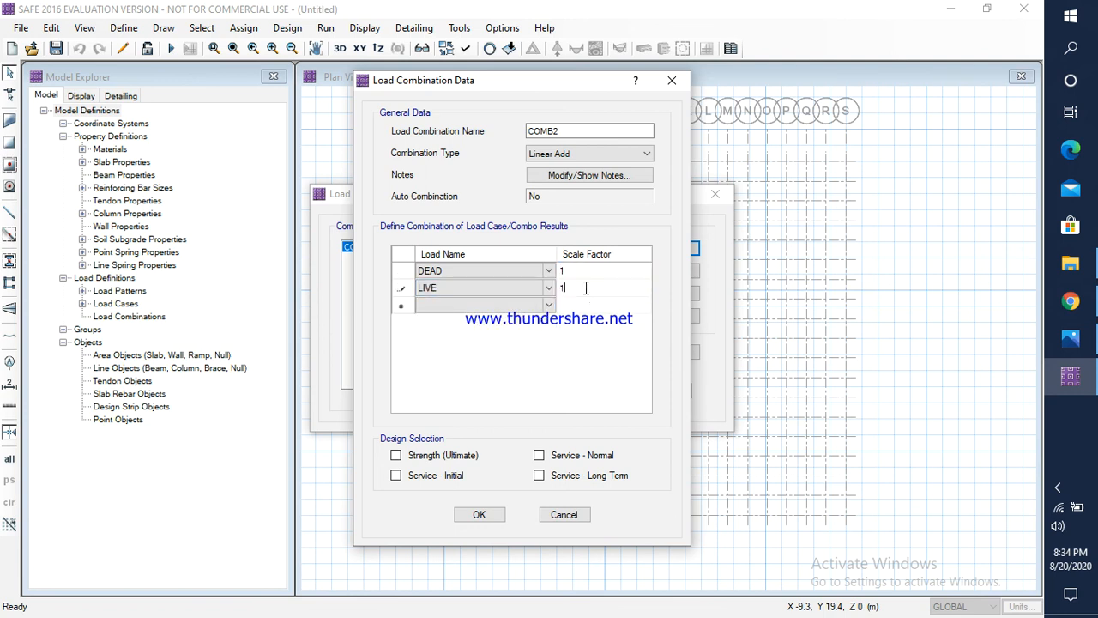
Step: Select COMB2 for Service - Normal, Service - Initial and Service - Long Term design, and accept the load combinations
left_click(539, 456)
left_click(395, 476)
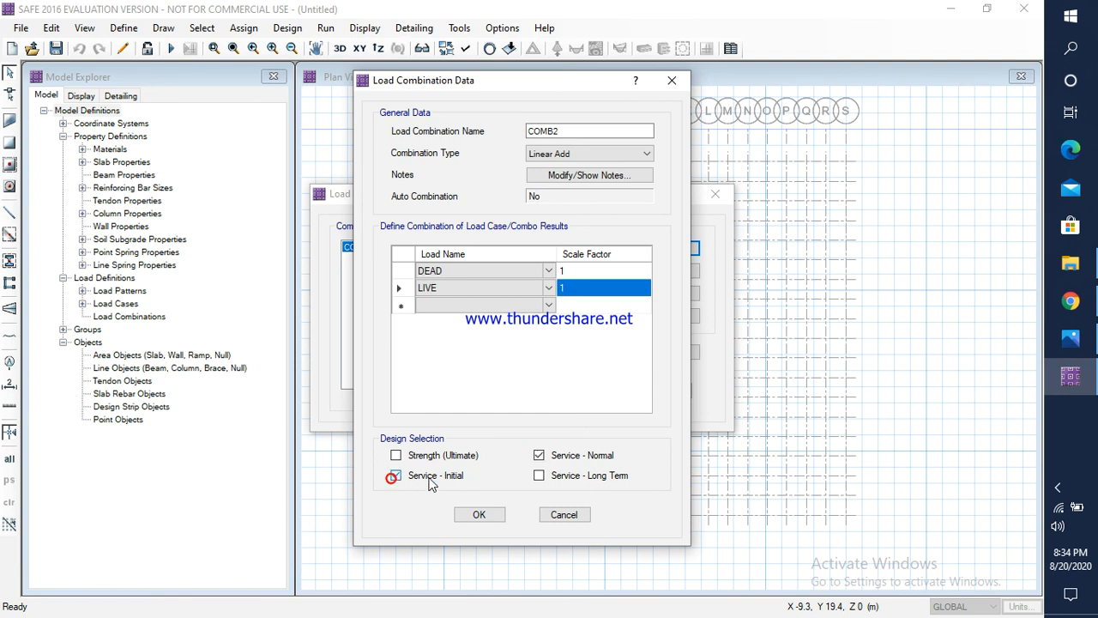
left_click(539, 476)
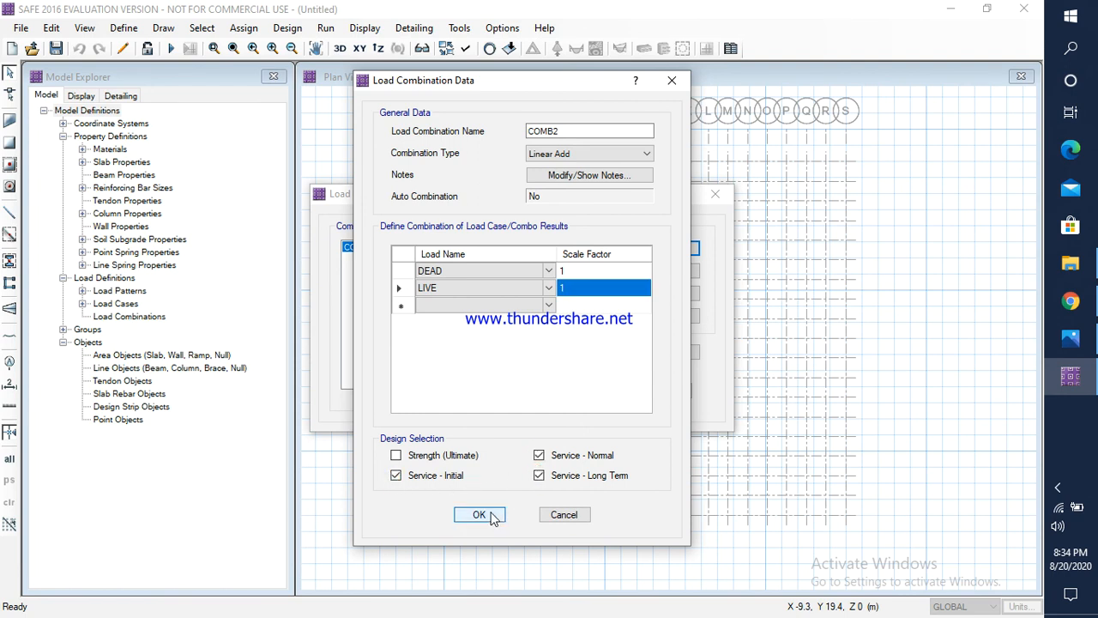
left_click(479, 514)
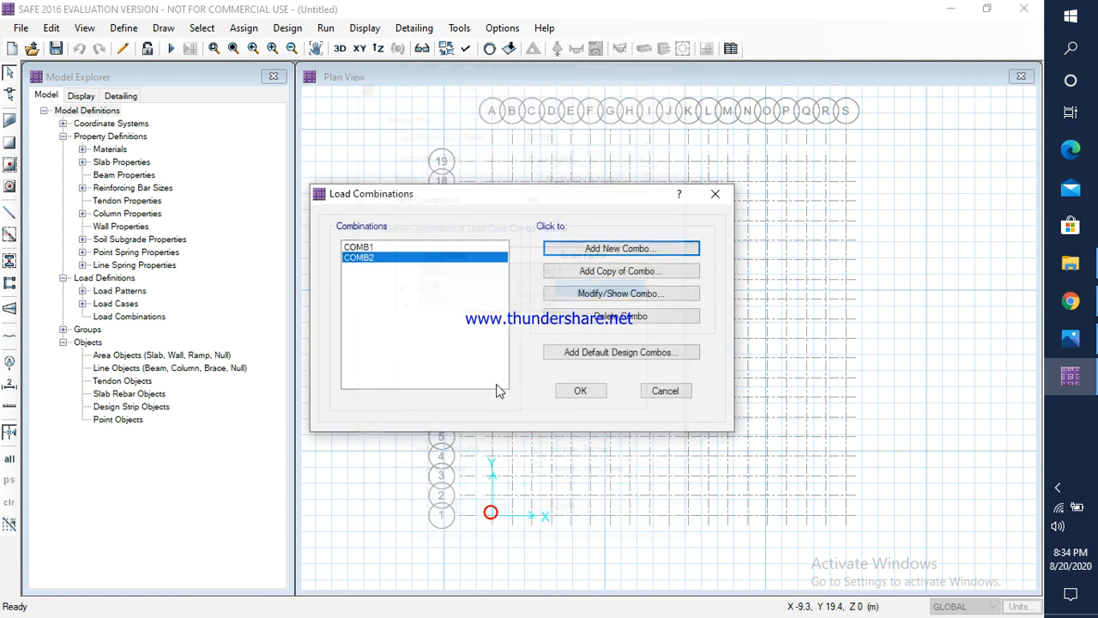
left_click(577, 391)
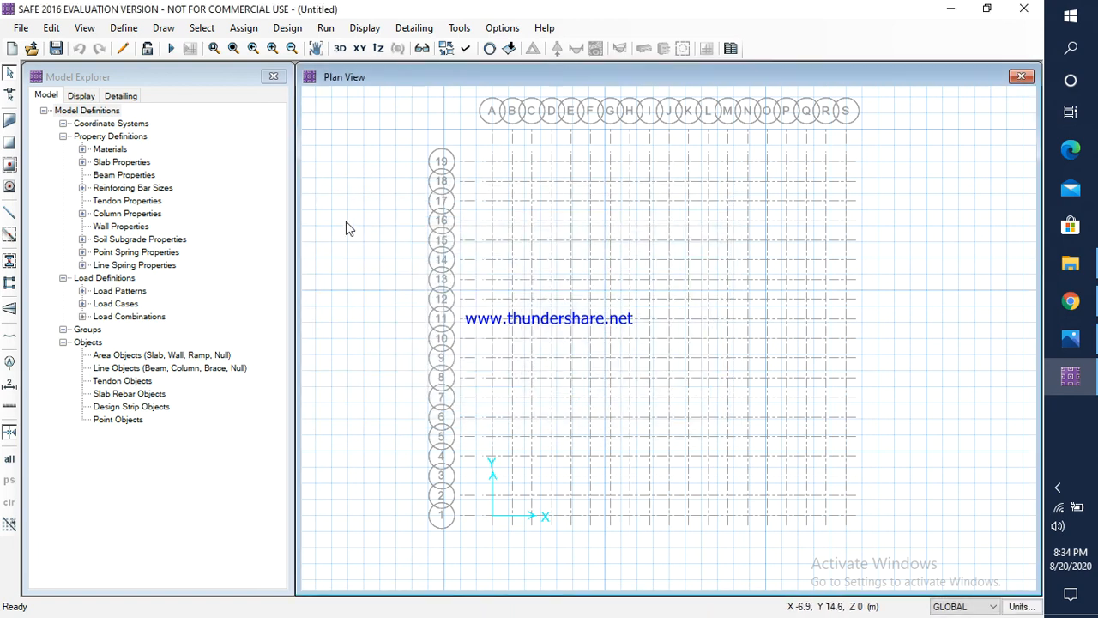
left_click(129, 31)
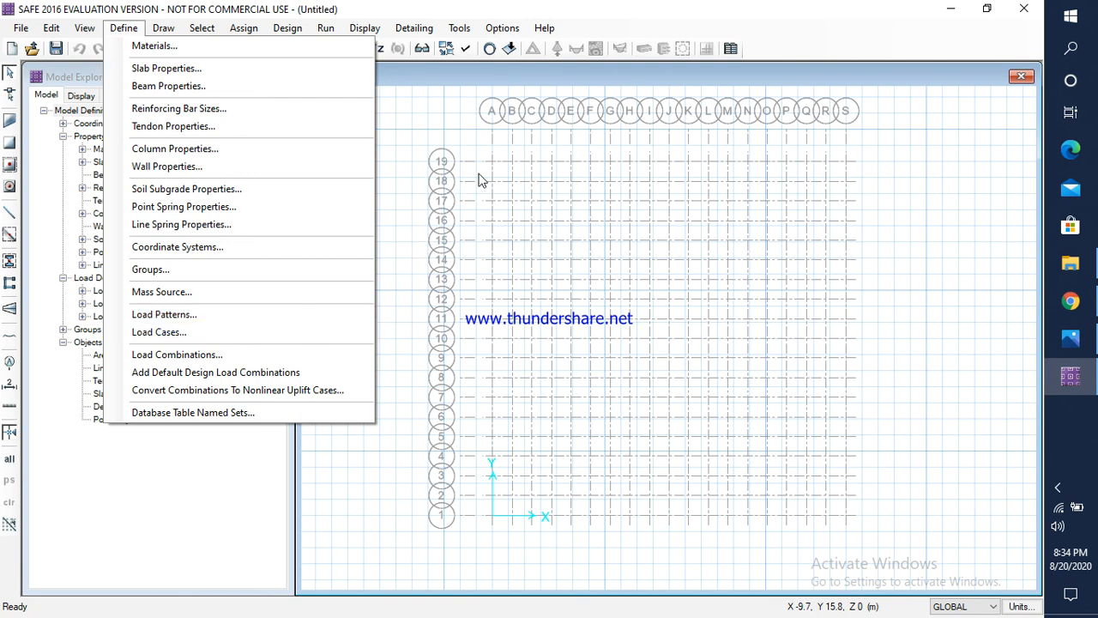
left_click(414, 129)
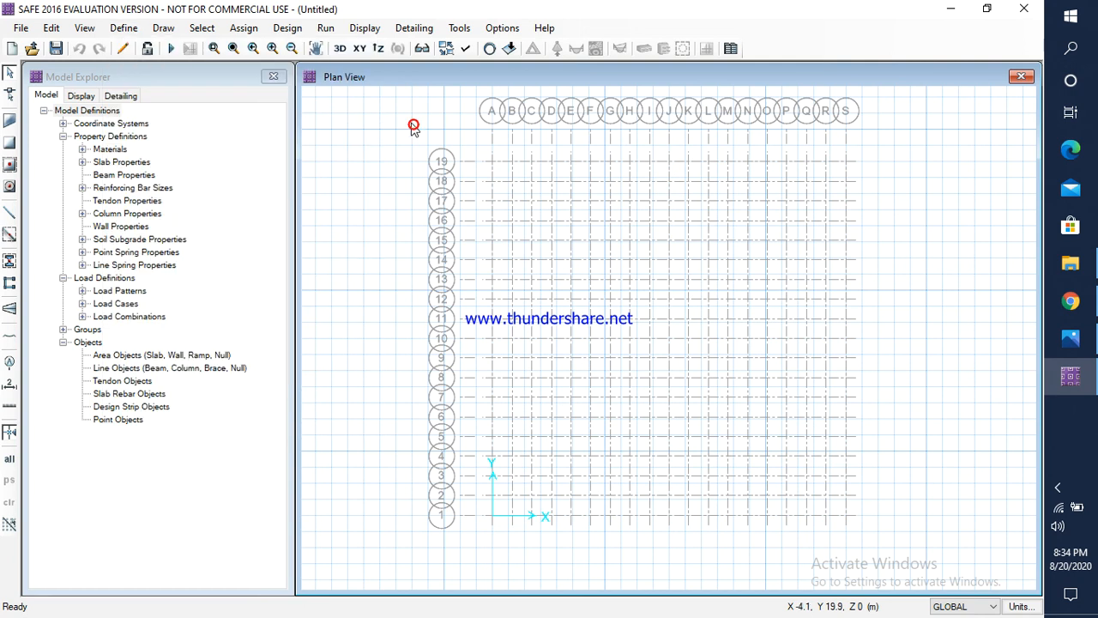
Step: Draw an 18 m by 18 m MATFOOTING slab with corners at grid points A19, S19, S1 and A1
left_click(175, 31)
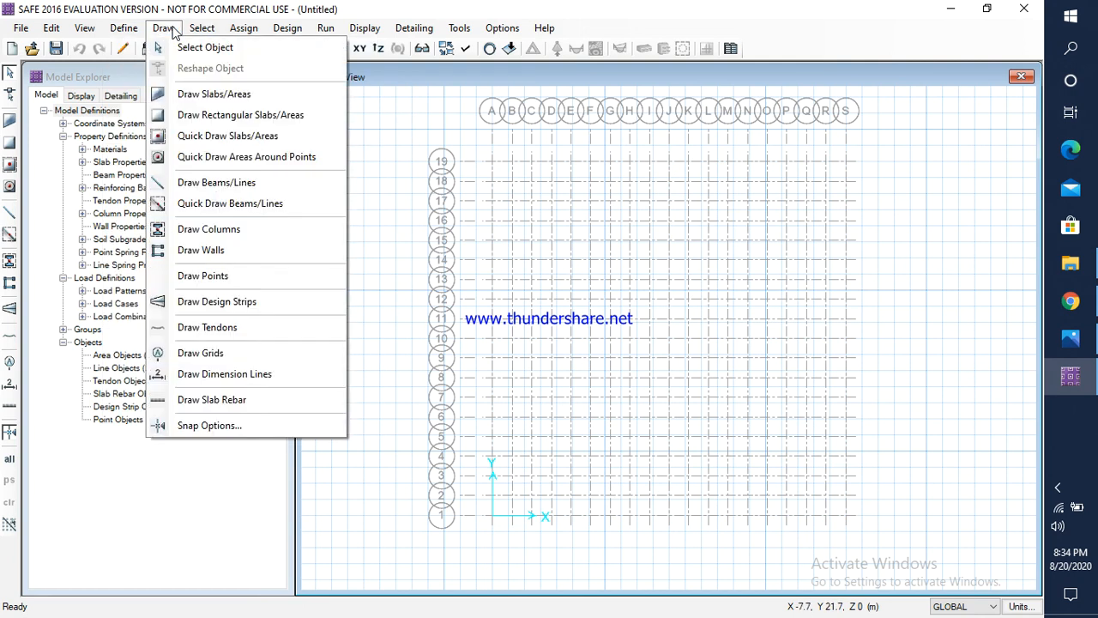
left_click(214, 95)
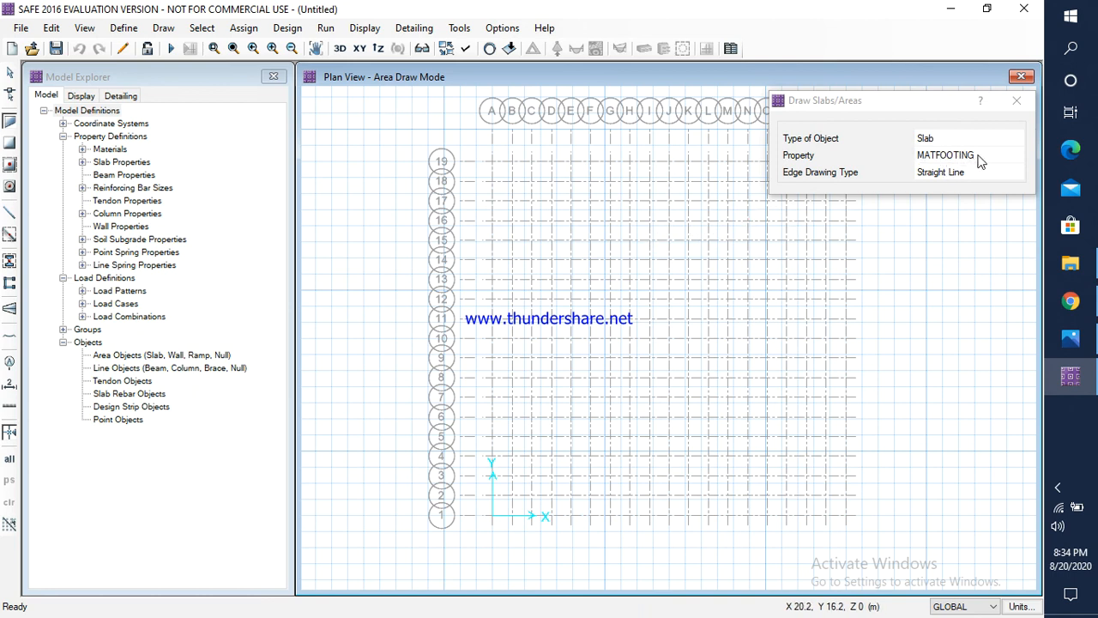
left_click(493, 165)
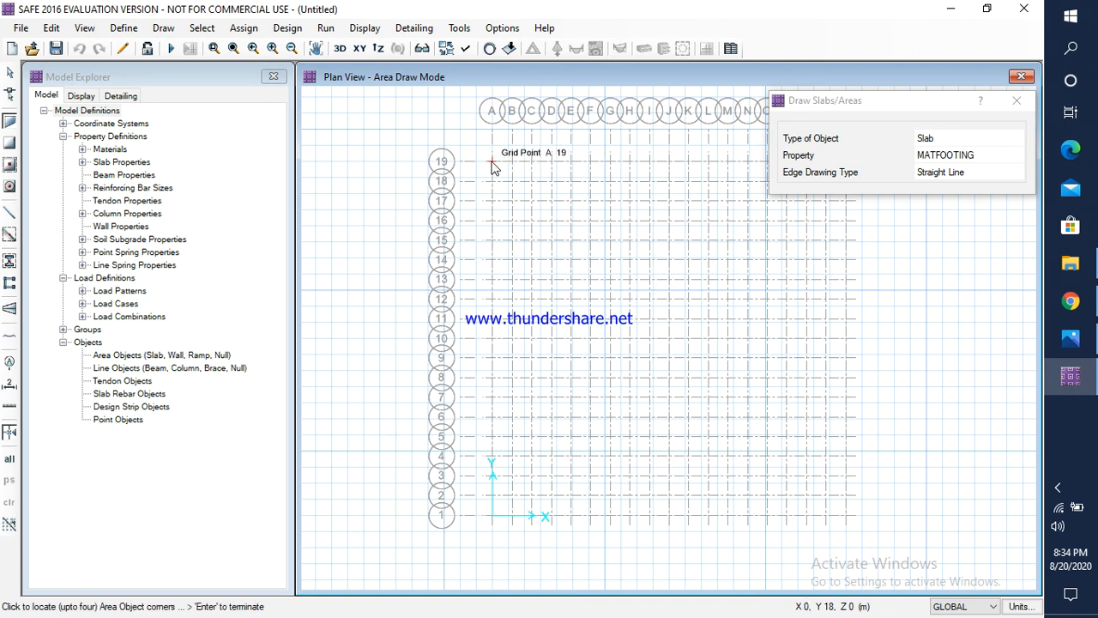
left_click_drag(914, 101, 216, 101)
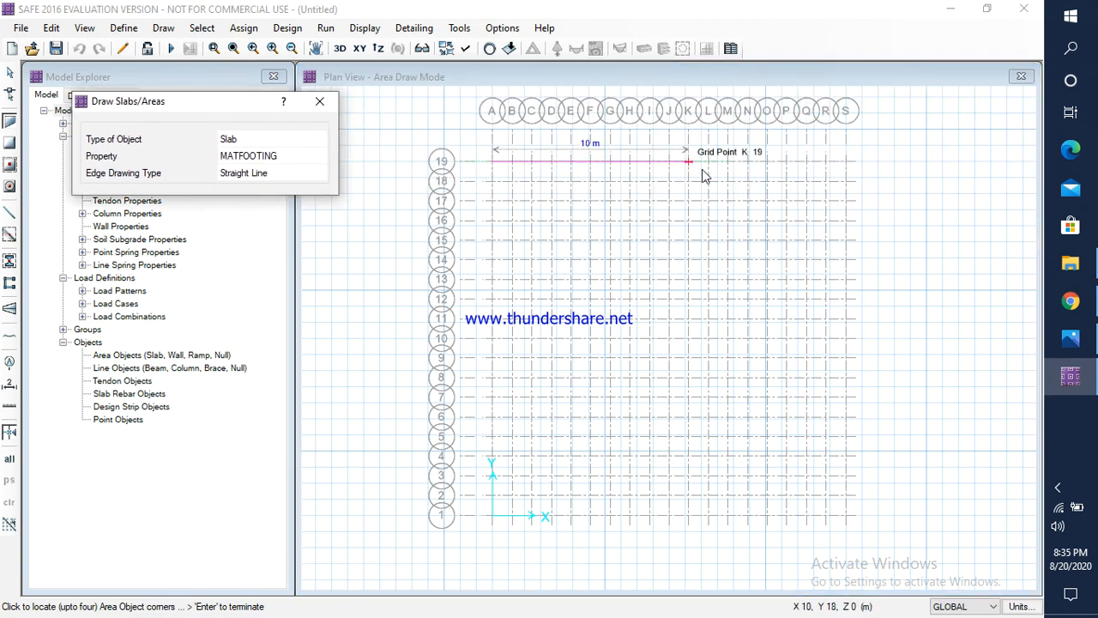
left_click(845, 163)
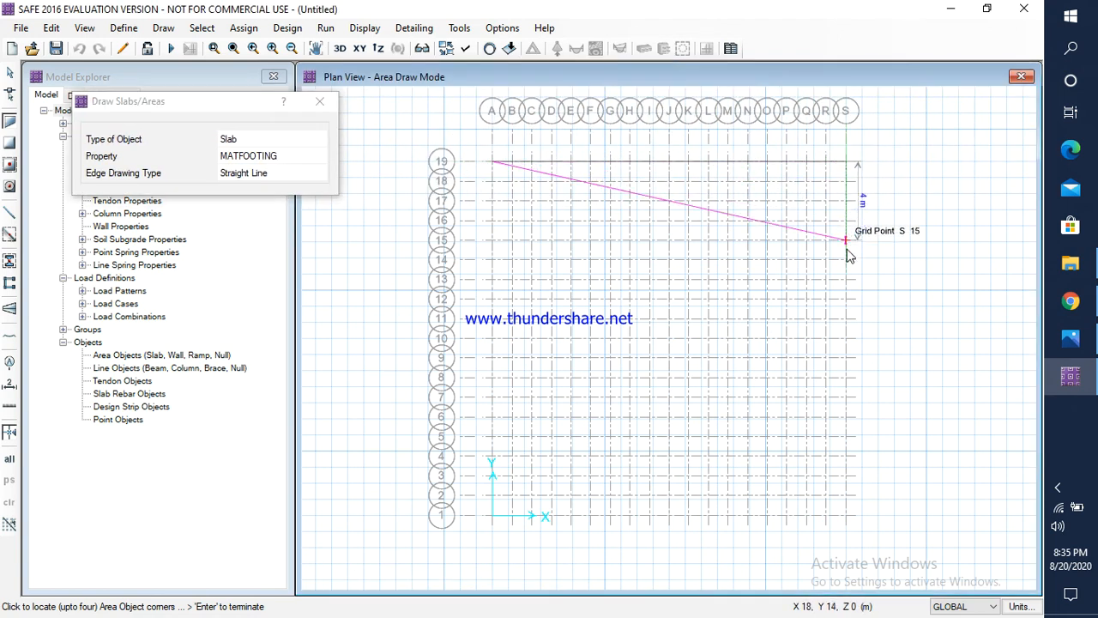
left_click(845, 514)
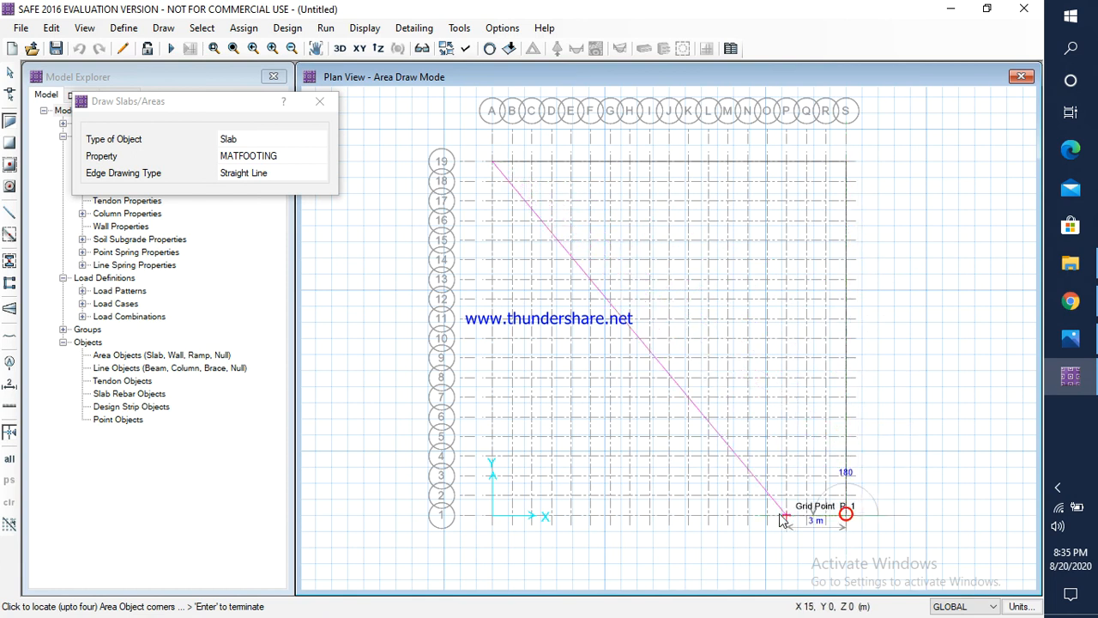
left_click(493, 516)
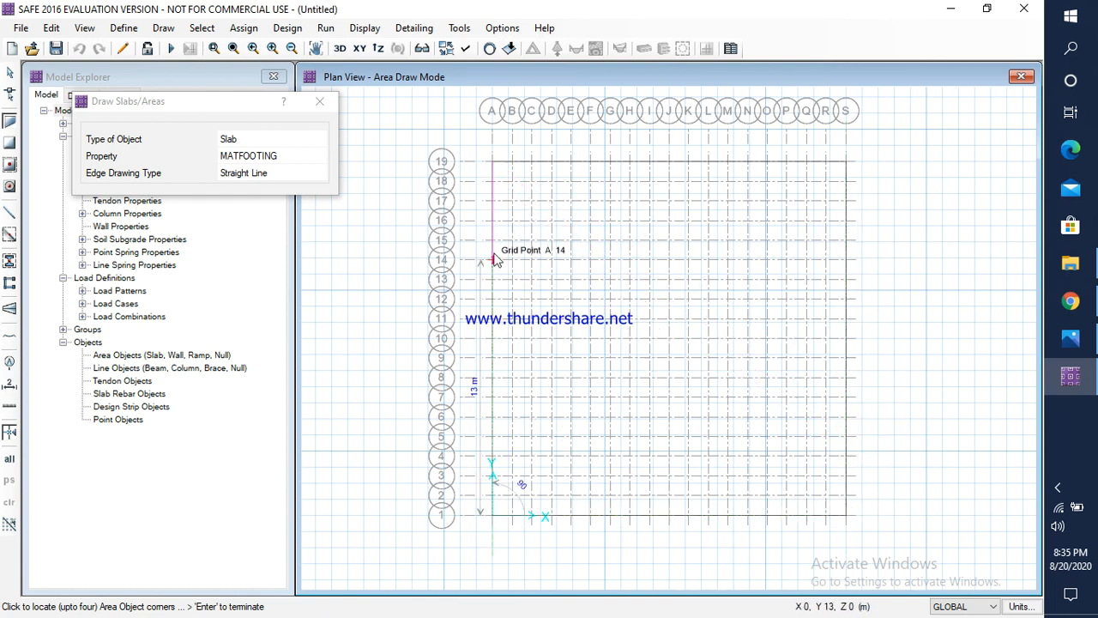
left_click(492, 163)
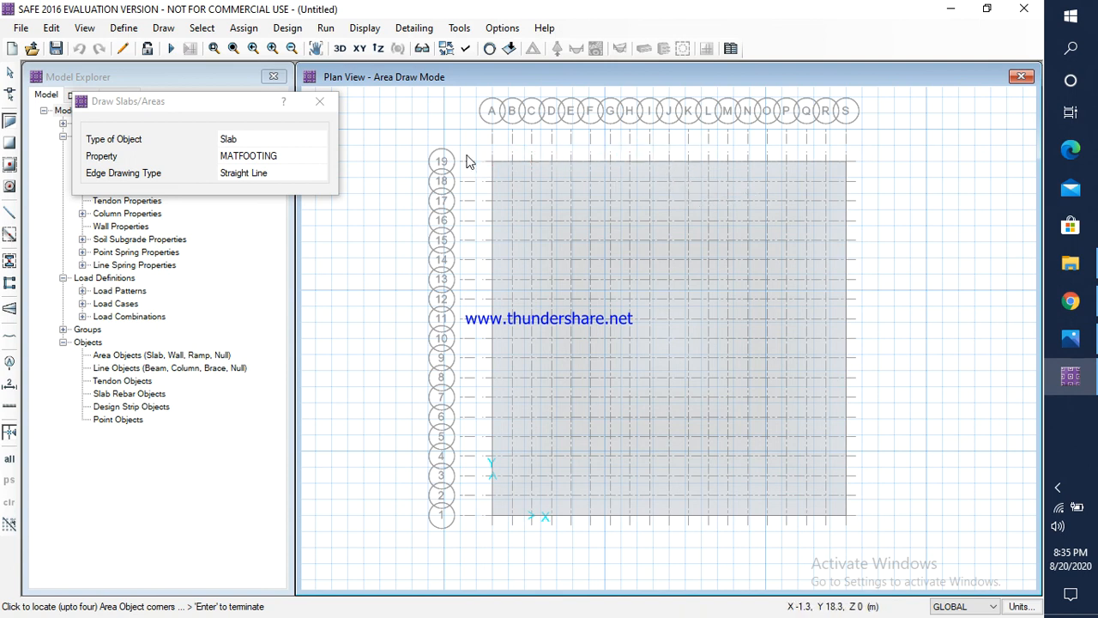
left_click(318, 103)
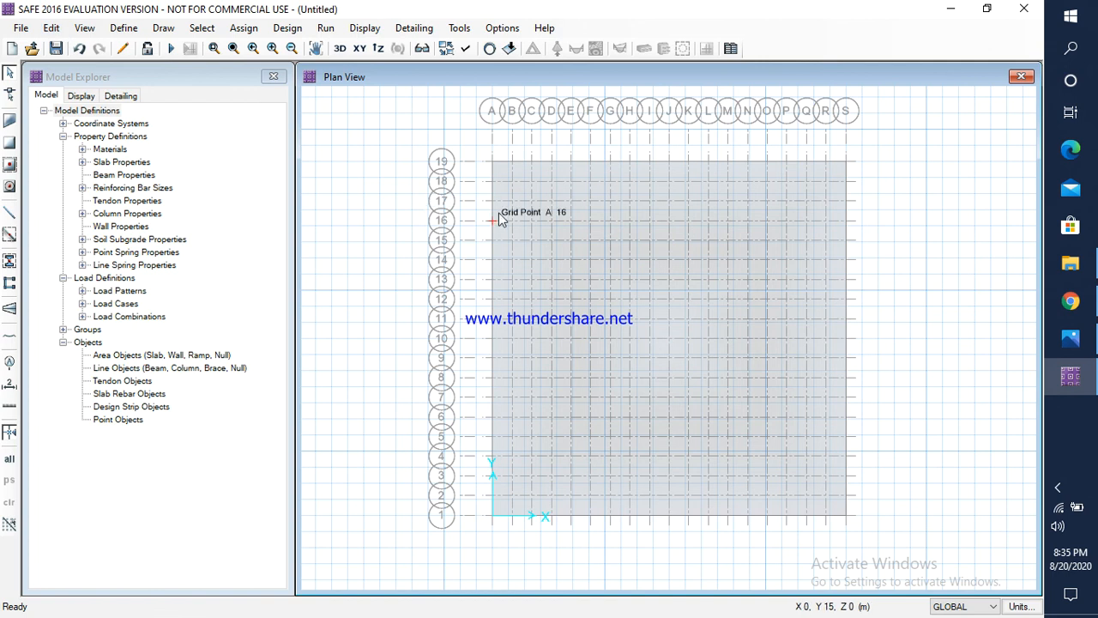
Step: Expand the mat slab outward on all sides with an offset of 2000 mm
left_click(661, 373)
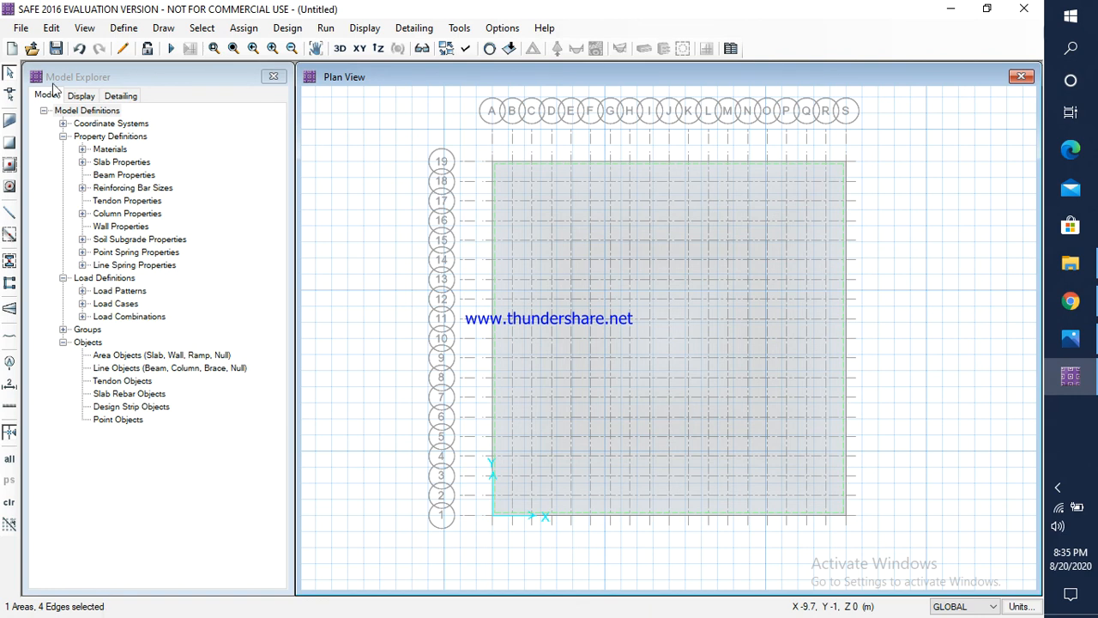
left_click(52, 28)
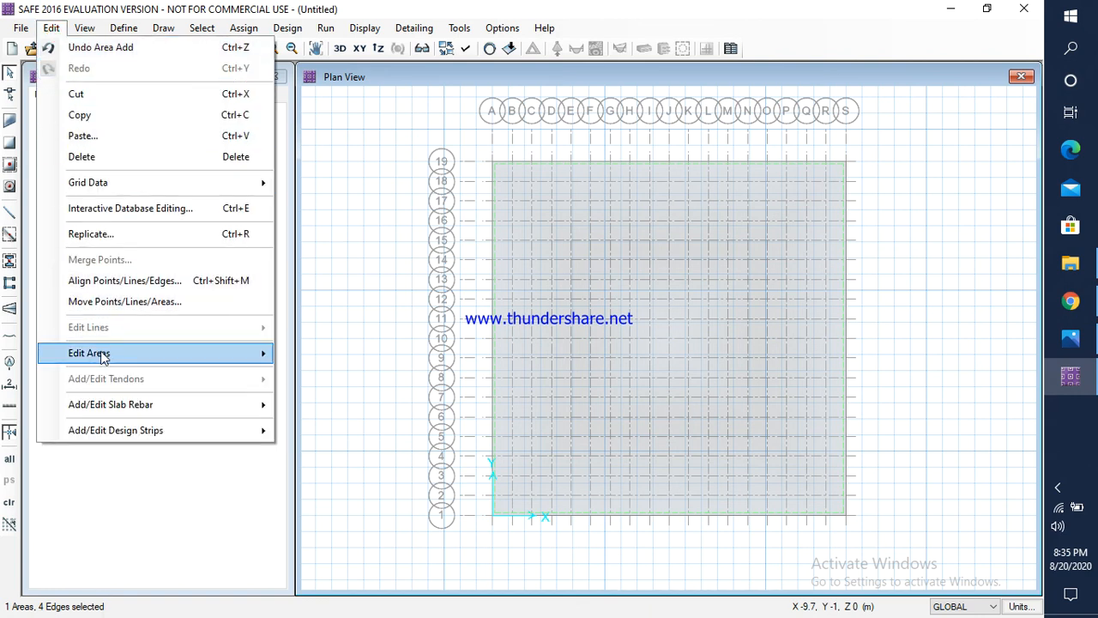
mouse_move(232, 356)
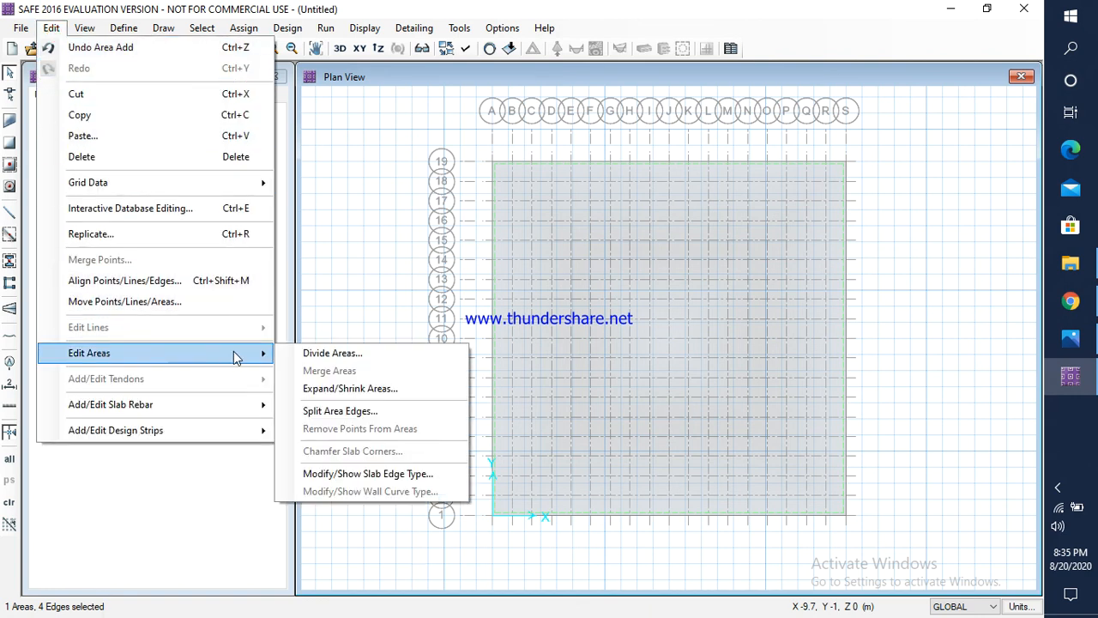
left_click(326, 389)
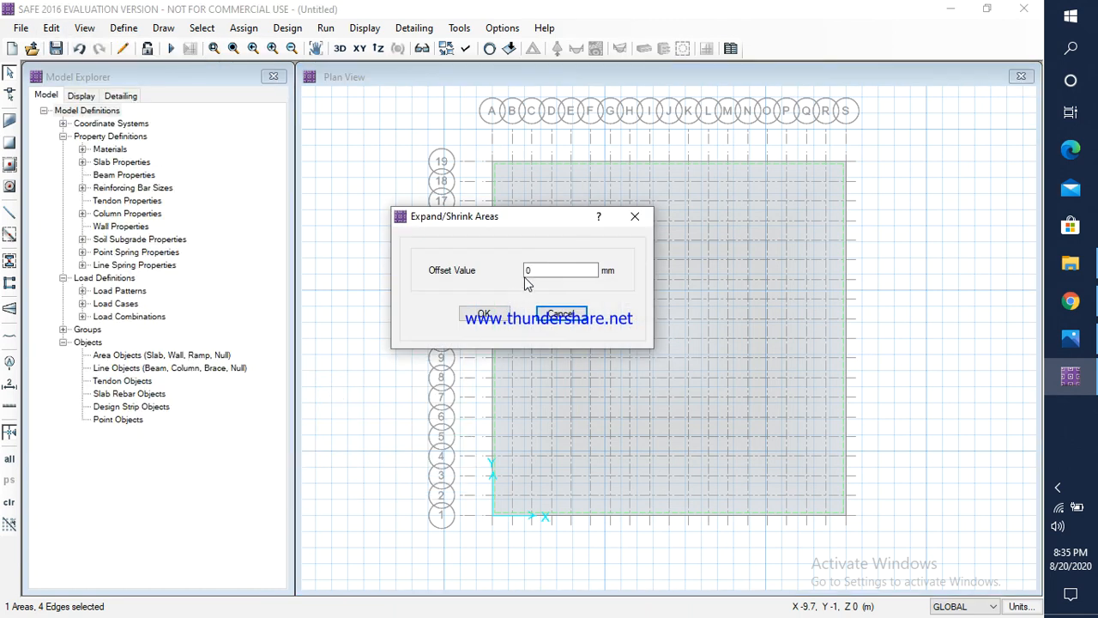
left_click(538, 273)
left_click_drag(538, 273, 515, 273)
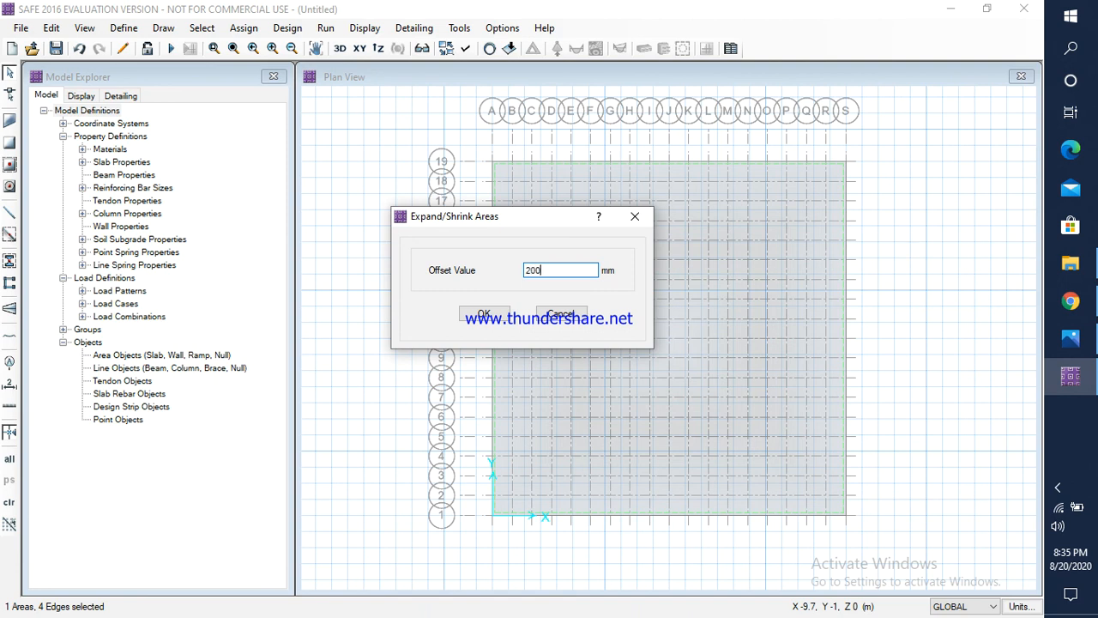
left_click(486, 315)
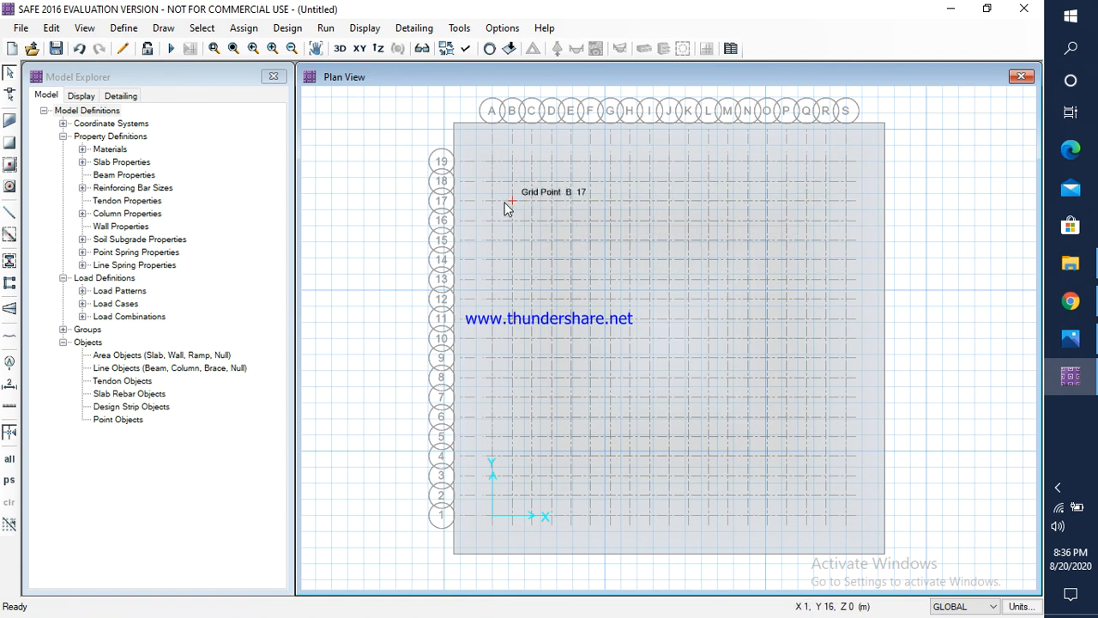
Step: Start drawing columns with the property below set to NONE and the property above set to COL500X500
left_click(165, 29)
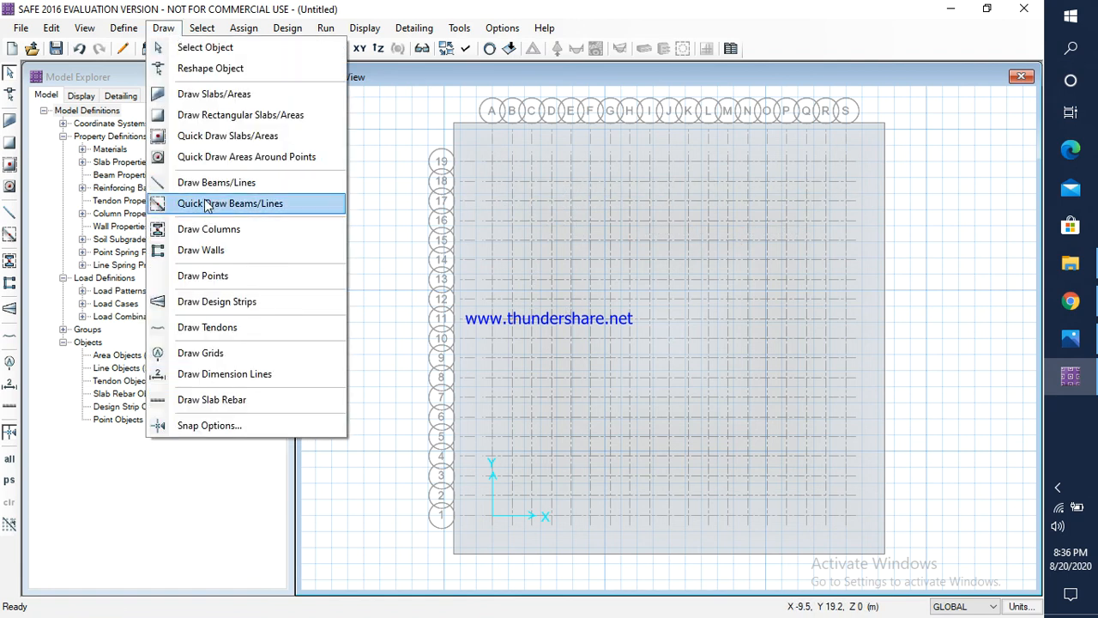
left_click(221, 230)
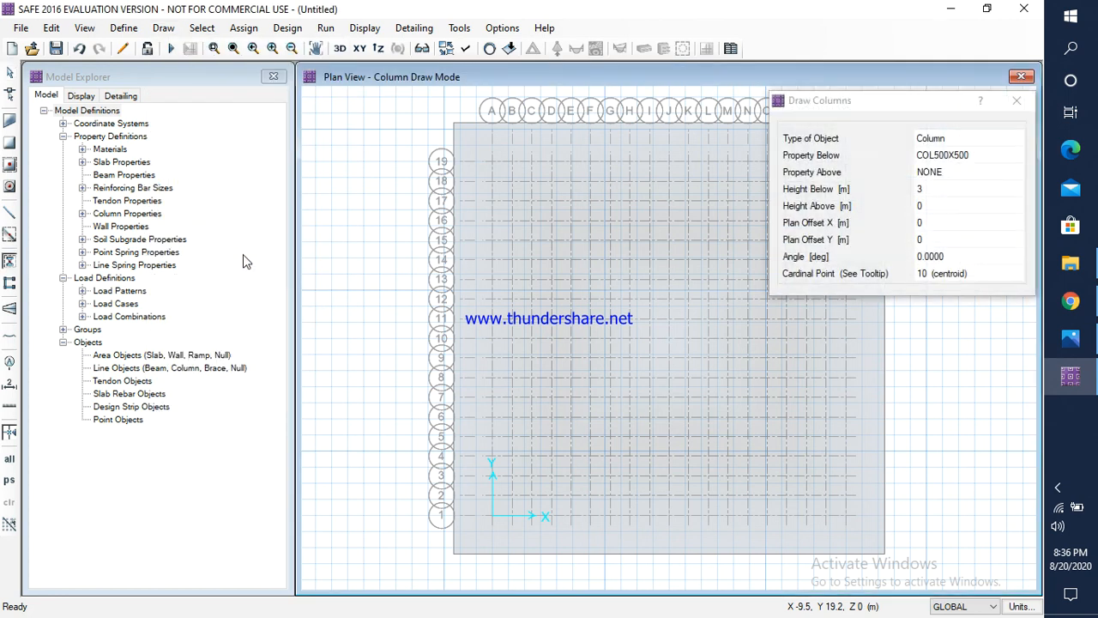
left_click_drag(892, 108, 193, 127)
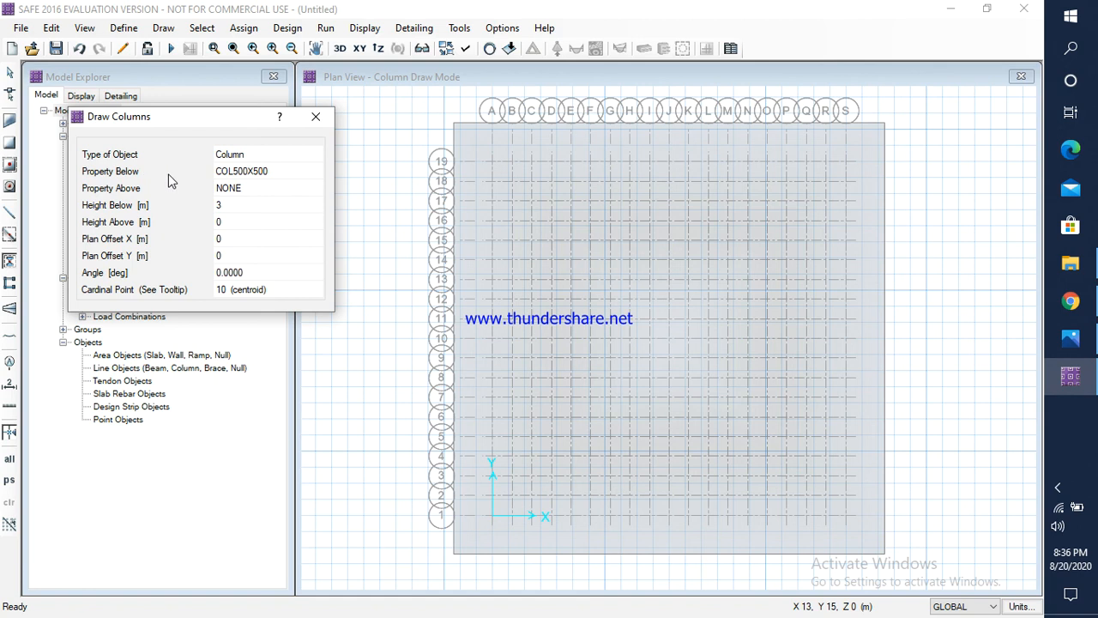
left_click(298, 176)
left_click(322, 174)
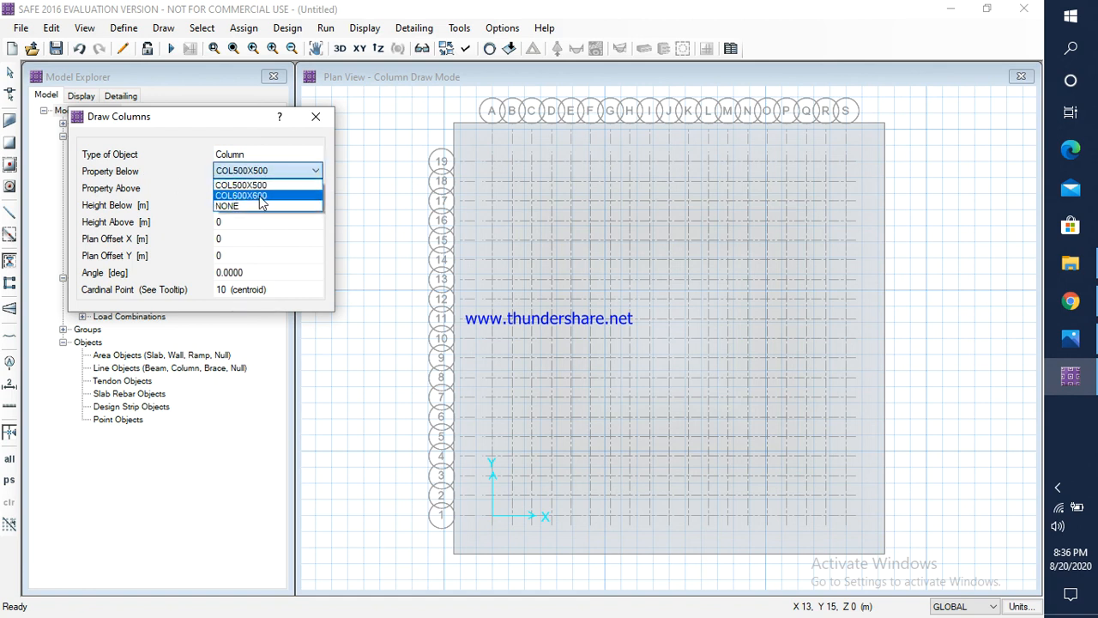
left_click(282, 202)
left_click(316, 190)
left_click(316, 189)
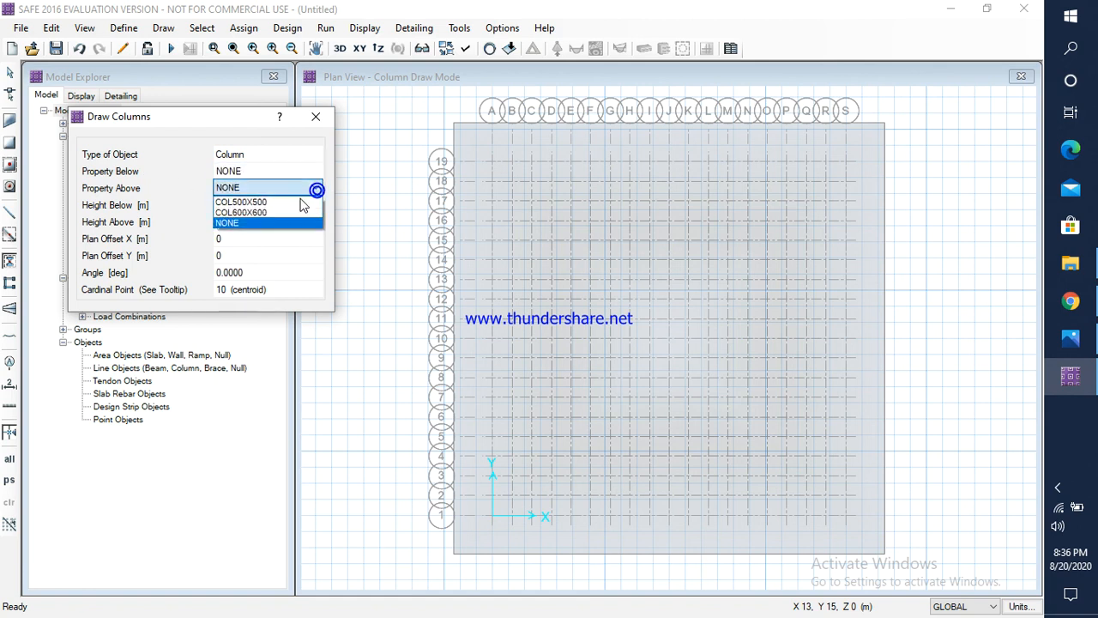
left_click(252, 204)
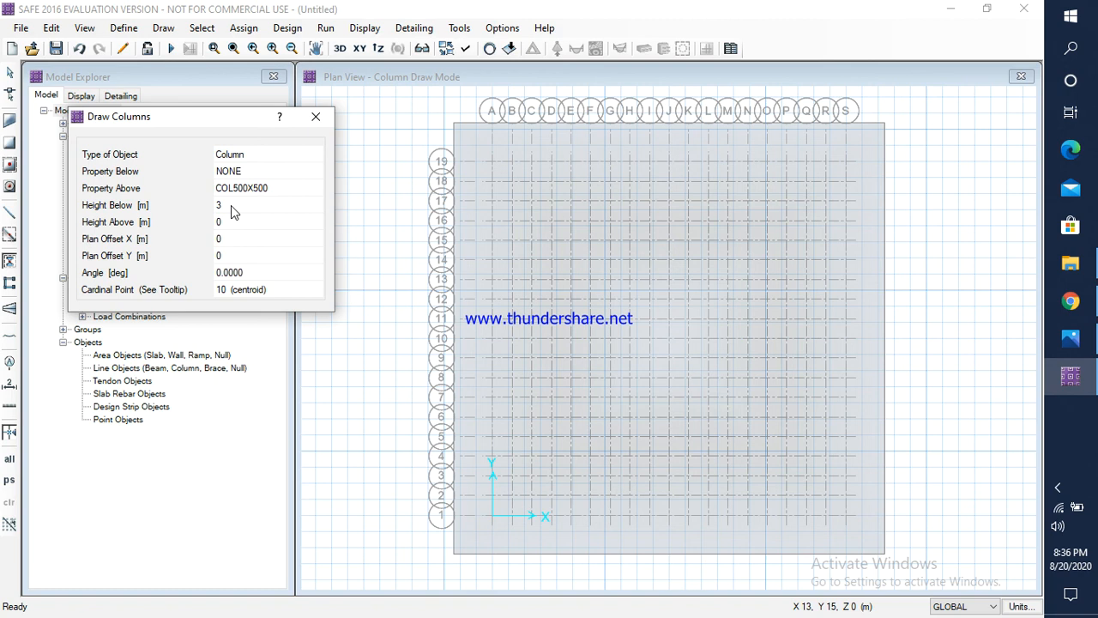
Step: Set the column height below to 0 m and the height above to 3 m
left_click(234, 207)
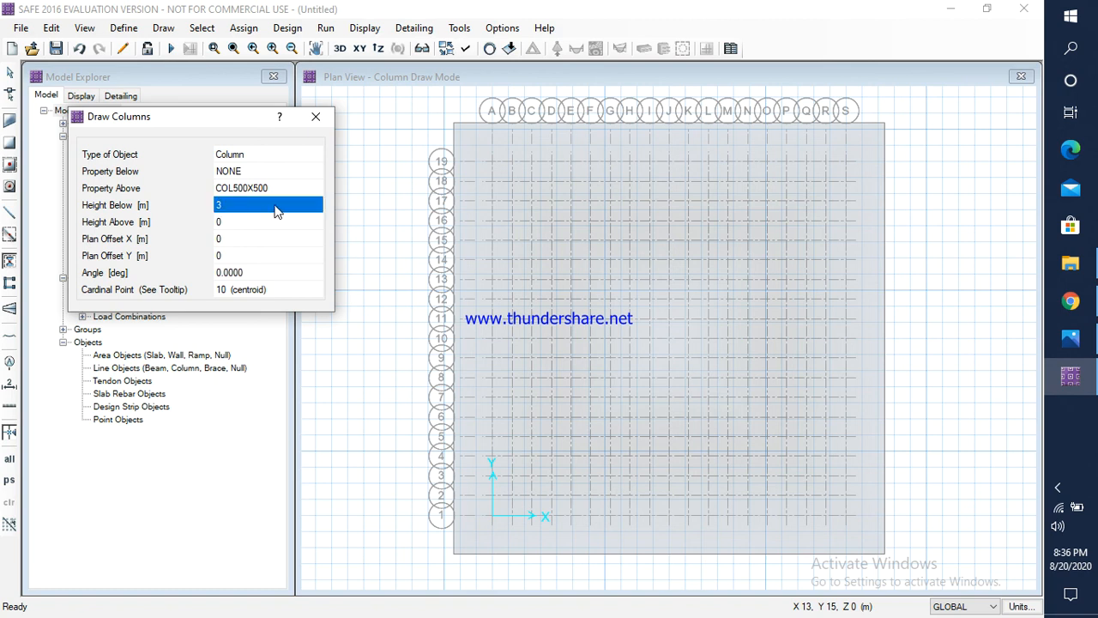
type("0")
left_click(230, 225)
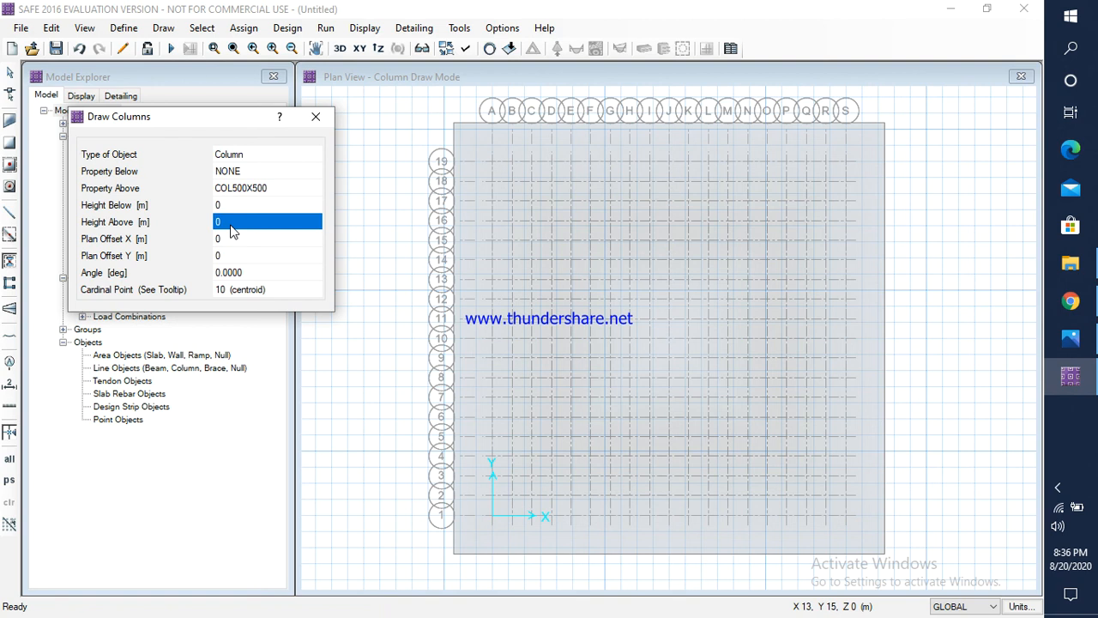
type("3")
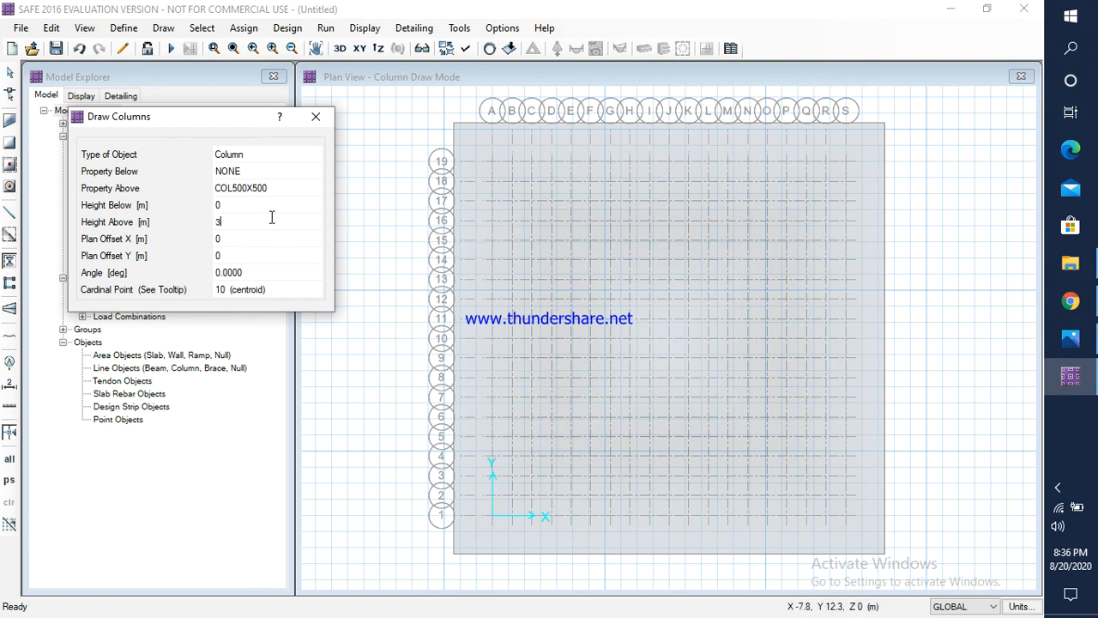
Step: Place COL500X500 columns along grid line A at grid points A1, A7, A13 and A19
left_click(493, 516)
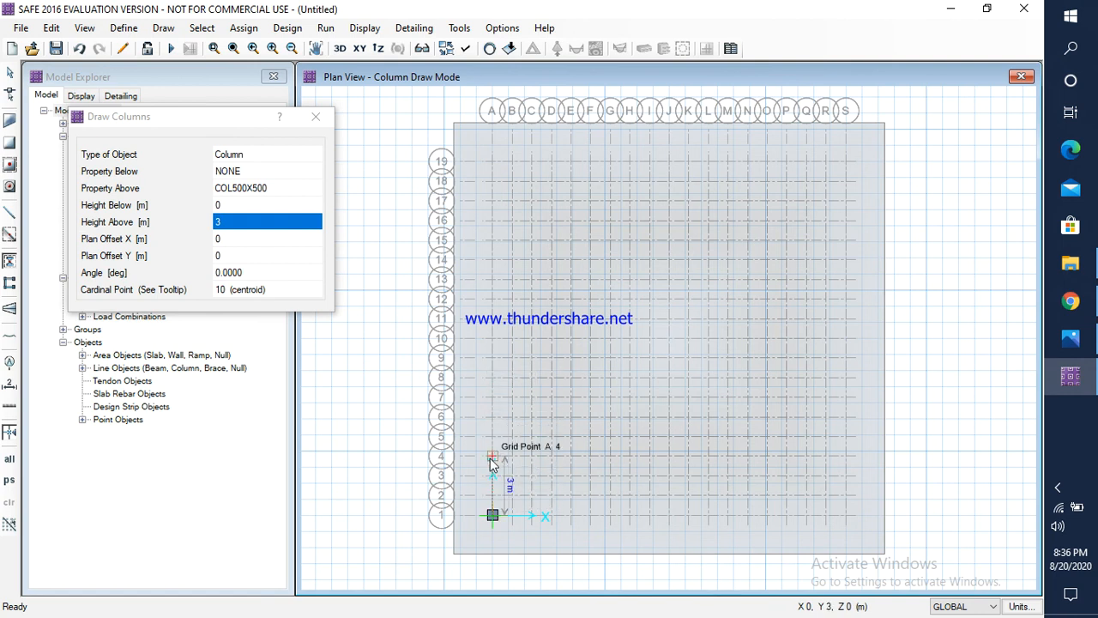
left_click(492, 399)
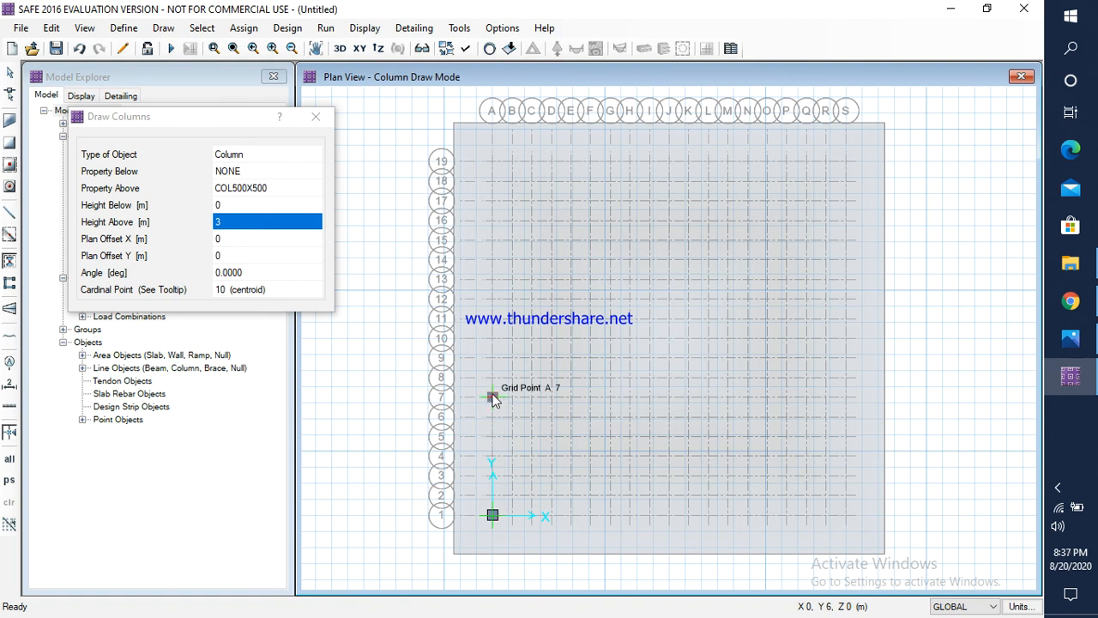
left_click(492, 279)
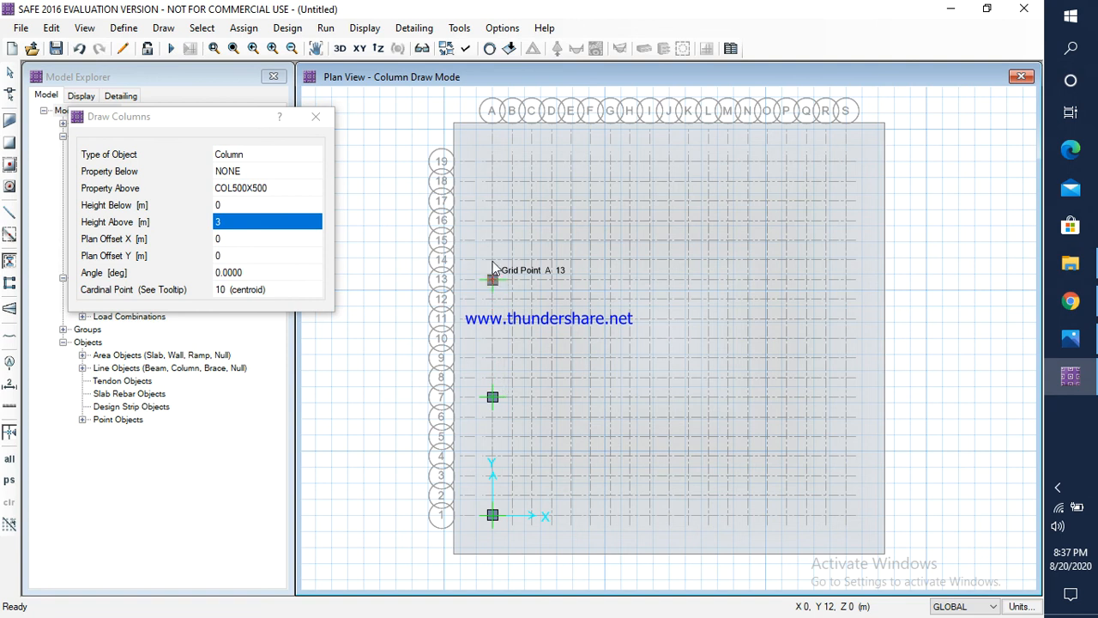
left_click(492, 163)
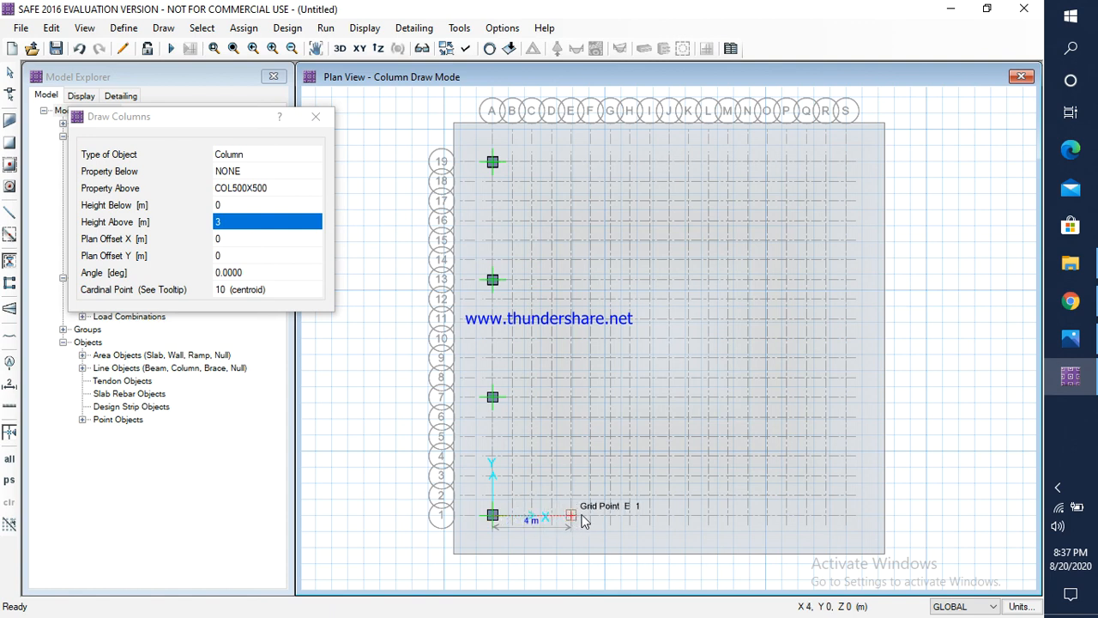
Step: Place COL500X500 edge columns at grid points G1, G19, M1 and M19
left_click(609, 515)
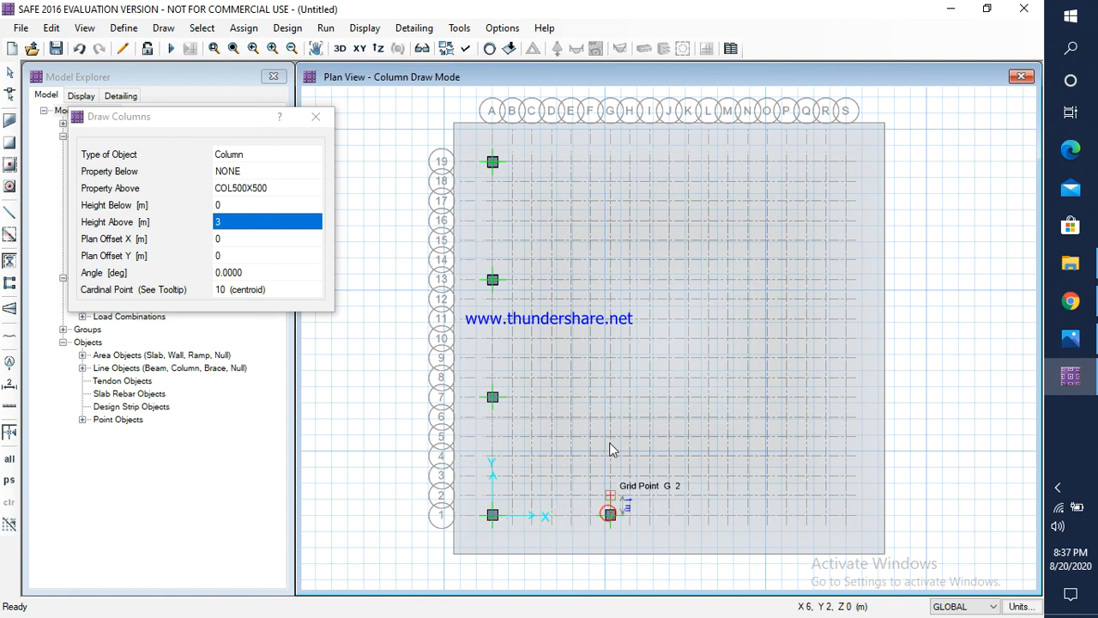
left_click(610, 161)
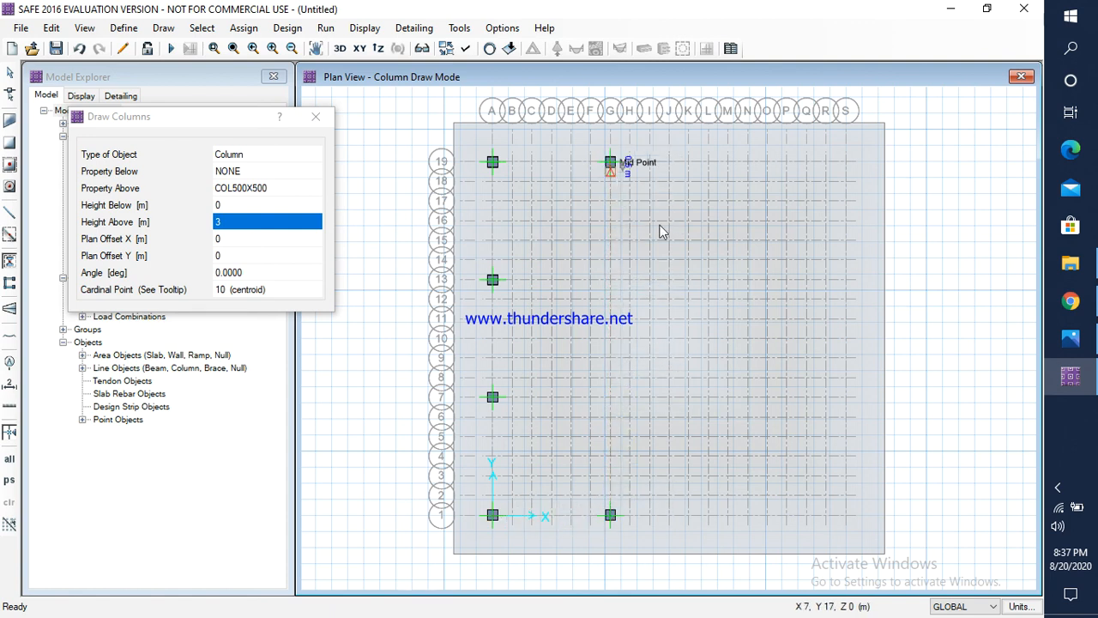
left_click(728, 516)
left_click(727, 161)
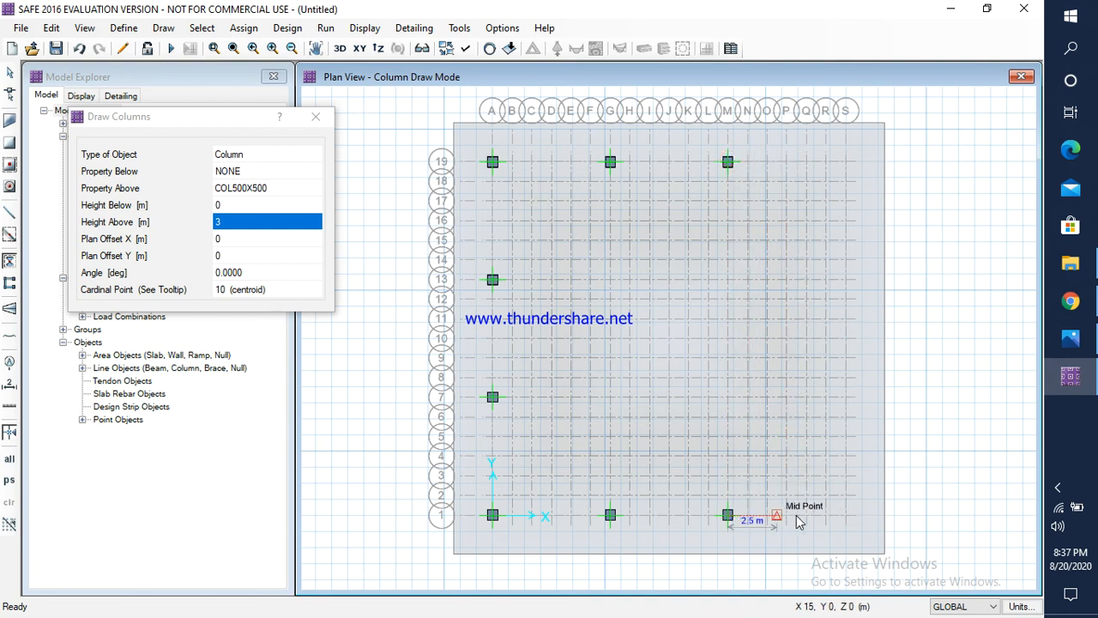
Step: Place COL500X500 columns along grid line S at grid points S1, S7, S13 and S19
left_click(844, 515)
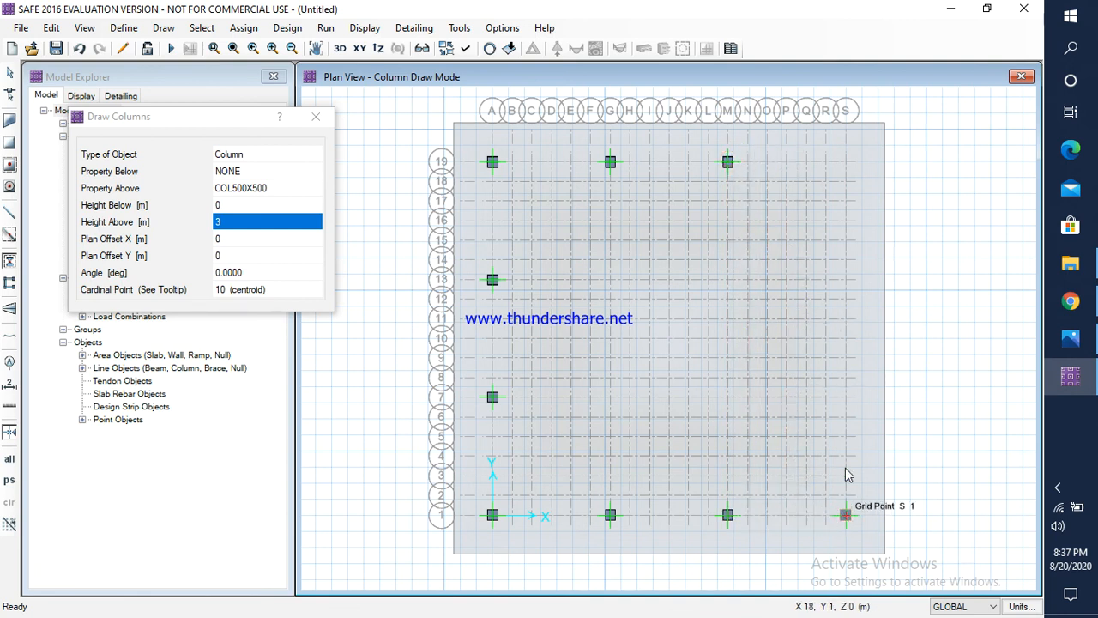
left_click(845, 398)
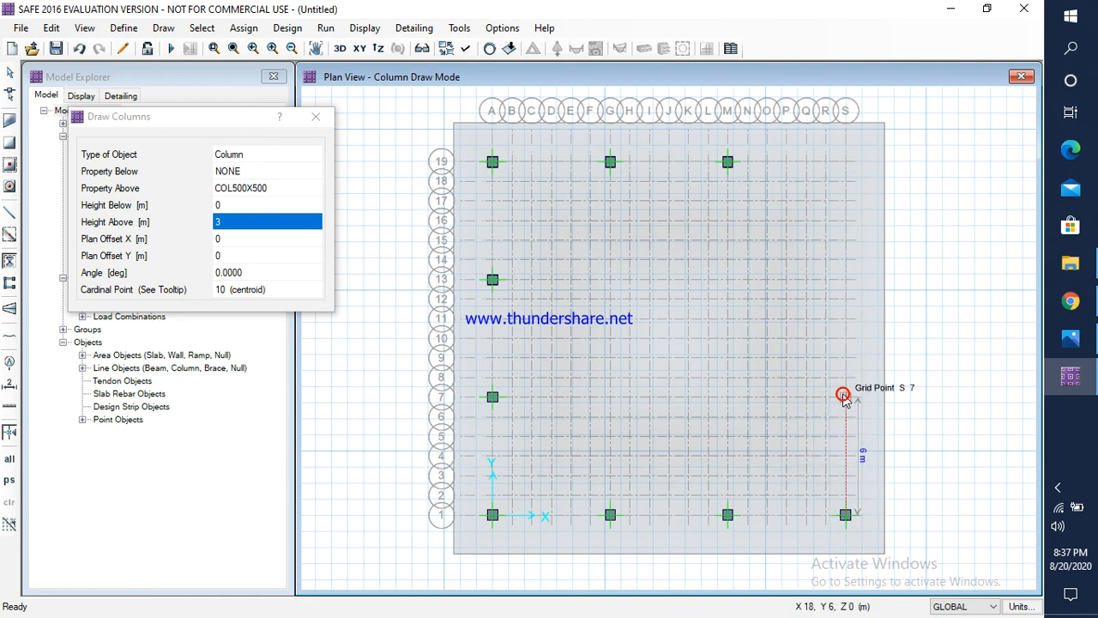
left_click(845, 279)
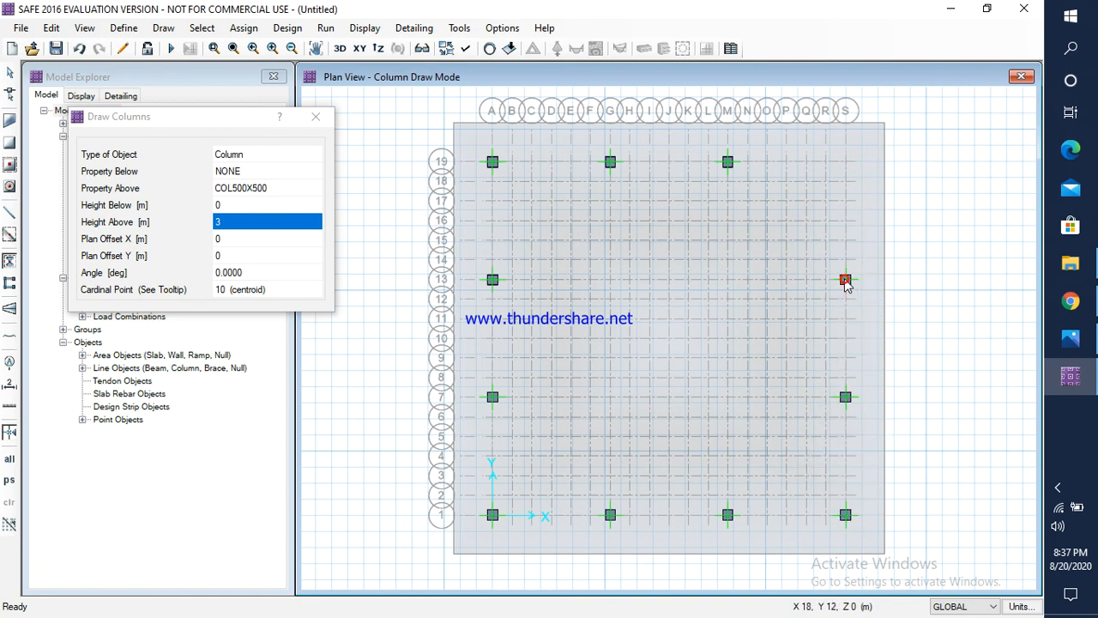
left_click(845, 162)
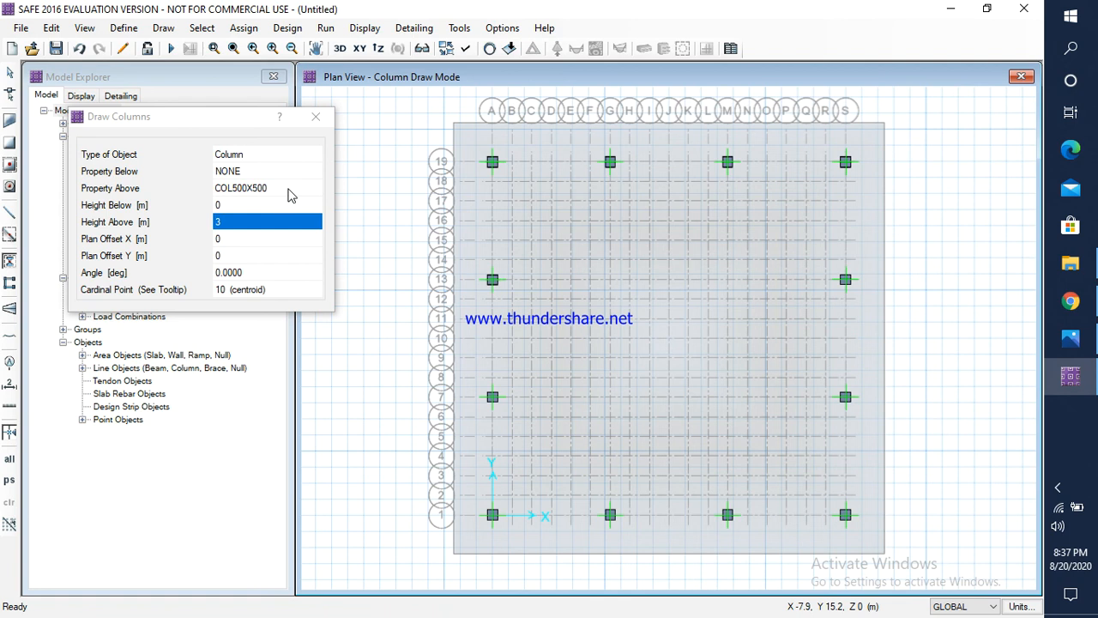
Step: Place COL600X600 columns at the four interior grid points G7, G13, M13 and M7
left_click(290, 187)
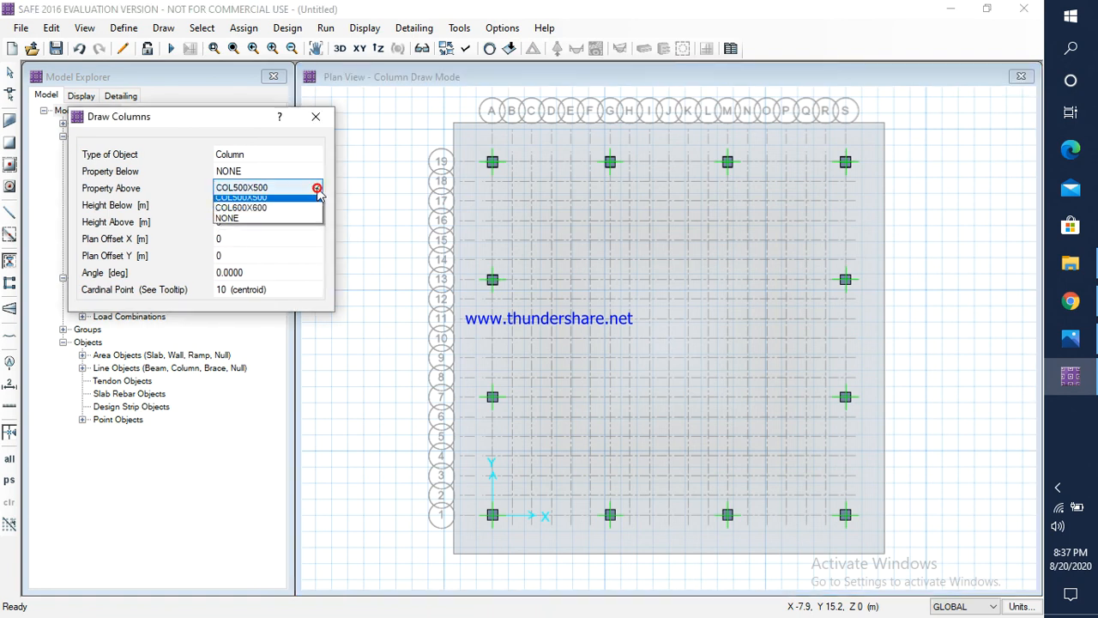
left_click(258, 213)
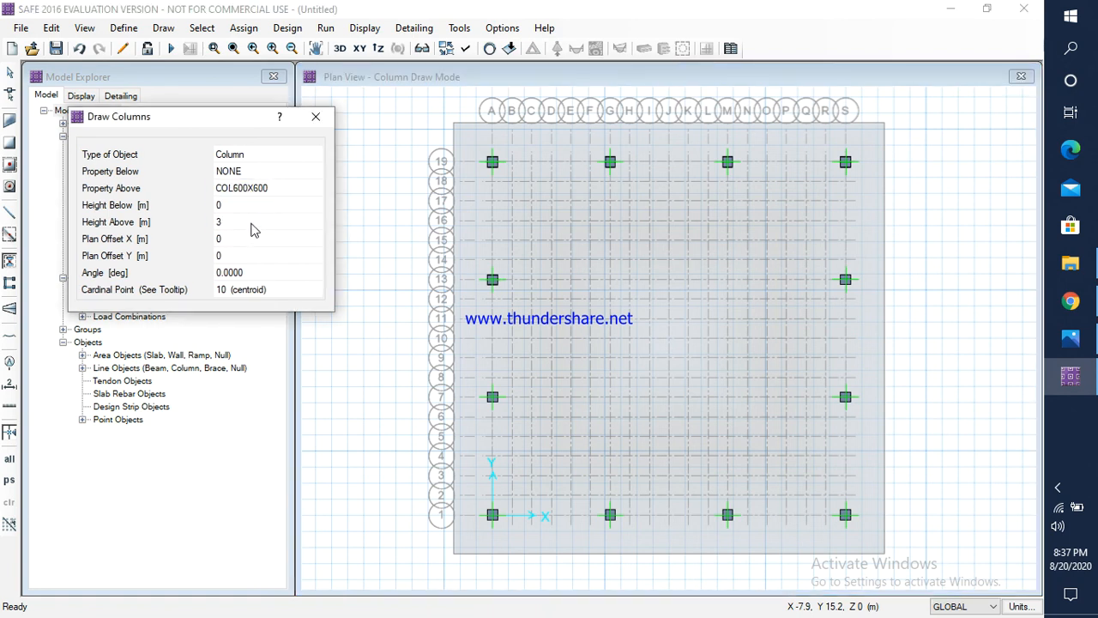
left_click(610, 396)
left_click(610, 279)
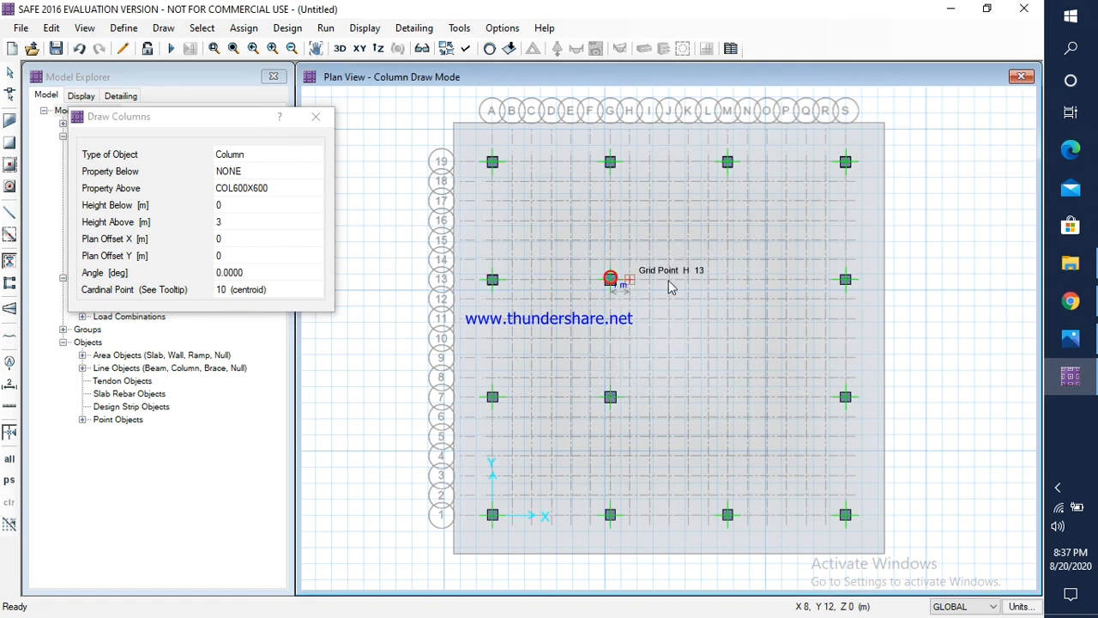
left_click(727, 278)
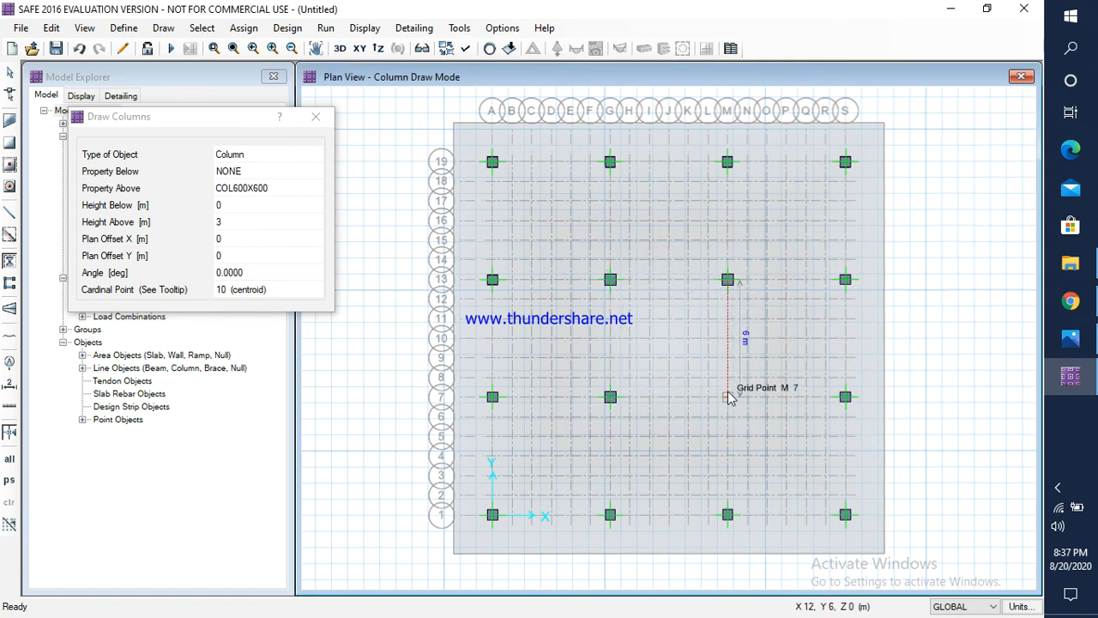
left_click(727, 396)
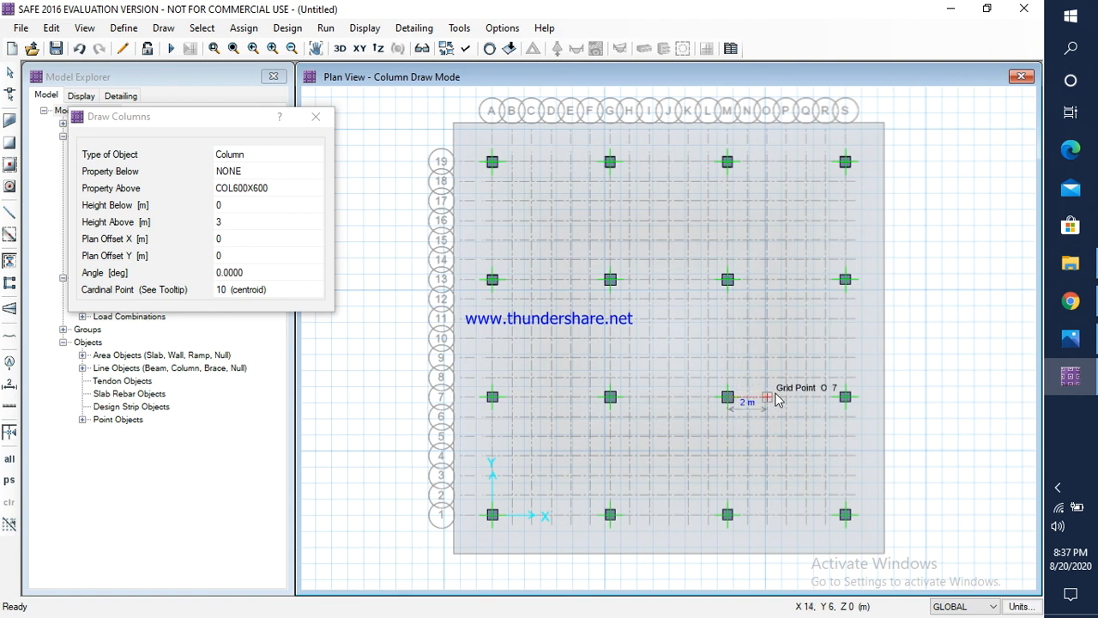
key("Escape")
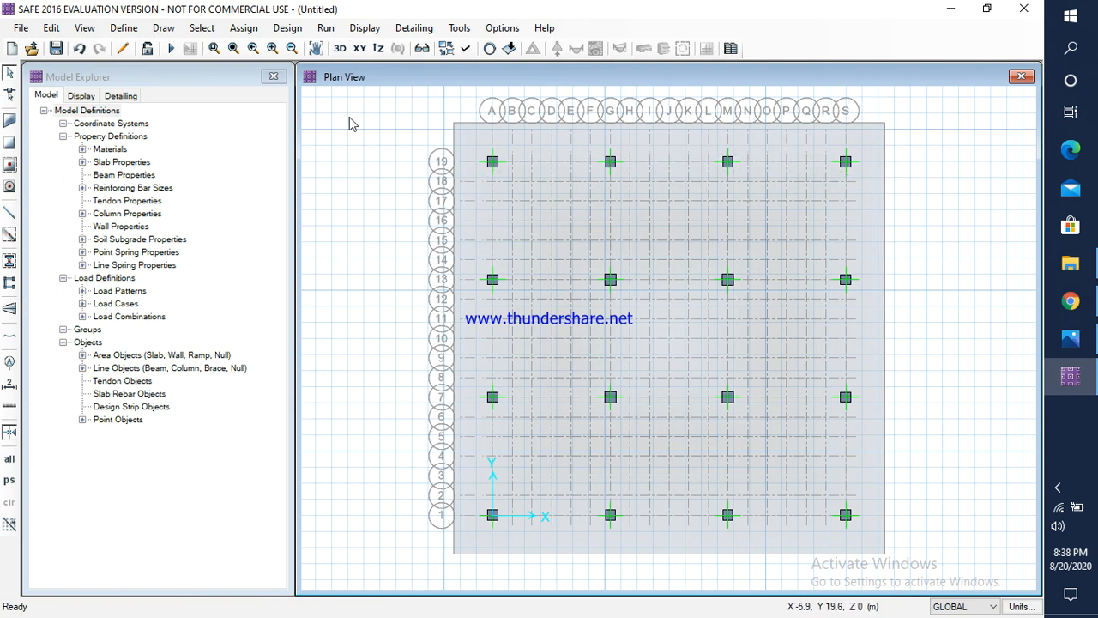
Step: Start drawing design strips and set the start and end widths on both sides to 4 m
left_click(163, 29)
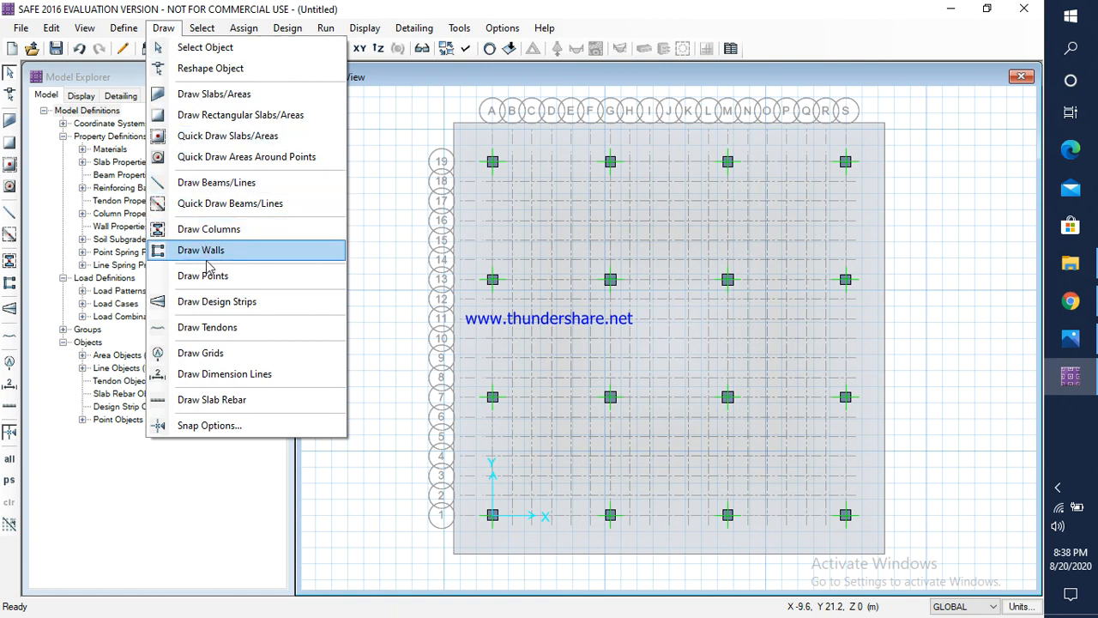
left_click(253, 302)
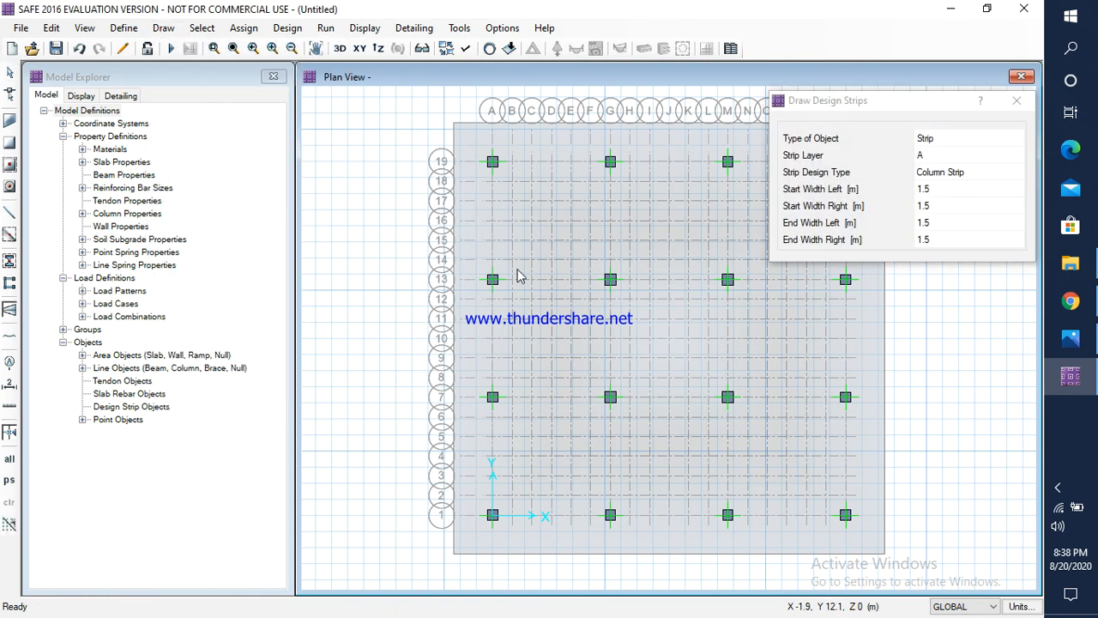
left_click_drag(895, 109, 200, 104)
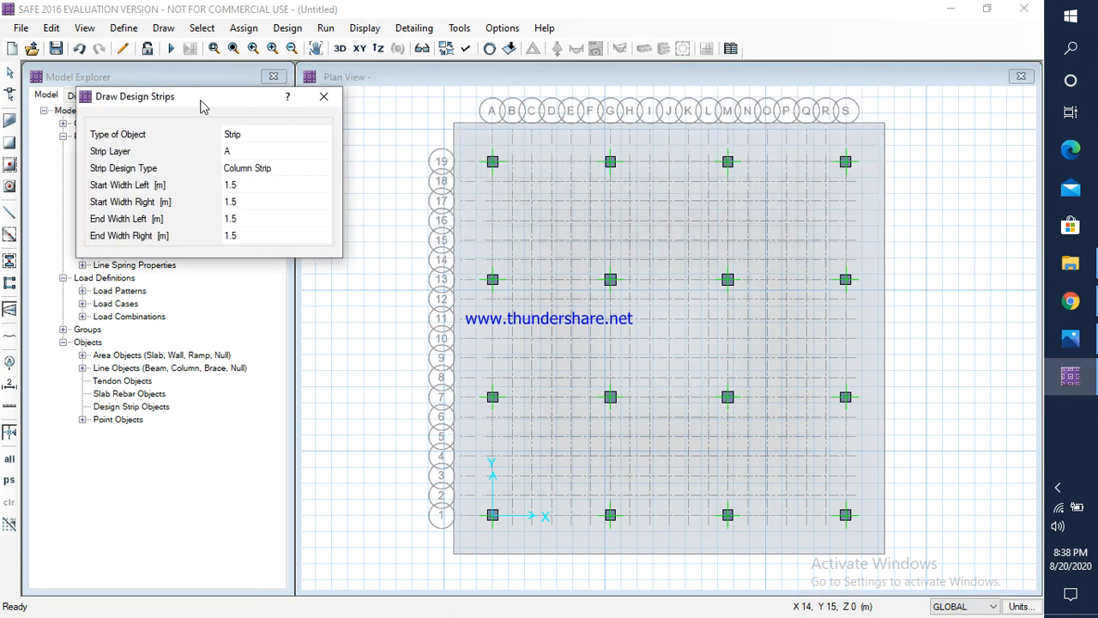
left_click(246, 186)
type("4")
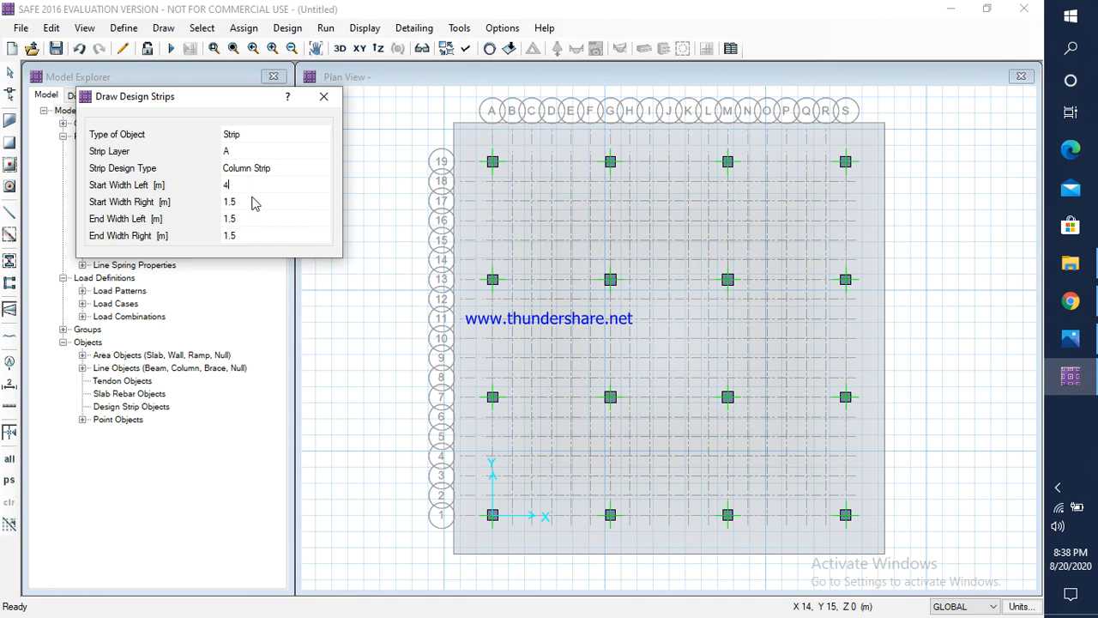
left_click(245, 203)
type("4")
left_click(246, 220)
type("4")
left_click(246, 236)
type("4")
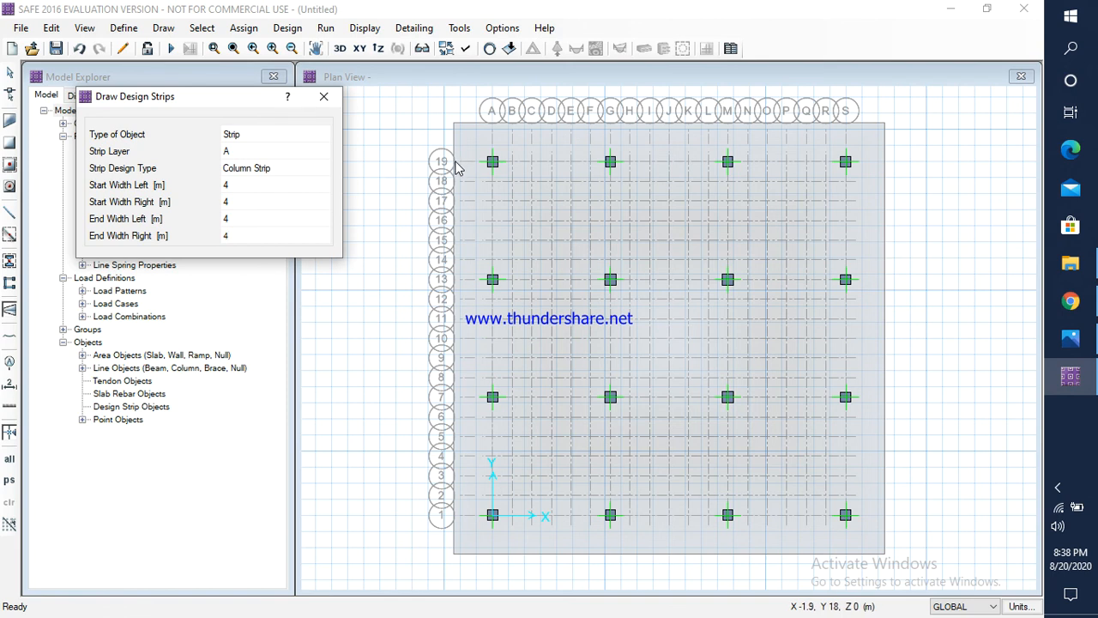
Step: Draw a layer A column strip 22 m long along grid line 19, from raft edge to raft edge
scroll(456, 168, "up", 3)
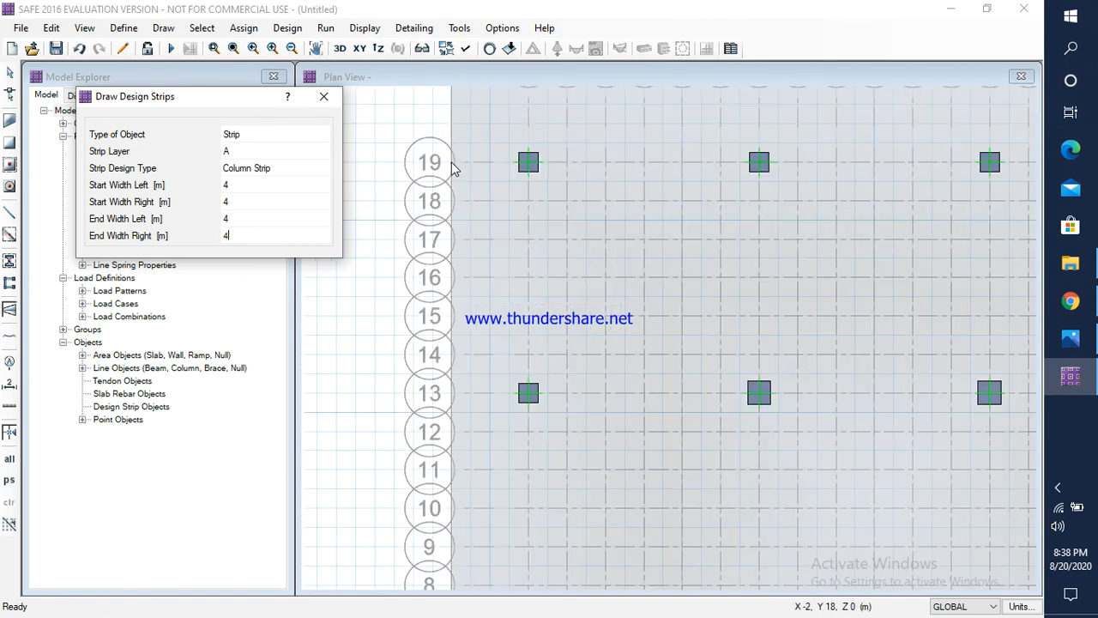
left_click(455, 167)
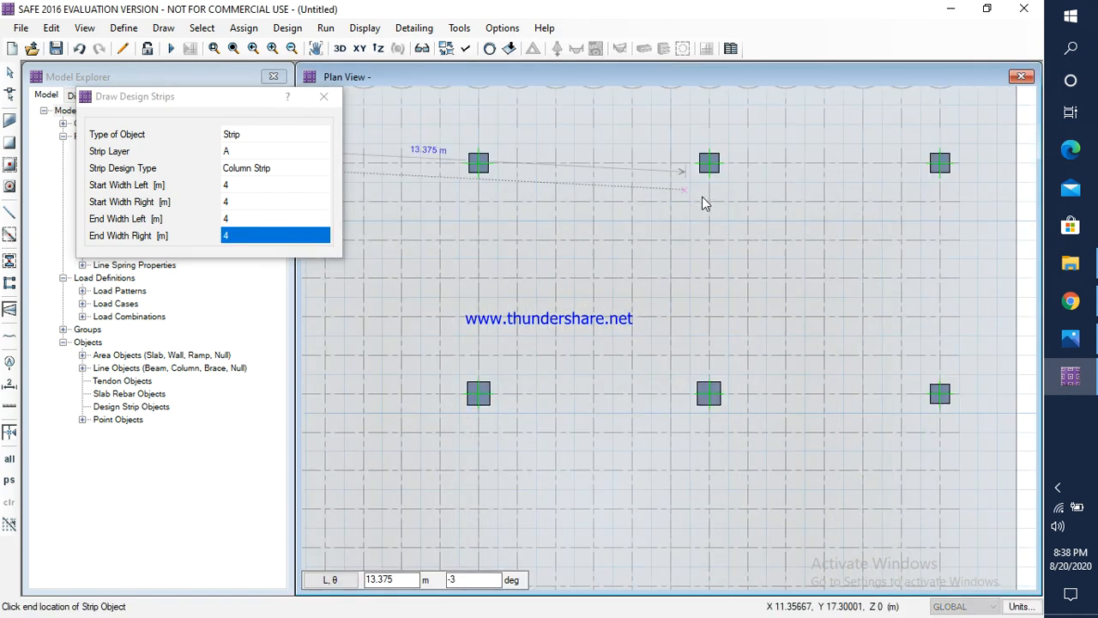
scroll(702, 202, "down", 3)
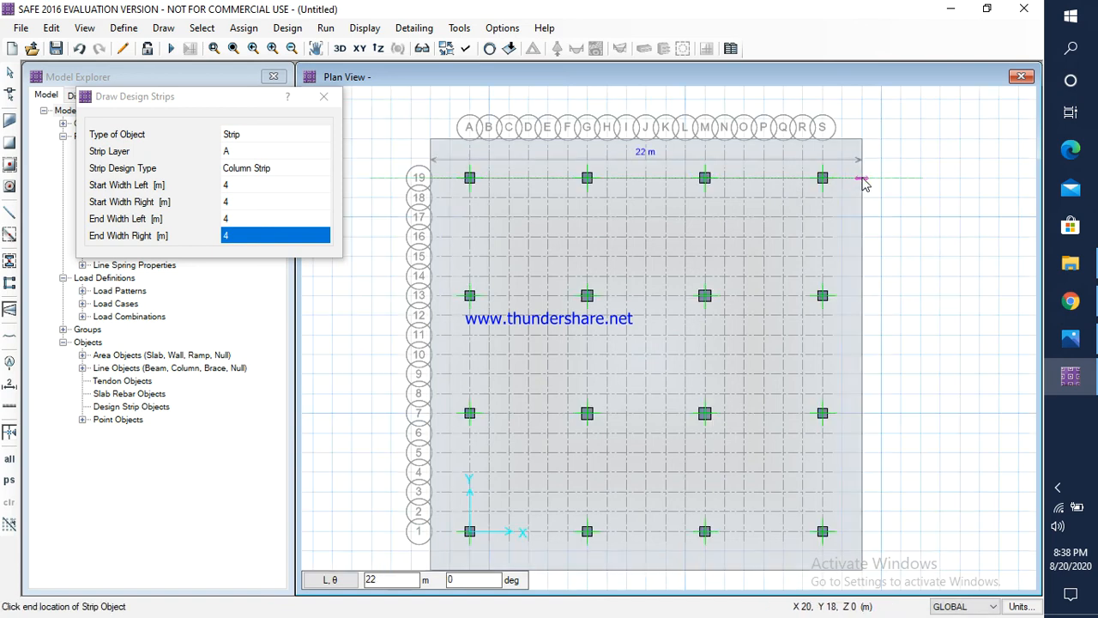
left_click(863, 181)
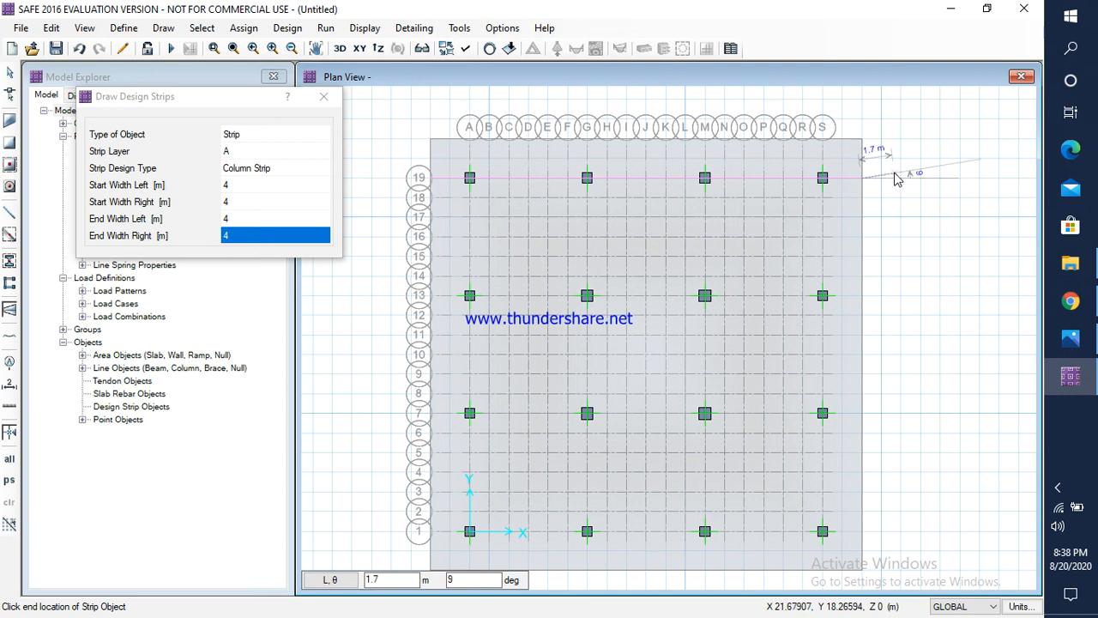
left_click(897, 180)
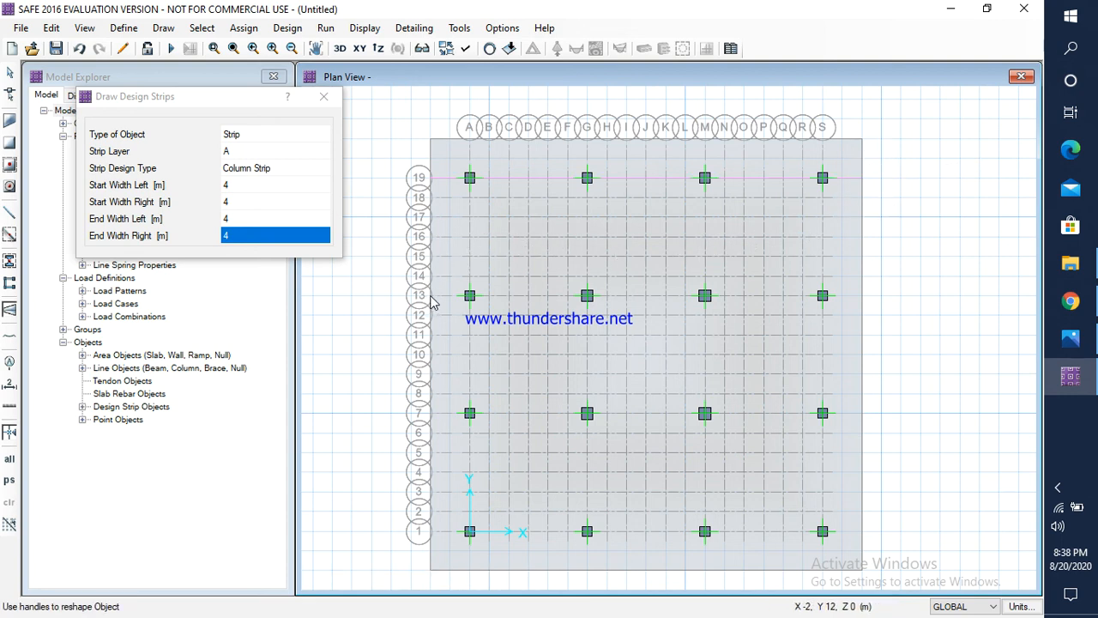
Step: Draw a layer A column strip 22 m long along grid line 13, from raft edge to raft edge
scroll(432, 302, "up", 1)
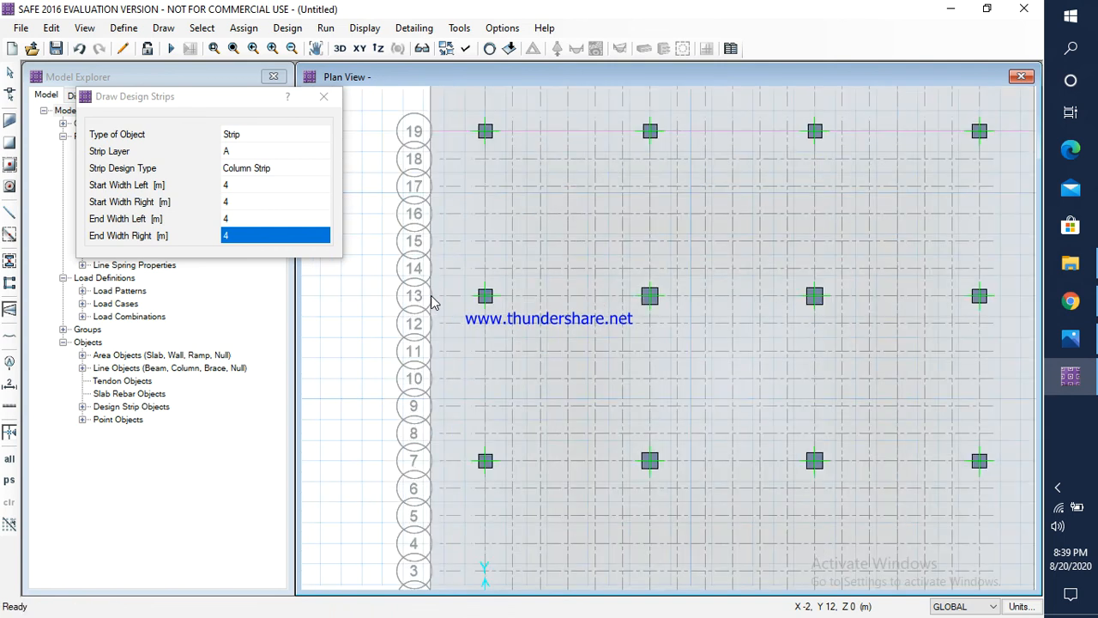
left_click(432, 302)
scroll(481, 299, "down", 1)
scroll(741, 296, "down", 1)
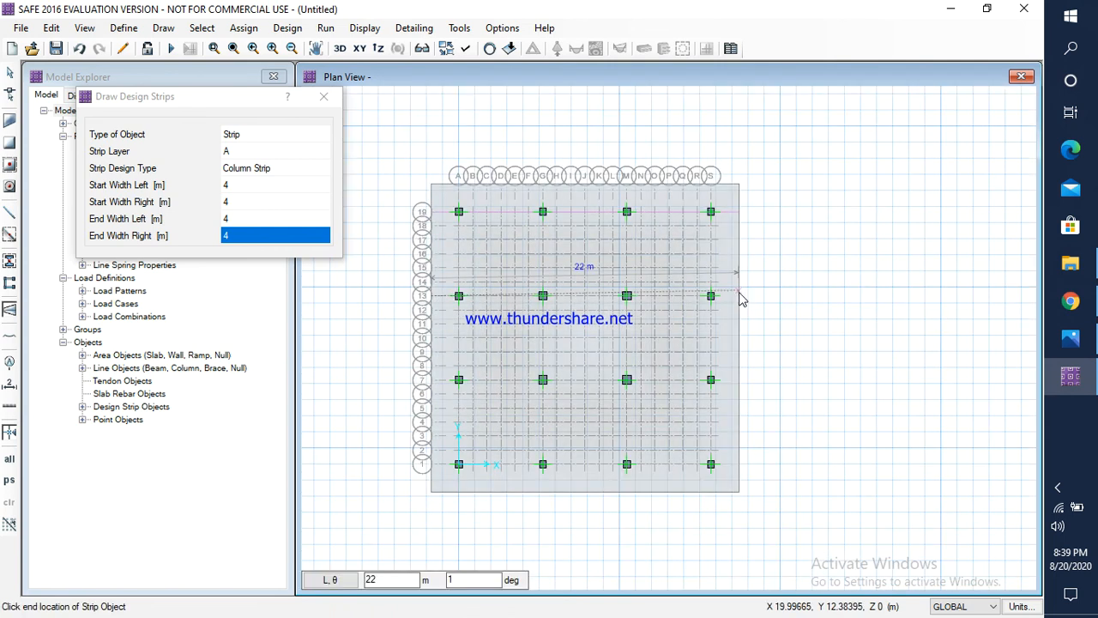
scroll(742, 299, "up", 1)
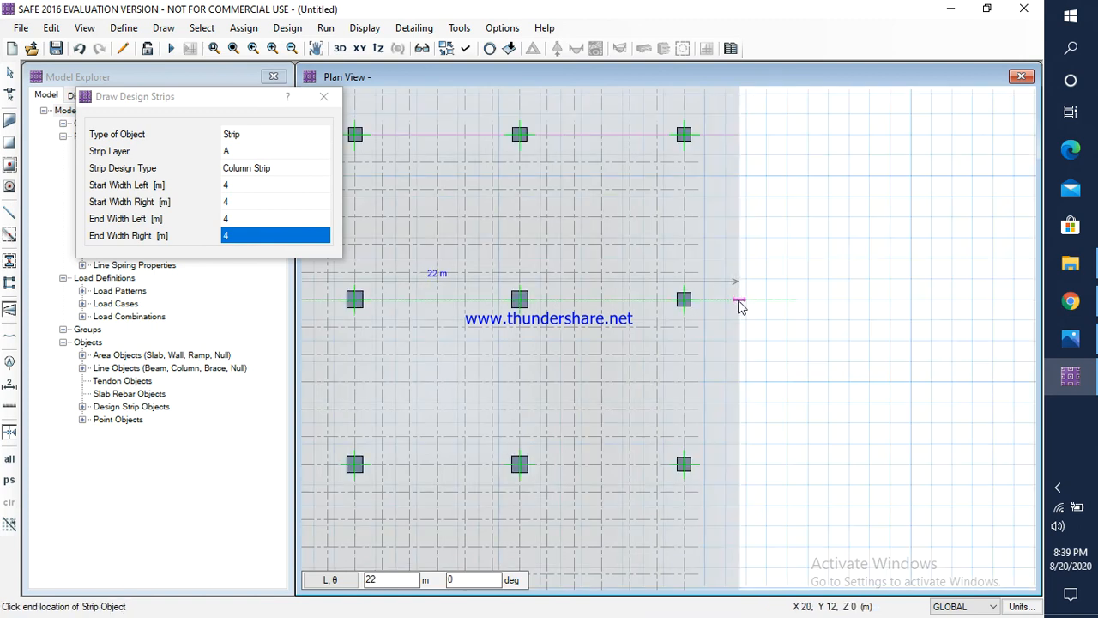
left_click(739, 300)
right_click(772, 300)
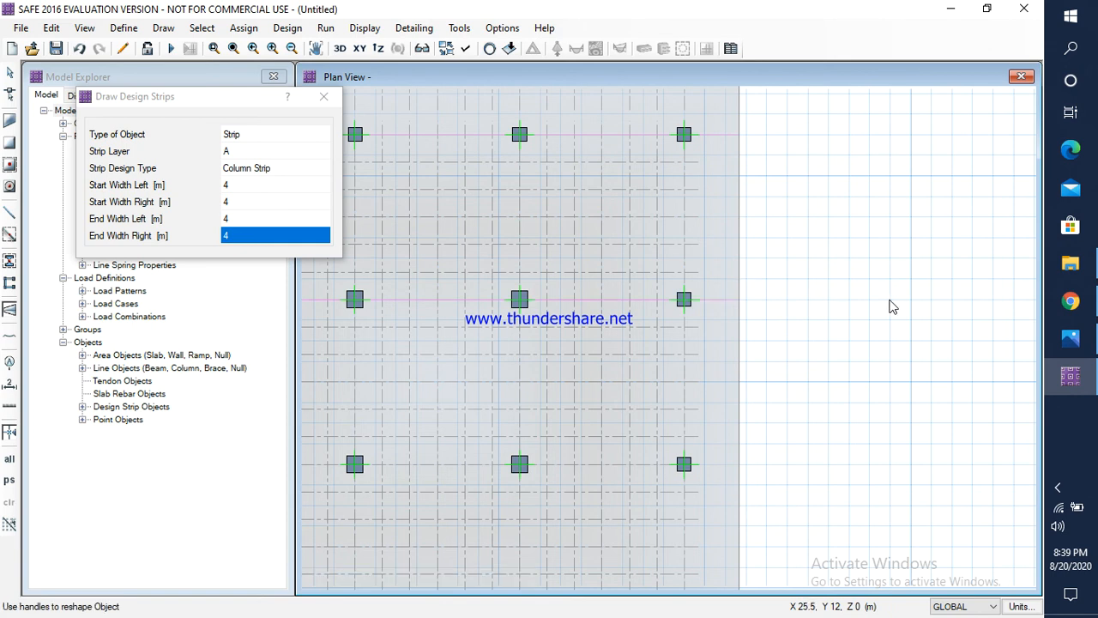
Step: Draw a layer A column strip 22 m long along grid line 7, from raft edge to raft edge
scroll(890, 301, "down", 3)
scroll(519, 397, "up", 2)
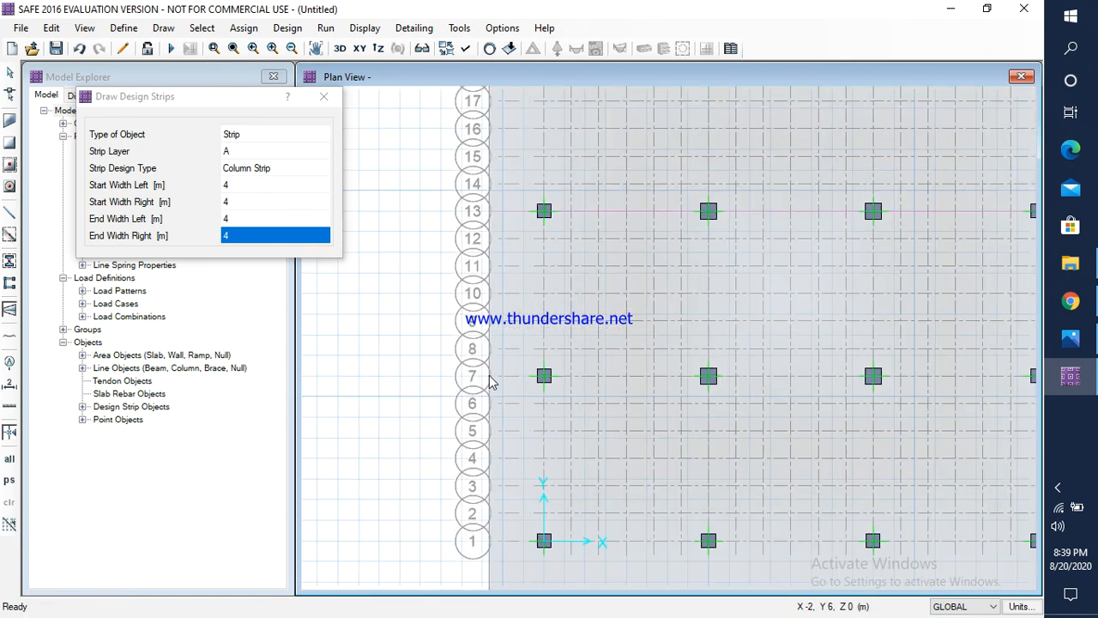
left_click(491, 377)
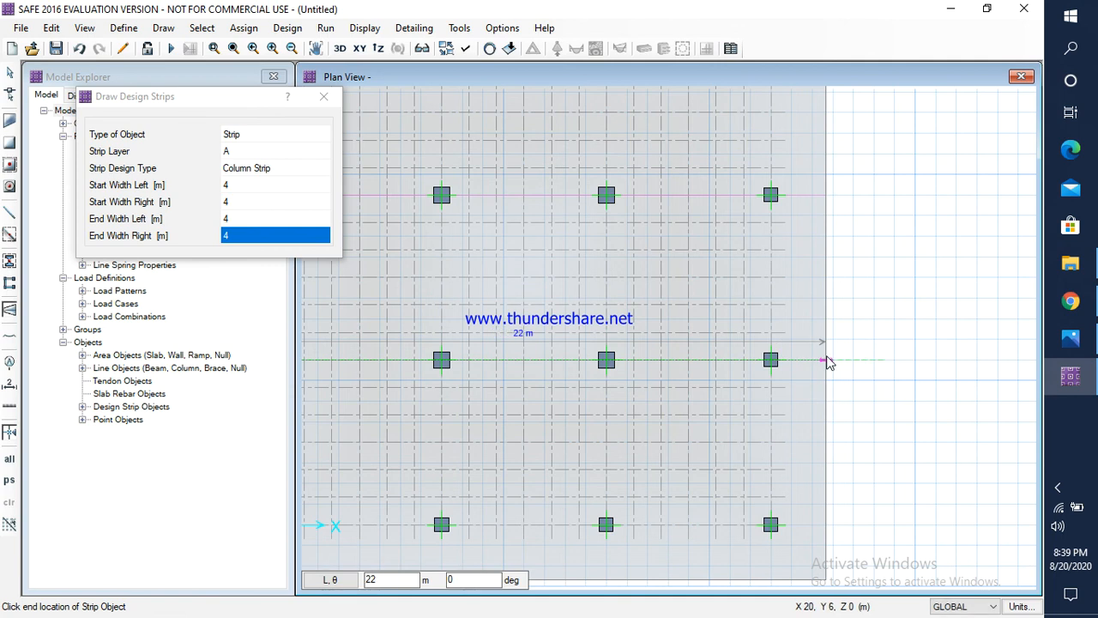
left_click(825, 359)
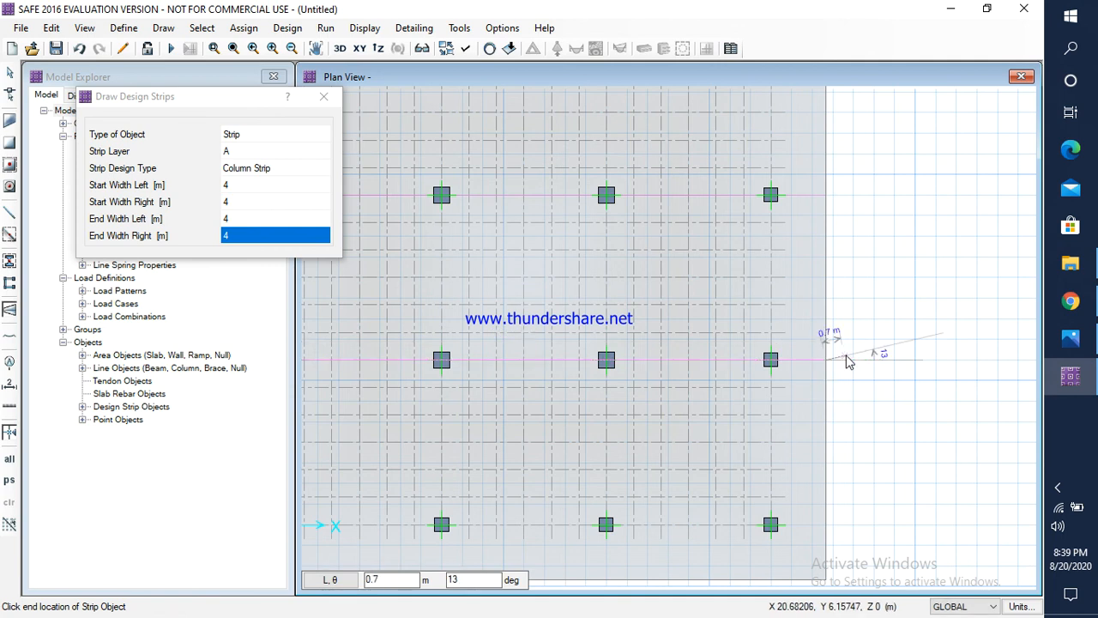
right_click(868, 367)
Step: Draw a layer A column strip 22 m long along grid line 1, from raft edge to raft edge
scroll(881, 372, "down", 3)
scroll(539, 450, "up", 2)
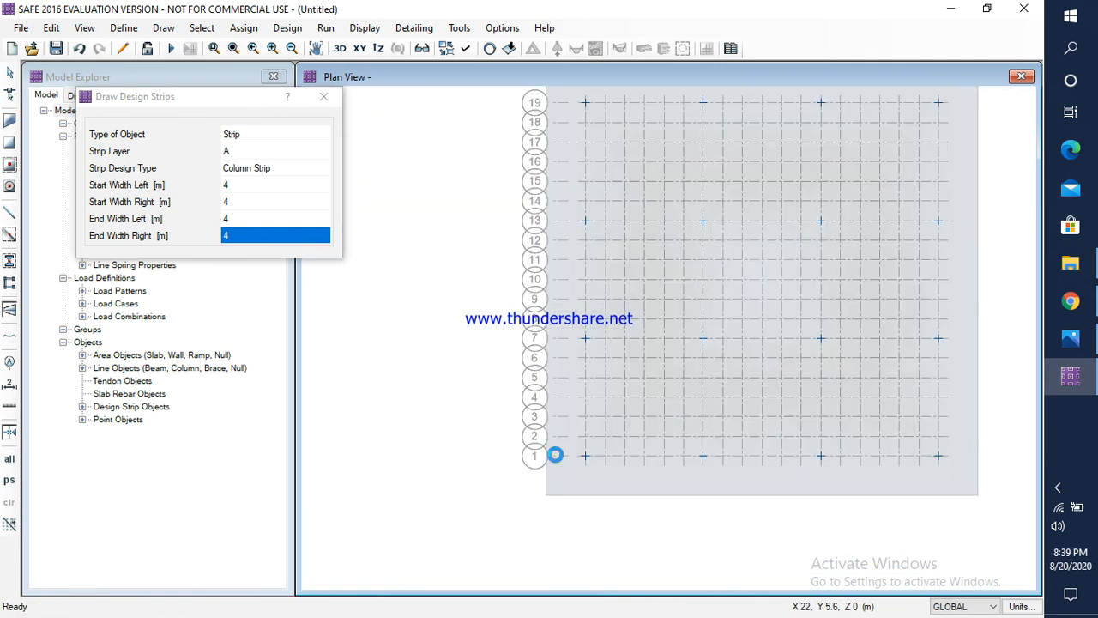
left_click(547, 456)
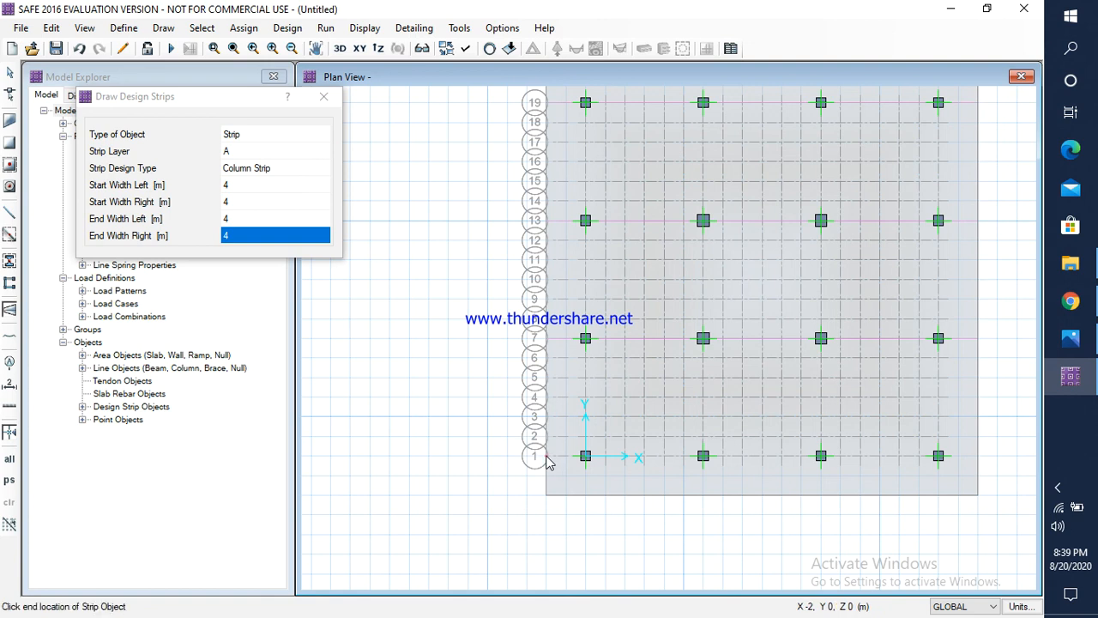
left_click(979, 455)
right_click(1000, 444)
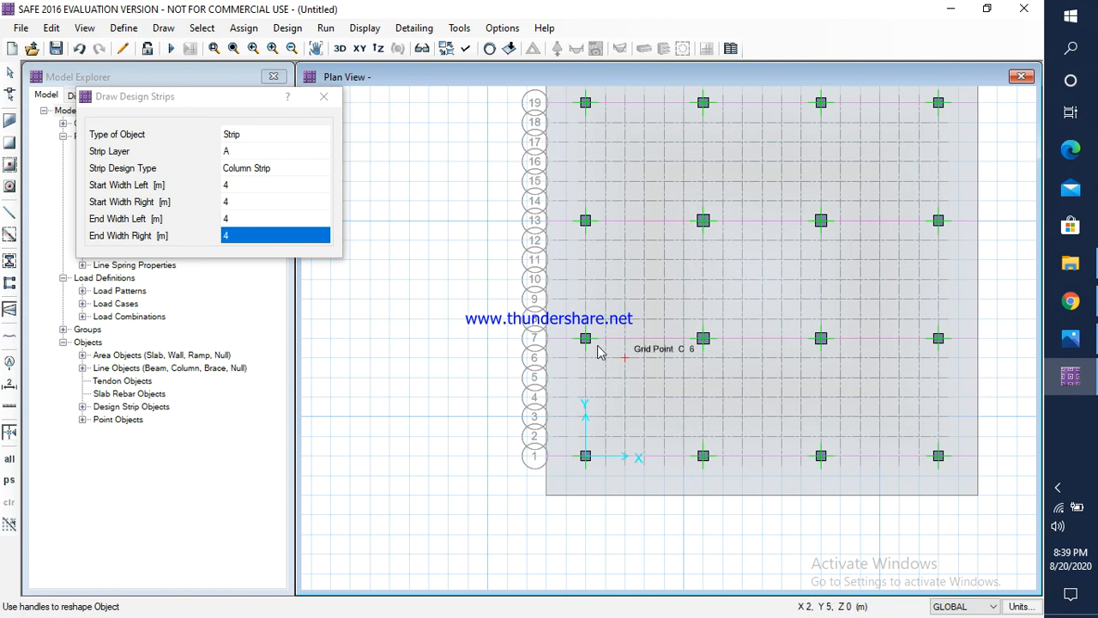
Step: Switch the strip layer to B and draw a column strip about 22.1 m long down grid line A across the raft
left_click(283, 151)
left_click(320, 151)
left_click(229, 186)
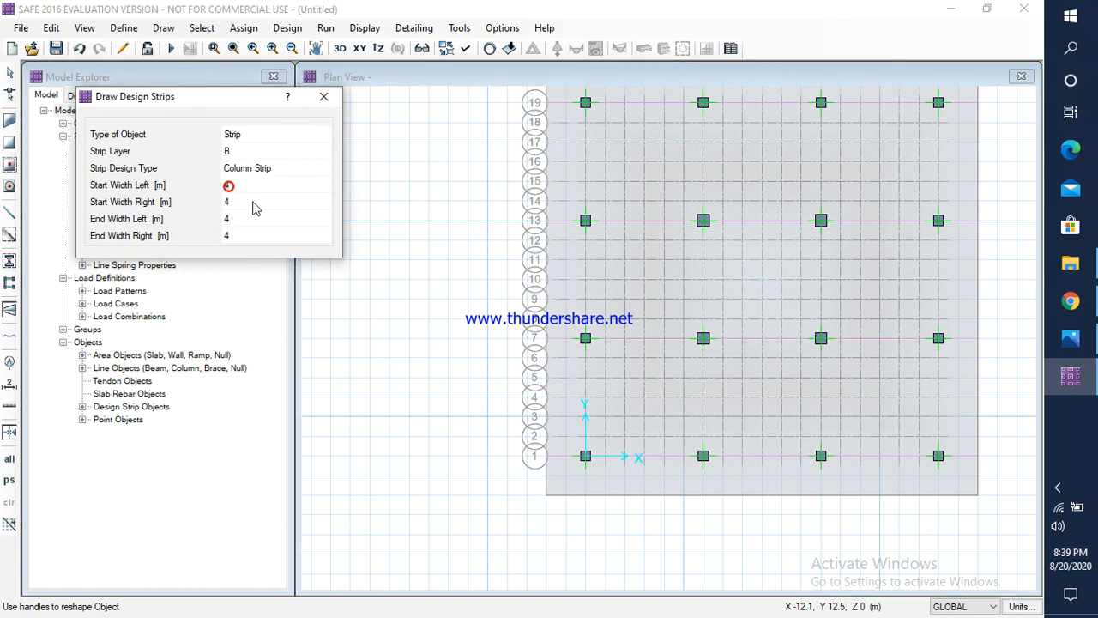
middle_click_drag(703, 202, 665, 330)
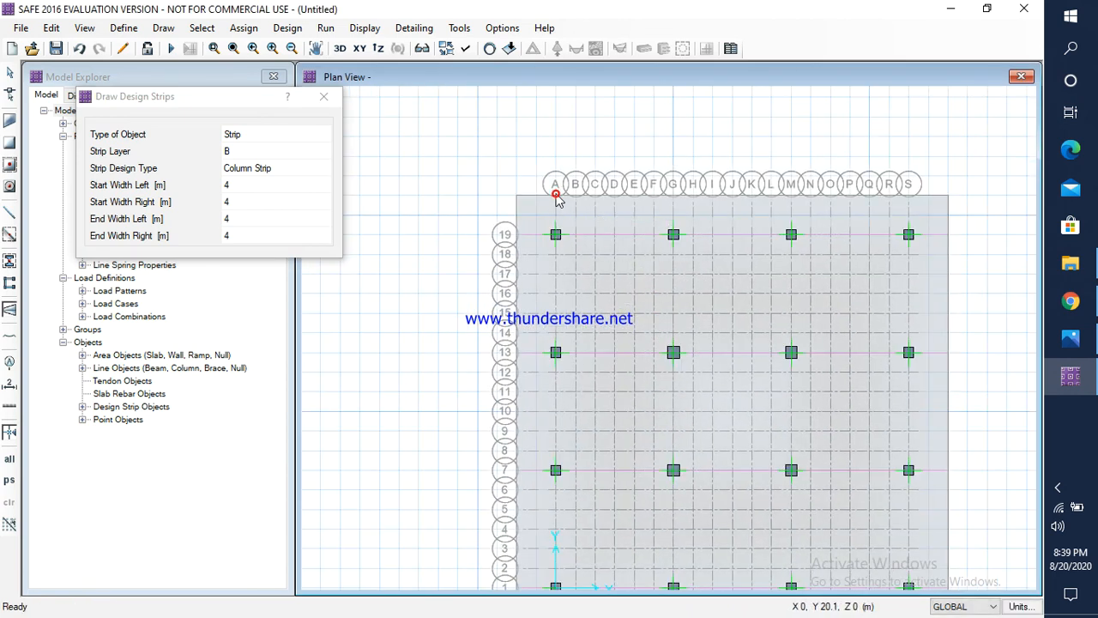
left_click(556, 196)
middle_click_drag(550, 322, 572, 181)
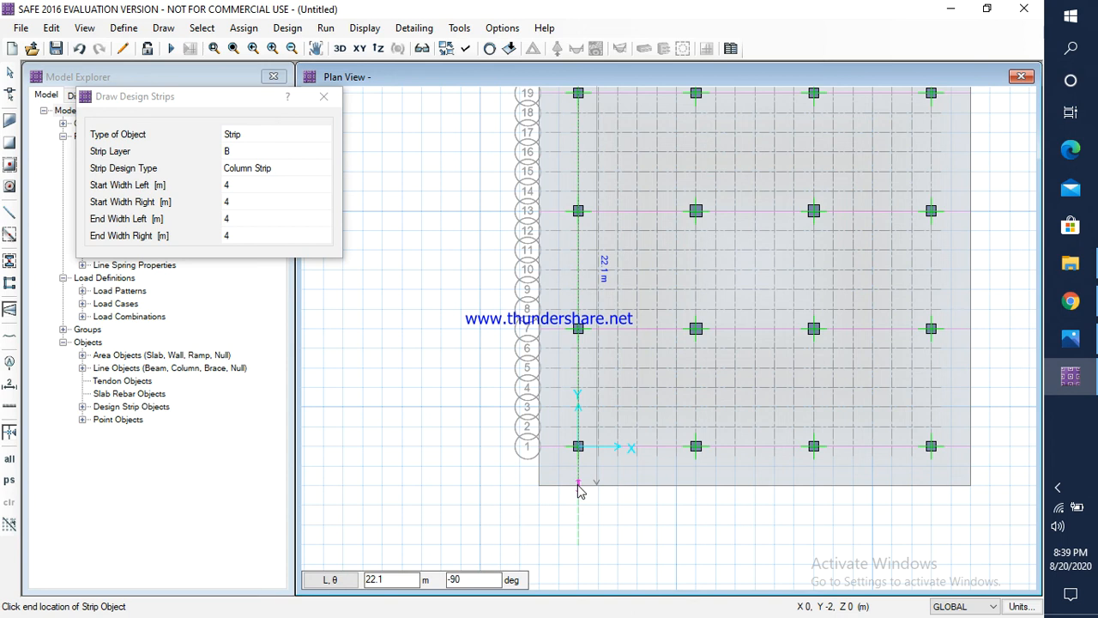
left_click(578, 486)
right_click(587, 499)
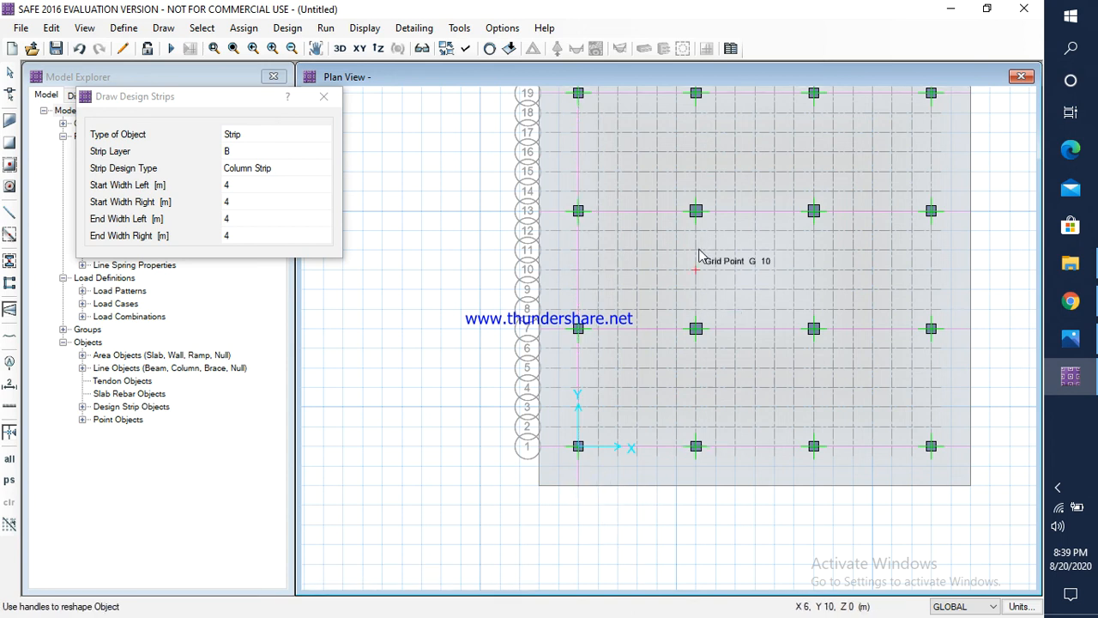
Step: Draw a layer B column strip about 22 m long down grid line G, from raft edge to raft edge
middle_click_drag(695, 225, 657, 331)
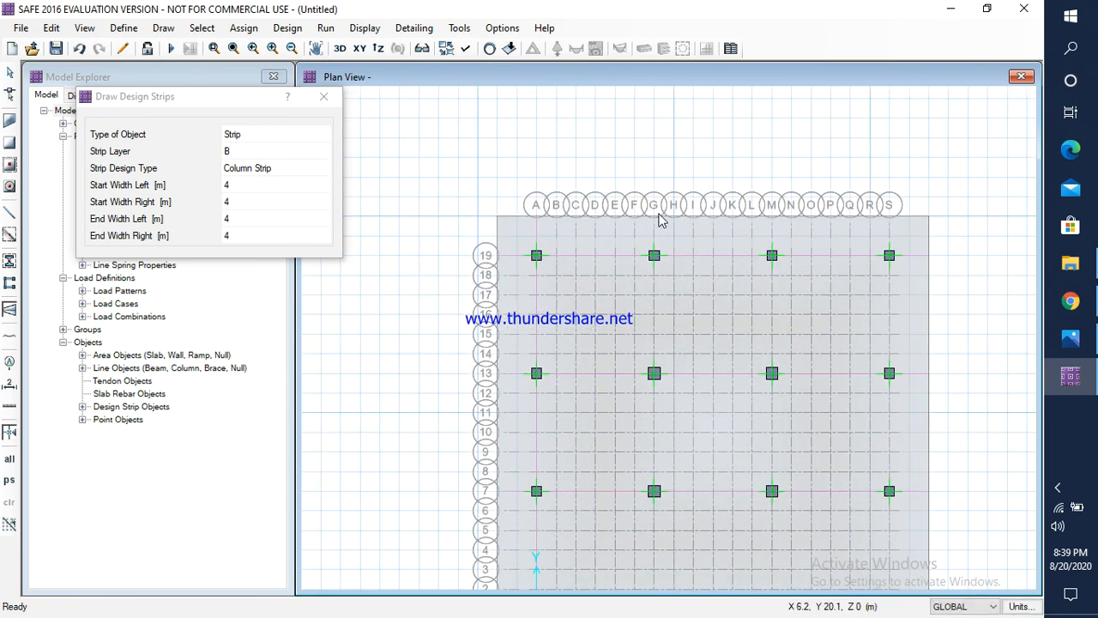
scroll(658, 221, "up", 3)
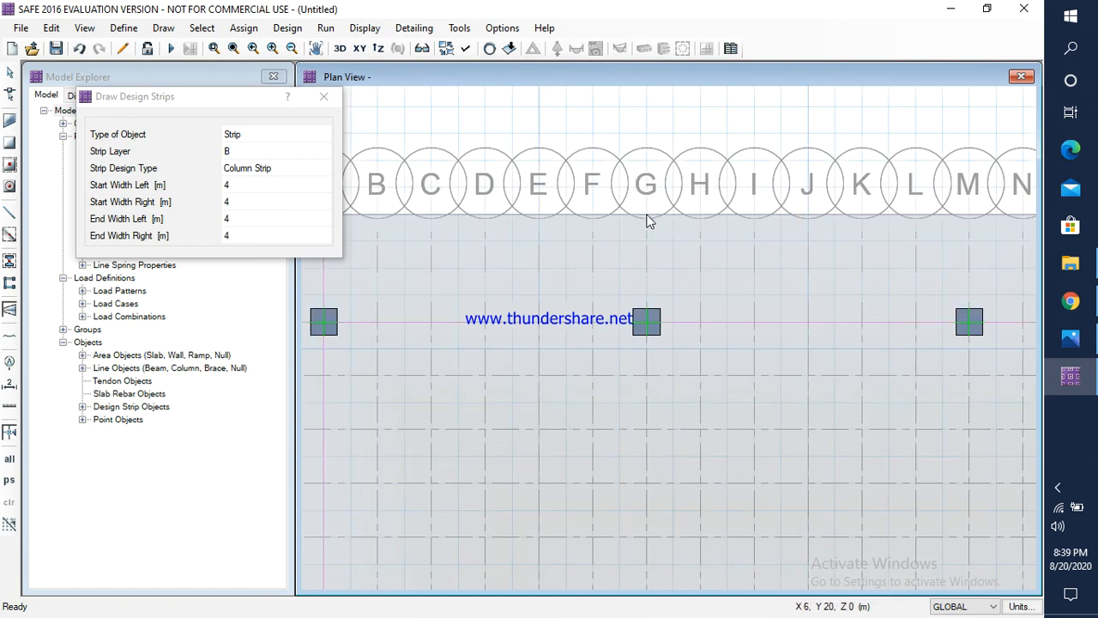
left_click(646, 214)
middle_click_drag(646, 367, 643, 144)
scroll(645, 206, "down", 2)
scroll(646, 238, "down", 2)
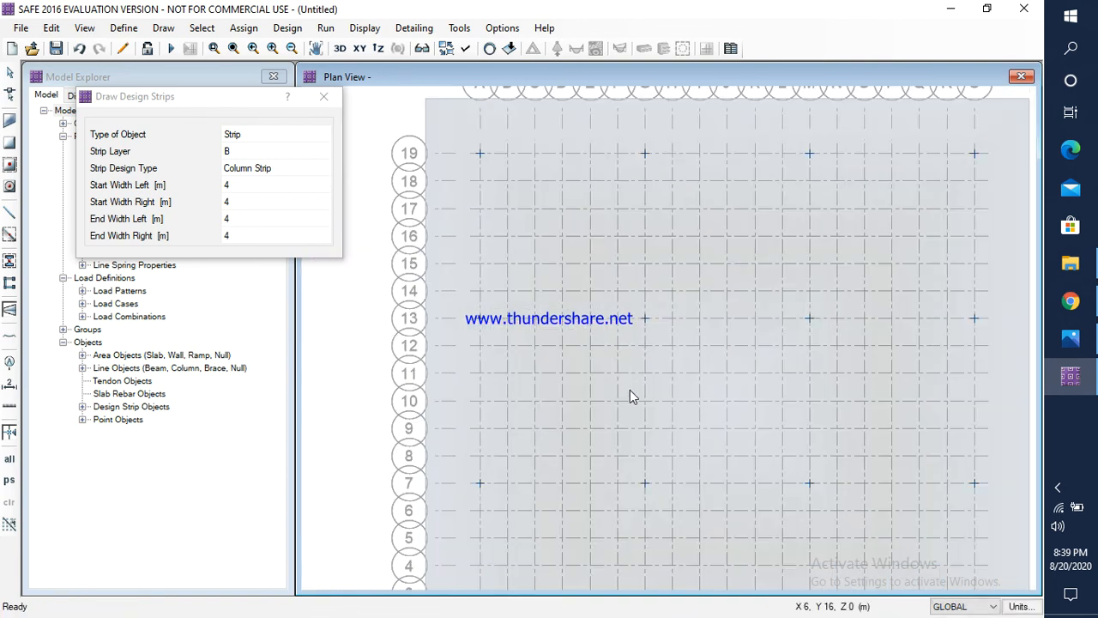
middle_click_drag(630, 389, 630, 241)
scroll(644, 551, "up", 1)
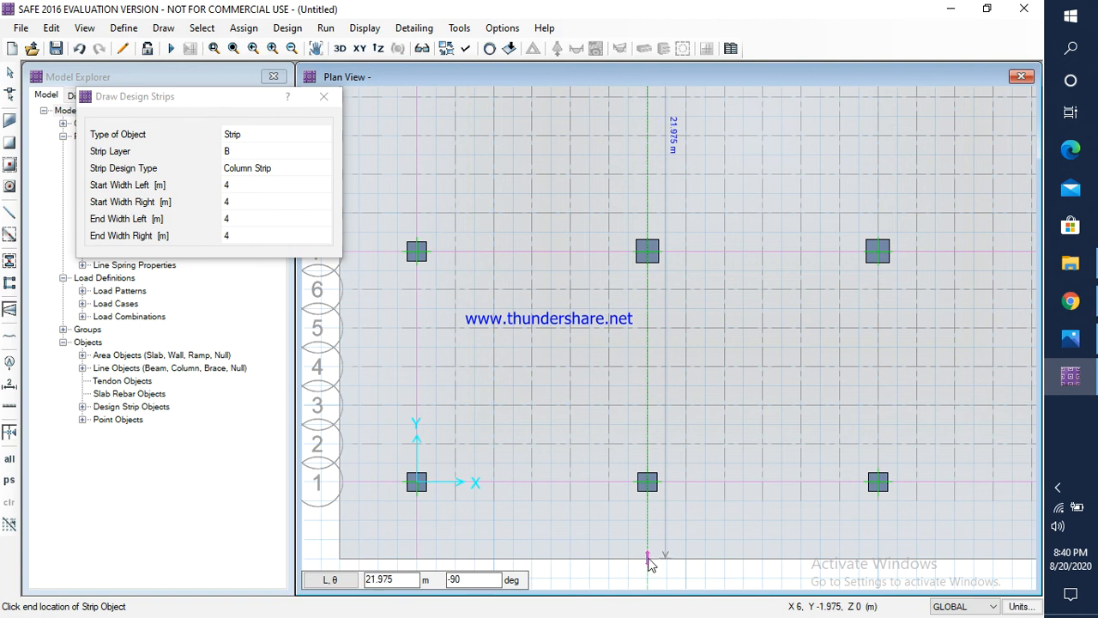
left_click(647, 558)
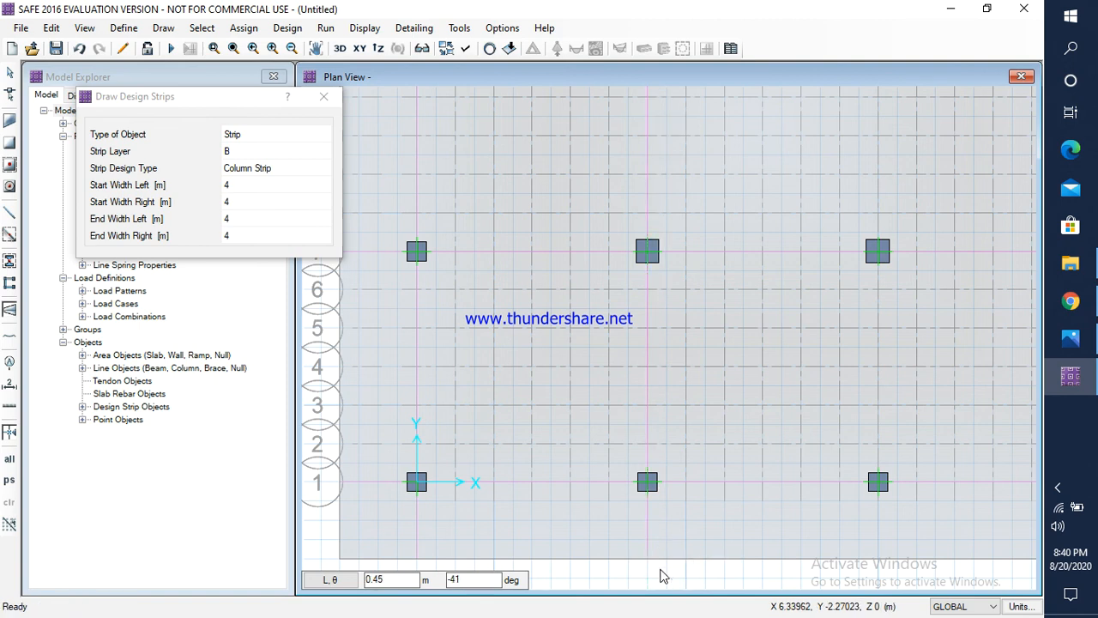
Step: Draw a layer B column strip about 22 m long down grid line M, from raft edge to raft edge
right_click(661, 570)
middle_click_drag(758, 304, 556, 525)
middle_click_drag(717, 148, 641, 372)
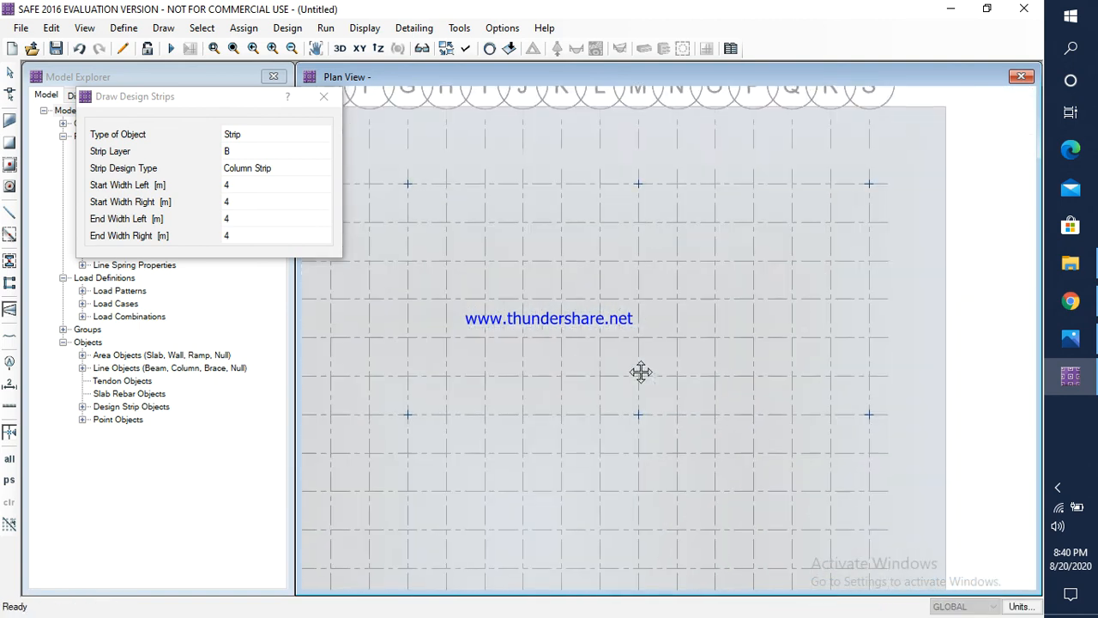
left_click(637, 107)
middle_click_drag(638, 338, 648, 110)
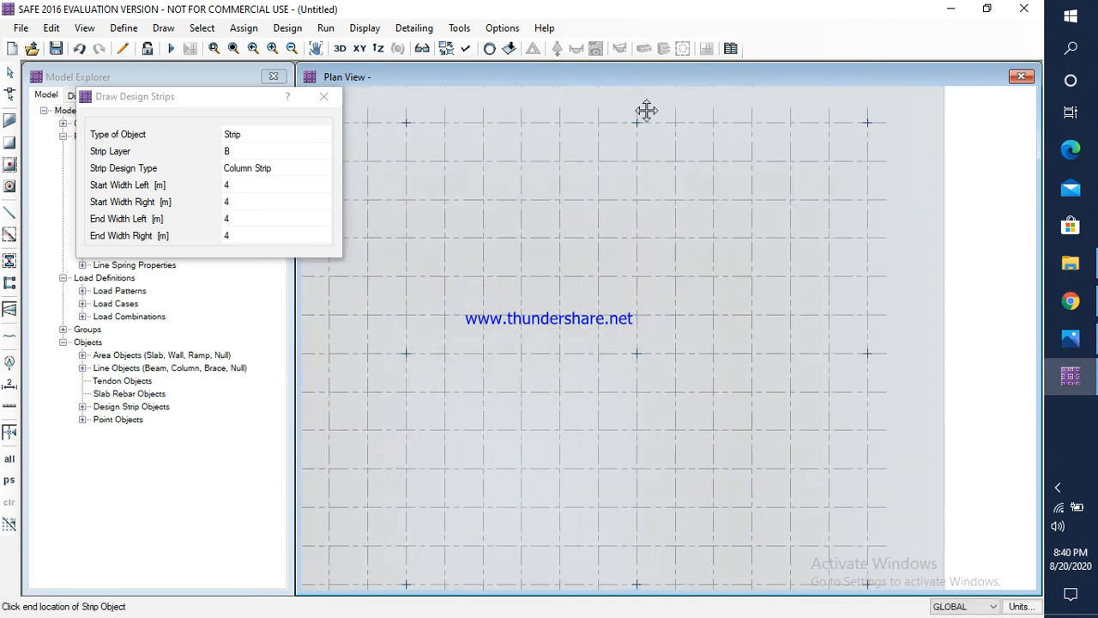
middle_click_drag(648, 377, 656, 115)
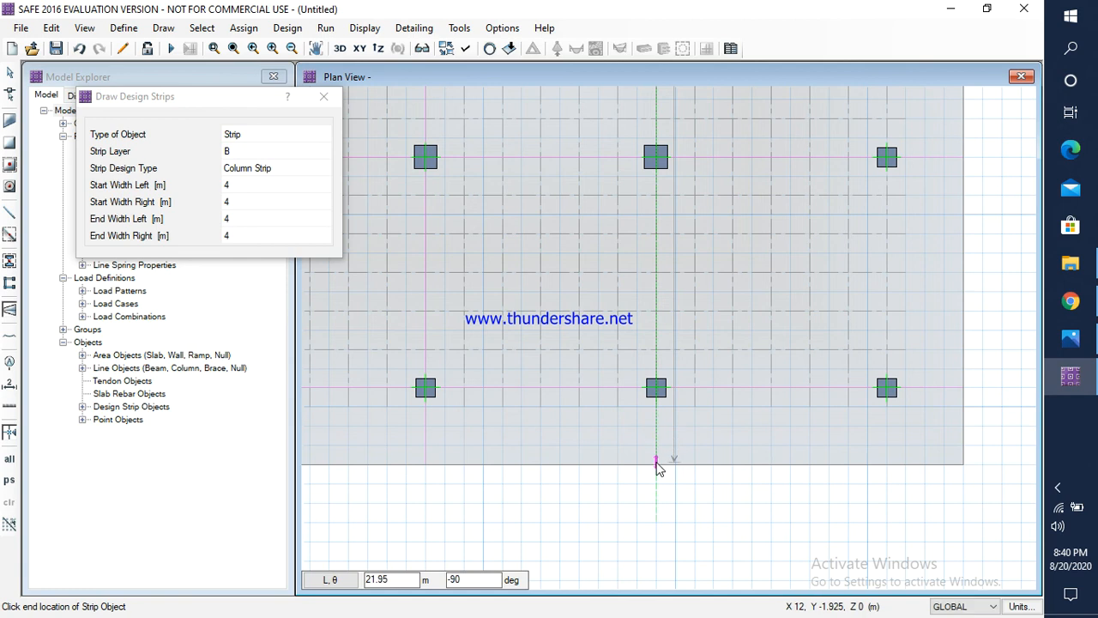
scroll(656, 468, "up", 1)
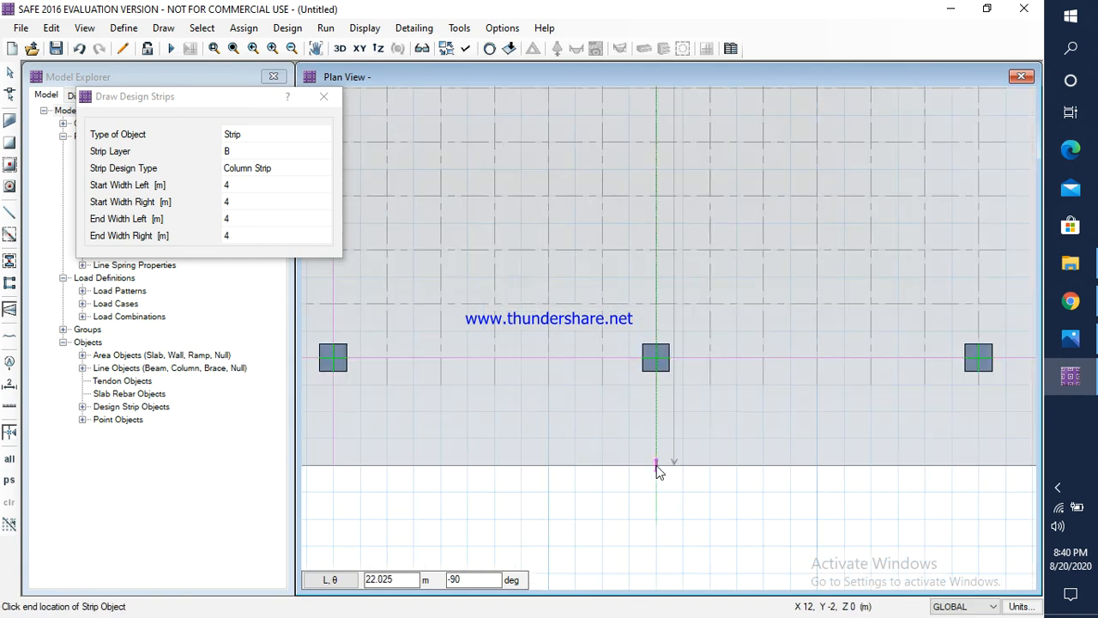
left_click(656, 466)
right_click(670, 497)
Step: Draw a layer B column strip about 22 m long down grid line S across the raft and finish strip drawing
scroll(757, 413, "down", 3)
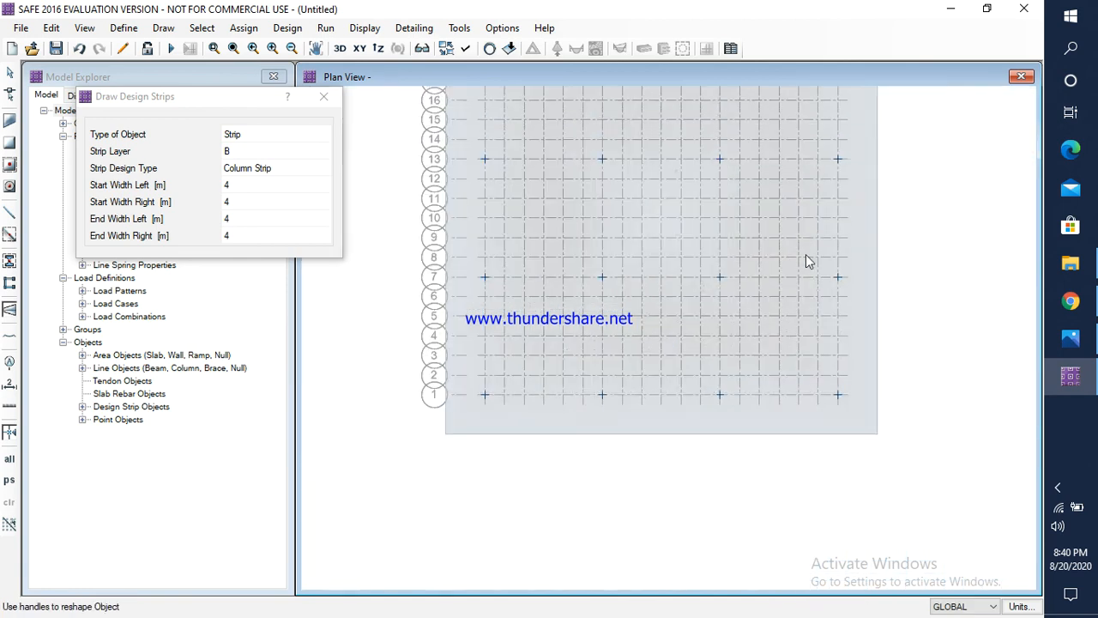
scroll(718, 209, "up", 3)
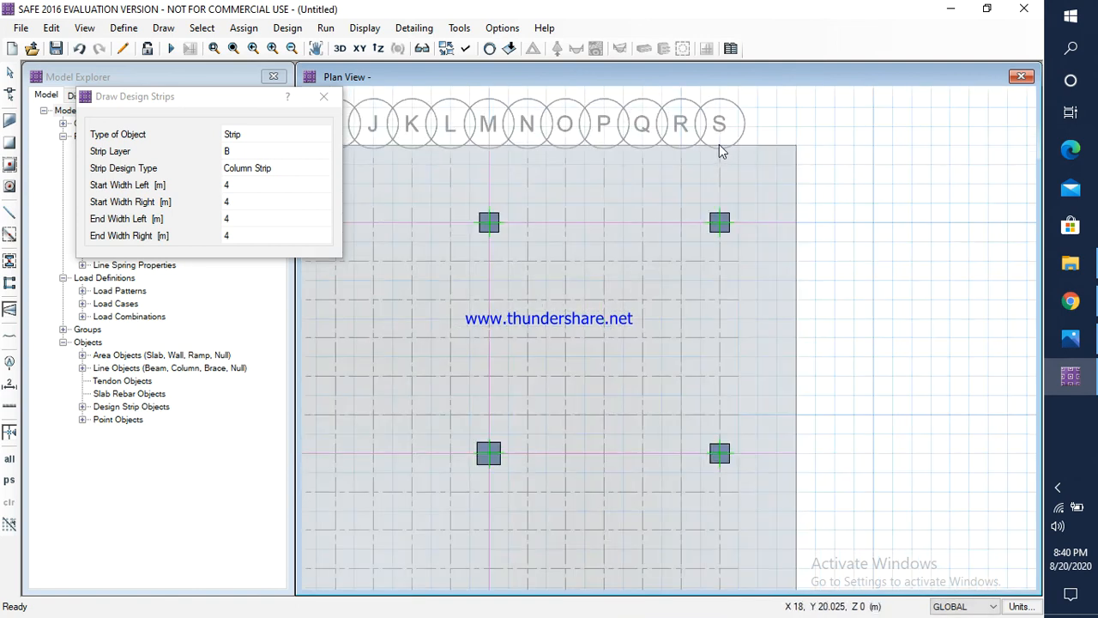
left_click(719, 146)
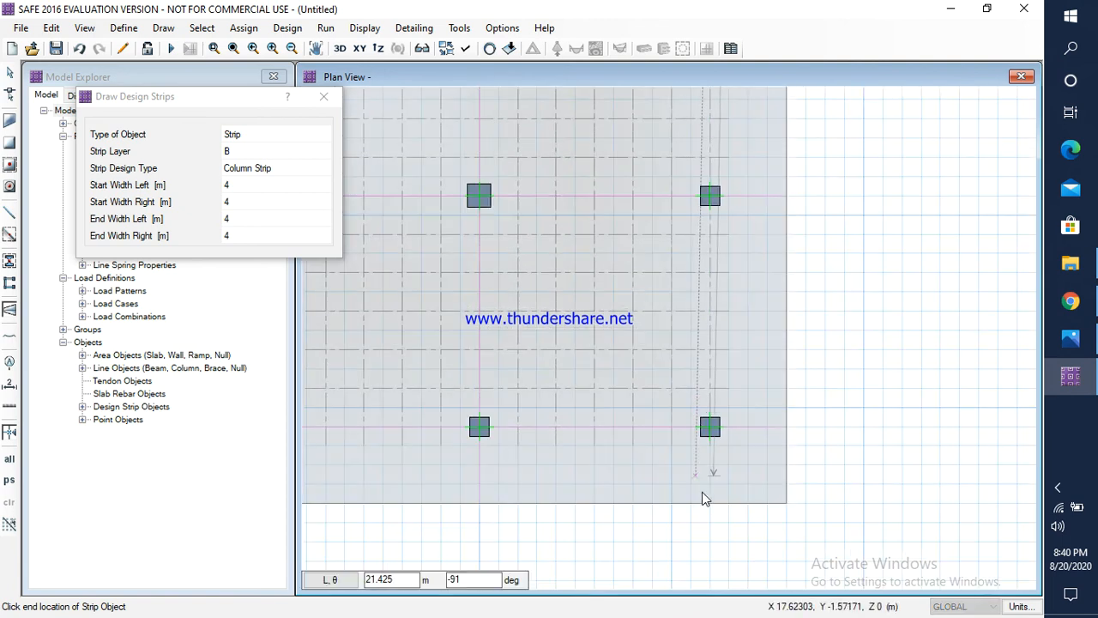
scroll(716, 511, "up", 2)
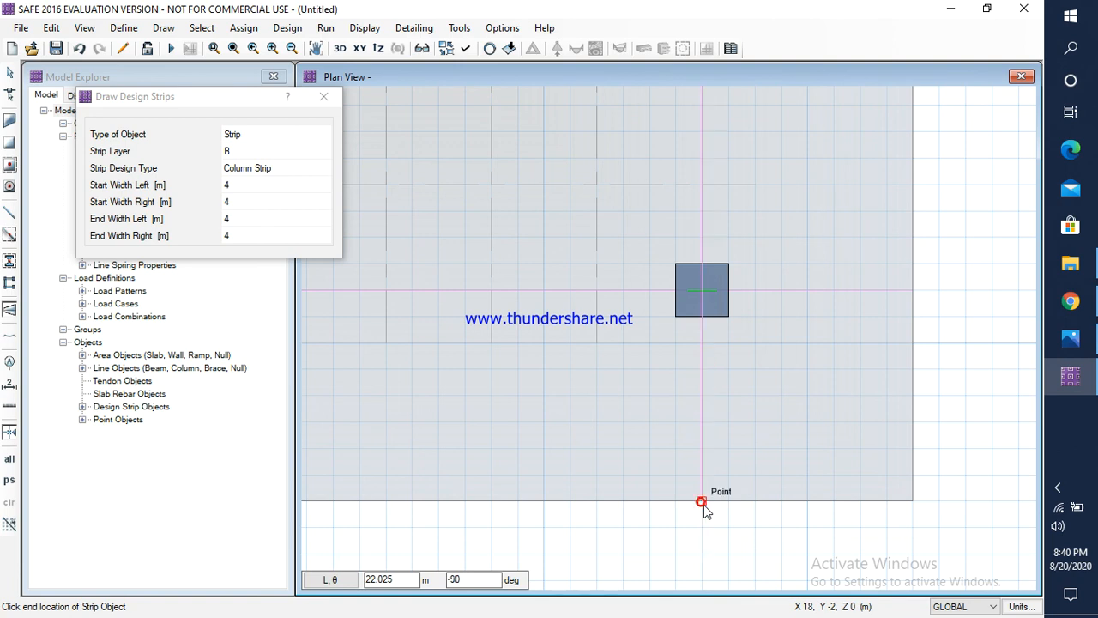
double_click(705, 505)
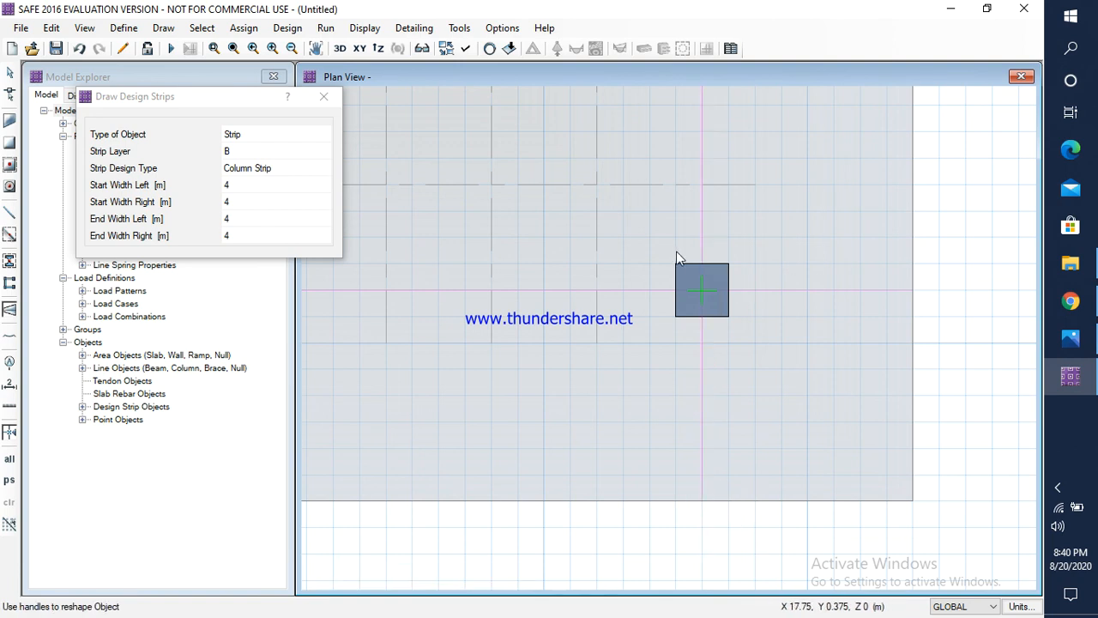
scroll(746, 246, "down", 5)
middle_click_drag(620, 248, 640, 343)
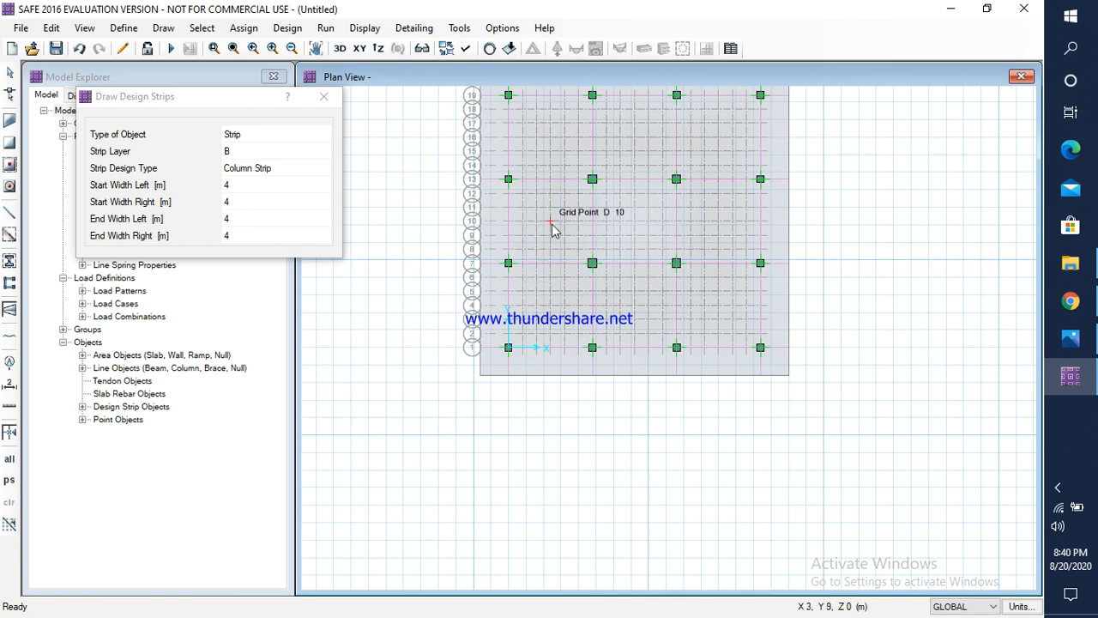
middle_click_drag(554, 226, 574, 326)
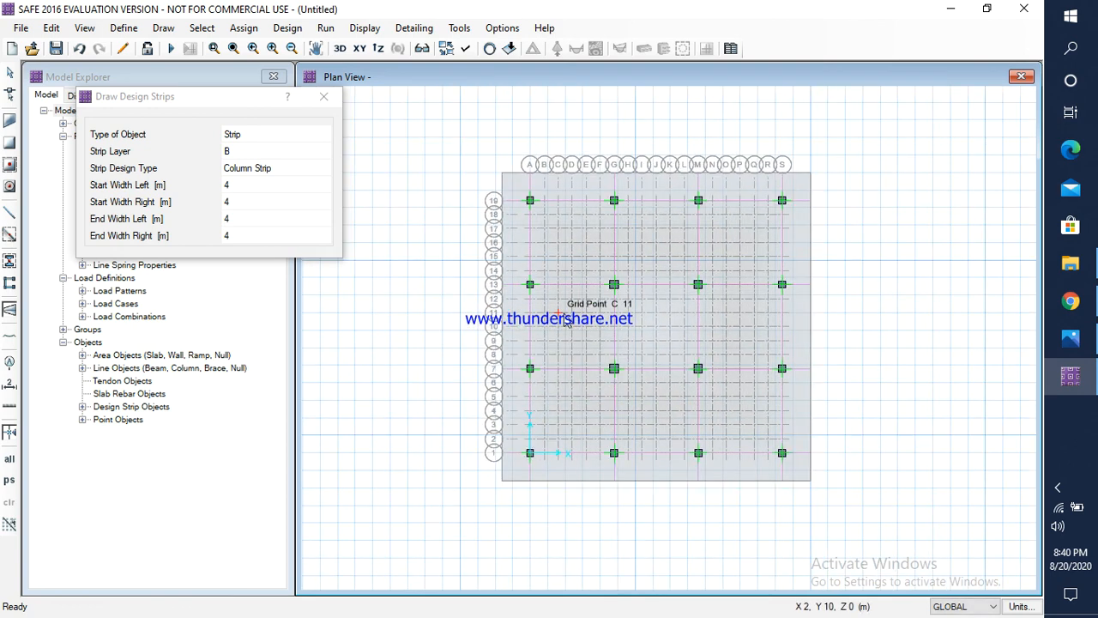
key("Escape")
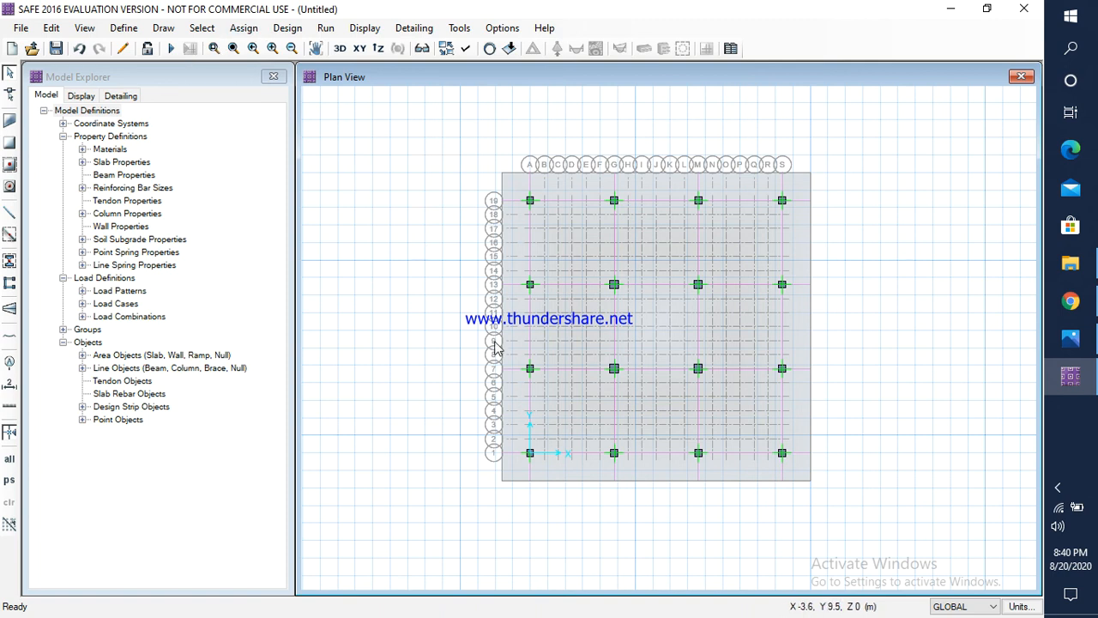
Step: Select the column point at grid intersection A-1 and open the point load assignment for it
scroll(534, 463, "up", 3)
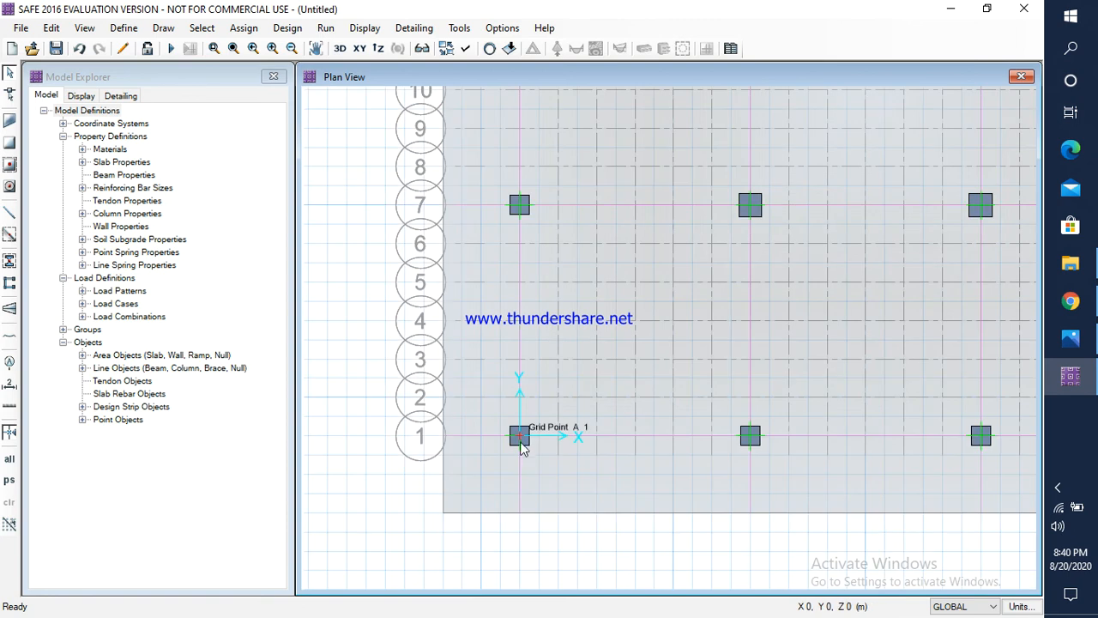
left_click(519, 438)
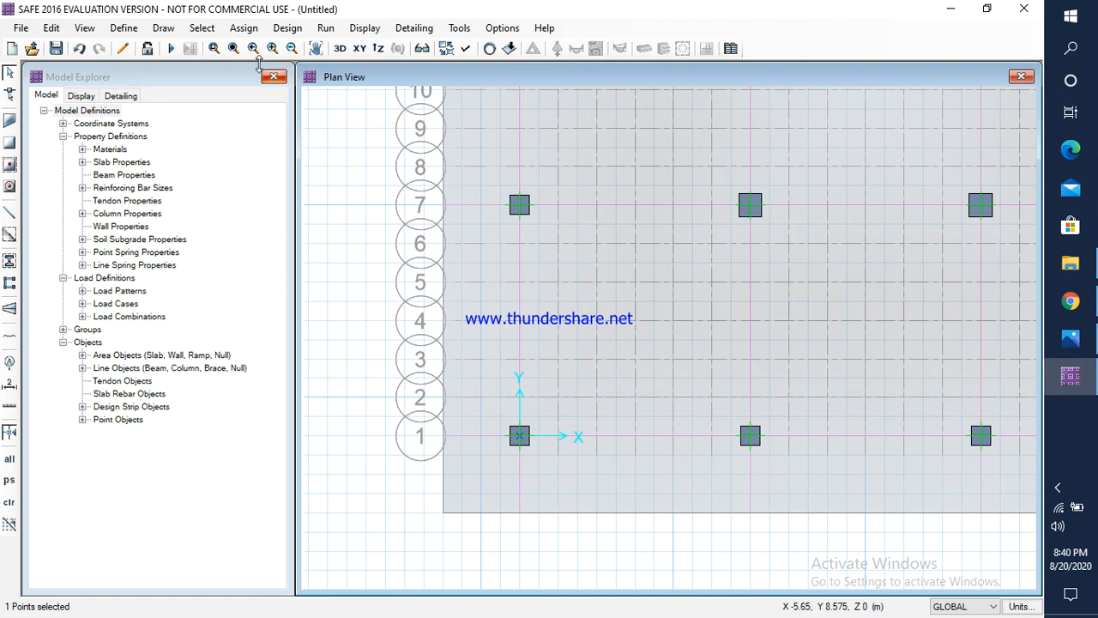
left_click(252, 30)
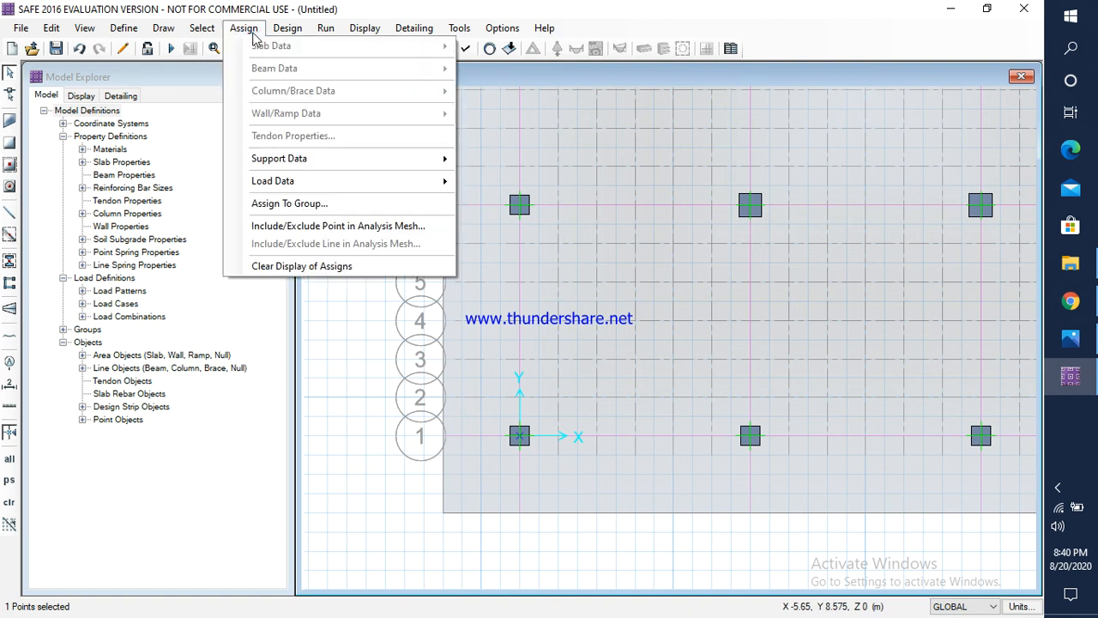
mouse_move(292, 181)
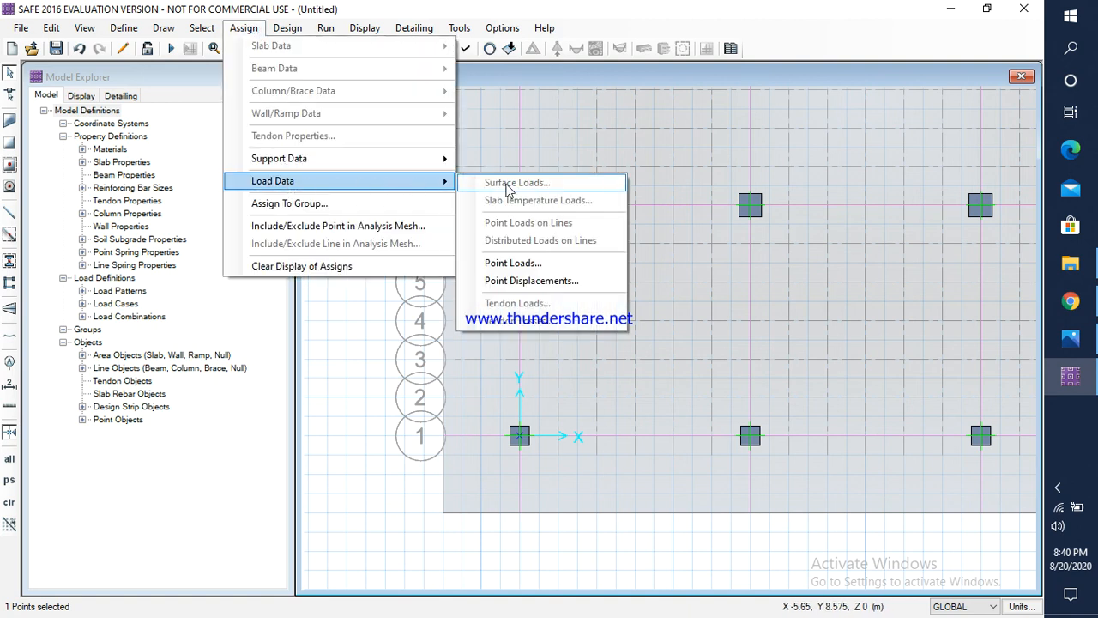
left_click(513, 262)
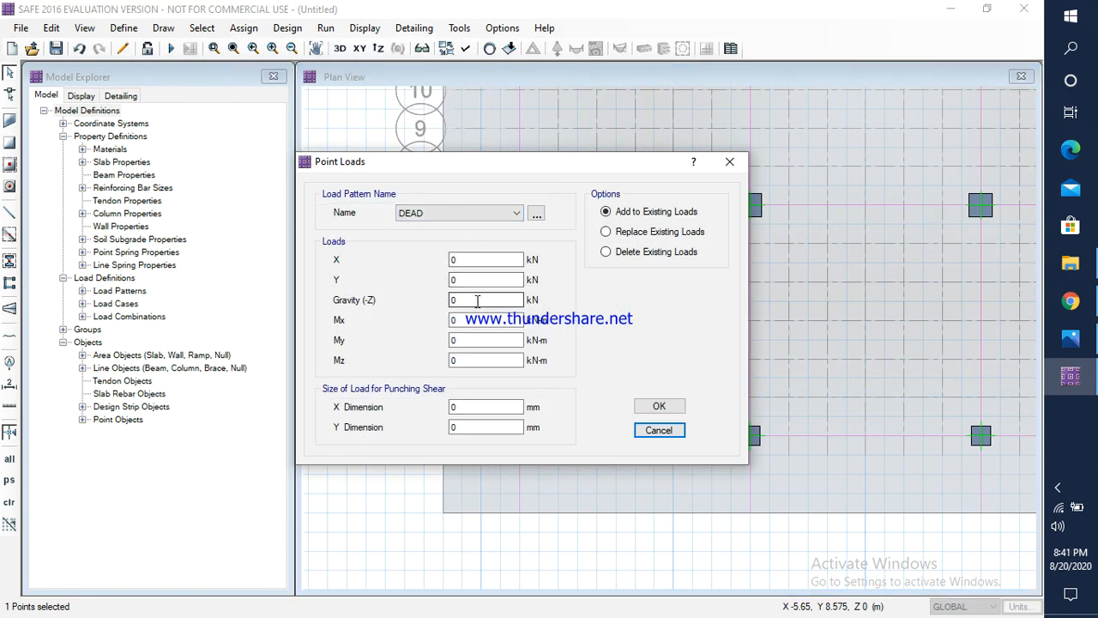
Step: Switch to Photos, check column C1's location, size, dead load and live load in the problem statement, and return to SAFE
left_click(1071, 338)
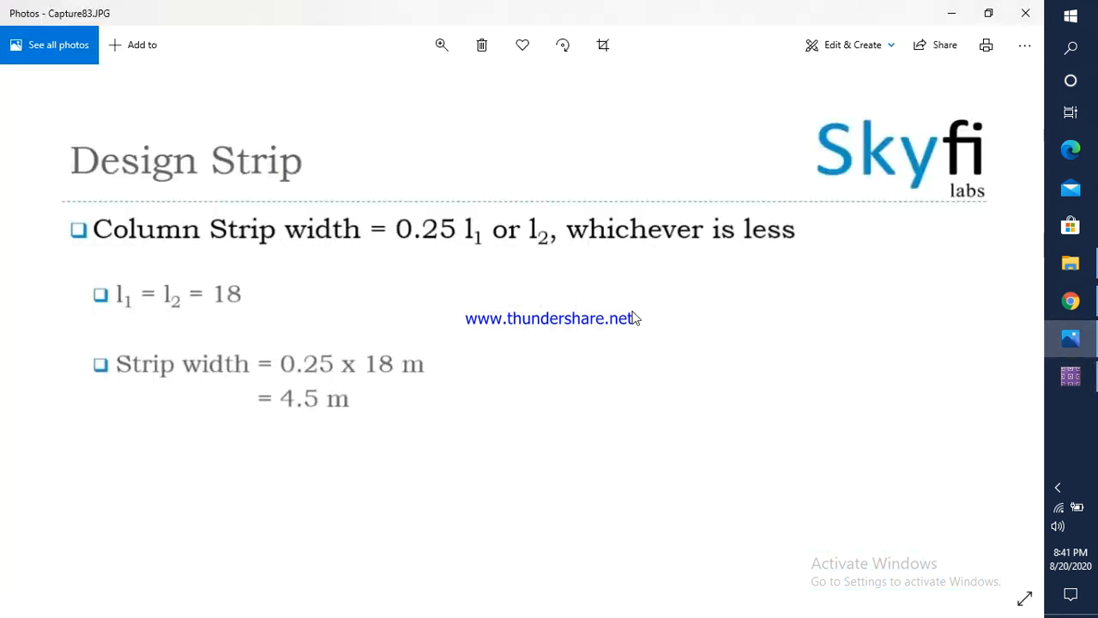
key("Left")
key("Left")
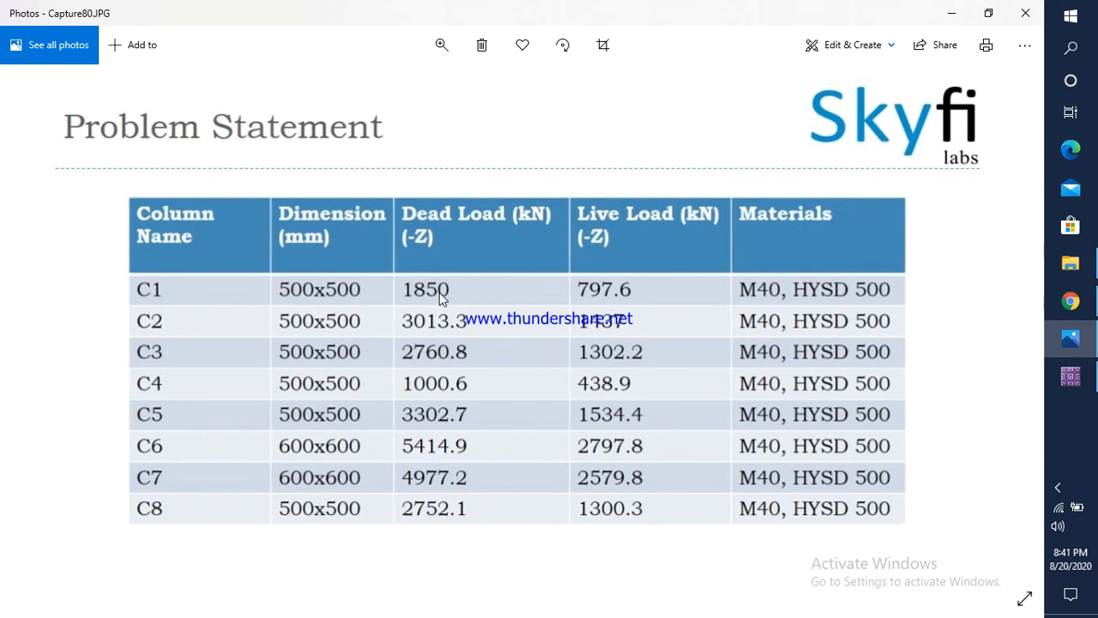
key("Left")
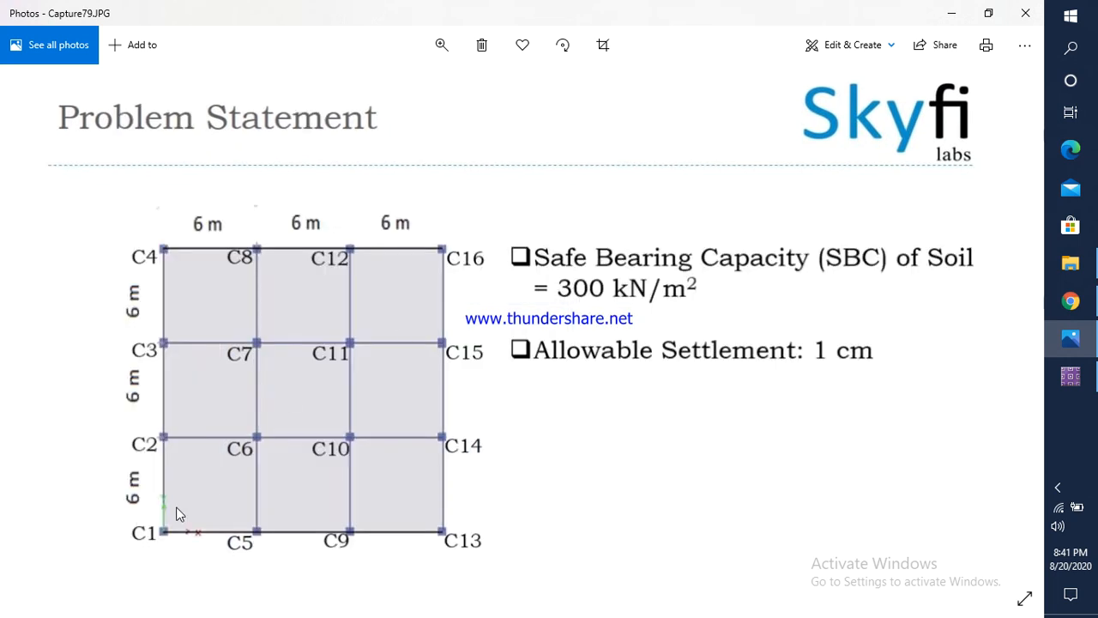
key("Right")
key("Right")
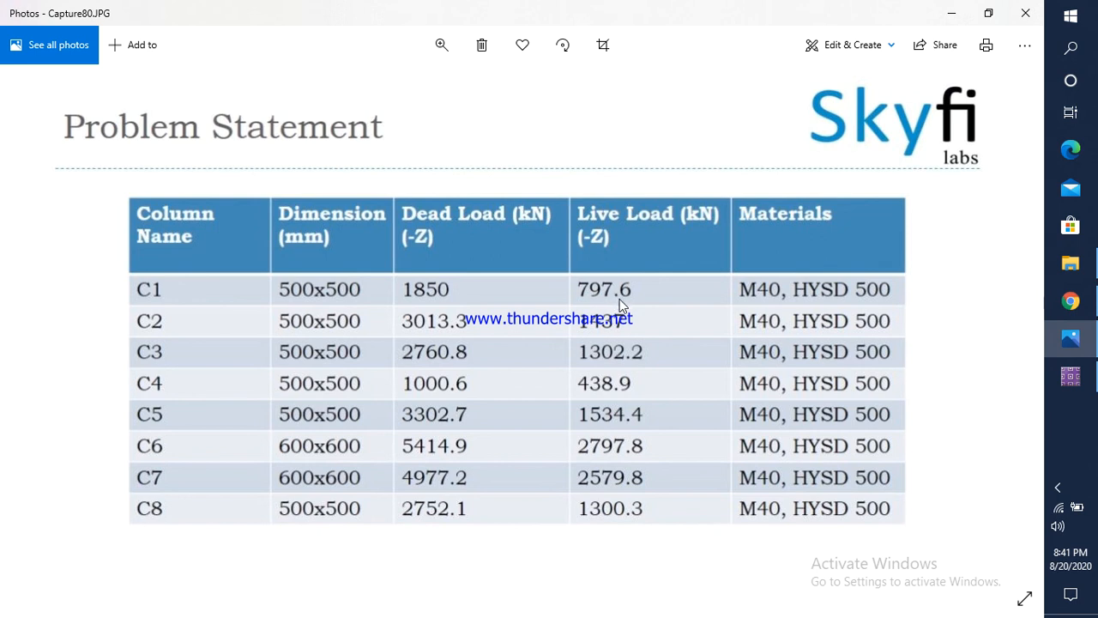
key("alt+Tab")
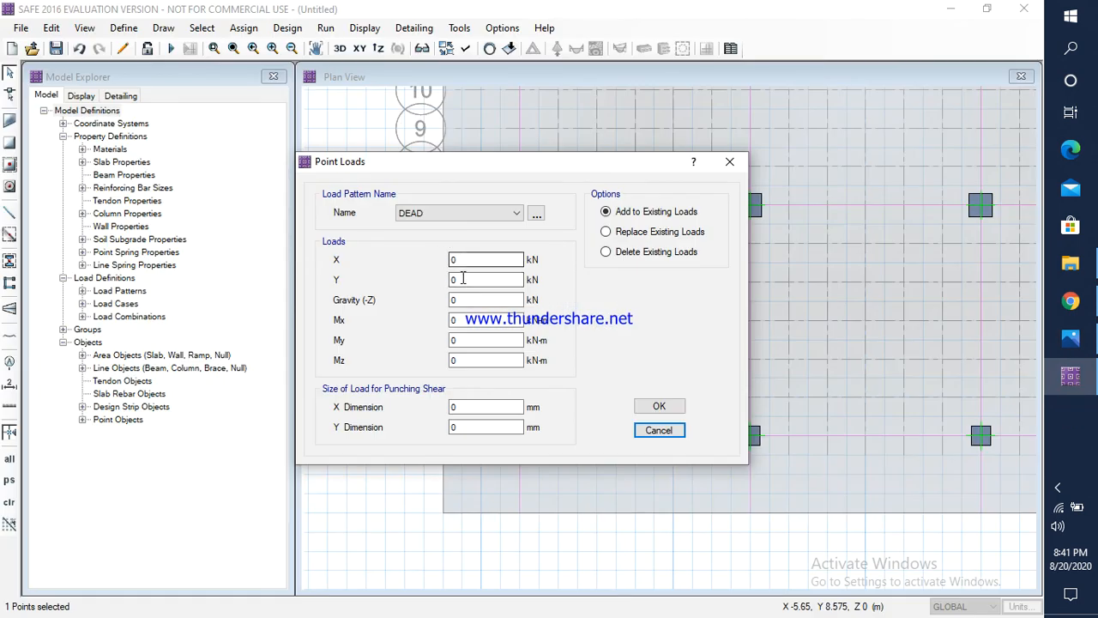
Step: Assign a DEAD gravity load of 1850 kN to the A-1 column point, with a 500 x 500 mm punching shear load size
left_click(464, 300)
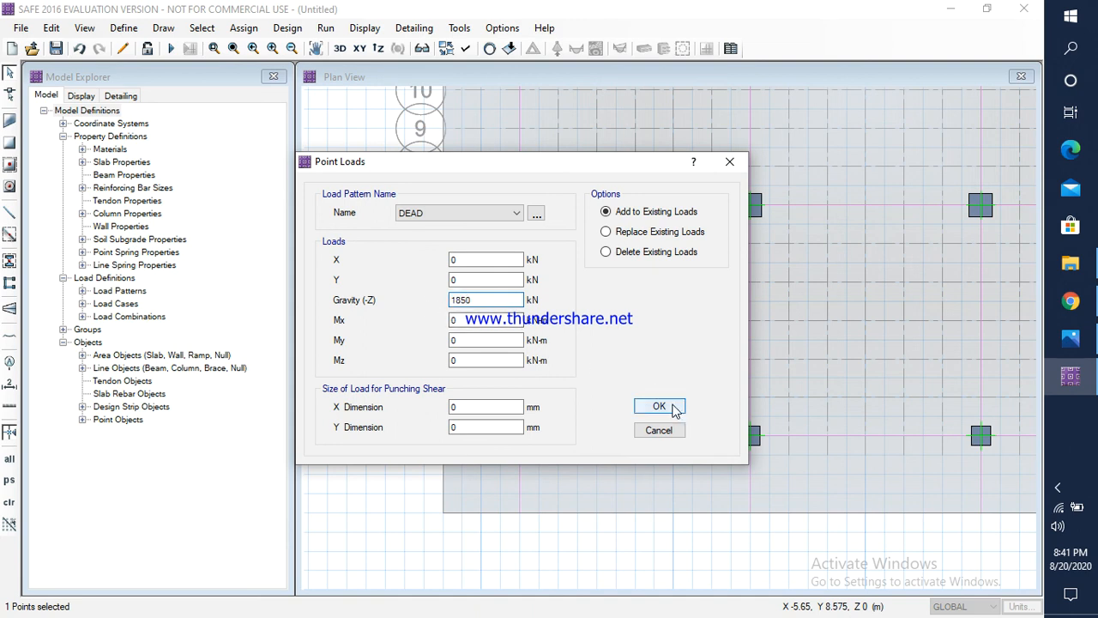
left_click(473, 407)
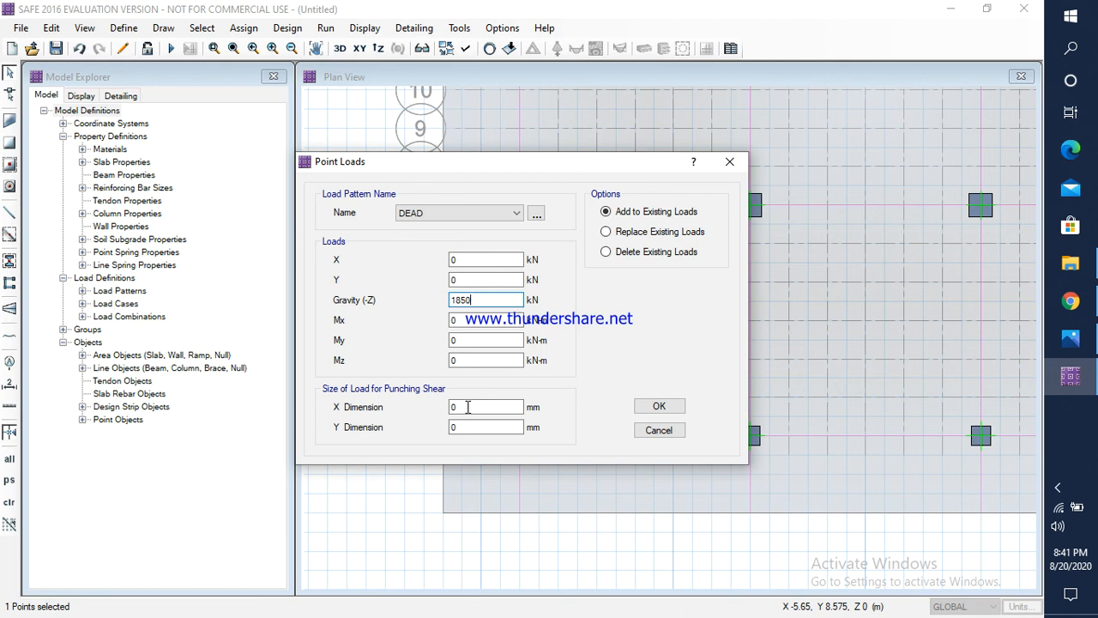
left_click(464, 407)
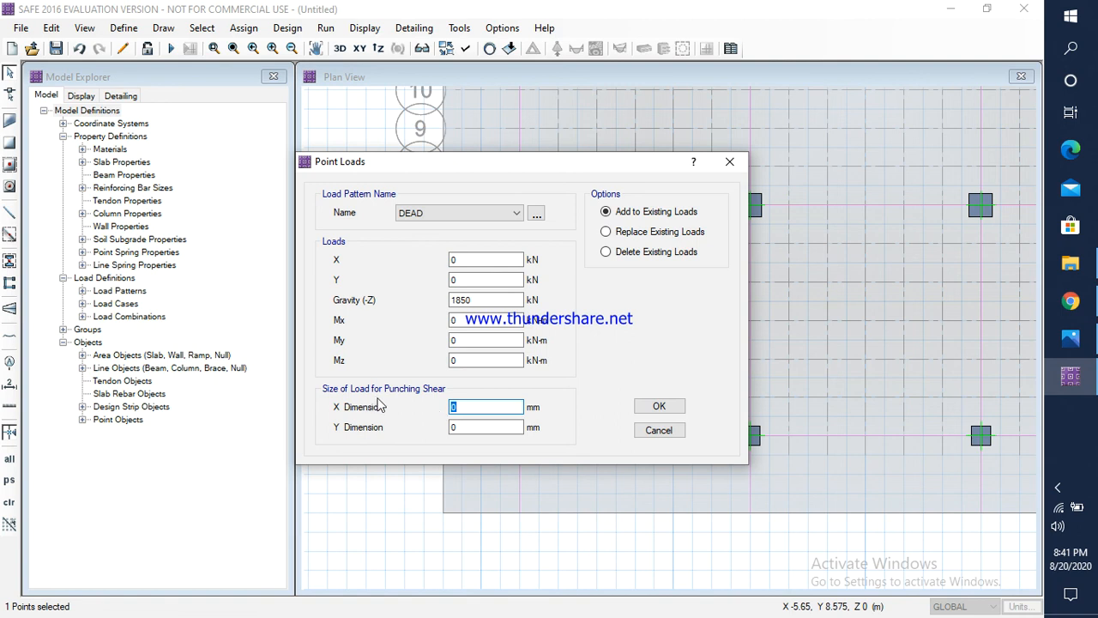
type("5500")
key("BackSpace")
key("BackSpace")
key("BackSpace")
type("500")
key("Tab")
type("5")
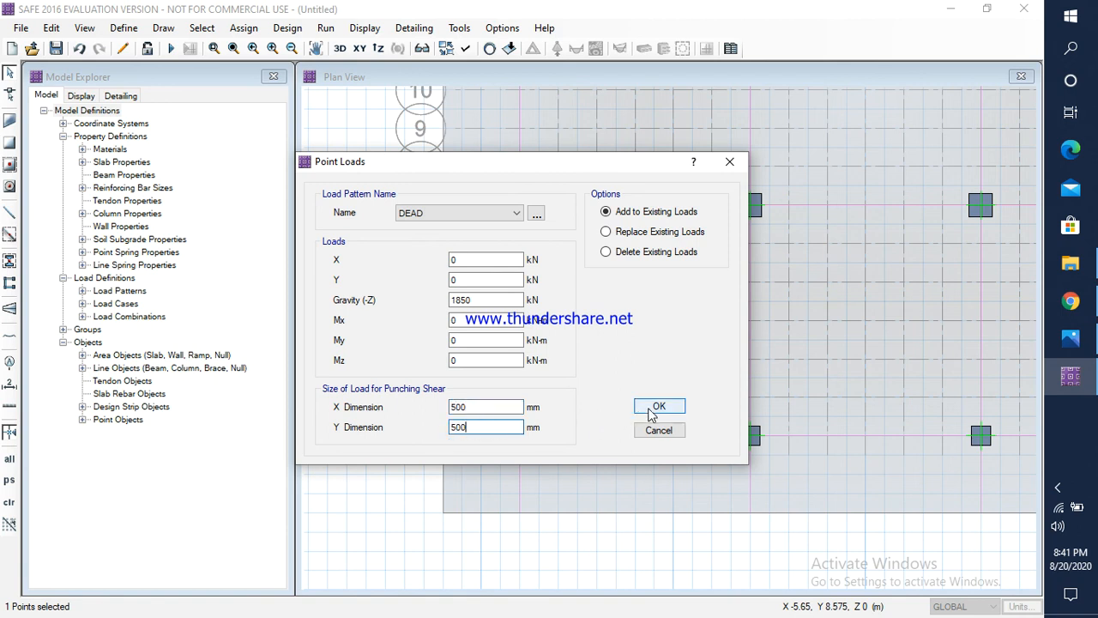
left_click(649, 409)
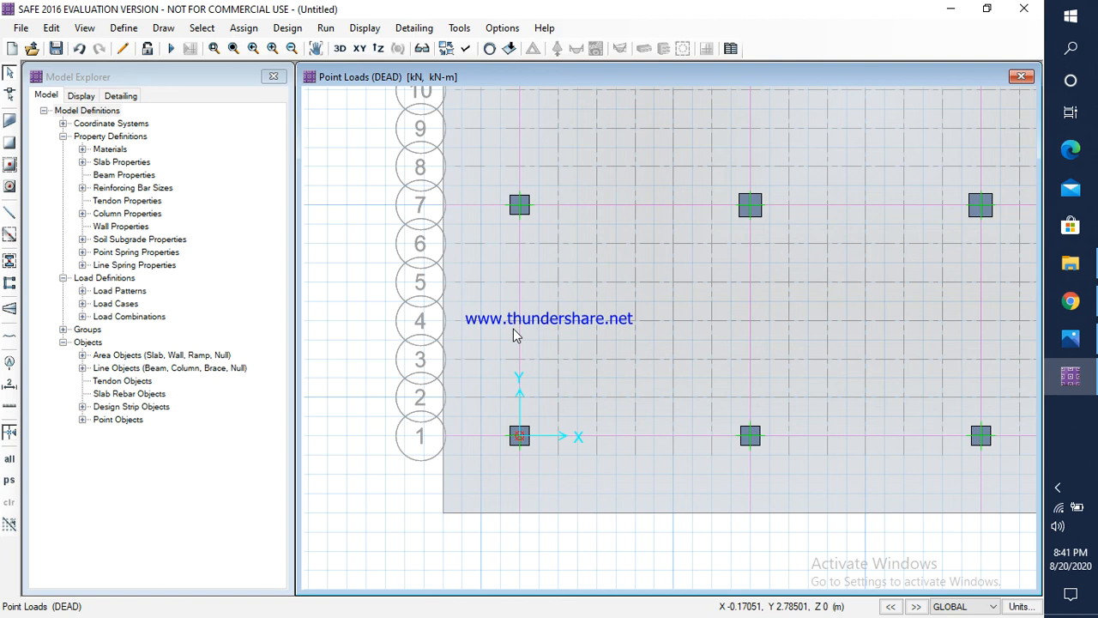
Step: Assign a LIVE gravity load of 797.6 kN to the column point at grid intersection A-1
left_click(520, 435)
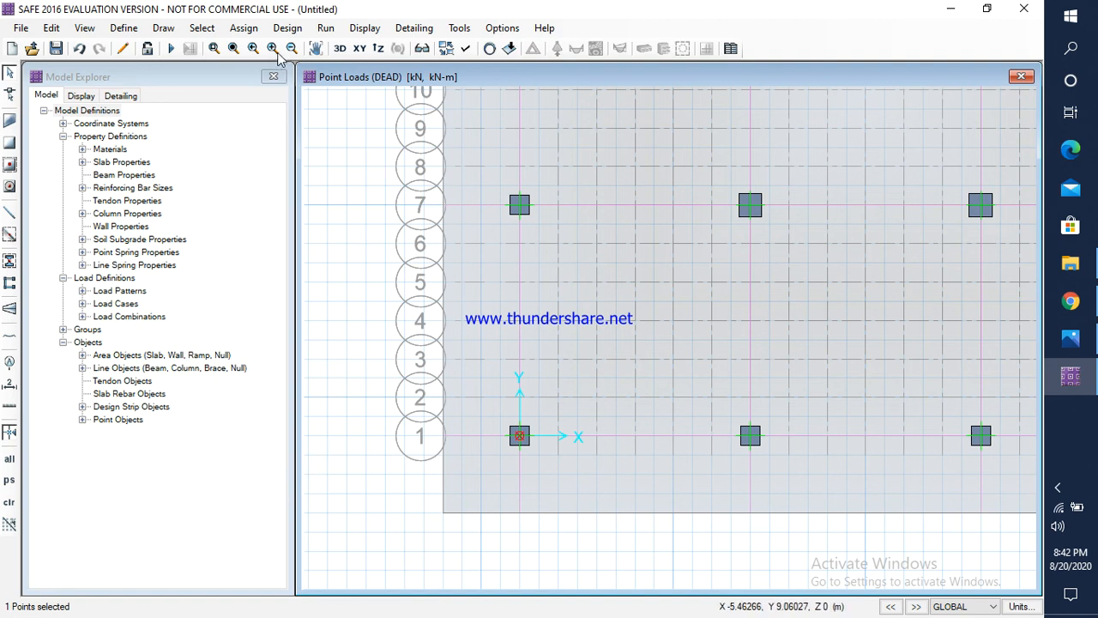
left_click(245, 27)
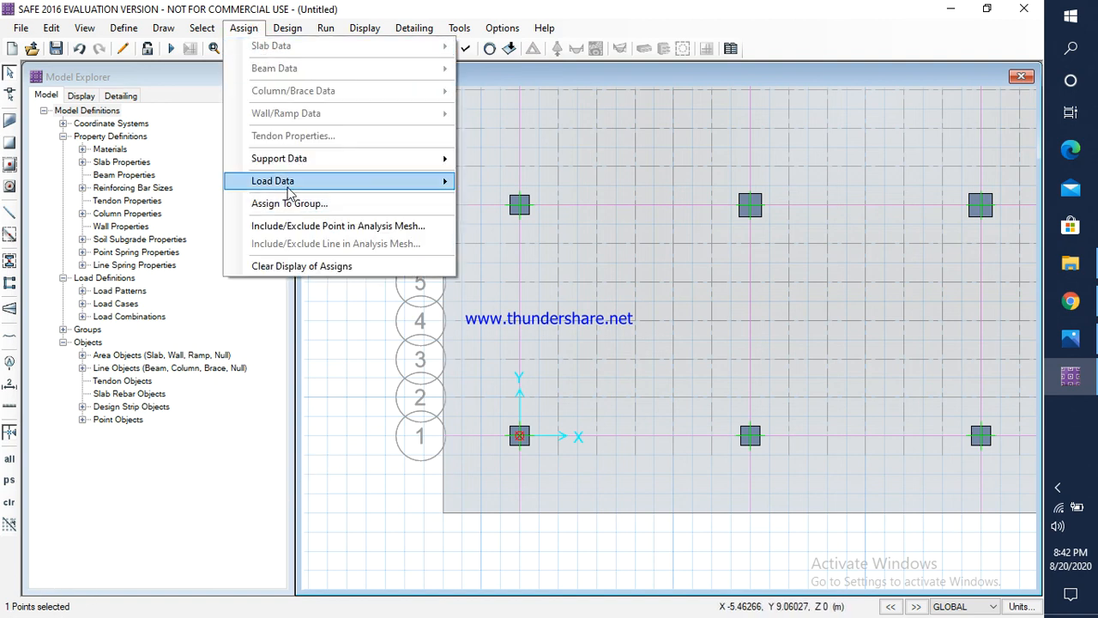
mouse_move(289, 183)
left_click(519, 262)
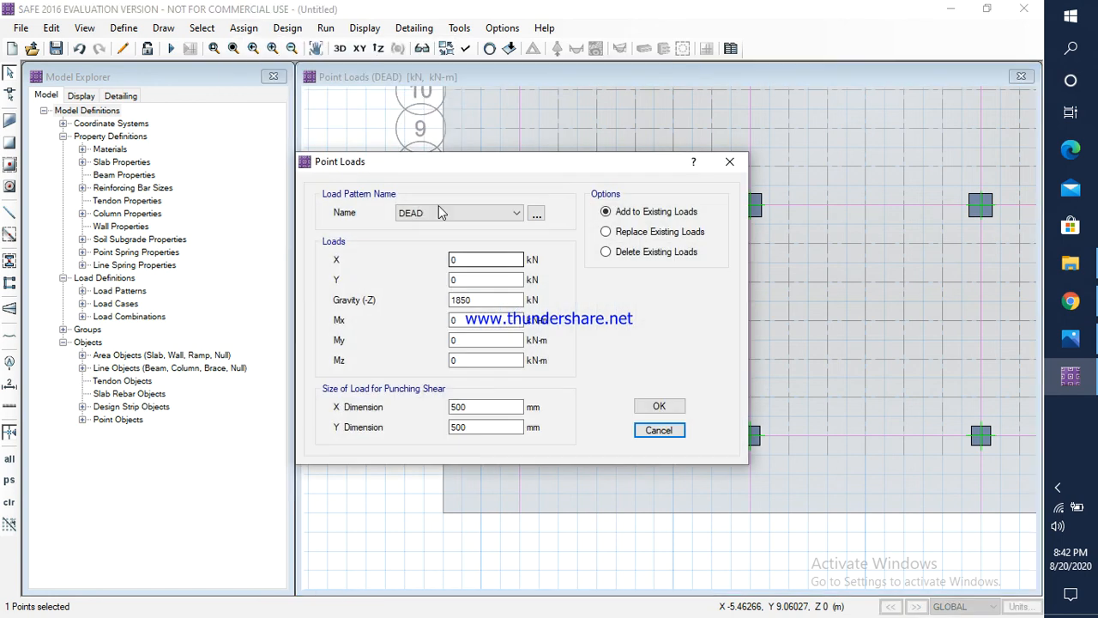
left_click(438, 213)
left_click(420, 239)
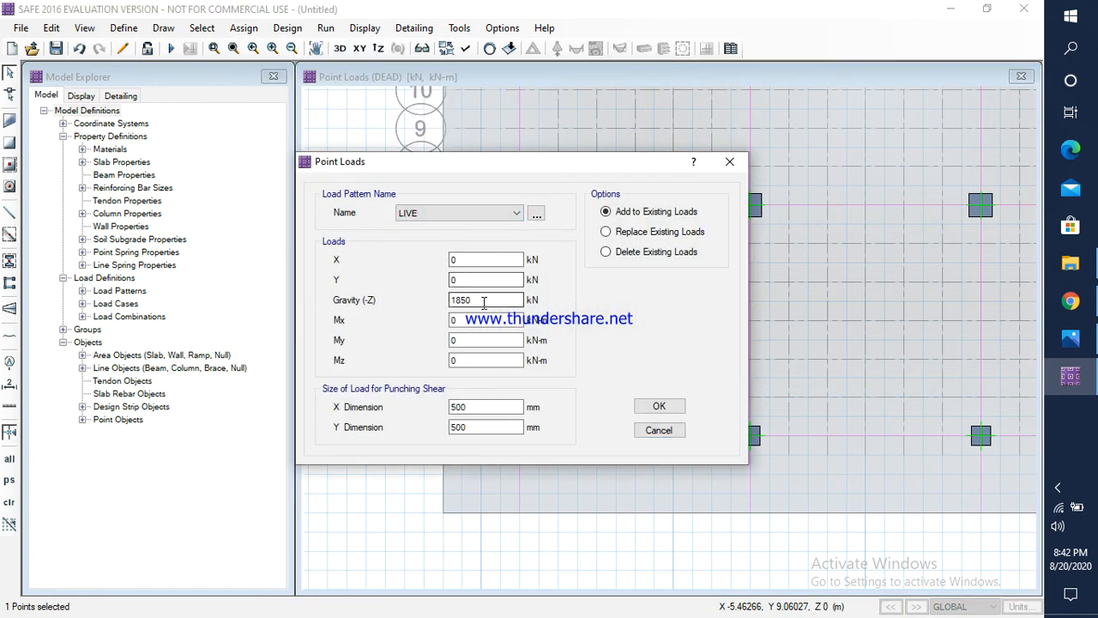
left_click_drag(482, 301, 445, 301)
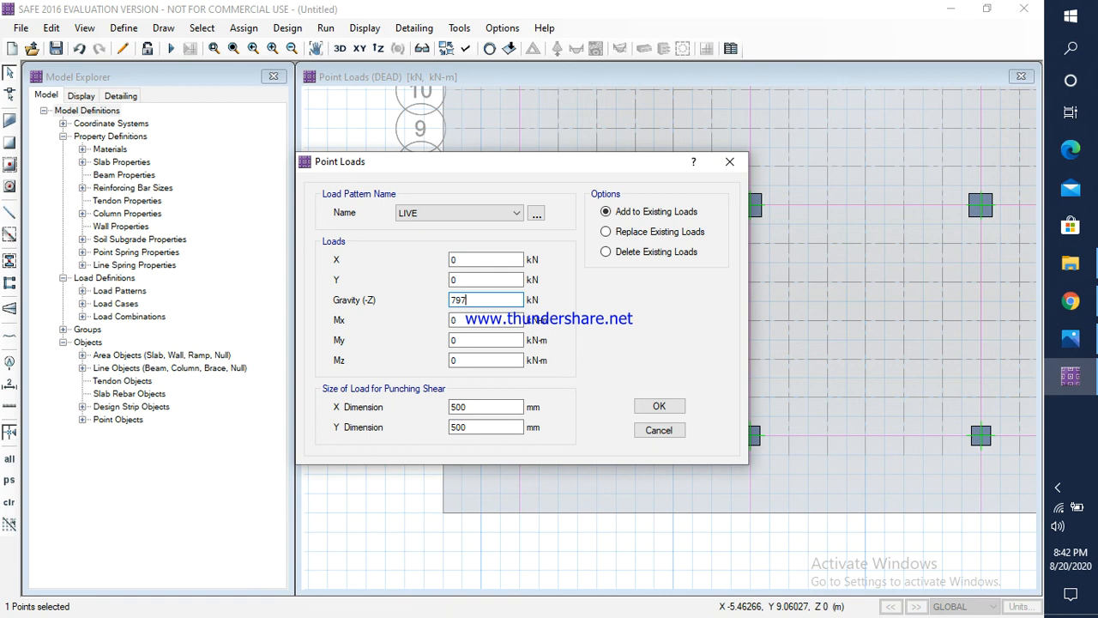
type("79706")
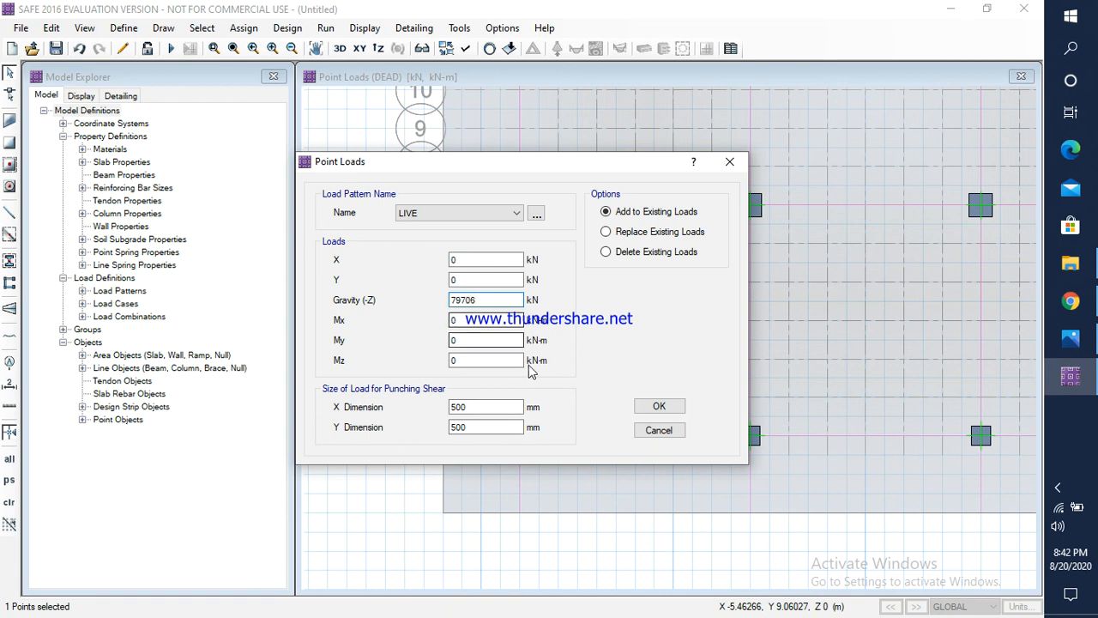
key("BackSpace")
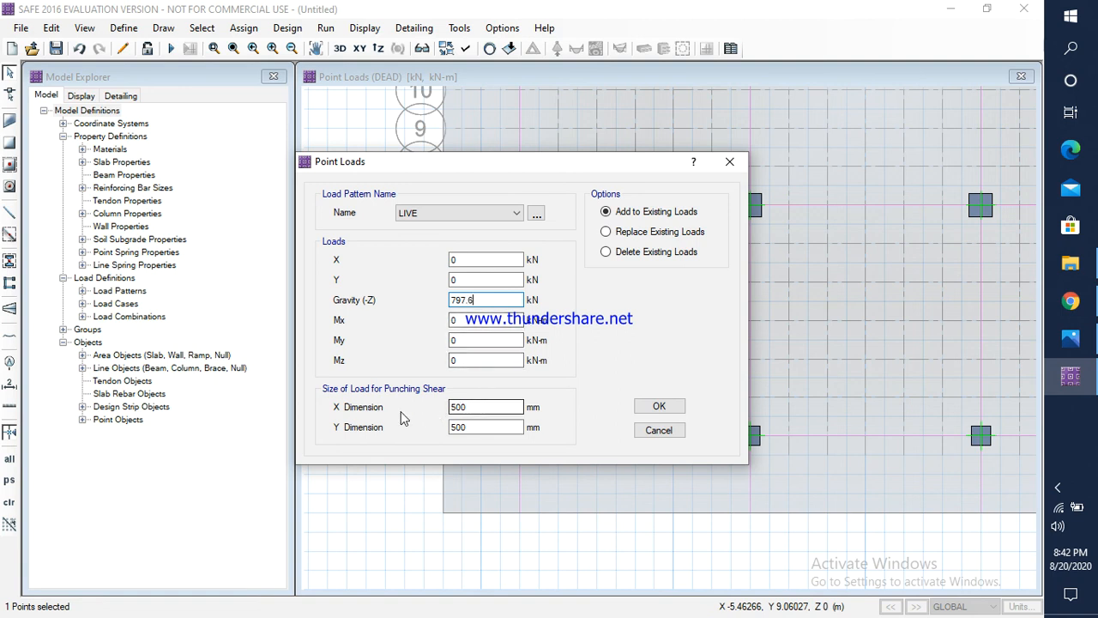
left_click(660, 406)
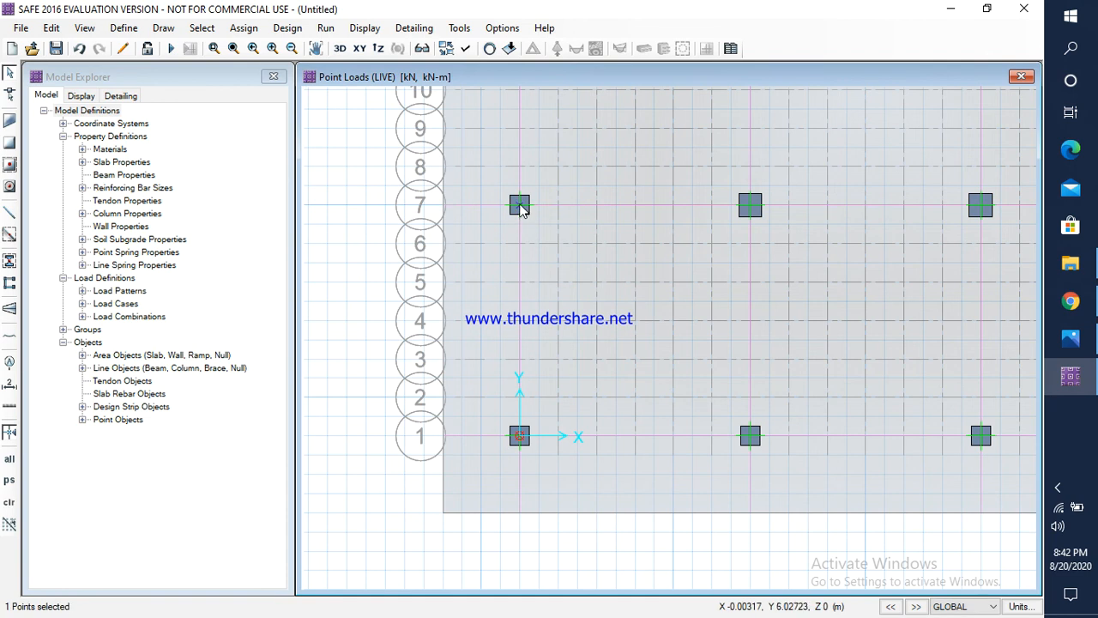
Step: Check column C2's dead load in Photos and assign a DEAD gravity load of 3013.3 kN to the selected column point at grid intersection A-7 in SAFE
left_click(244, 27)
mouse_move(293, 186)
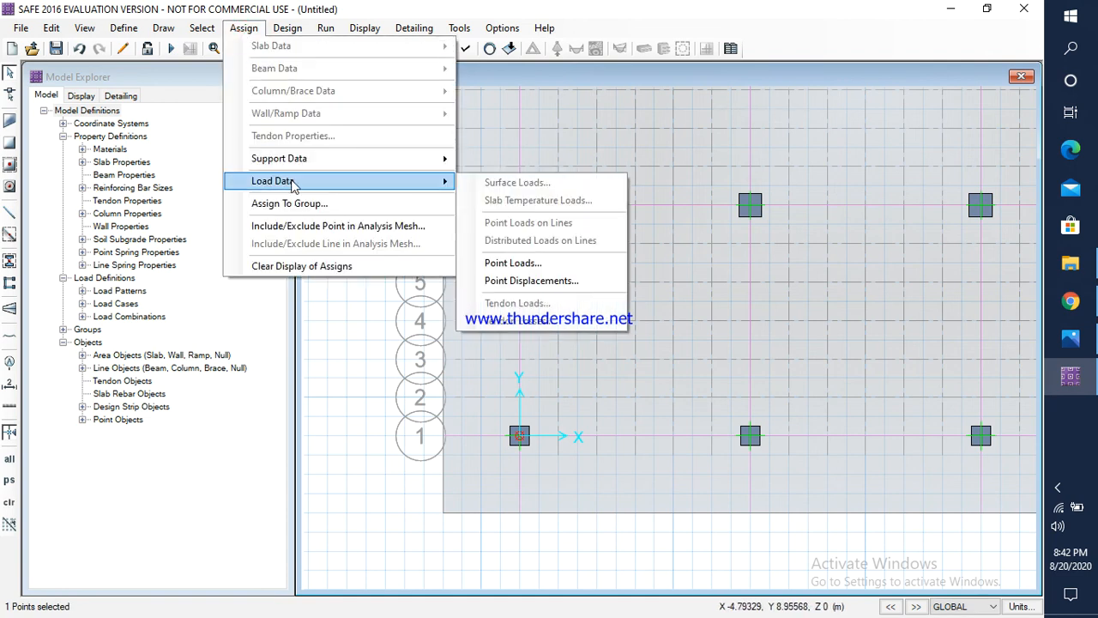
left_click(513, 263)
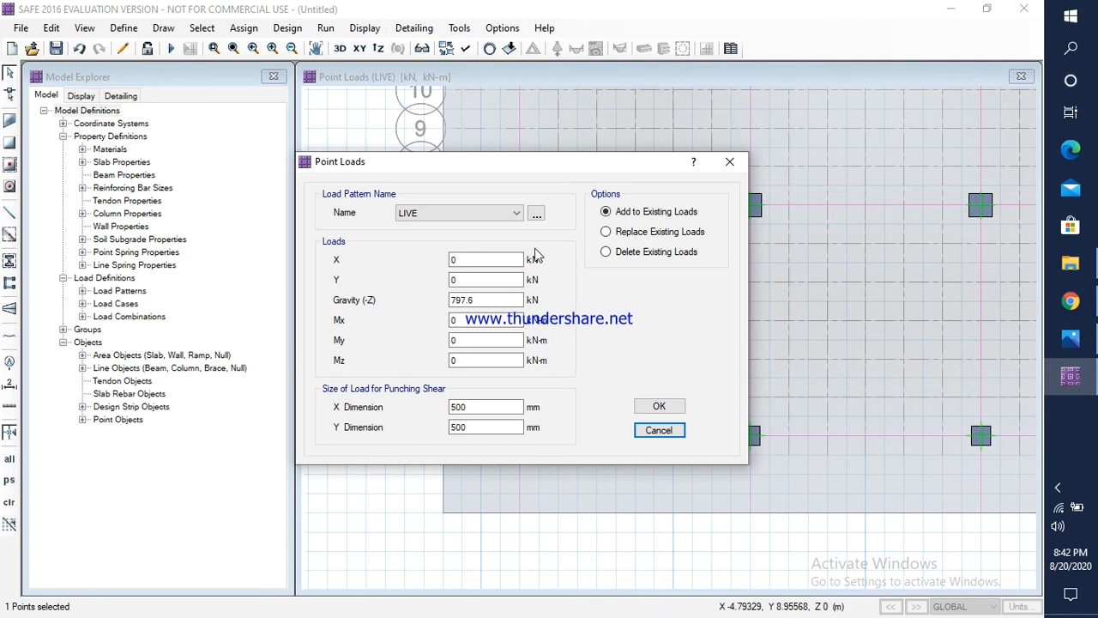
left_click(480, 214)
left_click(472, 230)
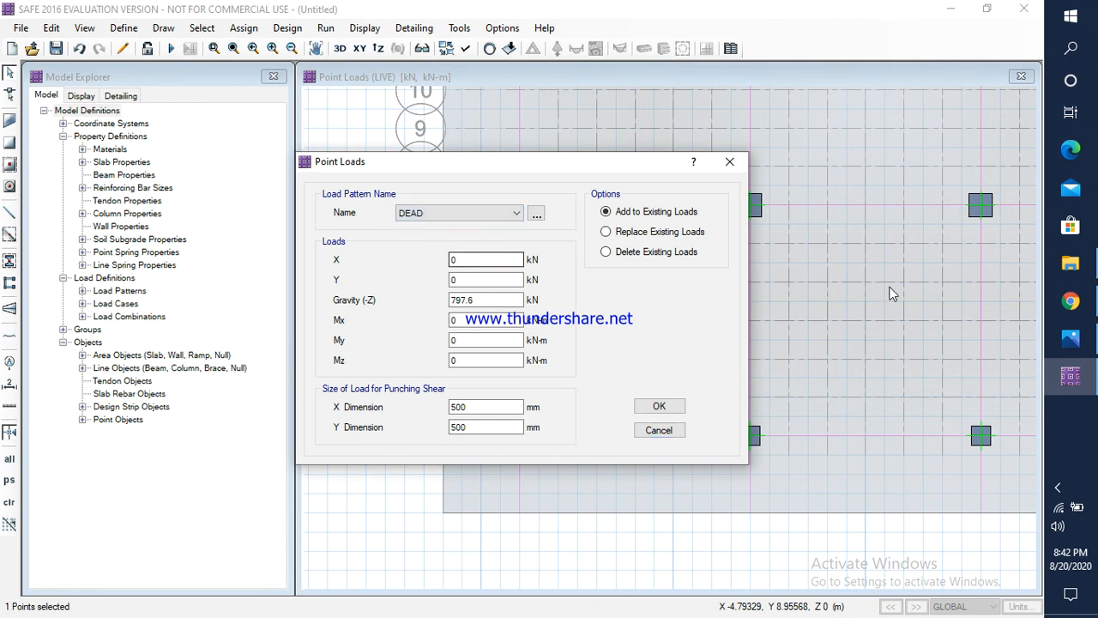
left_click(1071, 340)
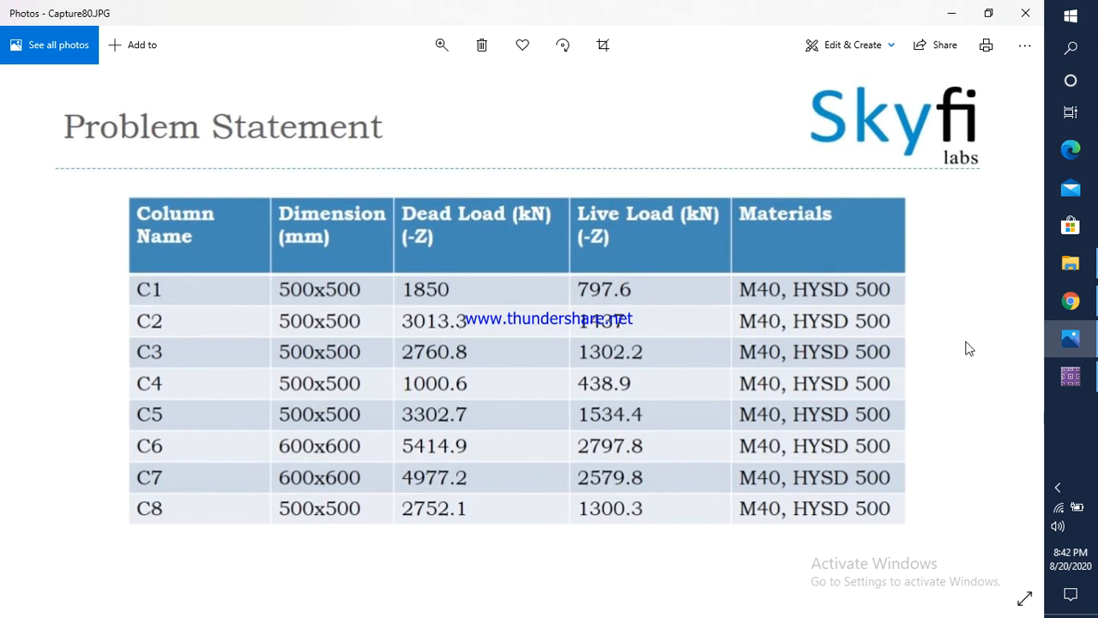
left_click(1070, 376)
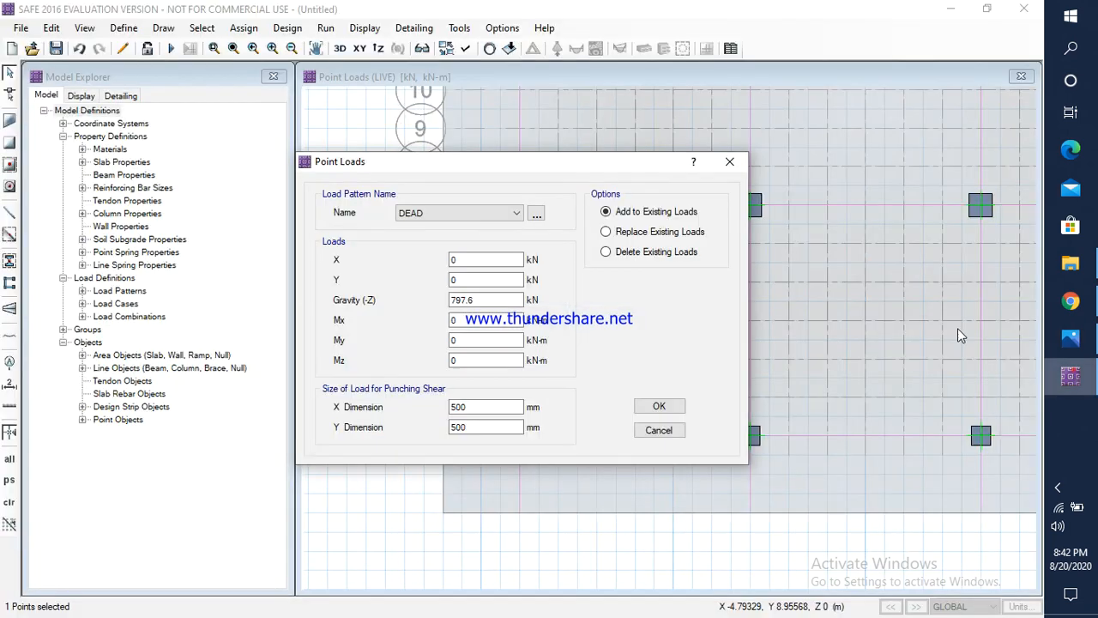
double_click(492, 299)
type("301")
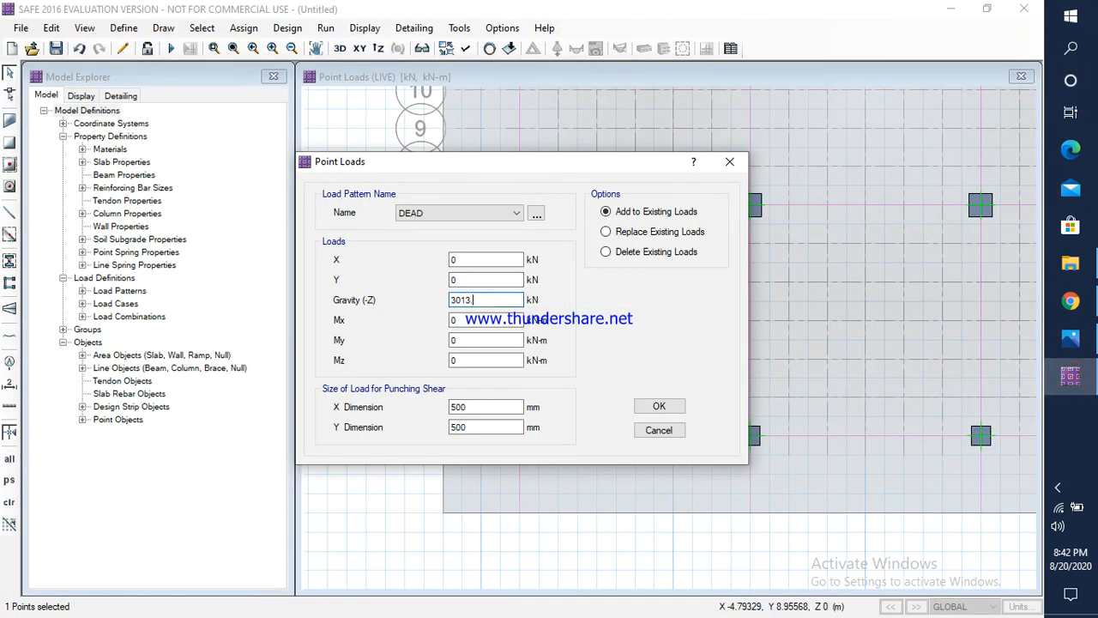
type("3.3")
left_click(659, 406)
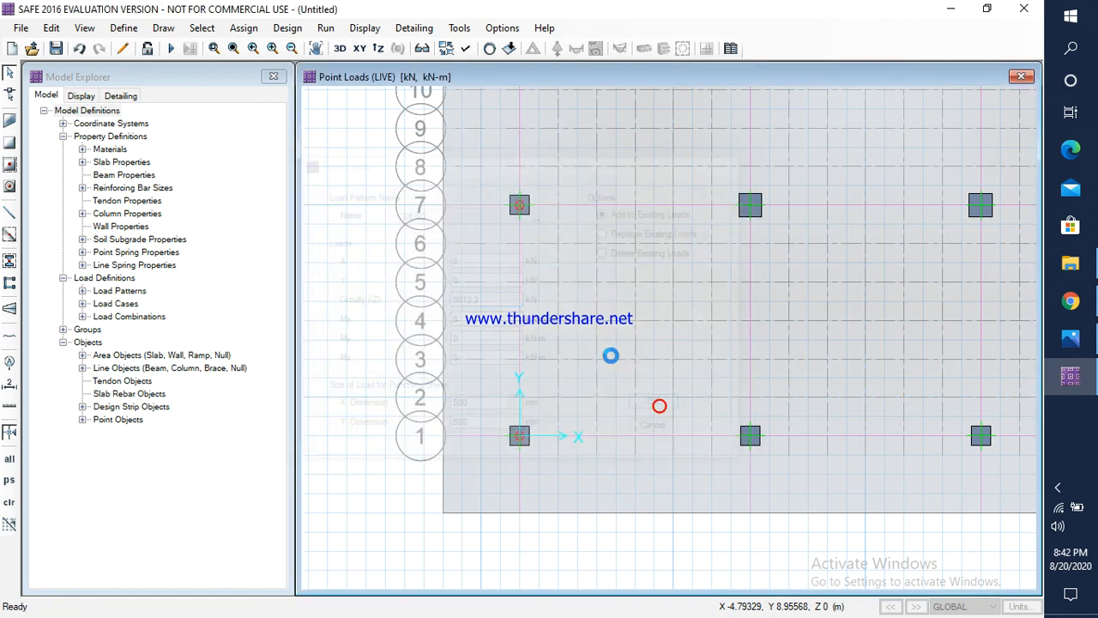
Step: Check column C2's live load in Photos and assign a LIVE gravity load of 1437 kN to the column point at A-7 in SAFE
left_click(519, 211)
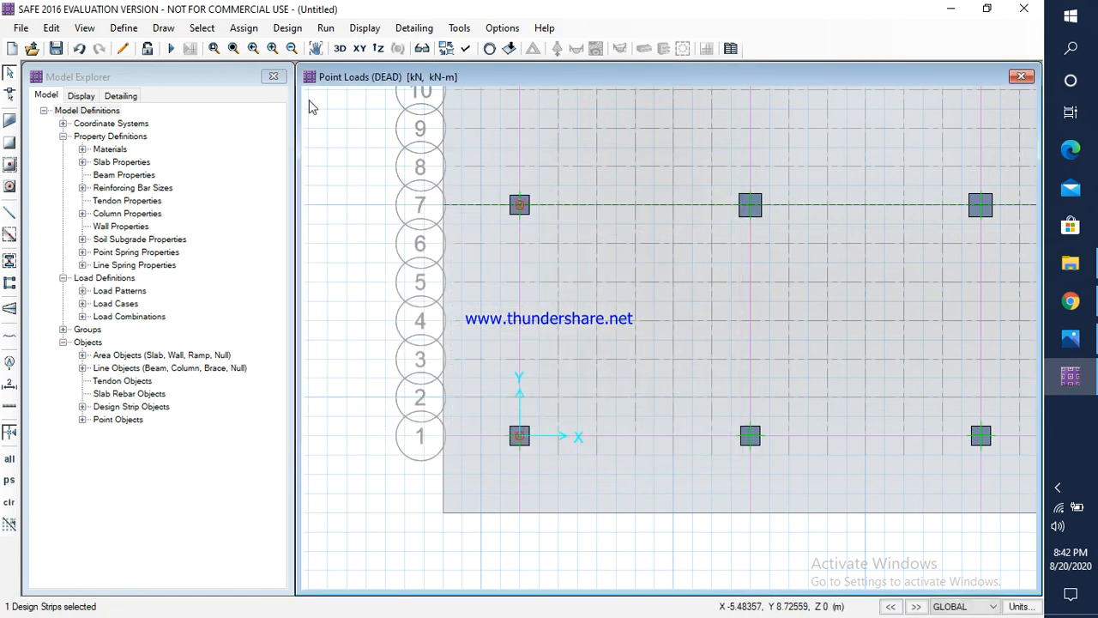
left_click(522, 208)
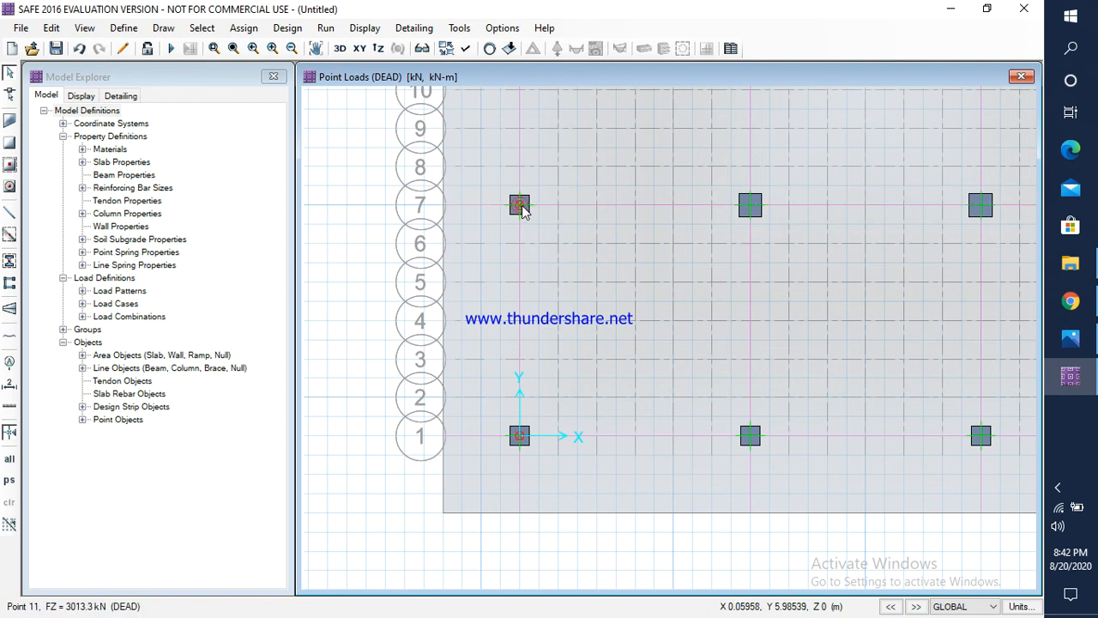
left_click(521, 205)
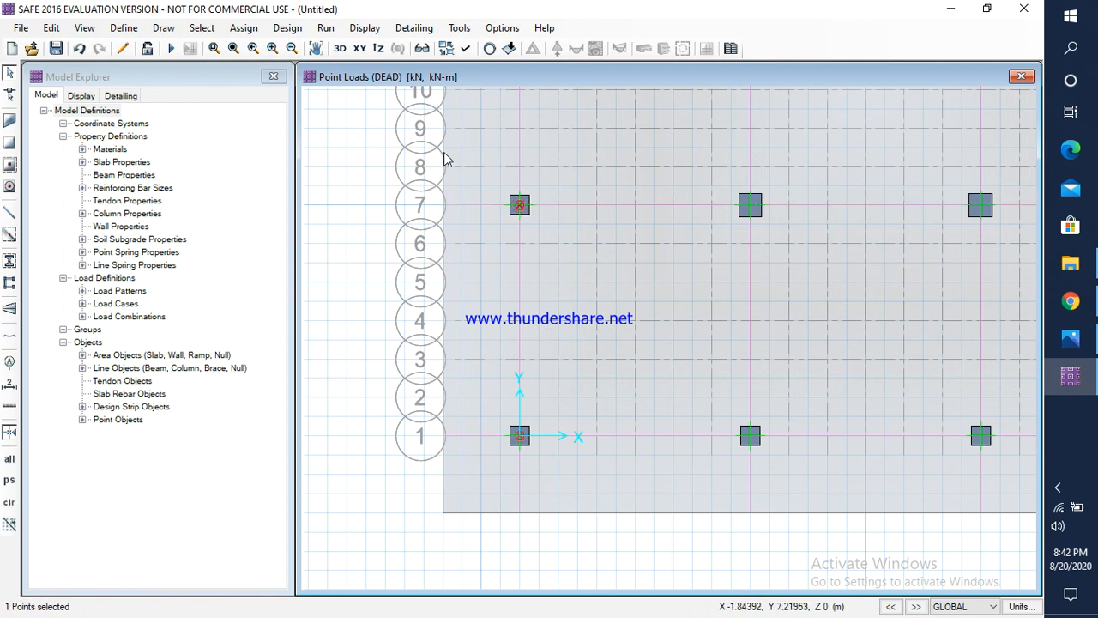
left_click(243, 27)
mouse_move(309, 182)
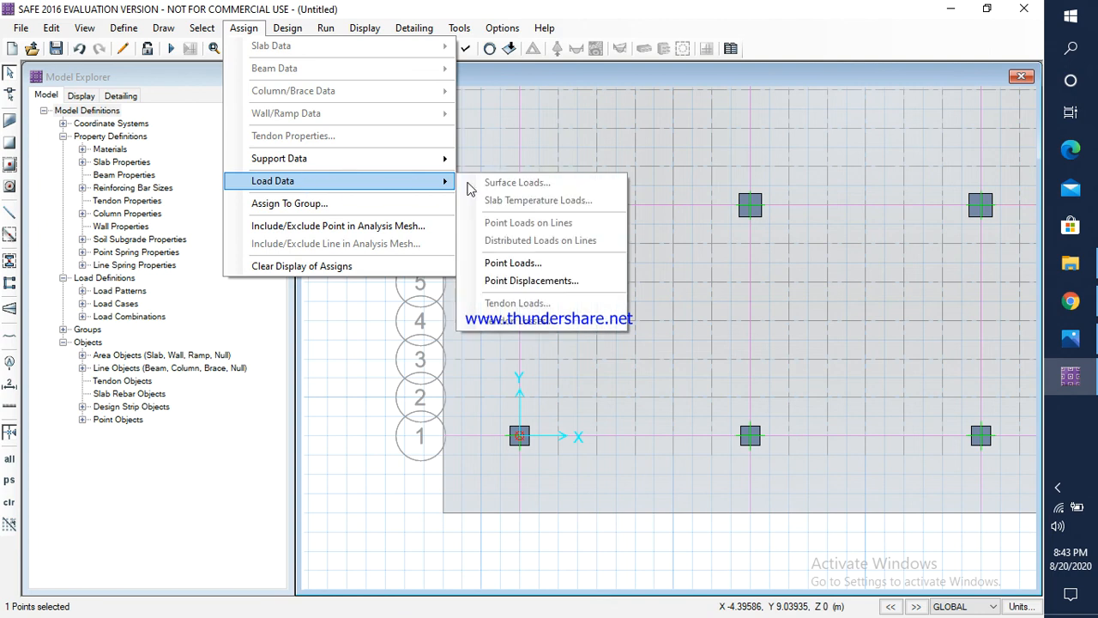
left_click(515, 262)
left_click(459, 214)
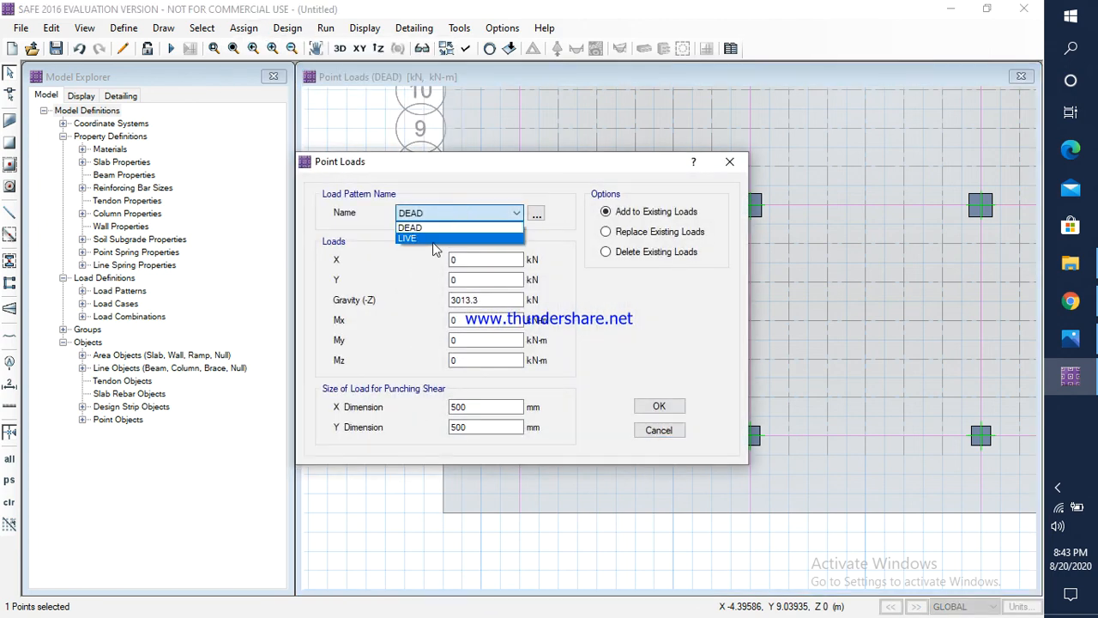
left_click(433, 241)
left_click_drag(493, 300, 439, 300)
left_click(1070, 337)
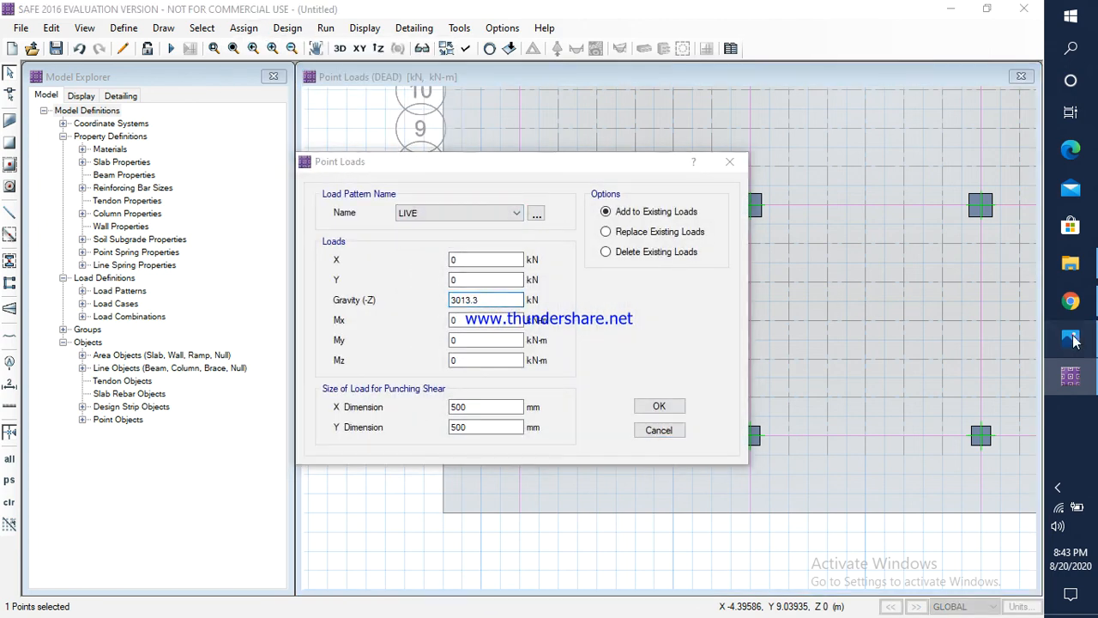
left_click(1070, 375)
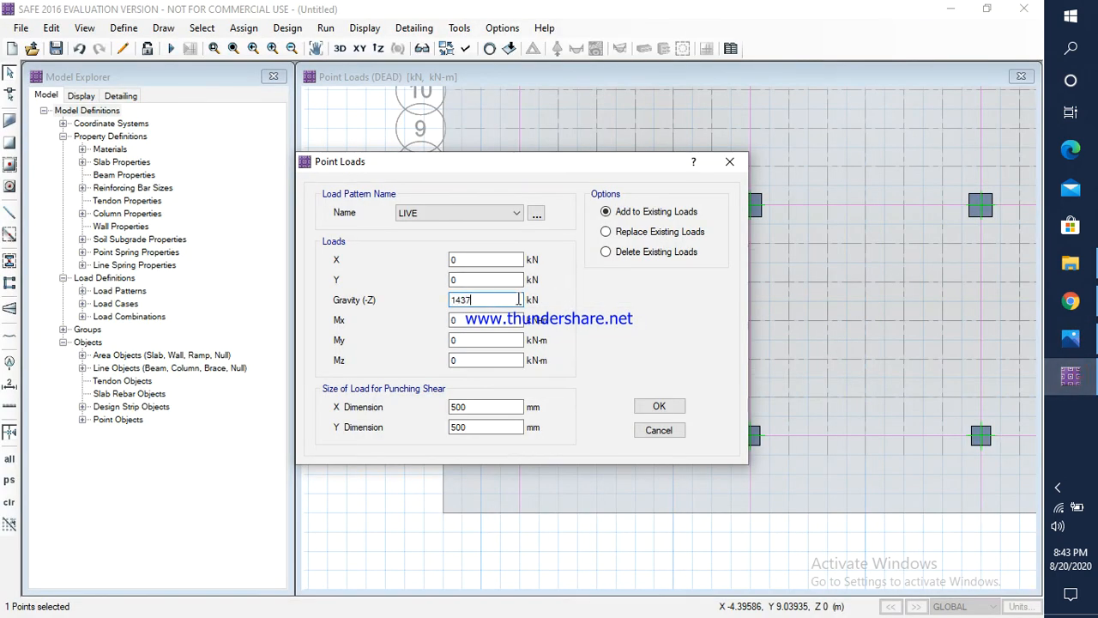
type("1437")
left_click(659, 406)
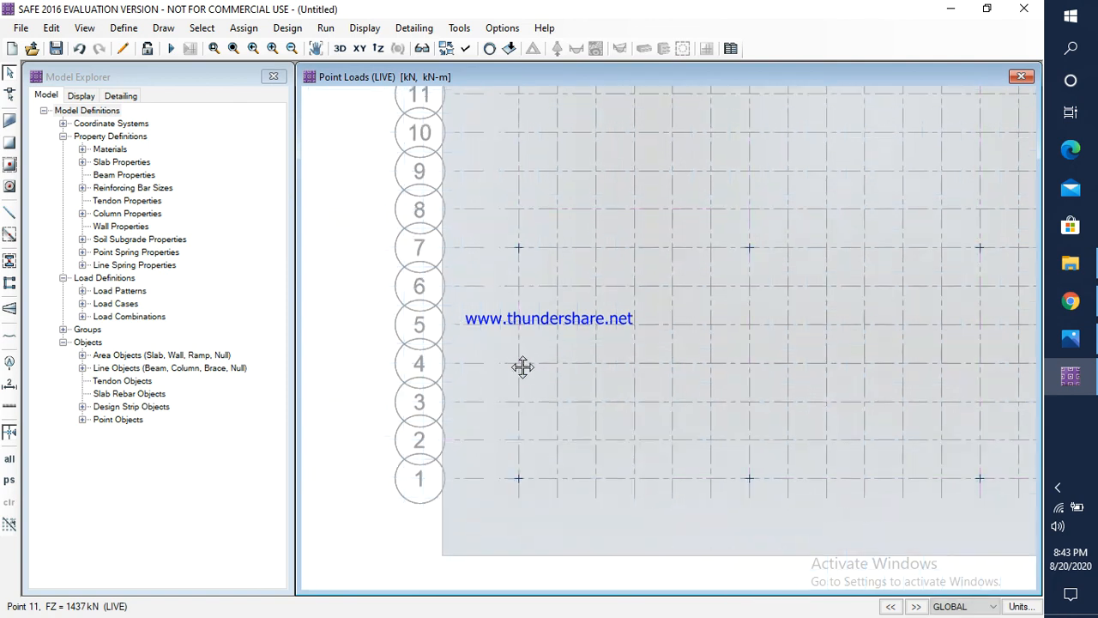
Step: Check column C3's dead load in Photos and assign a DEAD gravity load of 2760.8 kN to the column point at A-13 in SAFE
middle_click_drag(522, 368, 523, 475)
middle_click_drag(513, 270, 482, 354)
scroll(500, 296, "down", 2)
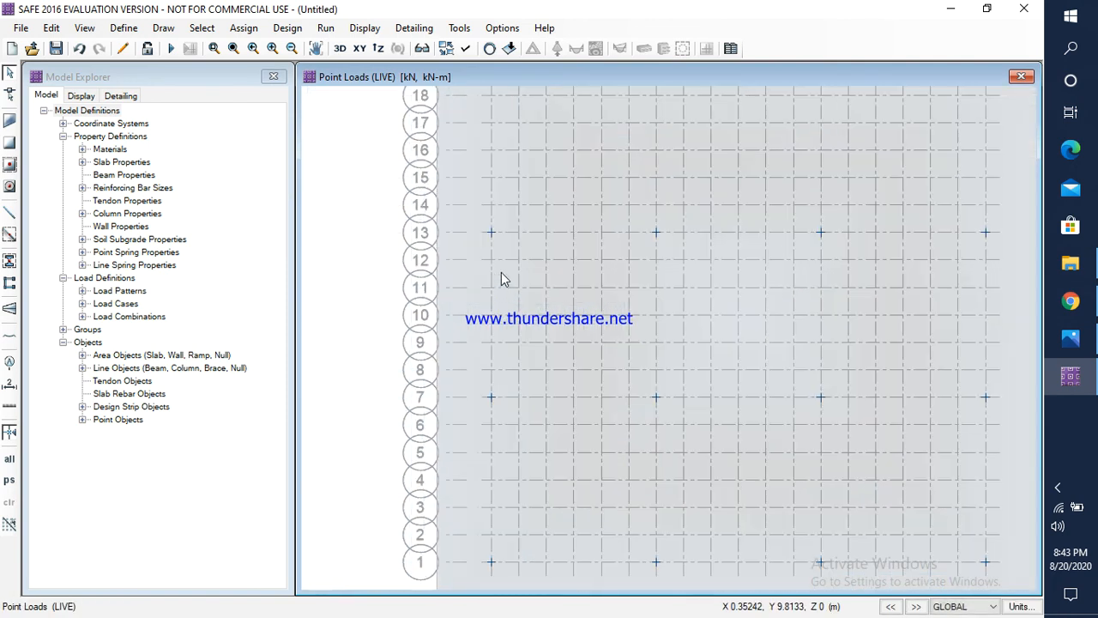
left_click(491, 232)
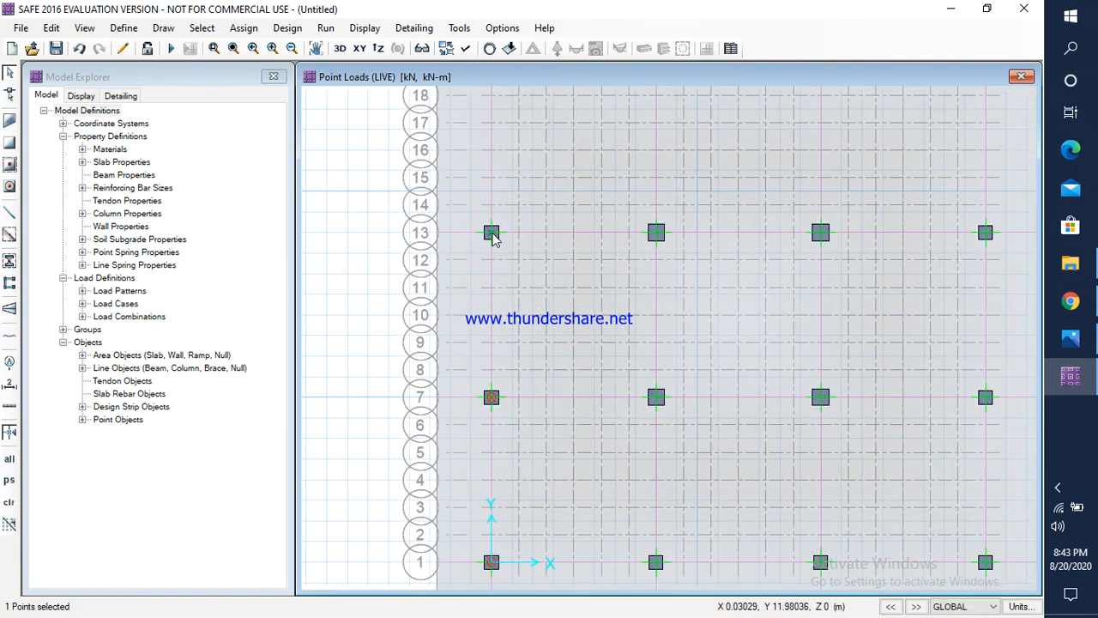
left_click(244, 27)
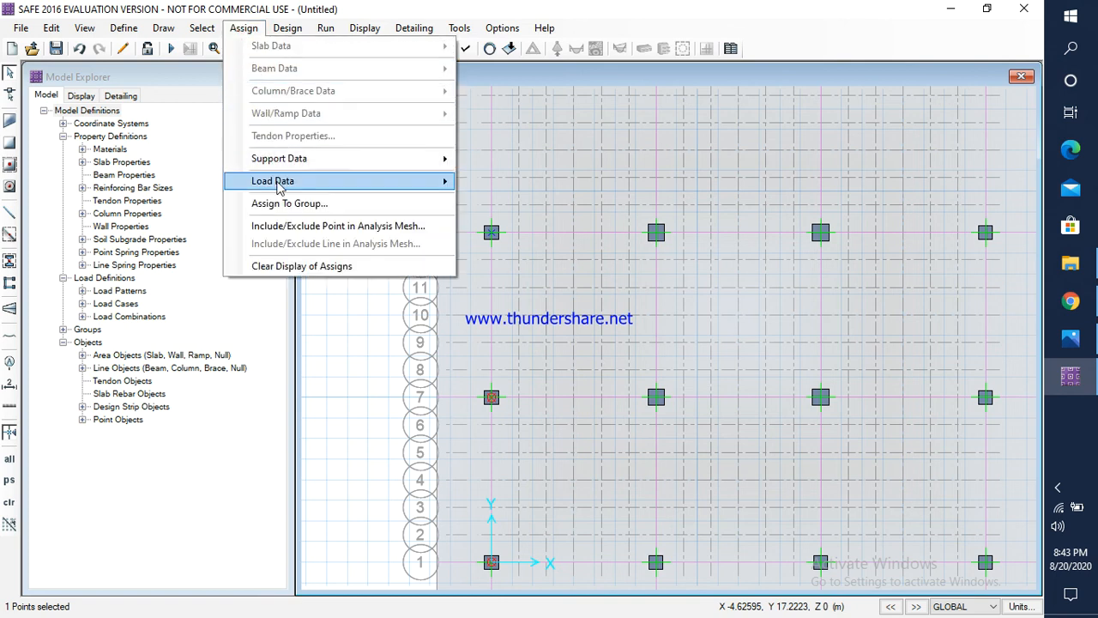
mouse_move(278, 181)
left_click(542, 261)
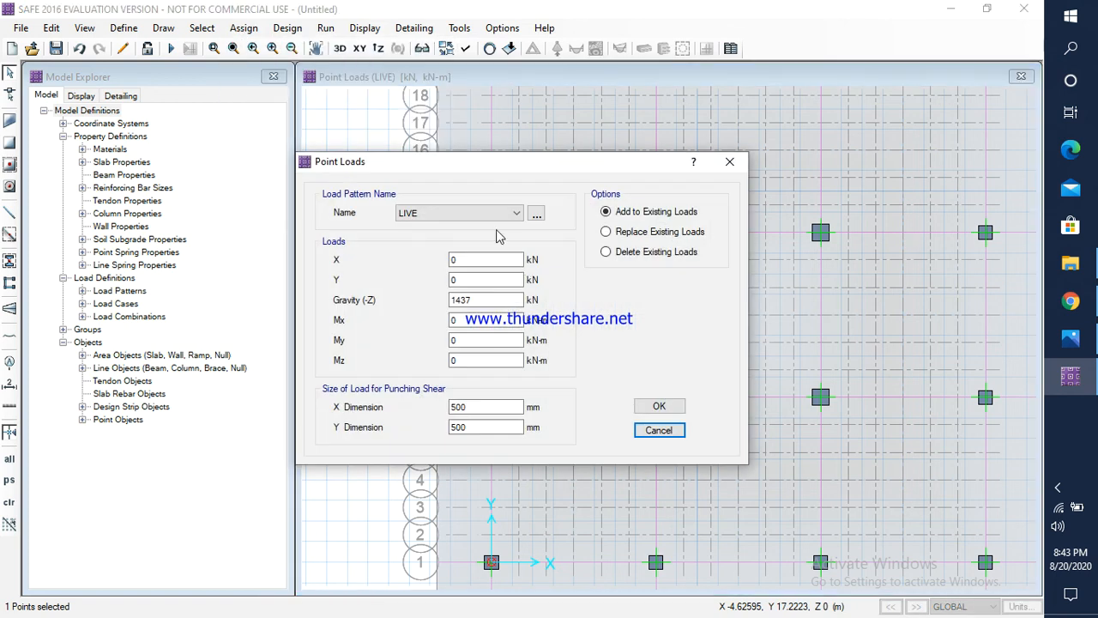
left_click(451, 213)
left_click(416, 229)
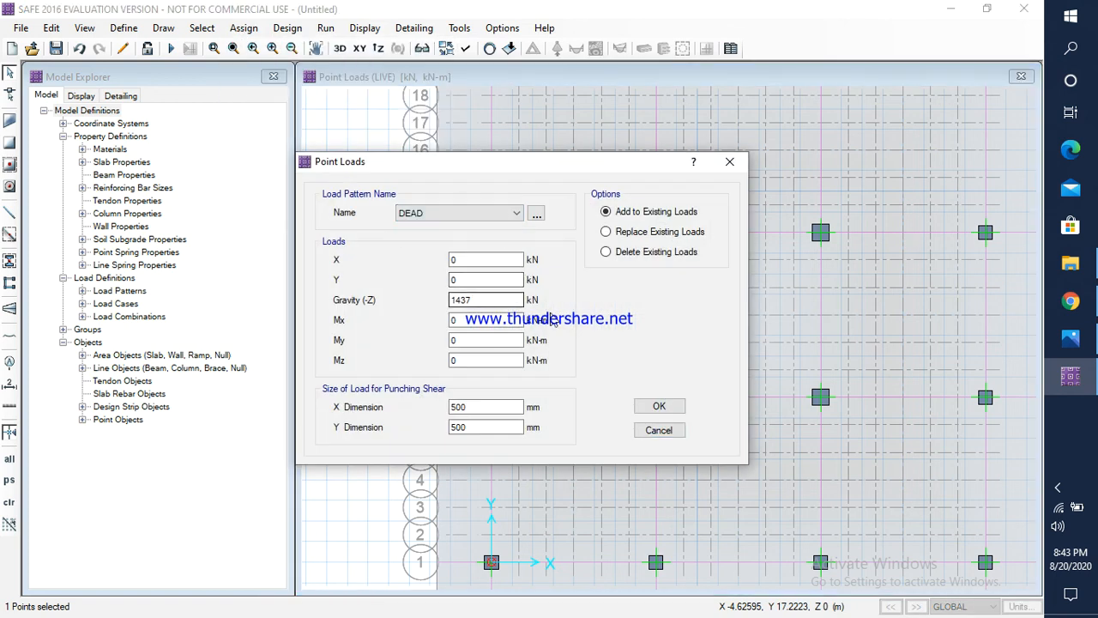
left_click(1070, 339)
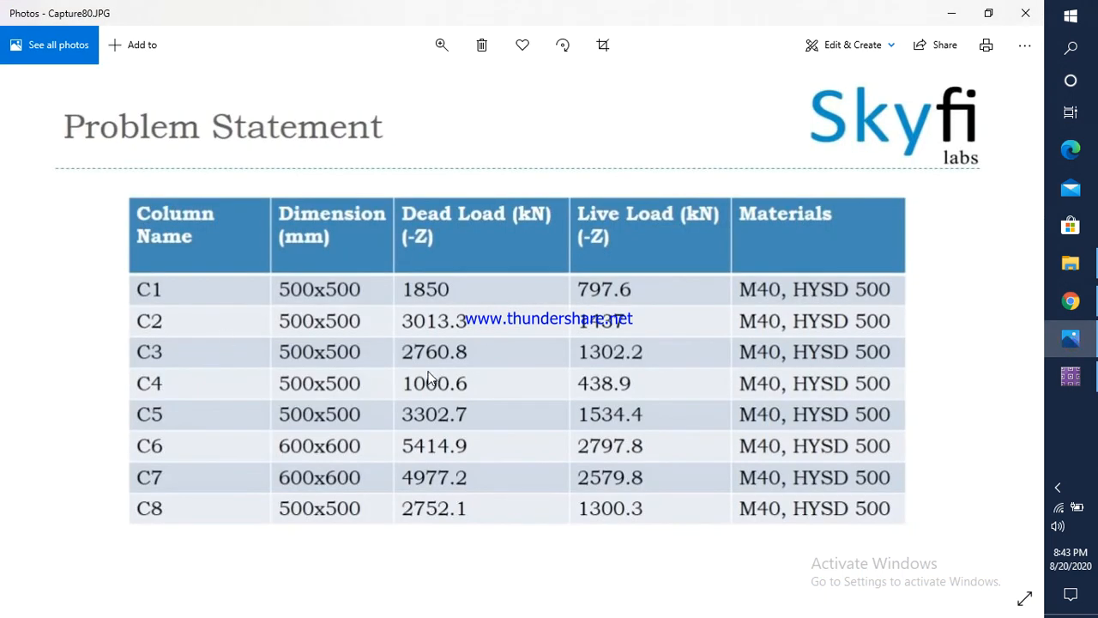
left_click(1071, 375)
left_click_drag(519, 299, 450, 301)
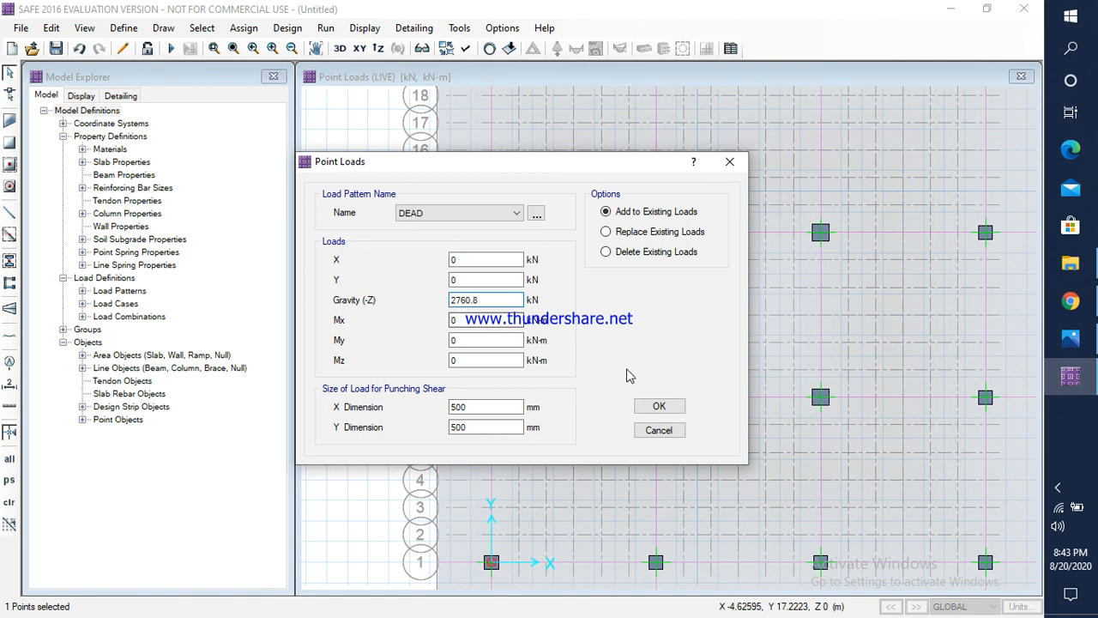
left_click(659, 406)
Step: Check column C3's live load in Photos and assign a LIVE gravity load of 1302.2 kN to the column point at A-13 in SAFE
mouse_move(491, 234)
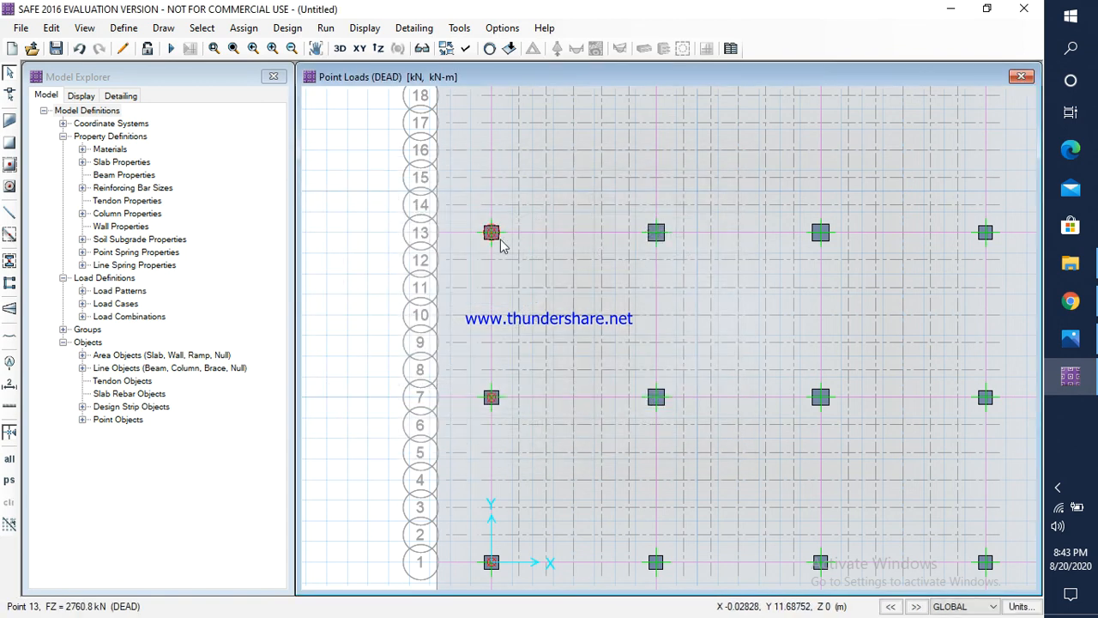
left_click(491, 232)
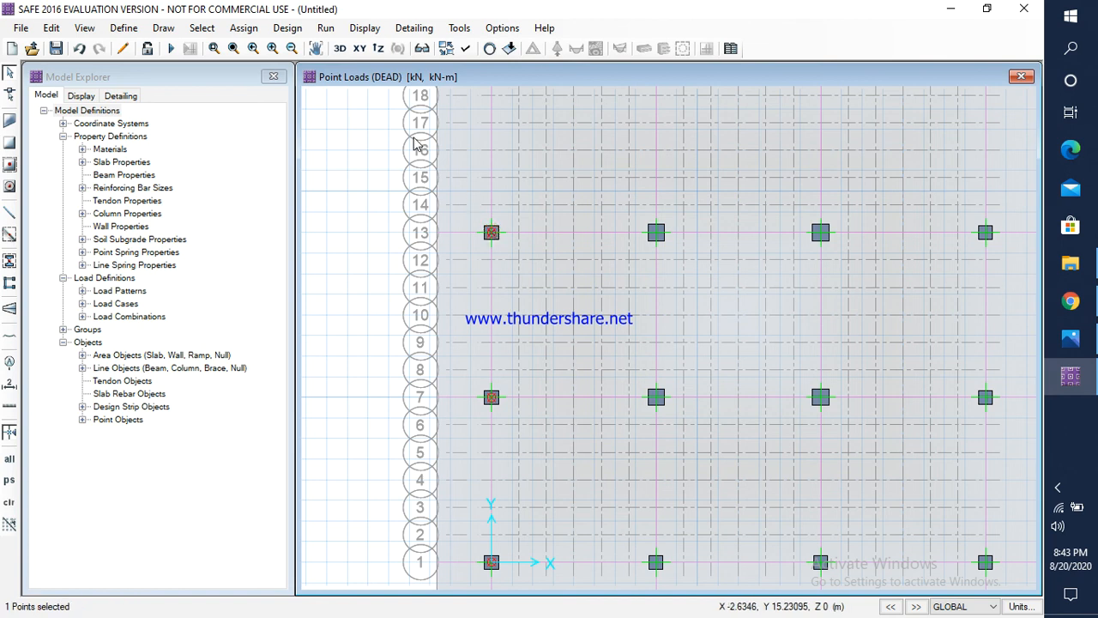
left_click(243, 28)
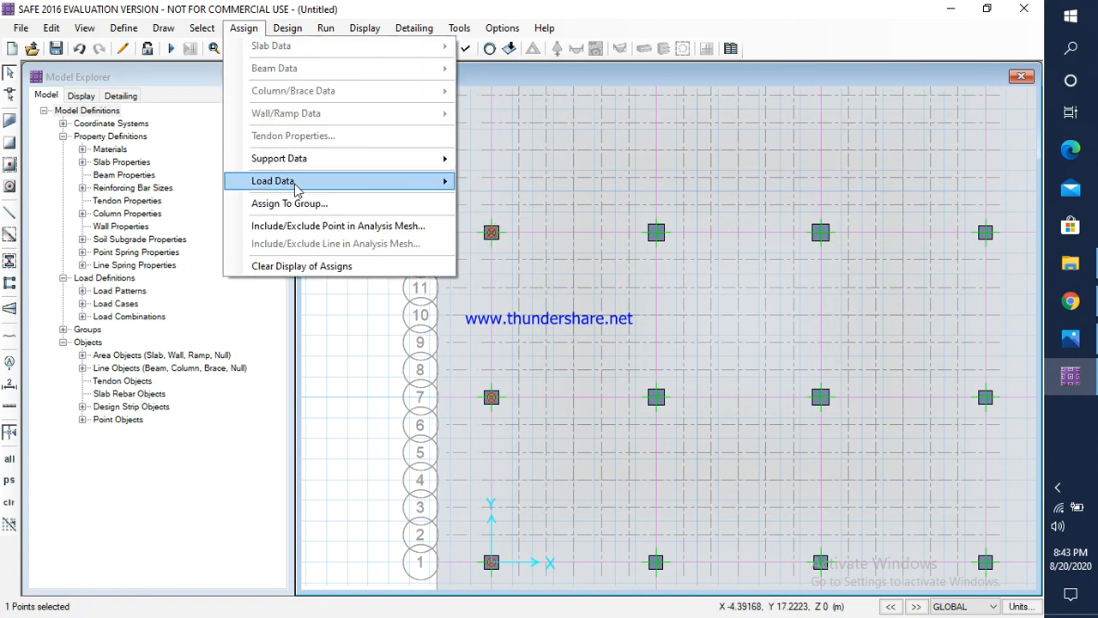
mouse_move(283, 181)
left_click(532, 263)
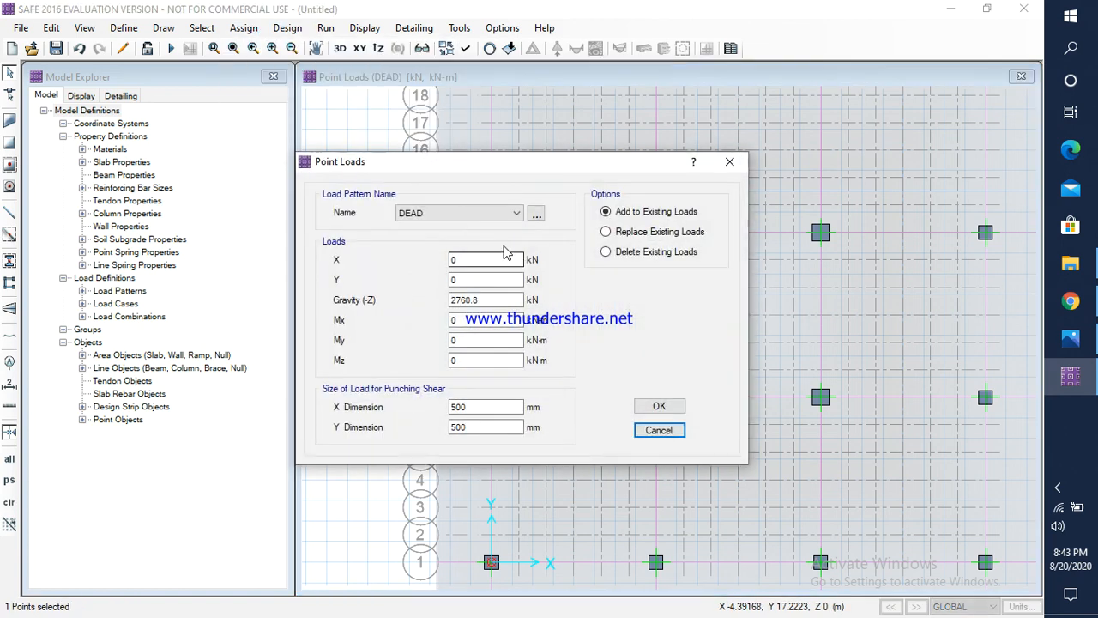
left_click(515, 213)
left_click(429, 240)
left_click_drag(482, 301, 444, 302)
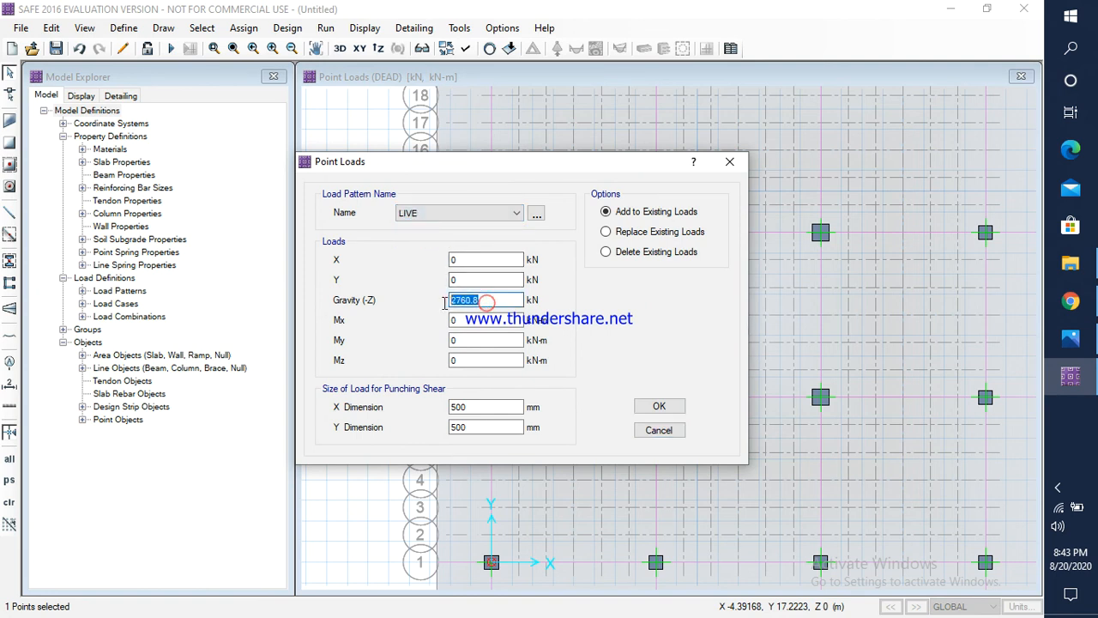
left_click(1071, 339)
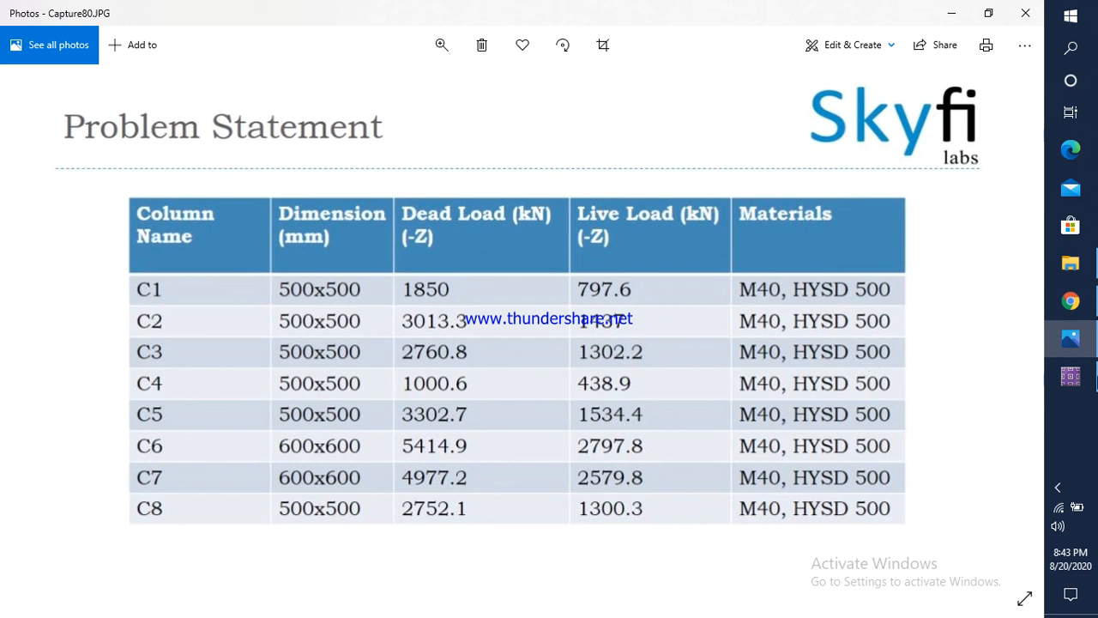
left_click(1070, 375)
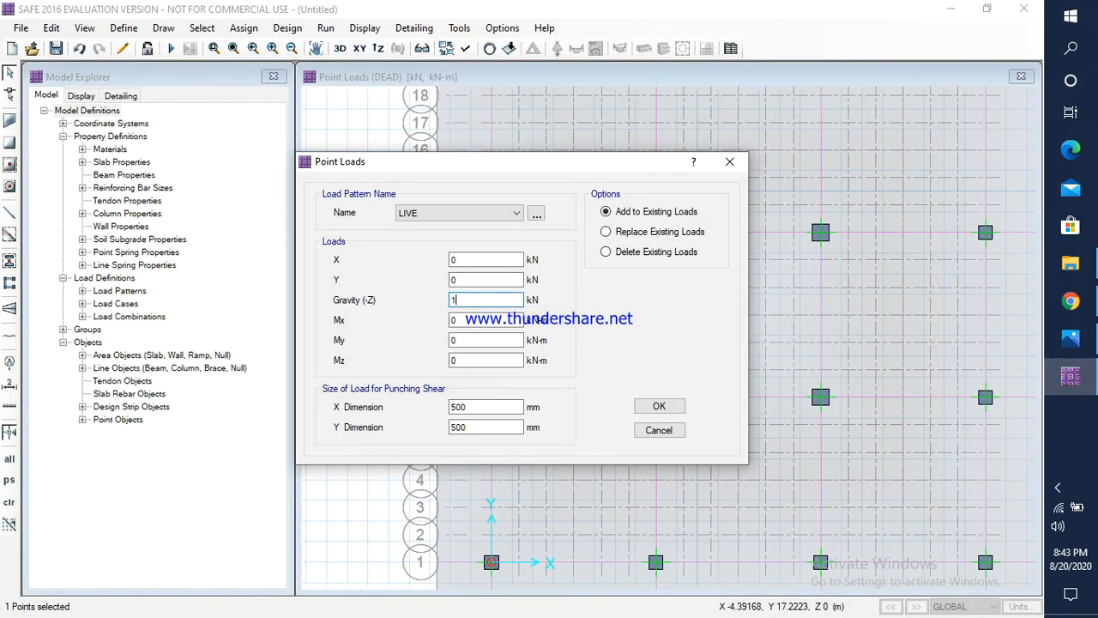
left_click(661, 405)
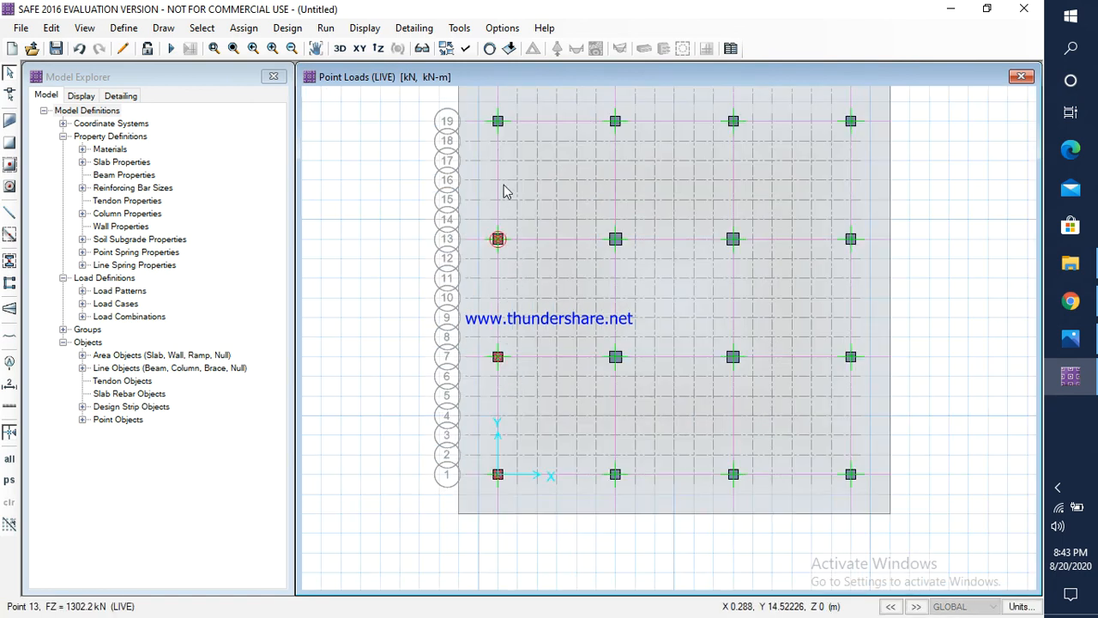
Step: Check column C4's dead load in Photos and assign a DEAD gravity load of 1000.6 kN to the column point at A-19 in SAFE
left_click(499, 124)
left_click(244, 28)
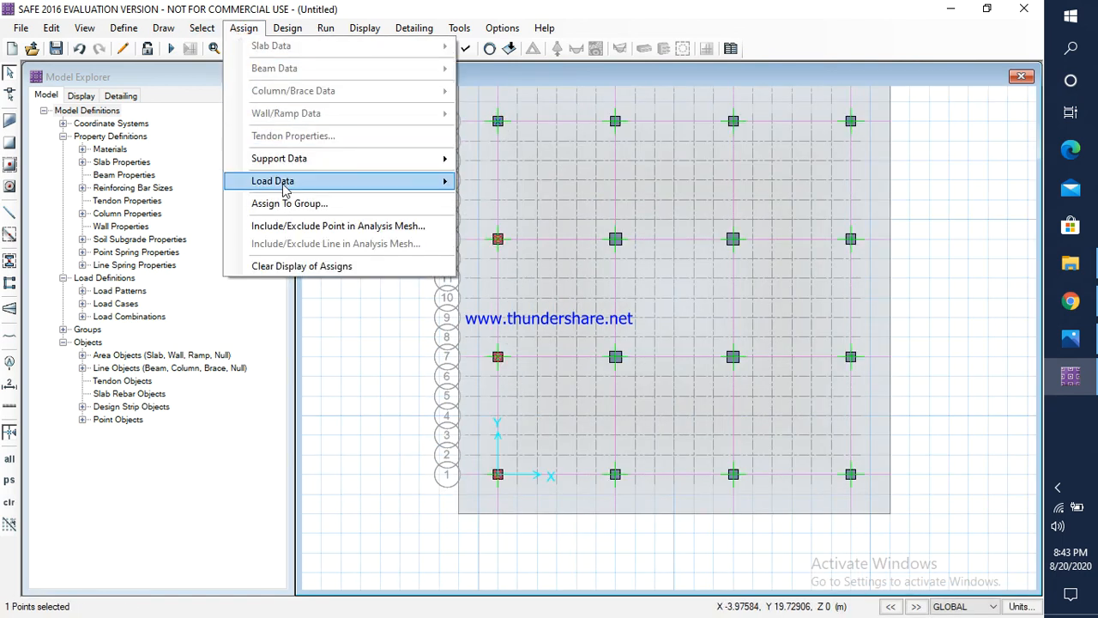
mouse_move(283, 182)
left_click(515, 264)
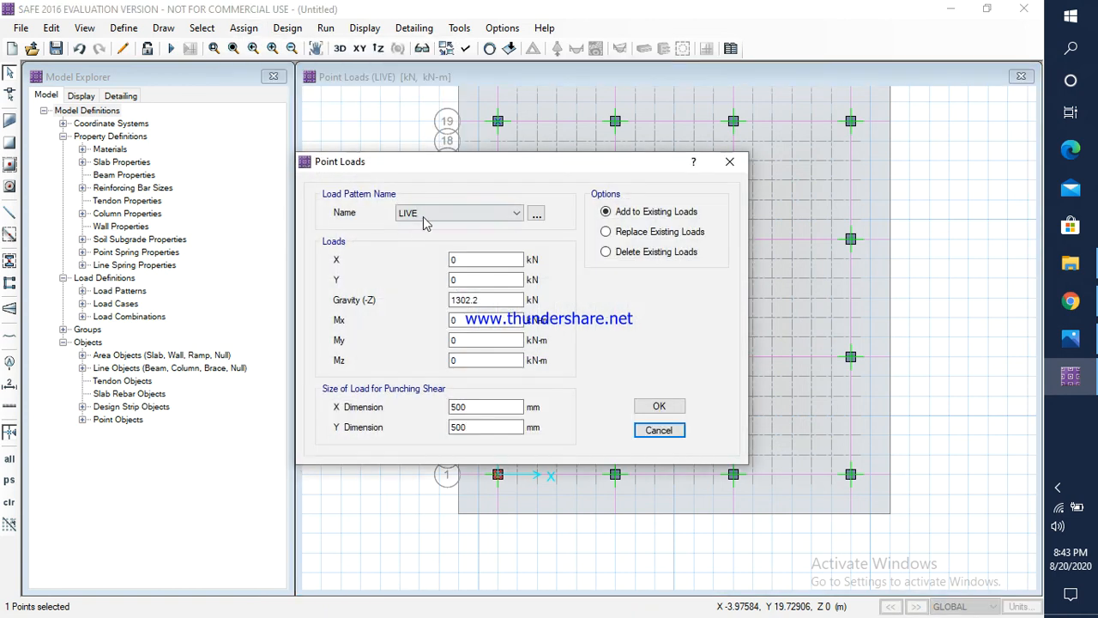
left_click(429, 214)
left_click(429, 227)
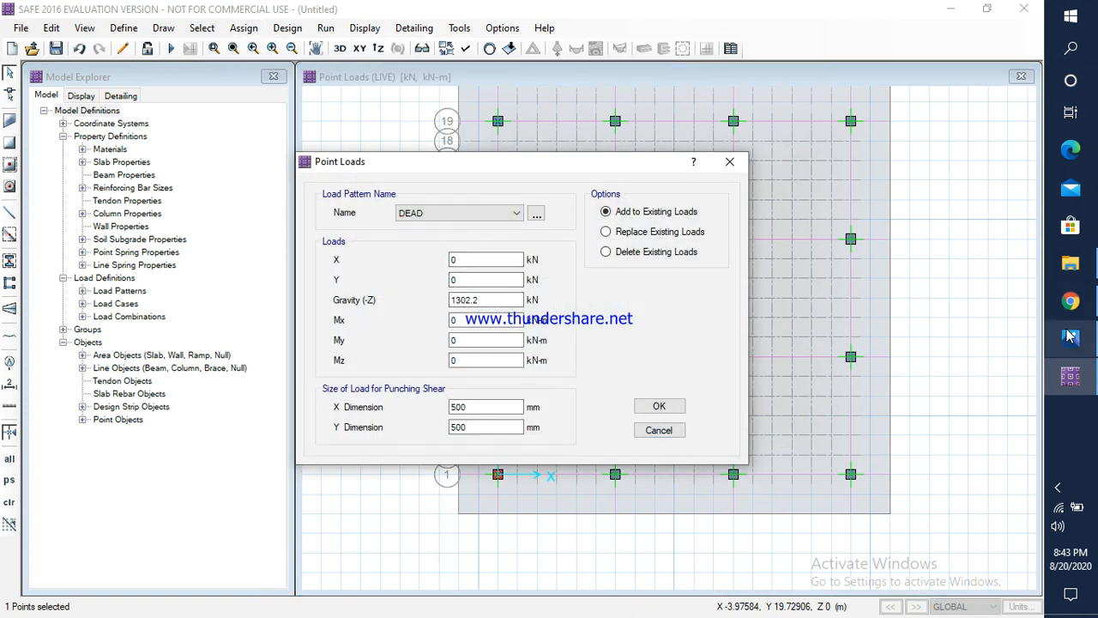
left_click(1070, 336)
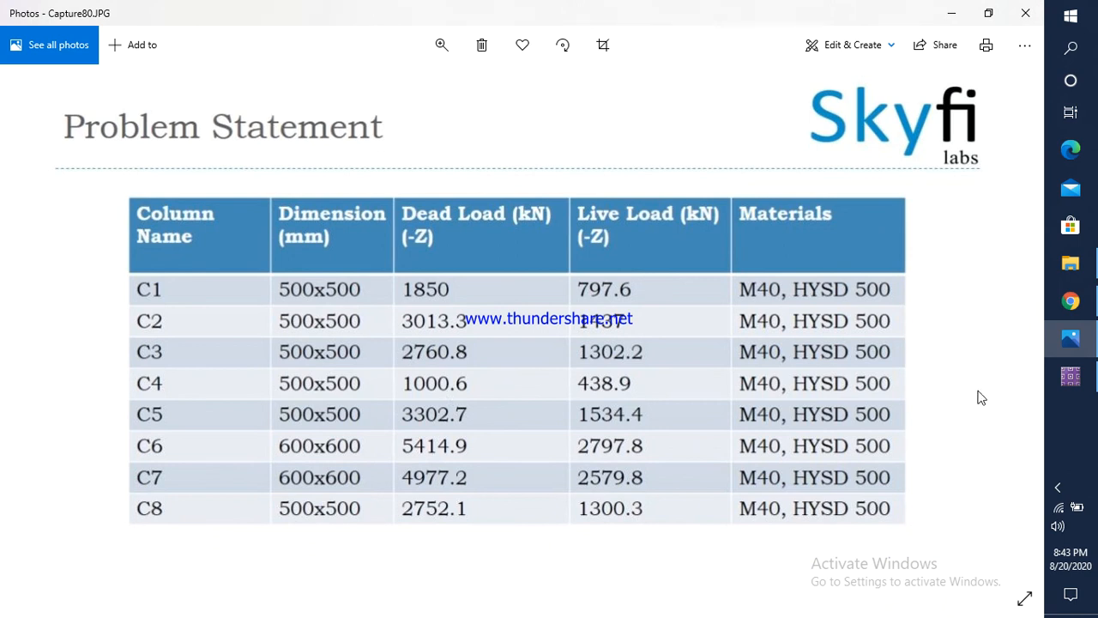
left_click(1070, 376)
left_click_drag(487, 302, 445, 305)
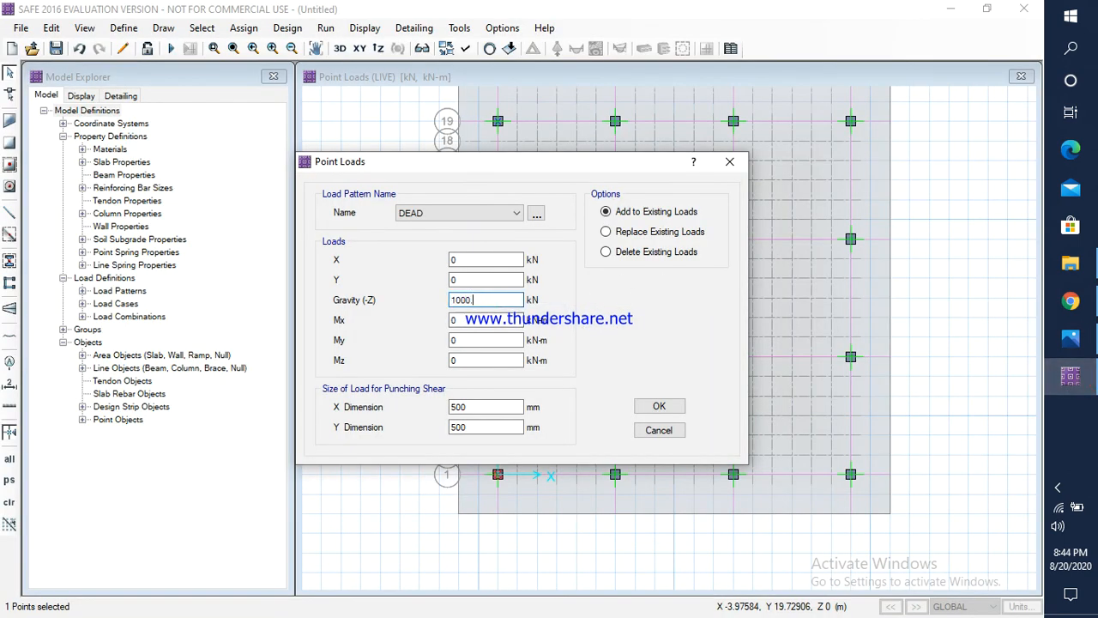
type("1000")
left_click(659, 406)
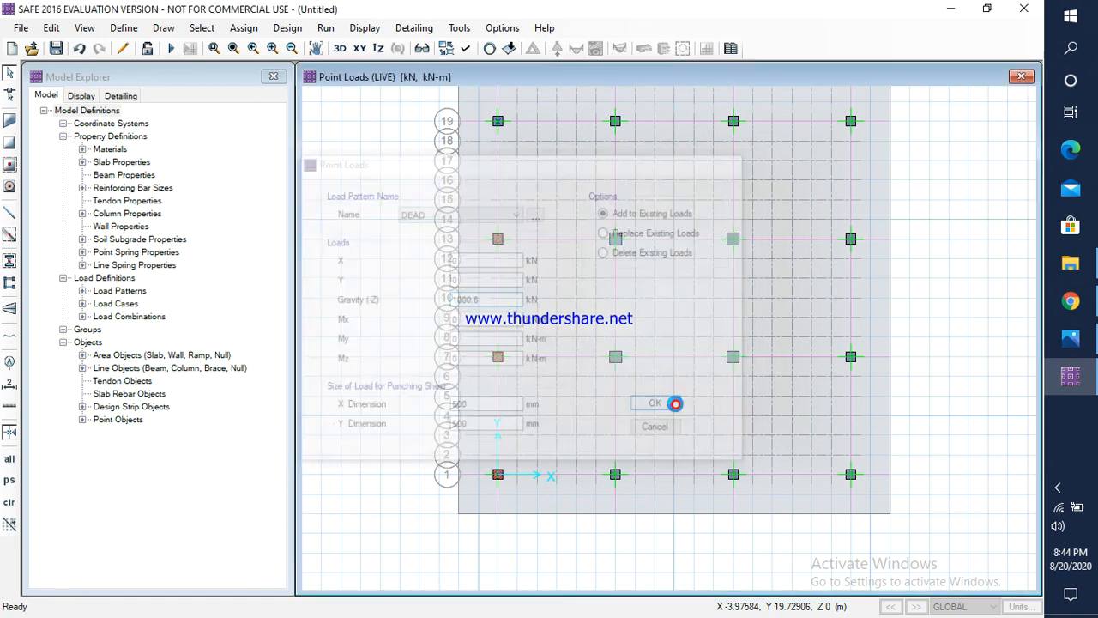
Step: Check column C4's live load in Photos and assign a LIVE gravity load of 438.9 kN to the column point at A-19 in SAFE
left_click(497, 121)
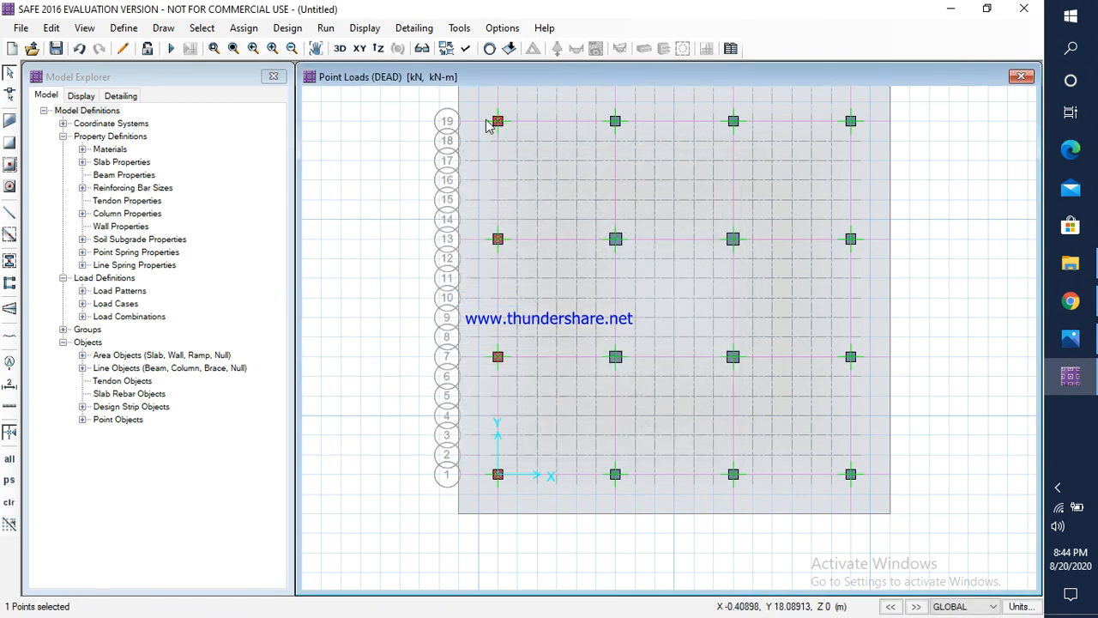
left_click(244, 27)
mouse_move(289, 181)
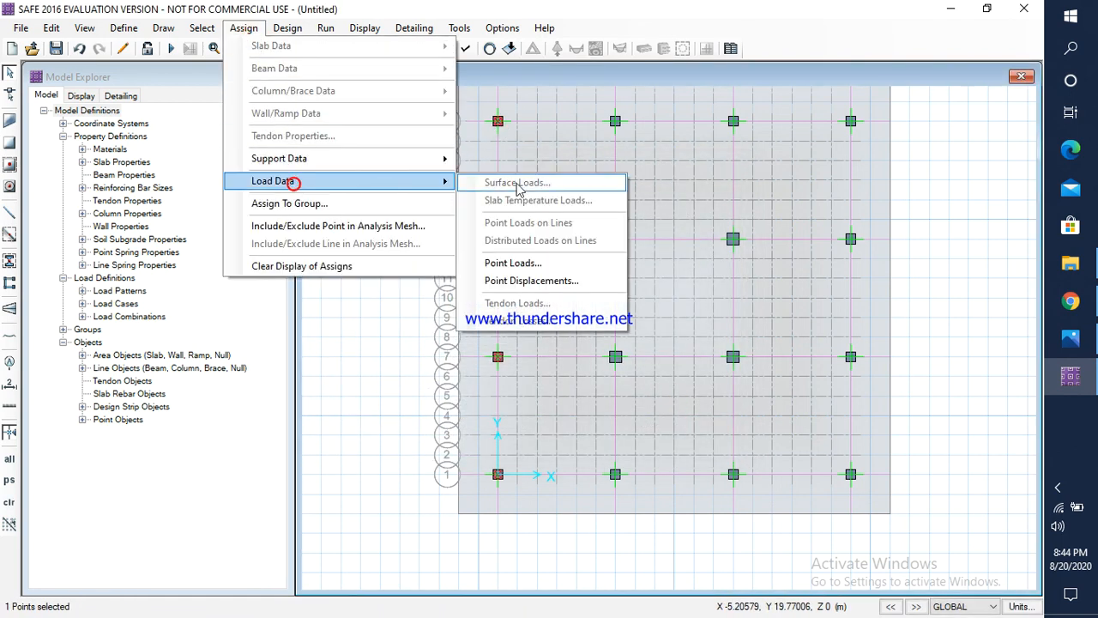
left_click(535, 264)
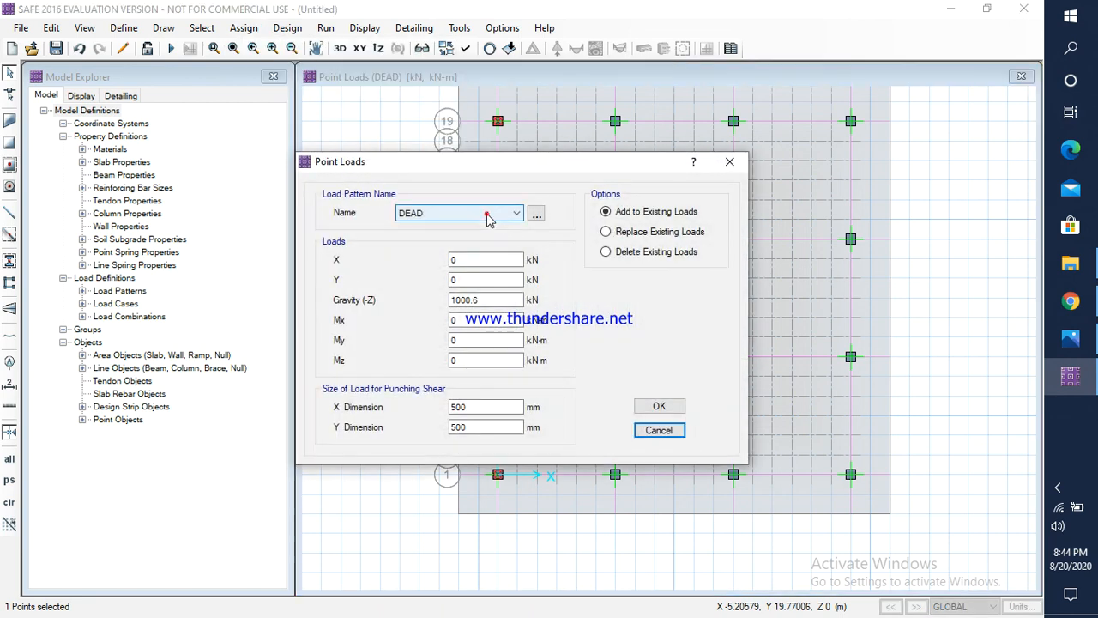
left_click(488, 216)
left_click(406, 240)
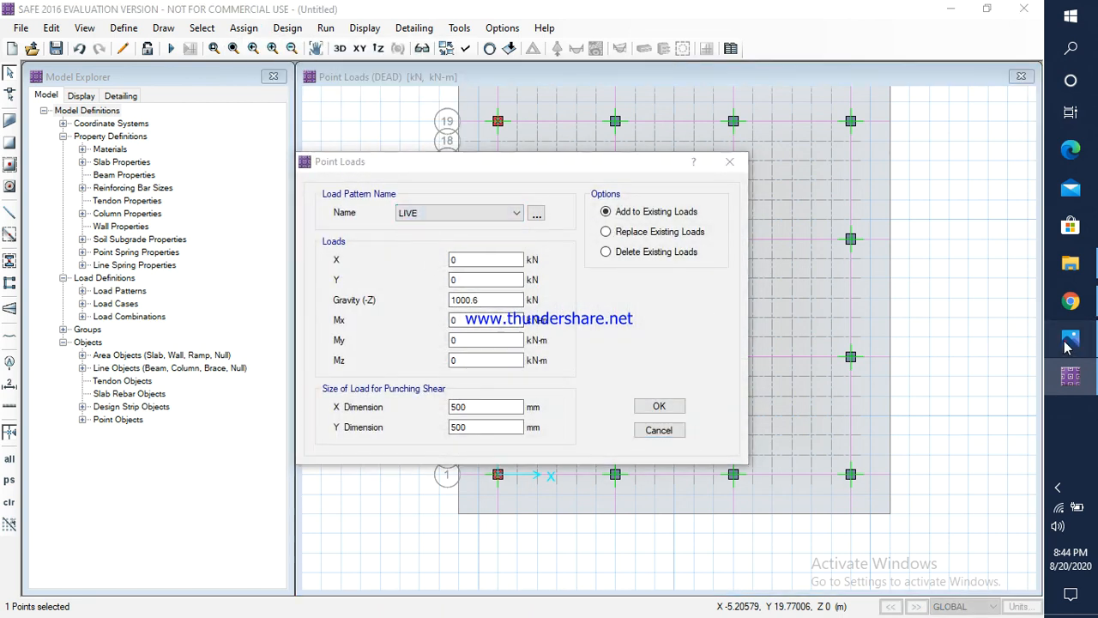
key("alt+Tab")
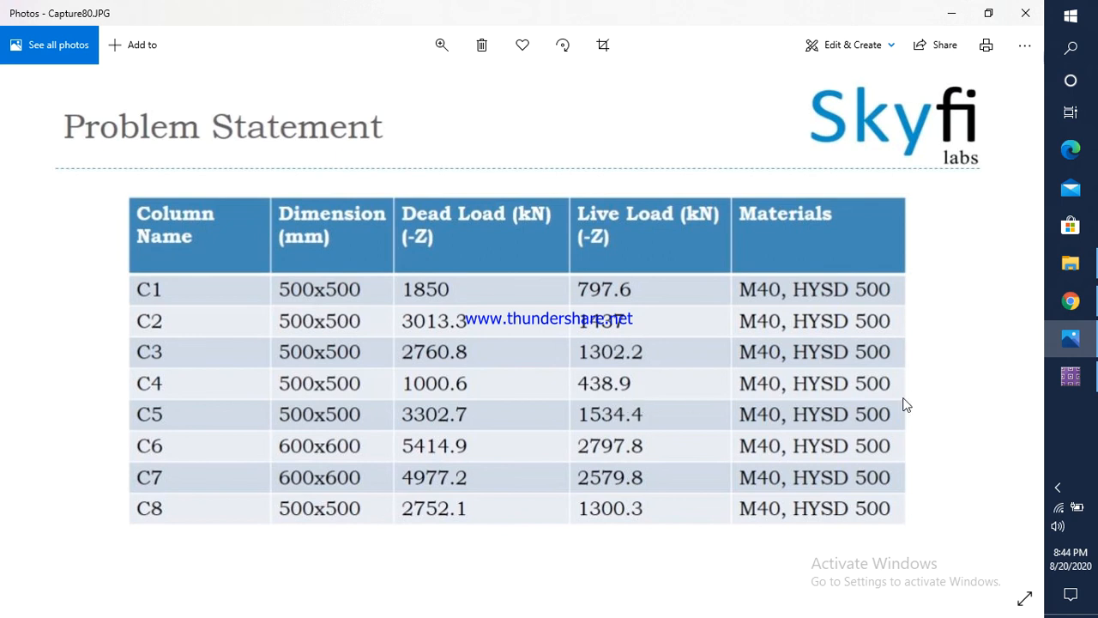
left_click(1071, 382)
left_click_drag(485, 300, 448, 300)
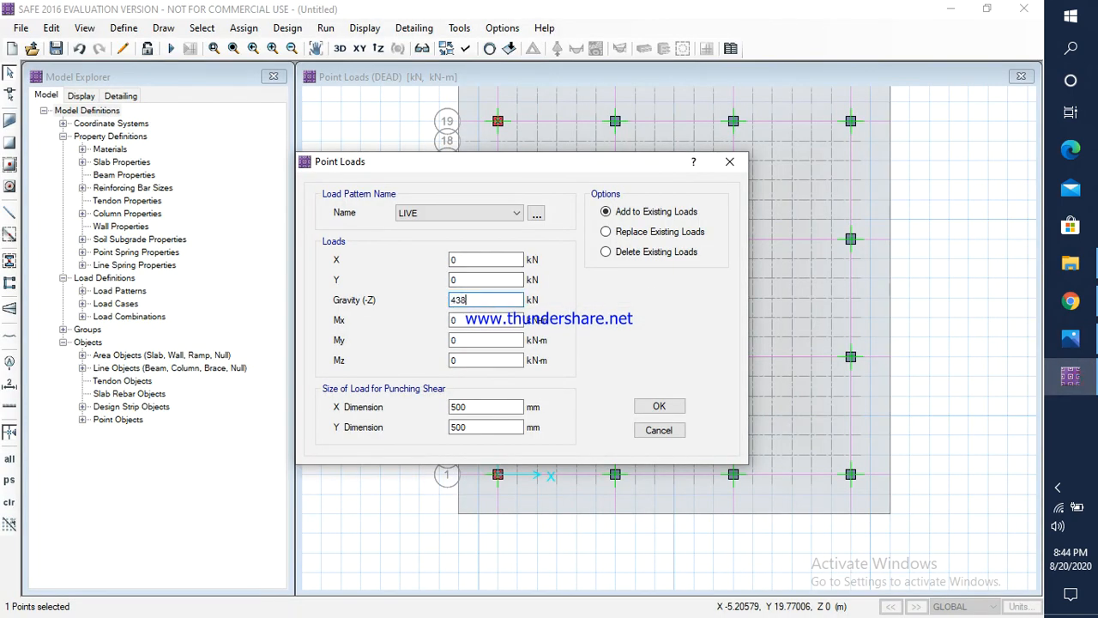
type("438.9")
left_click(661, 403)
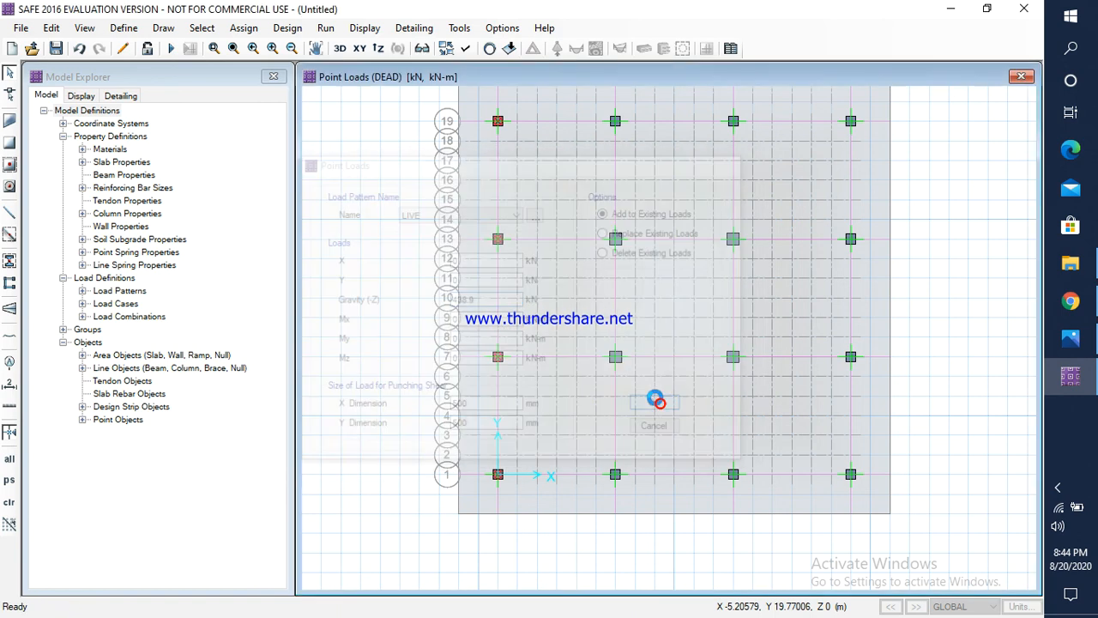
Step: Check column C5's dead load in Photos and assign a DEAD gravity load of 3302.7 kN to the second column point along grid line 1 in SAFE
left_click(615, 477)
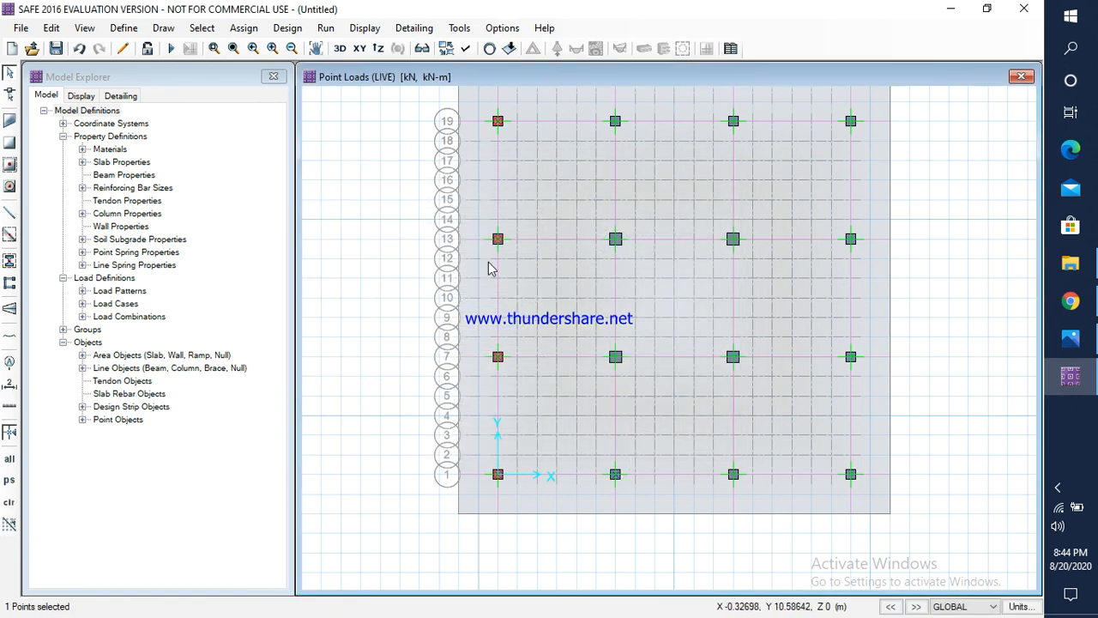
left_click(248, 28)
mouse_move(309, 182)
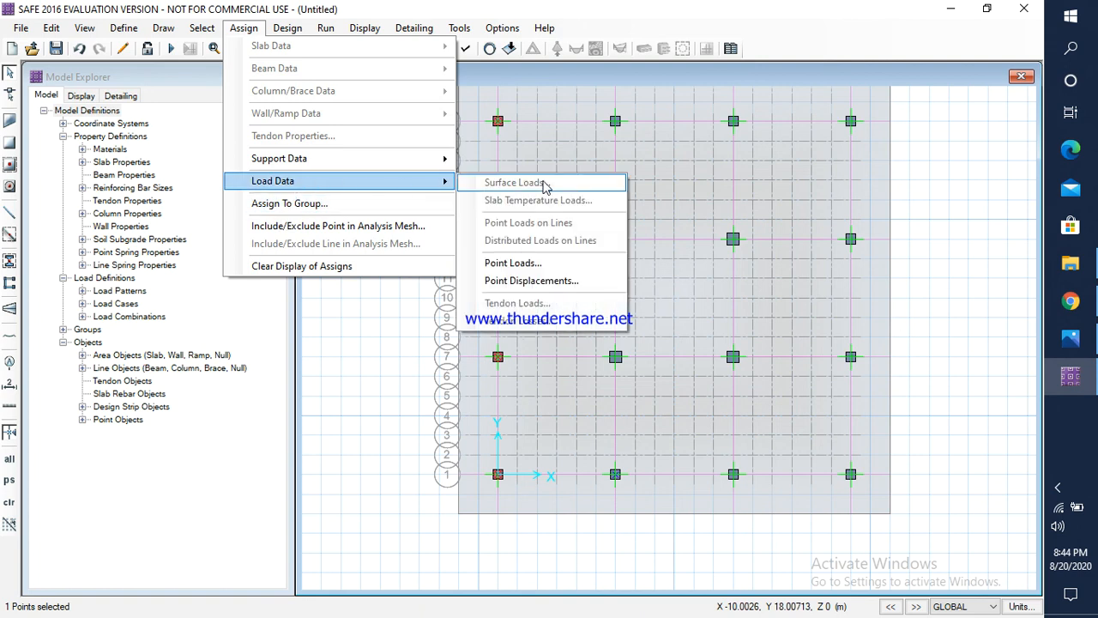
left_click(525, 262)
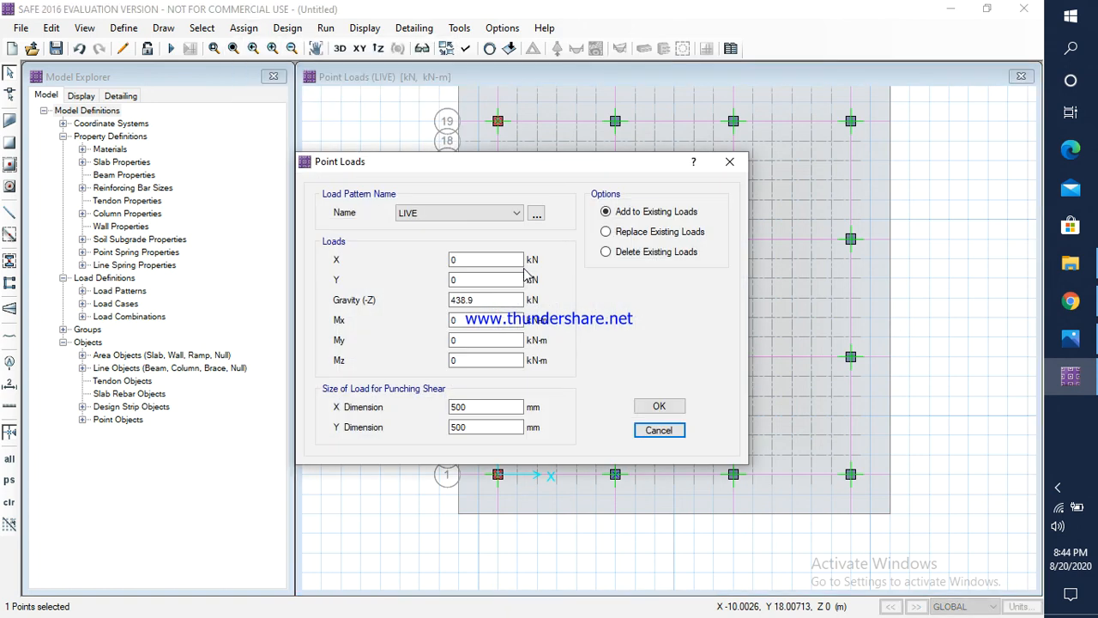
left_click(411, 212)
left_click(423, 227)
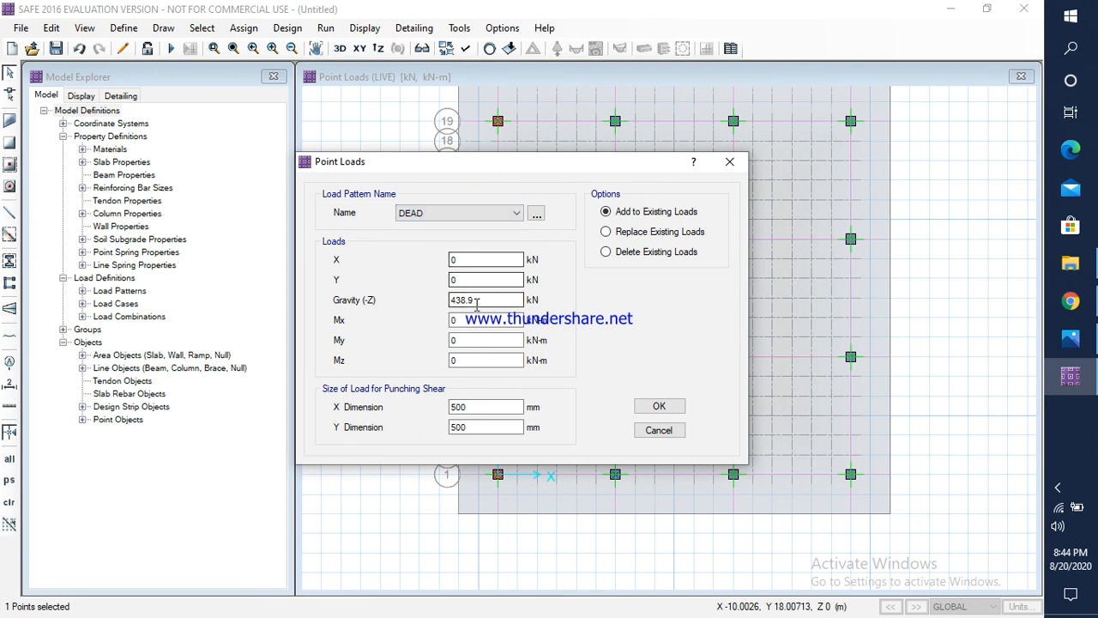
left_click_drag(478, 301, 451, 302)
left_click(1070, 338)
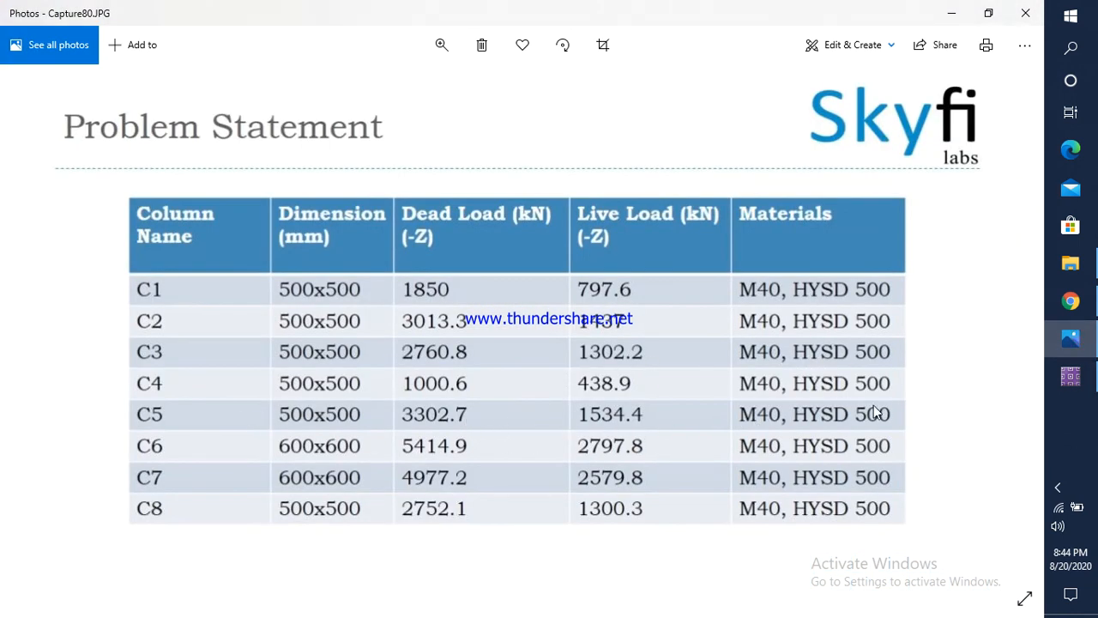
left_click(1070, 378)
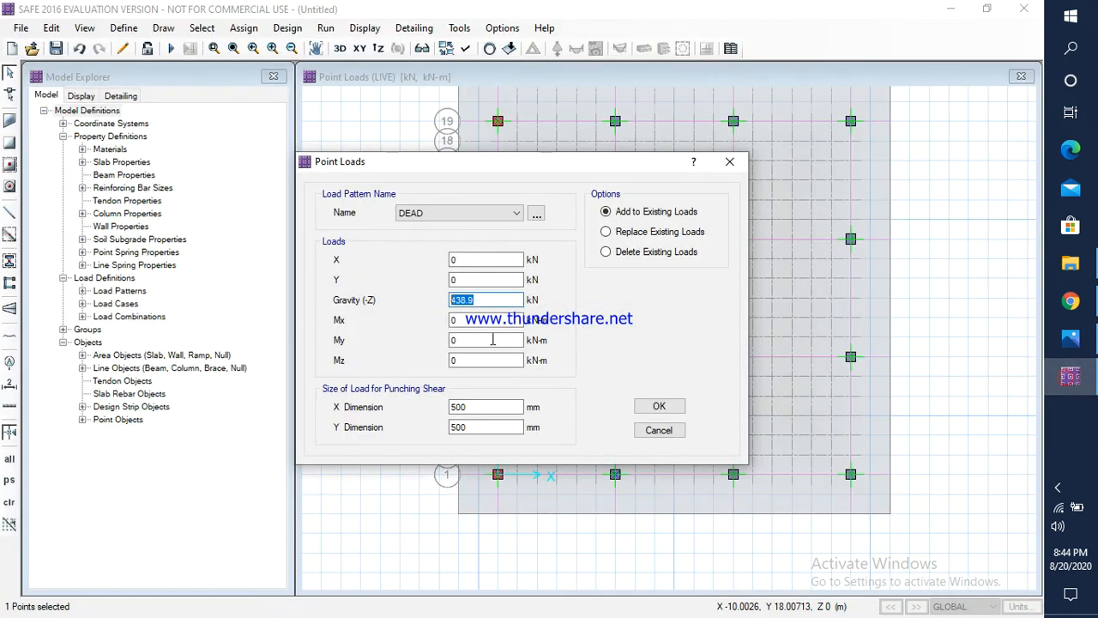
type("3")
type("302.5")
left_click(659, 406)
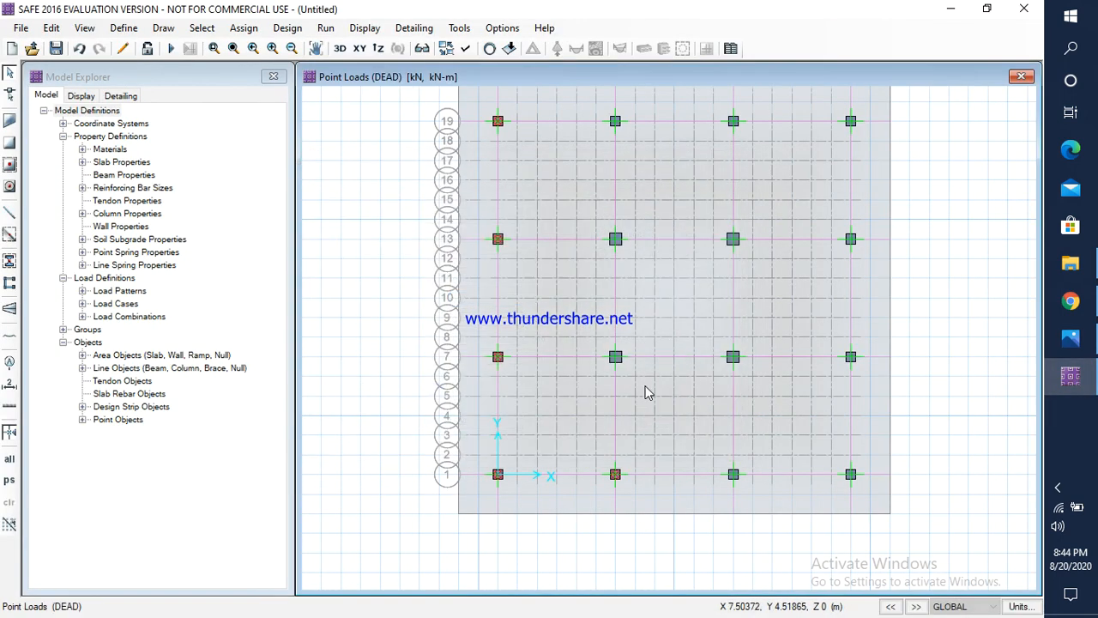
Step: Check column C5's live load in Photos and assign a LIVE gravity load of 1534.4 kN to the second column point along grid line 1
left_click(615, 474)
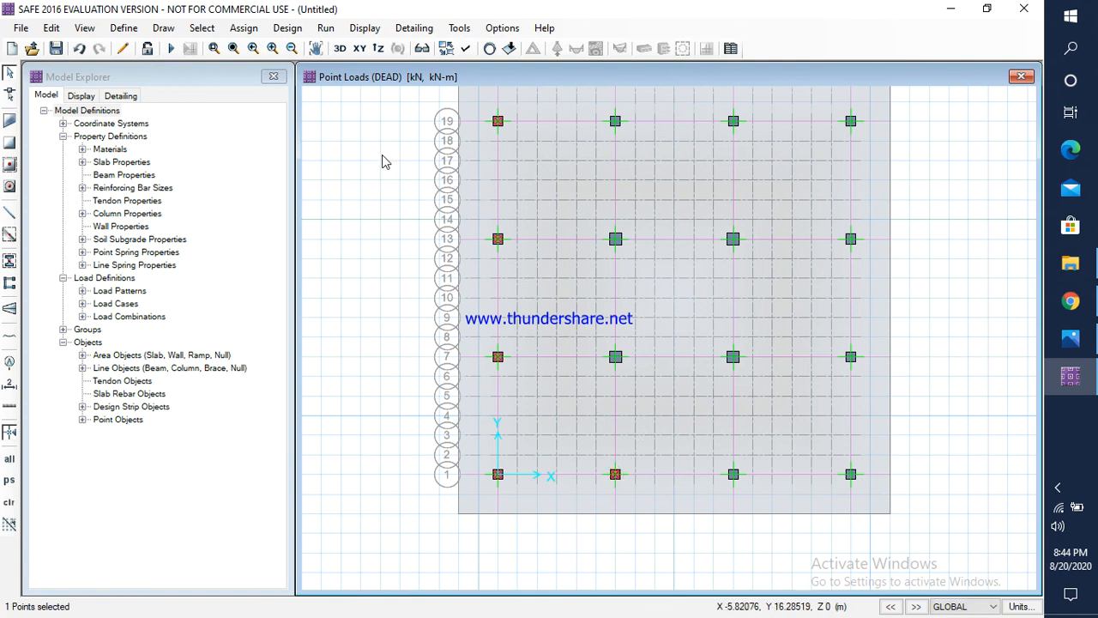
left_click(244, 28)
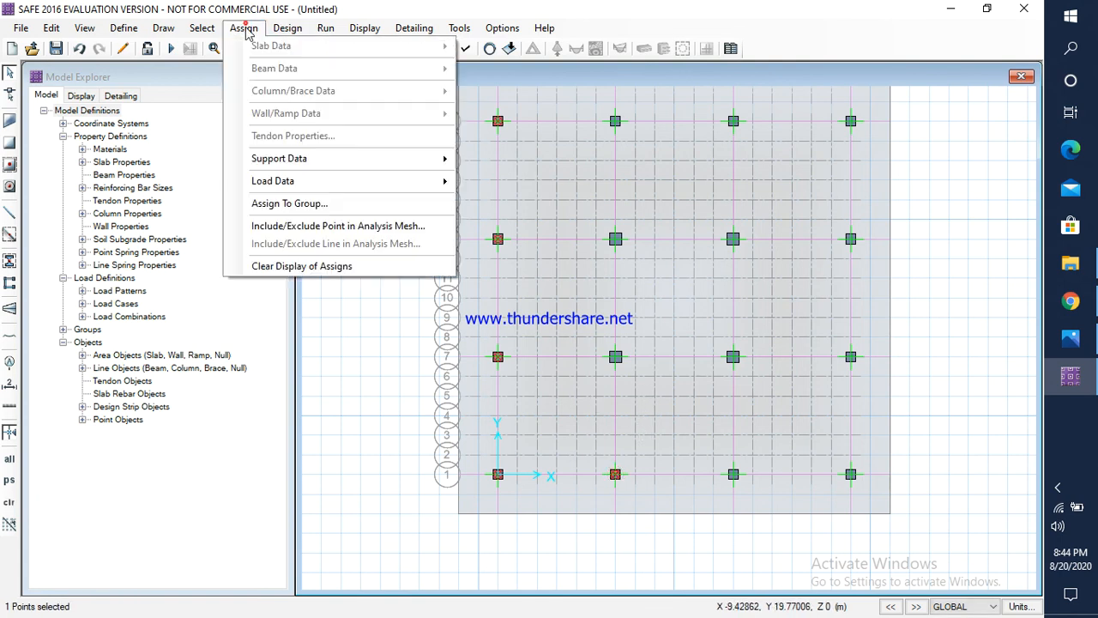
left_click(290, 180)
left_click(552, 262)
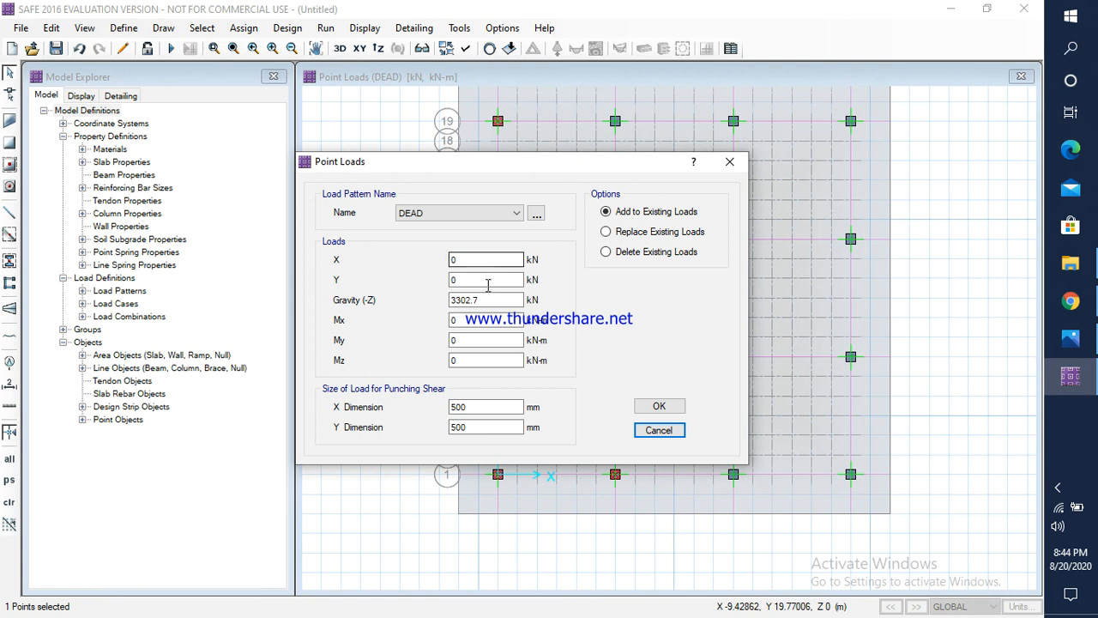
left_click(459, 213)
left_click(429, 237)
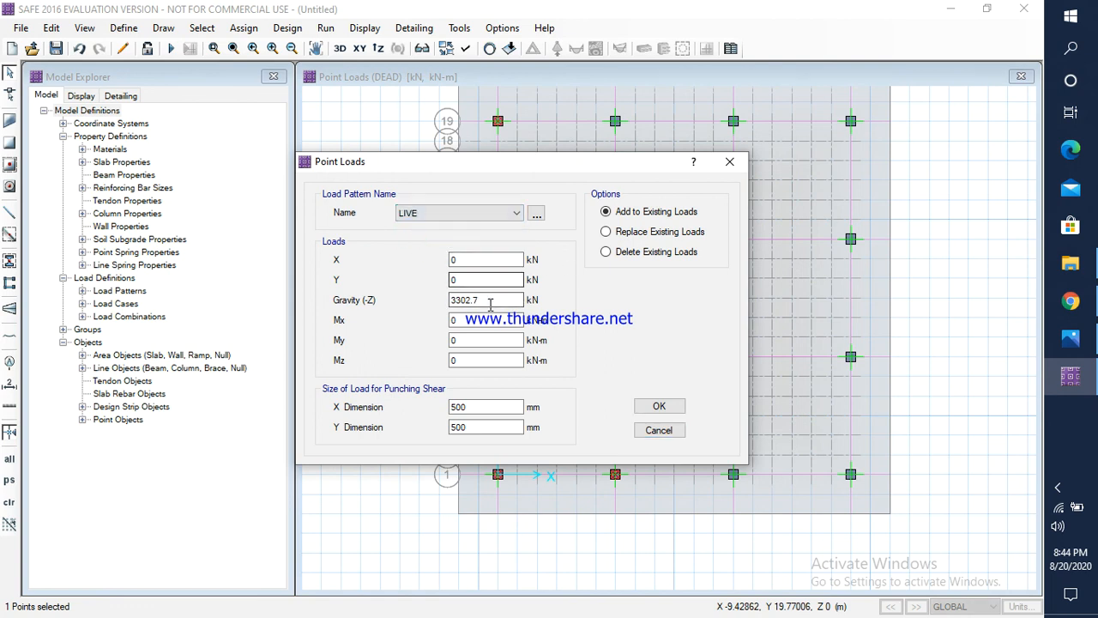
double_click(496, 296)
left_click(1069, 338)
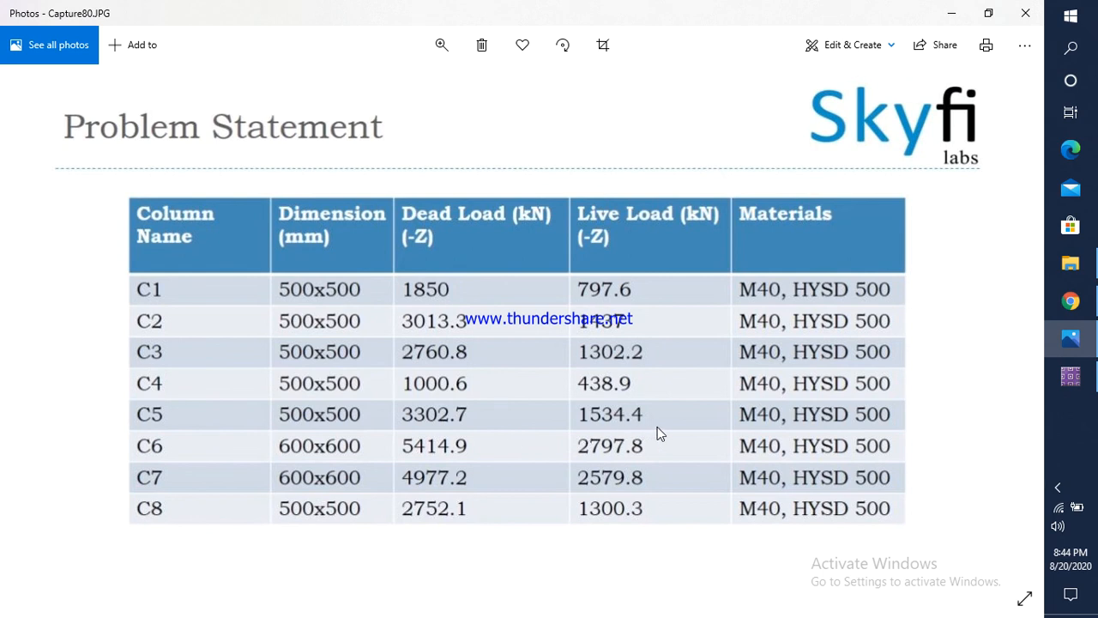
left_click(1070, 375)
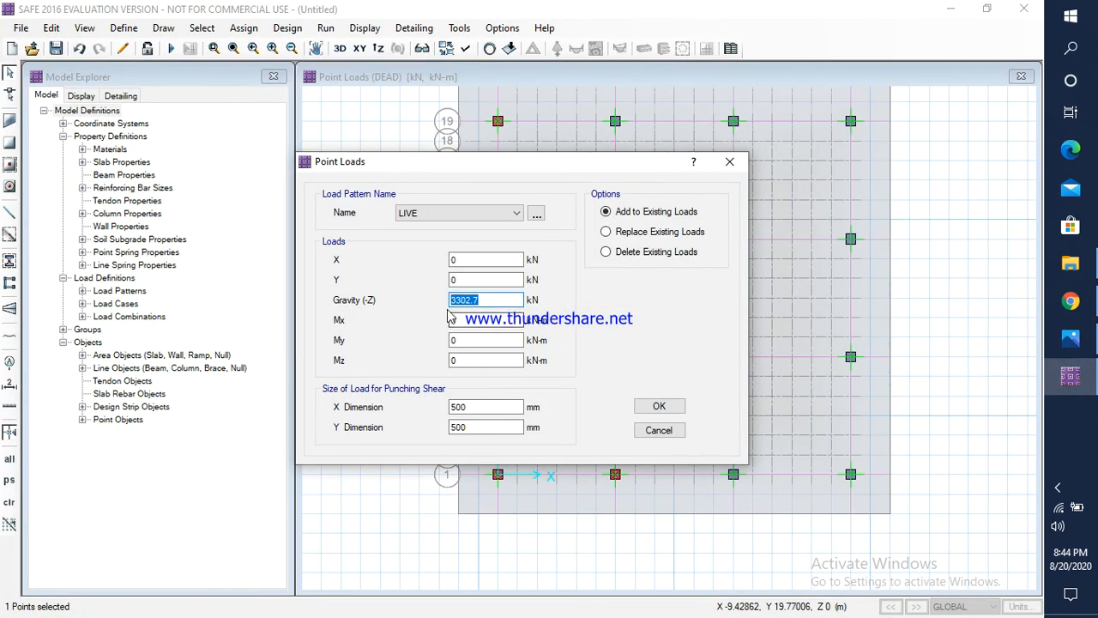
type("1534.4")
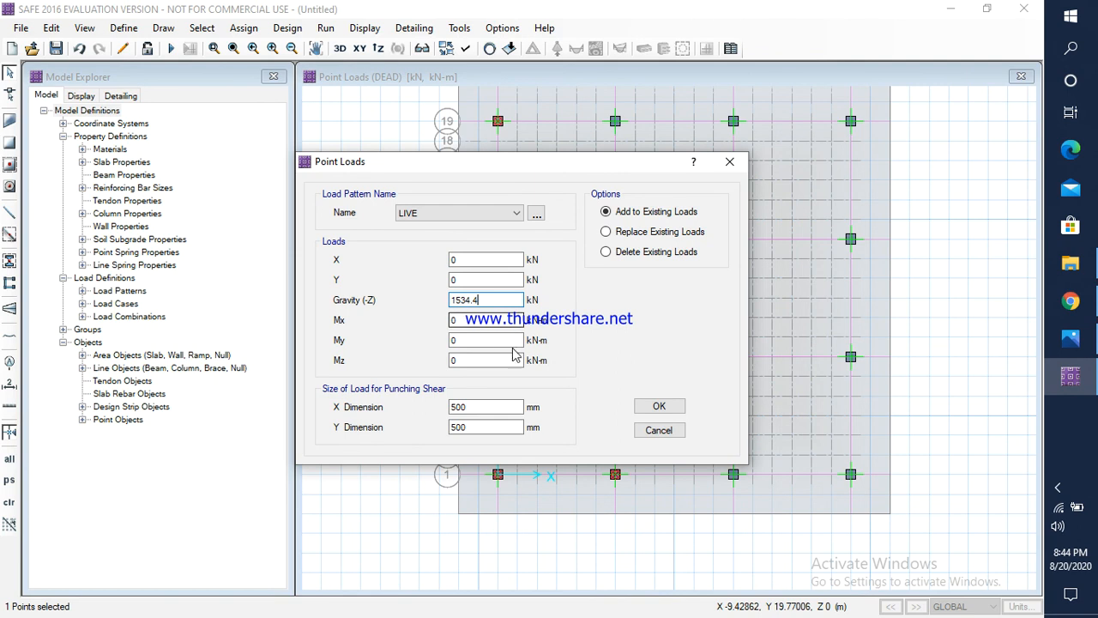
left_click(658, 405)
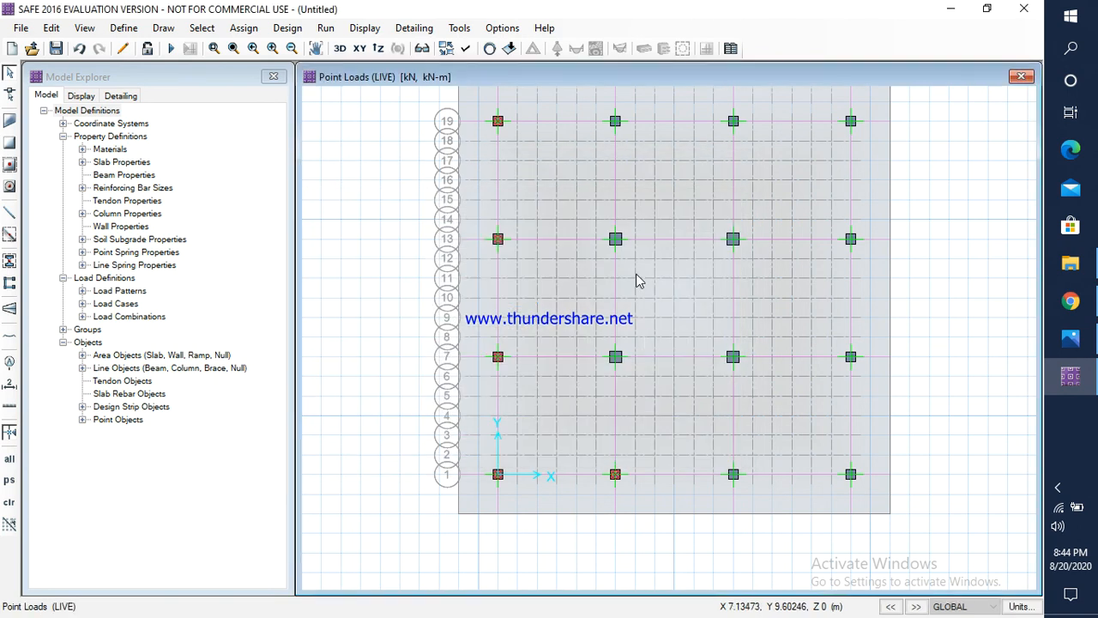
Step: Select the second column point along grid line 19 and open its point load assignment
left_click(615, 121)
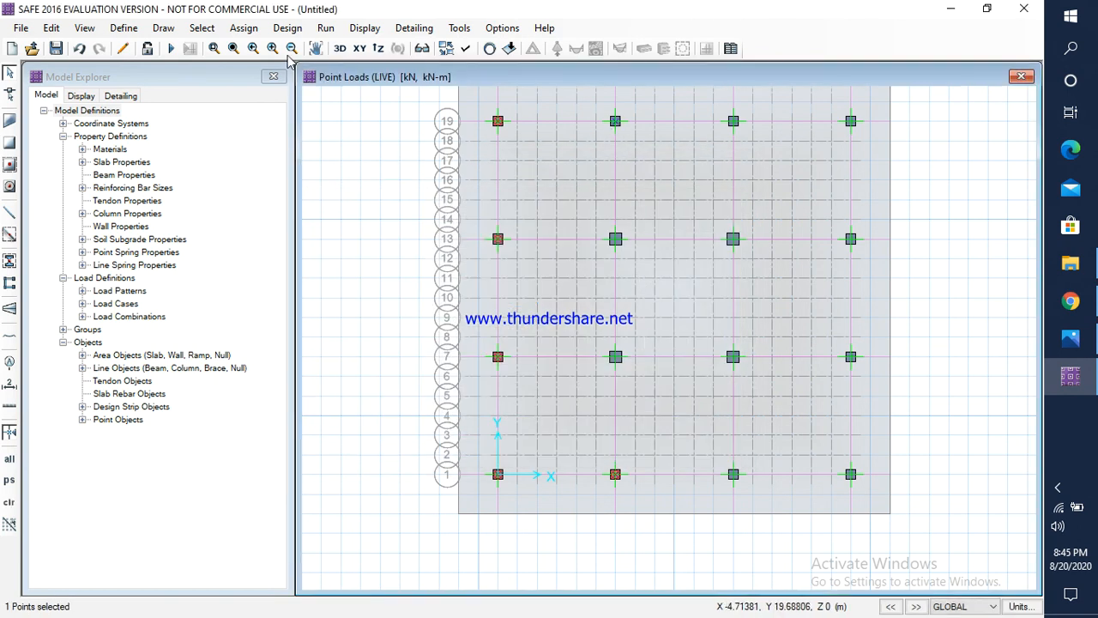
left_click(244, 28)
mouse_move(282, 179)
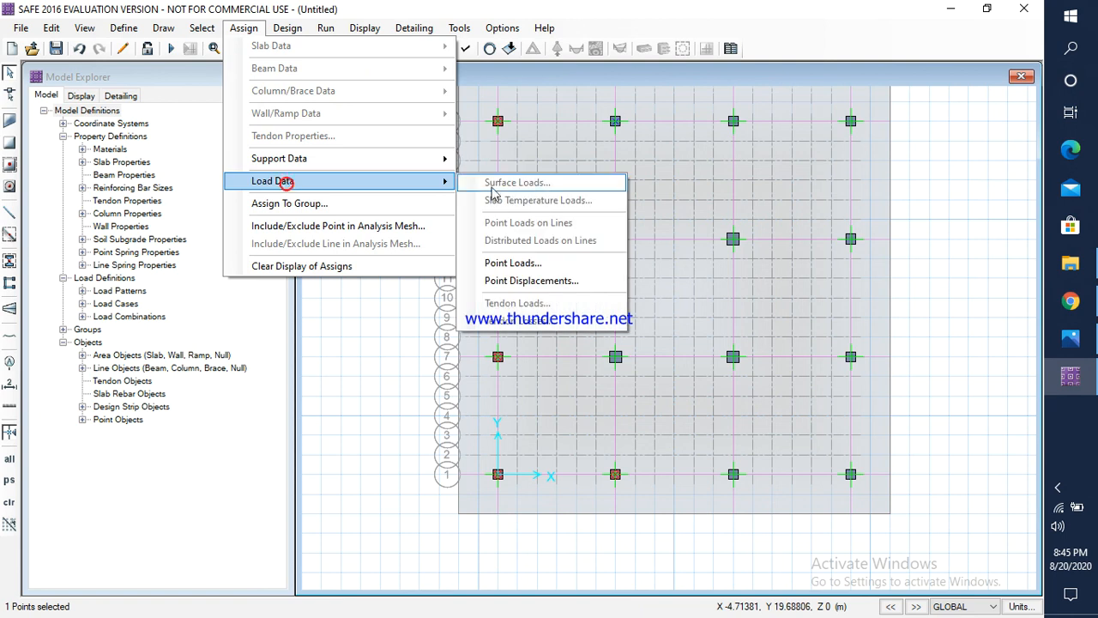
left_click(530, 265)
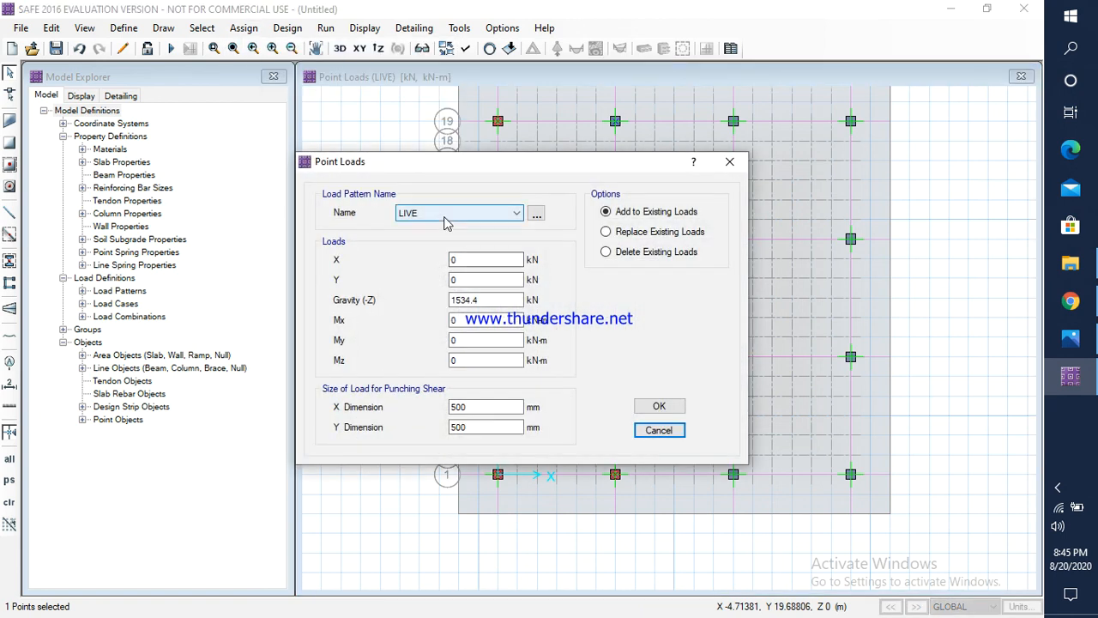
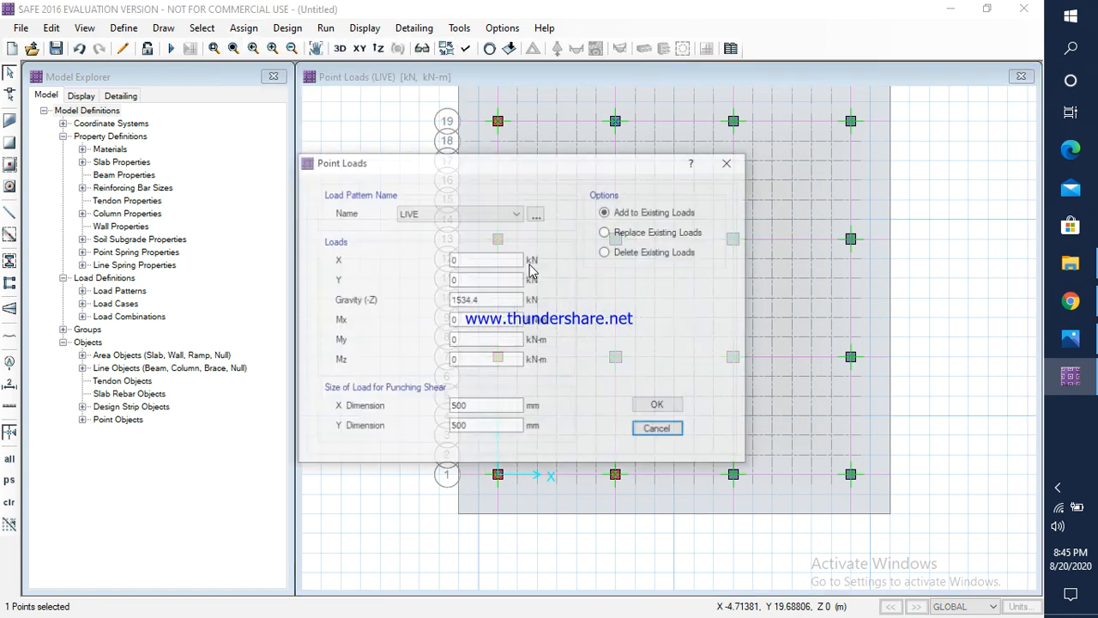
Step: Check column C8's dead load in Photos and assign a DEAD gravity load of 2752.1 kN to the selected point in SAFE
left_click(445, 222)
left_click(446, 228)
left_click(1070, 338)
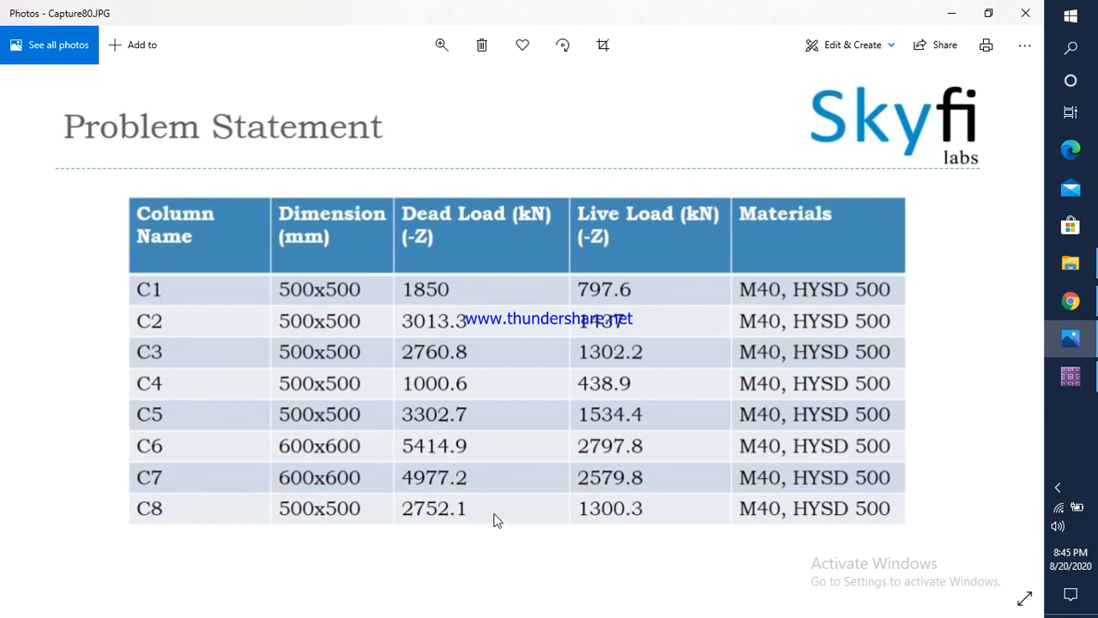
left_click(1069, 376)
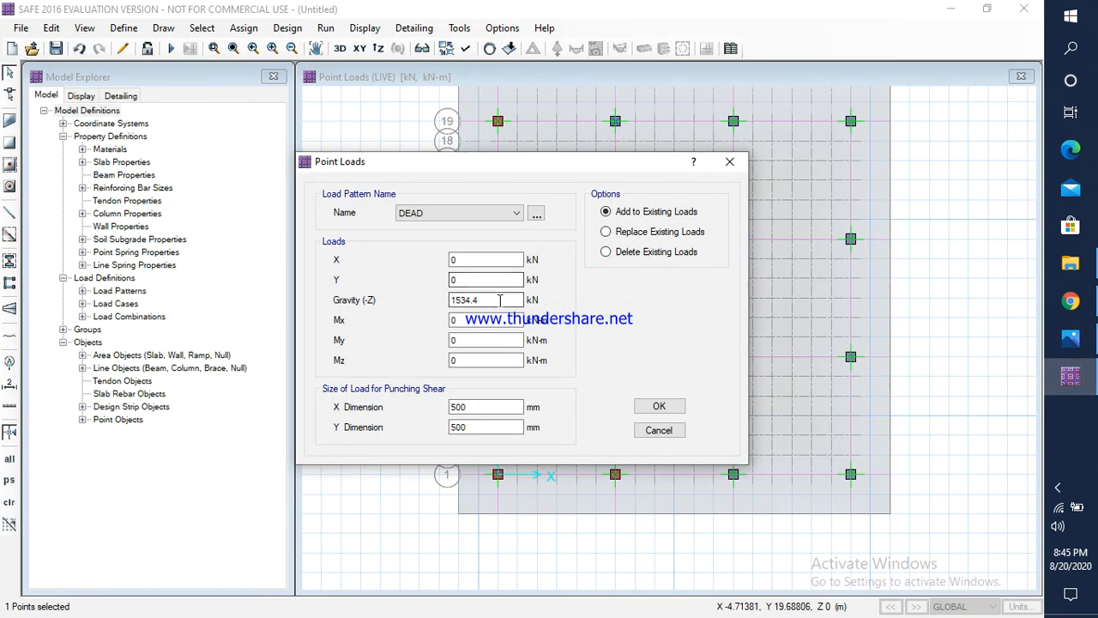
left_click_drag(502, 301, 448, 299)
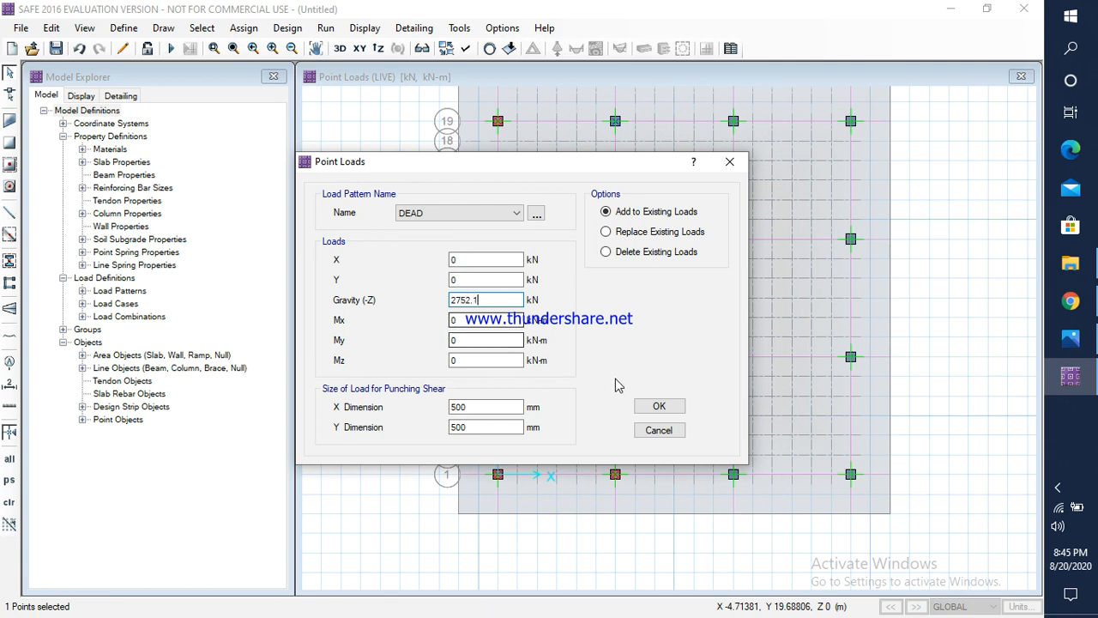
left_click(666, 406)
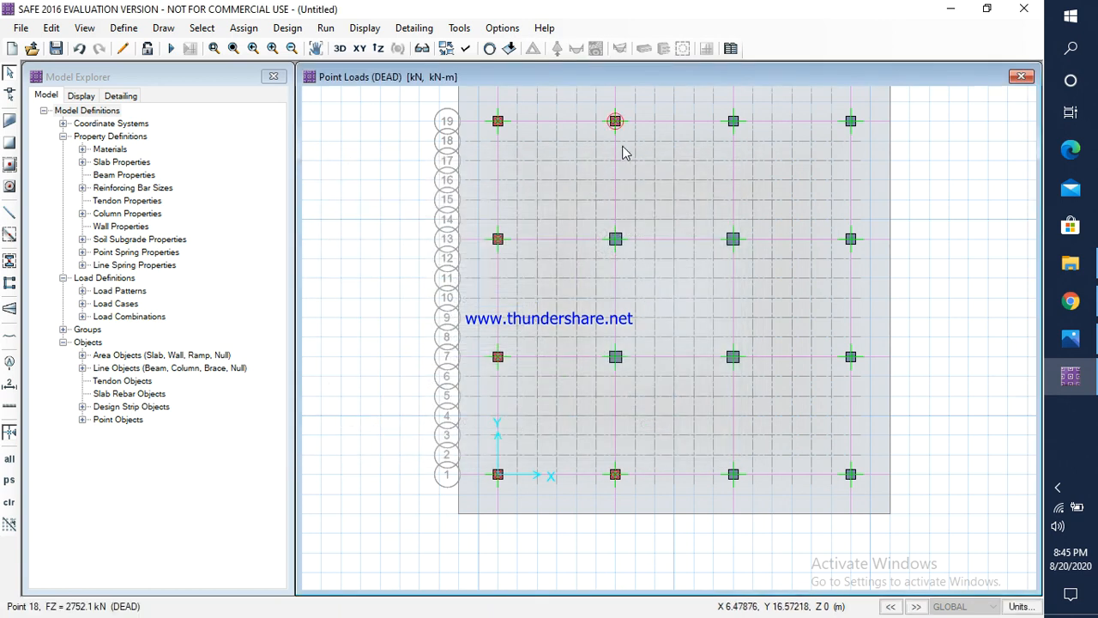
Step: Check column C8's live load in Photos and assign a LIVE gravity load of 1300.3 kN to the second column point along grid line 19
left_click(615, 121)
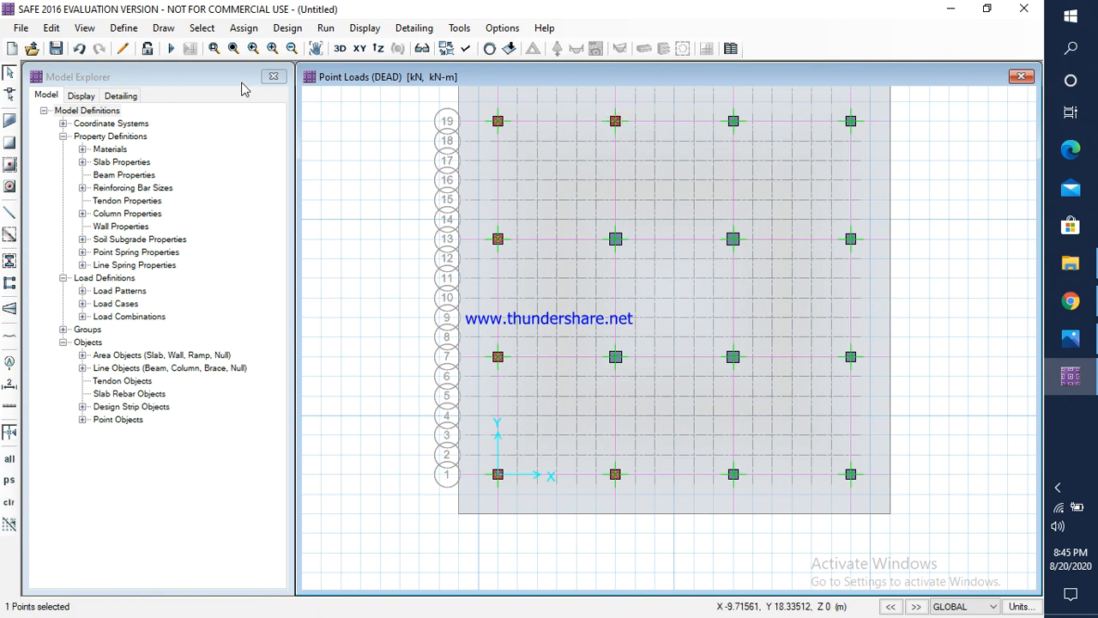
left_click(244, 27)
mouse_move(292, 181)
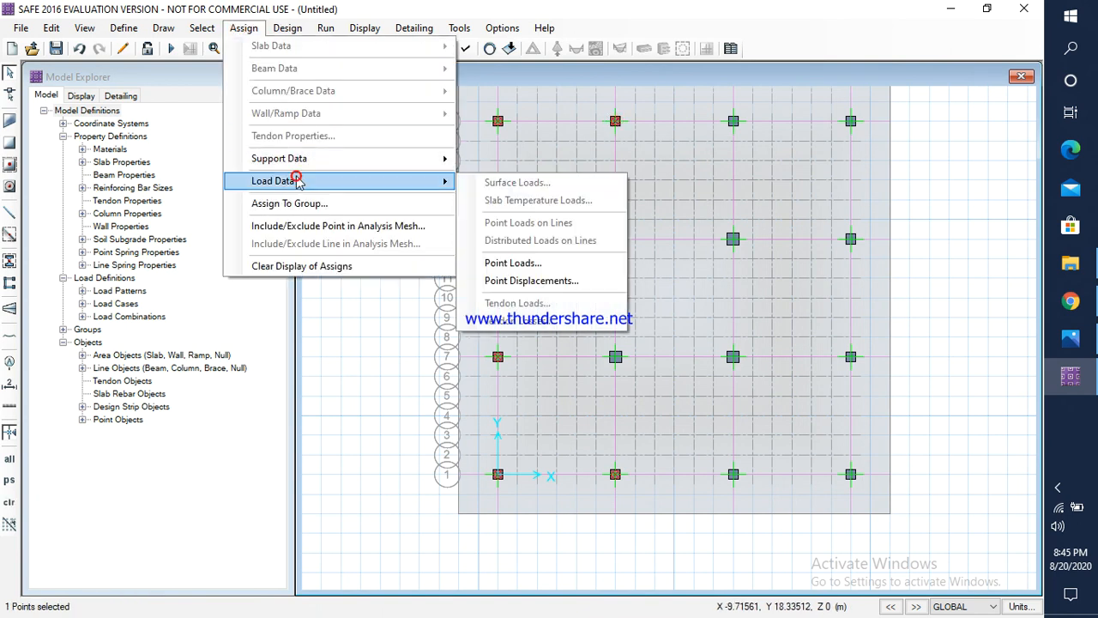
left_click(491, 264)
left_click(431, 213)
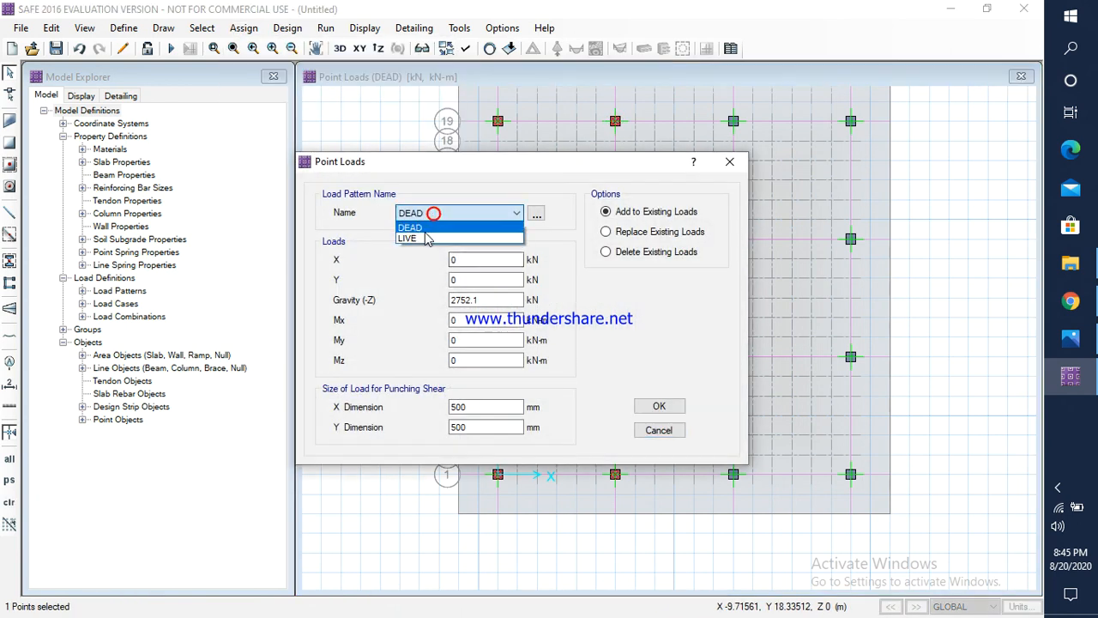
left_click(425, 238)
double_click(488, 299)
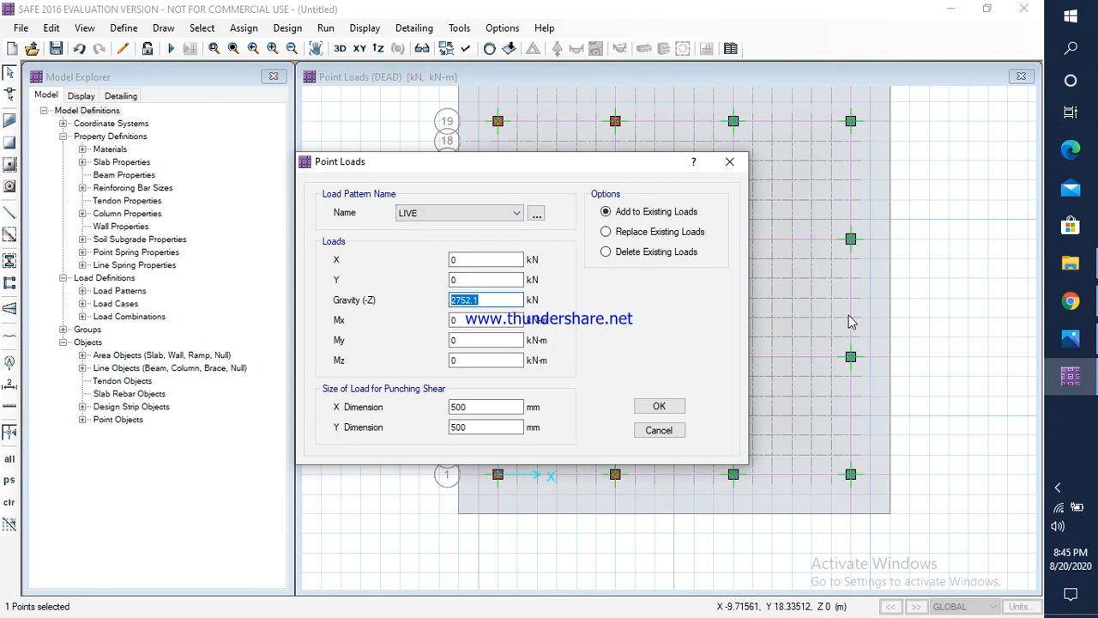
left_click(1070, 338)
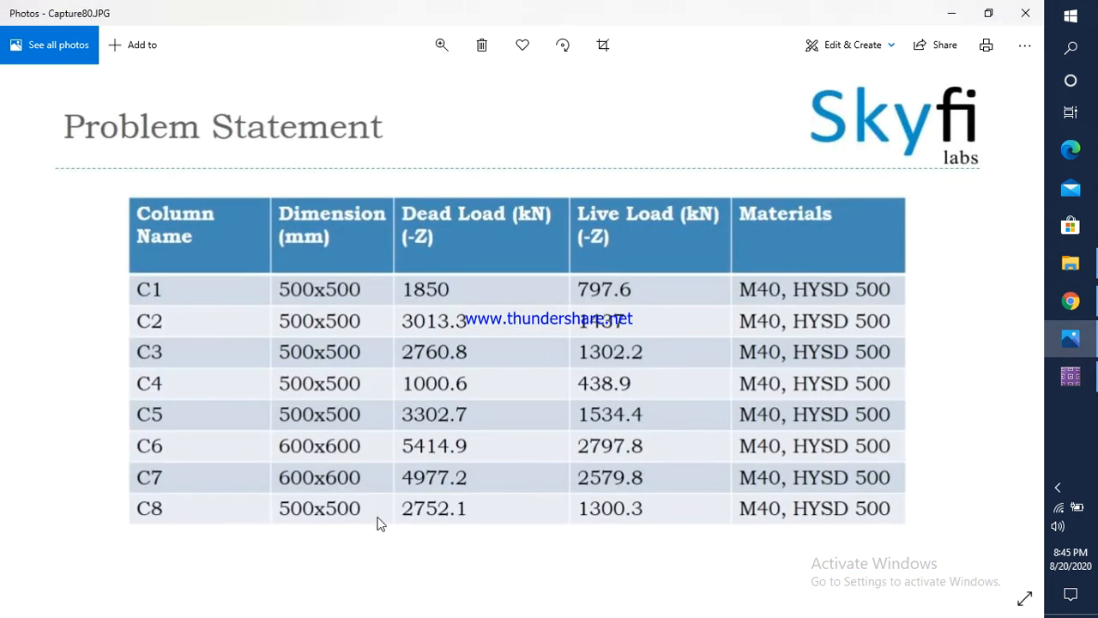
left_click(1070, 376)
type("1300.3")
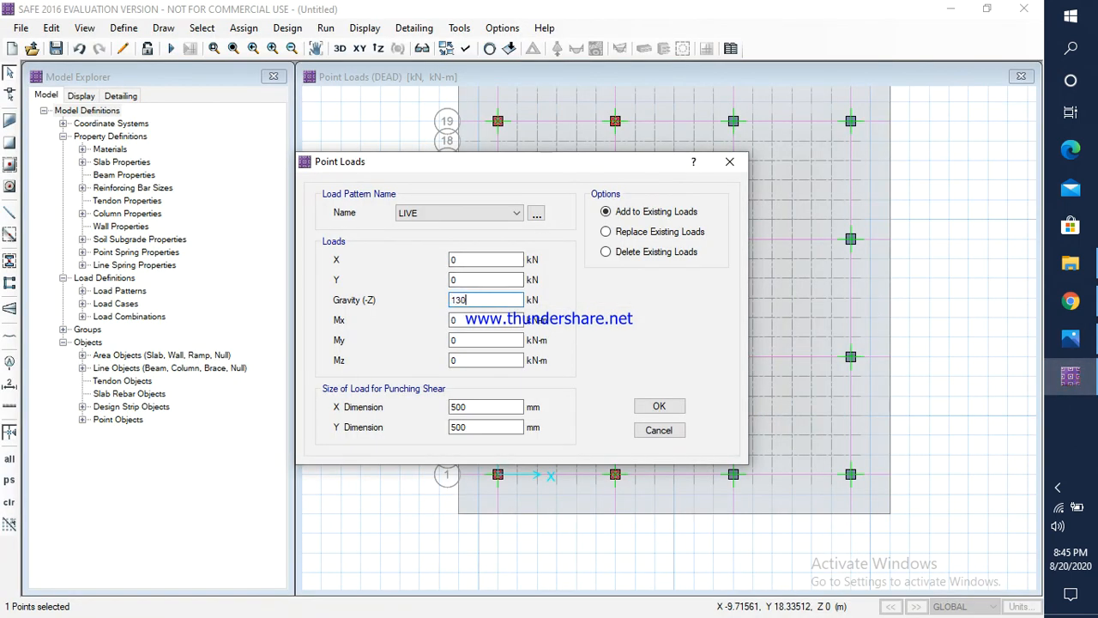
left_click(658, 407)
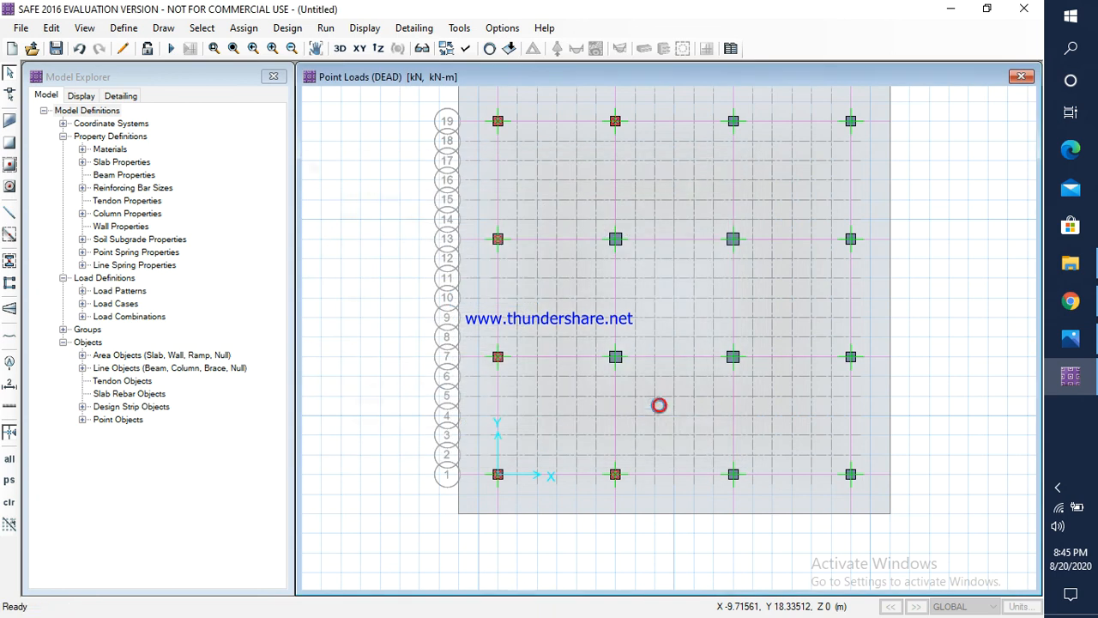
Step: Check column C9's dead load in Photos and assign a DEAD gravity load of 3128.8 kN to the third column point along grid line 1
left_click(733, 476)
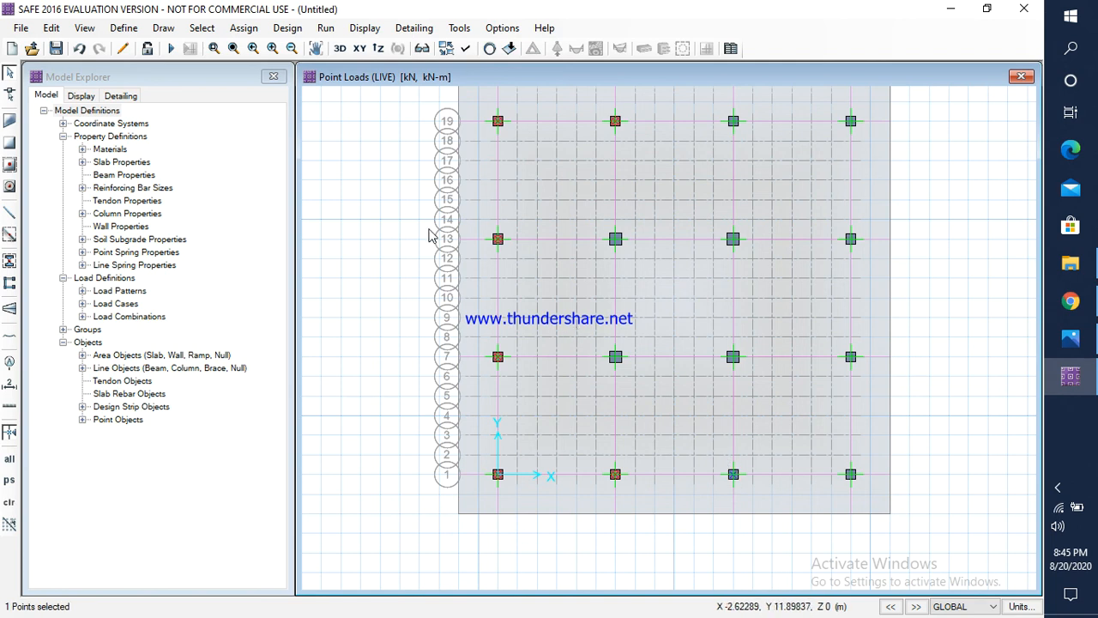
left_click(244, 27)
left_click(316, 184)
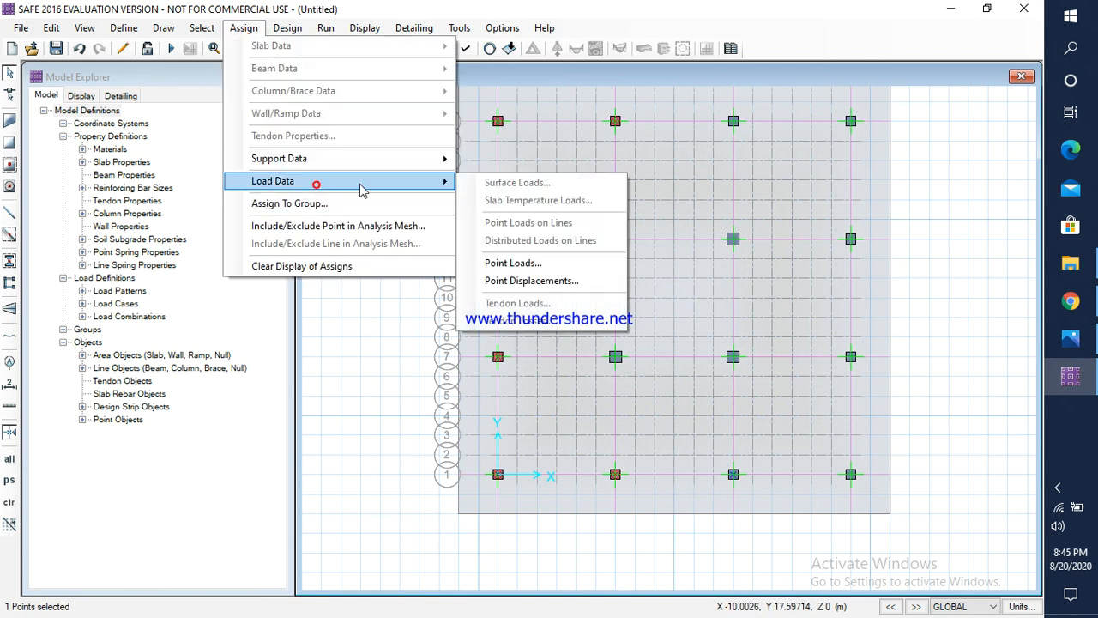
left_click(508, 262)
left_click(432, 212)
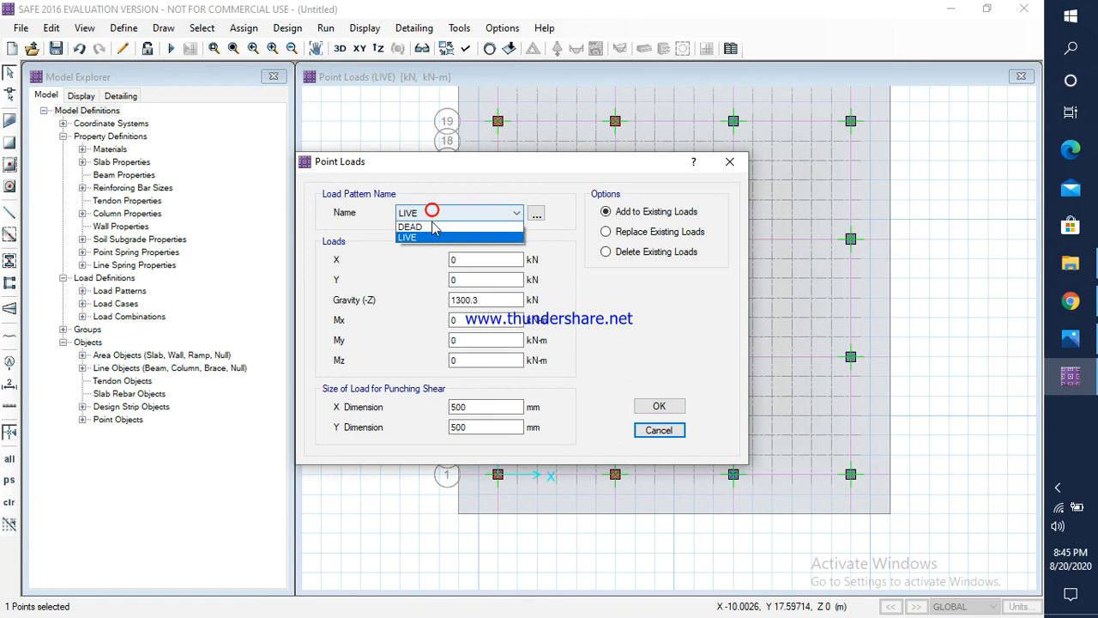
left_click(411, 227)
left_click(1070, 339)
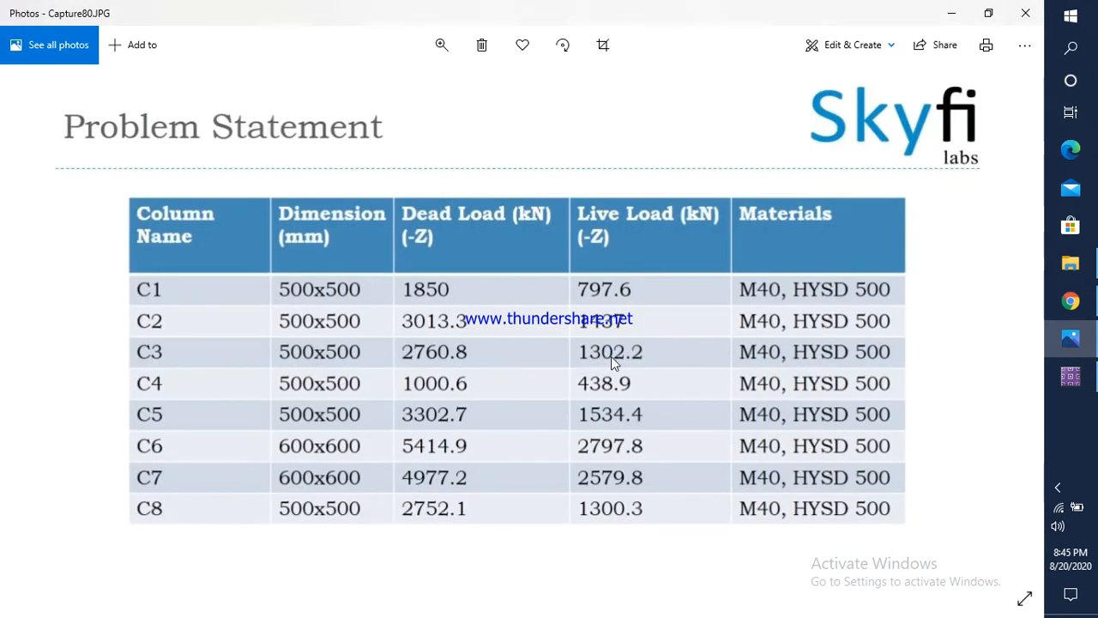
key("Right")
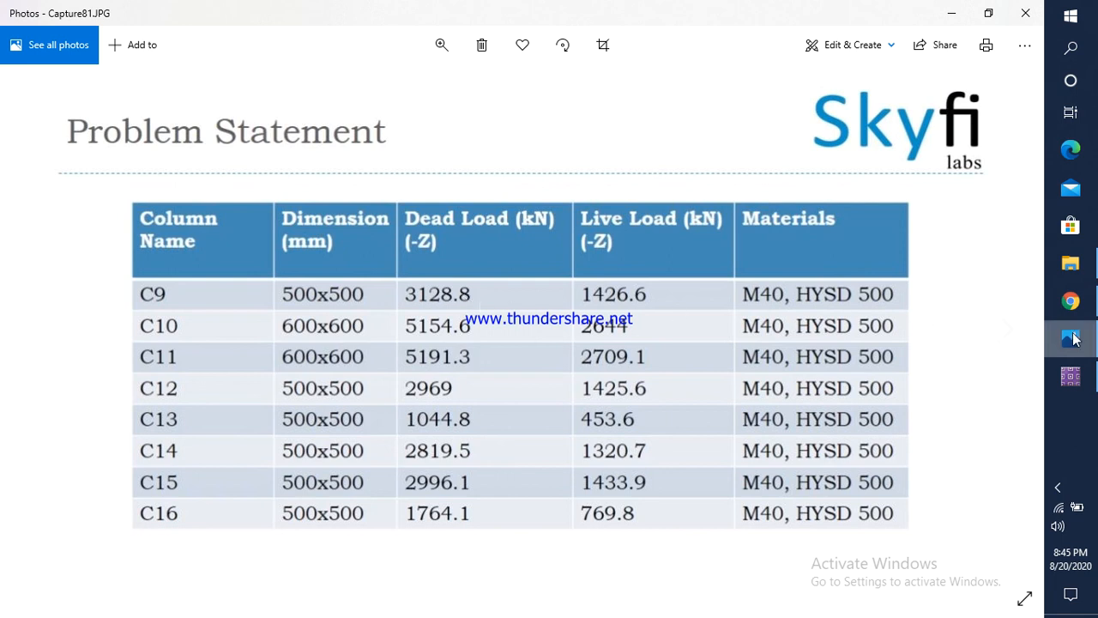
left_click(1070, 376)
left_click_drag(495, 299, 420, 307)
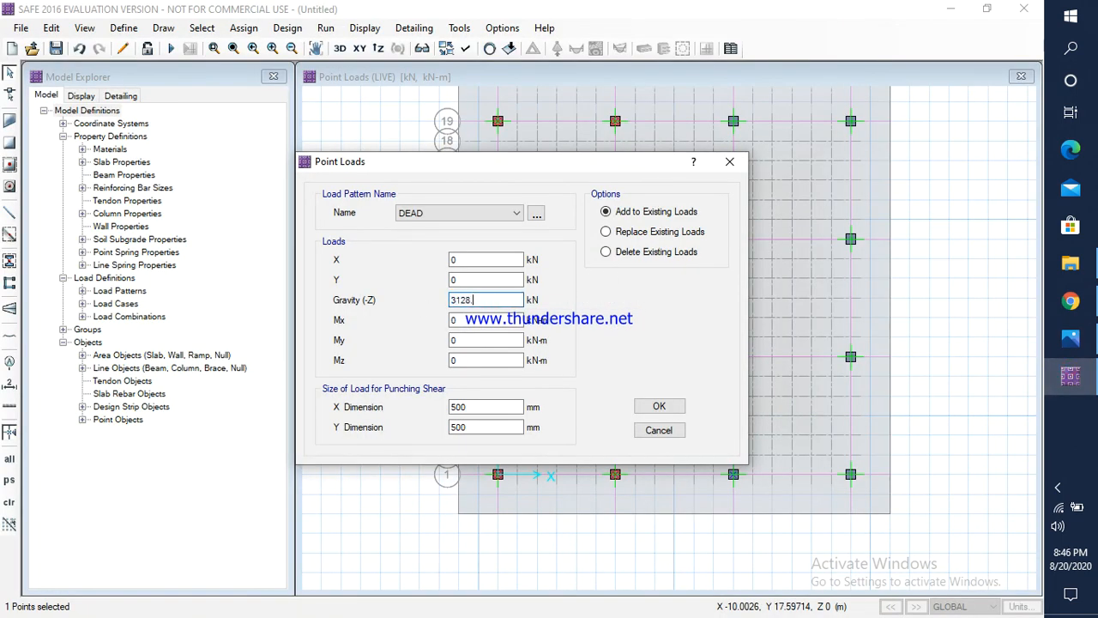
left_click(659, 406)
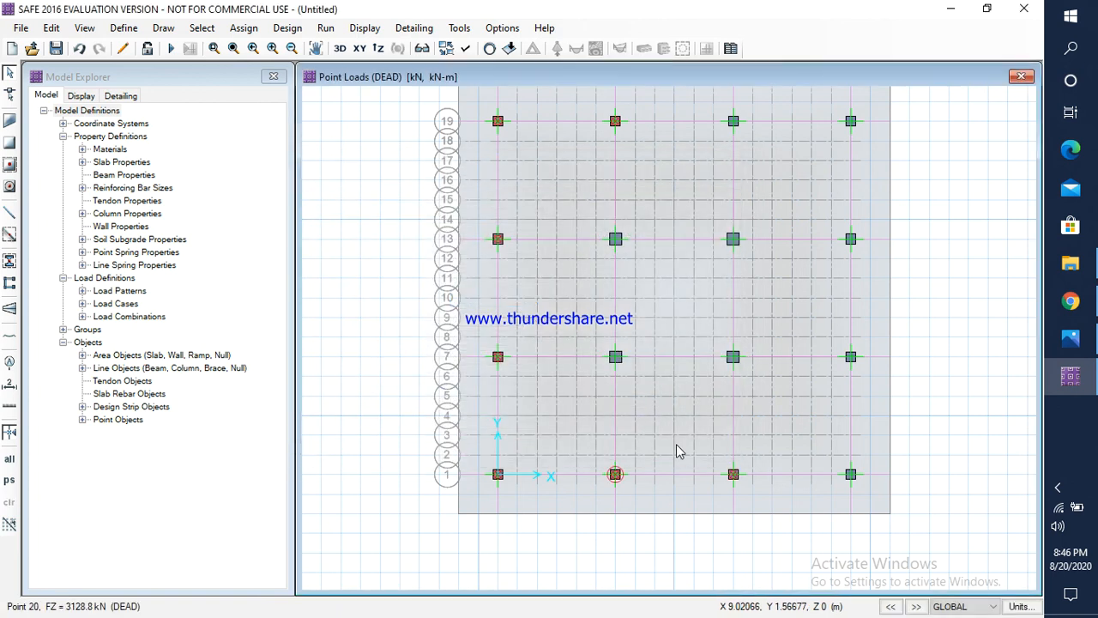
Step: Check column C9's live load in Photos and assign a LIVE gravity load of 1426.6 kN to the third column point along grid line 1
left_click(734, 477)
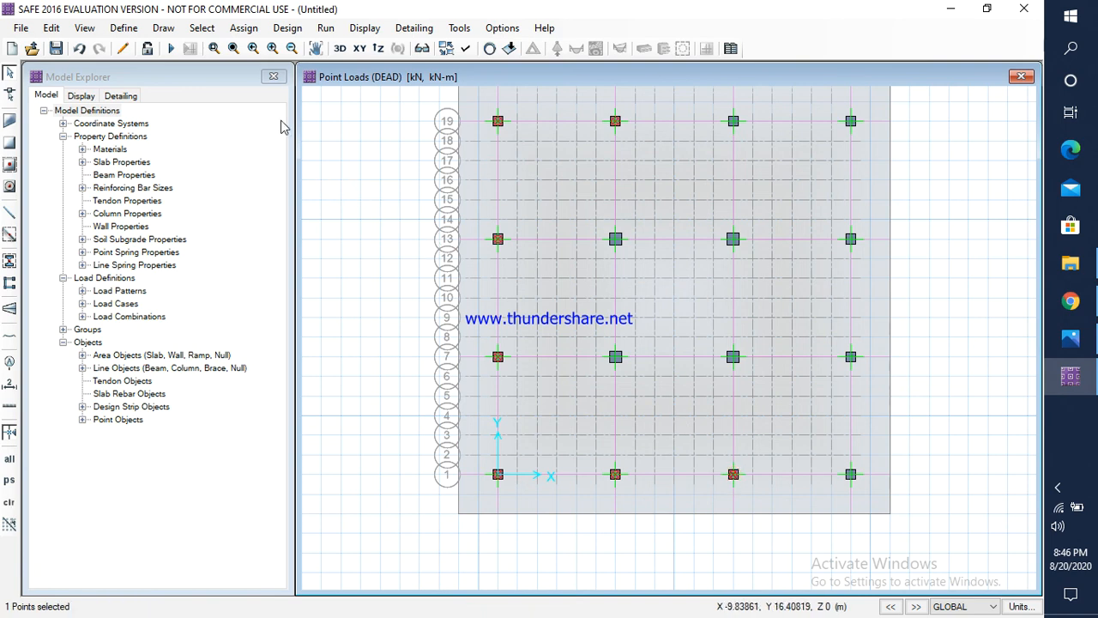
left_click(245, 28)
mouse_move(287, 180)
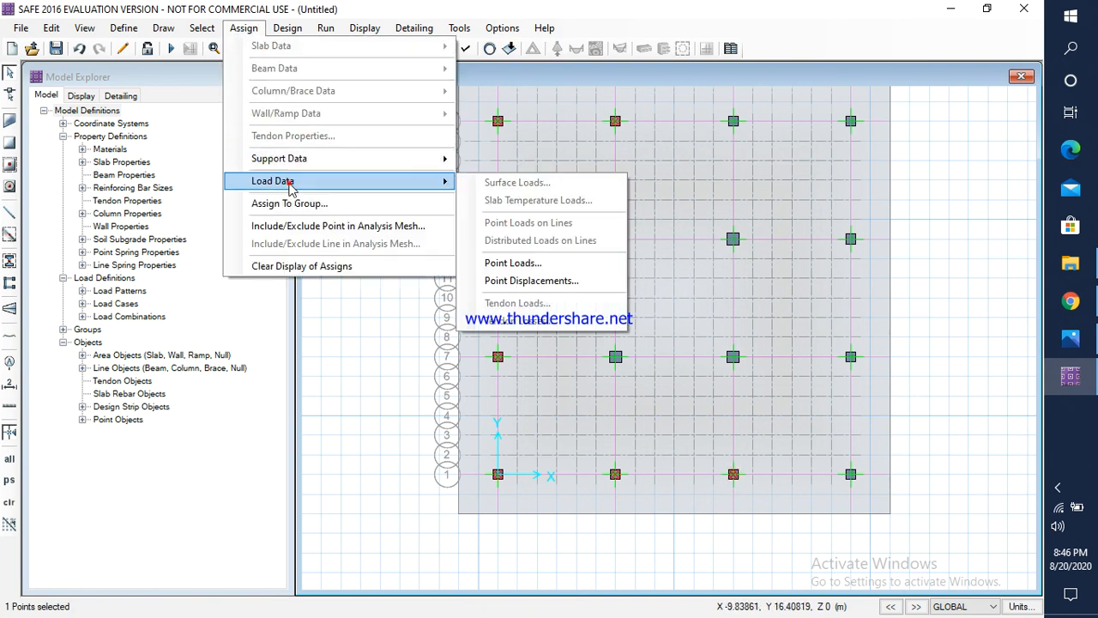
left_click(517, 271)
left_click(429, 214)
left_click(425, 228)
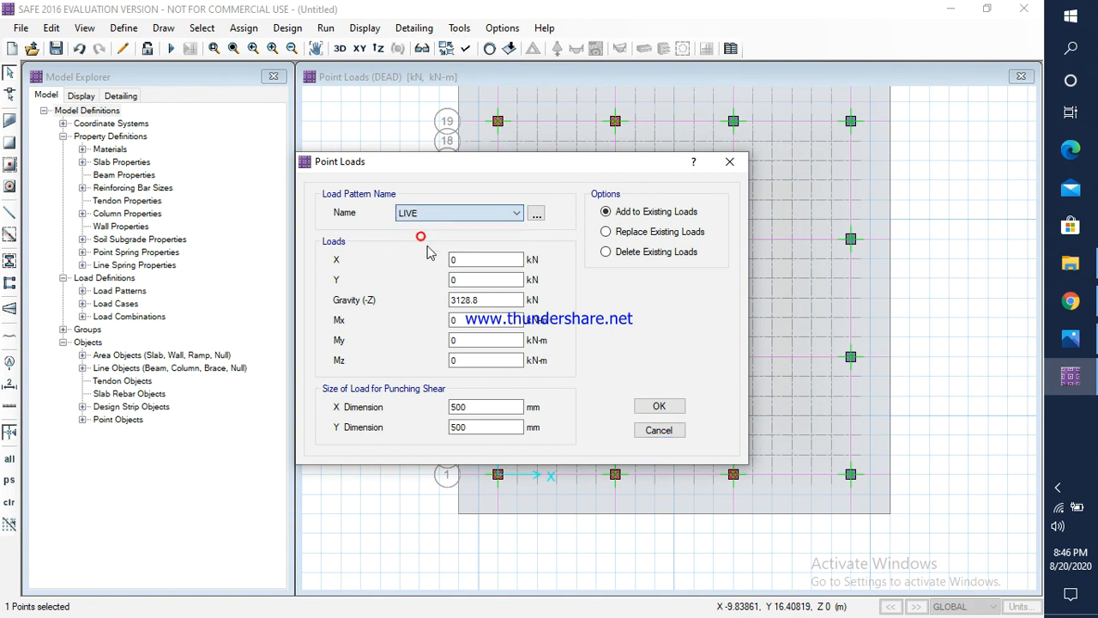
key("alt+Tab")
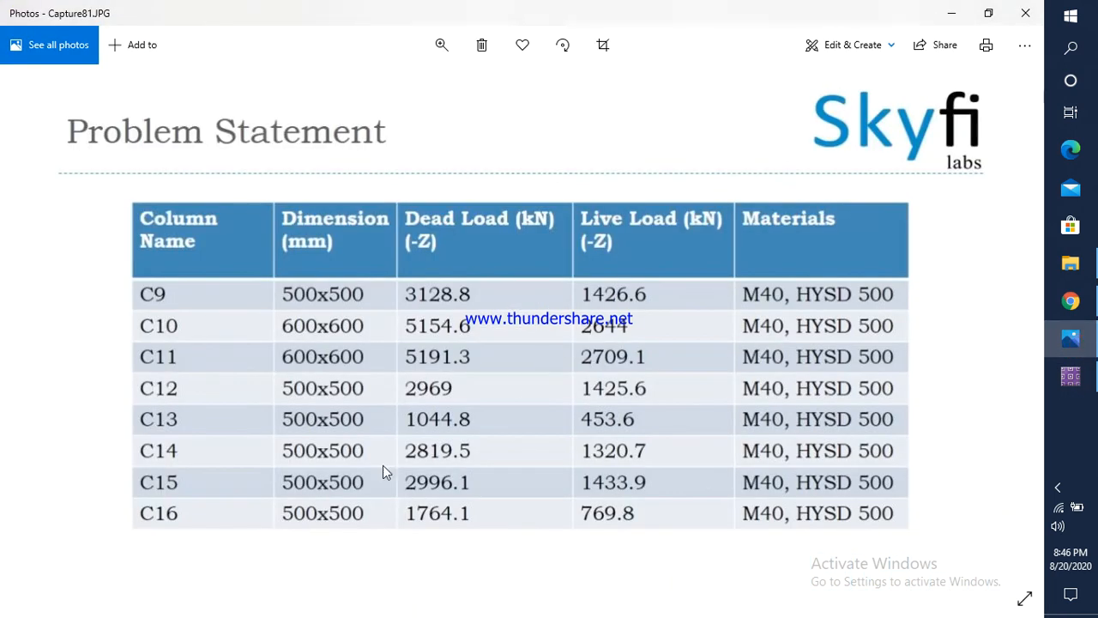
left_click(1070, 376)
left_click_drag(483, 303, 446, 299)
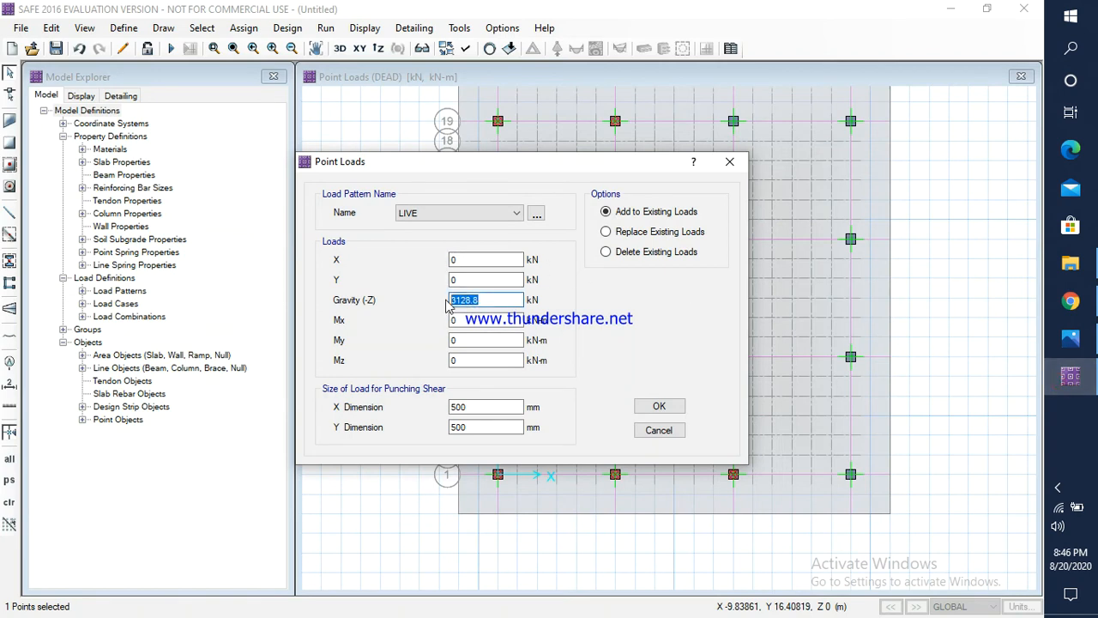
left_click(660, 405)
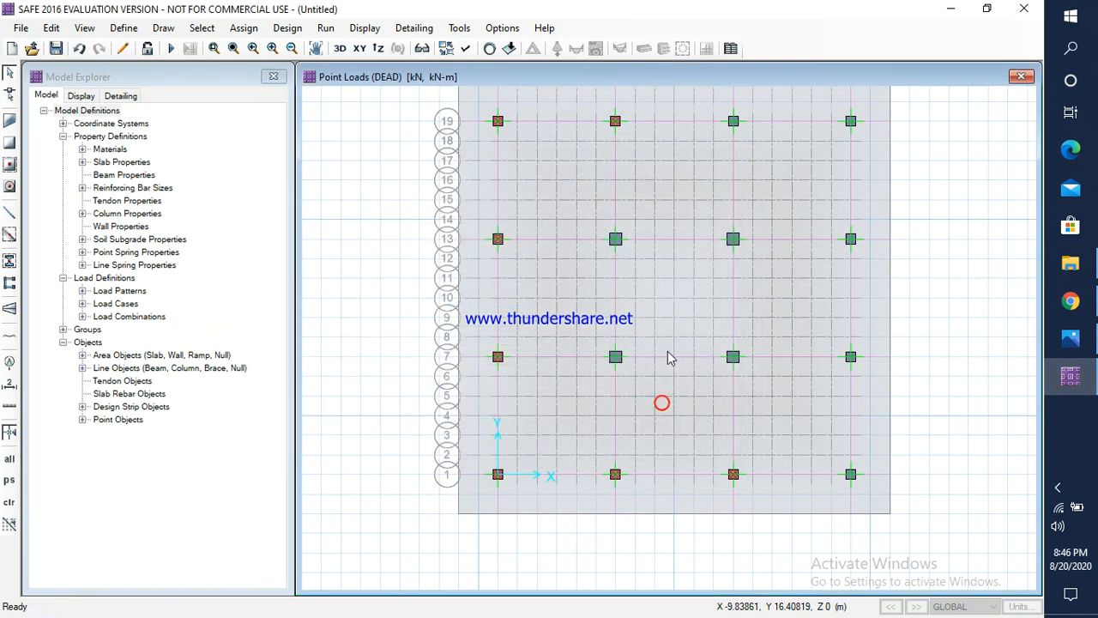
Step: Check column C12's dead load in Photos and assign a DEAD gravity load of 2969 kN to the third column point along grid line 19
left_click(733, 122)
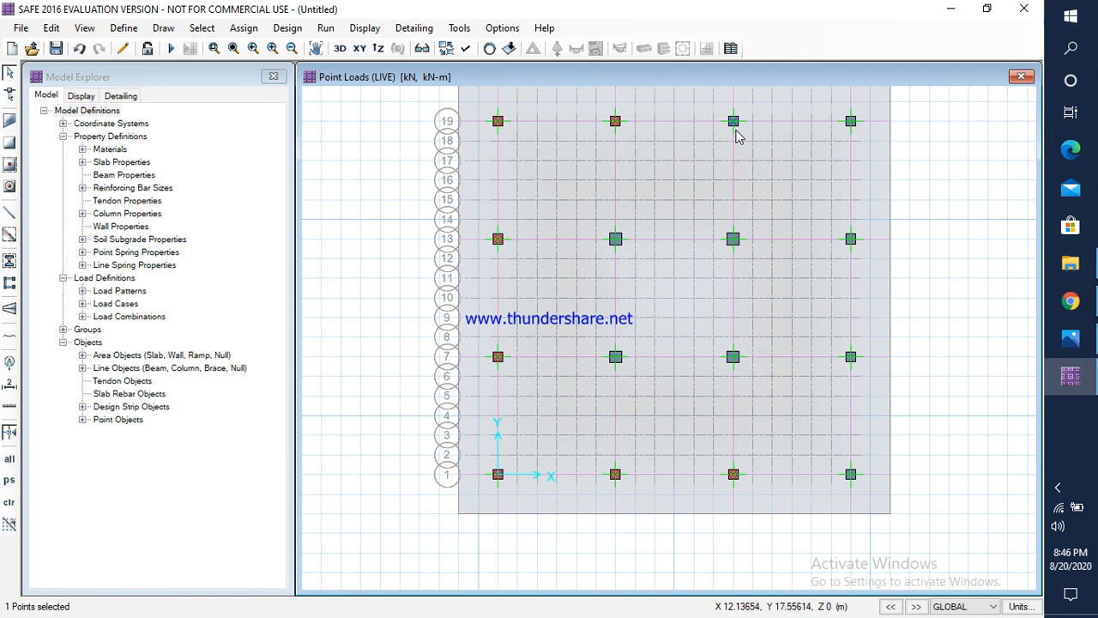
left_click(243, 28)
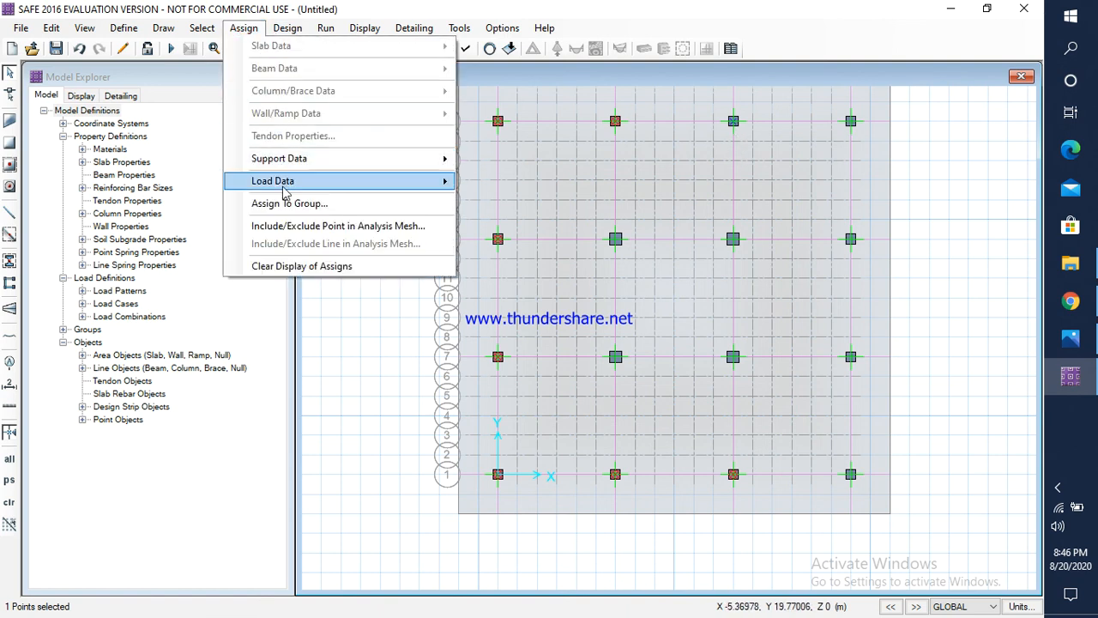
mouse_move(284, 190)
left_click(568, 261)
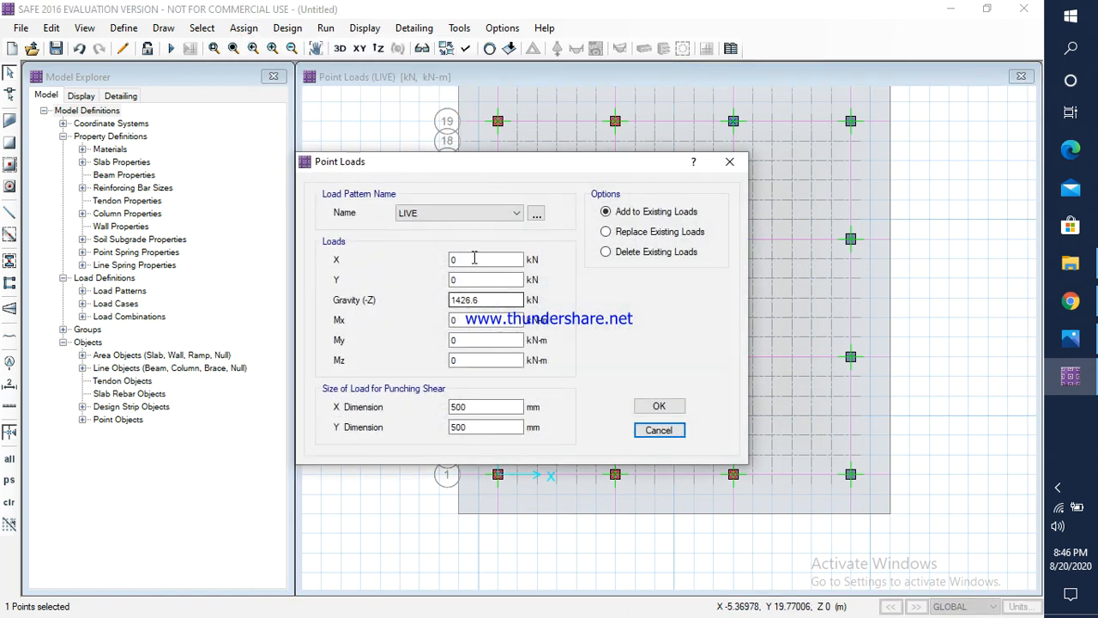
left_click(463, 213)
left_click(420, 225)
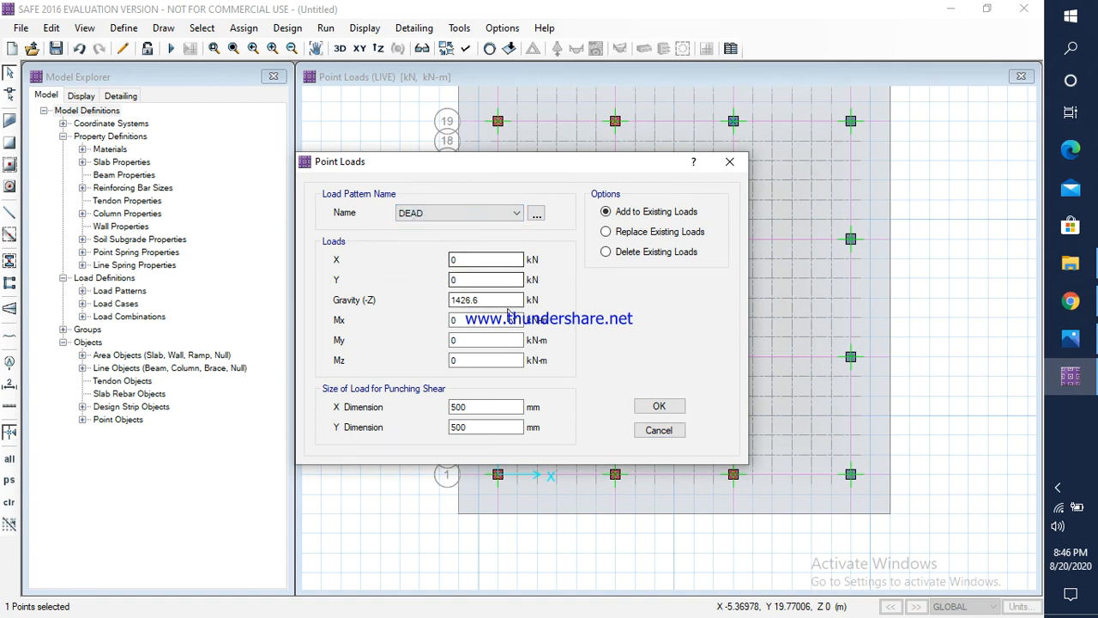
left_click(1068, 343)
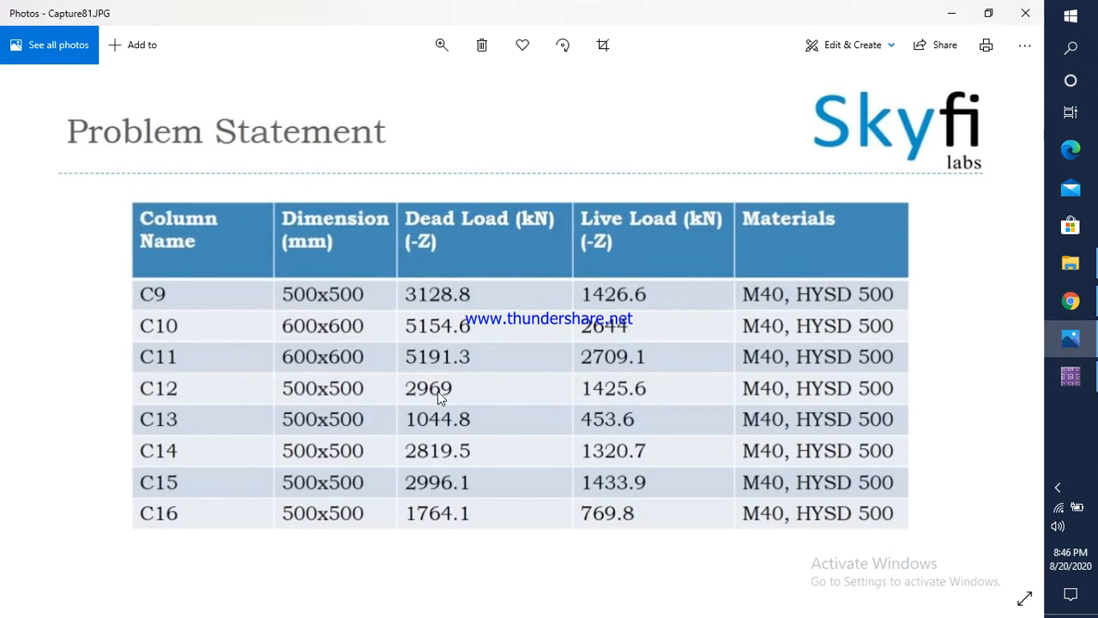
left_click(1071, 375)
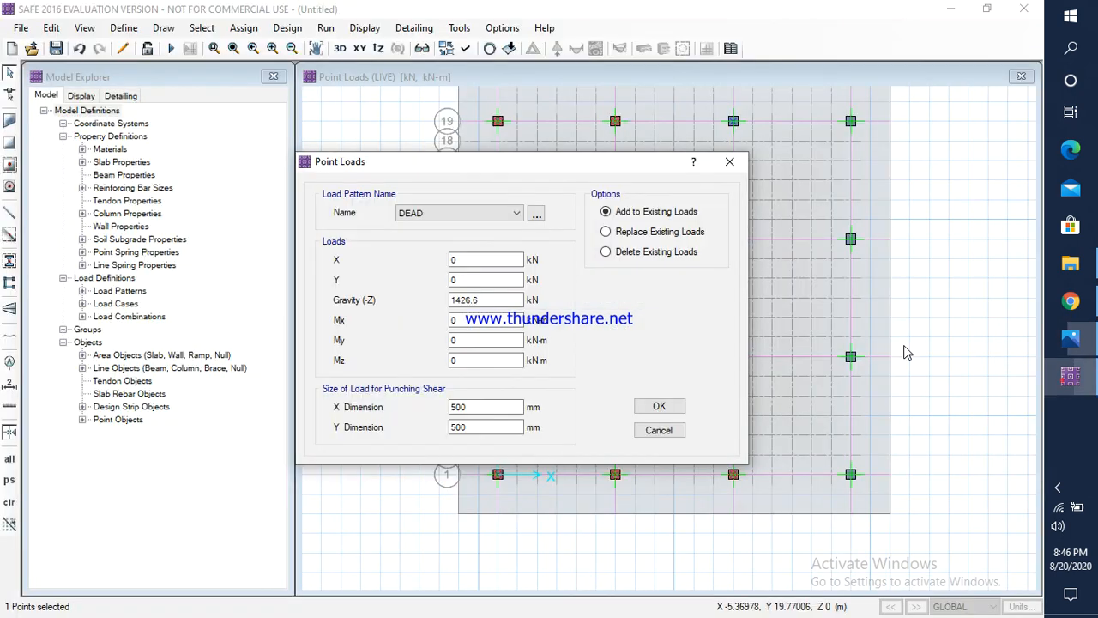
left_click_drag(498, 300, 435, 299)
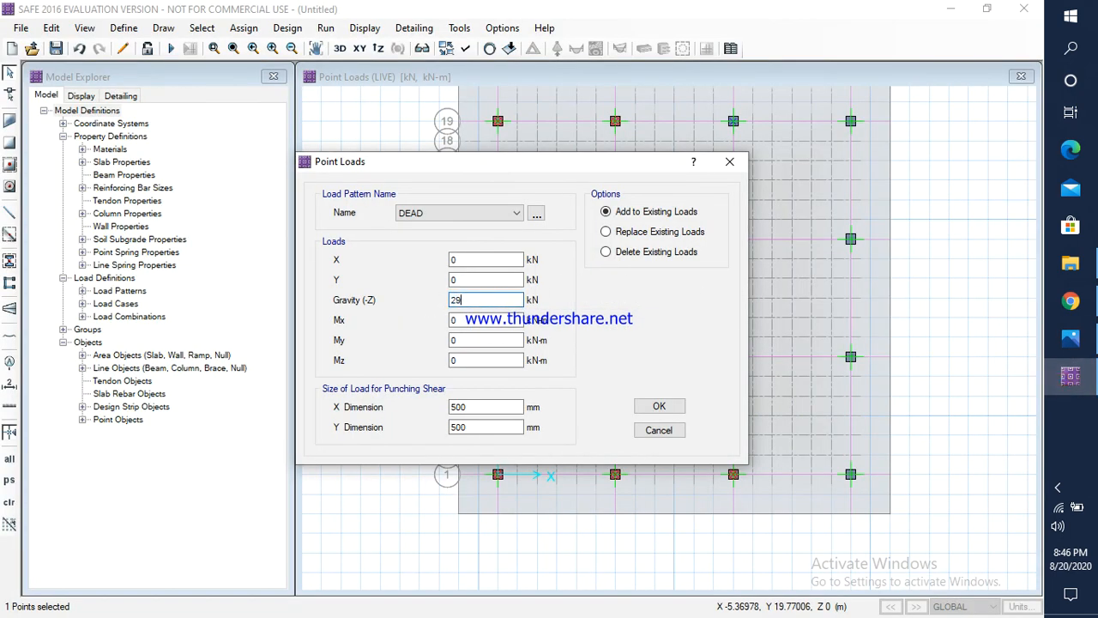
left_click(660, 408)
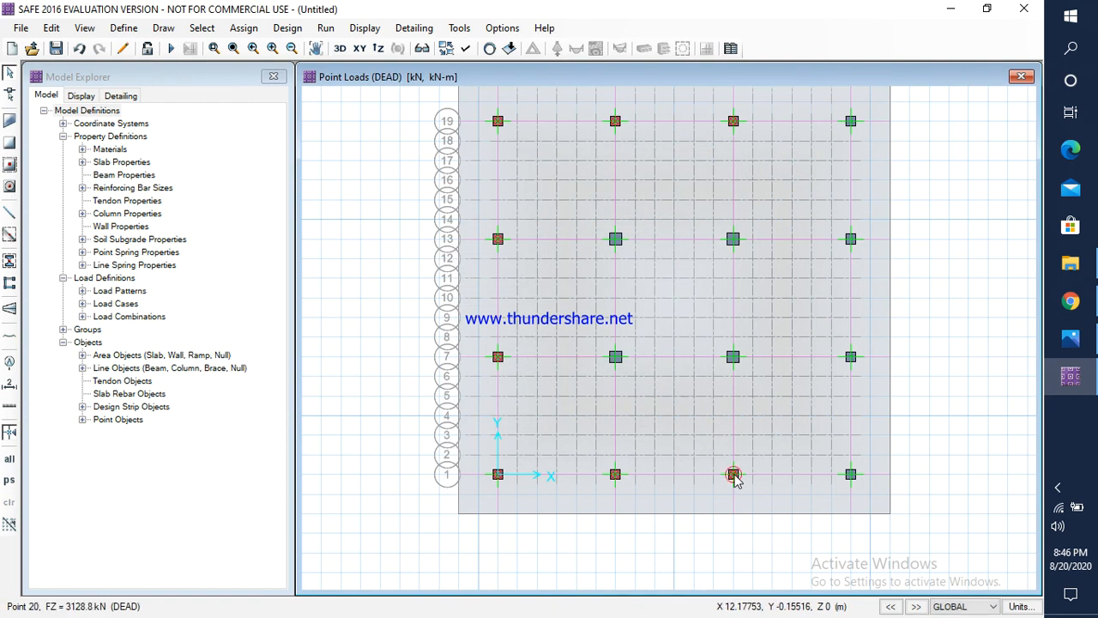
Step: Check column C12's live load in Photos and assign a LIVE gravity load of 1425.6 kN to the third column point along grid line 19
left_click(734, 122)
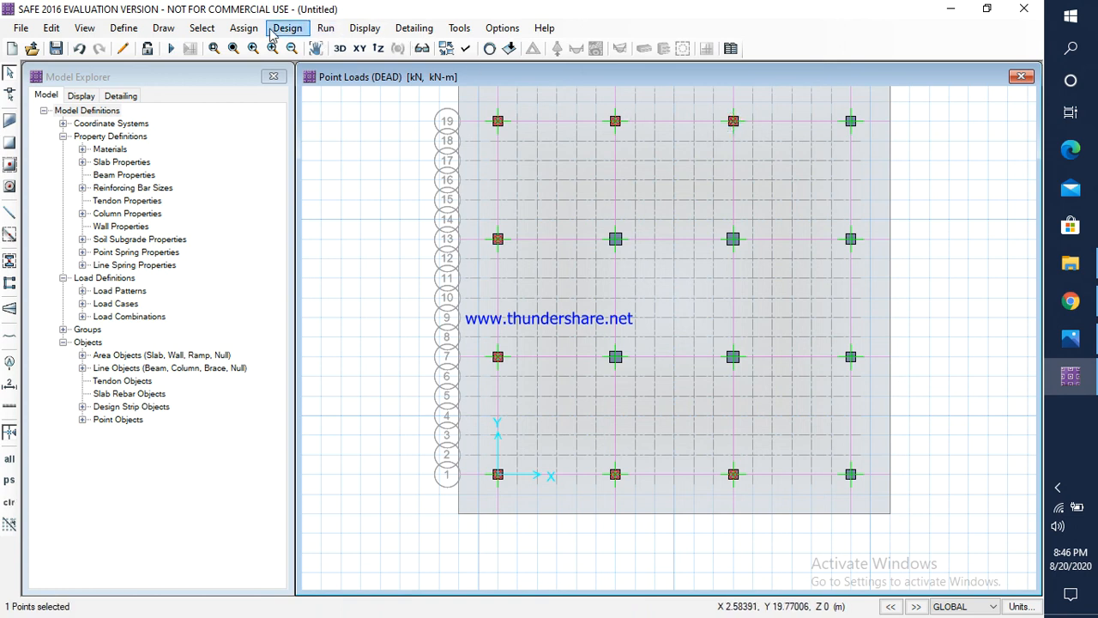
left_click(244, 29)
mouse_move(292, 181)
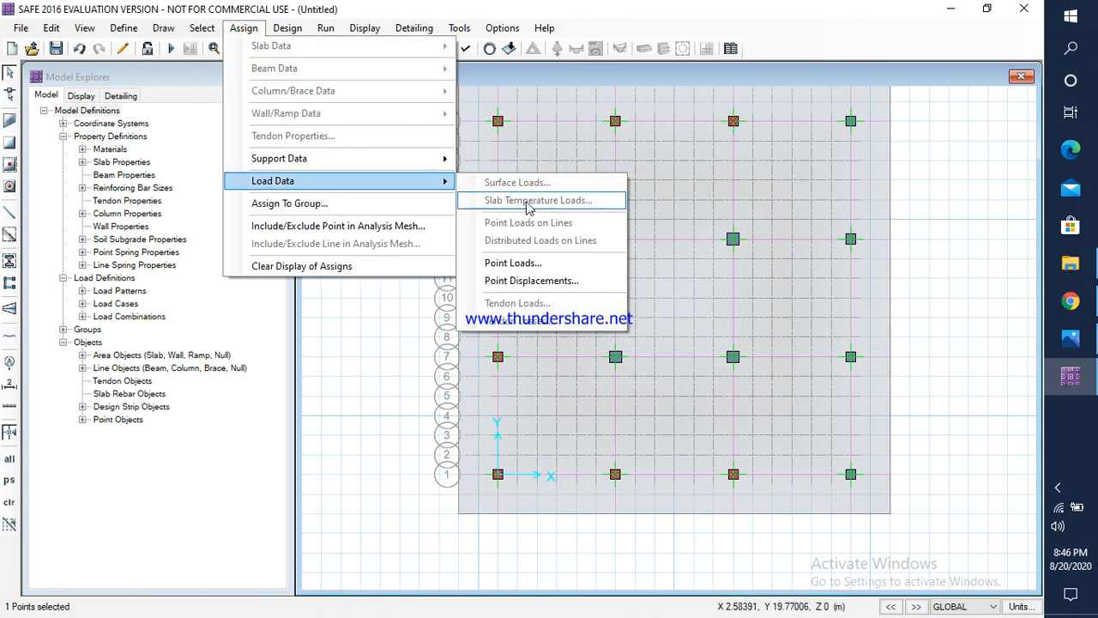
left_click(511, 264)
left_click(459, 212)
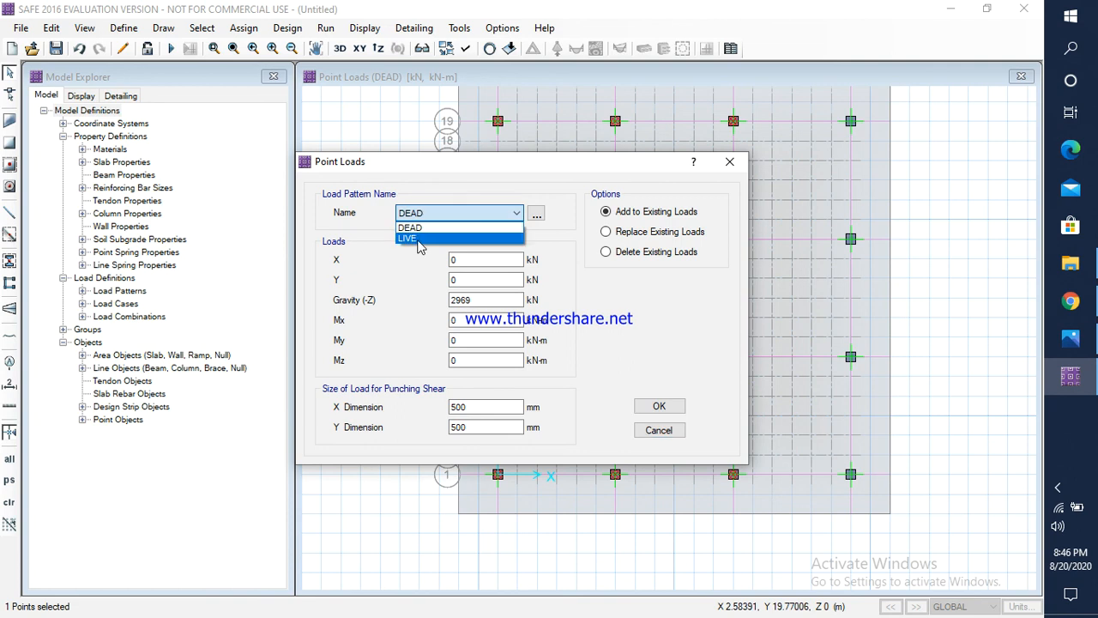
left_click(455, 236)
left_click(494, 301)
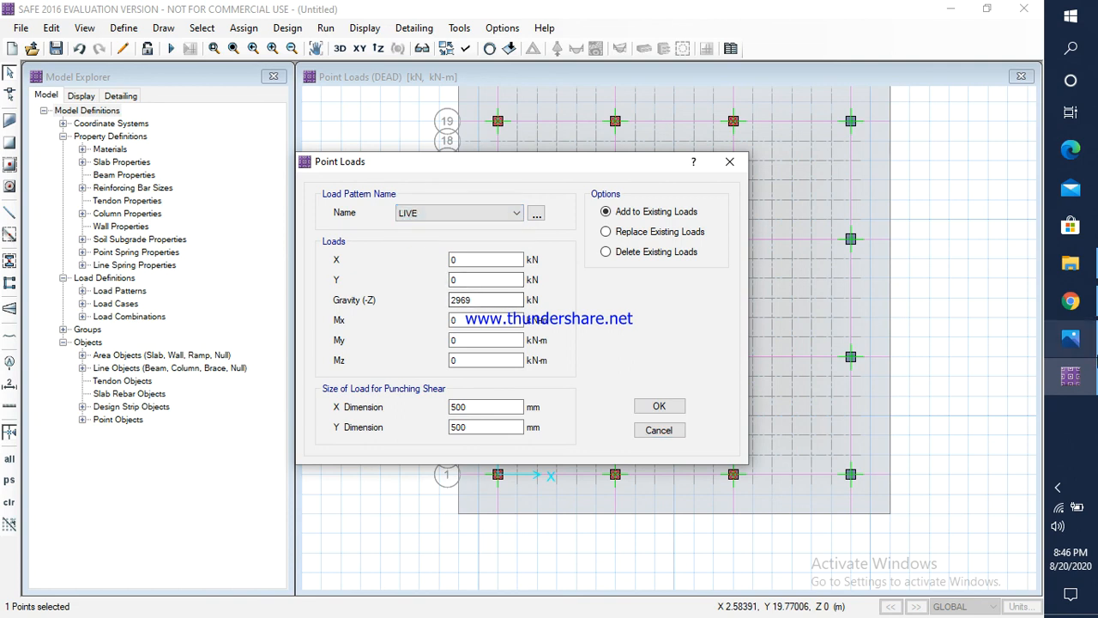
left_click(1070, 339)
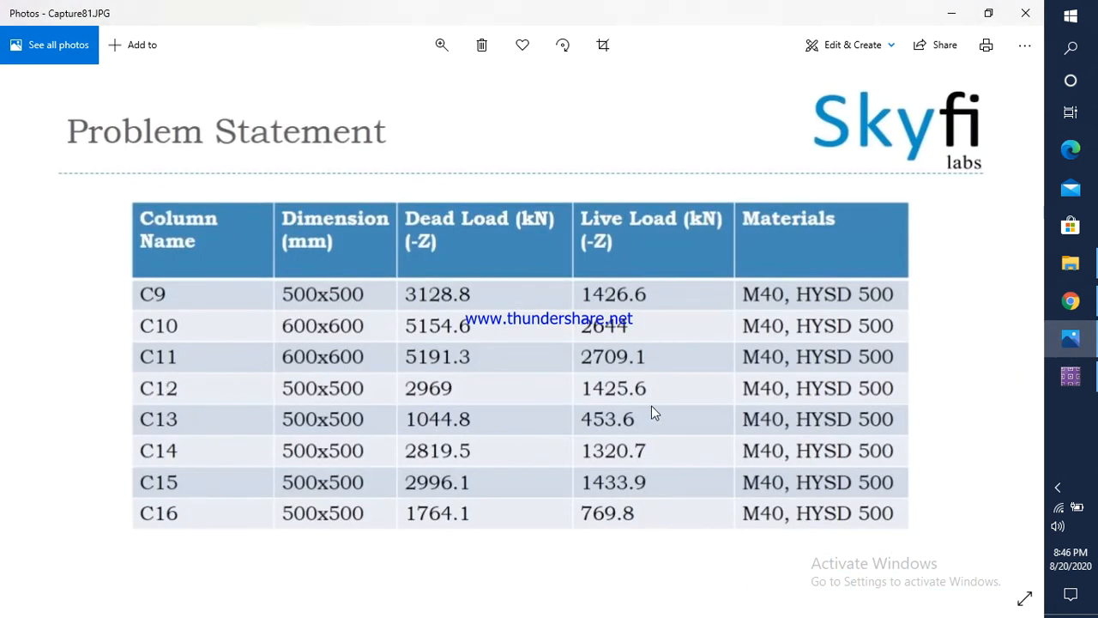
left_click(1071, 376)
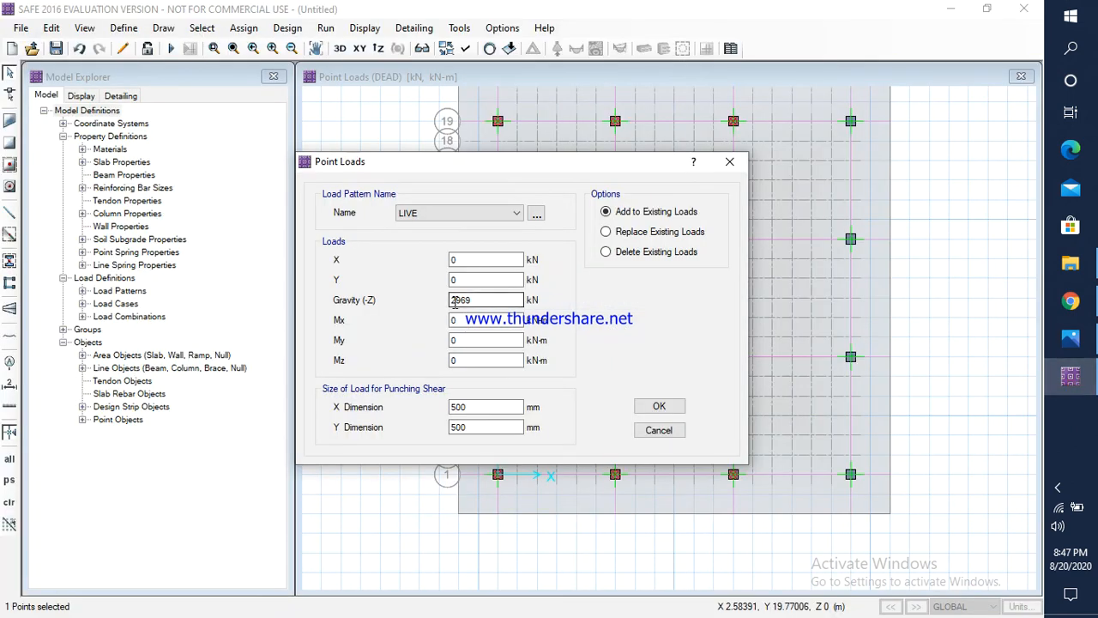
left_click_drag(484, 301, 445, 308)
left_click(1070, 341)
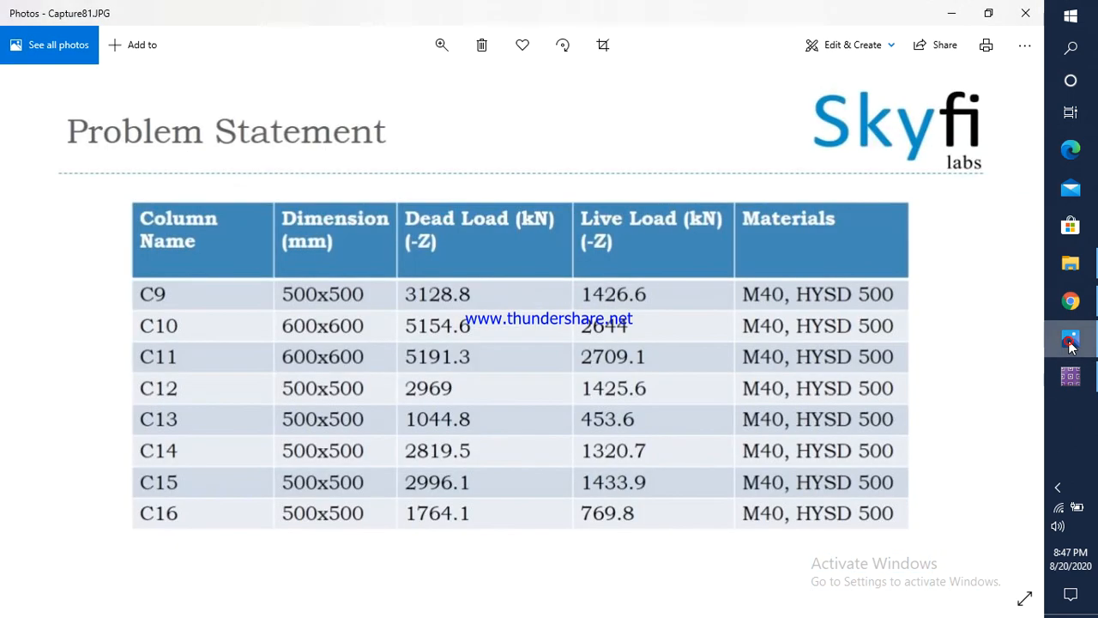
left_click(1070, 375)
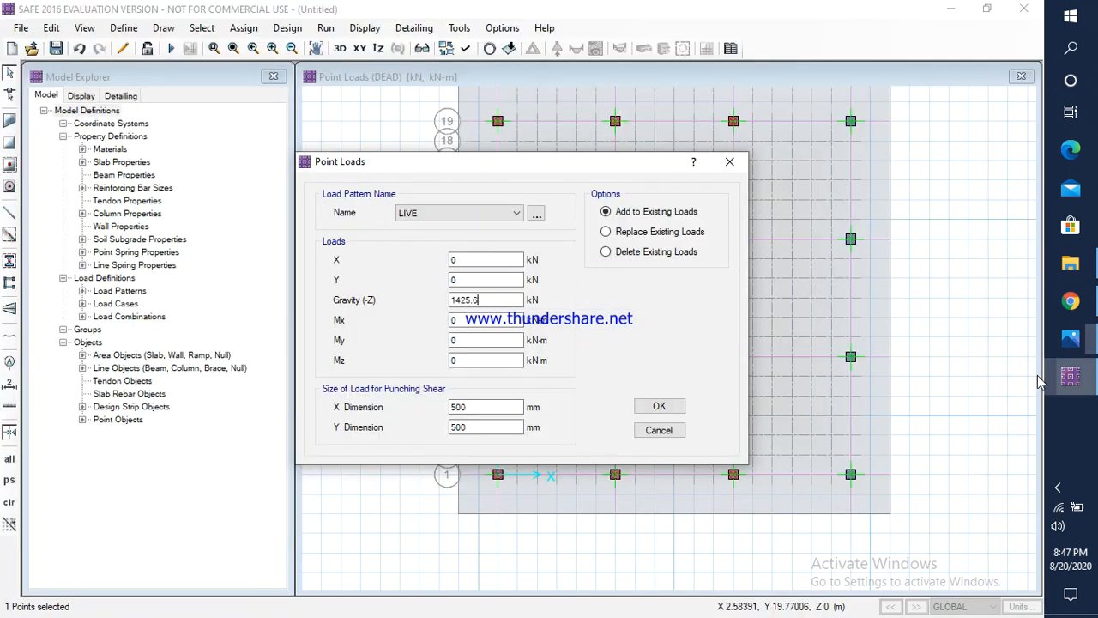
left_click(659, 409)
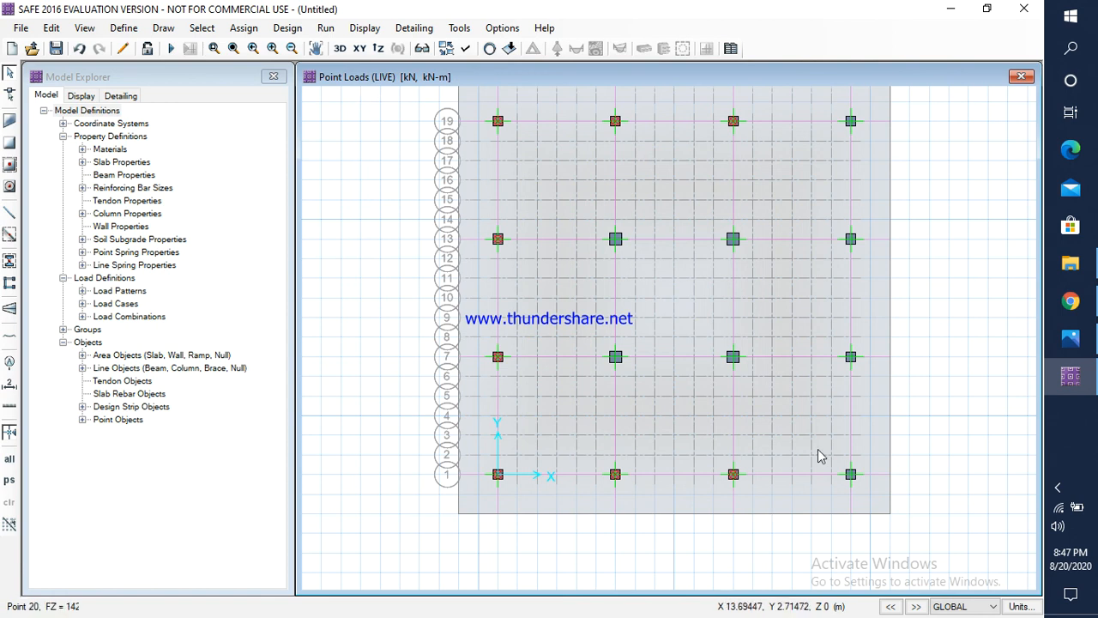
Step: Check column C13's dead load in Photos and assign a DEAD gravity load of 1044.8 kN to the fourth column point along grid line 1
left_click(852, 475)
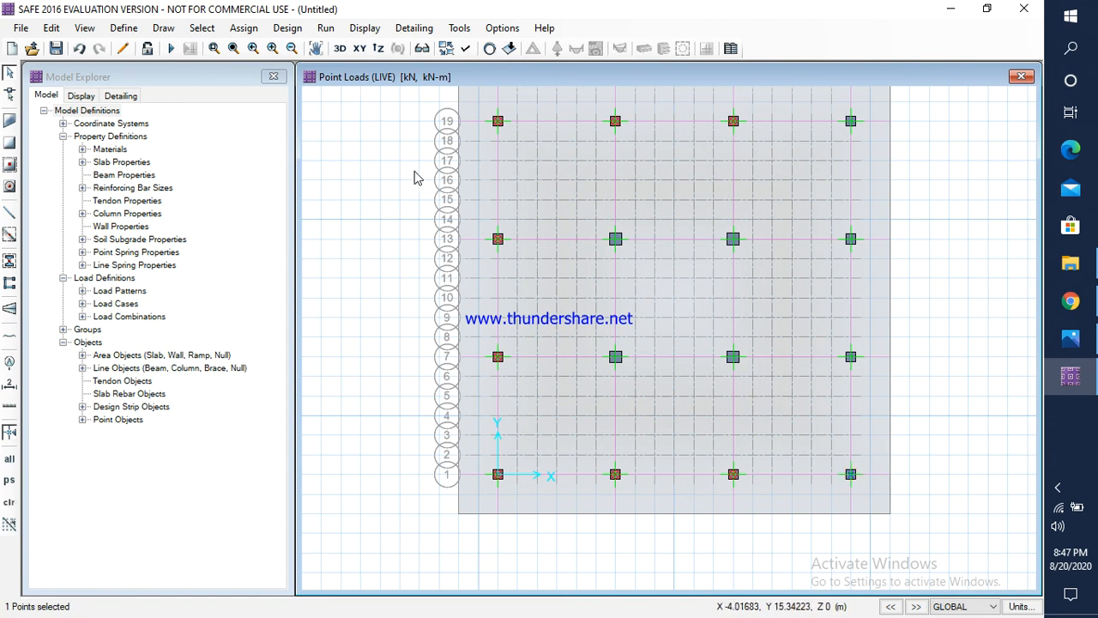
left_click(244, 30)
left_click(315, 190)
left_click(254, 28)
mouse_move(367, 183)
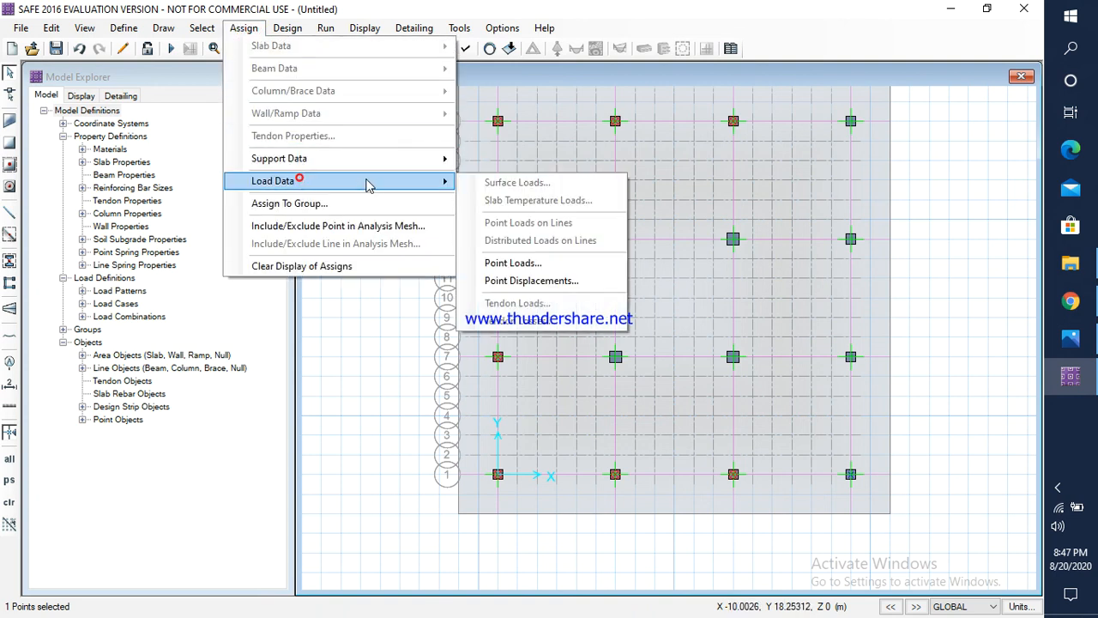
left_click(527, 265)
left_click(459, 213)
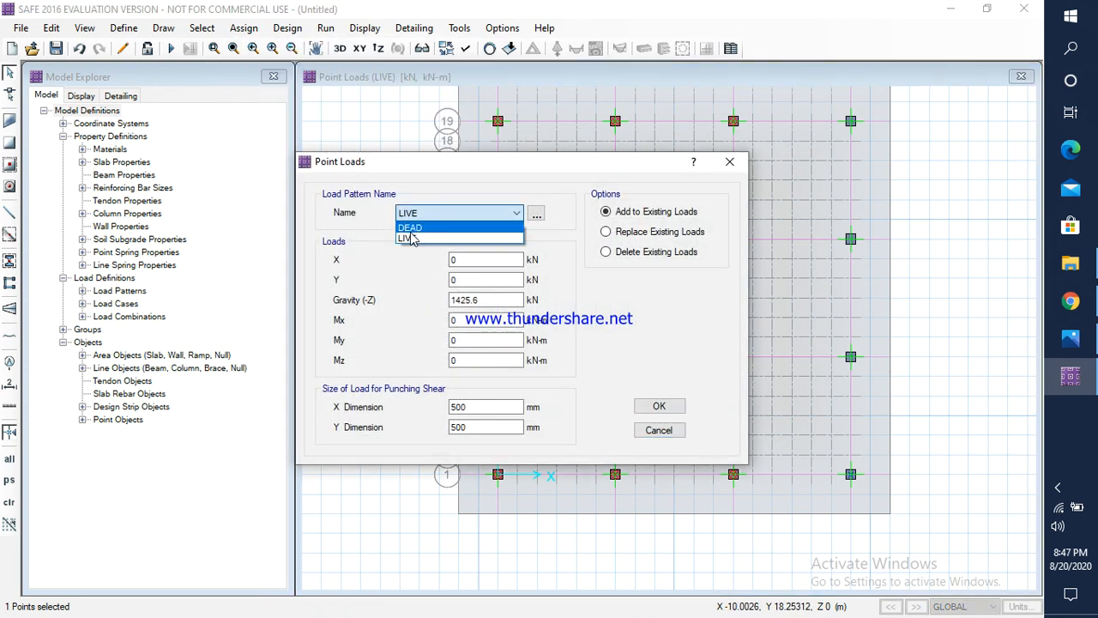
left_click(410, 232)
left_click(1070, 339)
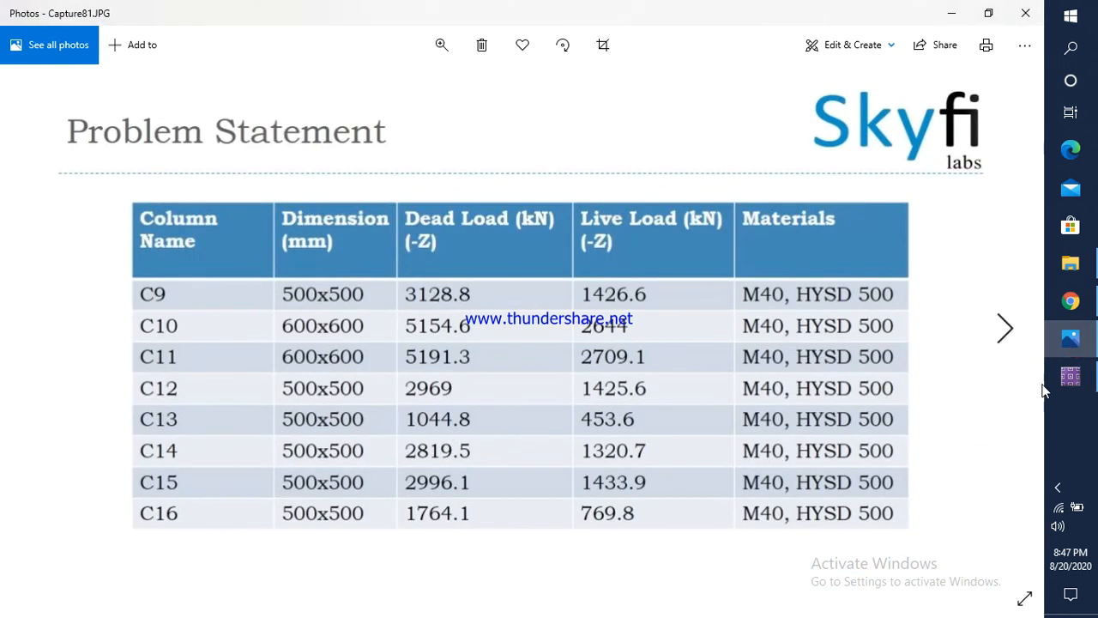
left_click(1070, 376)
left_click_drag(486, 300, 440, 307)
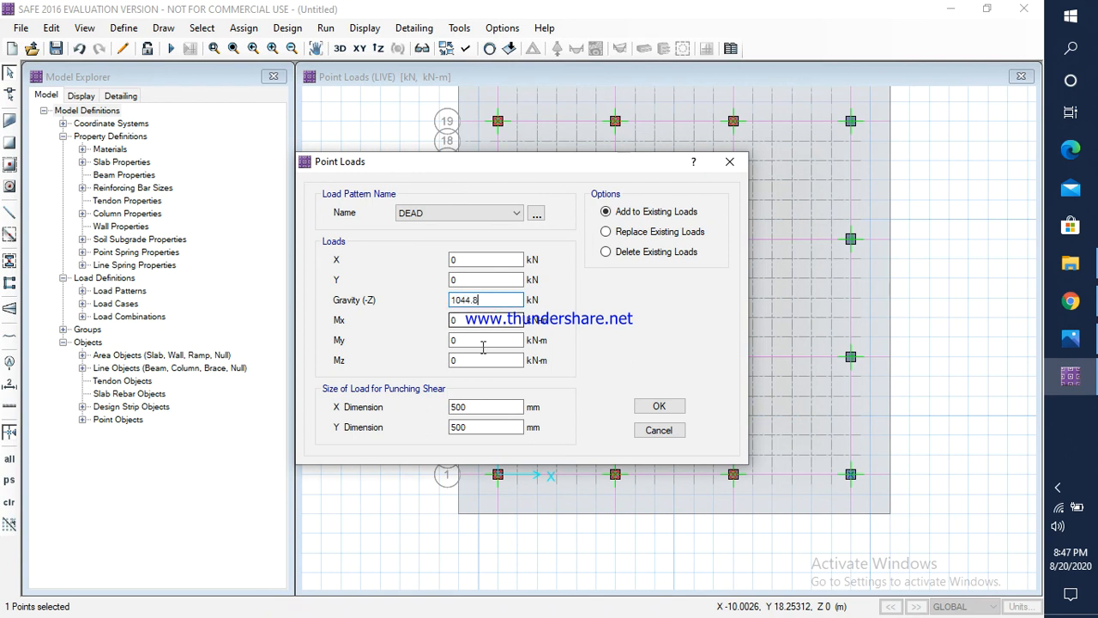
left_click(659, 406)
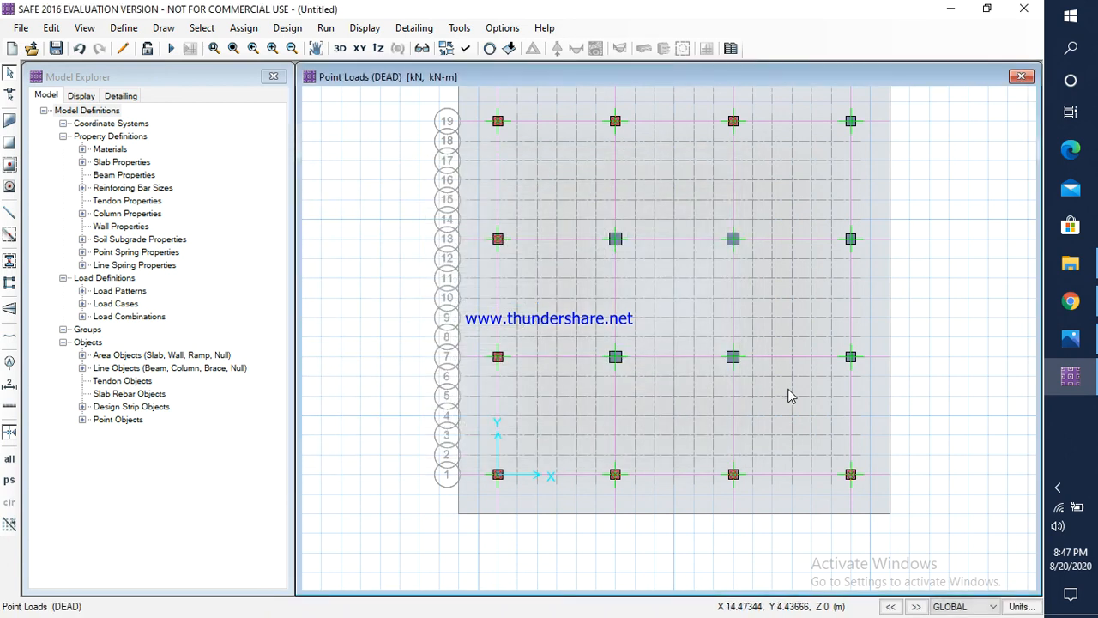
Step: Check column C13's live load in Photos and assign a LIVE gravity load of 453.6 kN to the fourth column point along grid line 1
left_click(852, 478)
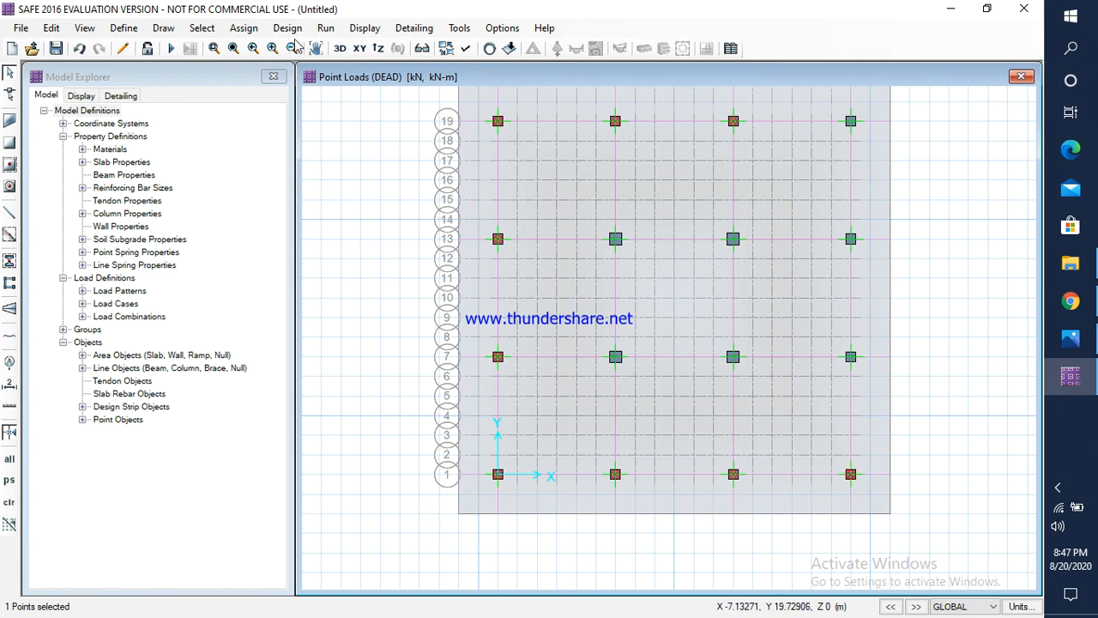
left_click(244, 27)
mouse_move(309, 181)
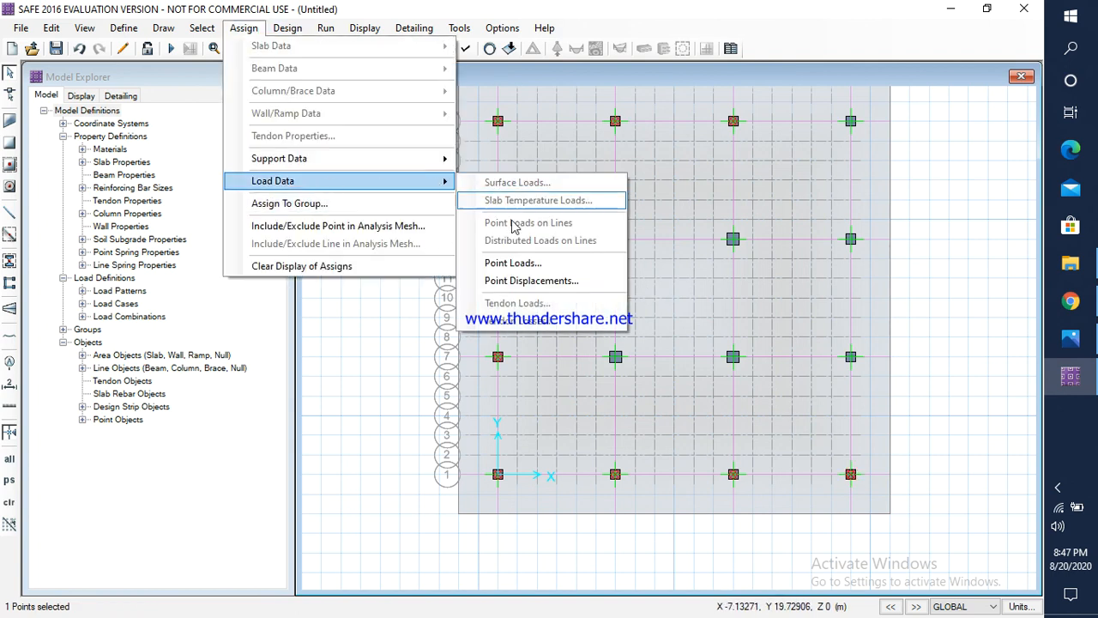
left_click(514, 260)
left_click(421, 214)
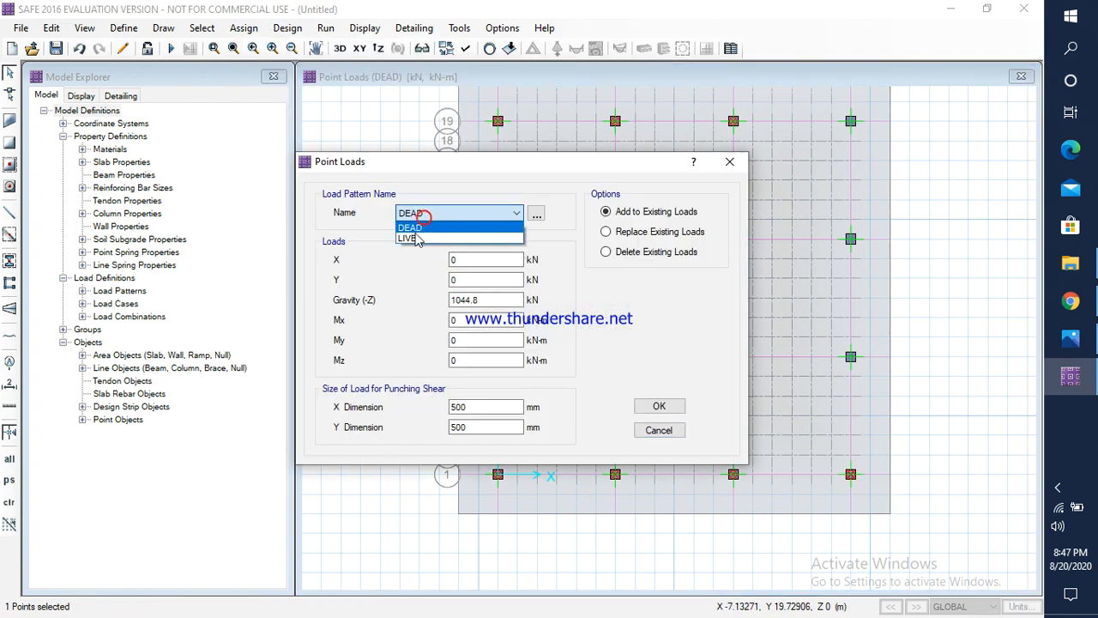
left_click(416, 238)
left_click(1071, 338)
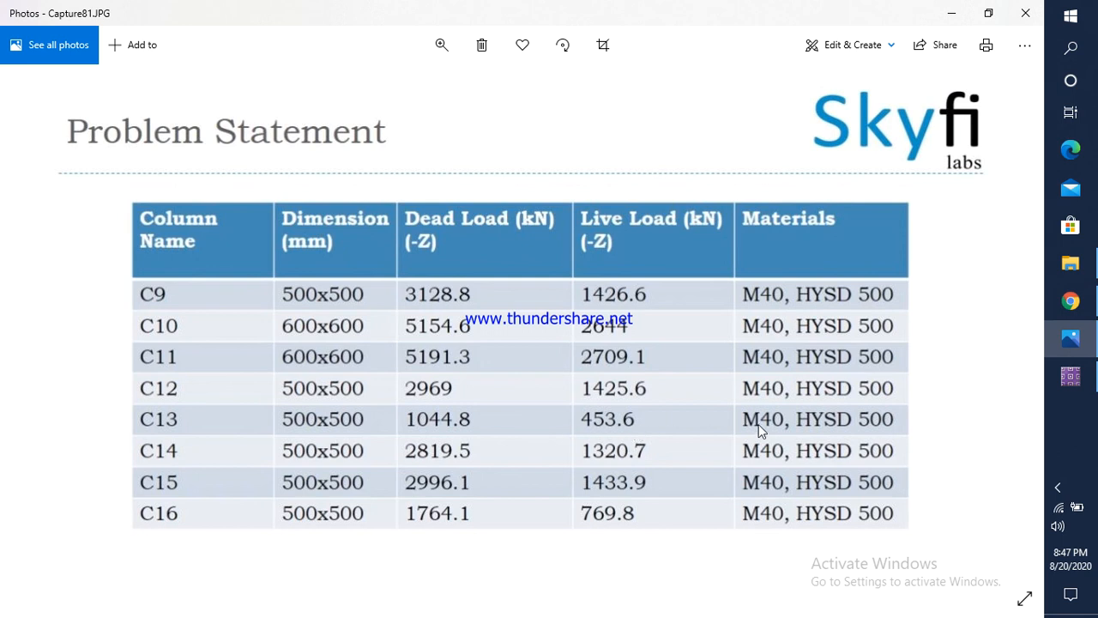
left_click(1071, 376)
left_click_drag(485, 300, 450, 307)
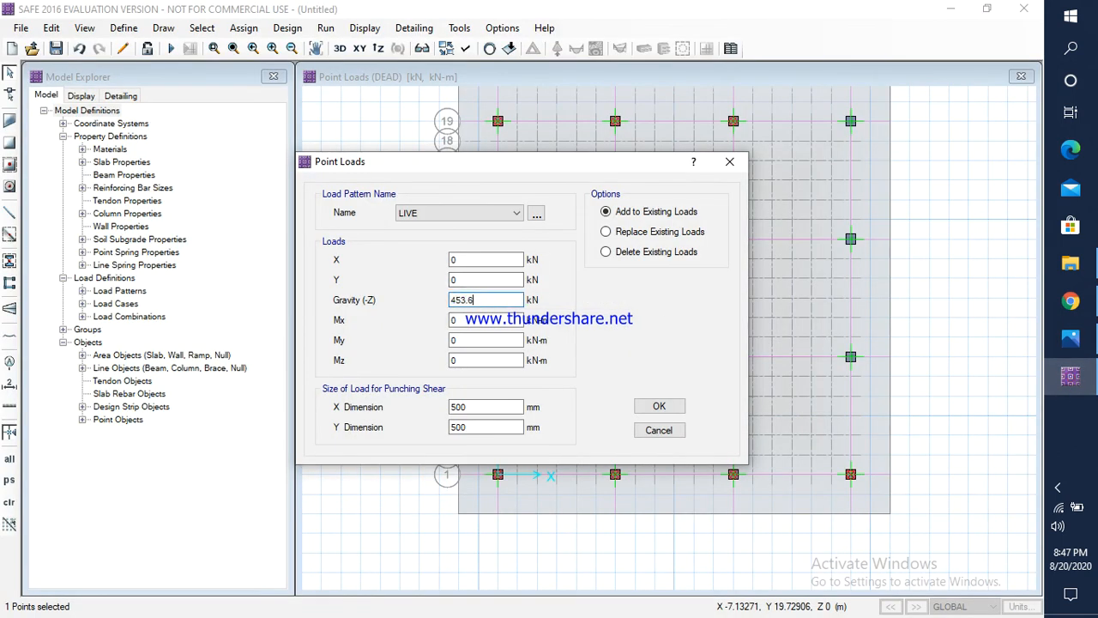
left_click(660, 405)
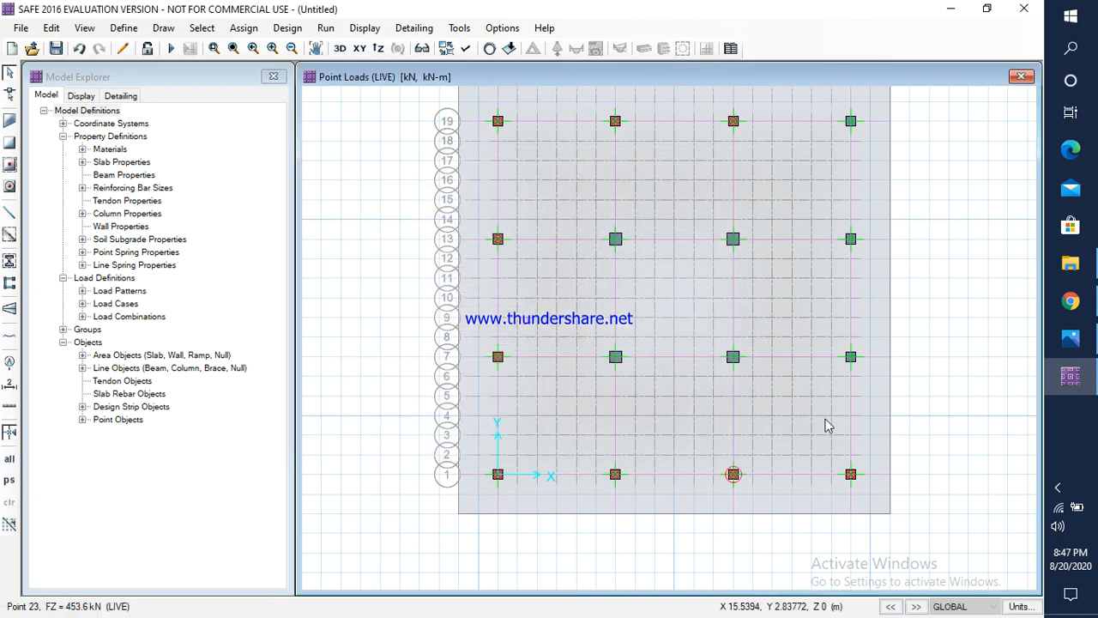
Step: Check column C14's dead load in Photos and assign a DEAD gravity load of 2819.5 kN to the fourth column point along grid line 7
left_click(851, 364)
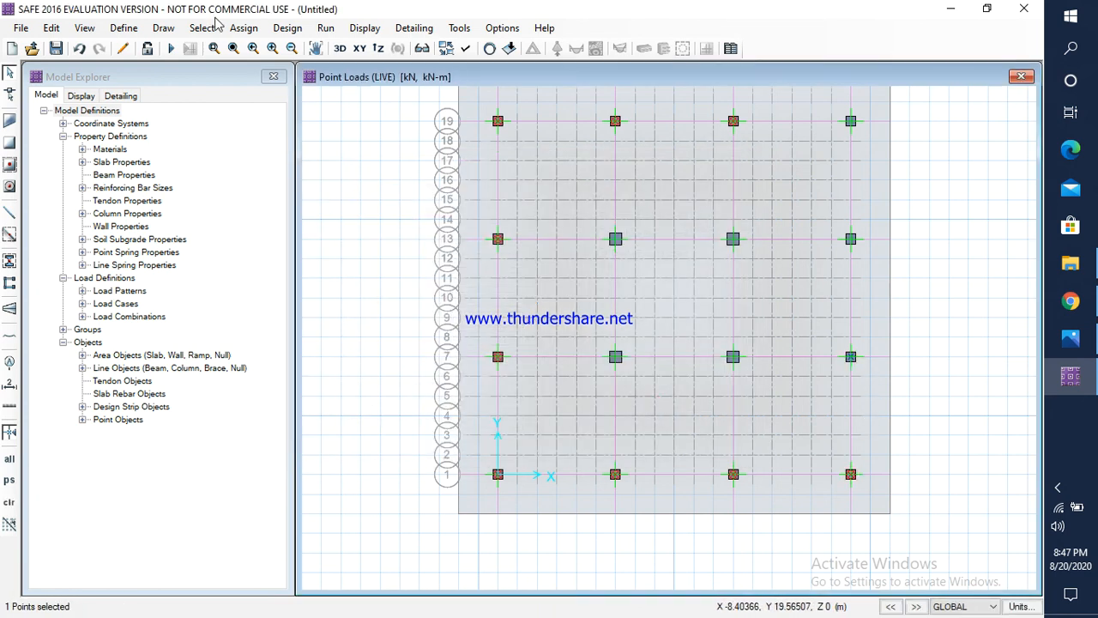
left_click(244, 27)
mouse_move(274, 185)
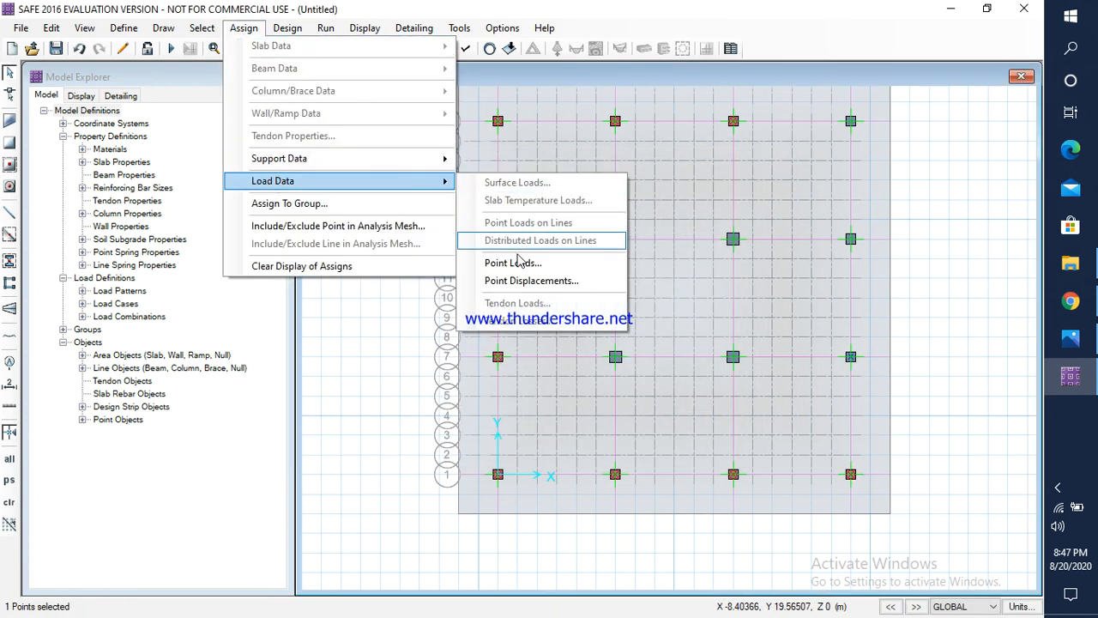
left_click(507, 258)
left_click(455, 213)
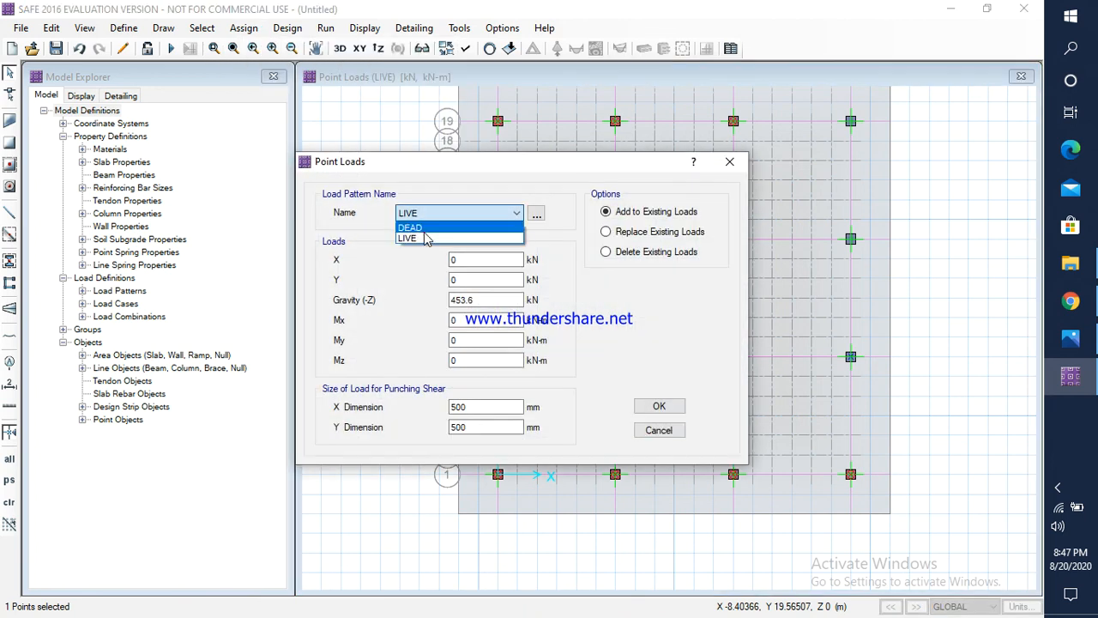
left_click(437, 225)
left_click(1071, 337)
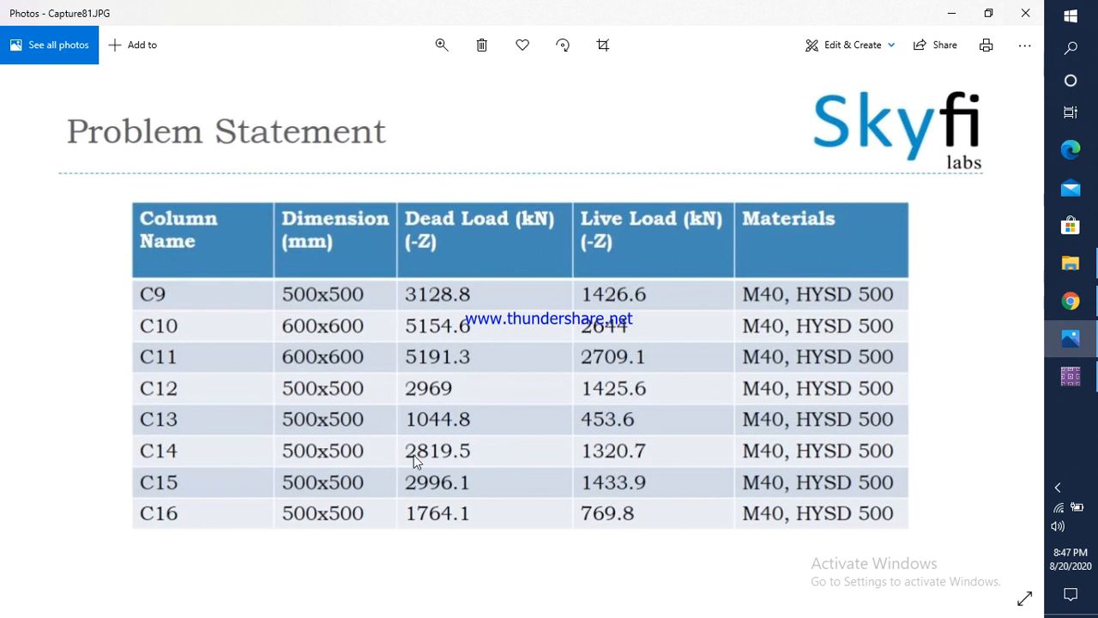
left_click(1070, 376)
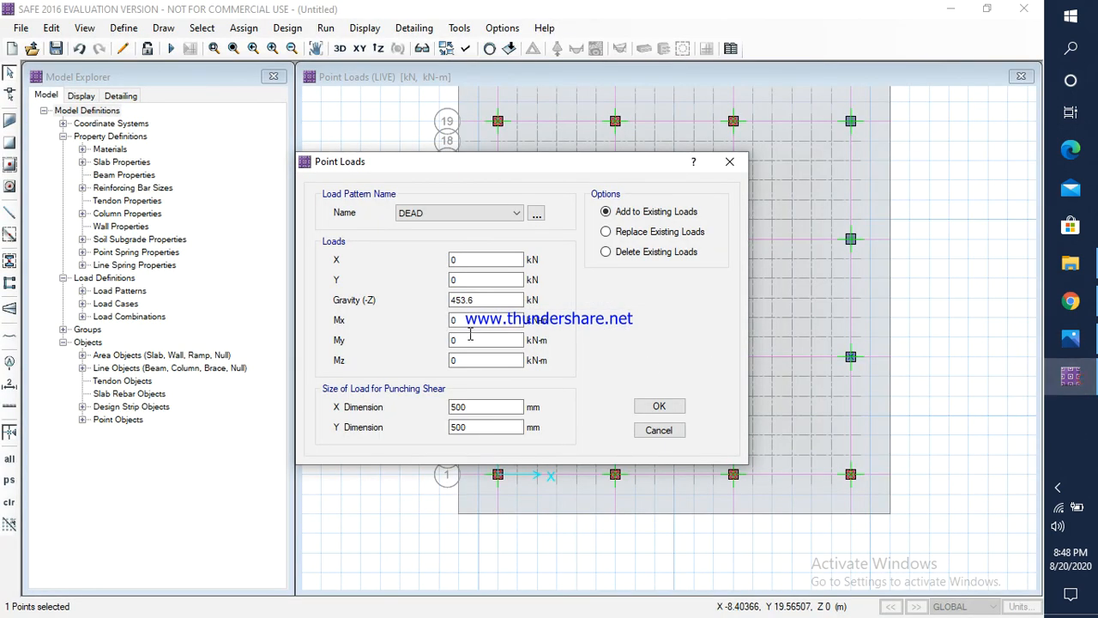
double_click(462, 299)
type("28195")
left_click(659, 406)
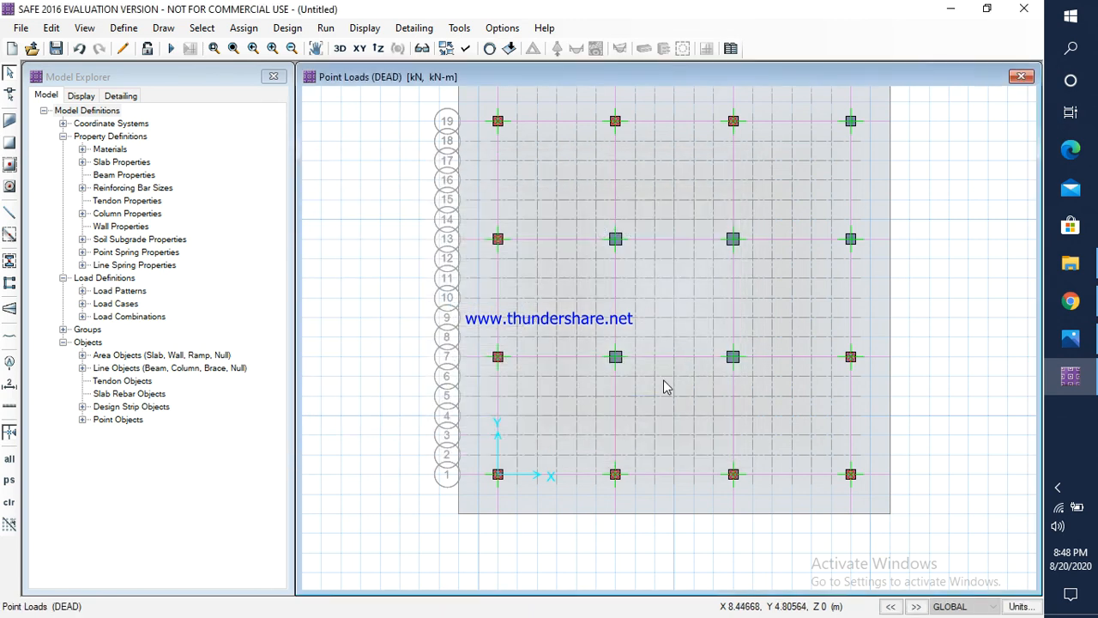
left_click(850, 355)
left_click(249, 28)
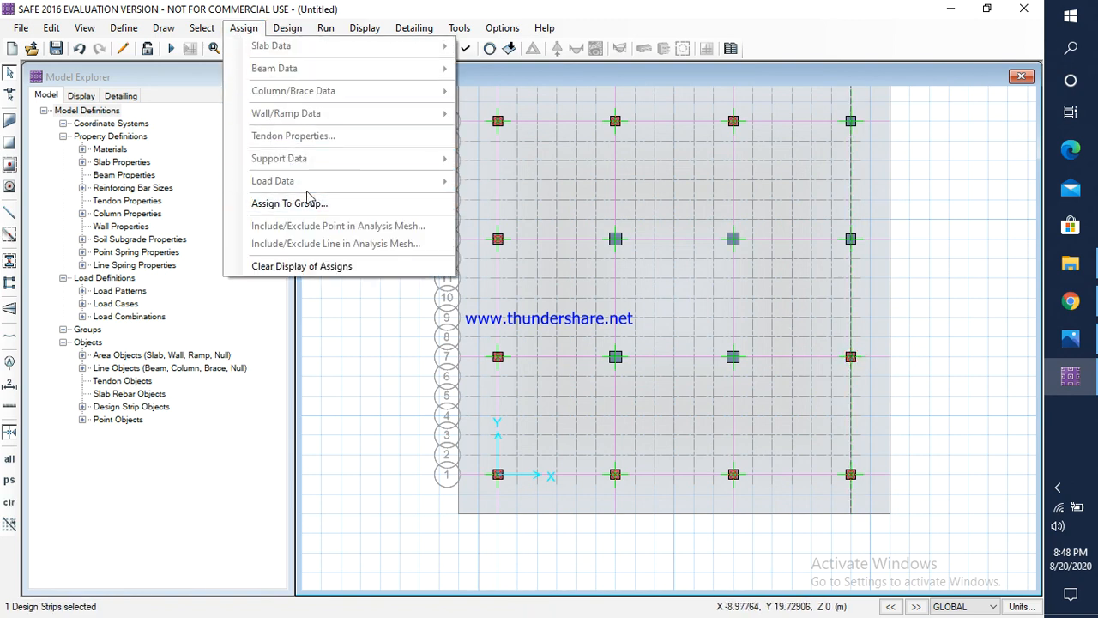
key("Escape")
key("Escape")
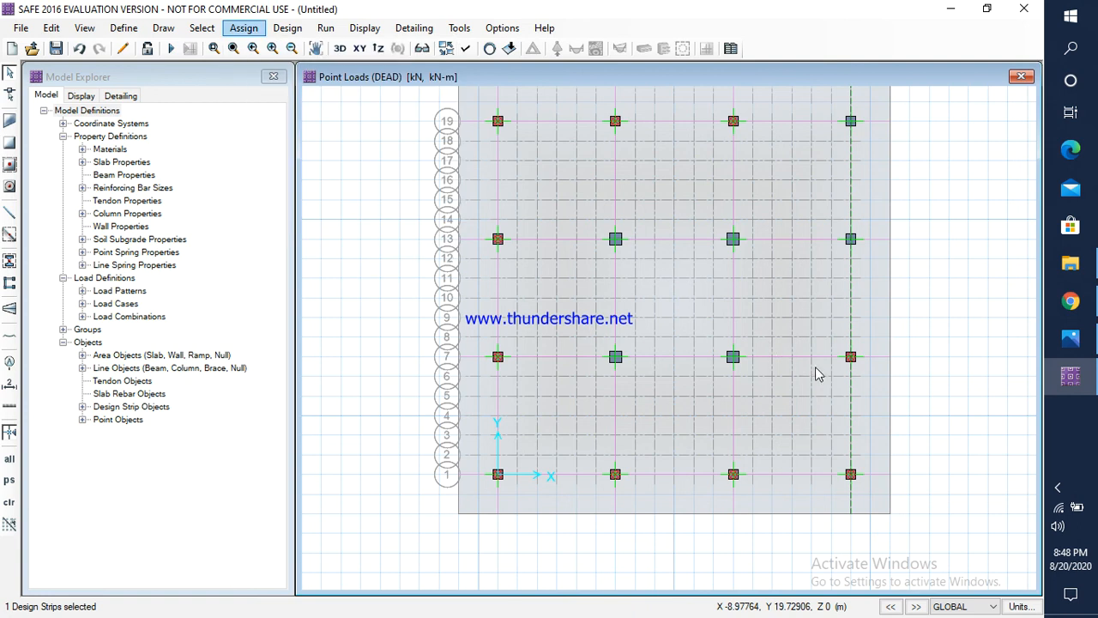
left_click(849, 369)
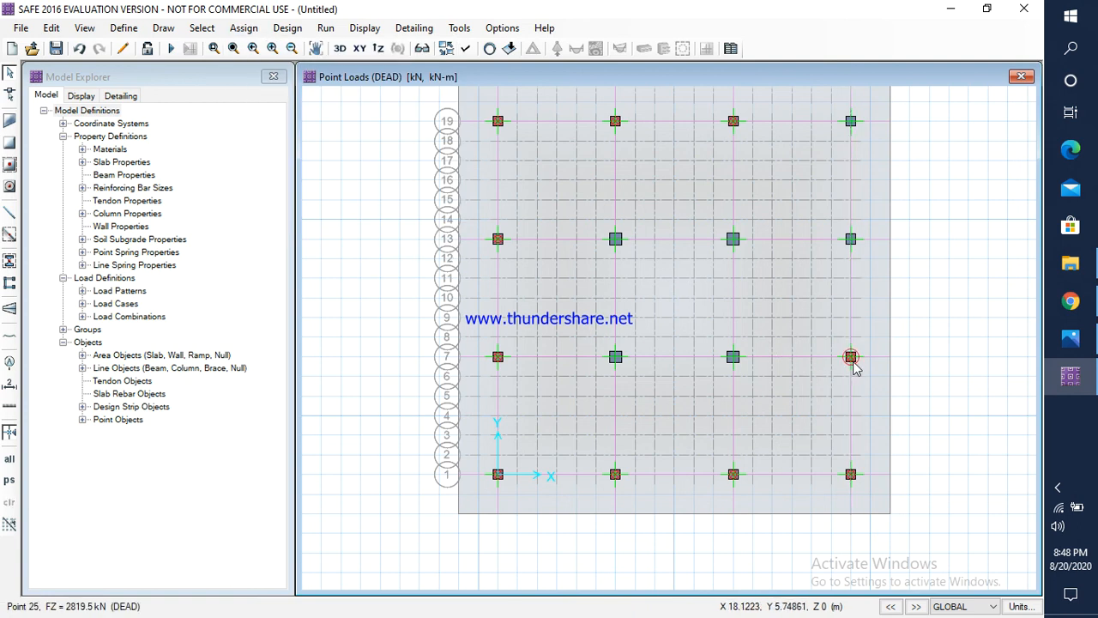
Step: Check column C14's live load in Photos and assign a LIVE gravity load of 1320.7 kN to the fourth column point along grid line 7
left_click(850, 360)
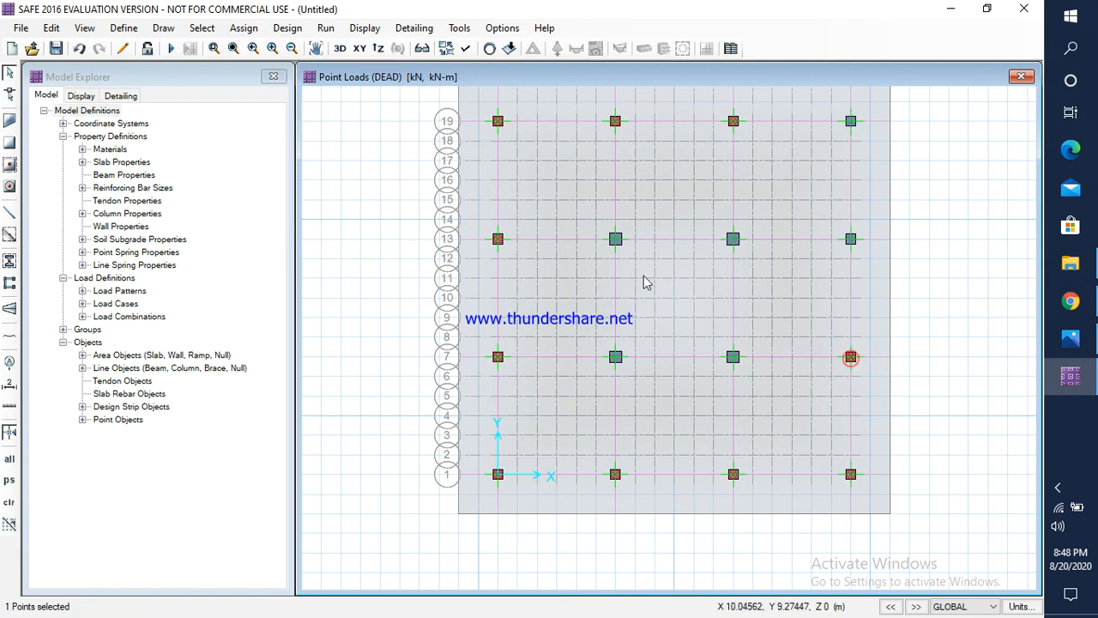
left_click(244, 27)
mouse_move(363, 182)
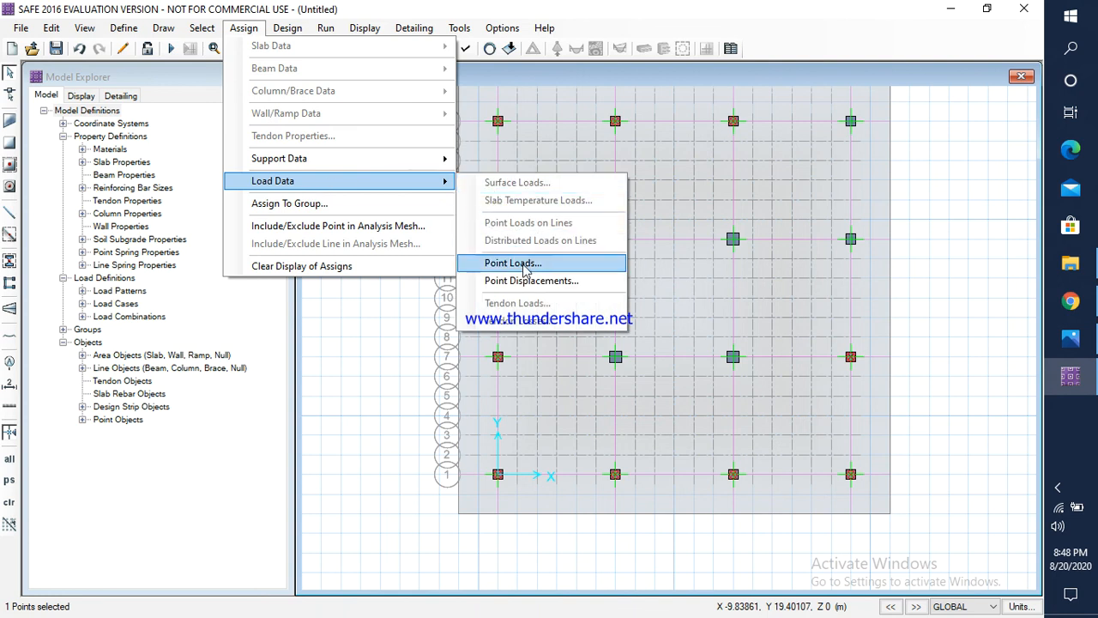
left_click(525, 264)
left_click(455, 213)
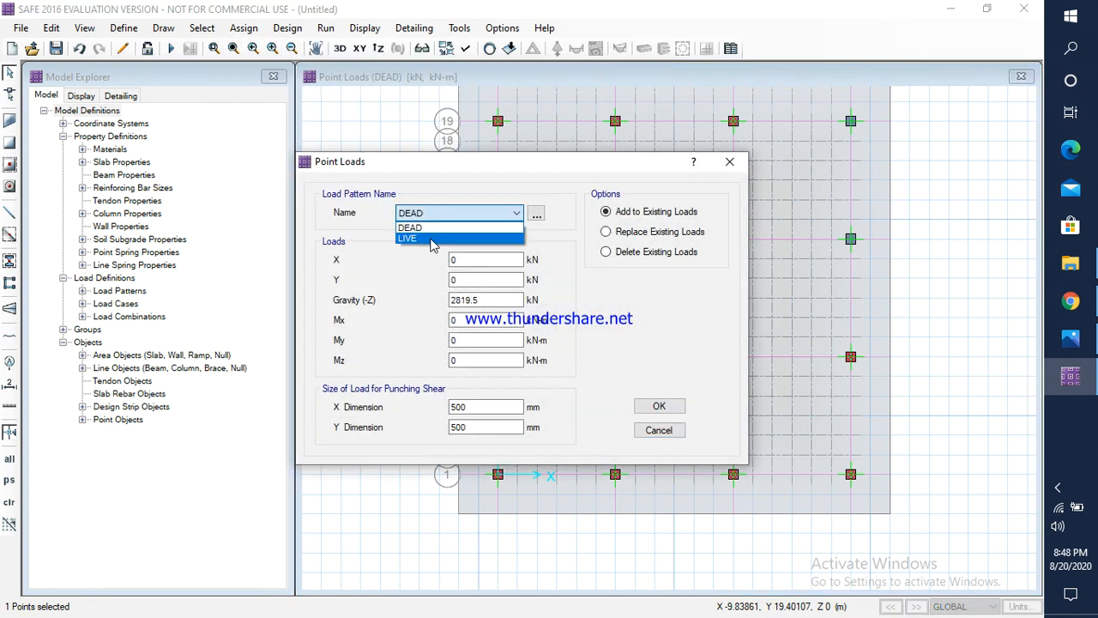
left_click(434, 237)
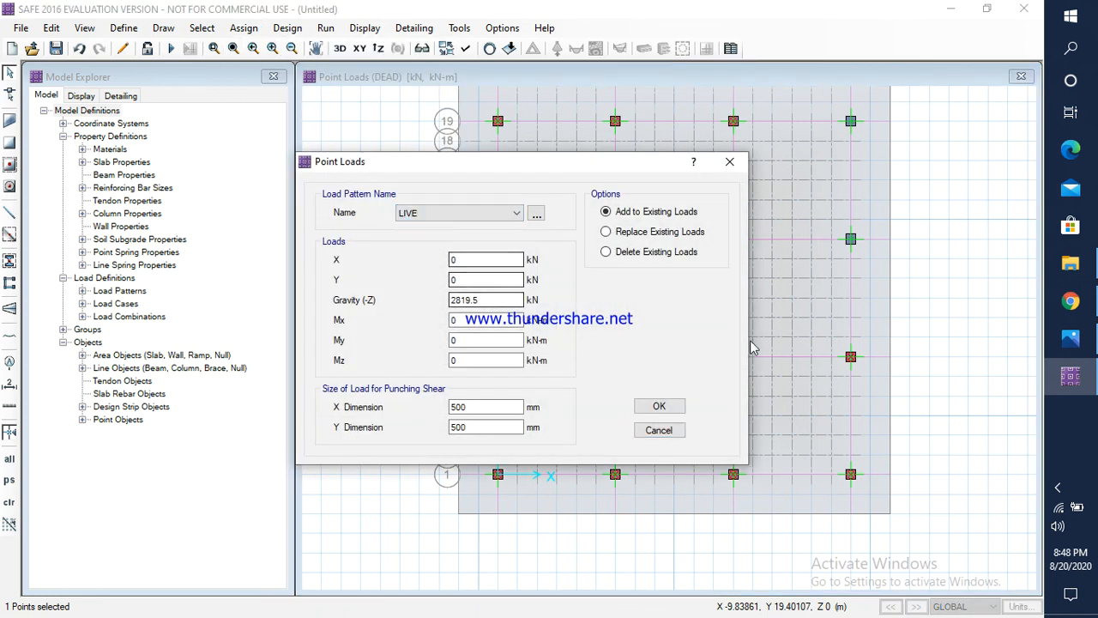
left_click(1070, 340)
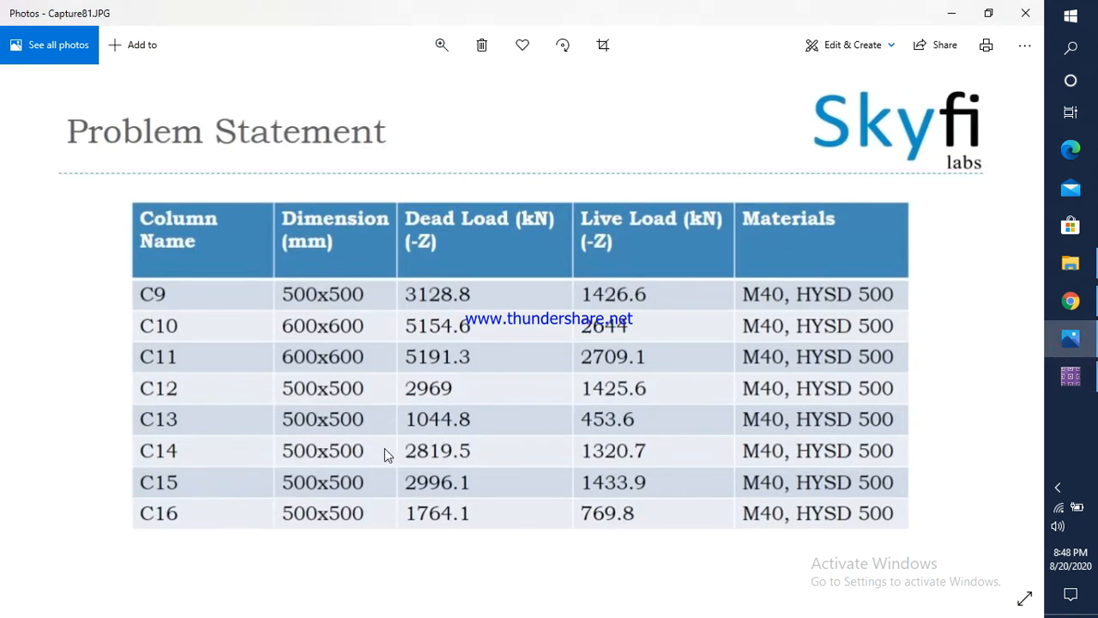
left_click(1070, 376)
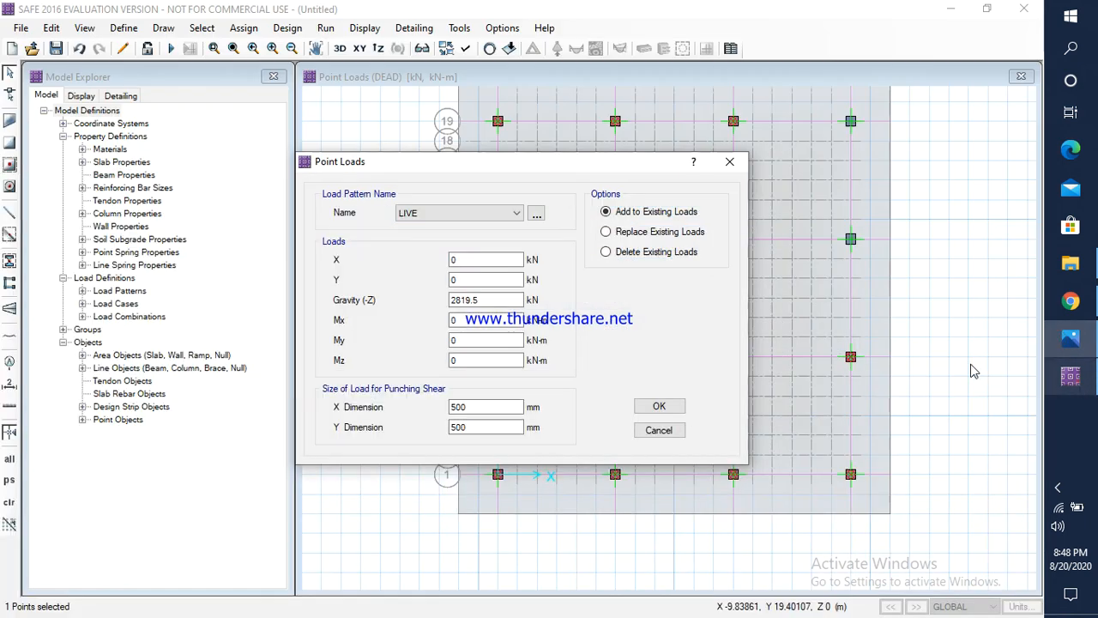
left_click_drag(488, 300, 441, 299)
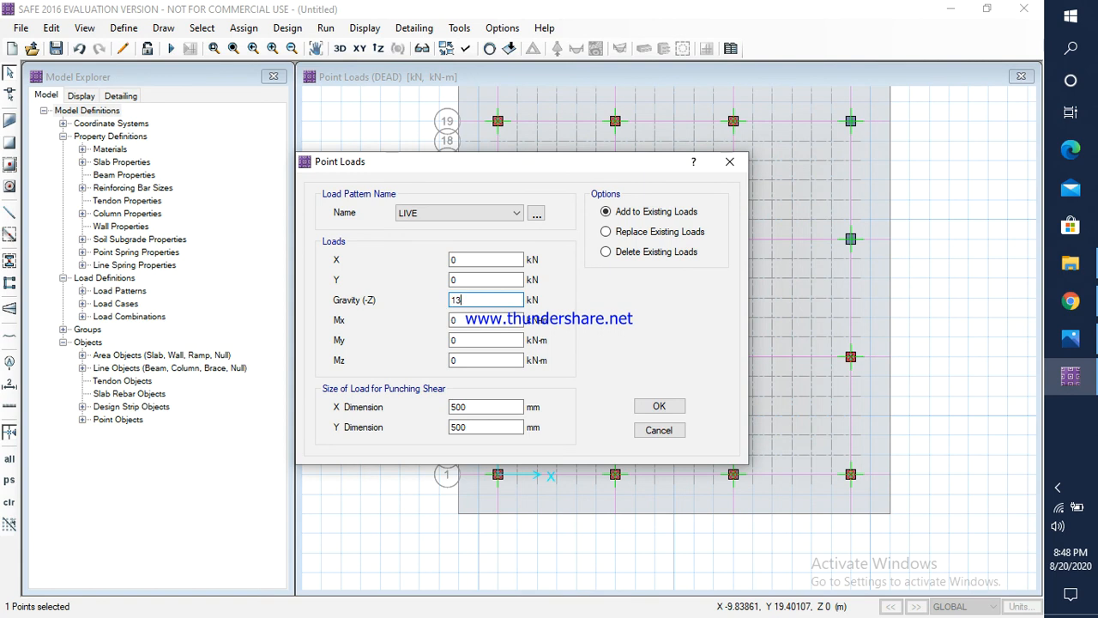
type("1320.5")
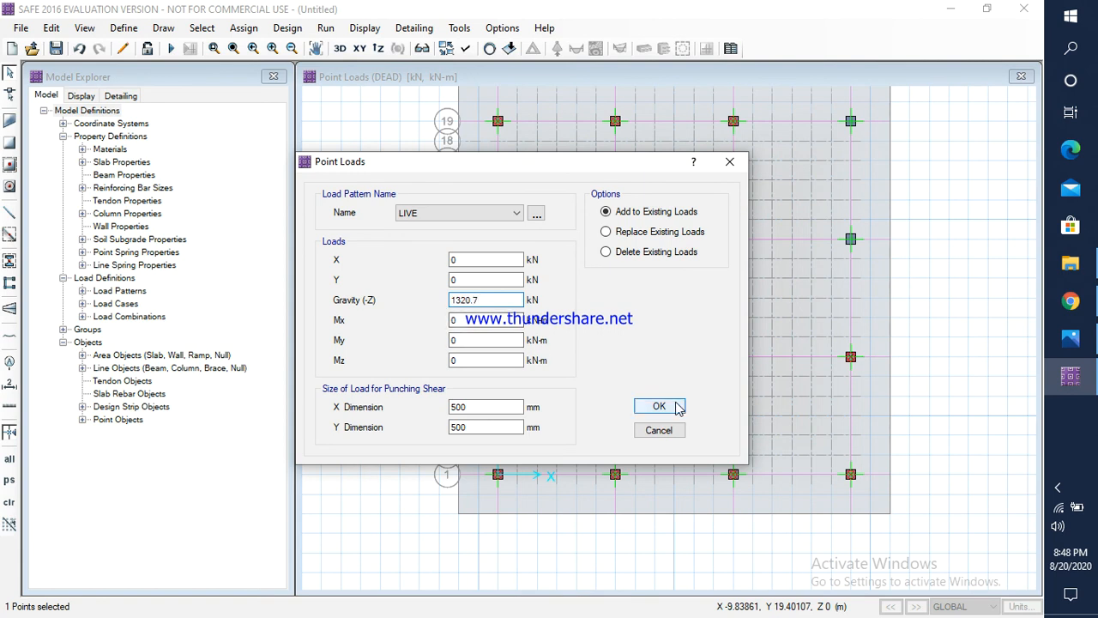
left_click(659, 406)
Step: Check column C15's dead load in Photos and assign a DEAD gravity load of 2996.1 kN to the fourth column point along grid line 13
left_click(850, 238)
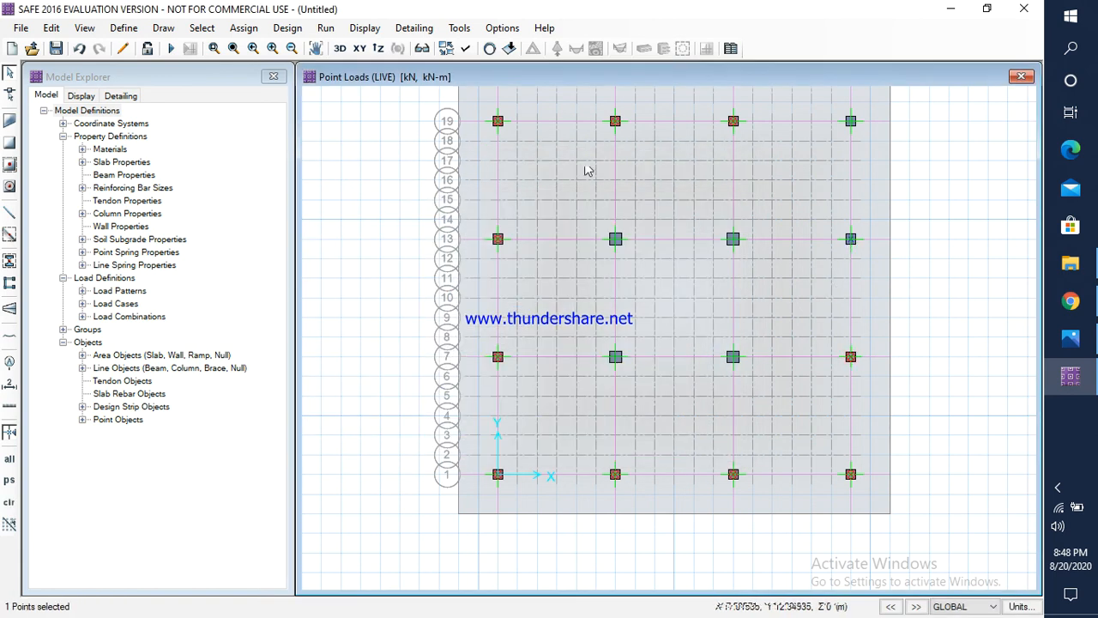
left_click(253, 33)
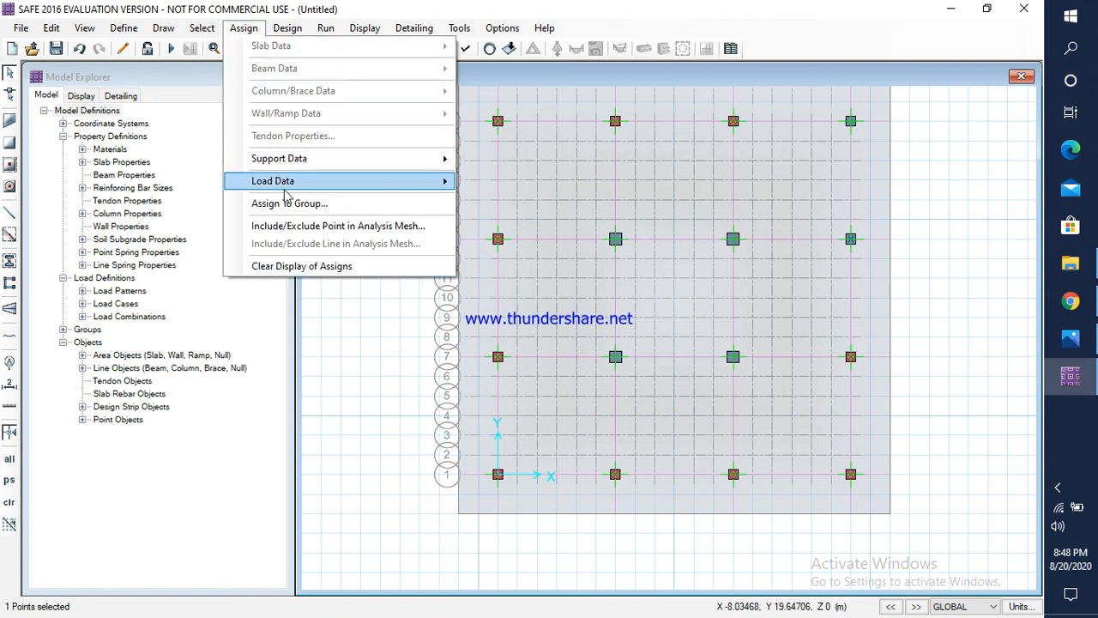
mouse_move(292, 181)
left_click(527, 267)
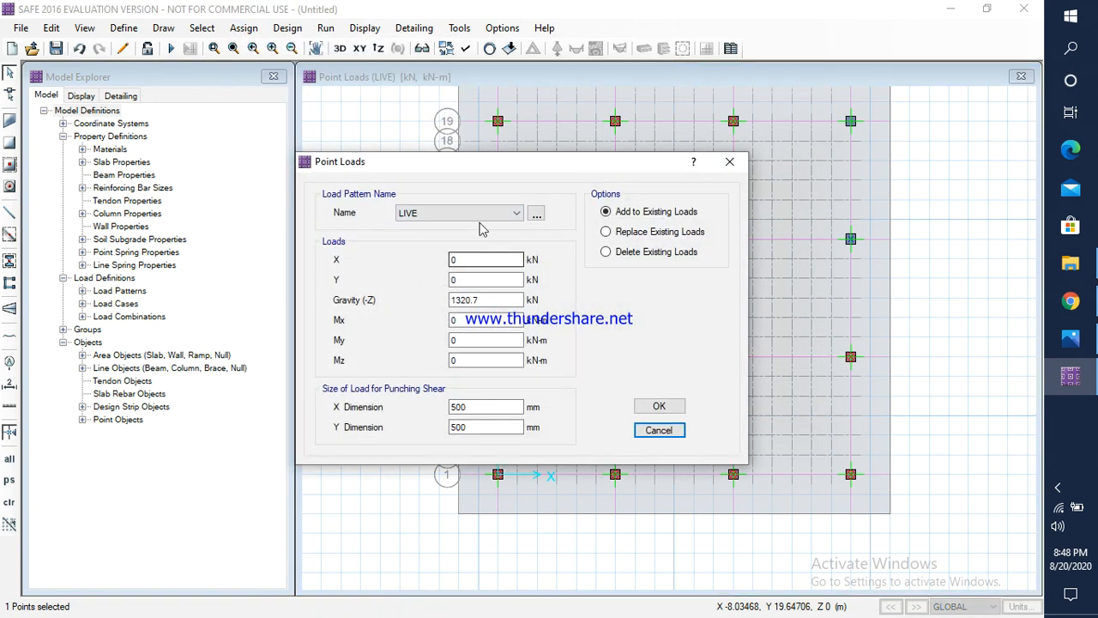
left_click(420, 213)
left_click(407, 228)
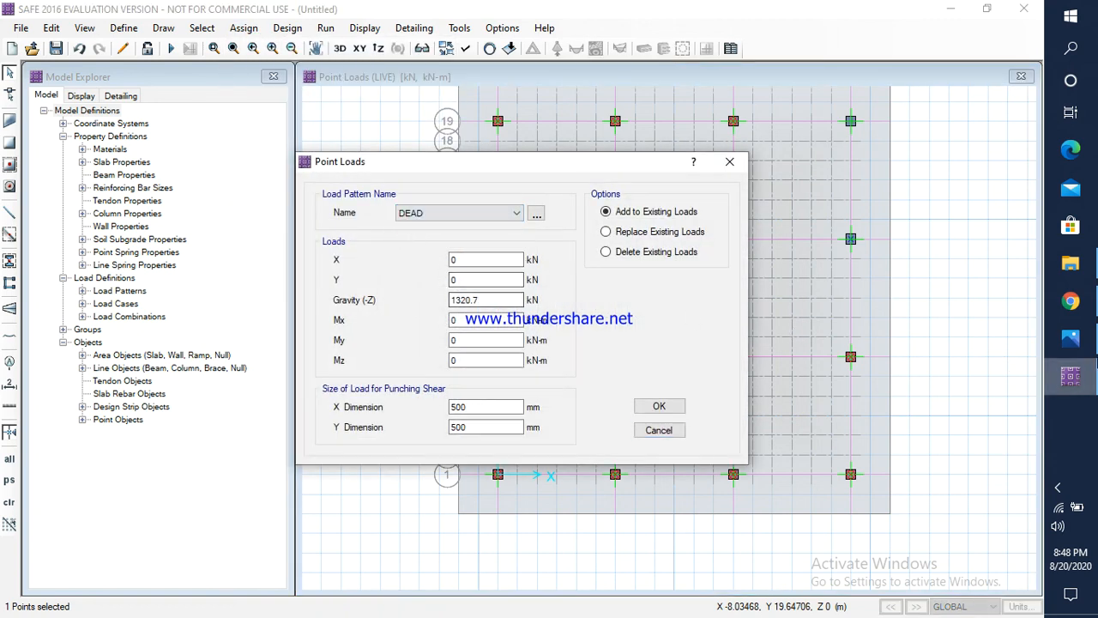
left_click(1070, 338)
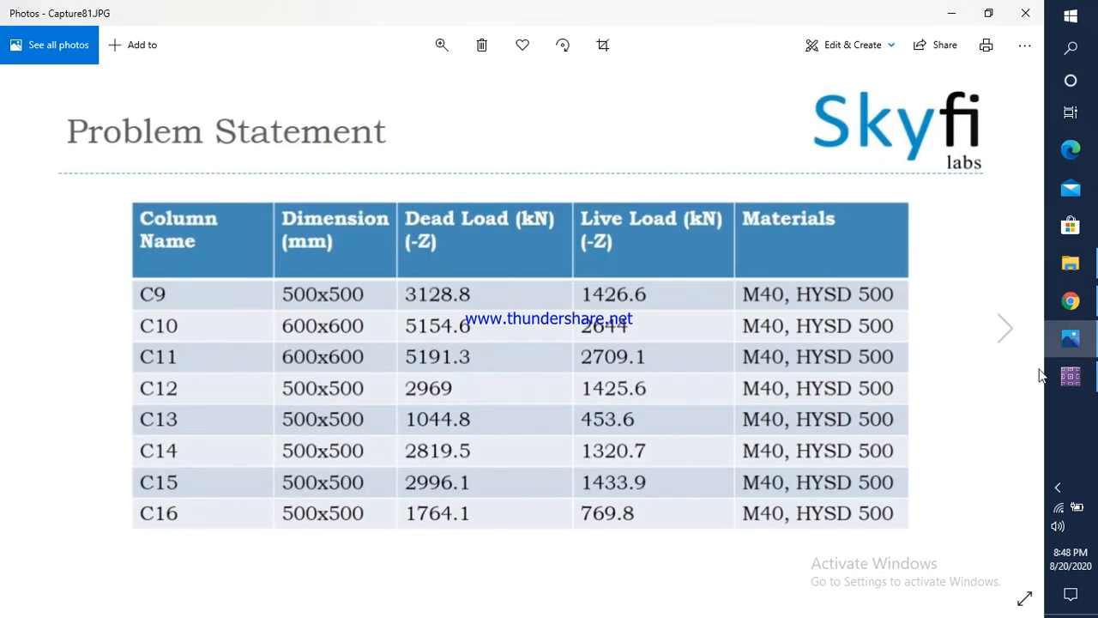
left_click(1070, 375)
left_click_drag(493, 302, 446, 304)
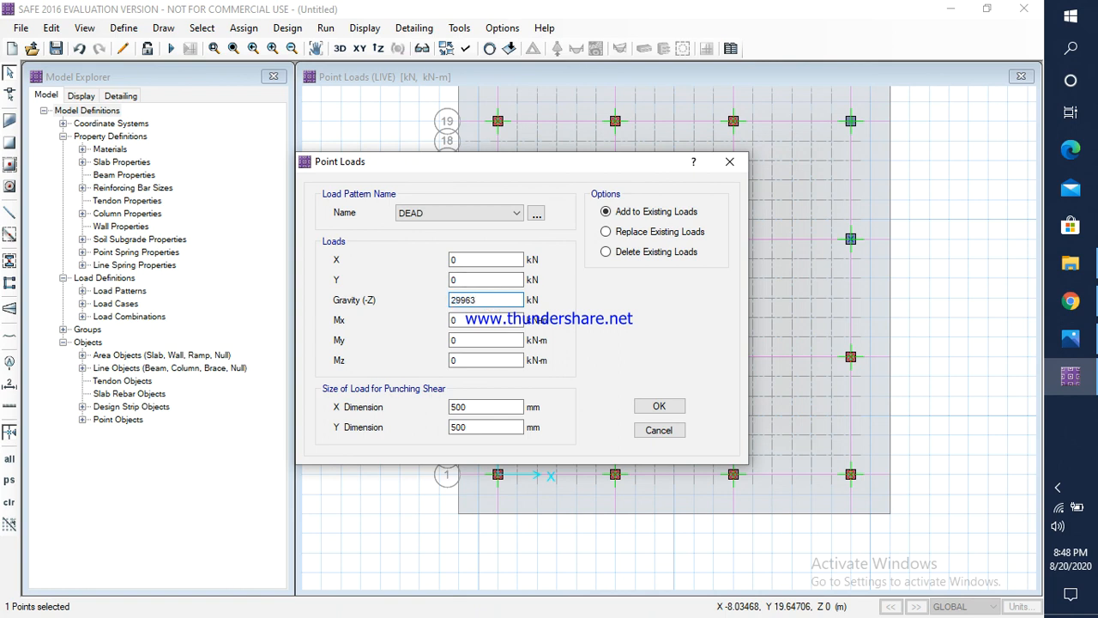
left_click(659, 406)
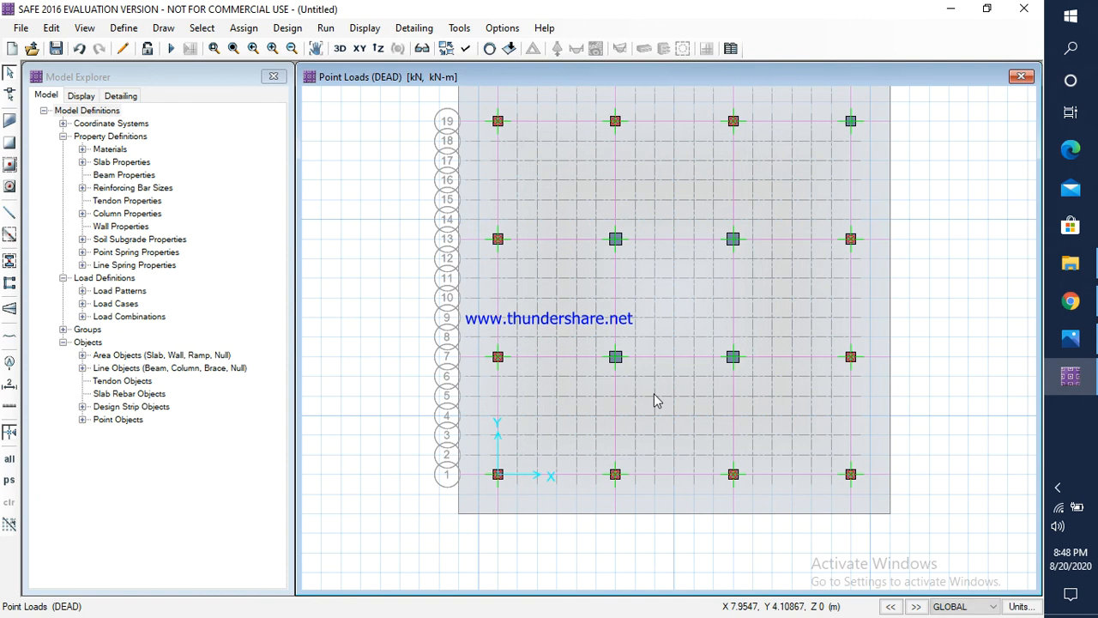
Step: Check column C15's live load in Photos and assign a LIVE gravity load of 1433.9 kN to the fourth column point along grid line 13
left_click(850, 239)
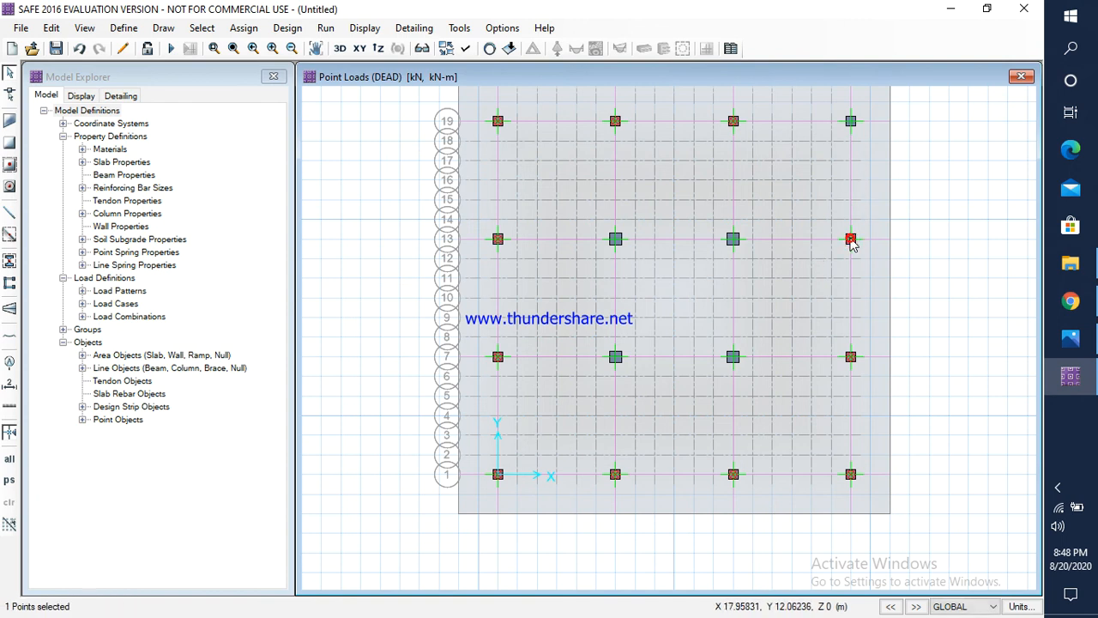
left_click(244, 27)
mouse_move(300, 183)
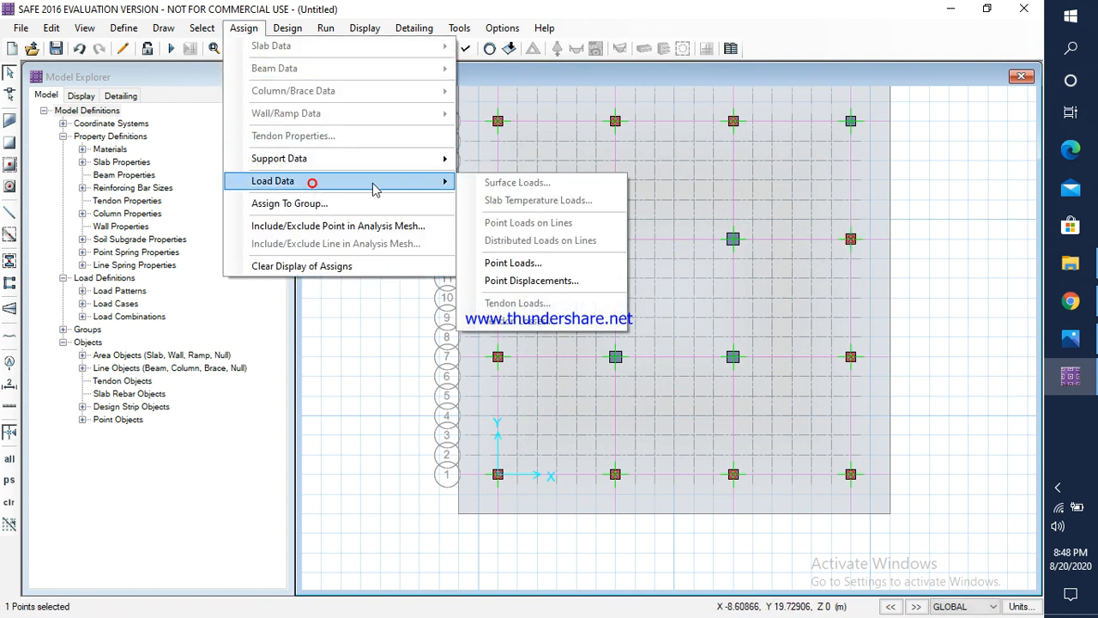
left_click(513, 262)
left_click(453, 214)
left_click(445, 236)
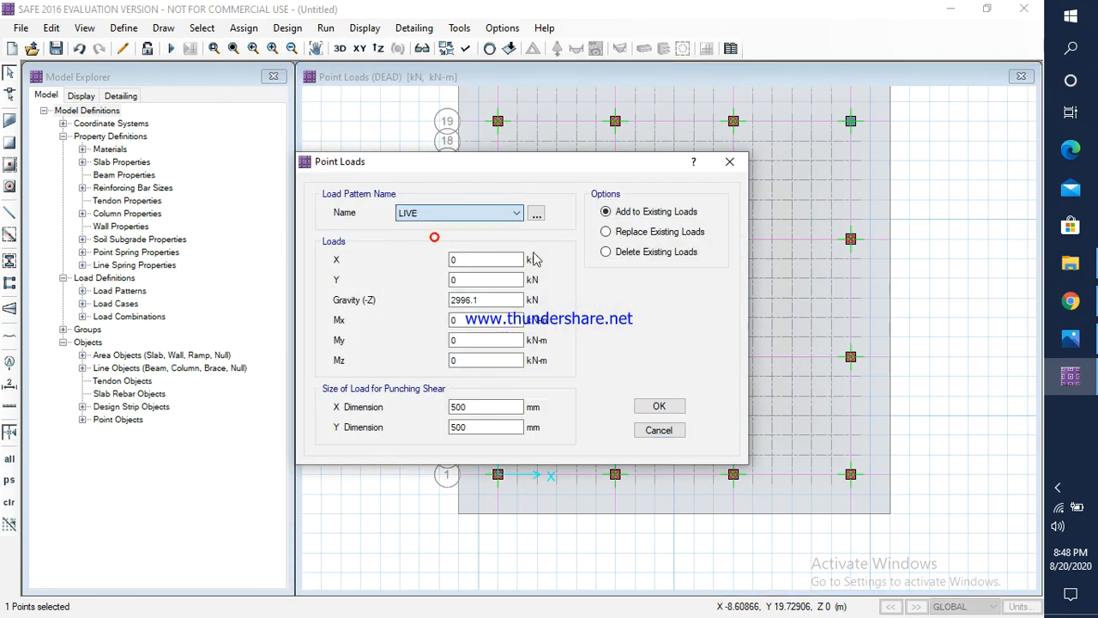
left_click(1071, 339)
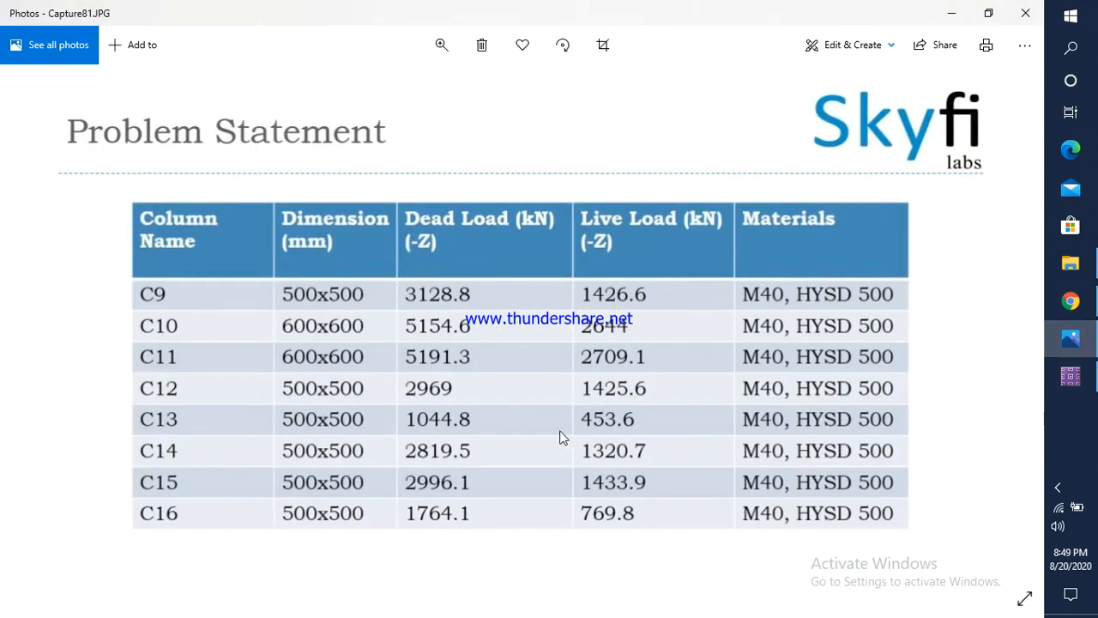
left_click(1070, 376)
left_click_drag(483, 299, 442, 305)
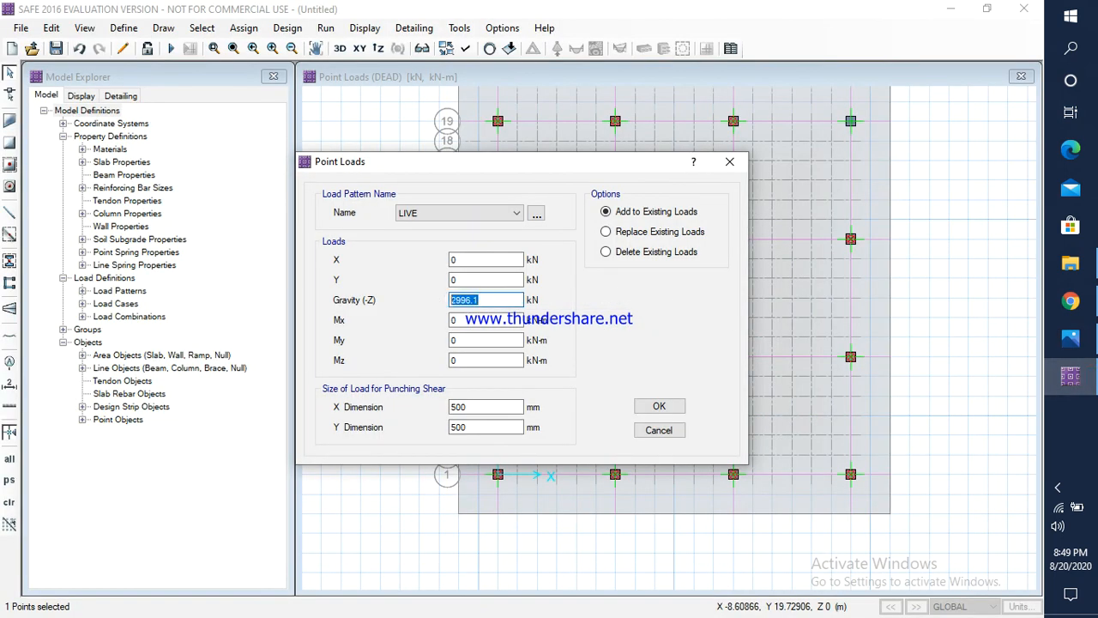
type("14")
type("33.6")
left_click(659, 406)
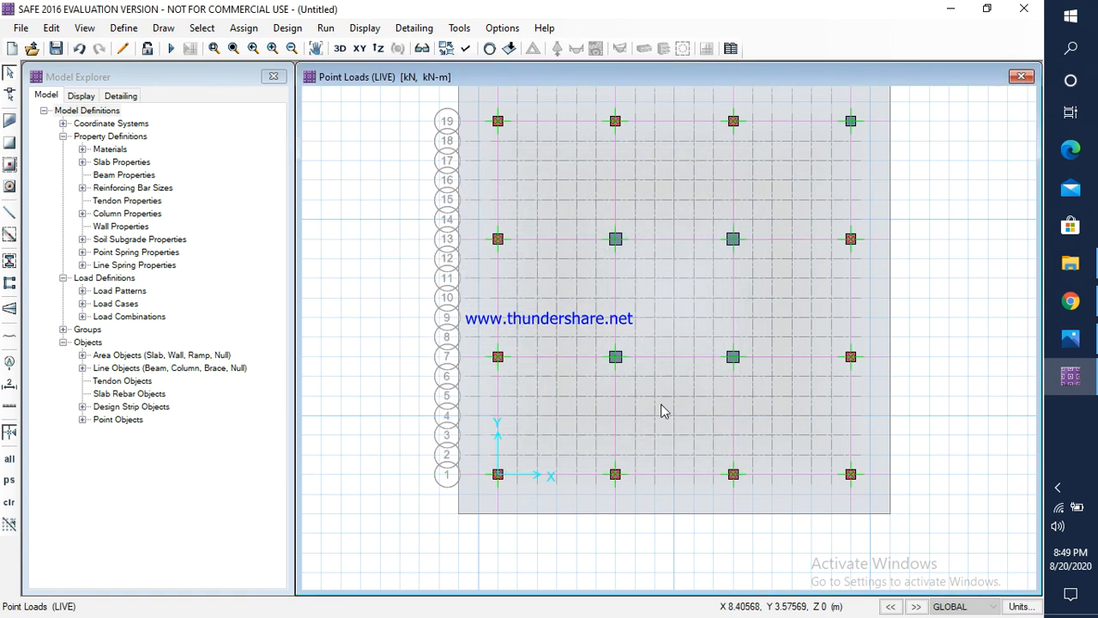
Step: Check column C16's dead load in Photos and assign a DEAD gravity load of 1764.1 kN to the fourth column point along grid line 19
left_click(851, 124)
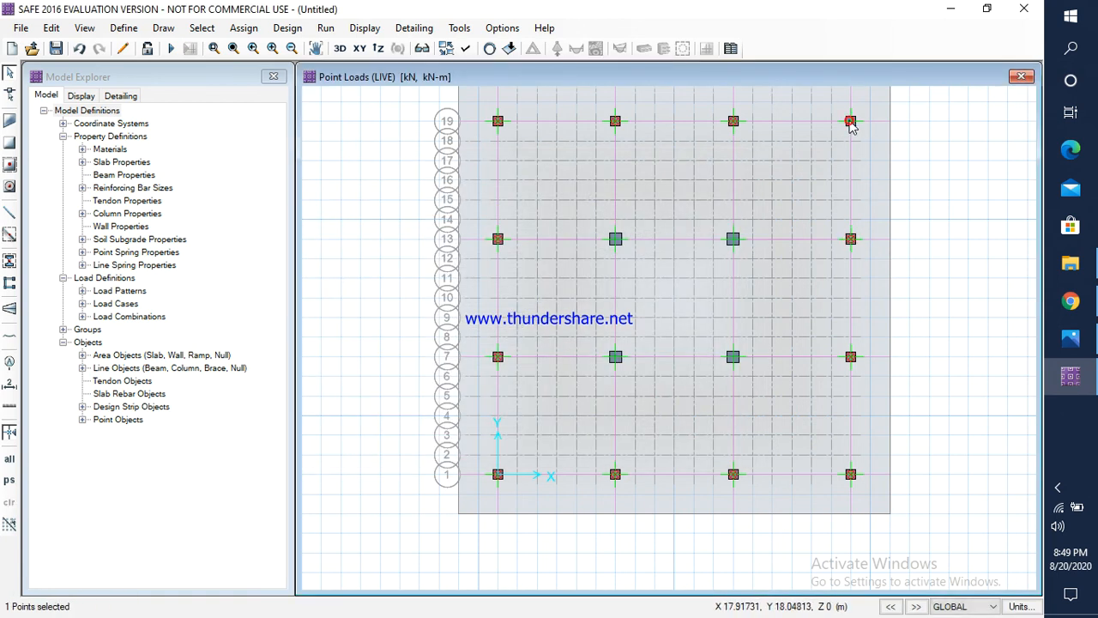
left_click(244, 28)
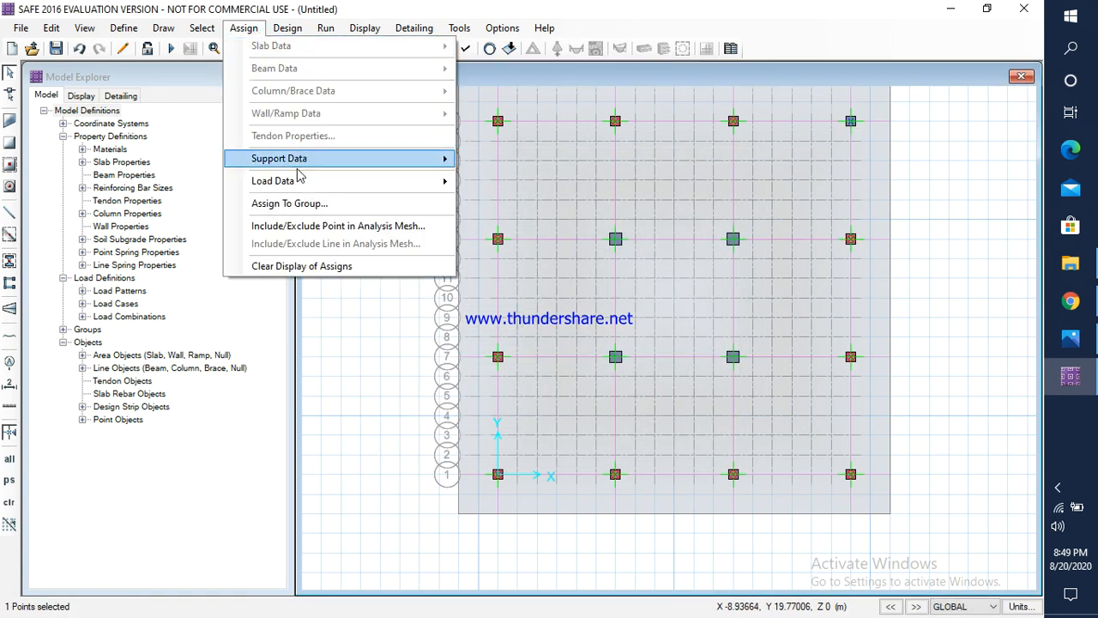
mouse_move(306, 183)
left_click(529, 264)
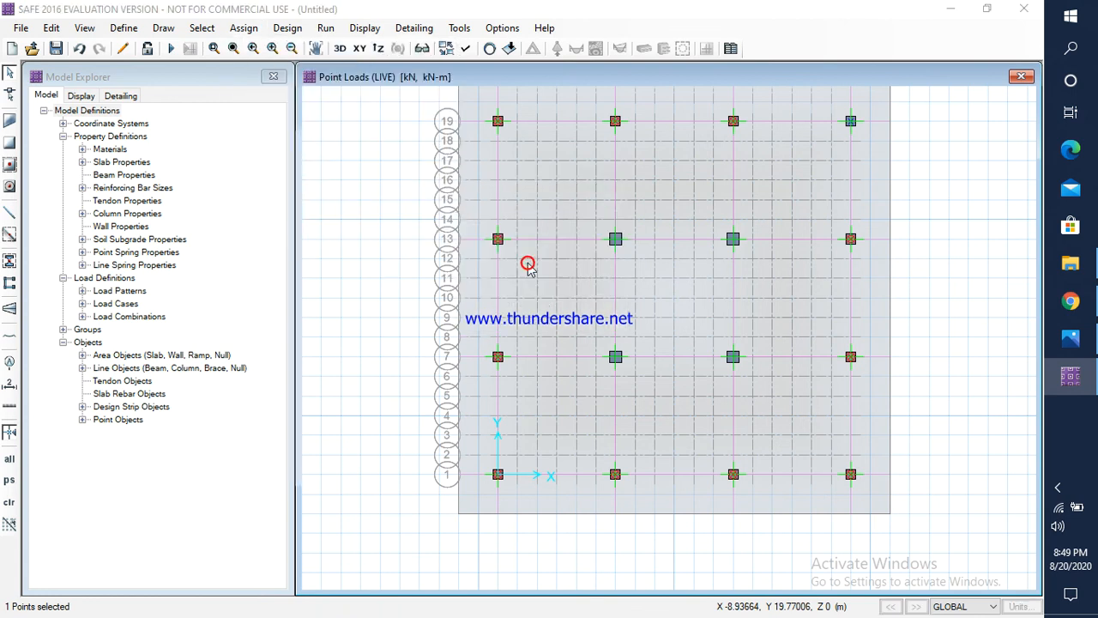
left_click(420, 212)
left_click(416, 228)
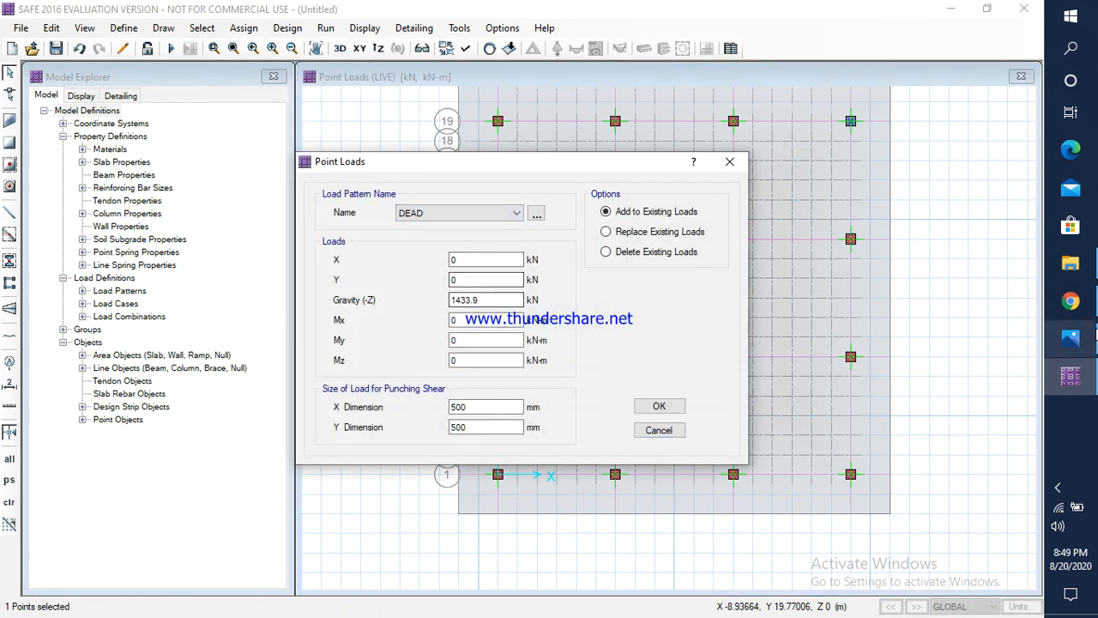
left_click(1071, 338)
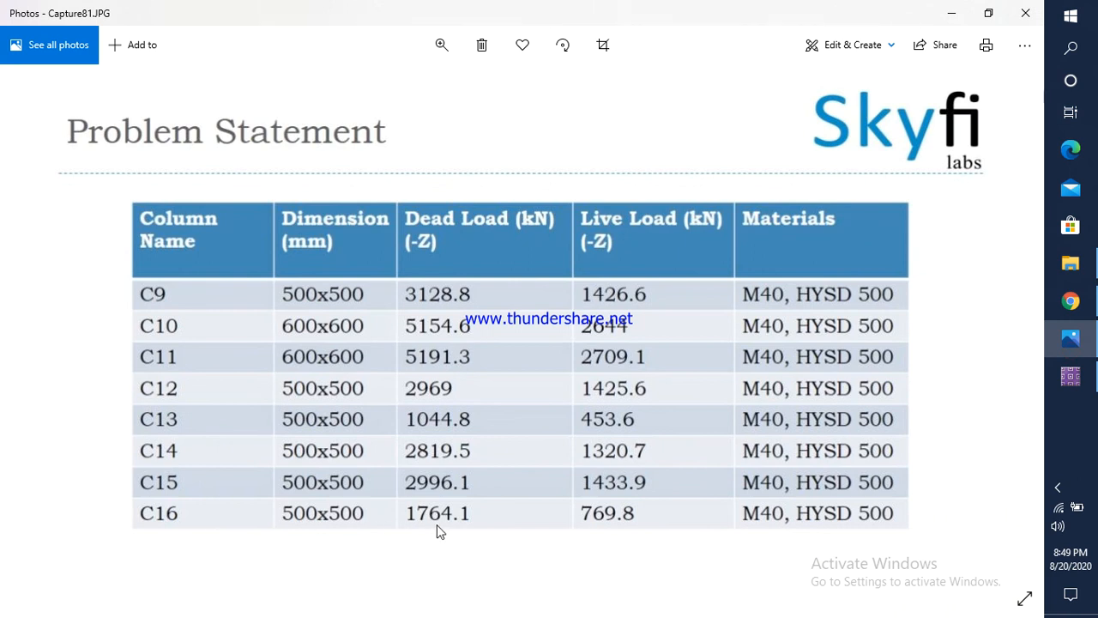
left_click(1071, 376)
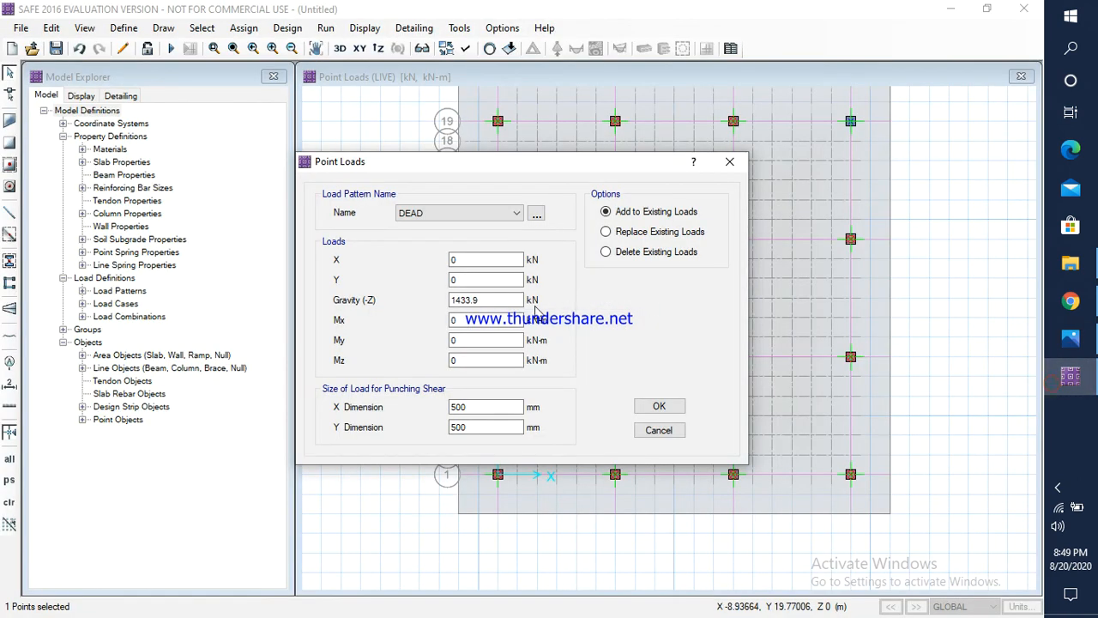
left_click_drag(506, 299, 443, 298)
type("176")
left_click(661, 406)
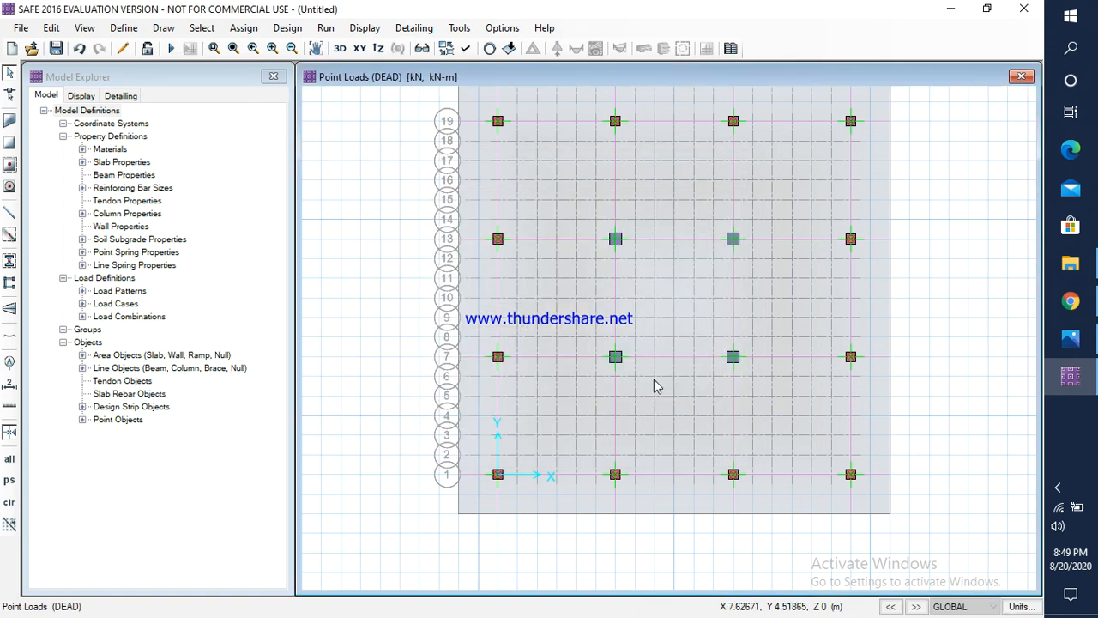
Step: Check column C16's live load in Photos and assign a LIVE gravity load of 769.8 kN to the fourth column point along grid line 19
left_click(850, 120)
left_click(245, 29)
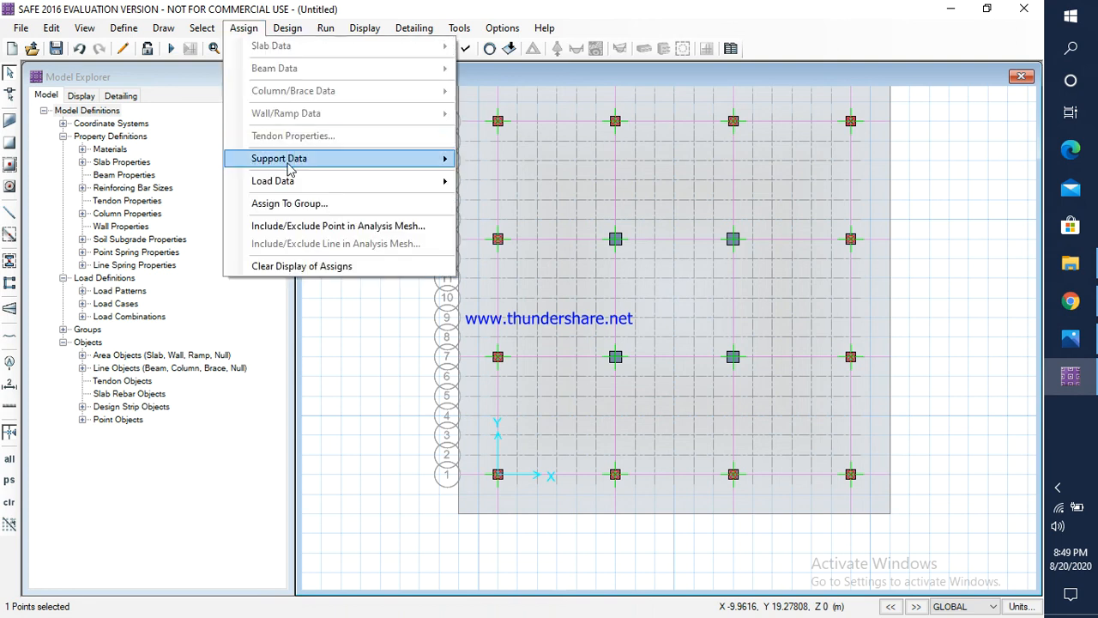
mouse_move(424, 184)
left_click(535, 265)
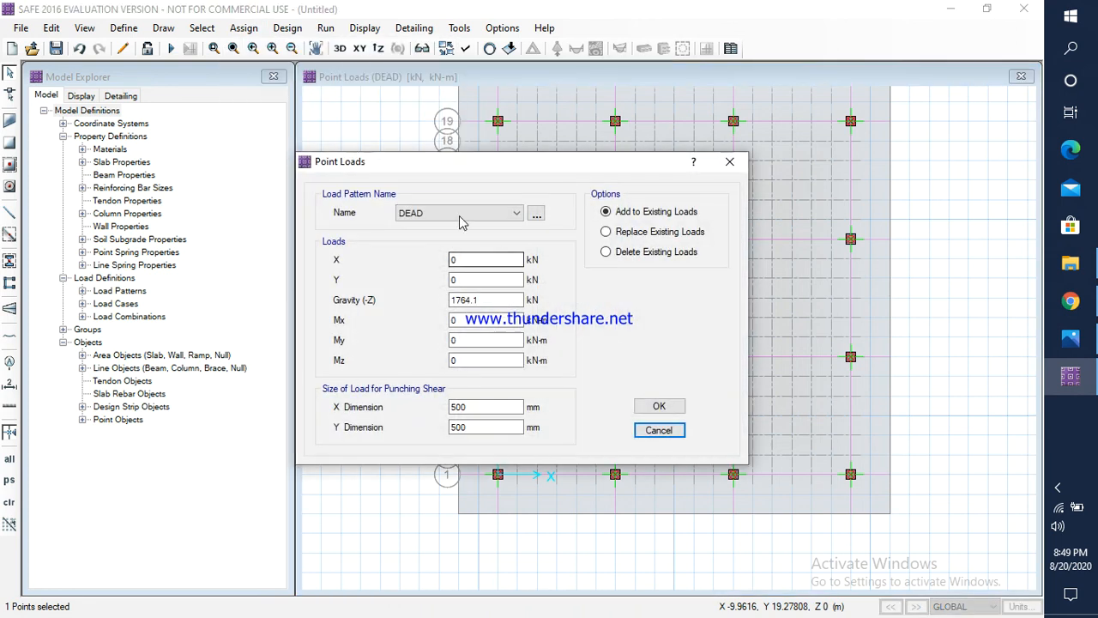
left_click(516, 213)
left_click(455, 236)
left_click(1069, 338)
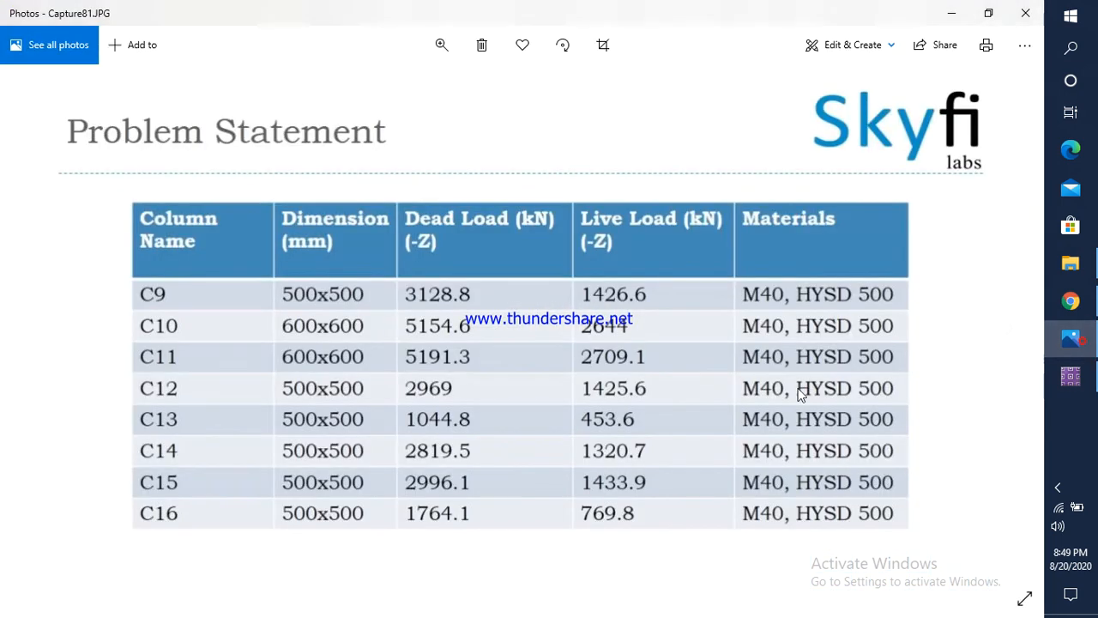
left_click(1069, 376)
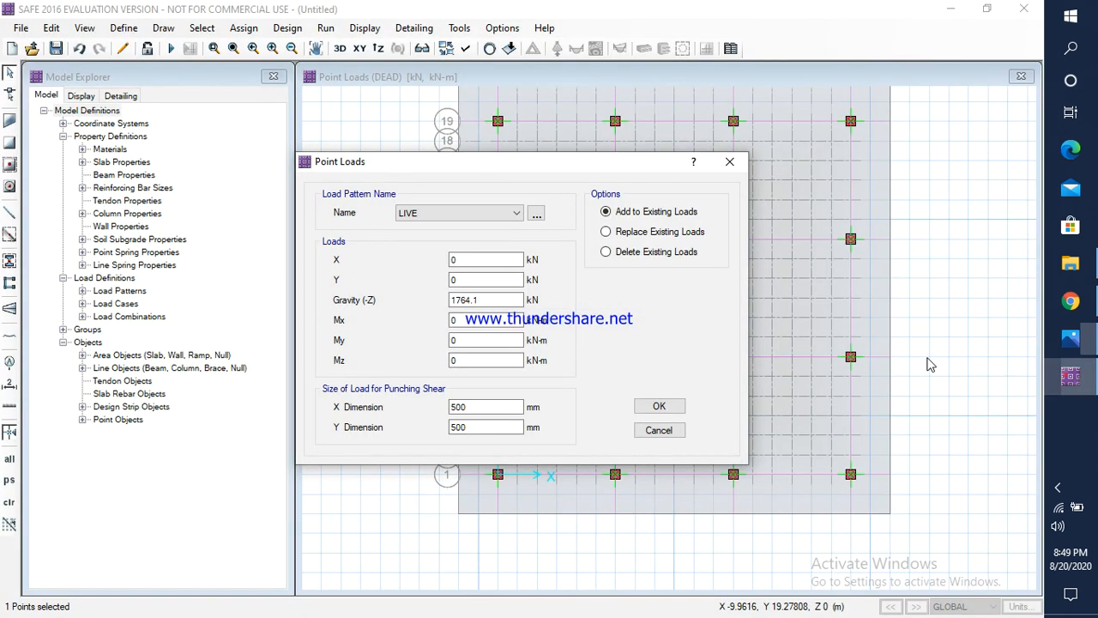
left_click_drag(479, 300, 452, 301)
type("7")
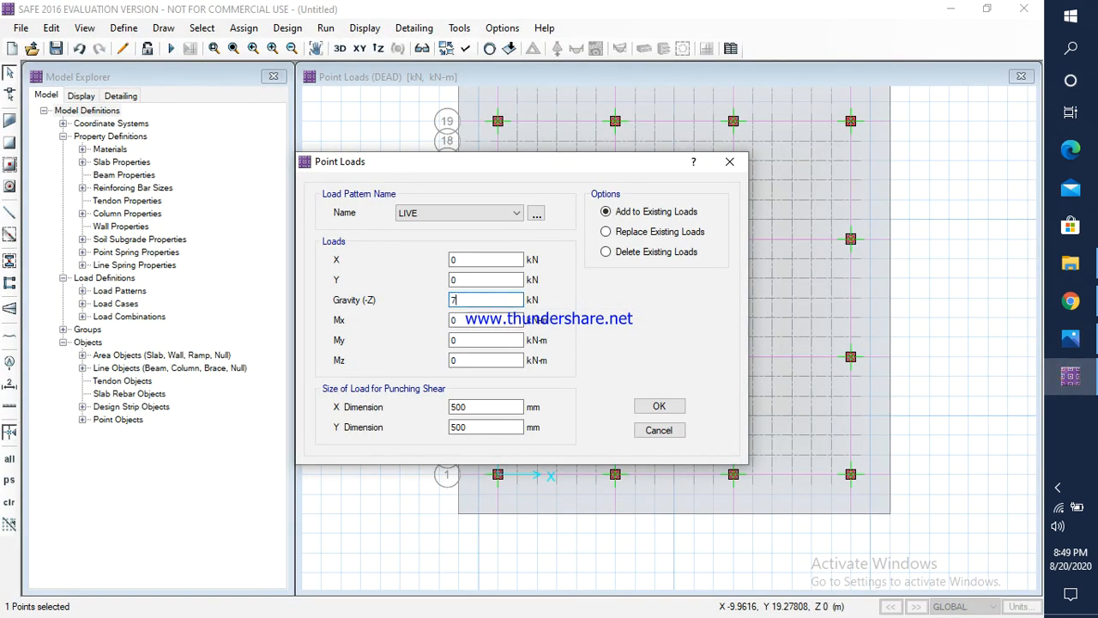
type("69.8")
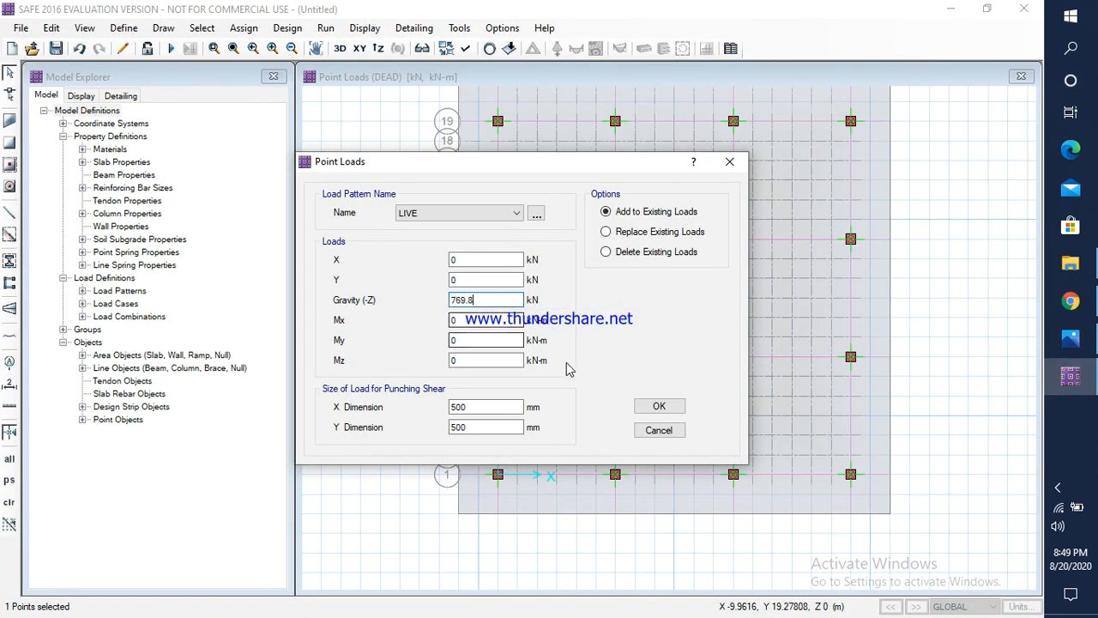
left_click(659, 407)
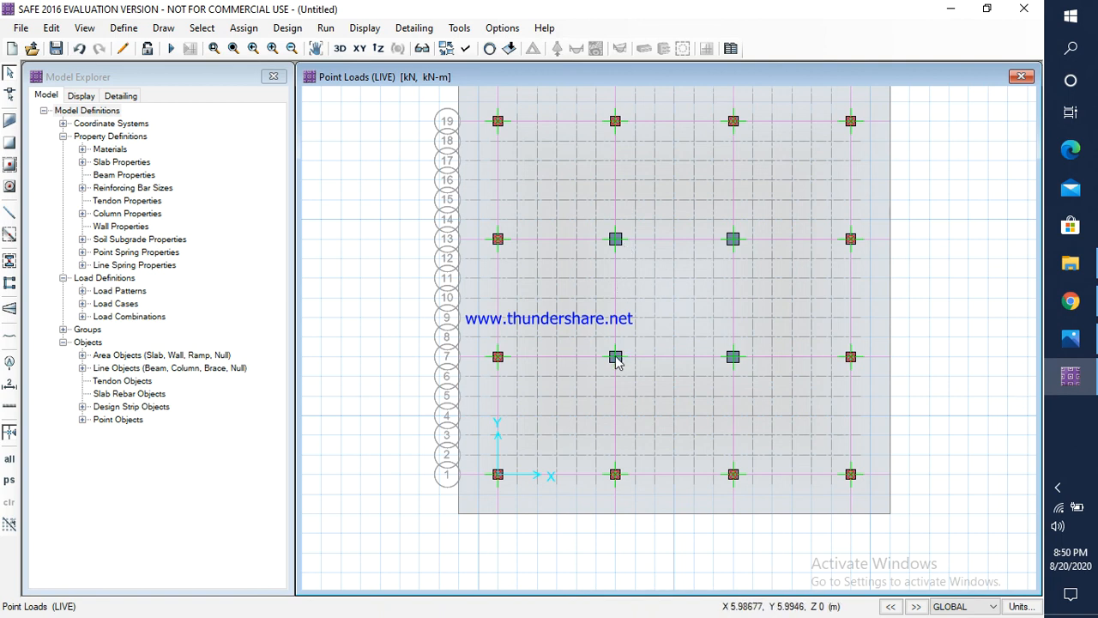
Step: Check column C6's dead load in Photos and assign DEAD gravity 5414.9 kN, sized 600 by 600 mm, to the second column point along grid line 7
left_click(1071, 338)
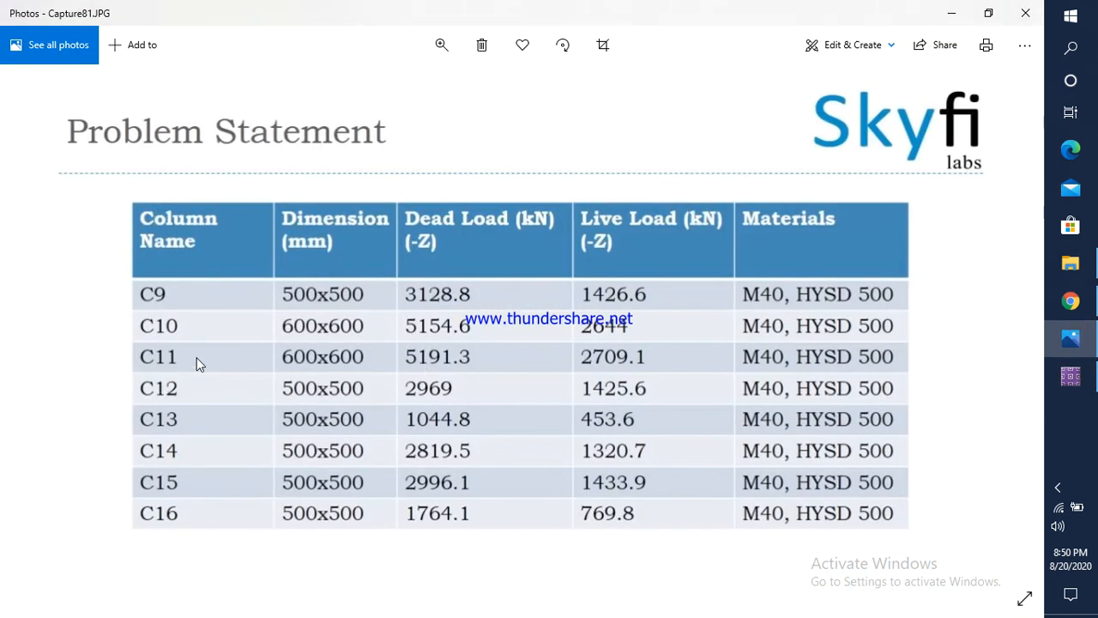
left_click(1070, 376)
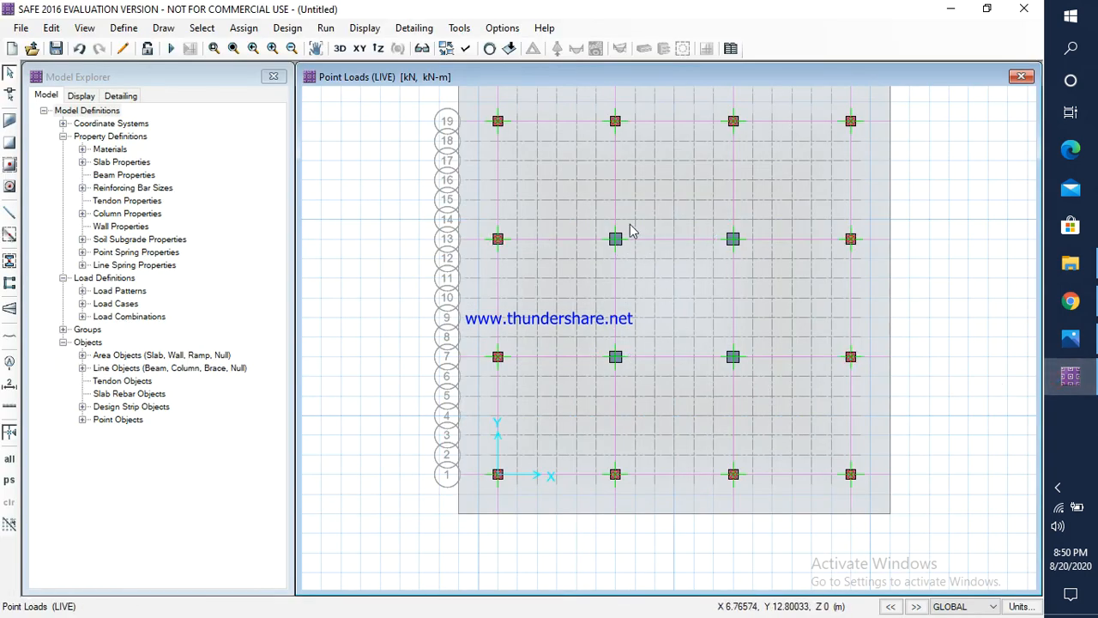
left_click(617, 359)
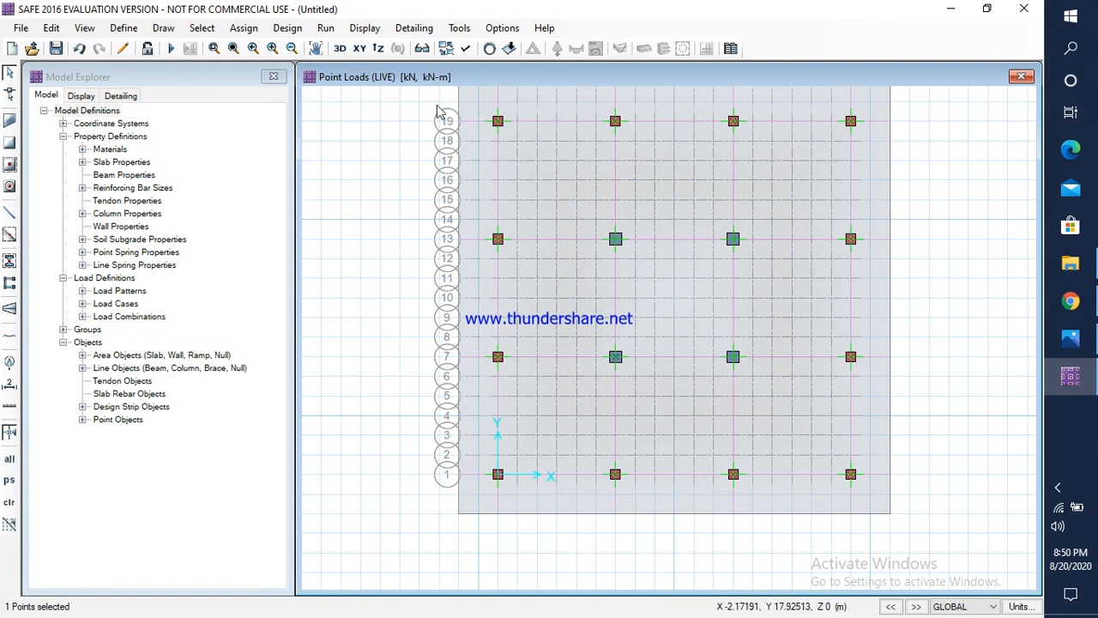
left_click(244, 29)
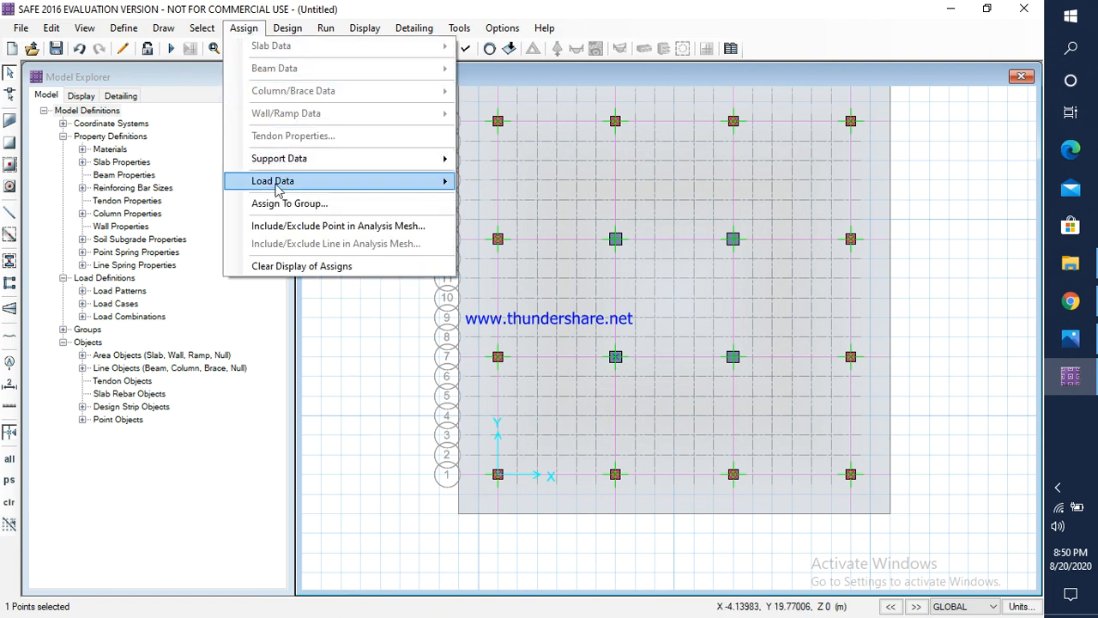
mouse_move(287, 187)
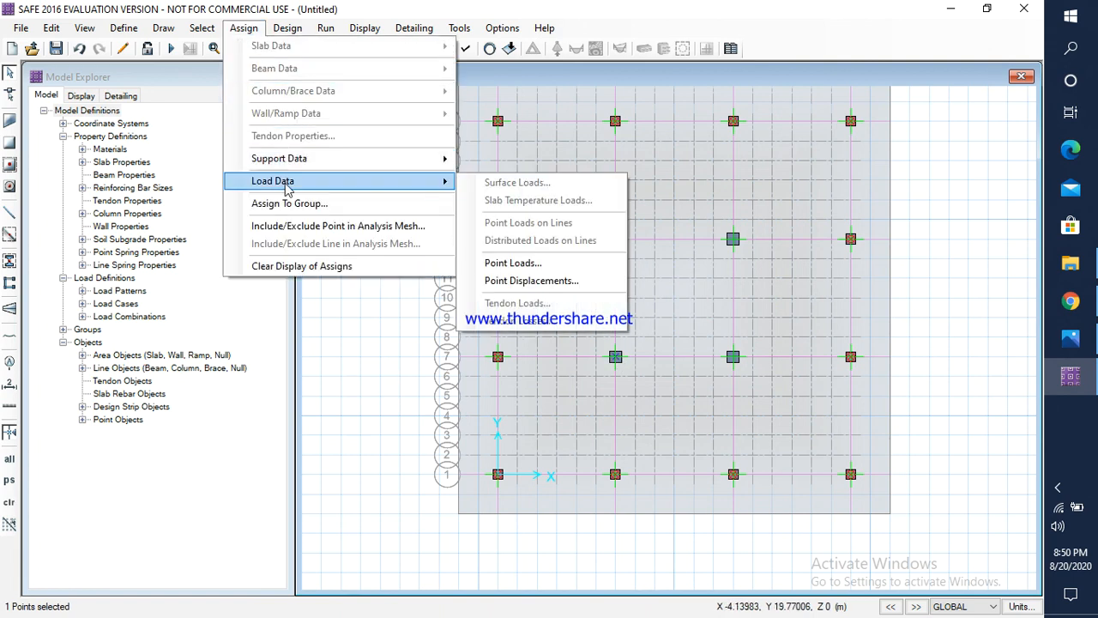
left_click(513, 264)
left_click(429, 214)
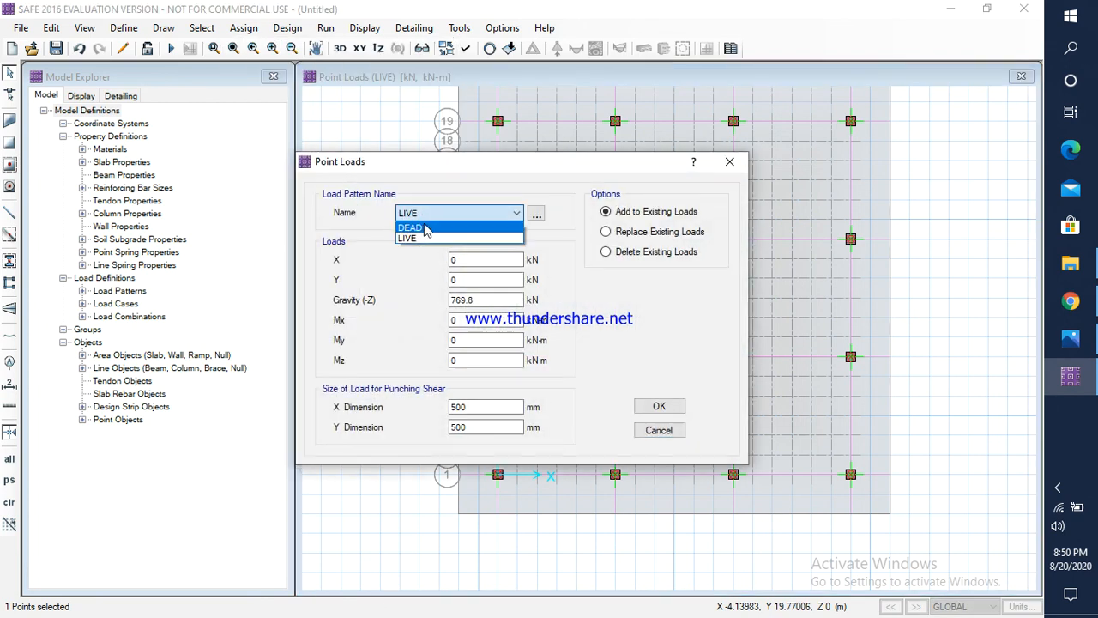
left_click(418, 225)
left_click(1071, 338)
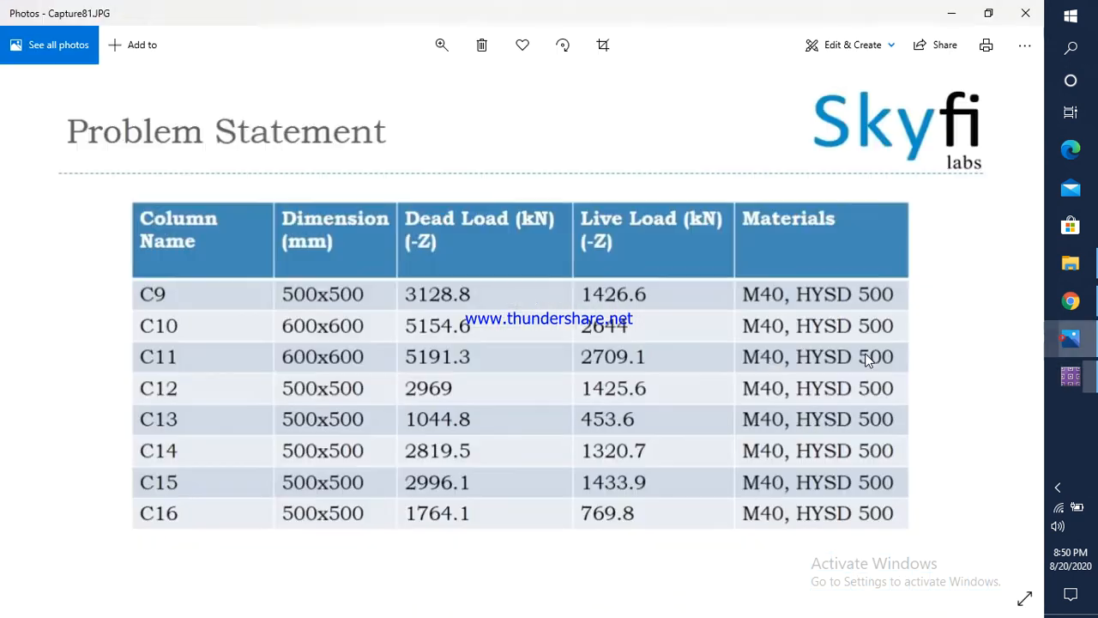
key("Left")
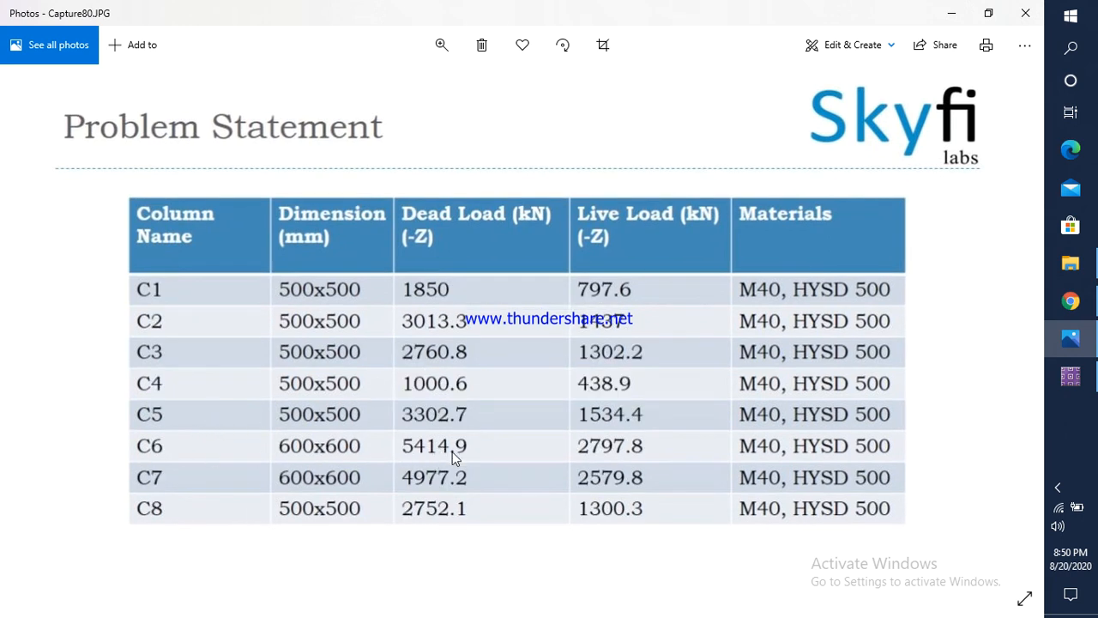
left_click(1071, 375)
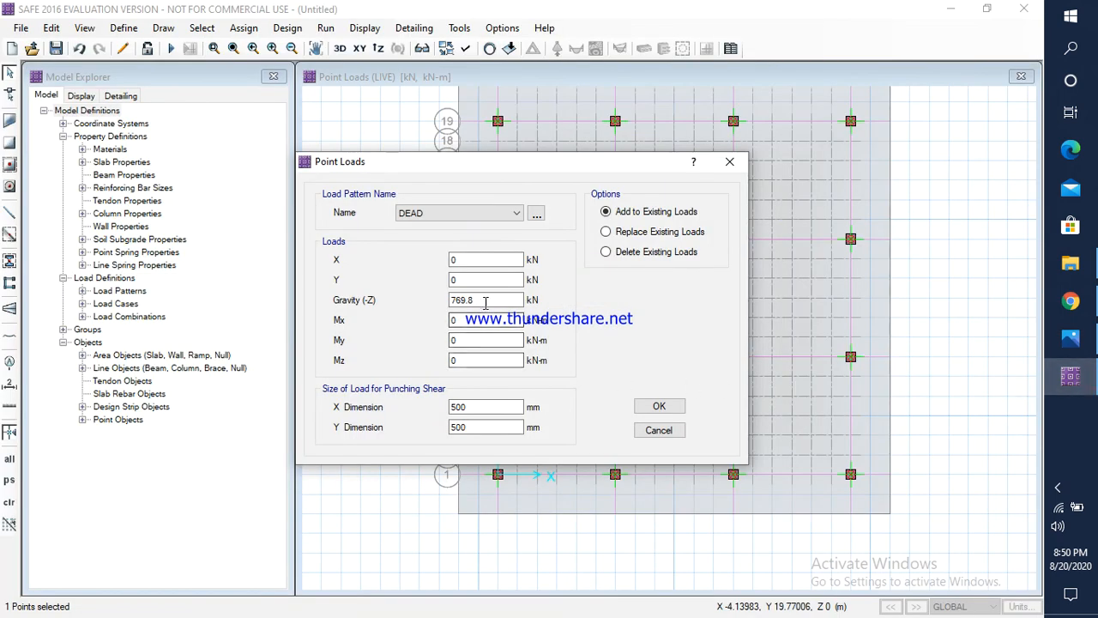
left_click_drag(486, 301, 446, 302)
type("5414.9")
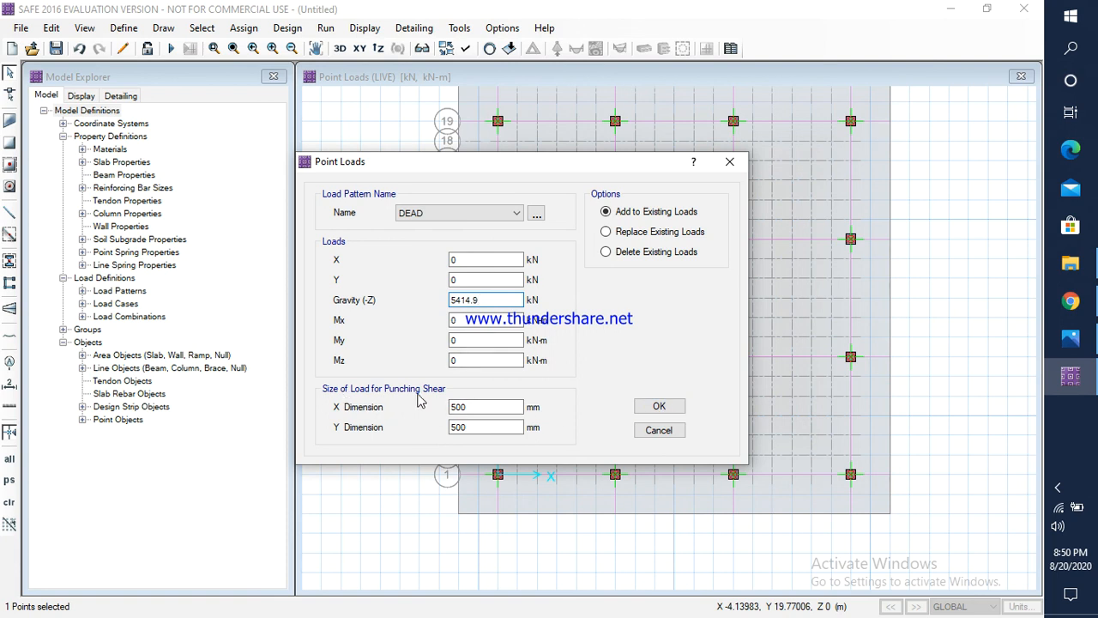
left_click_drag(469, 406, 421, 428)
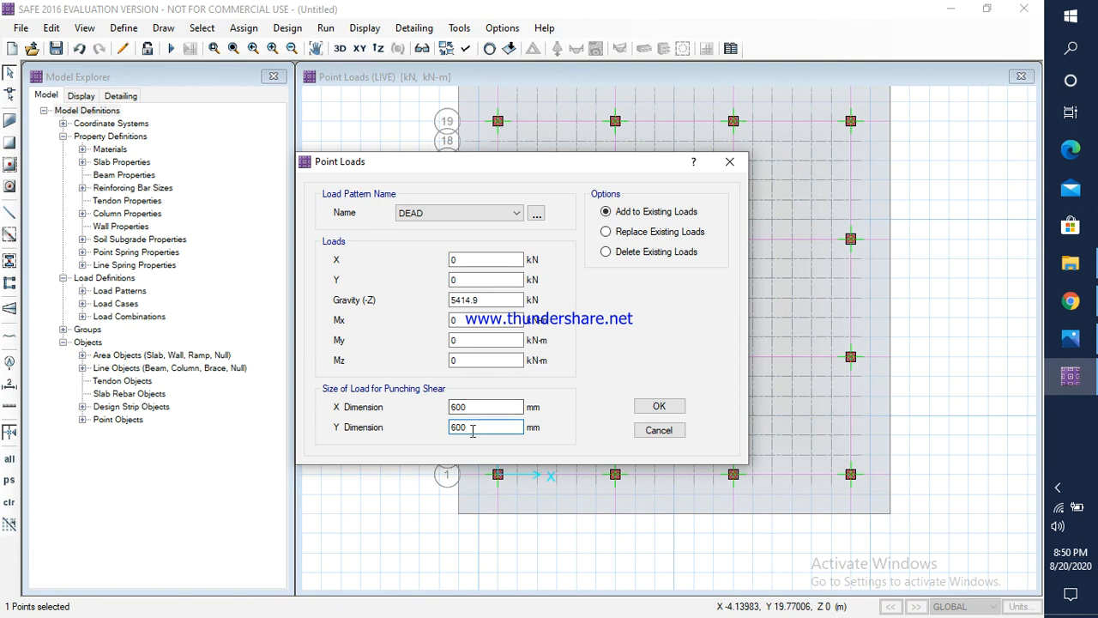
left_click(655, 407)
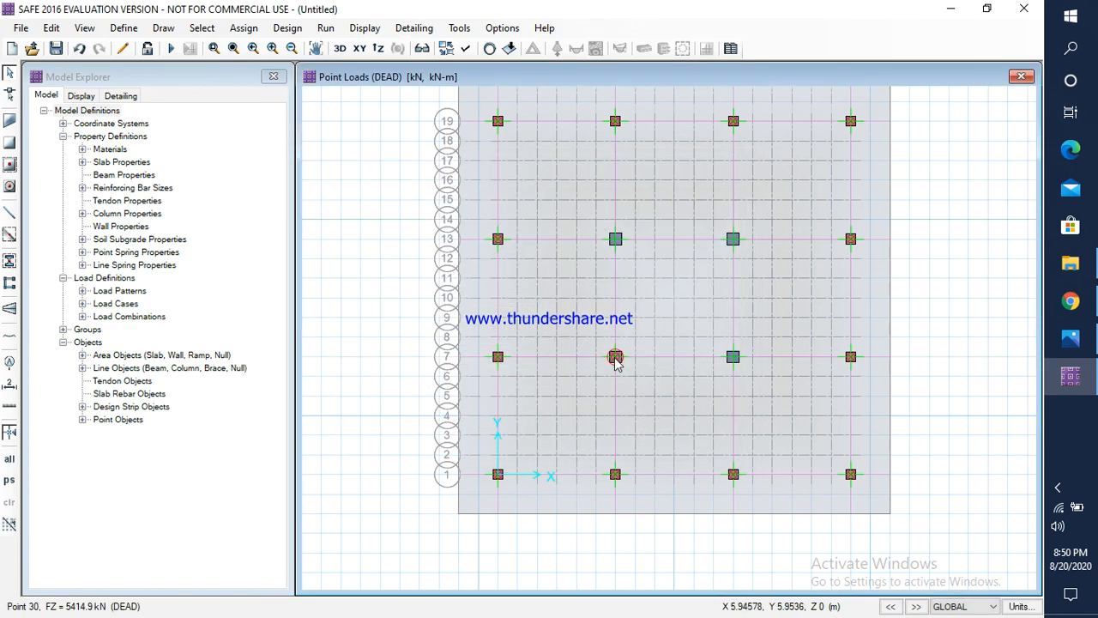
Step: Check column C6's live load in Photos and assign a LIVE gravity load of 2797.8 kN to the second column point along grid line 7
left_click(244, 27)
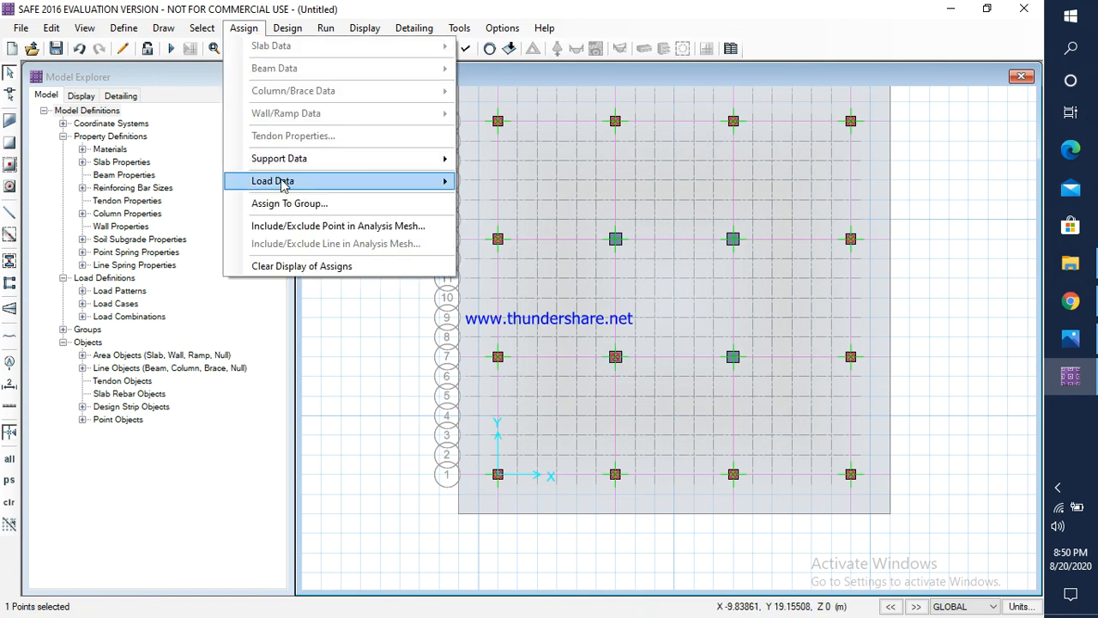
mouse_move(289, 180)
left_click(541, 263)
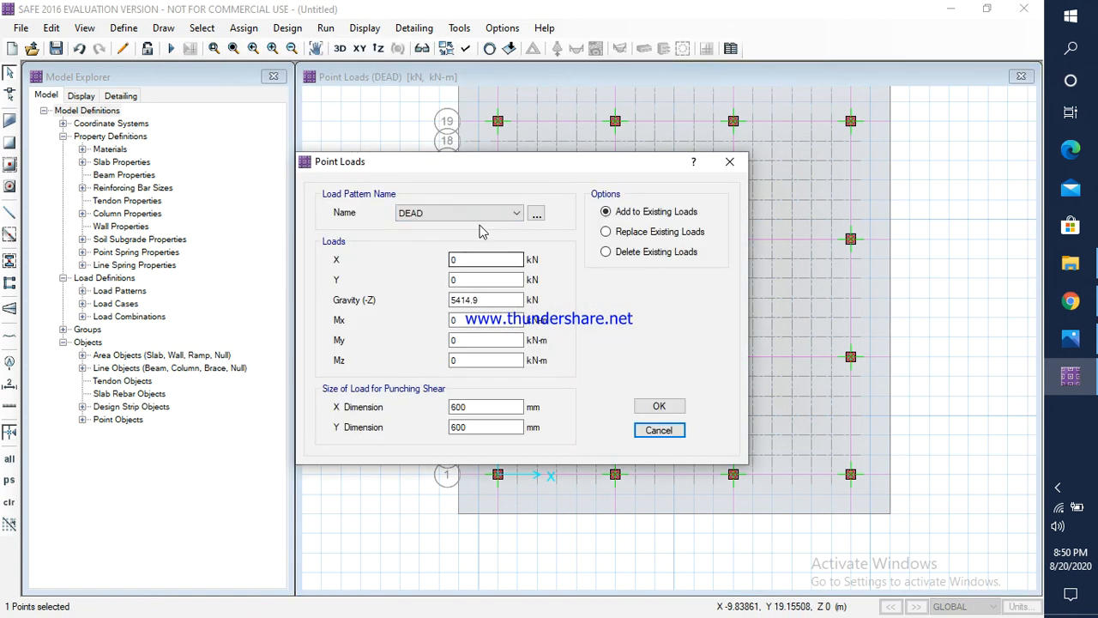
left_click(444, 210)
left_click(434, 236)
left_click(1070, 339)
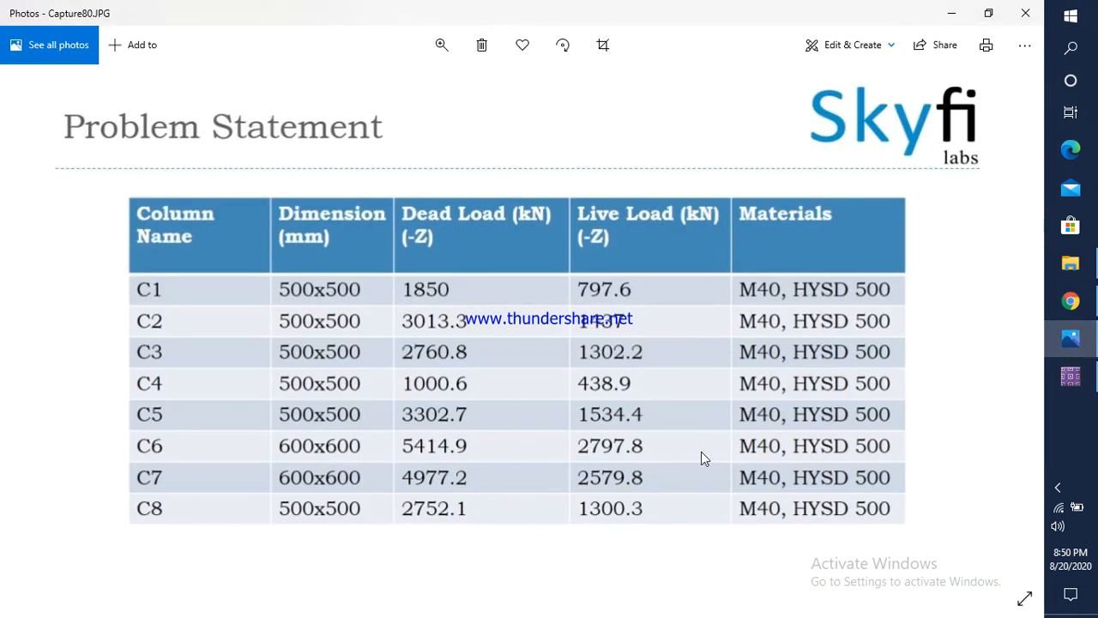
left_click(1071, 376)
left_click_drag(486, 300, 427, 301)
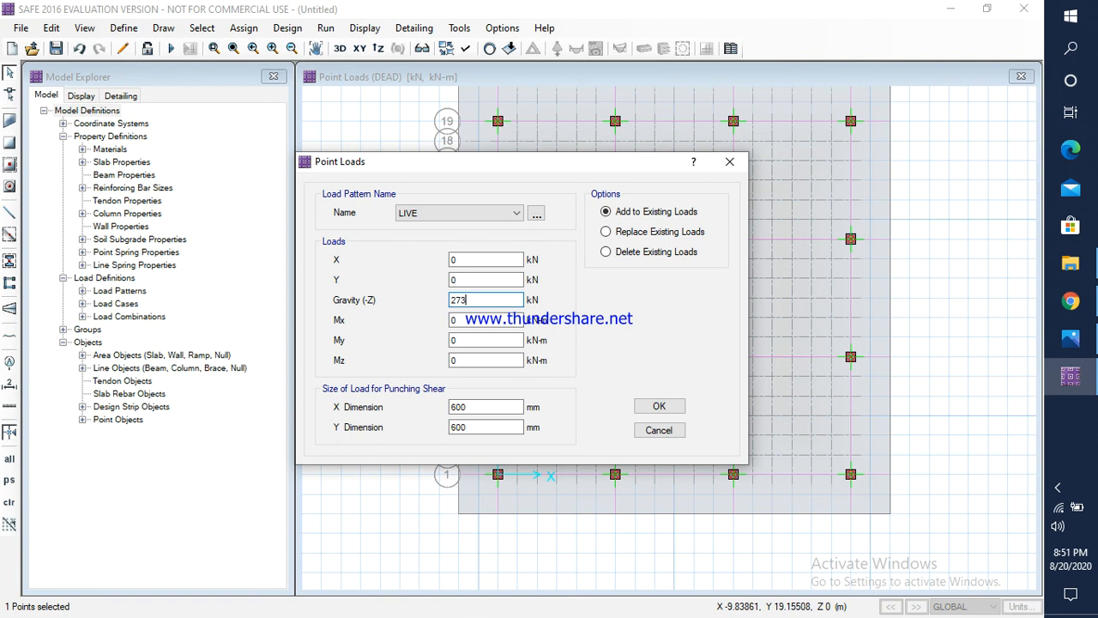
type("2797.8")
left_click(658, 407)
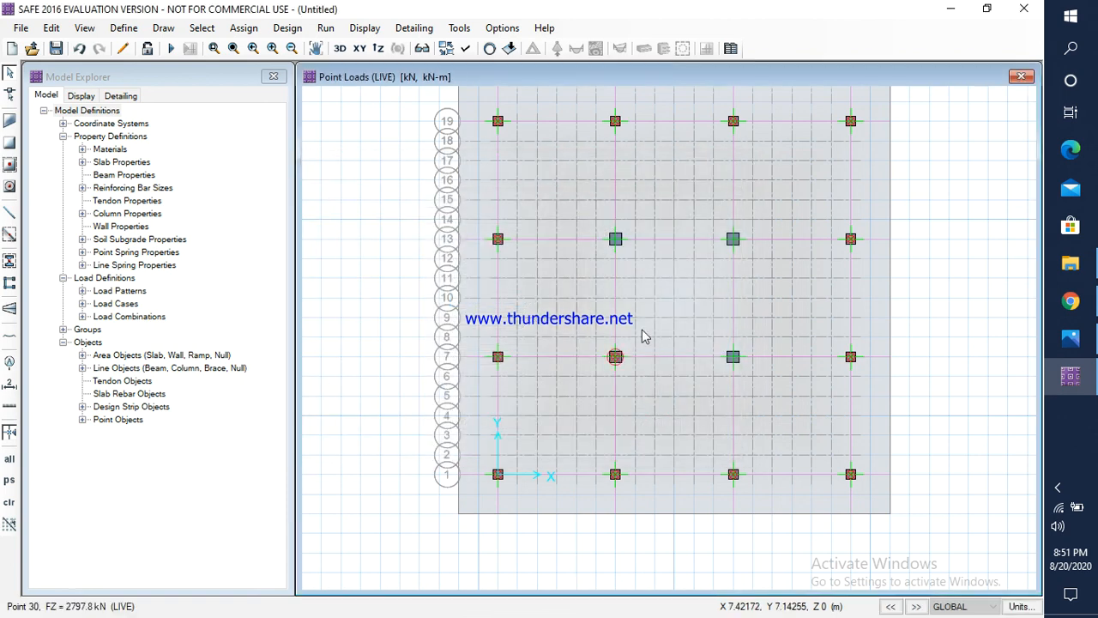
Step: Check column C7's dead load in Photos and assign a DEAD gravity load of 4977.2 kN to the second column point along grid line 13
left_click(615, 240)
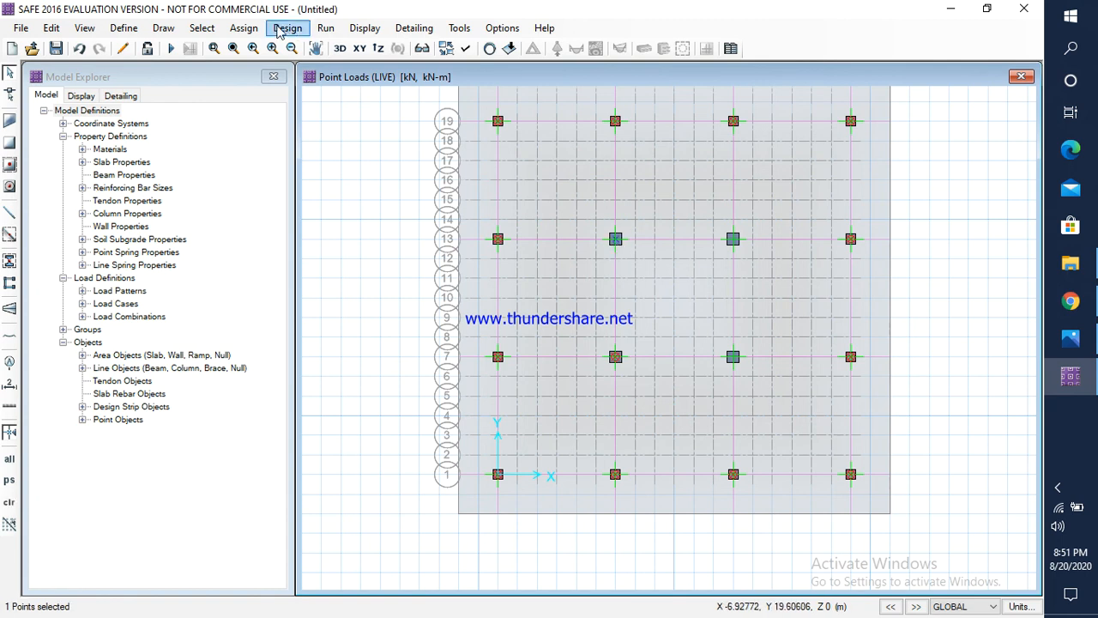
left_click(244, 28)
left_click(269, 179)
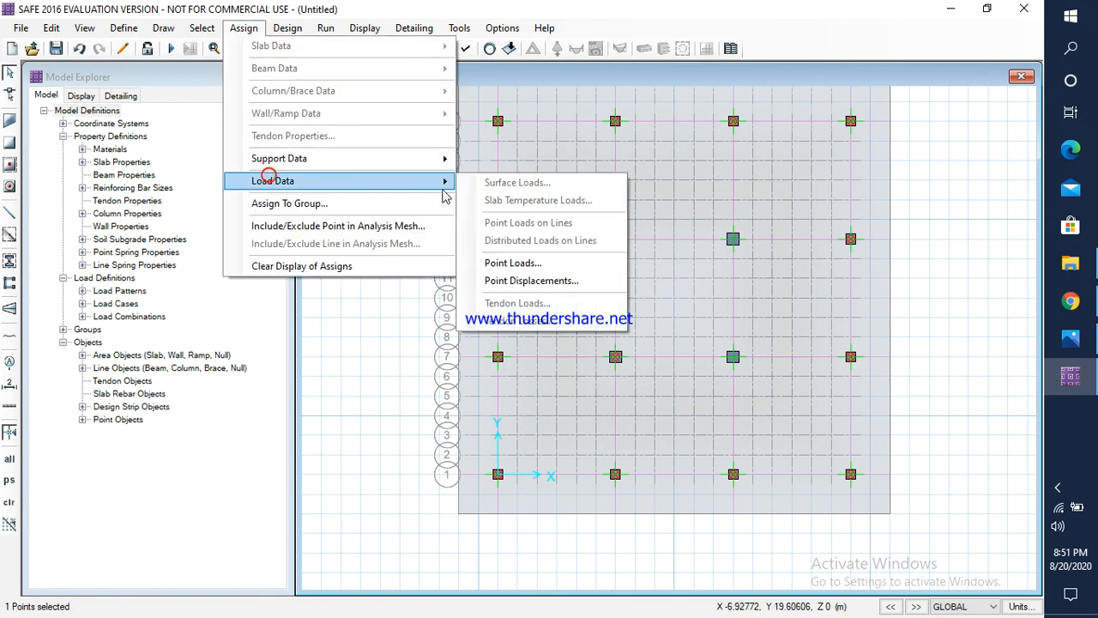
left_click(513, 262)
left_click(454, 213)
left_click(412, 227)
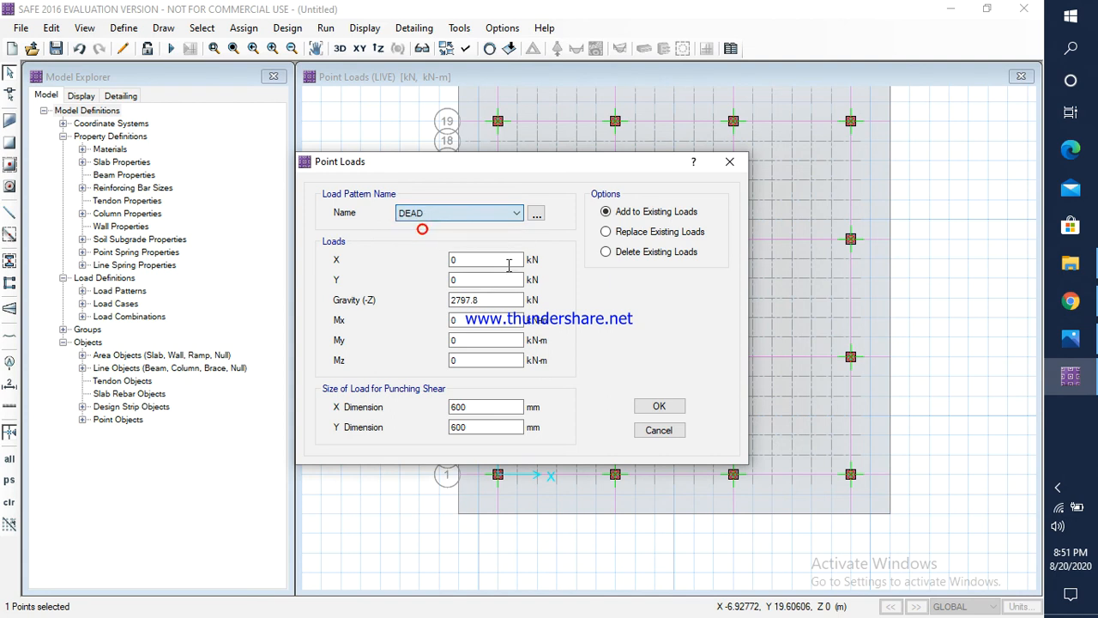
key("alt+Tab")
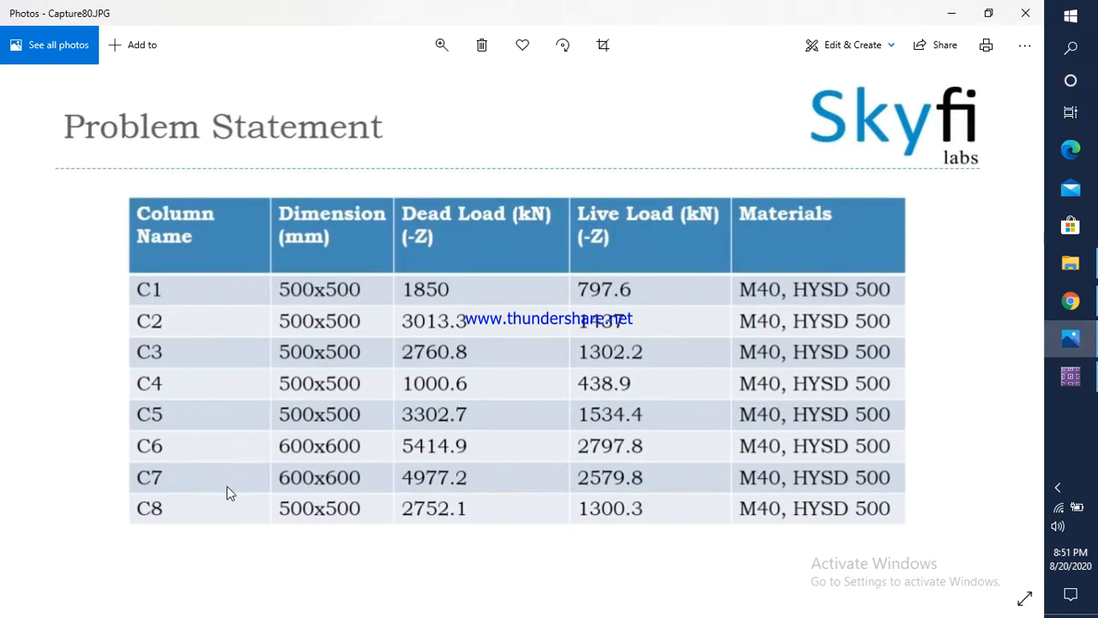
left_click(1070, 375)
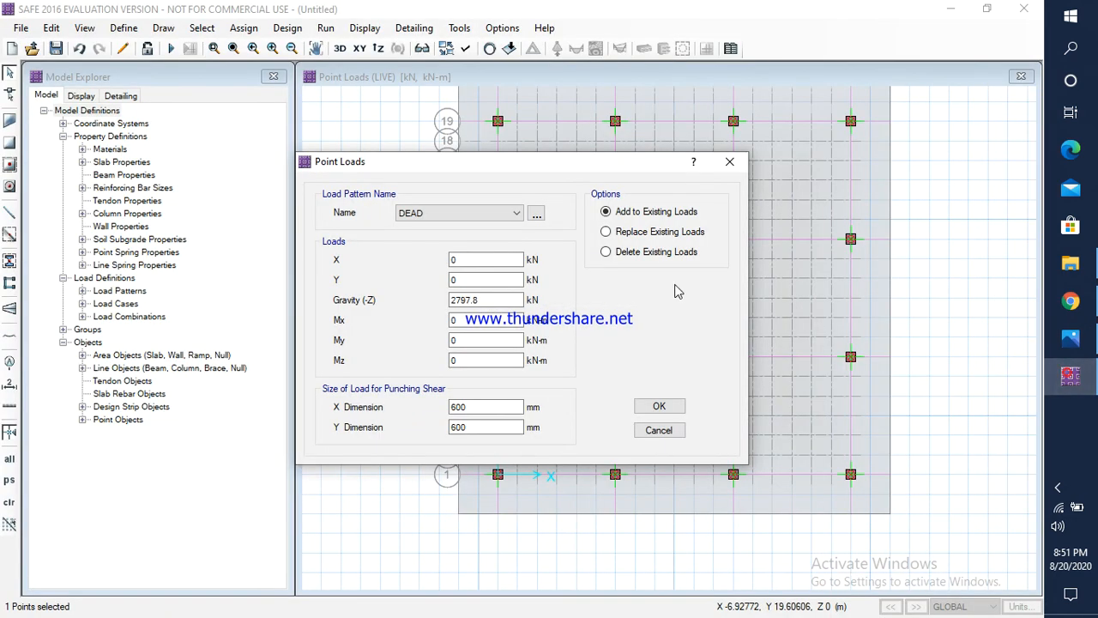
left_click(499, 294)
left_click_drag(473, 294, 445, 302)
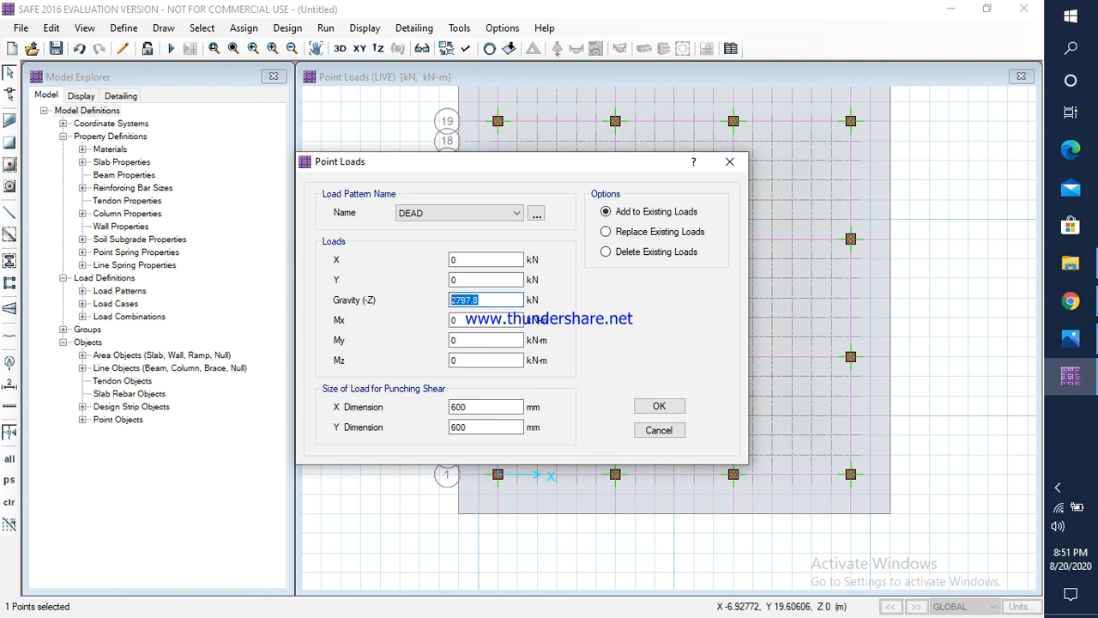
type("4977.2")
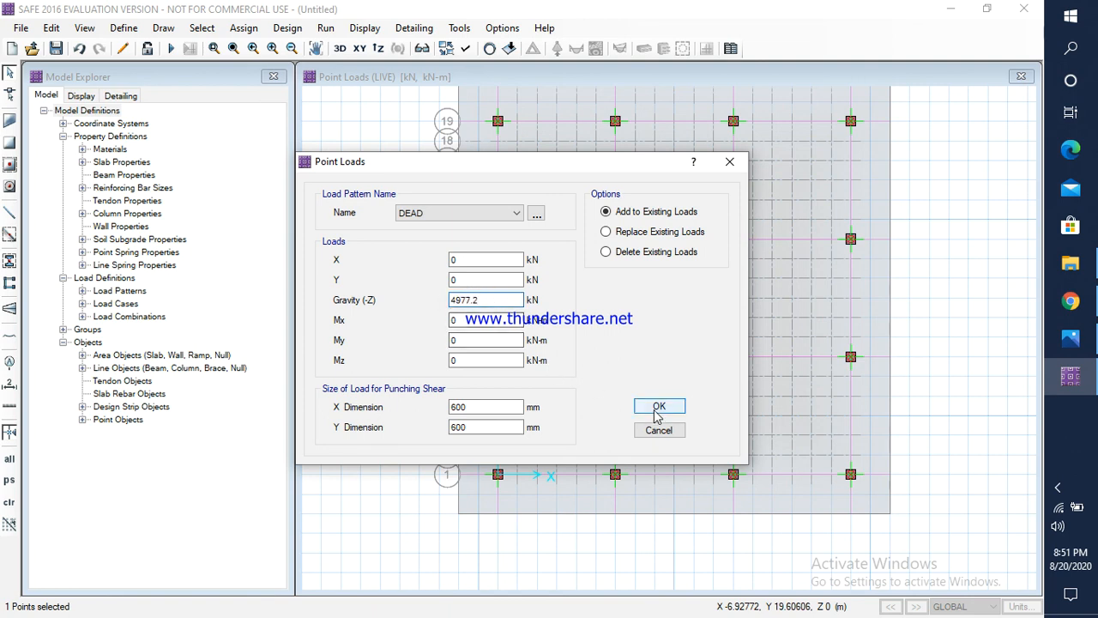
left_click(657, 407)
left_click(615, 240)
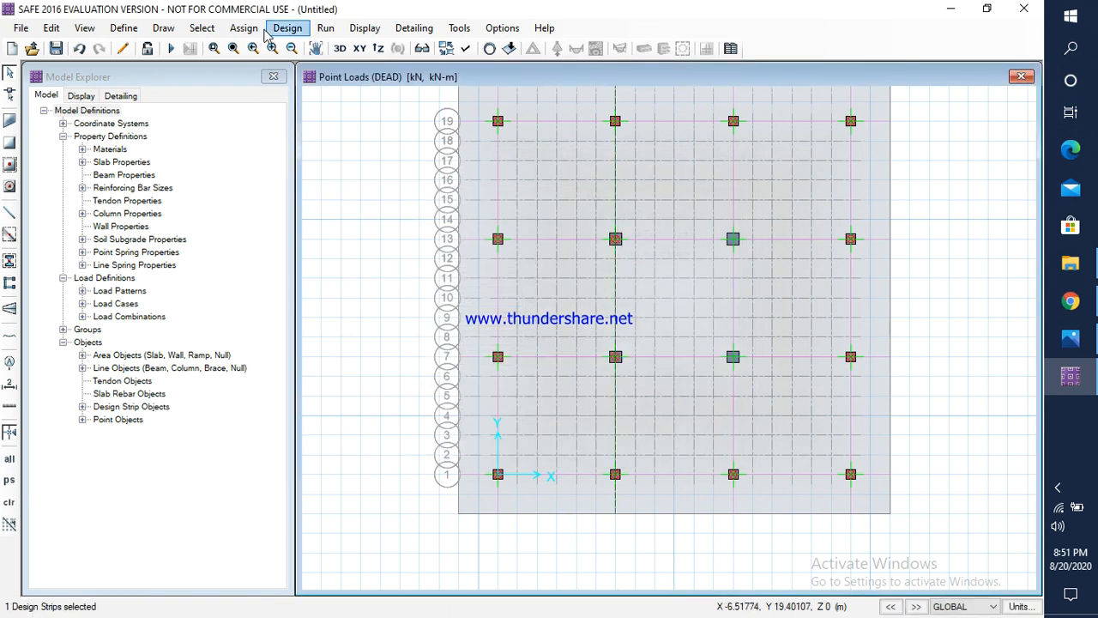
left_click(244, 27)
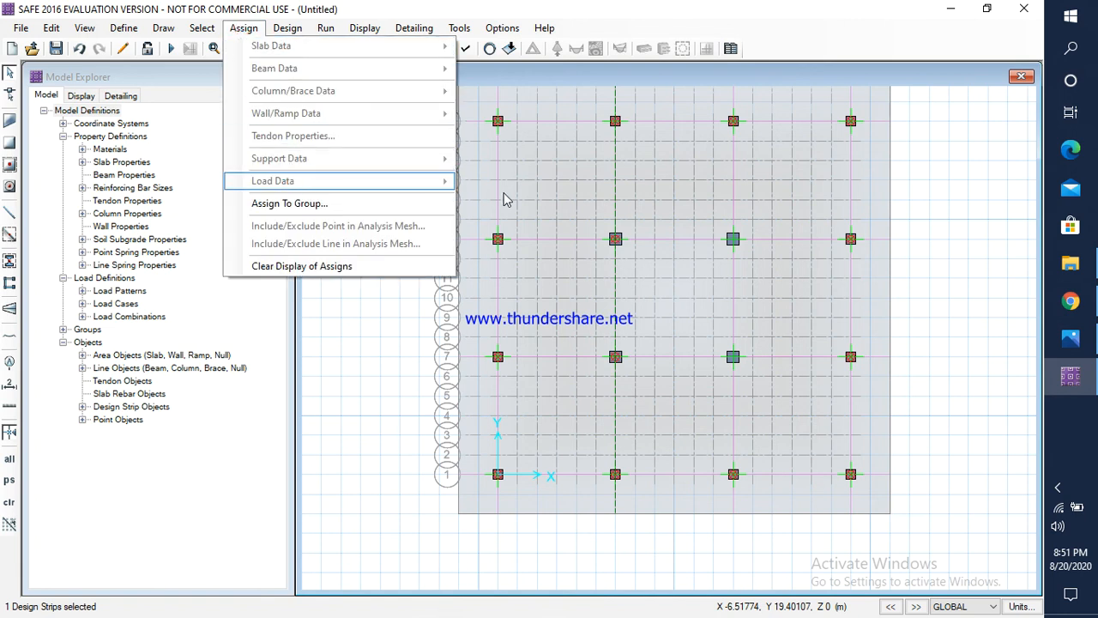
key("Escape")
key("Escape")
key("Escape")
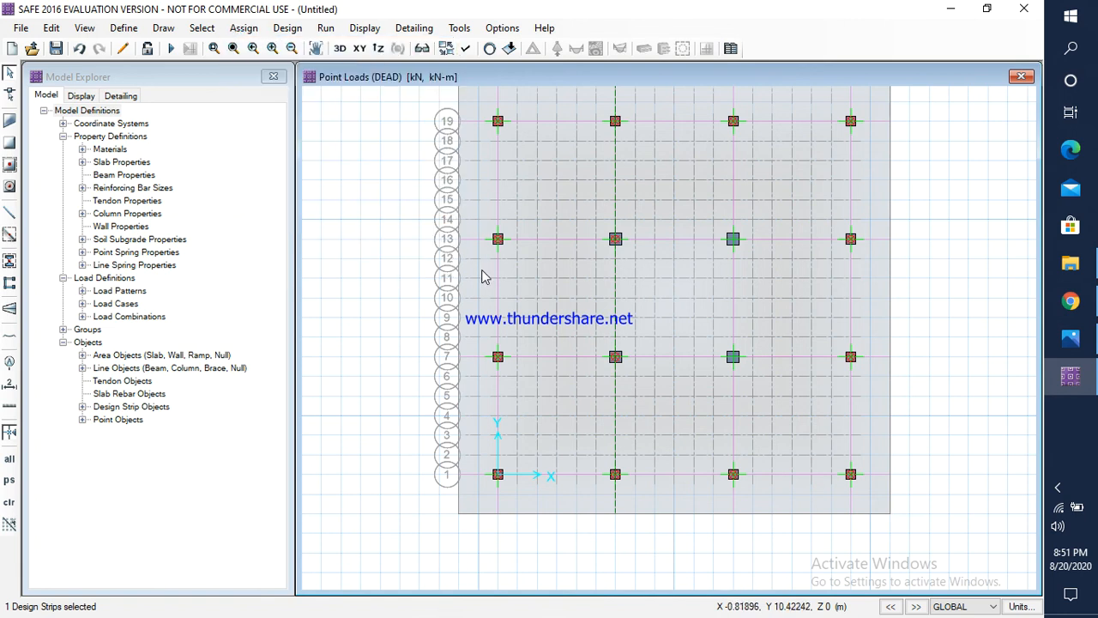
Step: Check column C7's live load in Photos and assign a LIVE gravity load of 2579.8 kN to the second column point along grid line 13
left_click(616, 241)
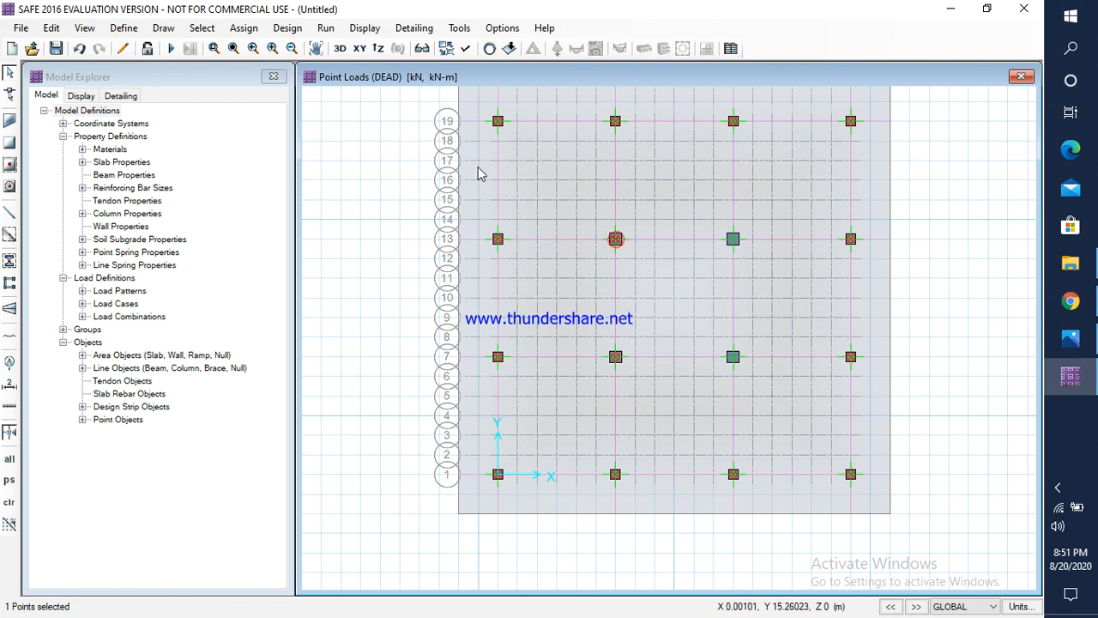
left_click(243, 27)
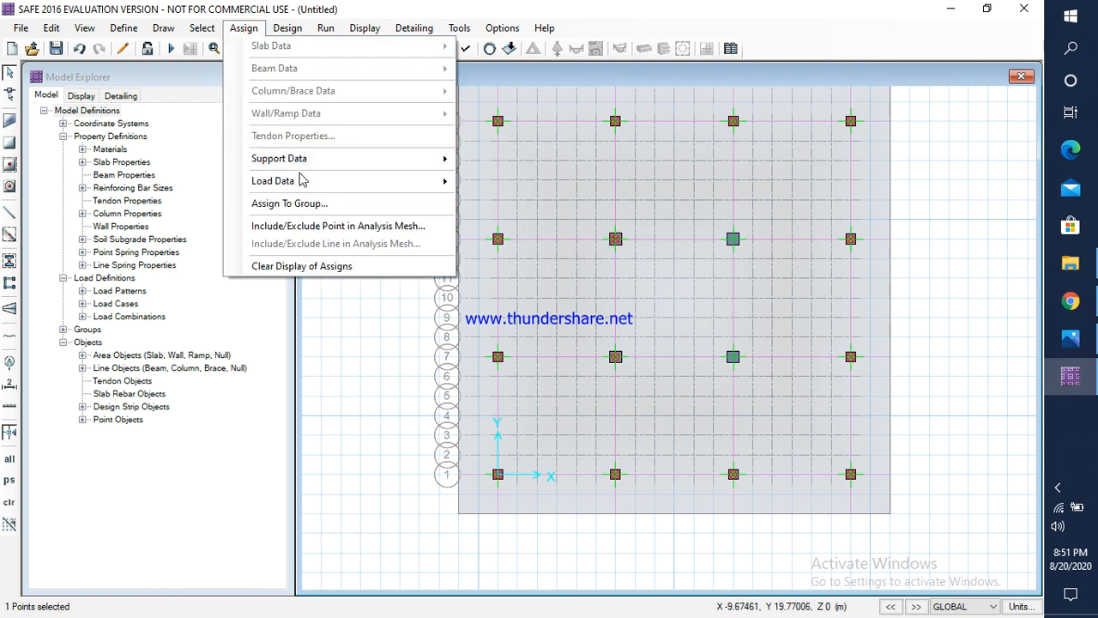
left_click(302, 180)
left_click(513, 262)
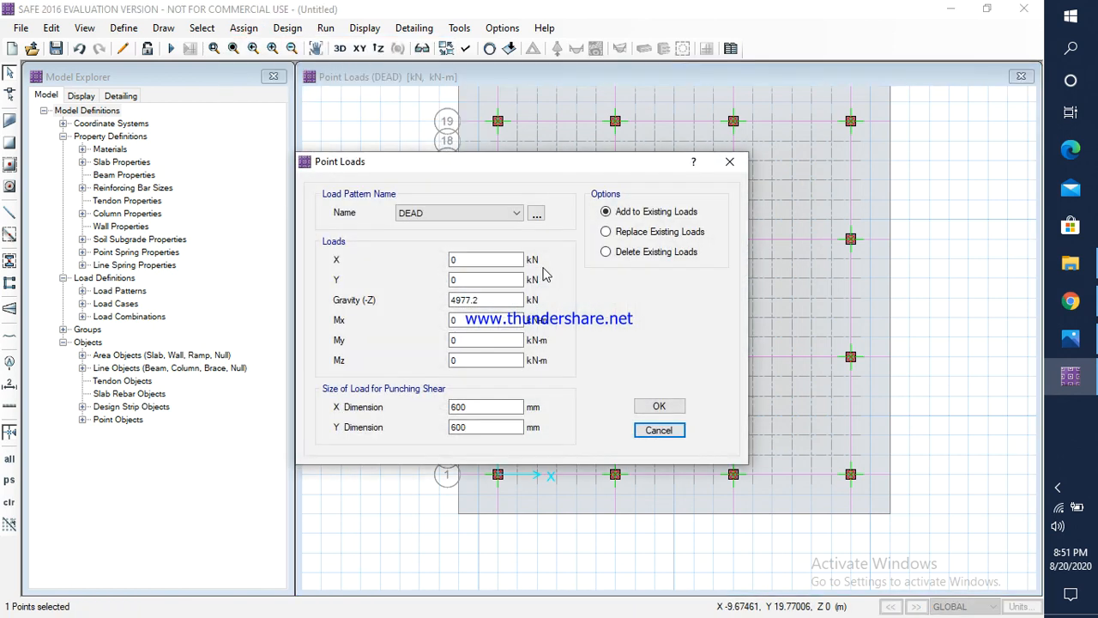
left_click(464, 215)
left_click(429, 242)
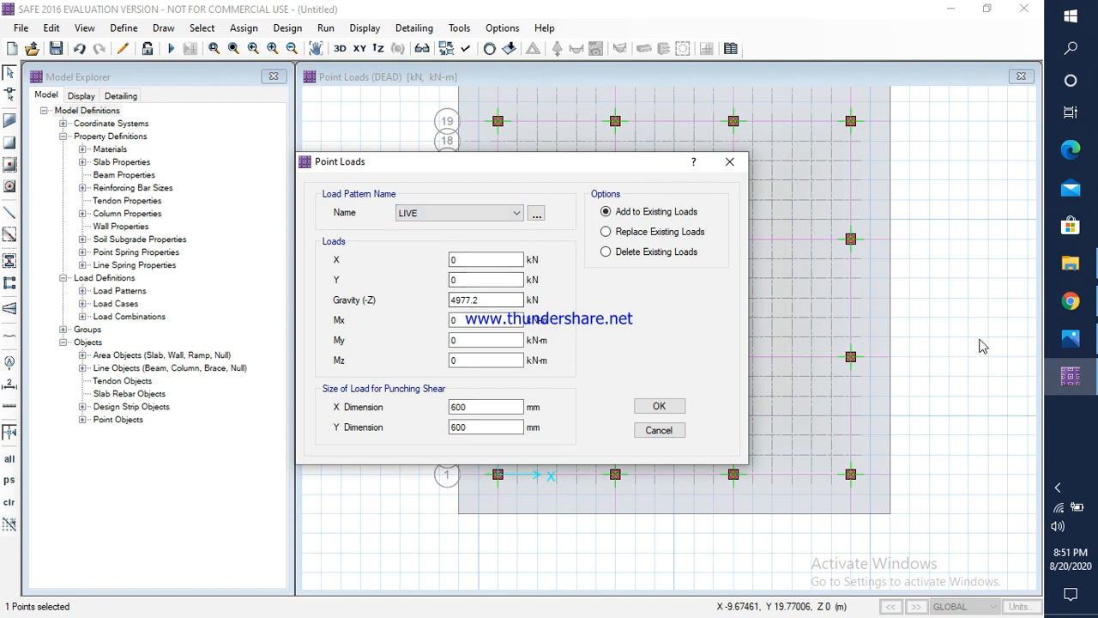
left_click(1088, 341)
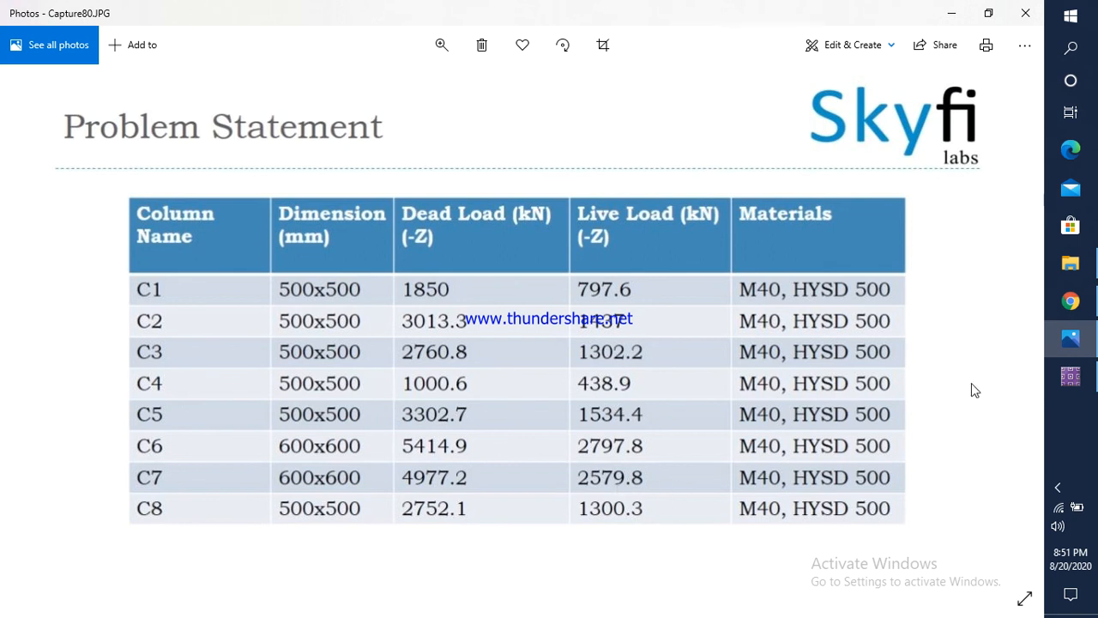
left_click(1070, 375)
double_click(485, 298)
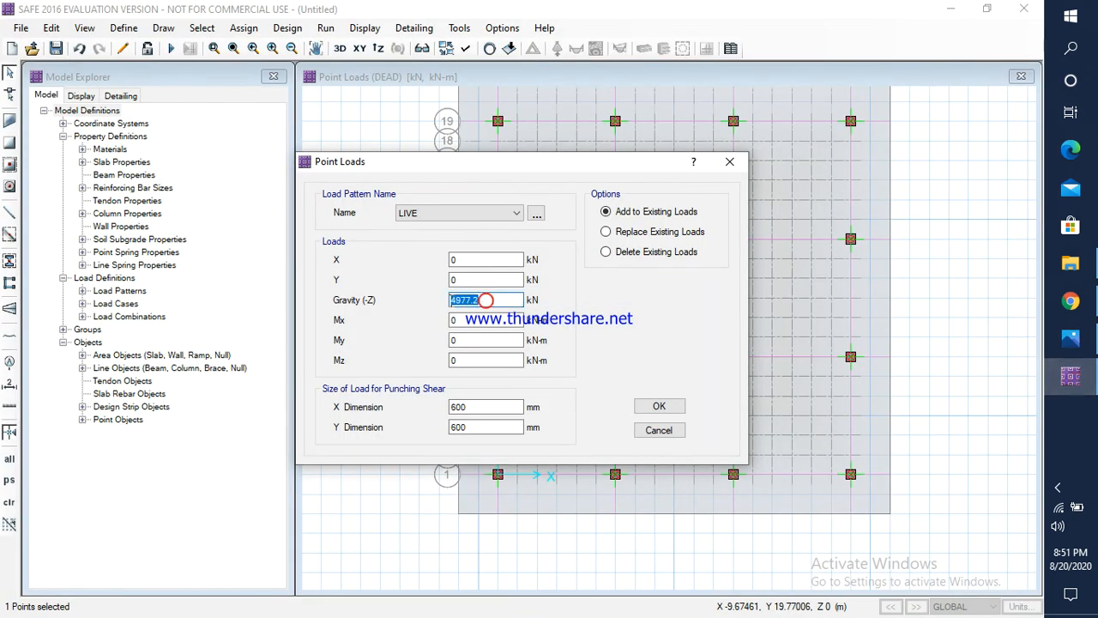
type("2579.5")
left_click(659, 406)
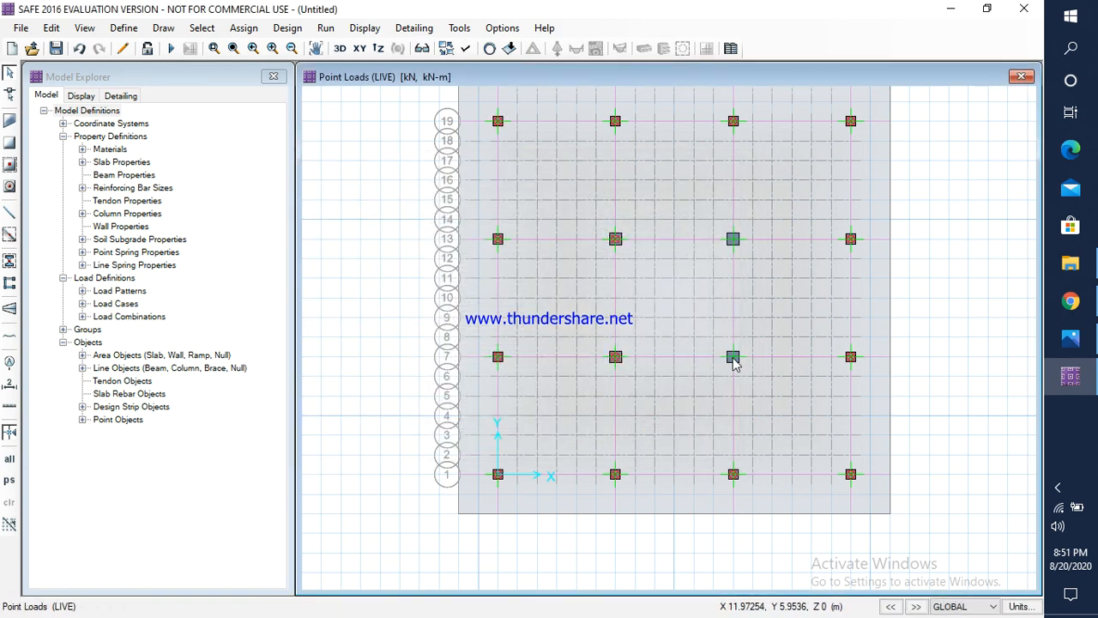
Step: Check column C10's dead load in Photos and assign a DEAD gravity load of 5154.6 kN to the third column point along grid line 7
left_click(733, 356)
left_click(244, 28)
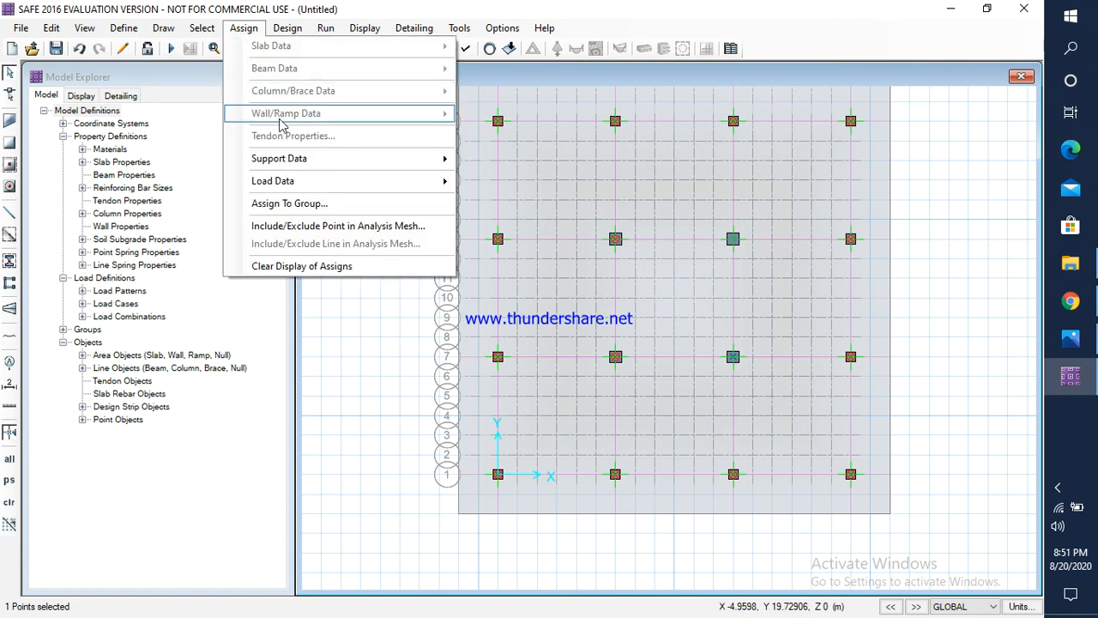
left_click(291, 183)
left_click(515, 262)
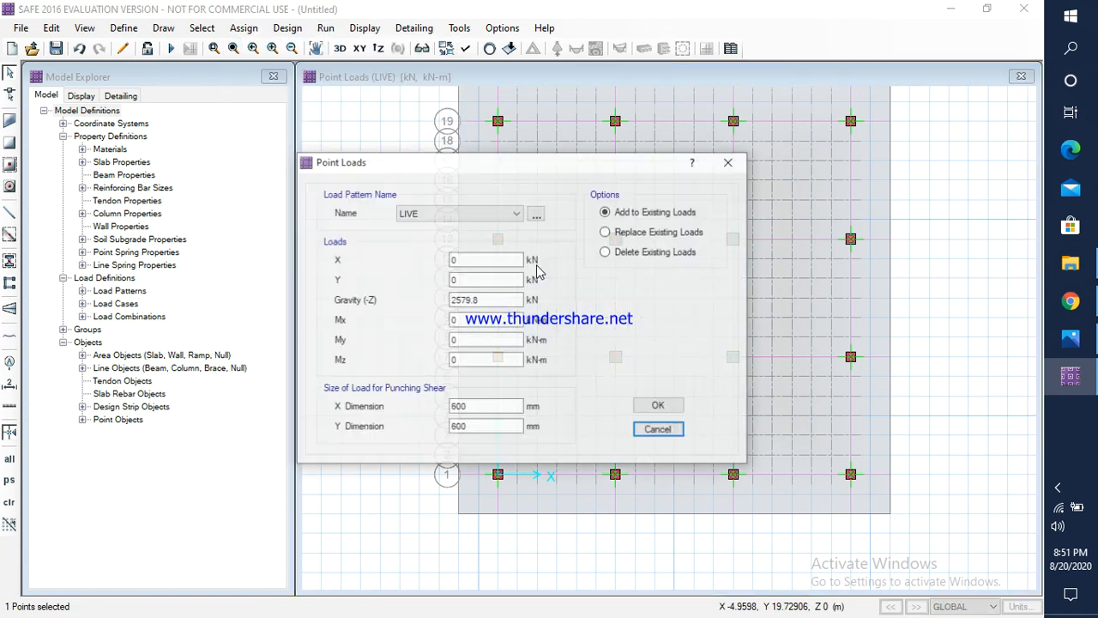
left_click(428, 213)
left_click(428, 229)
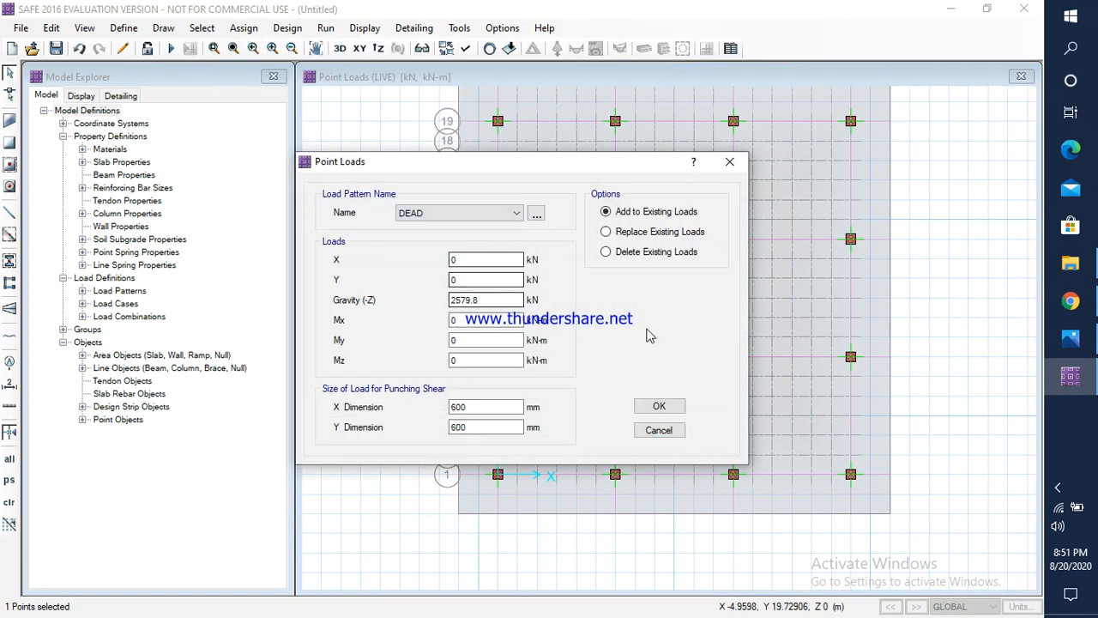
left_click(1071, 339)
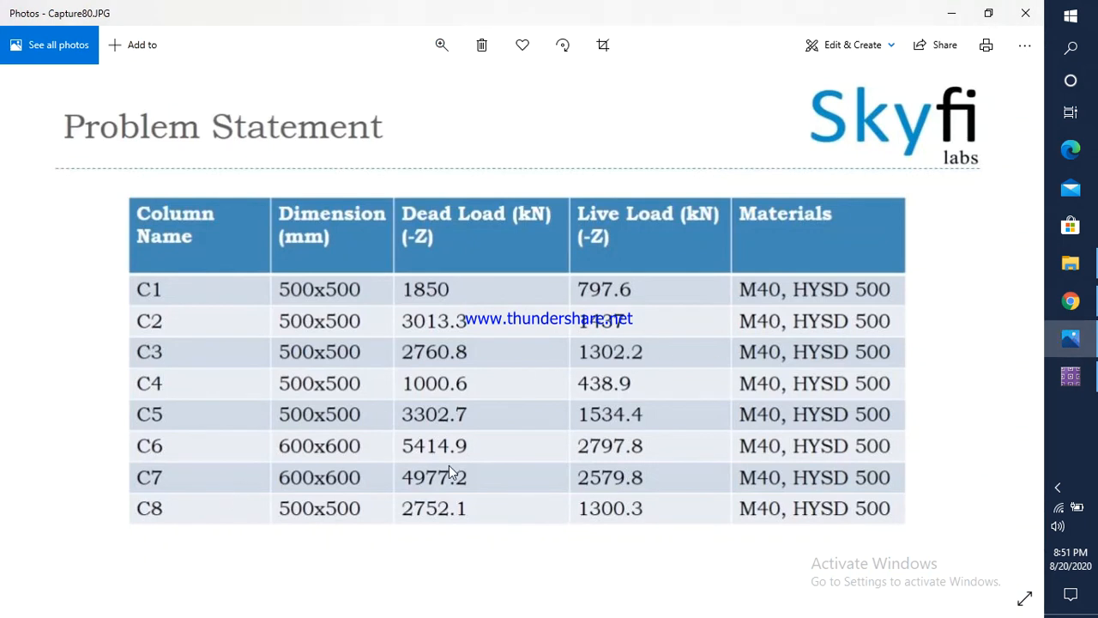
key("Right")
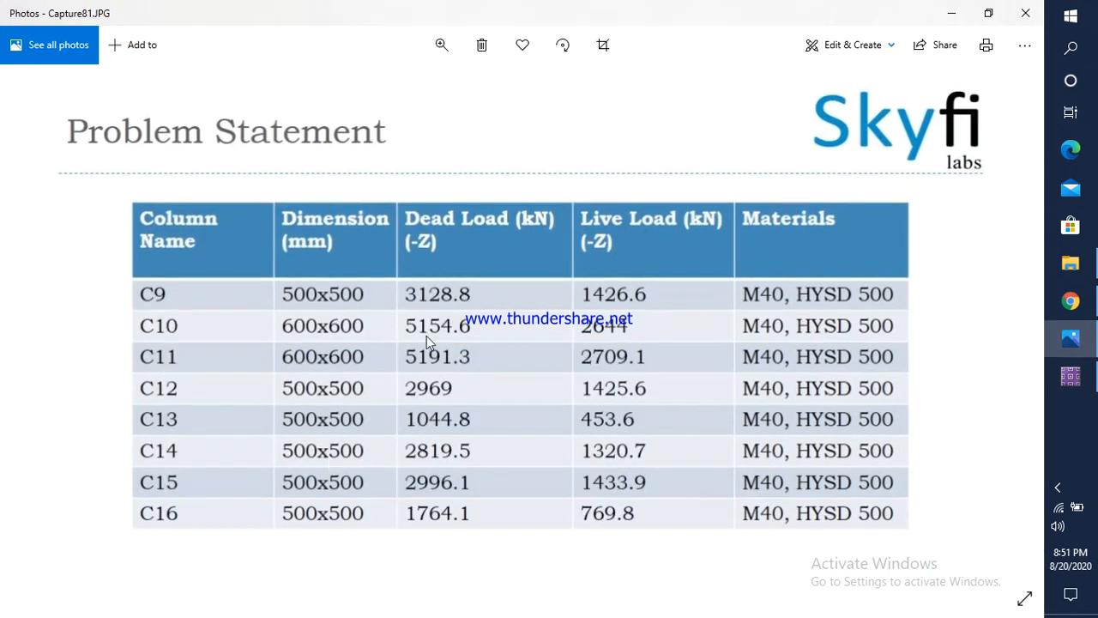
left_click(1070, 376)
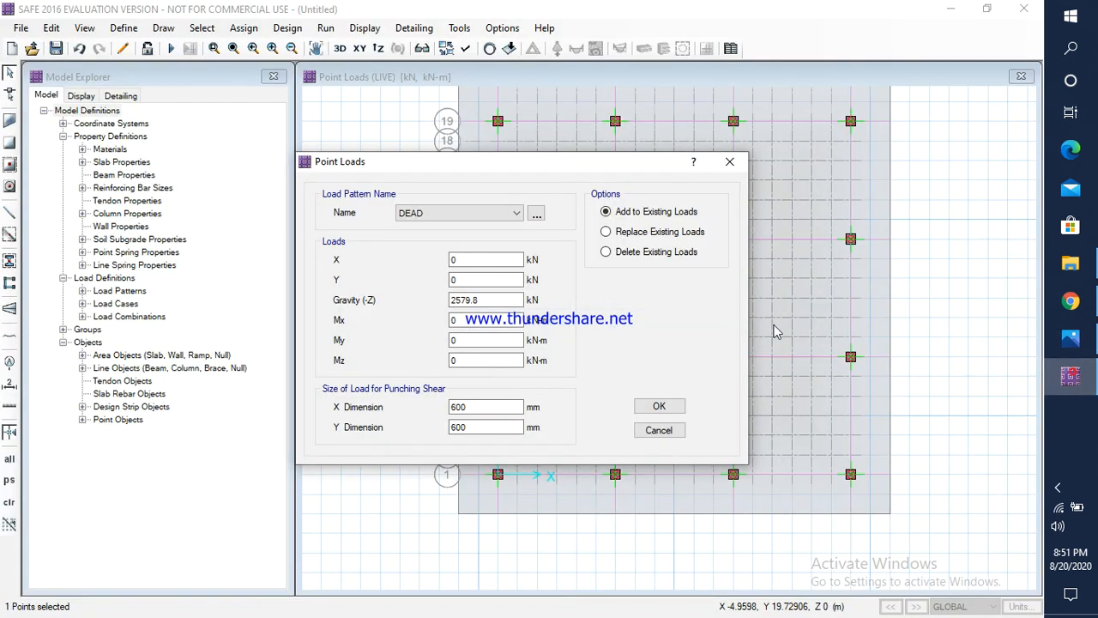
left_click_drag(483, 300, 449, 299)
type("5154.6")
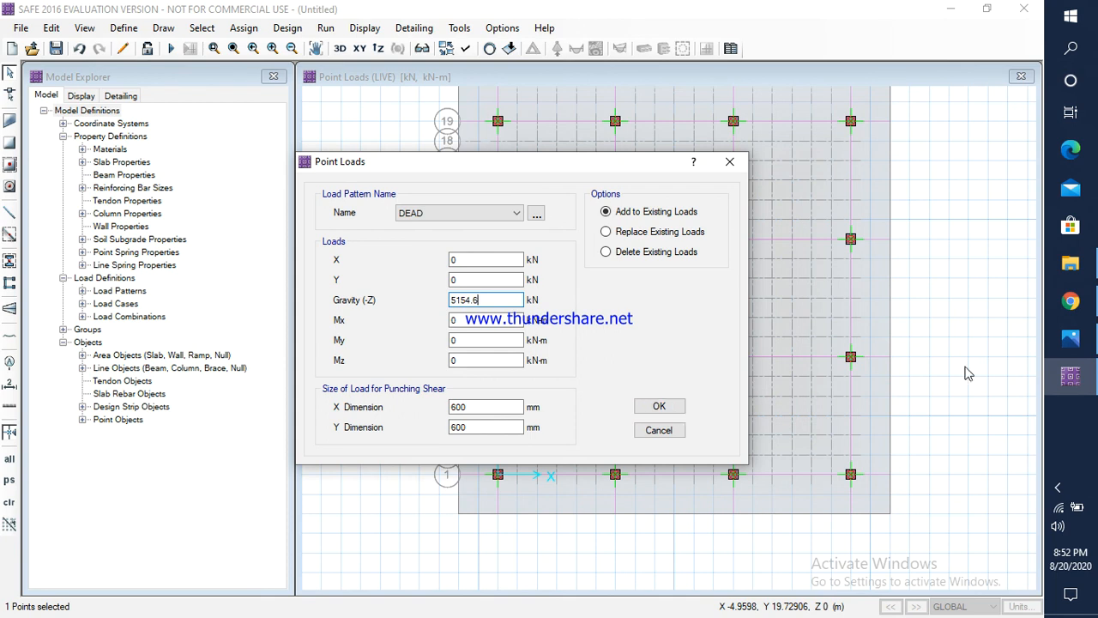
left_click(1071, 338)
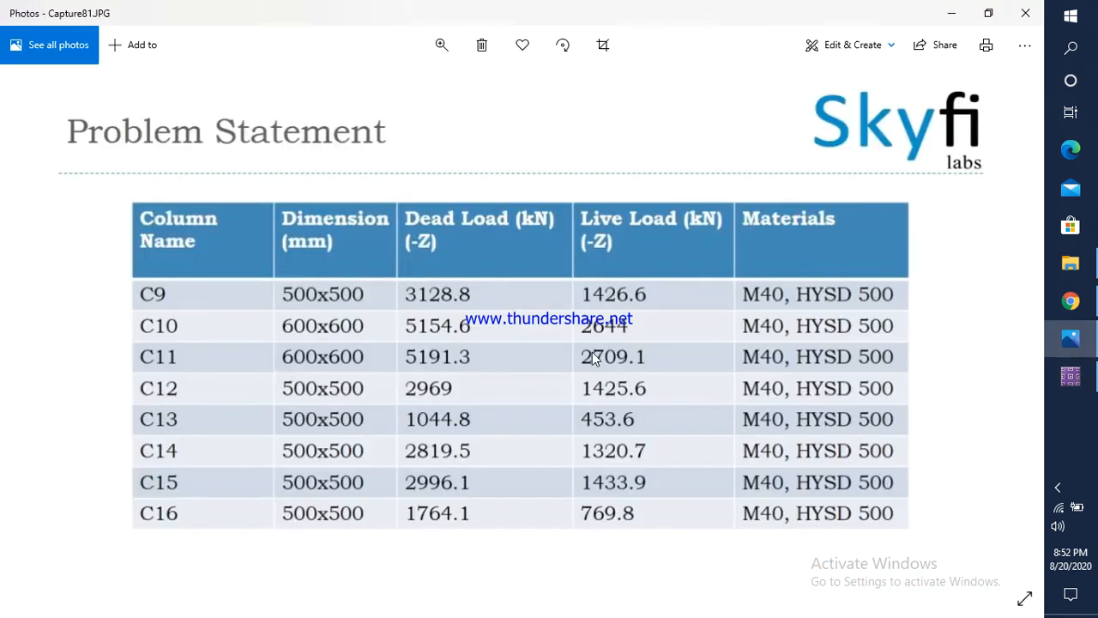
left_click(1087, 378)
left_click(657, 407)
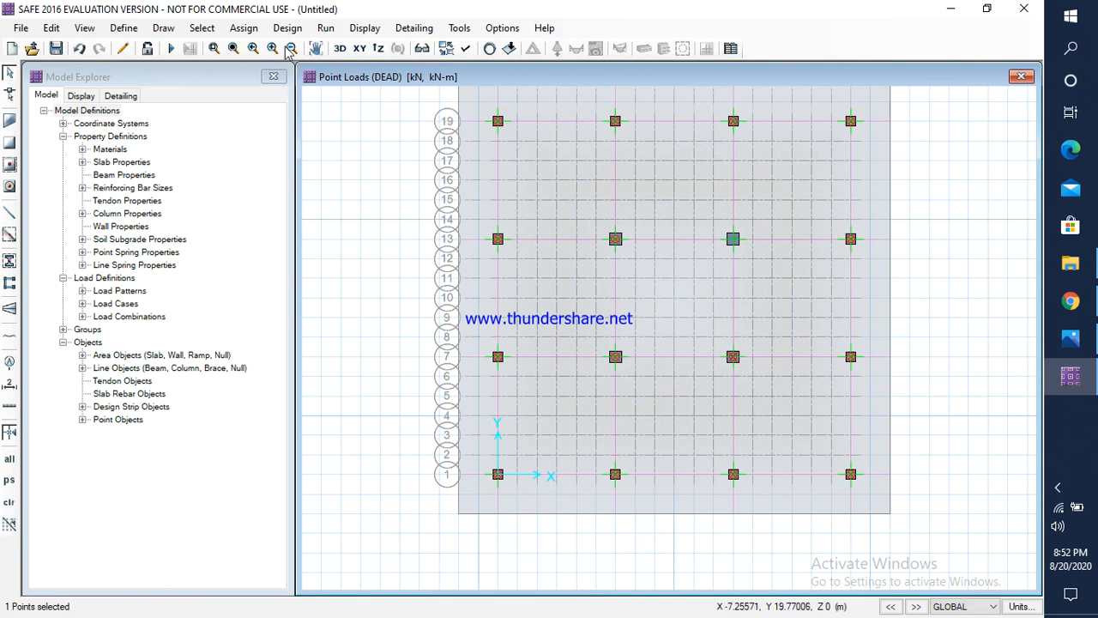
Step: Check column C10's live load in Photos and assign a LIVE gravity load of 2644 kN to the third column point along grid line 7
left_click(243, 28)
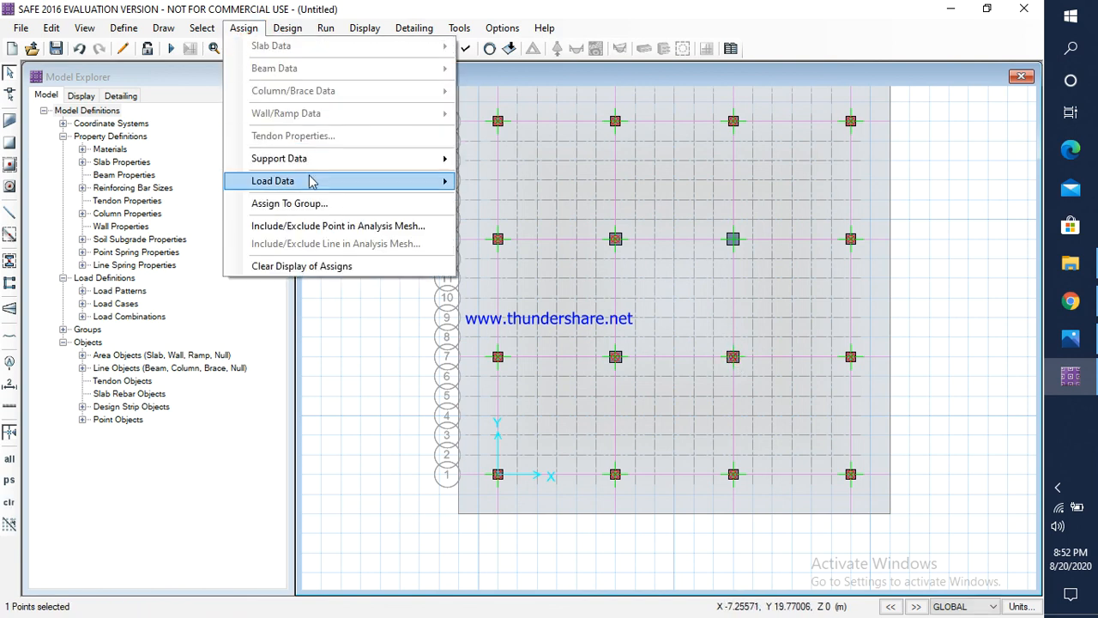
mouse_move(319, 182)
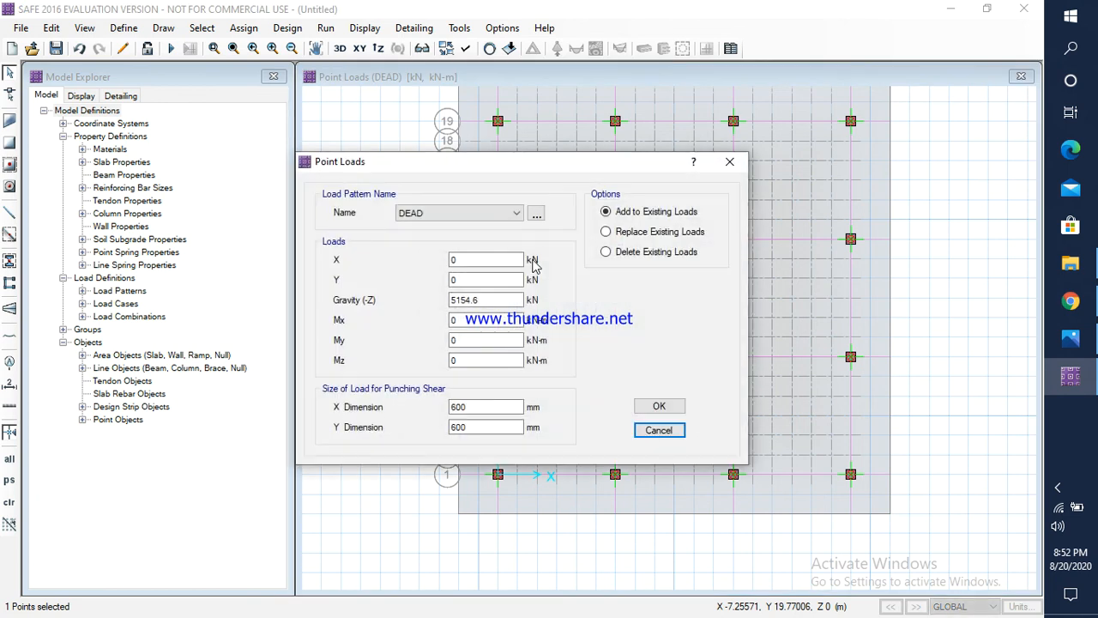
left_click(450, 212)
left_click(429, 224)
left_click(429, 215)
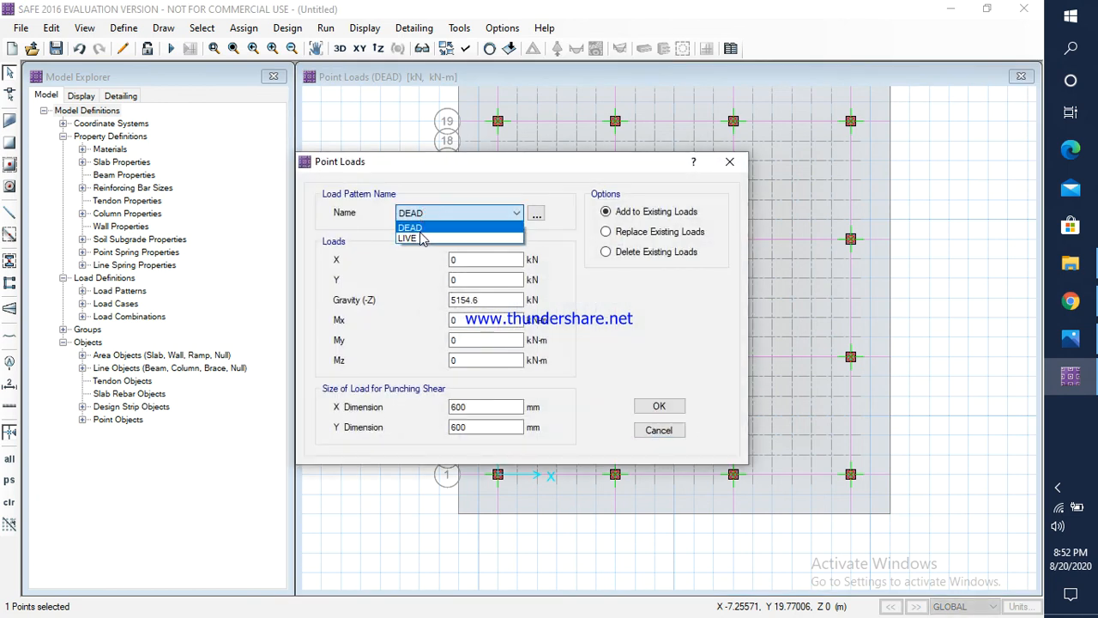
left_click(423, 226)
left_click(429, 214)
left_click(420, 234)
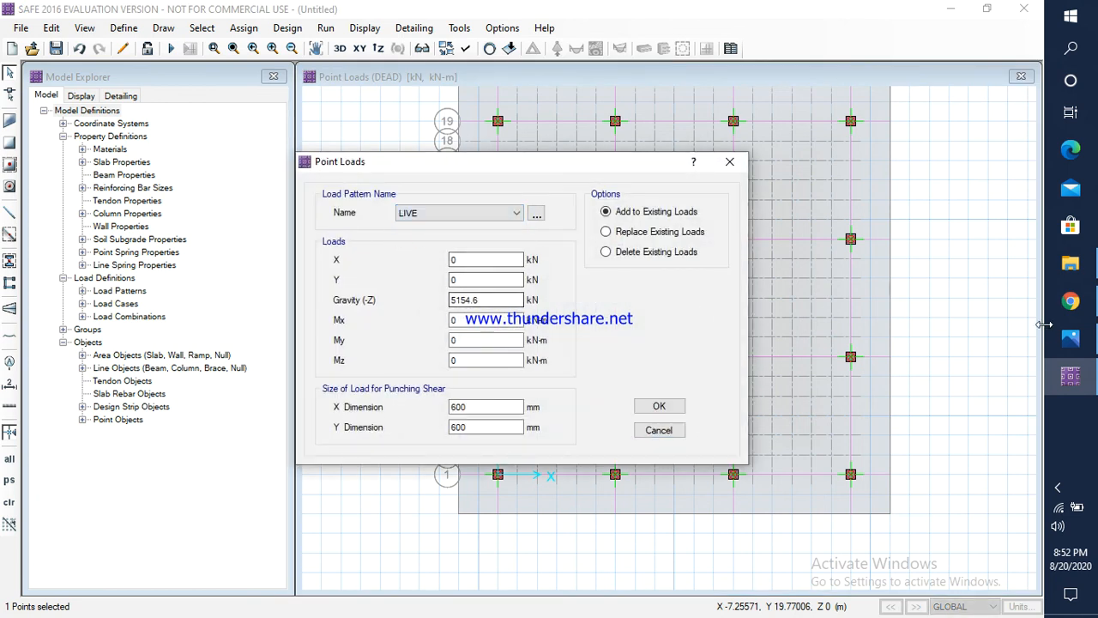
left_click(1070, 338)
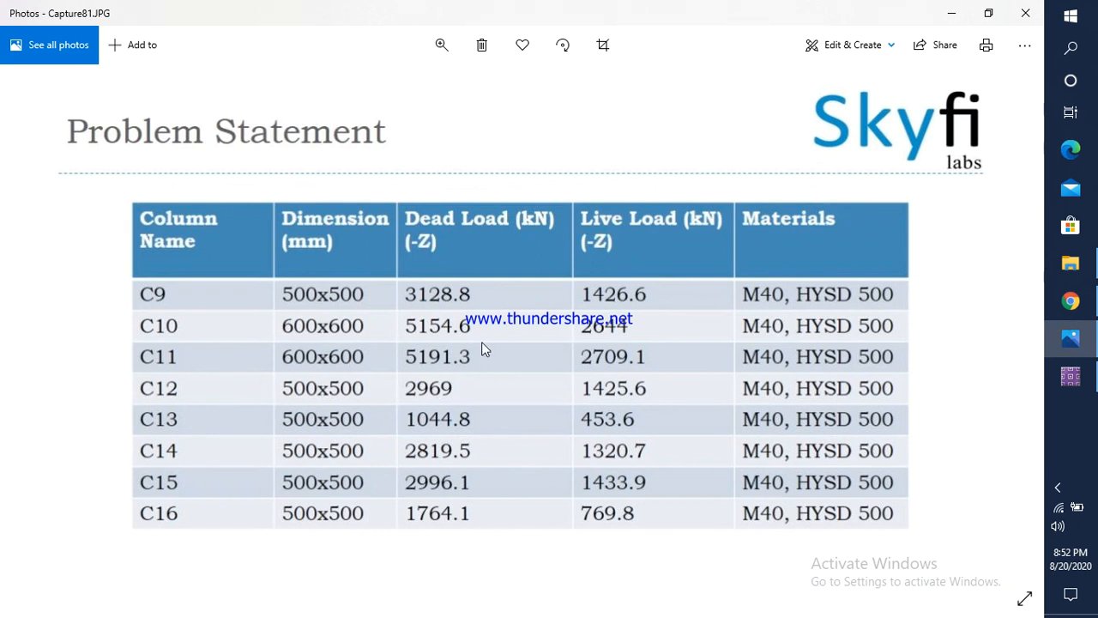
left_click(1071, 376)
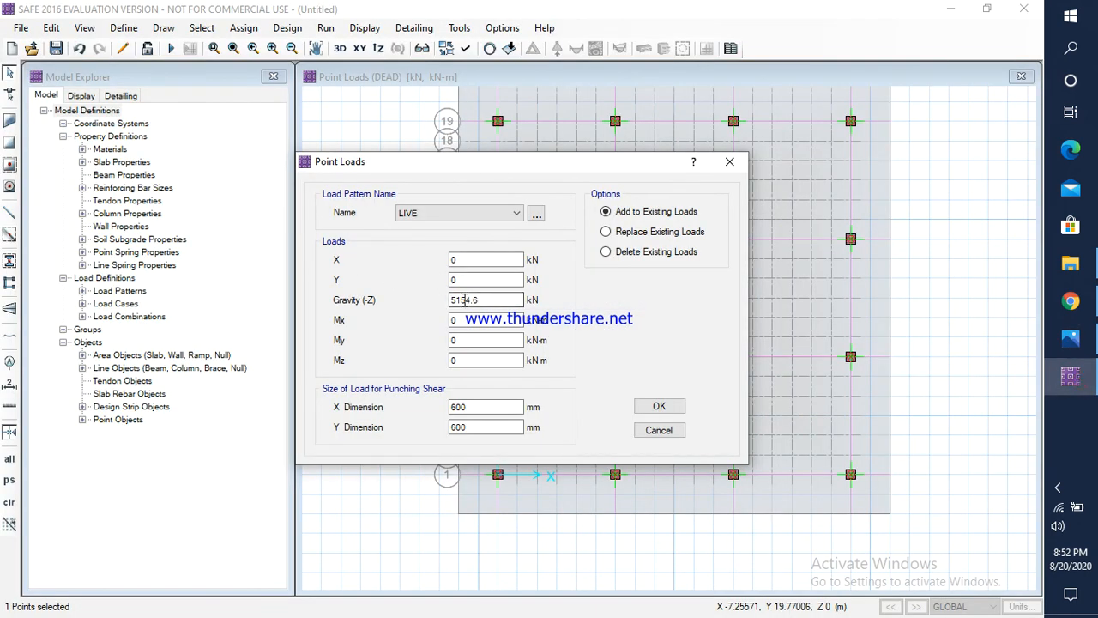
double_click(488, 300)
type("2644")
left_click(658, 405)
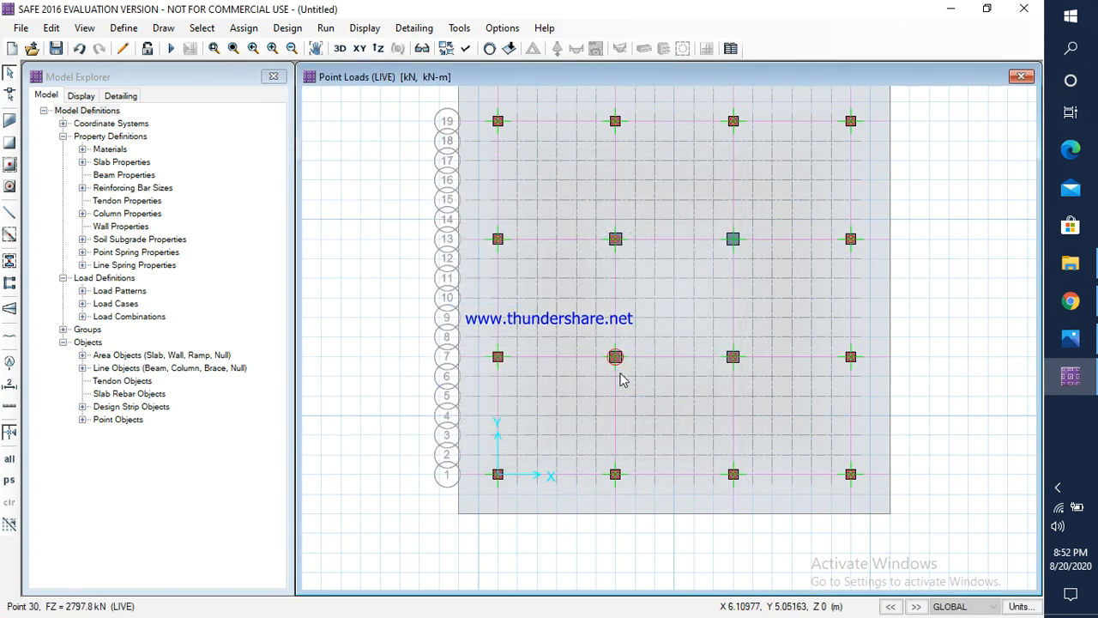
Step: Check column C11's dead load in Photos and assign a DEAD gravity load of 5191.3 kN to the third column point along grid line 13
left_click(732, 238)
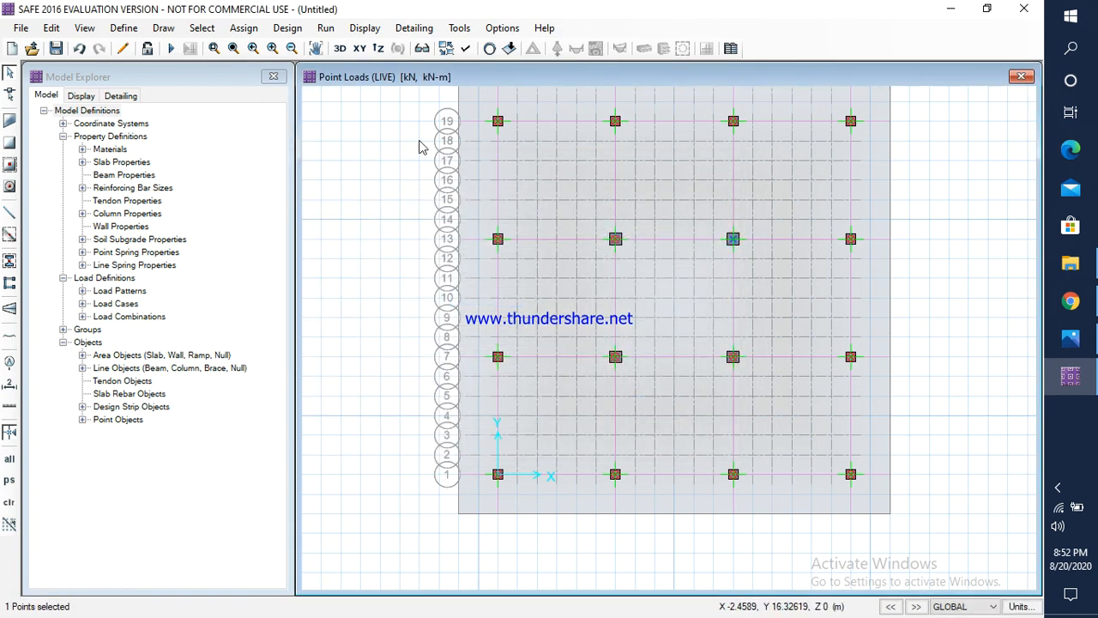
left_click(243, 29)
mouse_move(344, 181)
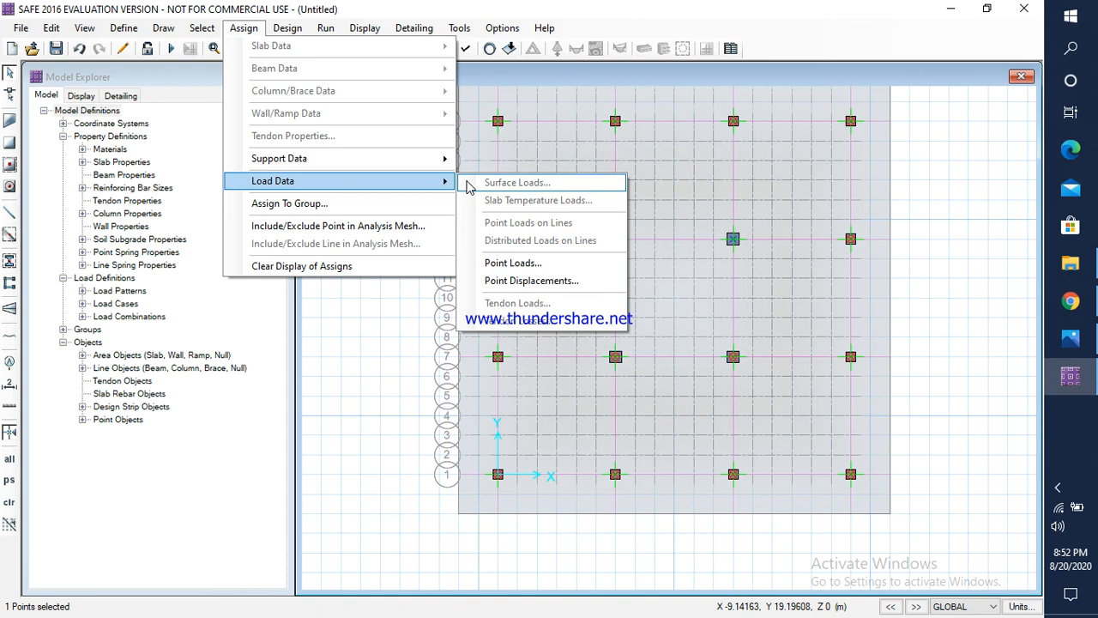
left_click(515, 260)
left_click(516, 212)
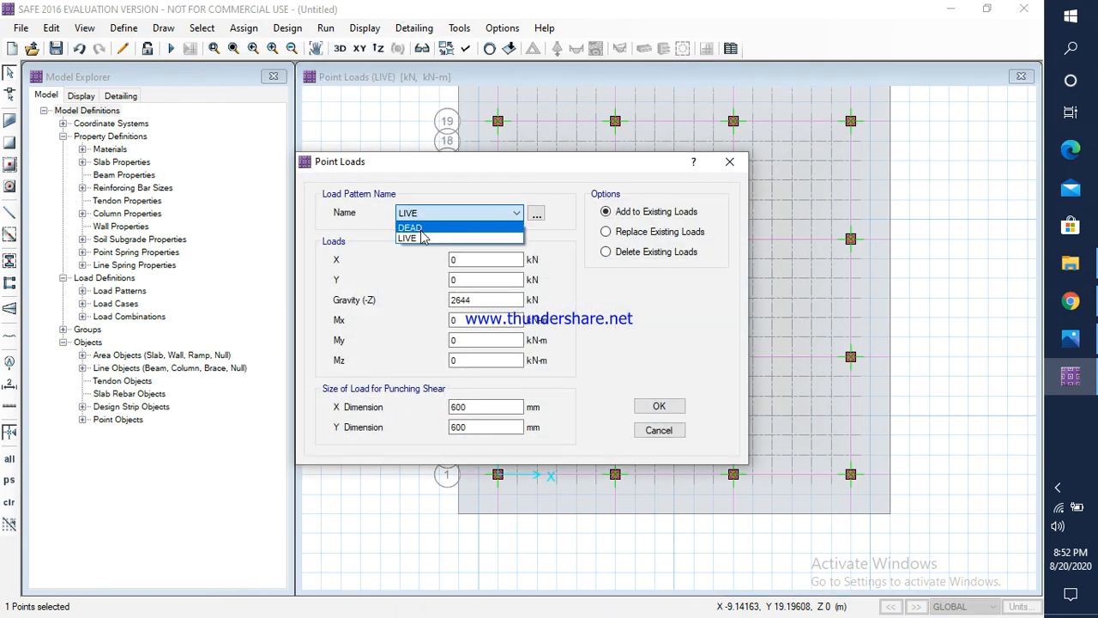
left_click(455, 224)
left_click(1070, 338)
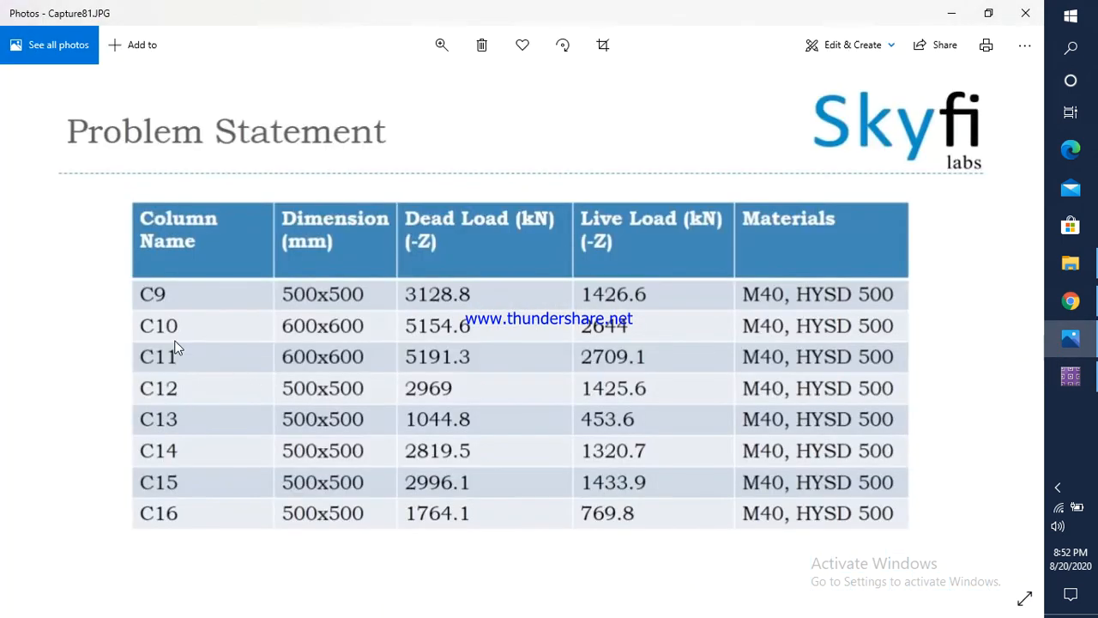
left_click(1071, 375)
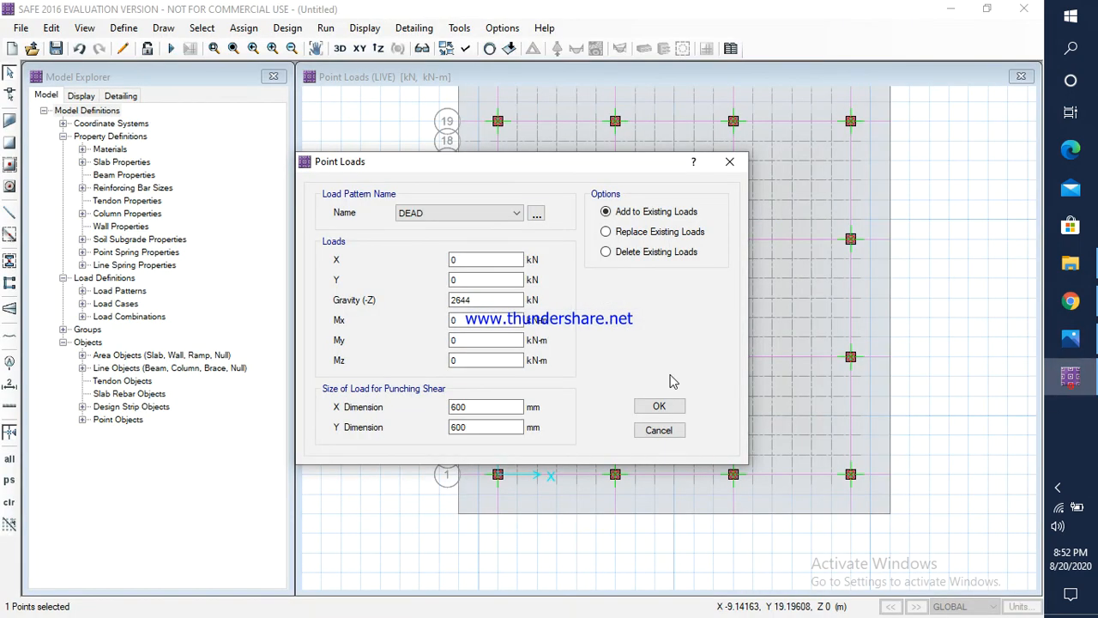
double_click(489, 299)
type("5191.3")
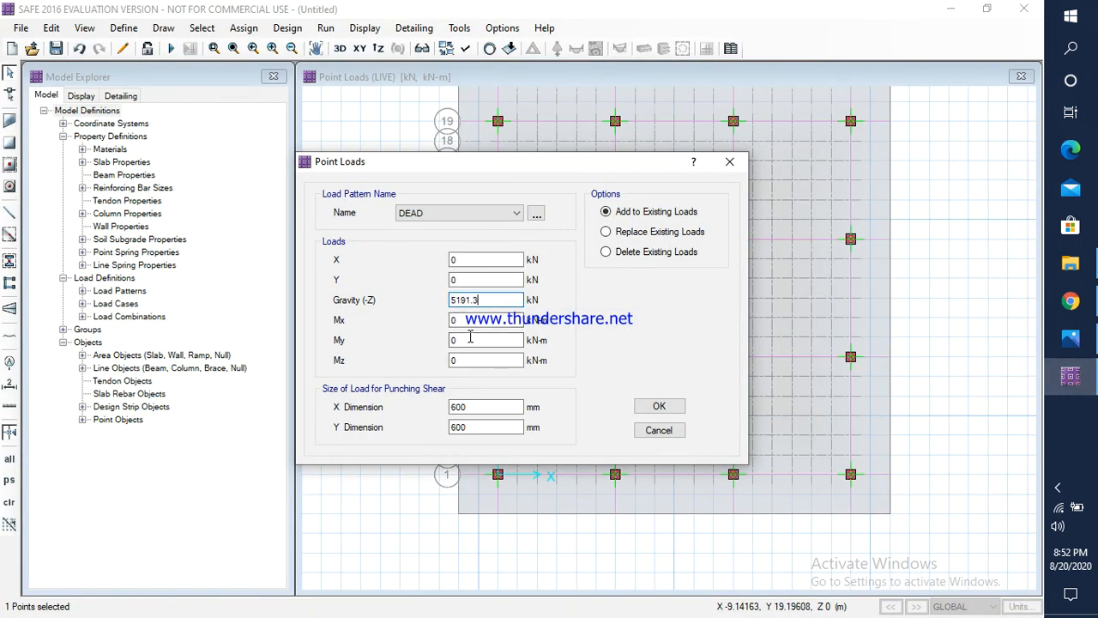
left_click(659, 408)
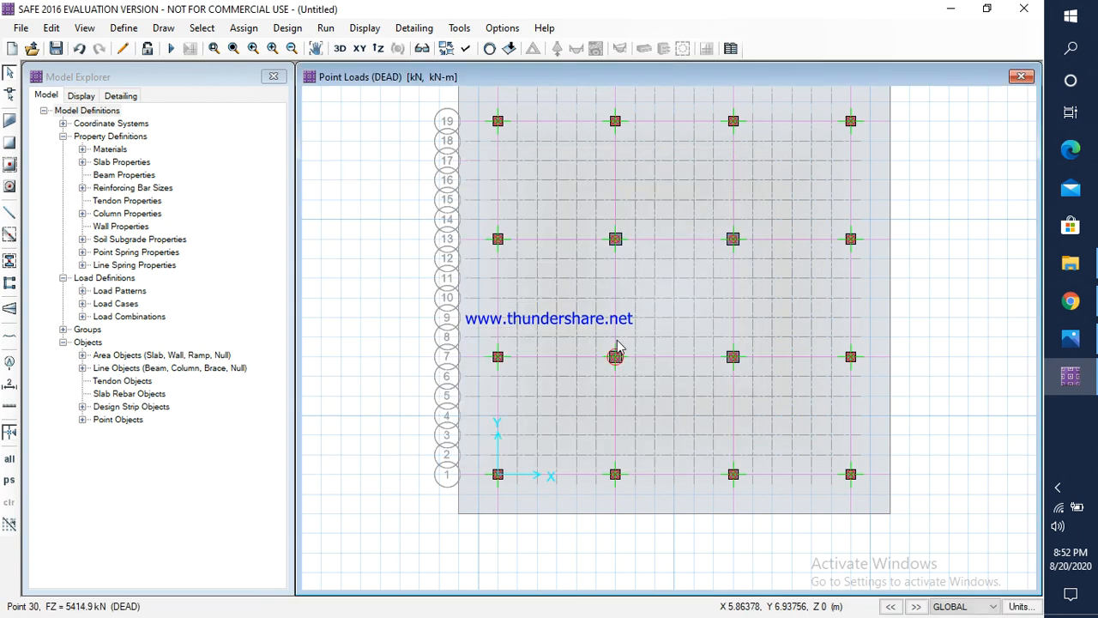
Step: Check column C11's live load in Photos and assign a LIVE gravity load of 2709.1 kN to the third column point along grid line 13
left_click(733, 241)
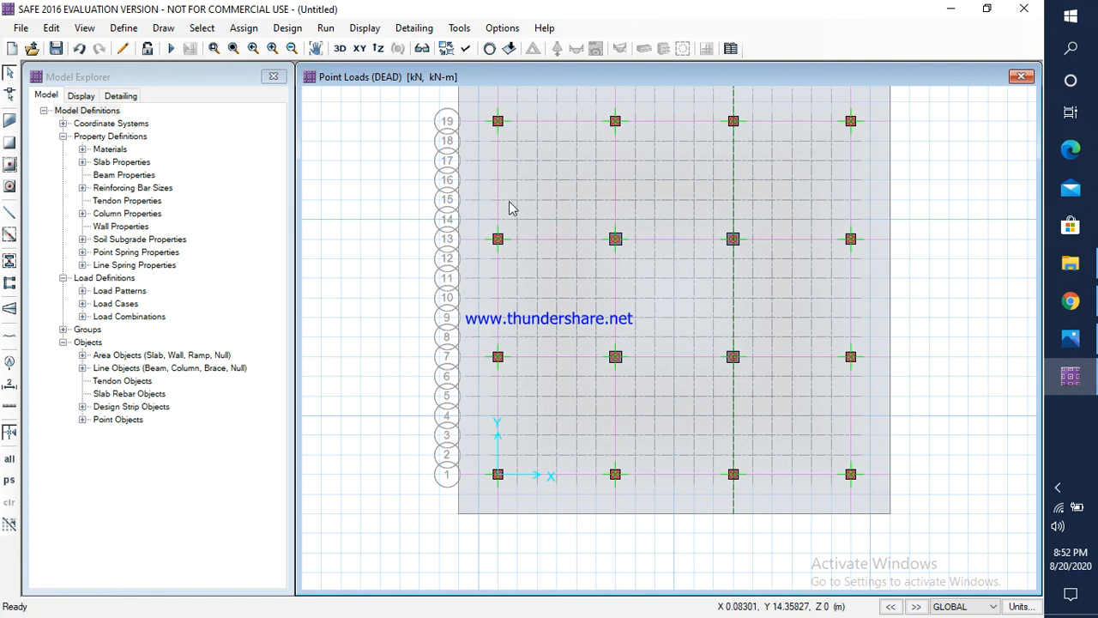
left_click(735, 240)
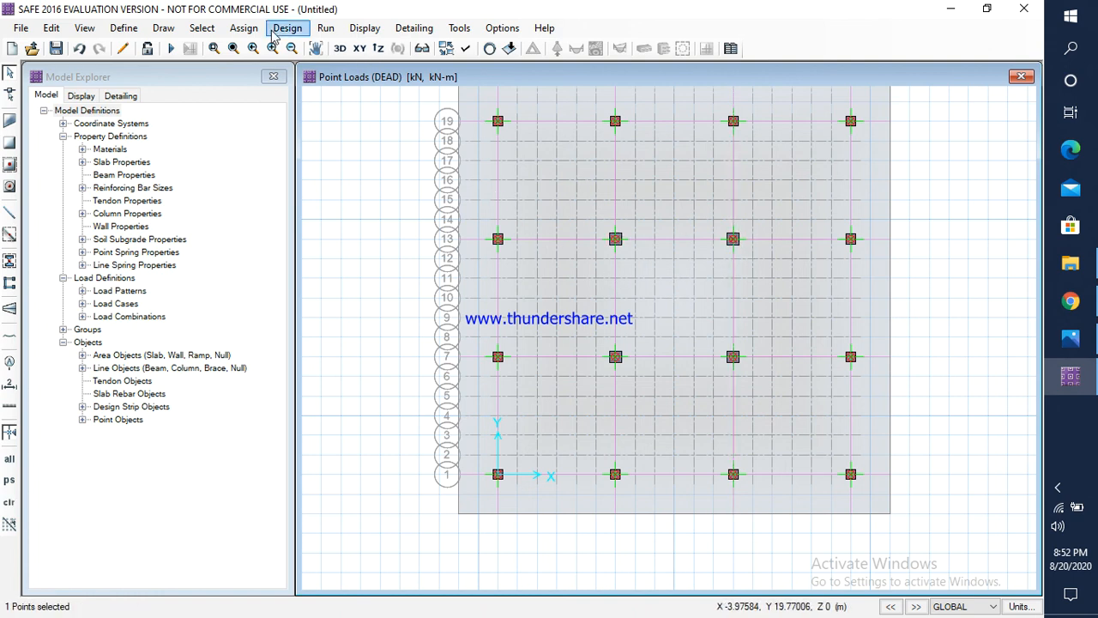
left_click(244, 28)
mouse_move(299, 182)
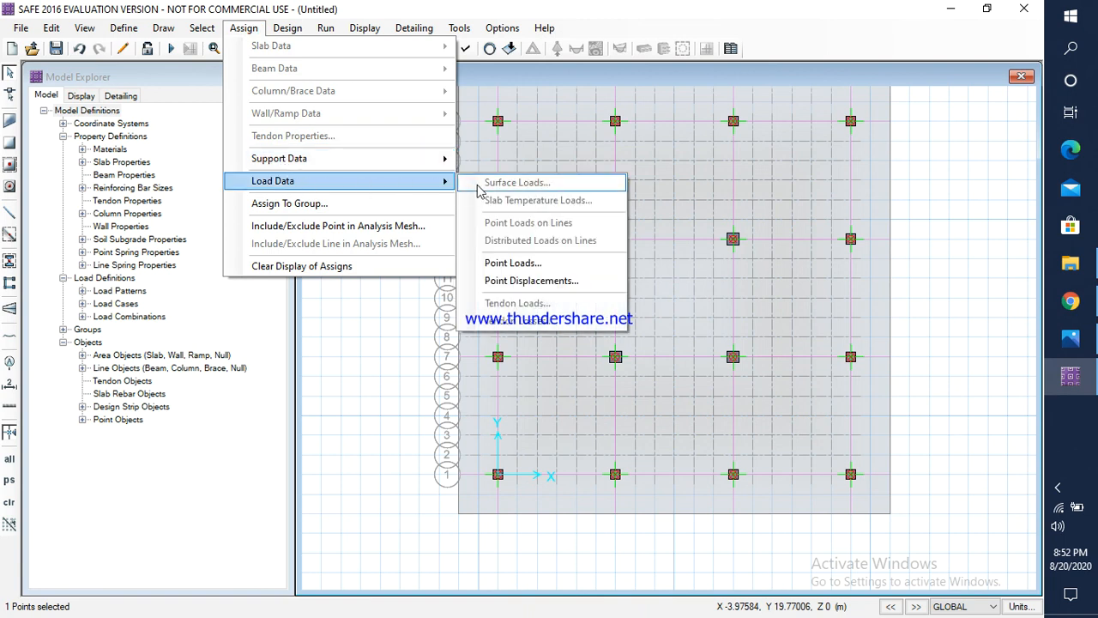
left_click(513, 262)
left_click(455, 213)
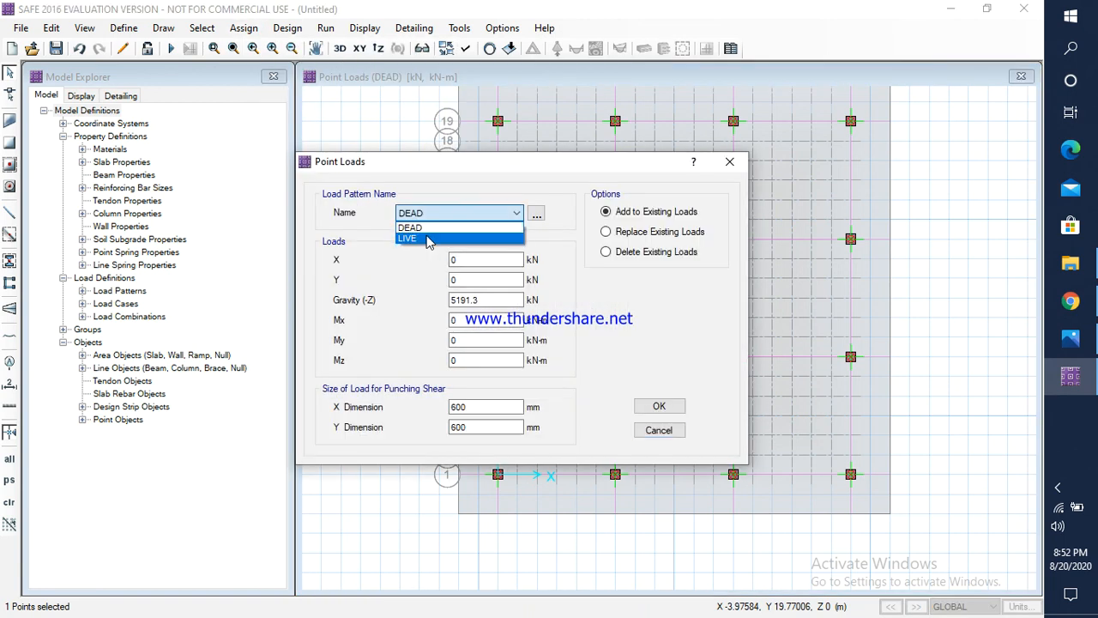
left_click(421, 238)
left_click(1071, 338)
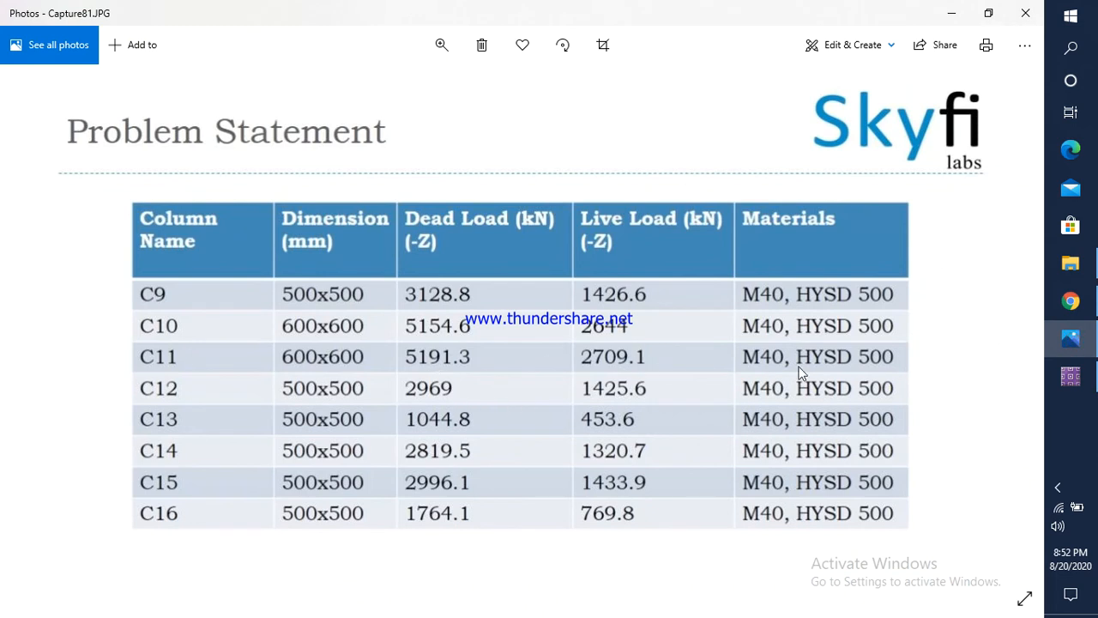
left_click(1071, 376)
left_click_drag(489, 299, 432, 298)
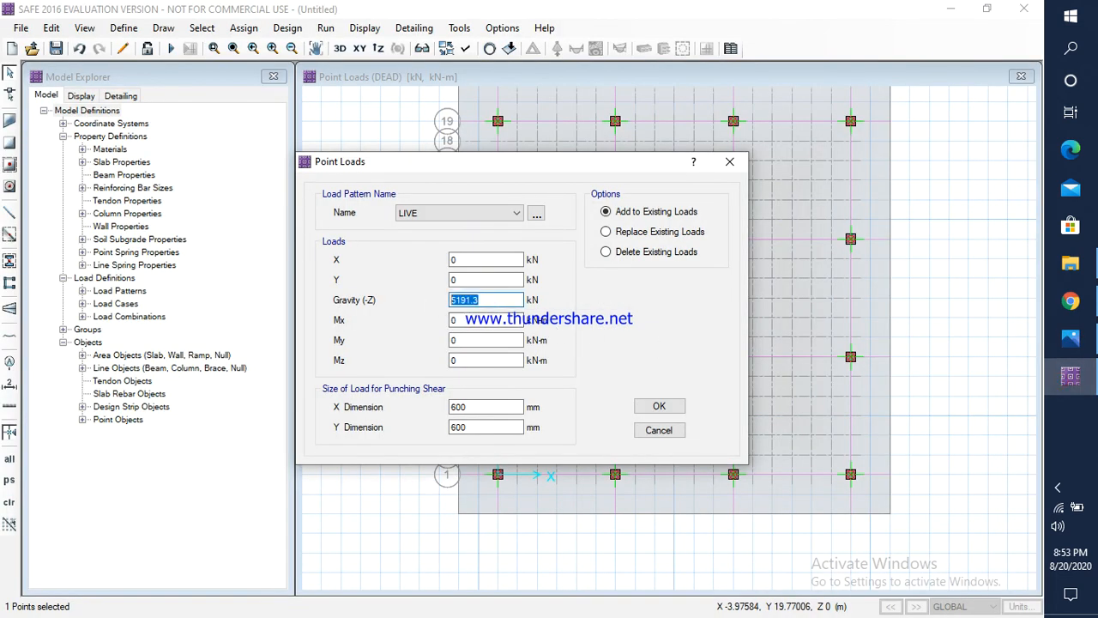
type("2709.1")
left_click(650, 405)
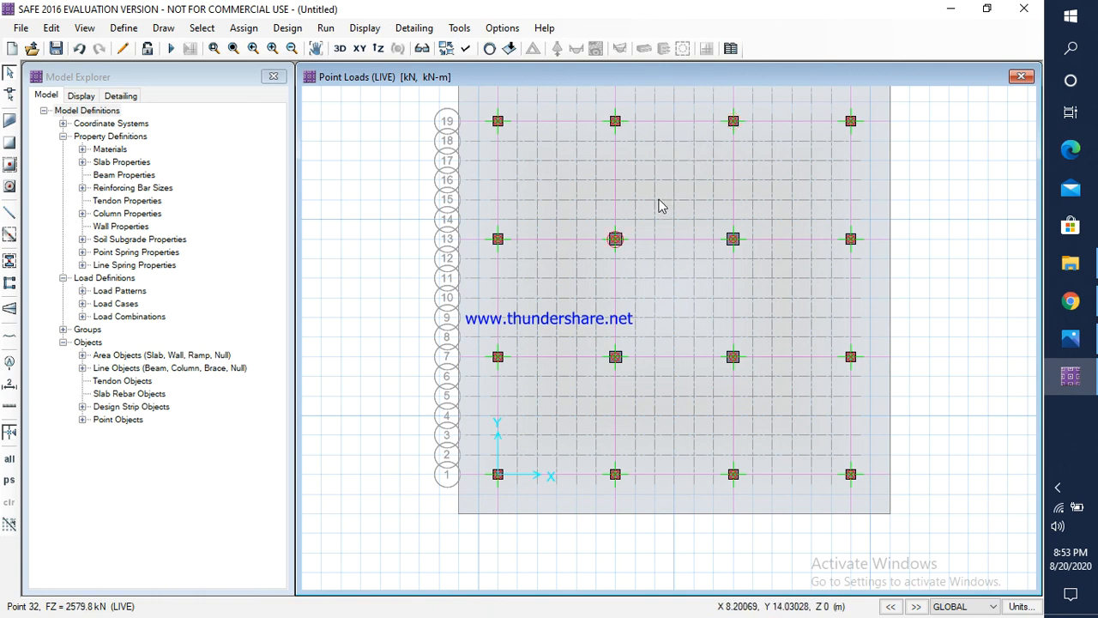
Step: Set the raft slab's rebar material to HYSD500 in its finite element based design overwrites
scroll(658, 199, "up", 2)
scroll(658, 199, "down", 2)
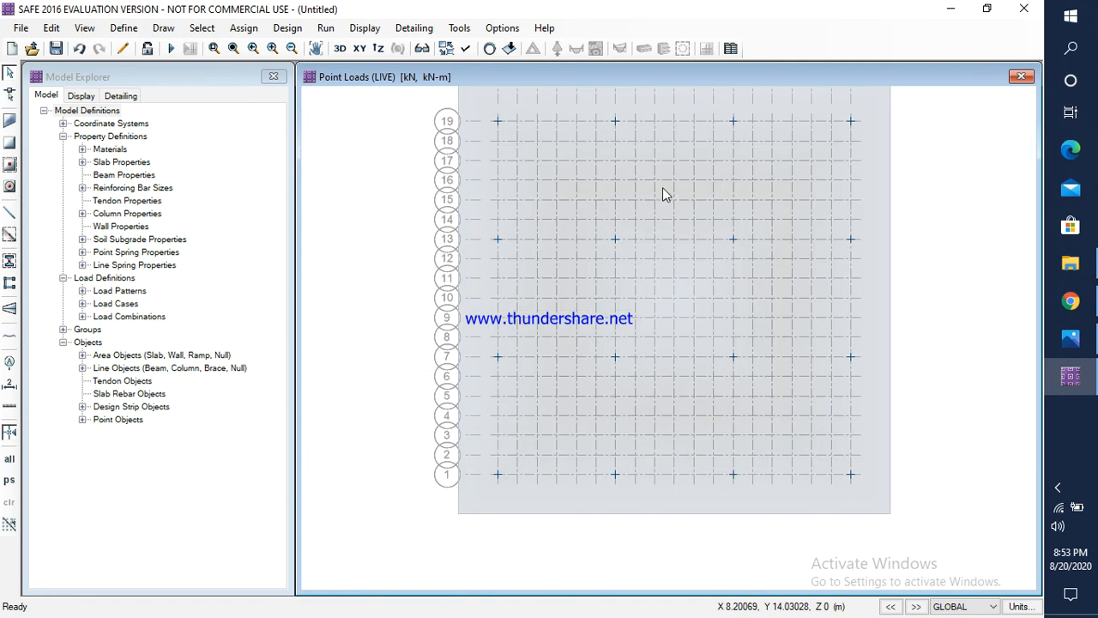
middle_click_drag(660, 188, 635, 223)
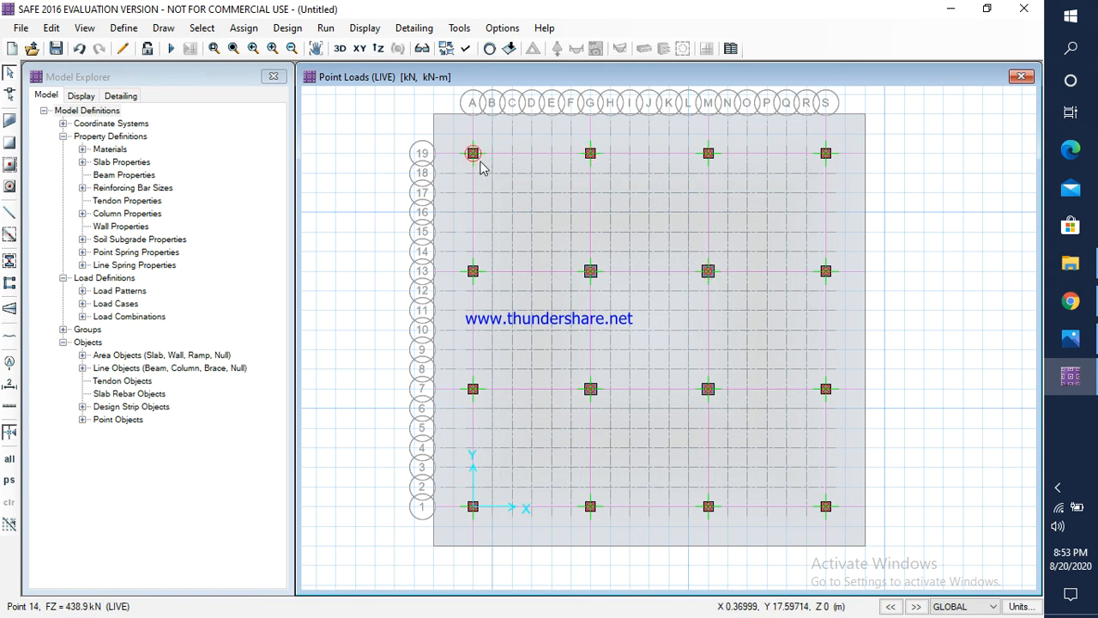
right_click(853, 249)
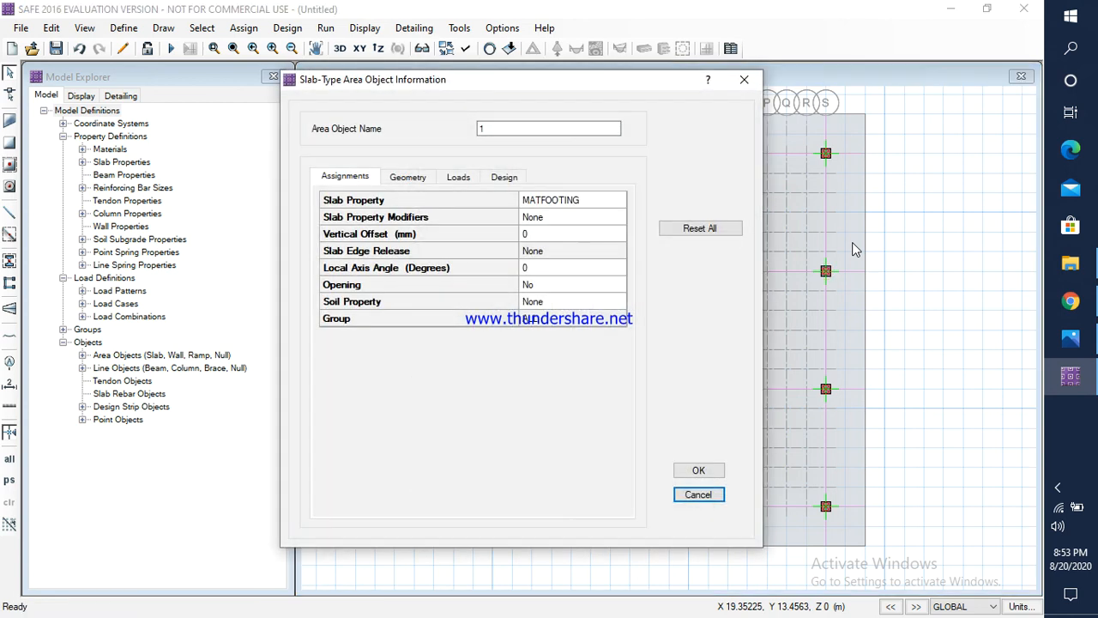
left_click(503, 180)
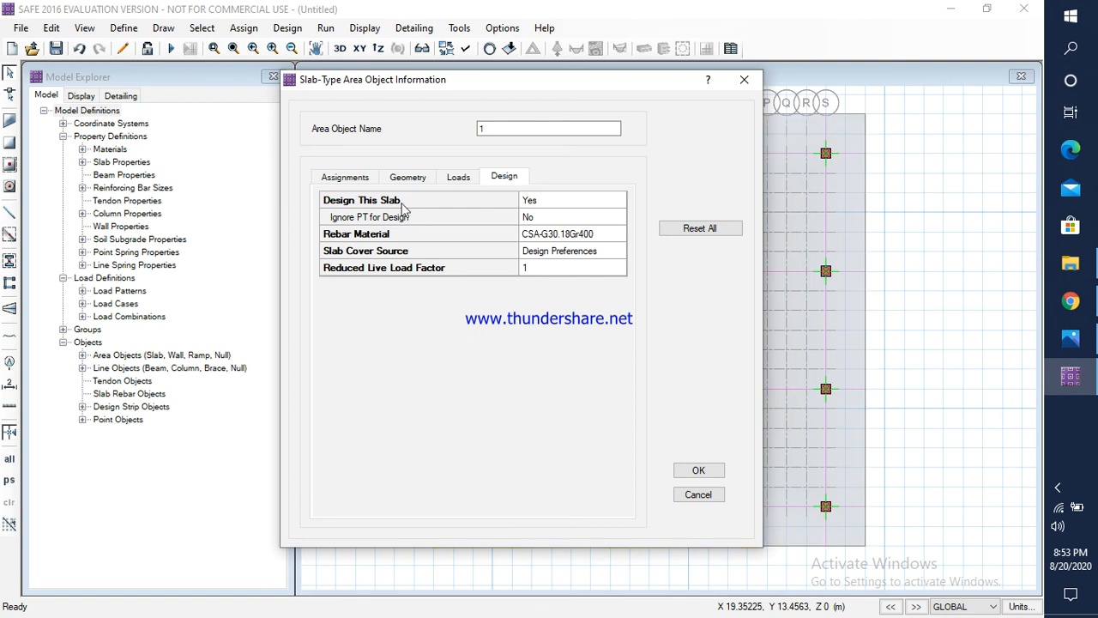
left_click(587, 240)
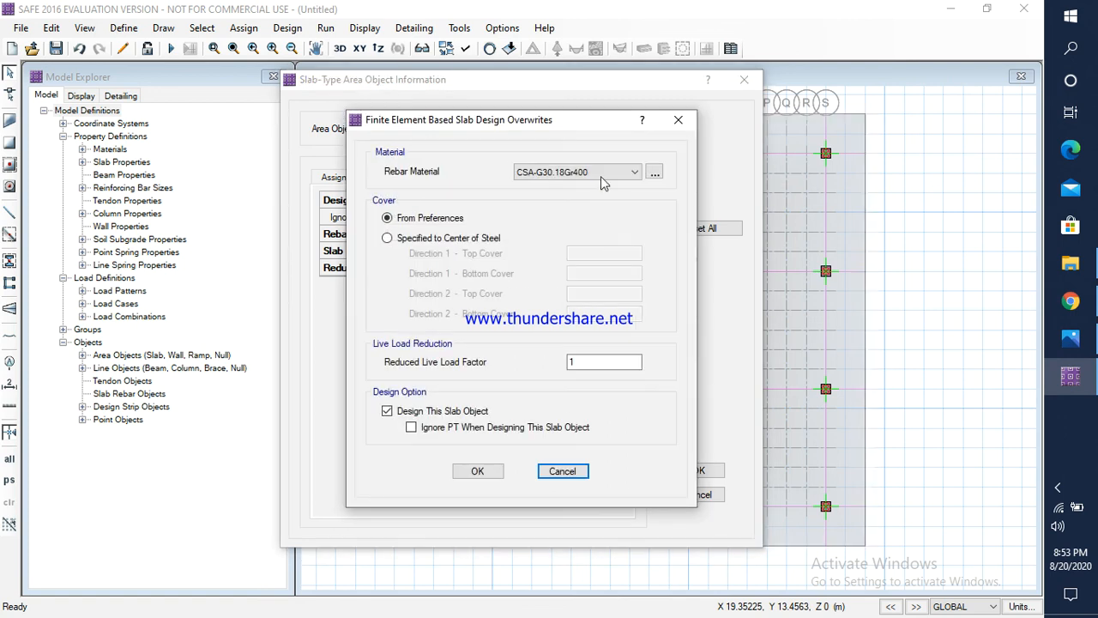
left_click(607, 173)
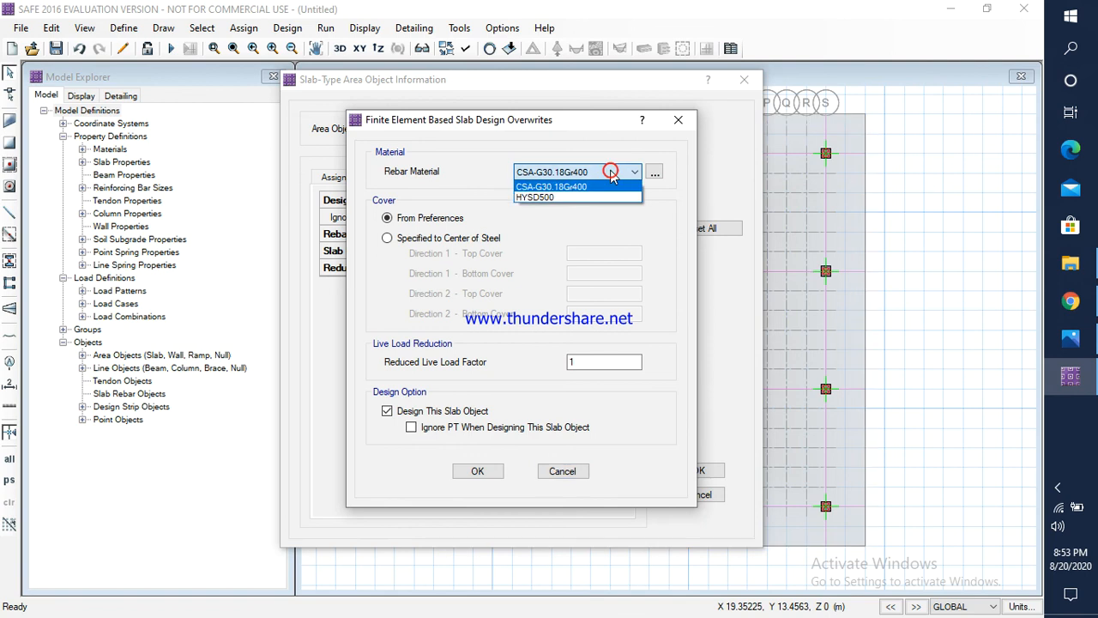
left_click(559, 198)
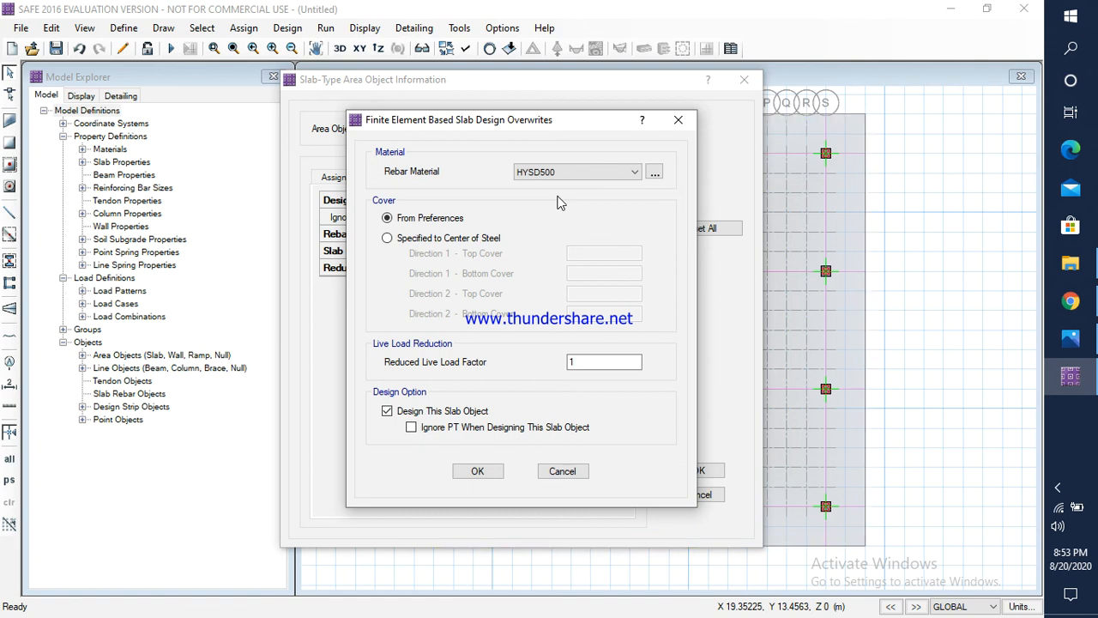
left_click(487, 475)
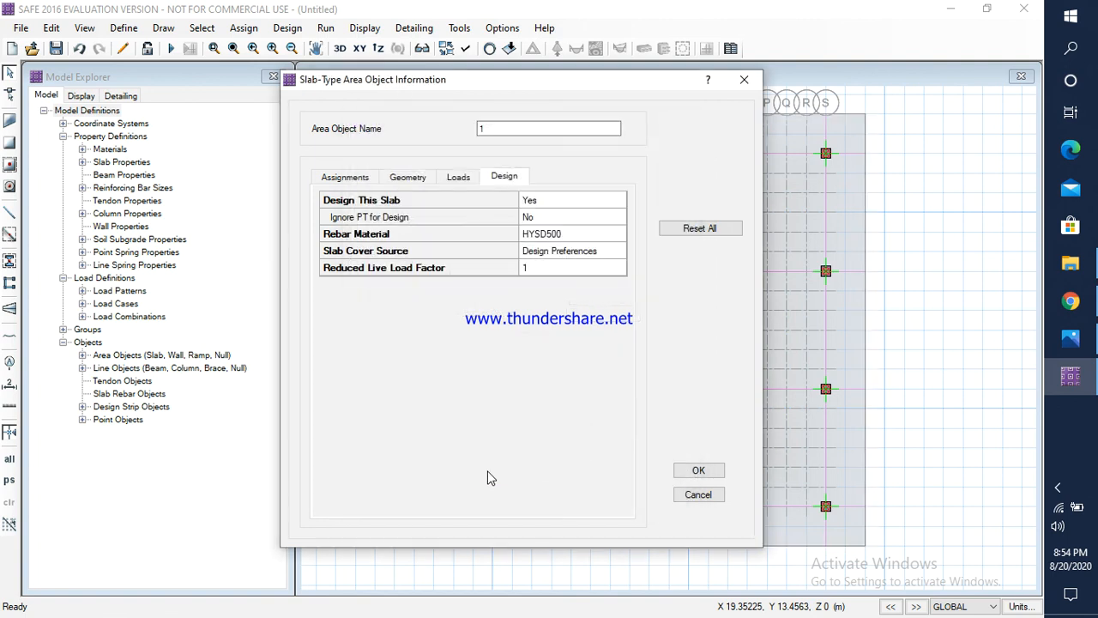
Step: Assign the SOIL1 subgrade property to the raft slab and apply the slab object changes
left_click(454, 177)
left_click(409, 177)
left_click(344, 177)
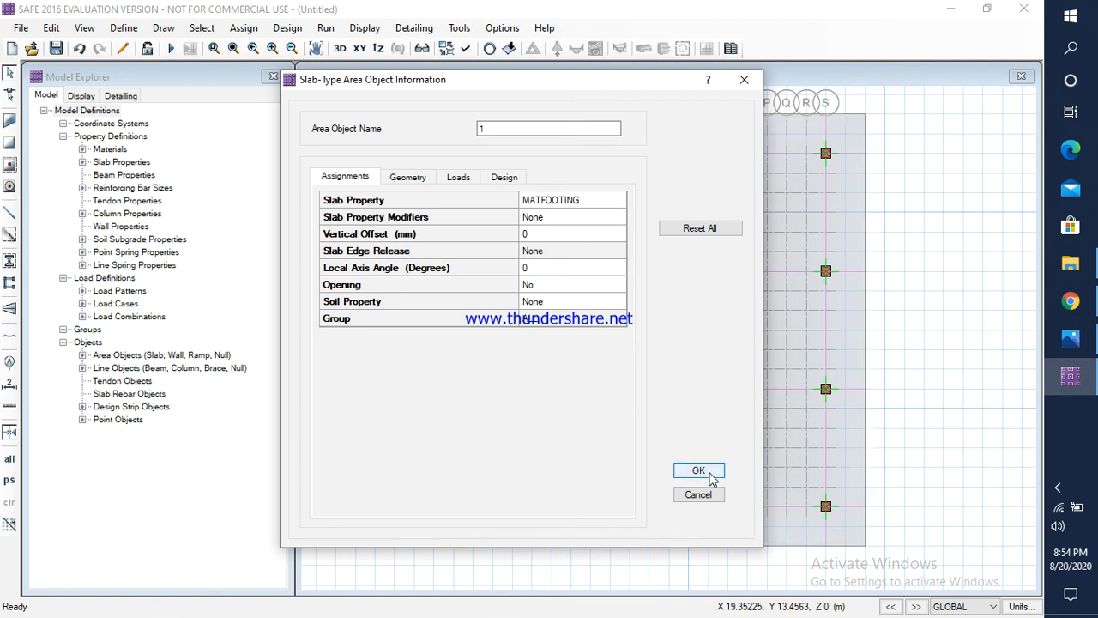
left_click(580, 303)
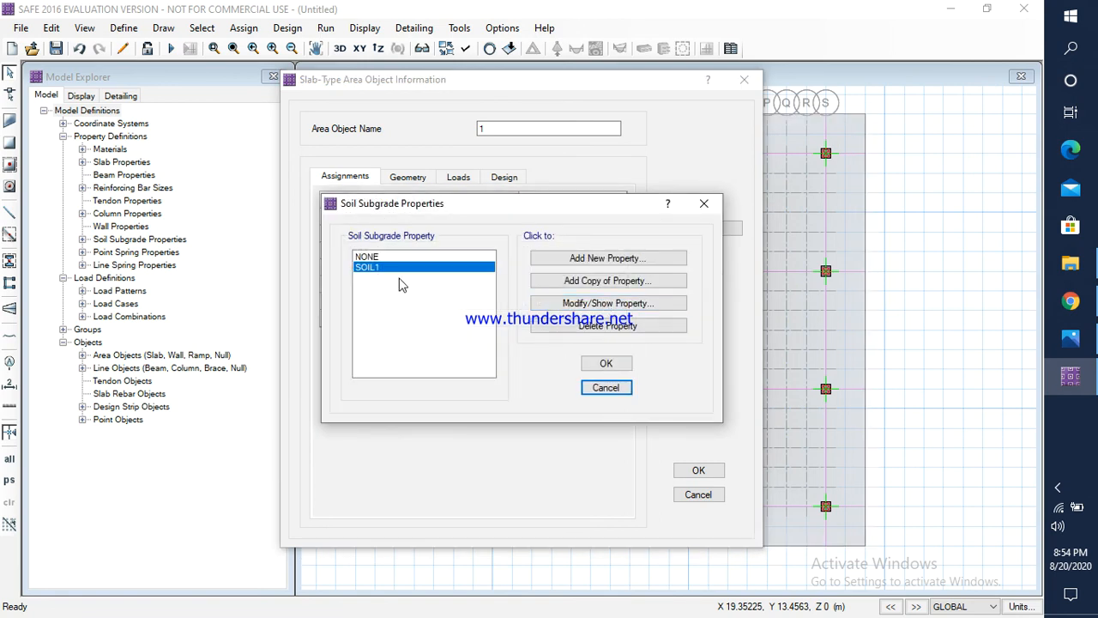
left_click(599, 365)
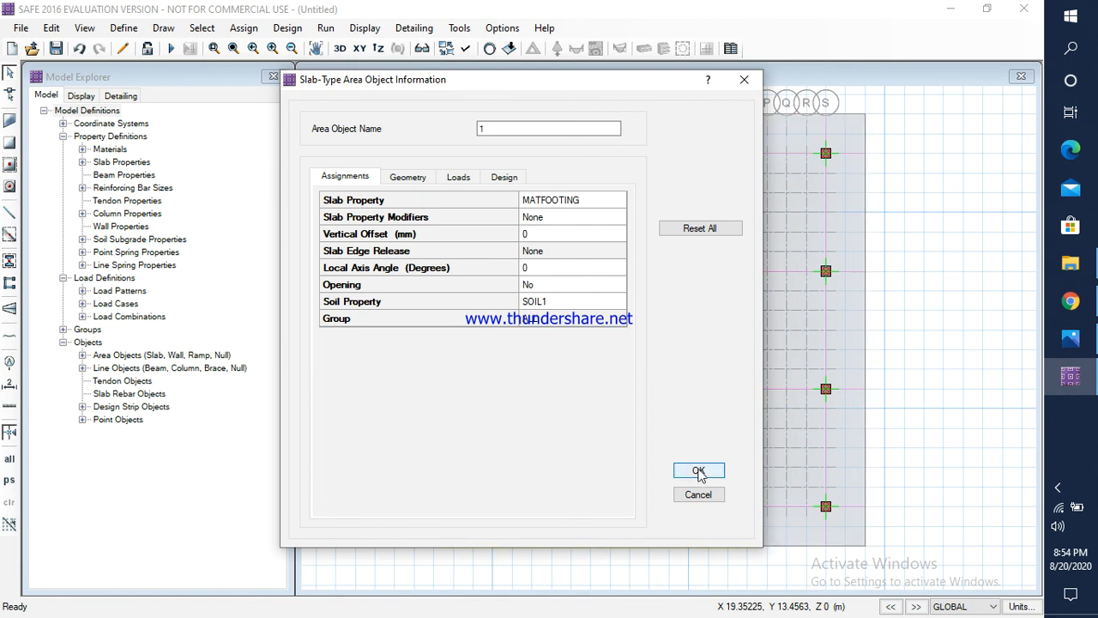
left_click(700, 471)
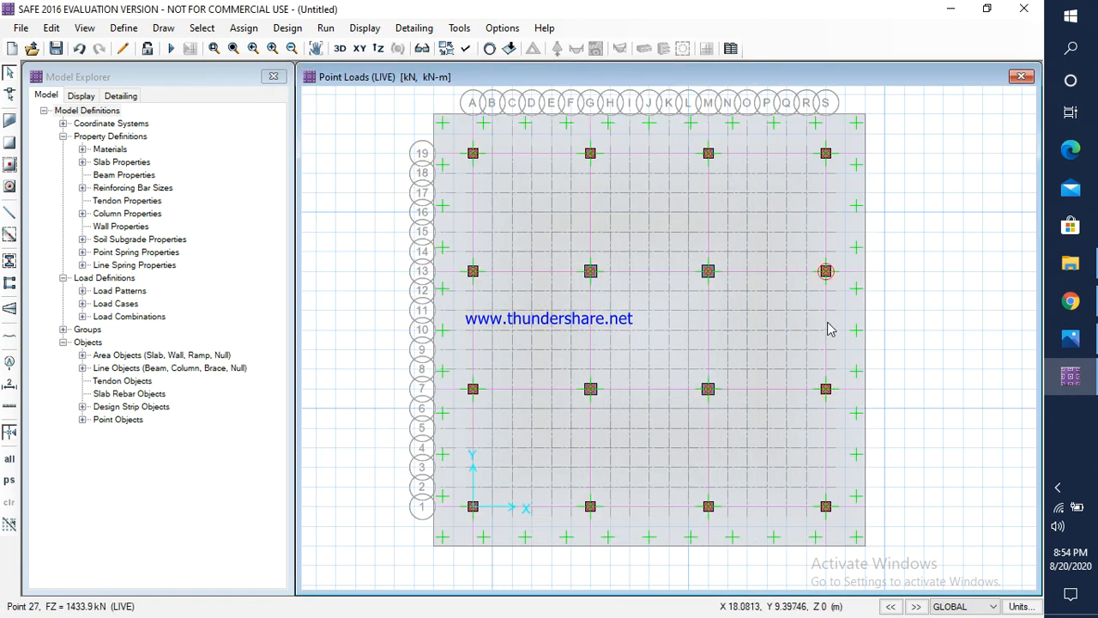
left_click(245, 28)
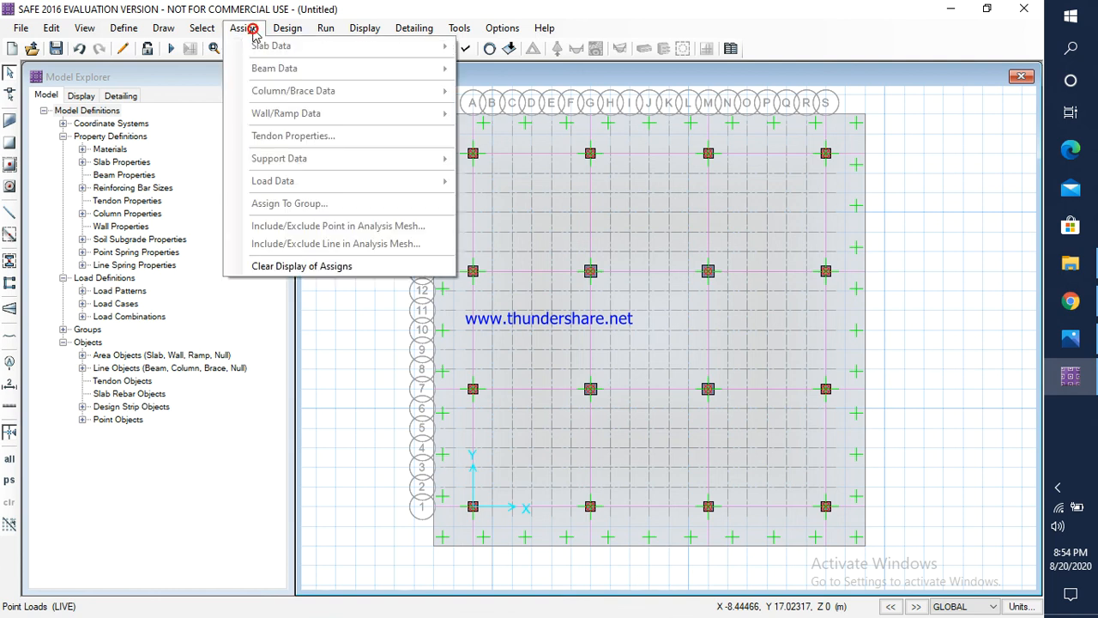
left_click(244, 28)
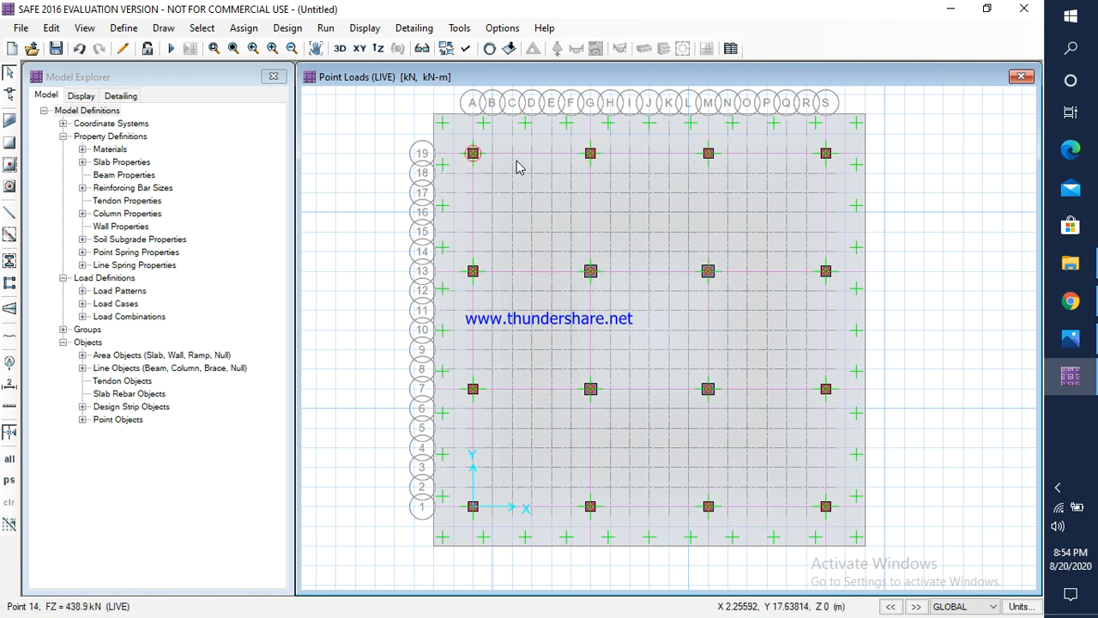
Step: Review the punching shear overwrites, loads, assignments and geometry of the column point at grid intersection A-1
right_click(474, 507)
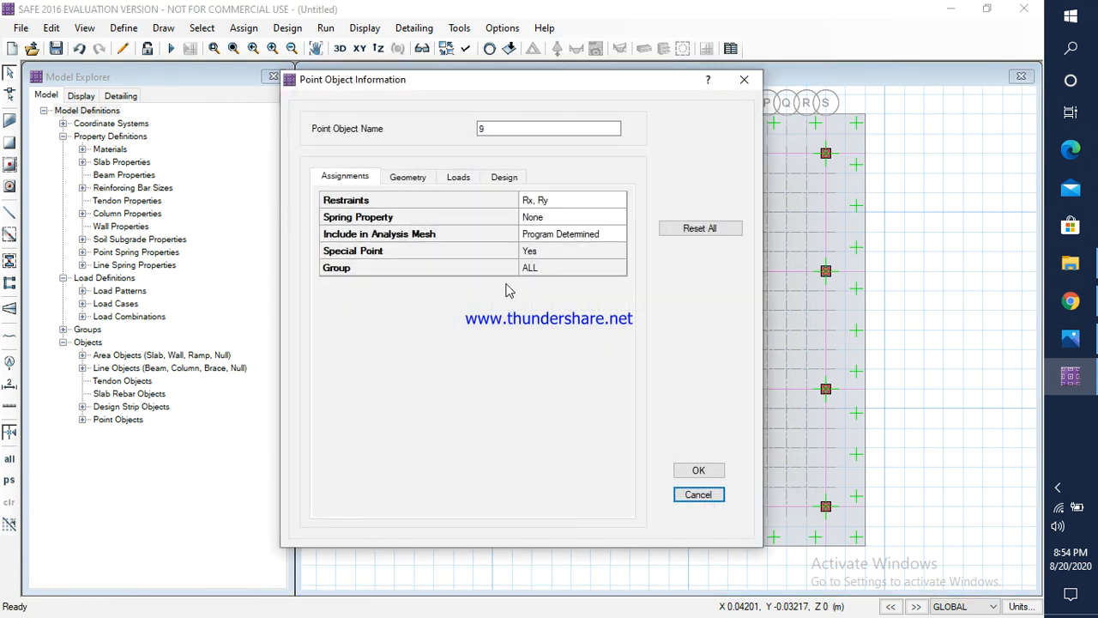
left_click(505, 177)
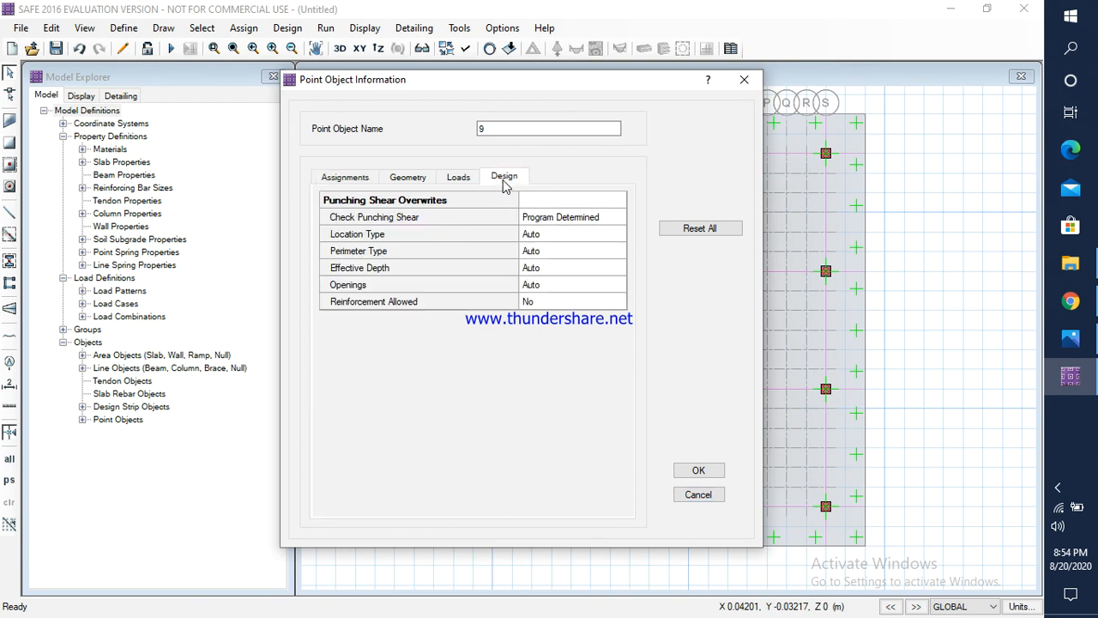
left_click(469, 180)
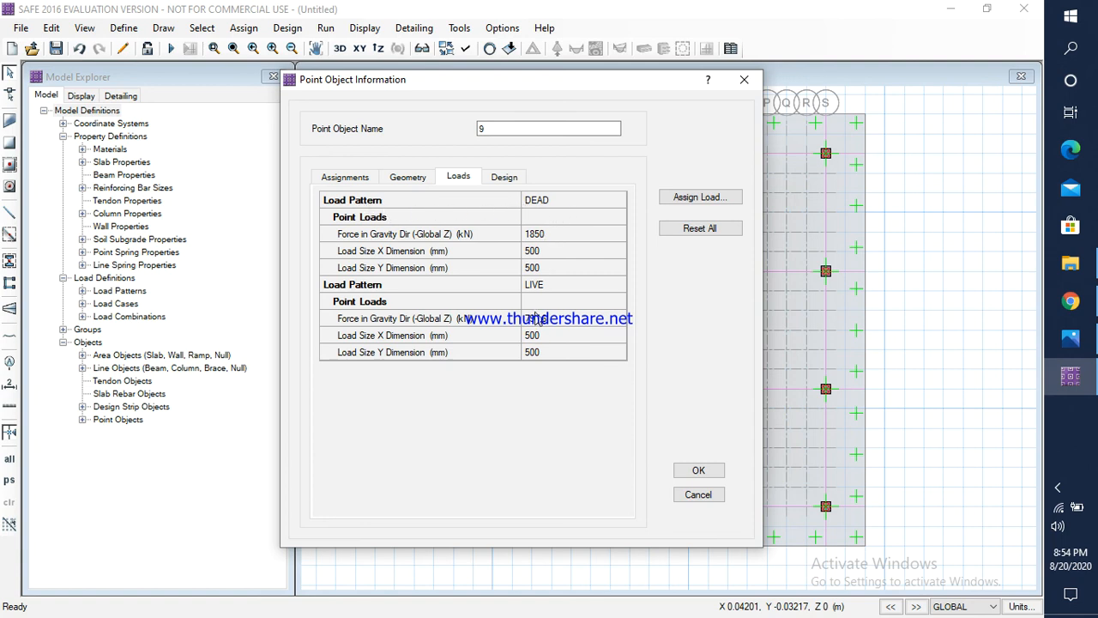
left_click(364, 178)
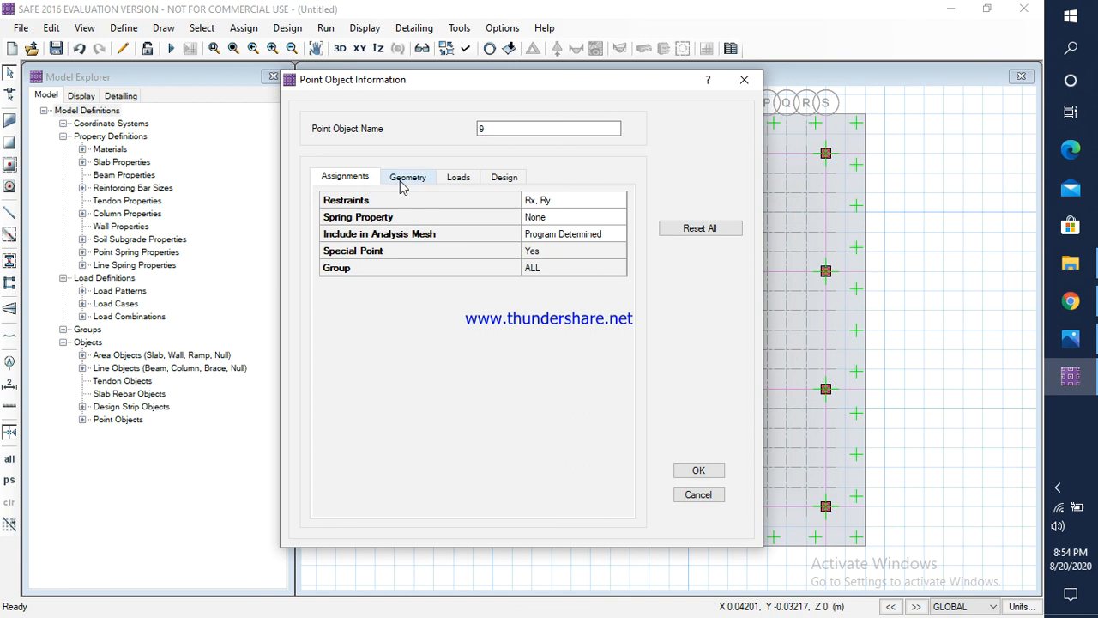
left_click(408, 183)
left_click(503, 180)
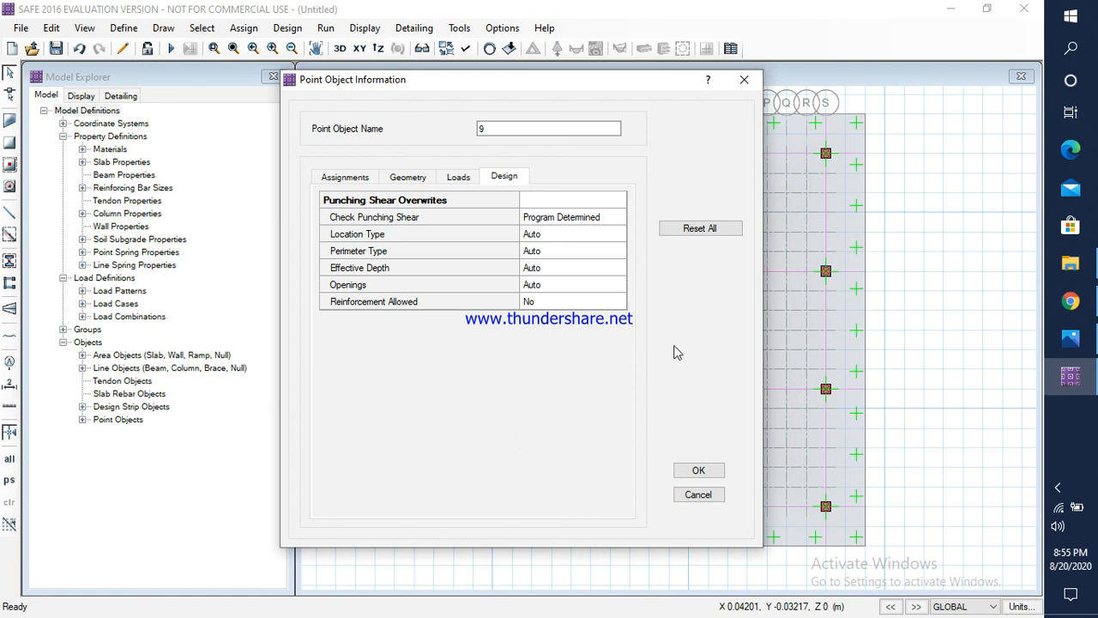
left_click(699, 469)
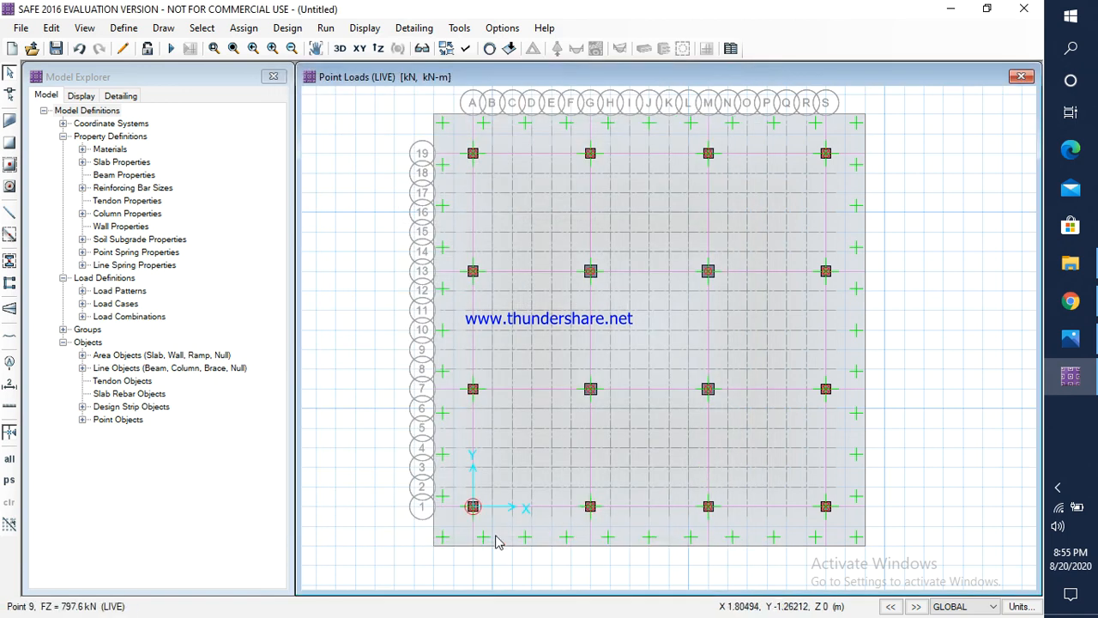
Step: Inspect the raft slab's design, load, geometry and assignment data from a spot beside the column at grid intersection A-1
scroll(480, 525, "up", 2)
scroll(479, 517, "up", 2)
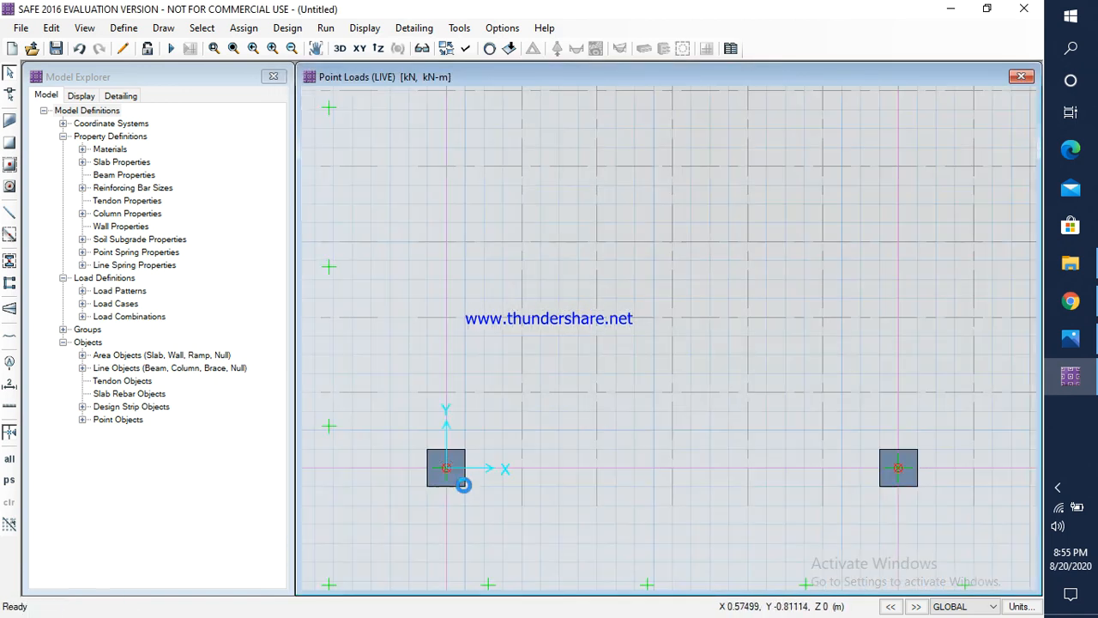
scroll(457, 482, "up", 3)
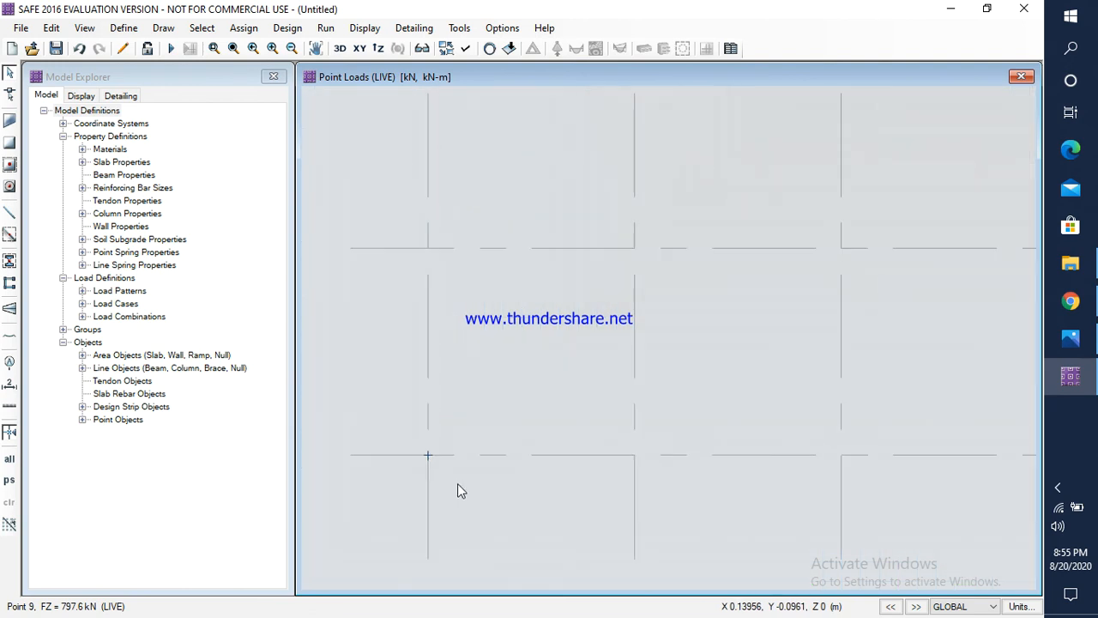
right_click(457, 482)
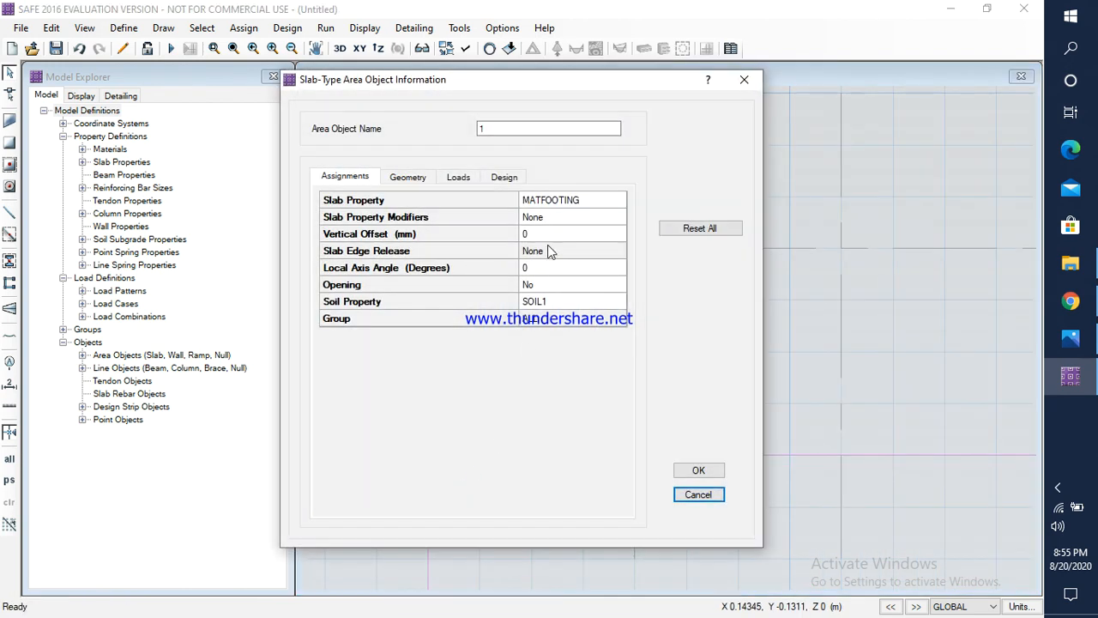
left_click(501, 179)
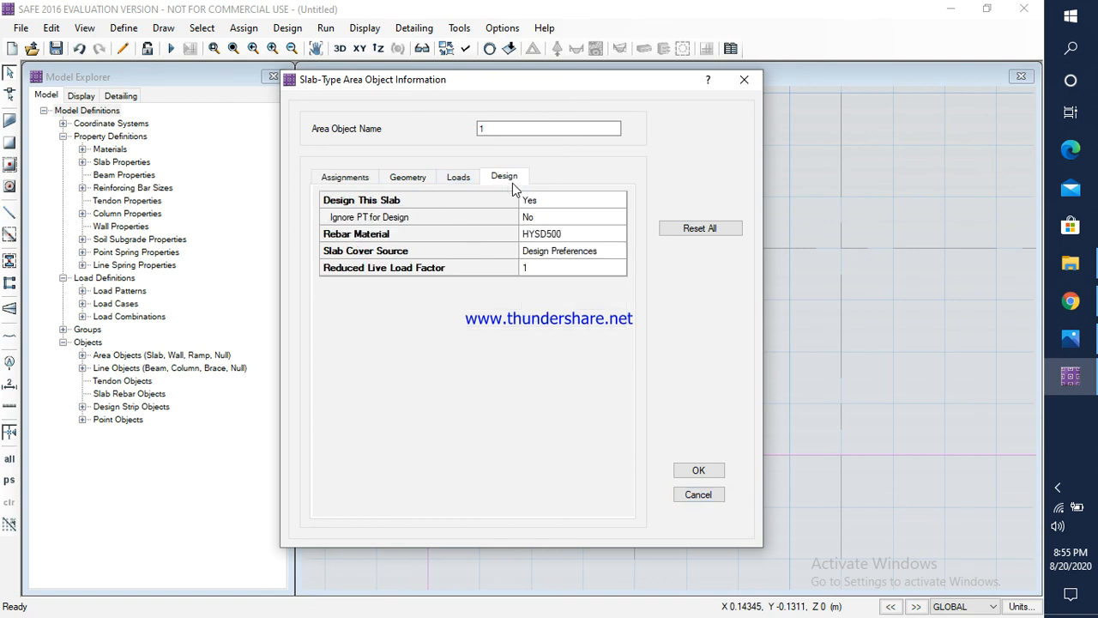
left_click(456, 177)
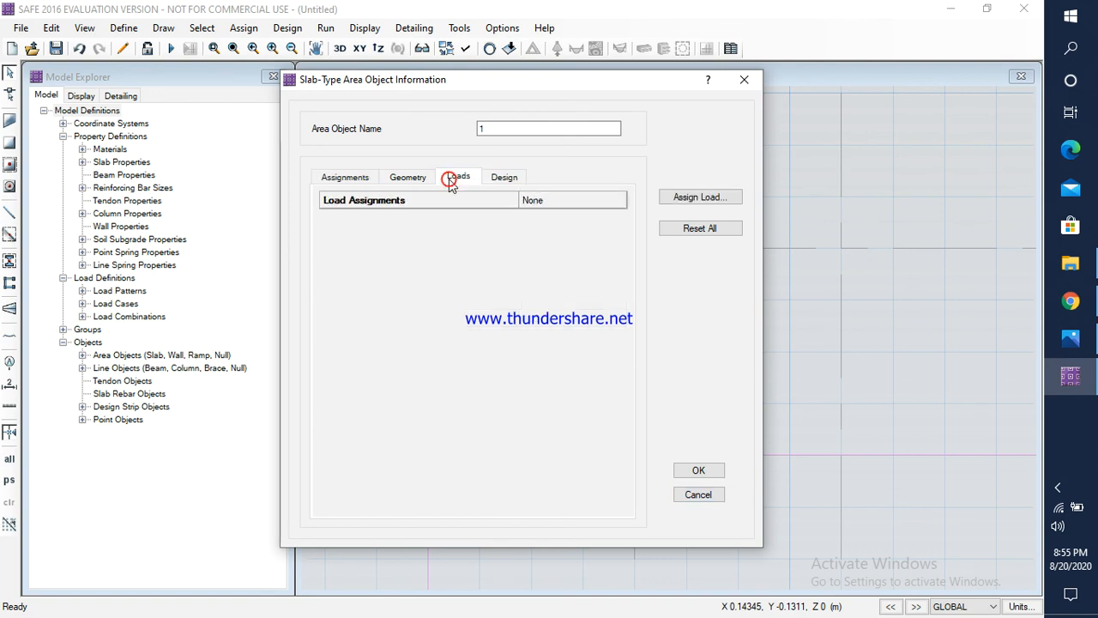
left_click(409, 176)
left_click(344, 178)
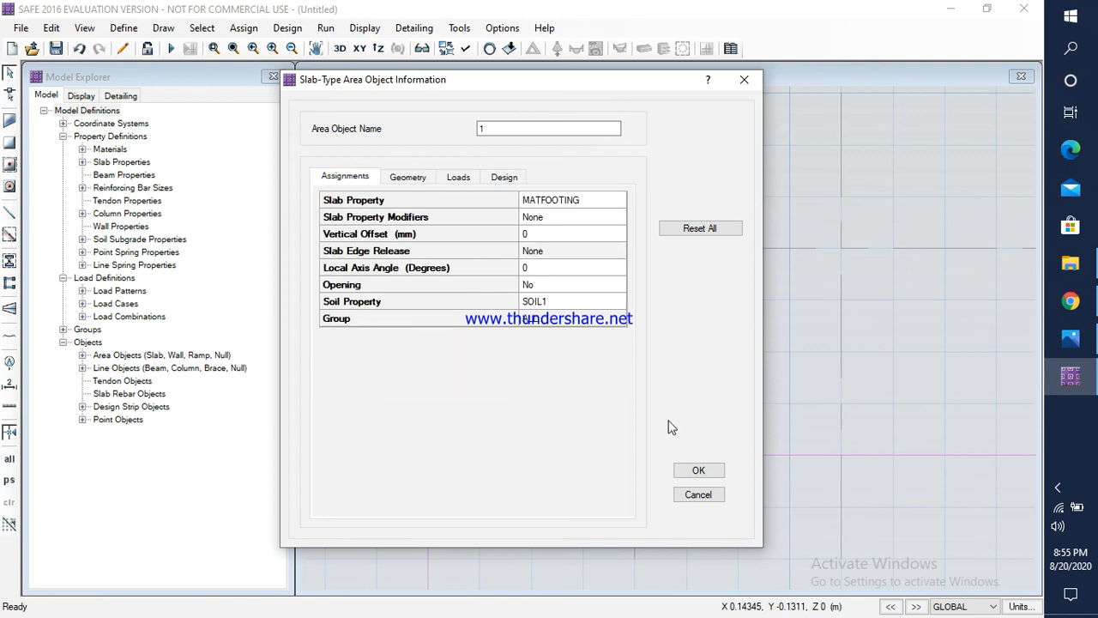
left_click(698, 468)
Step: Recheck the slab and soil property assignments of the raft slab near its centre
scroll(525, 418, "down", 5)
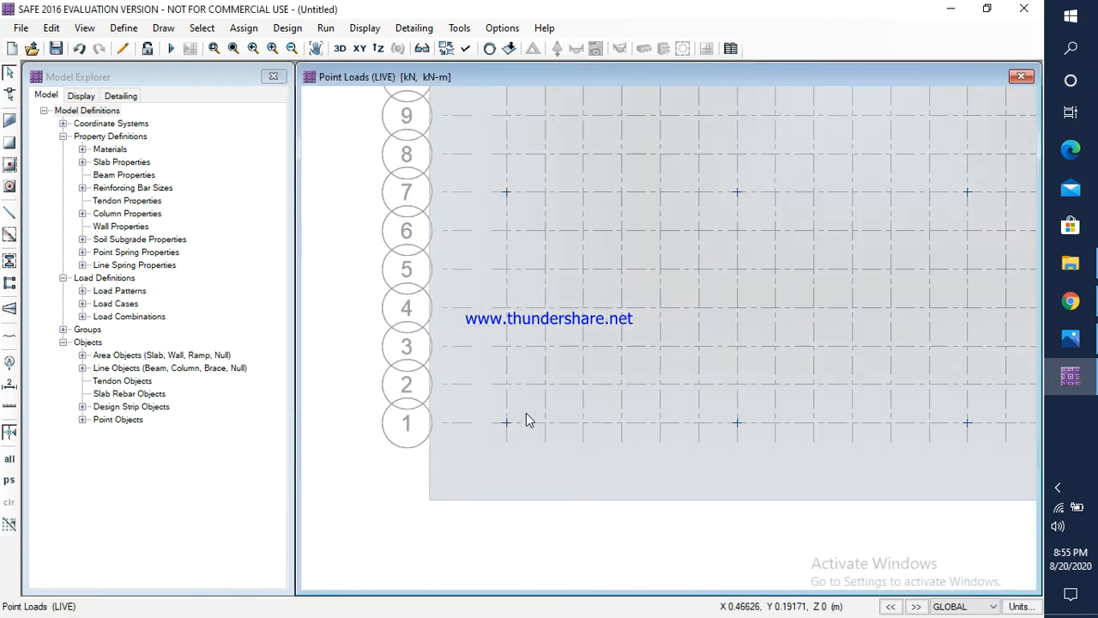
middle_click_drag(730, 311, 673, 383)
right_click(688, 331)
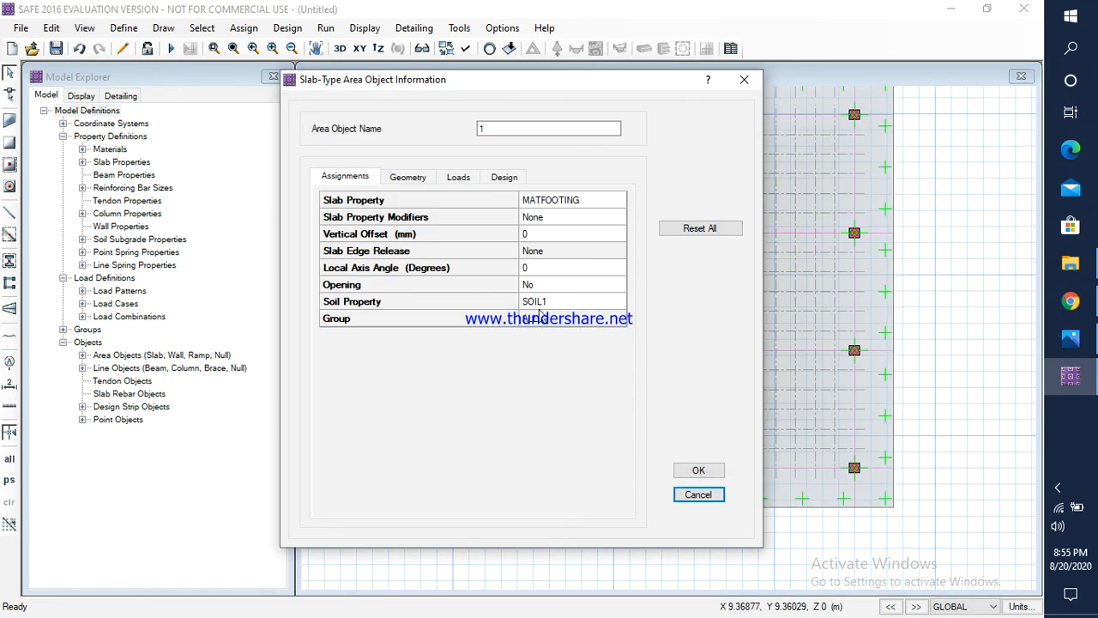
left_click(695, 470)
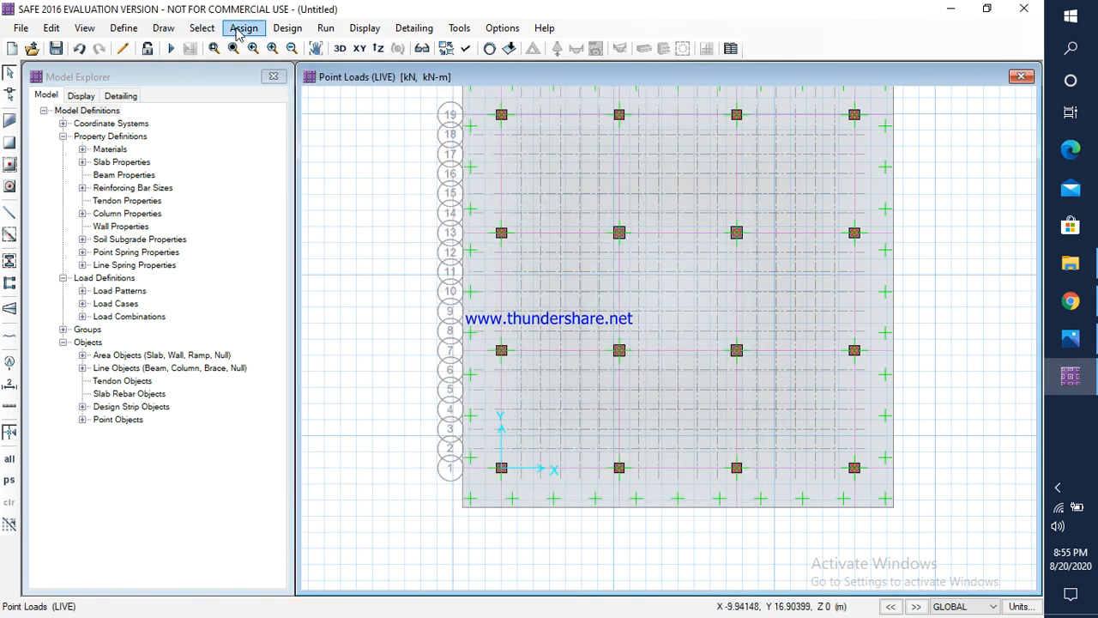
Step: Select the raft slab and check the slab properties available for assignment to it, leaving the assignment unchanged
left_click(880, 367)
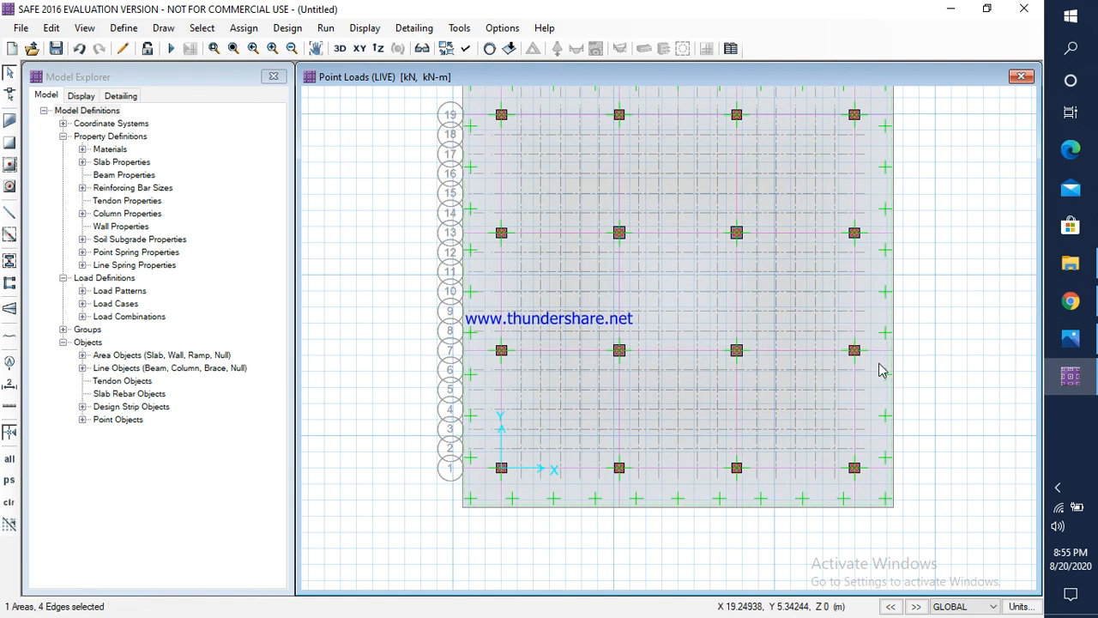
left_click(245, 28)
mouse_move(302, 51)
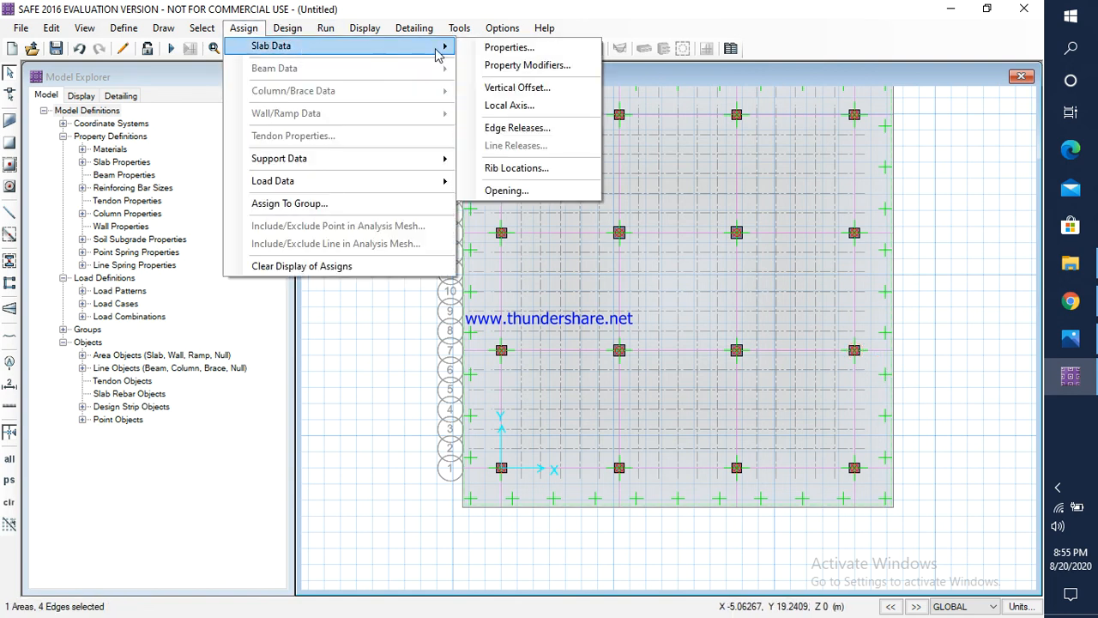
left_click(519, 48)
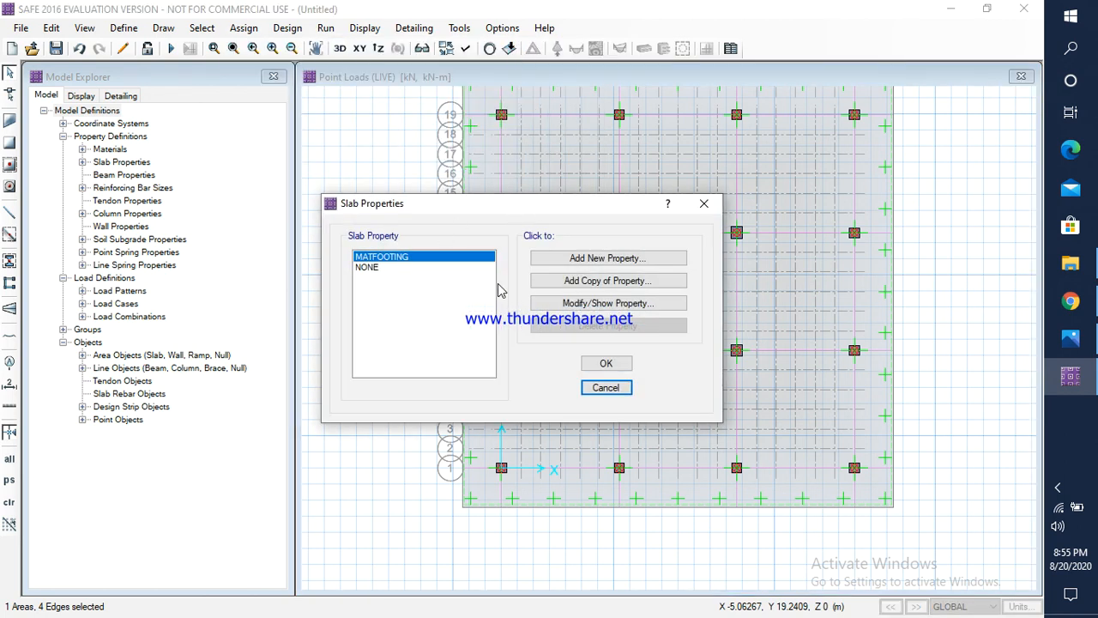
left_click(701, 206)
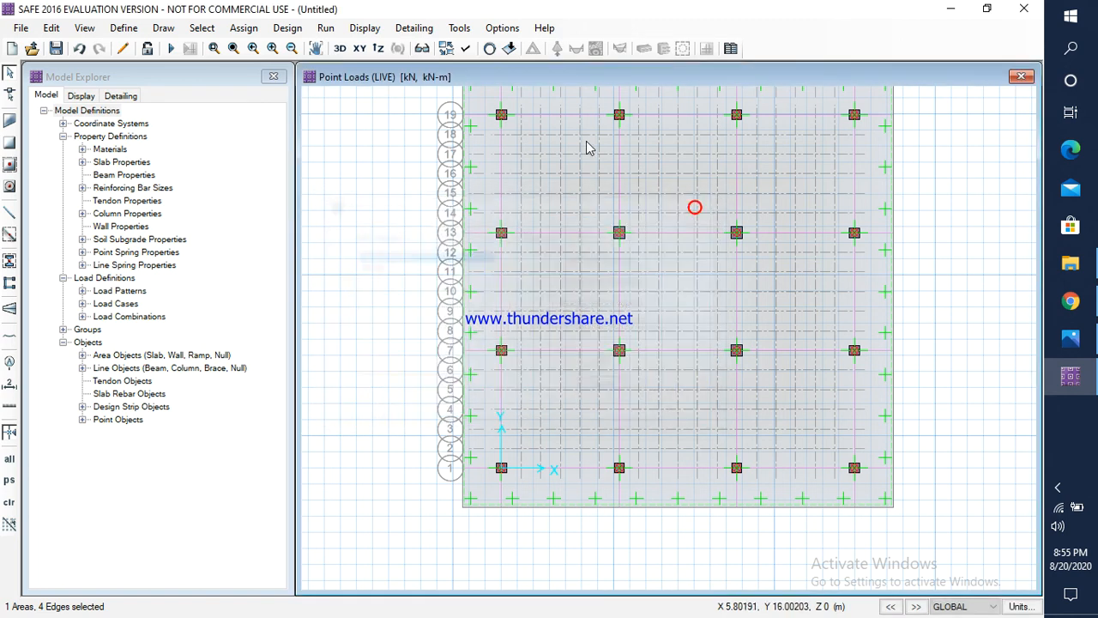
Step: Assign the SOIL1 soil subgrade property to the selected raft slab as support data
left_click(243, 28)
mouse_move(281, 58)
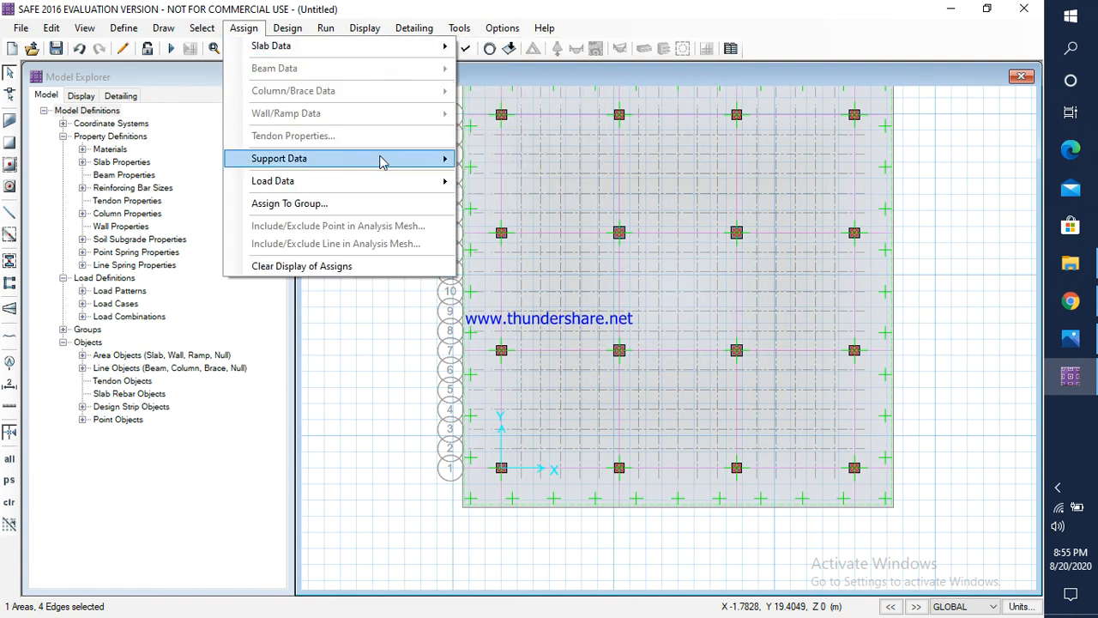
mouse_move(383, 163)
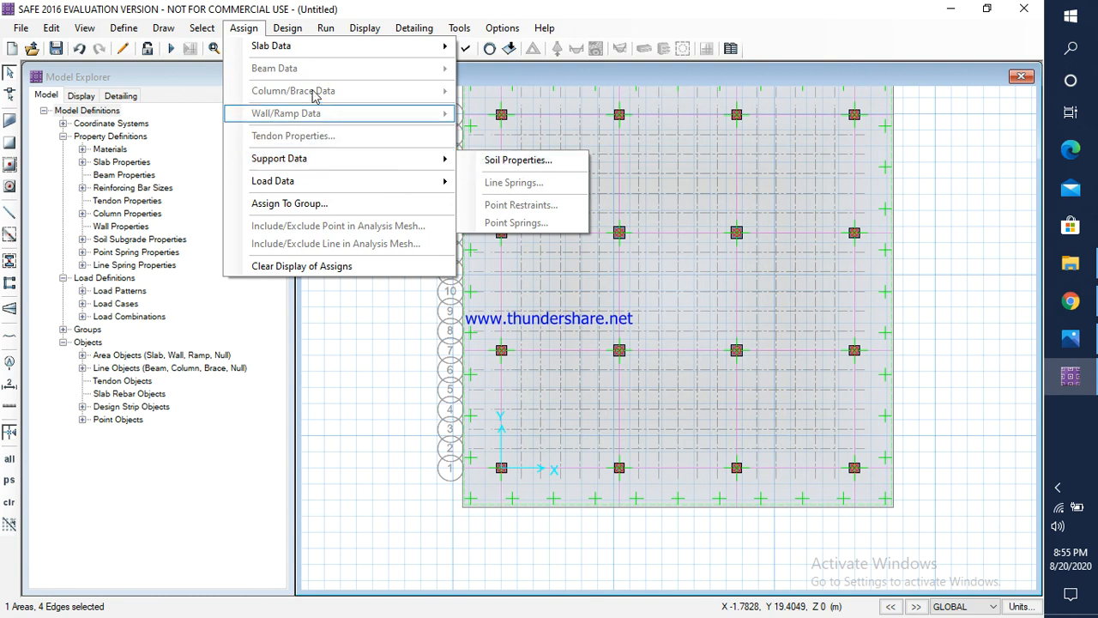
mouse_move(310, 168)
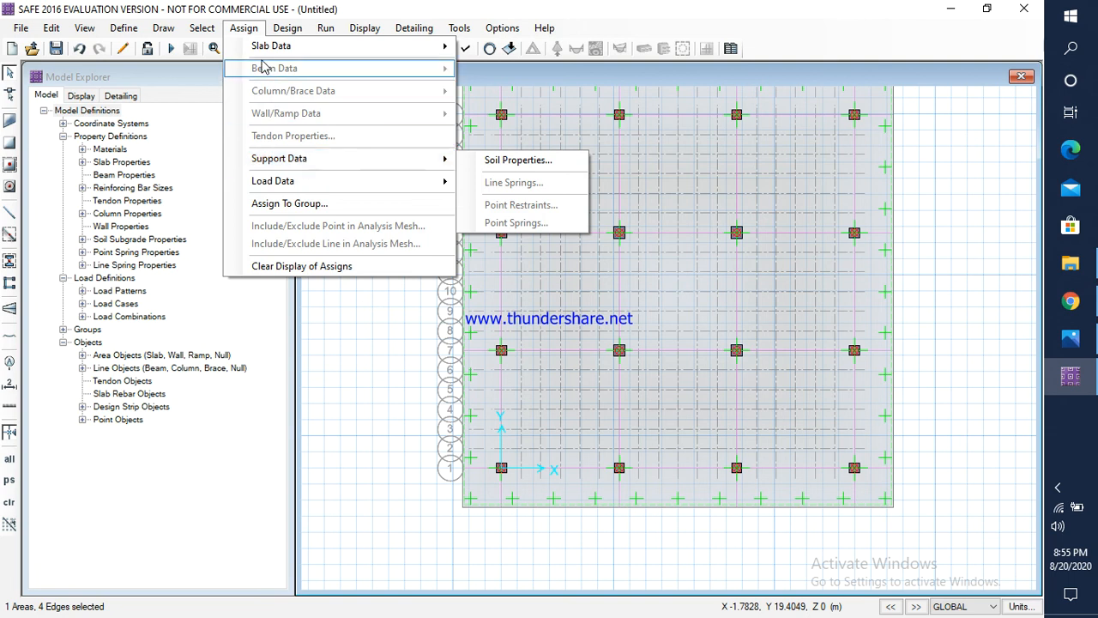
left_click(483, 167)
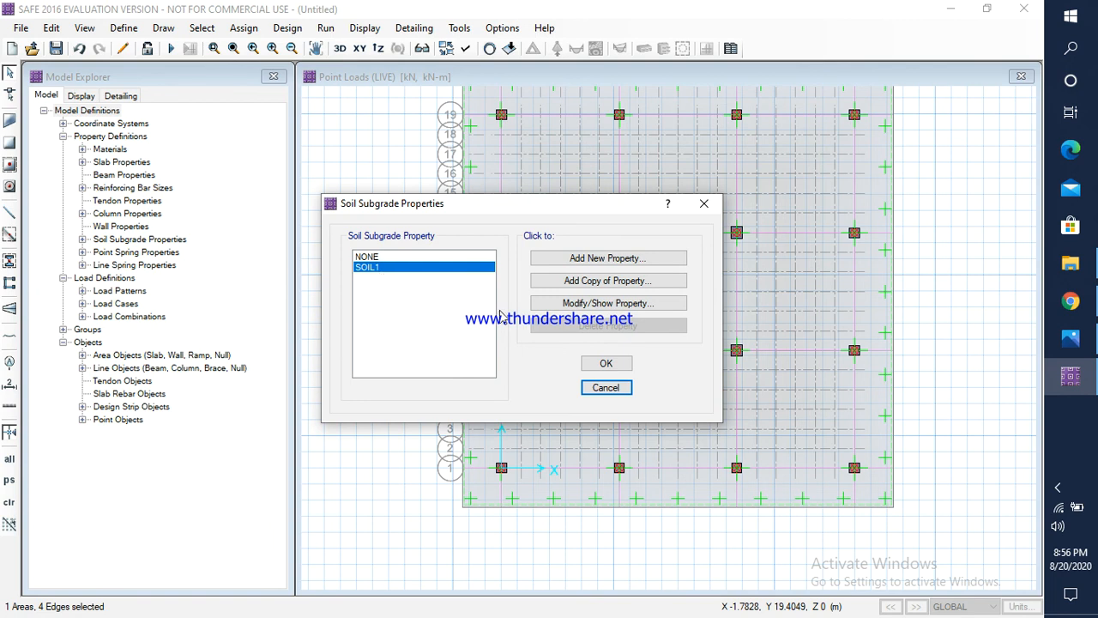
left_click(594, 364)
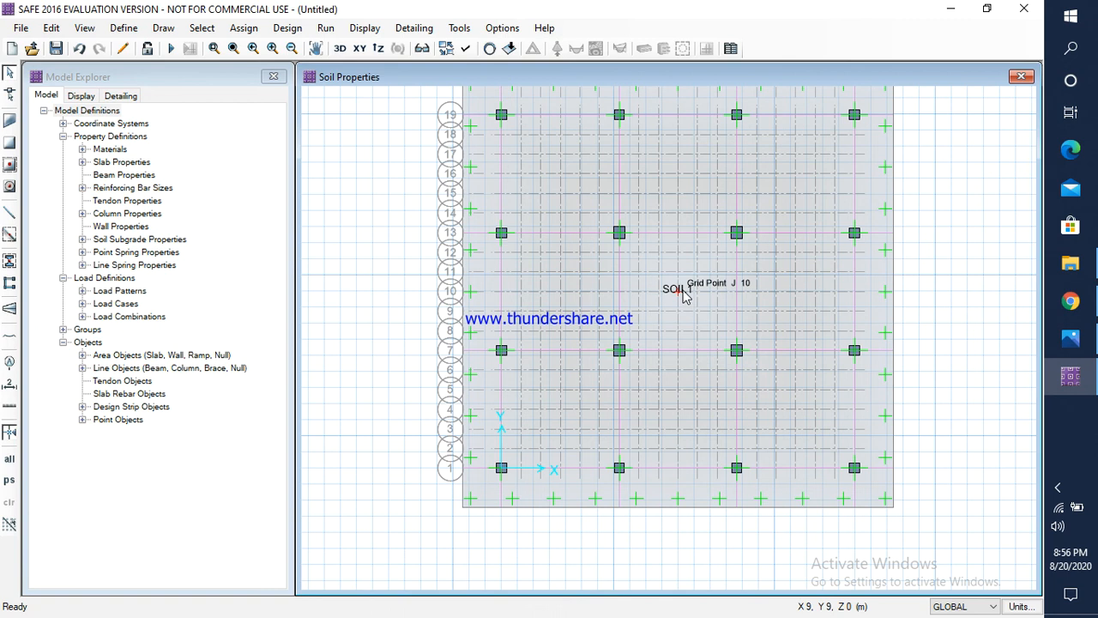
Step: Run the analysis of the raft model, saving the model file as FINAL PROJECT1 in the TALL BUIDING DESIGN folder
scroll(648, 257, "down", 2)
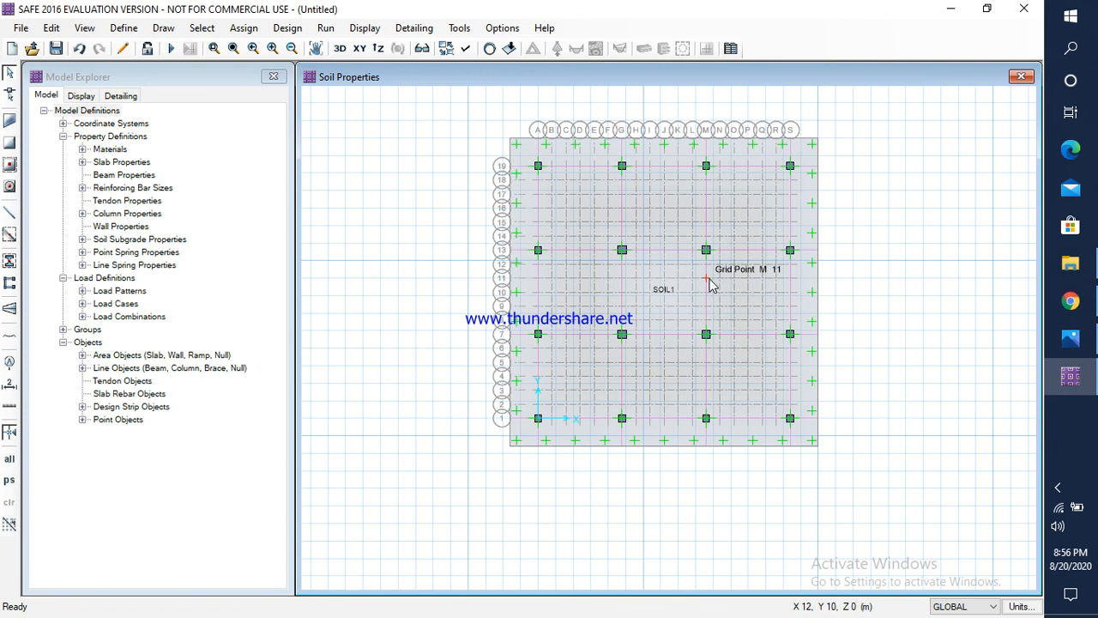
left_click(326, 28)
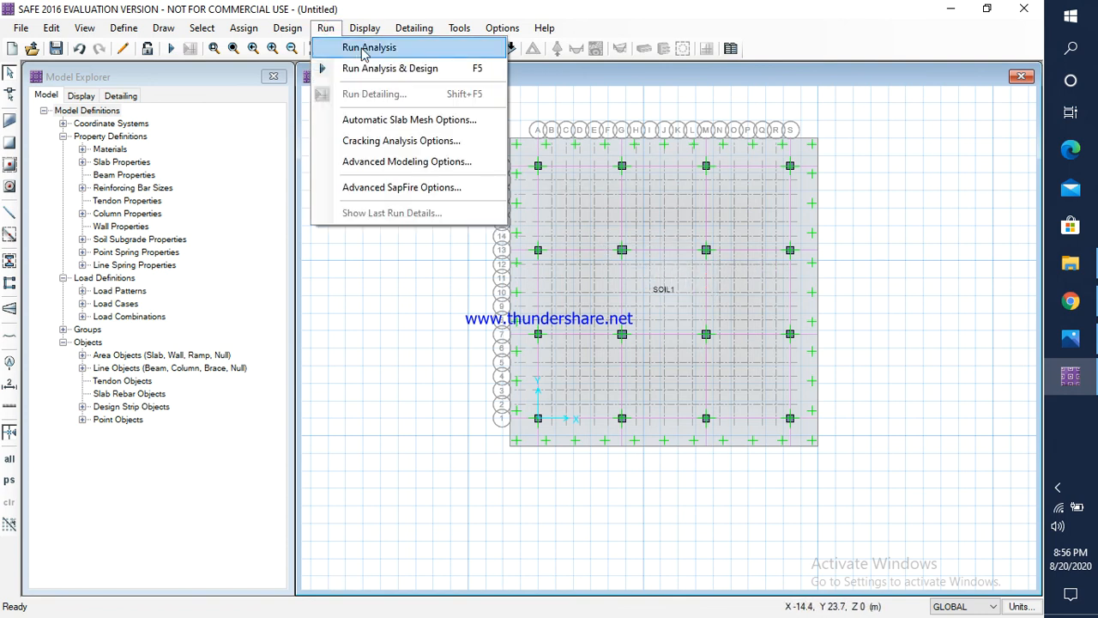
left_click(363, 50)
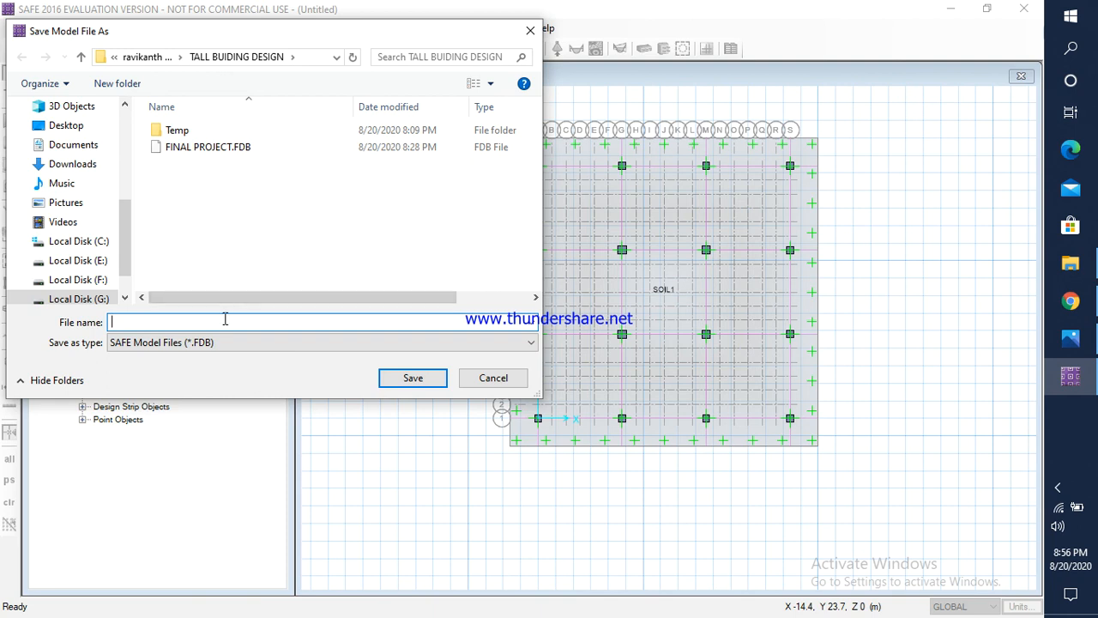
type("FINAL")
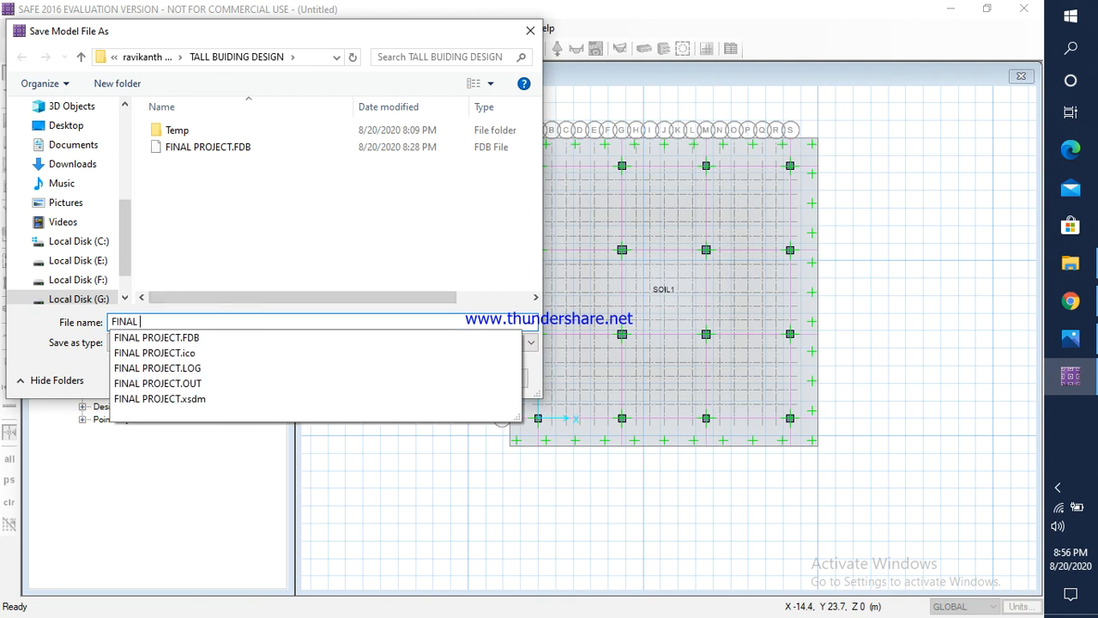
type(" PROJET")
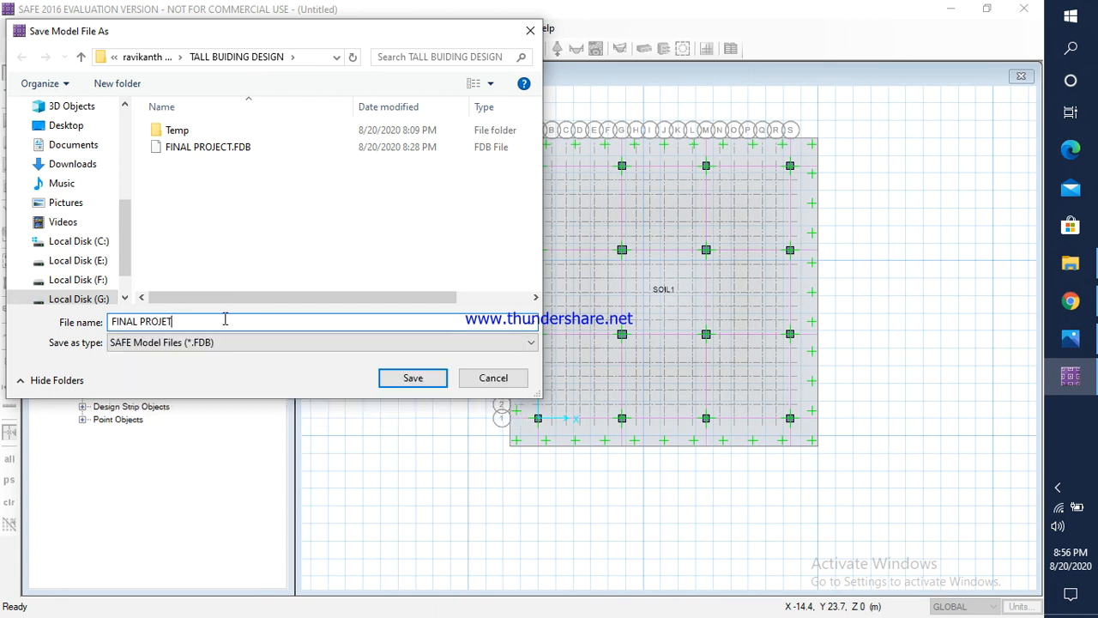
key("BackSpace")
type("C")
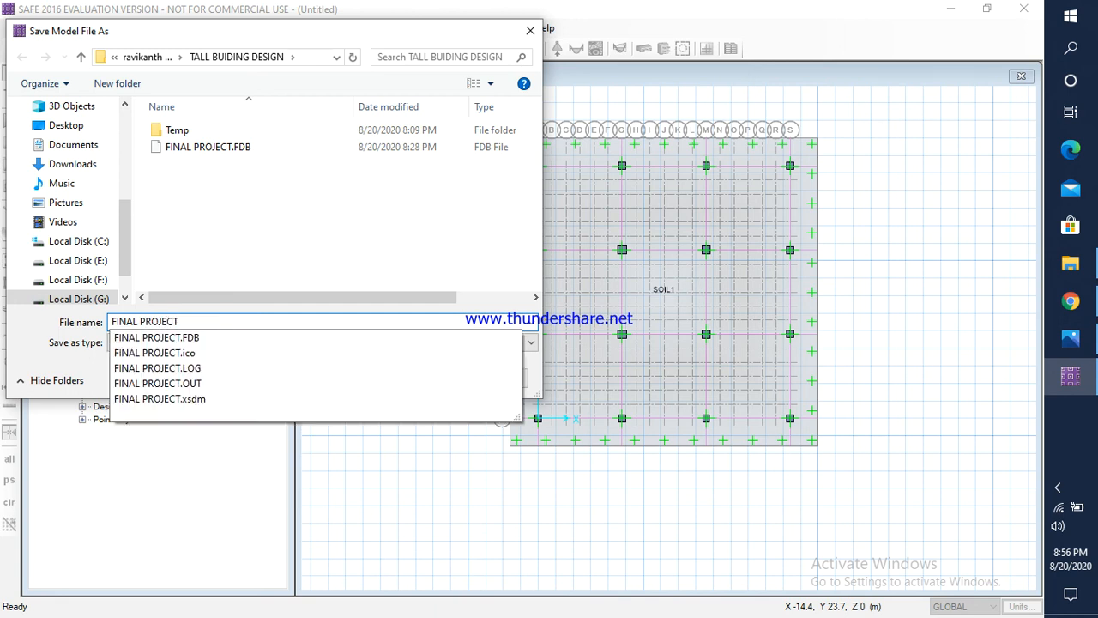
type("T1")
left_click(410, 379)
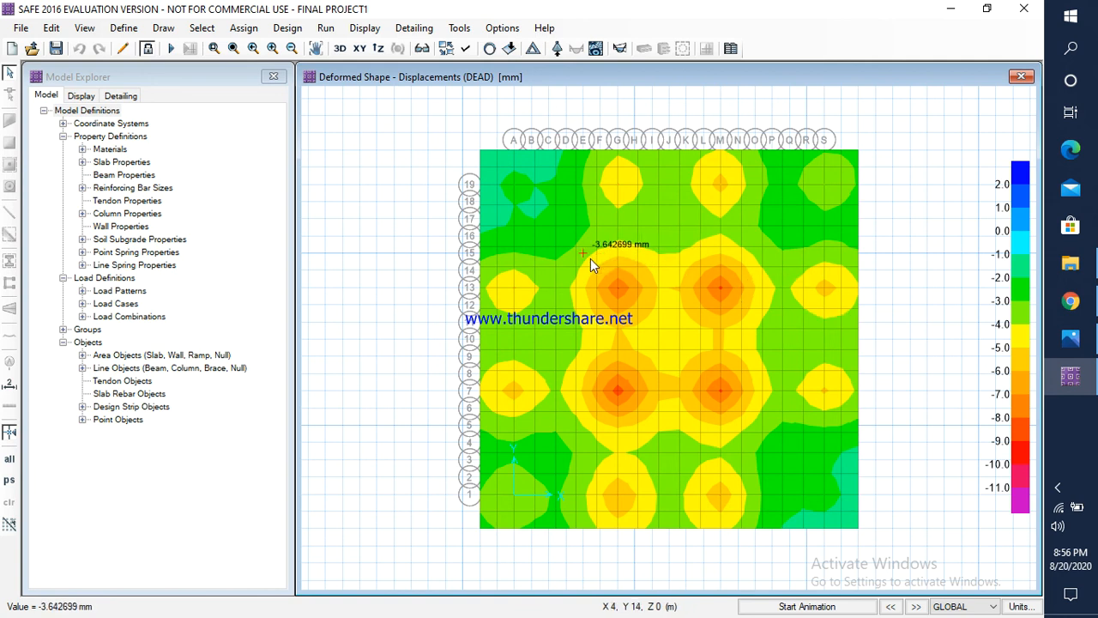
Step: Run the analysis and design, and display the punching shear design for the raft's columns
left_click(326, 27)
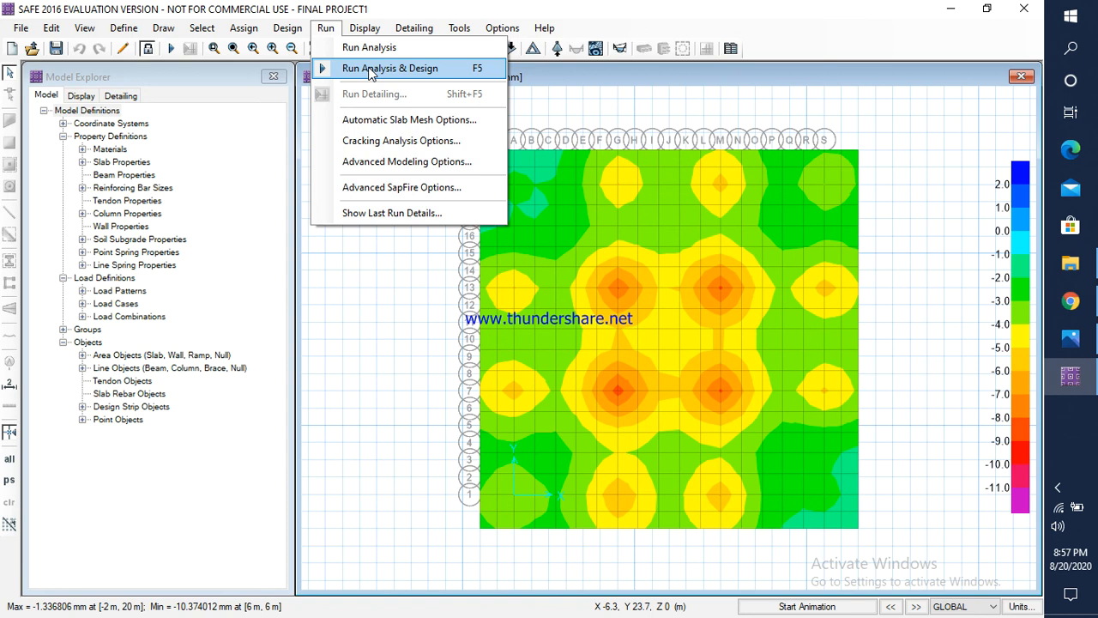
left_click(392, 72)
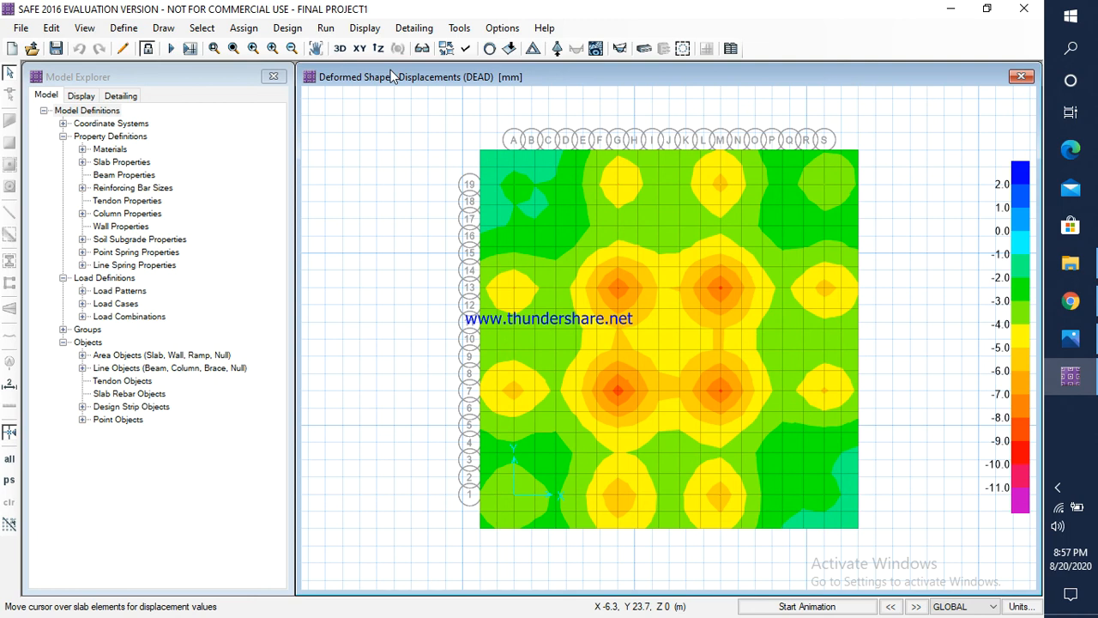
mouse_move(554, 210)
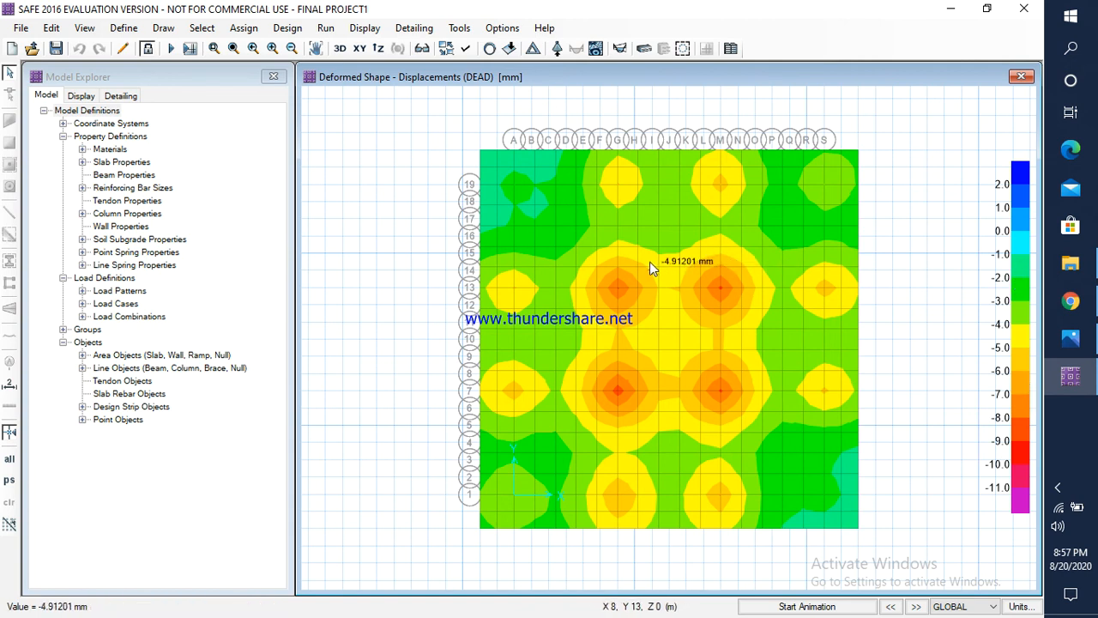
left_click(367, 28)
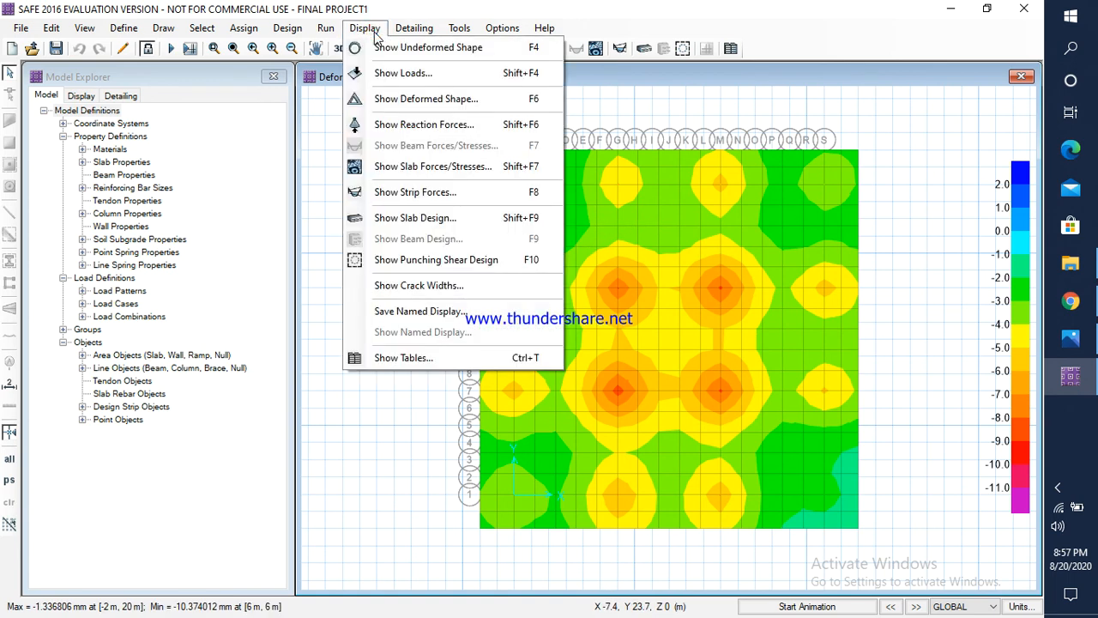
left_click(459, 259)
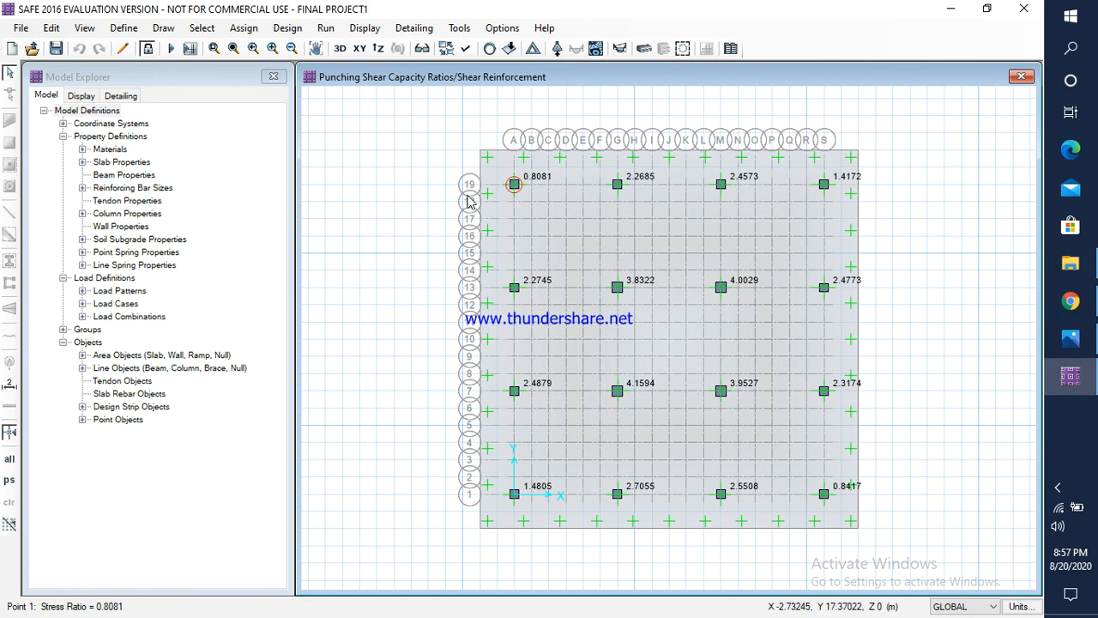
Step: Unlock the model, accepting deletion of the analysis and design results, and check the list of defined materials
left_click(146, 52)
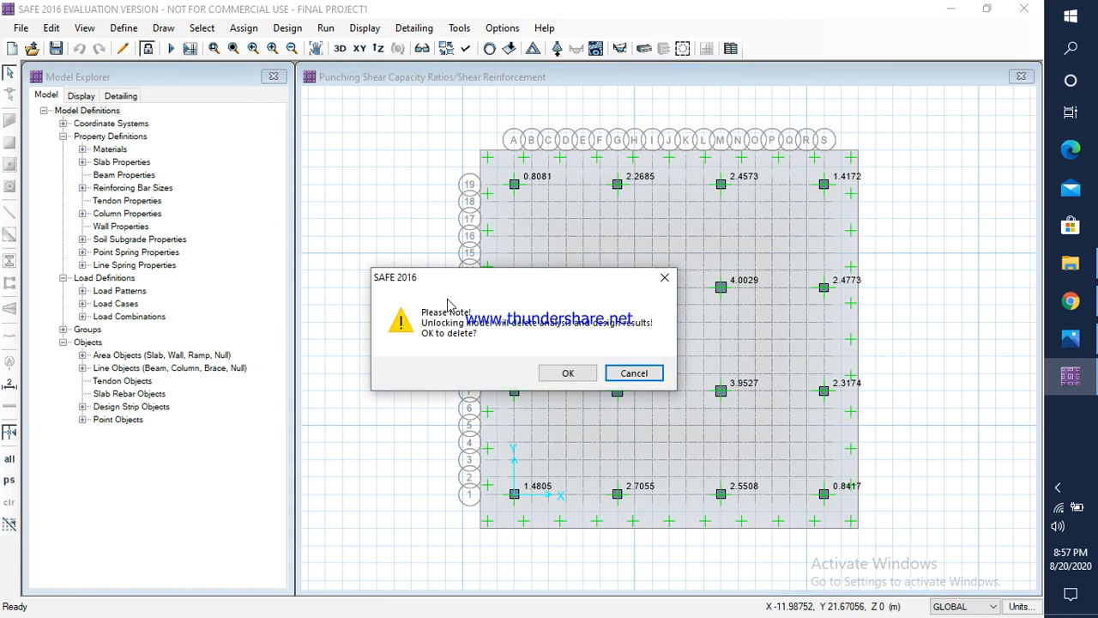
left_click(562, 375)
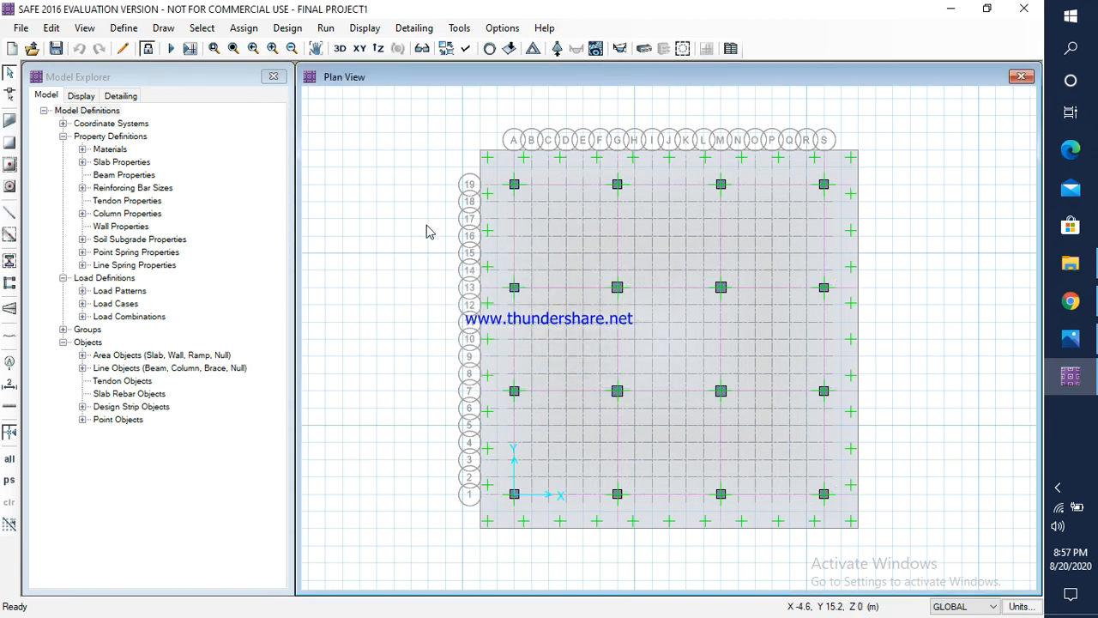
left_click(124, 28)
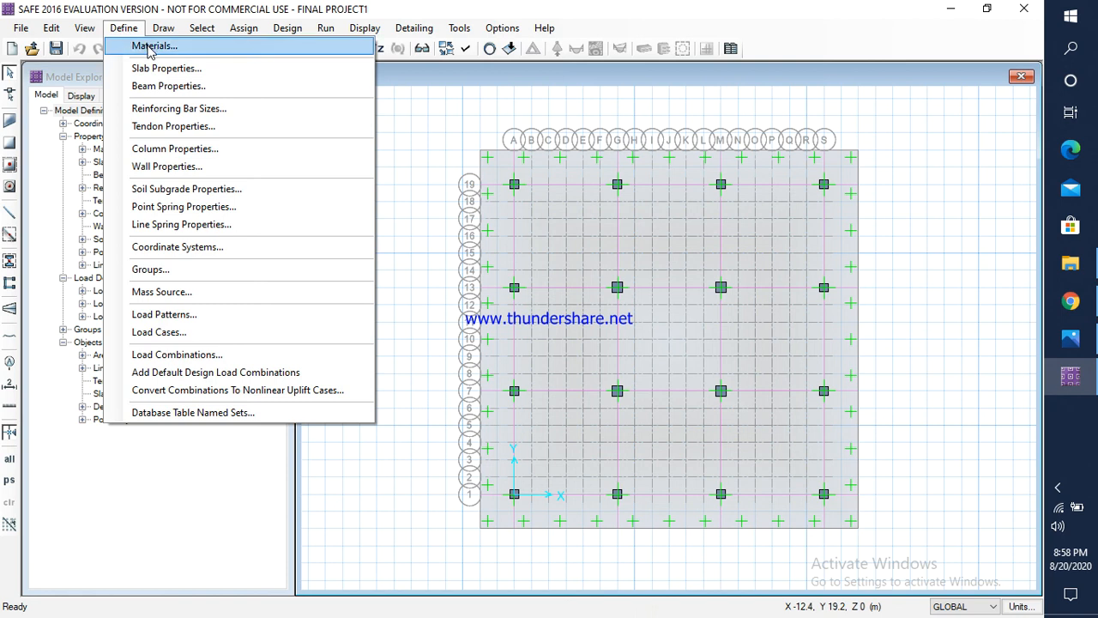
left_click(151, 47)
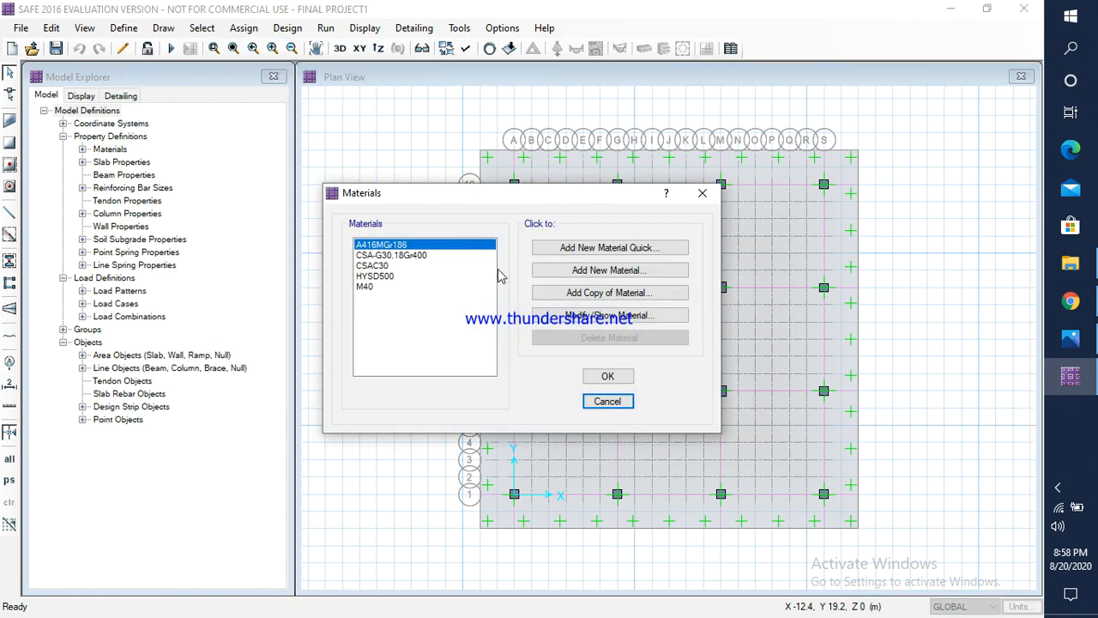
left_click(701, 193)
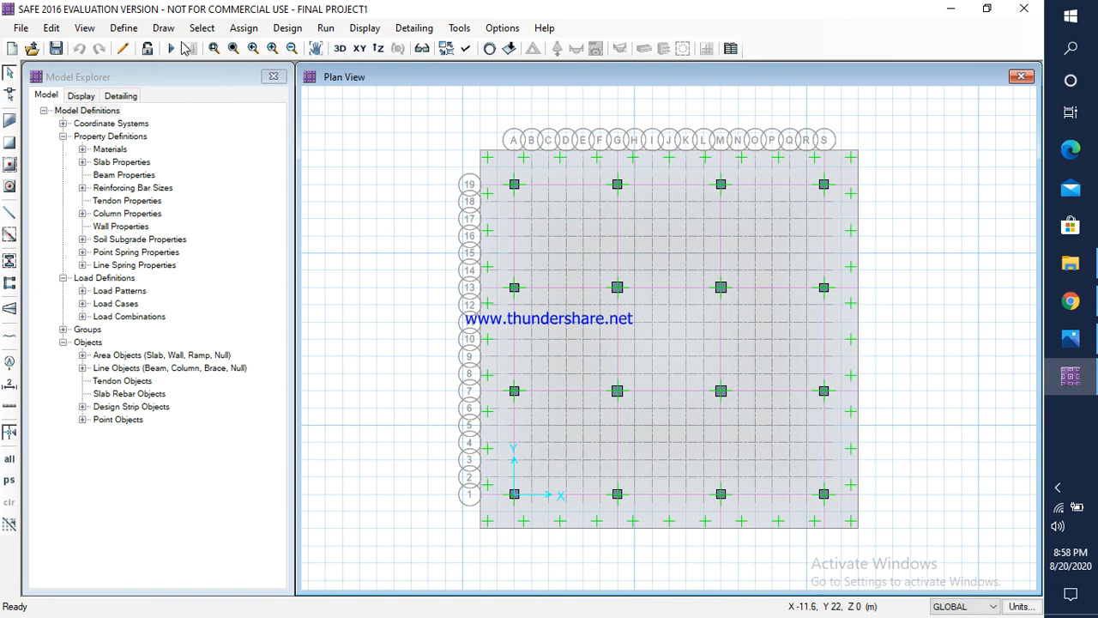
Step: Set the thickness of the MATFOOTING slab property to 1000 mm and apply the slab property changes
left_click(124, 28)
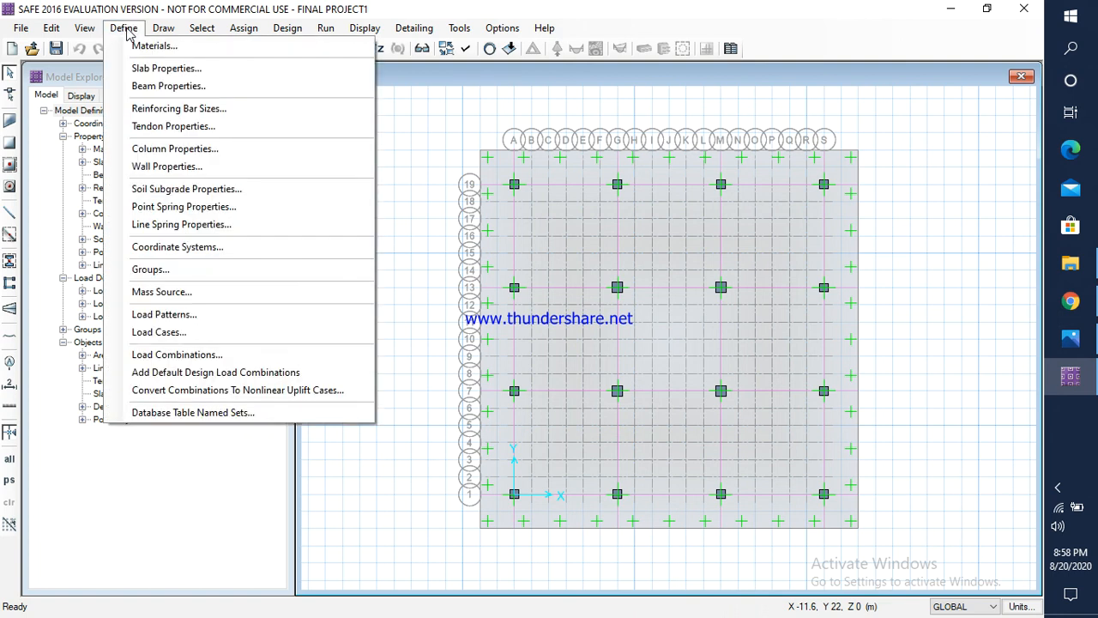
left_click(143, 70)
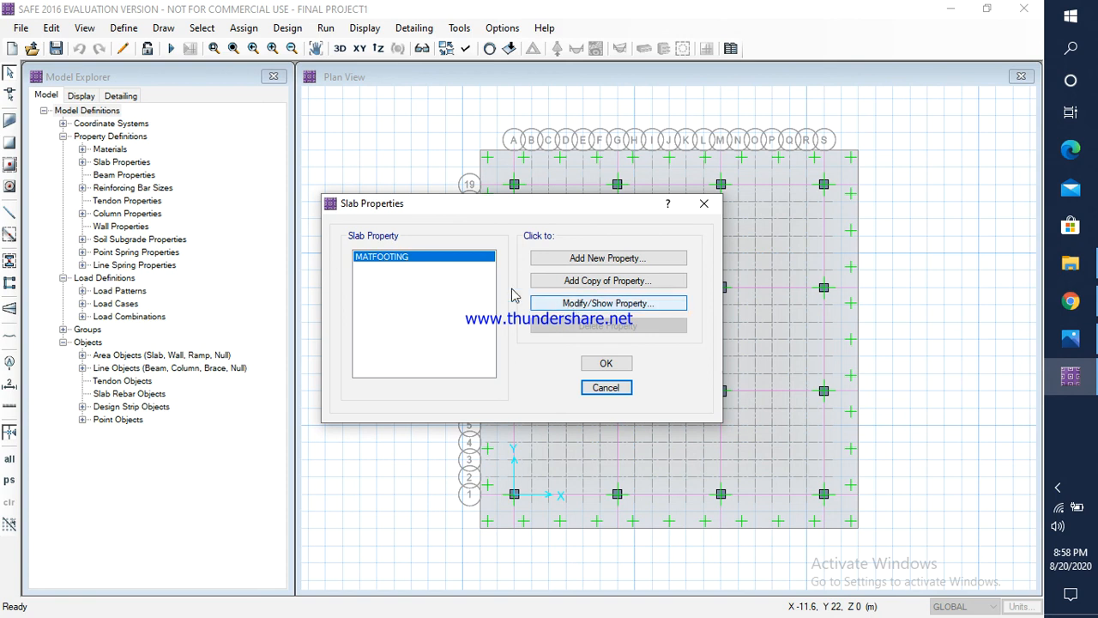
double_click(432, 255)
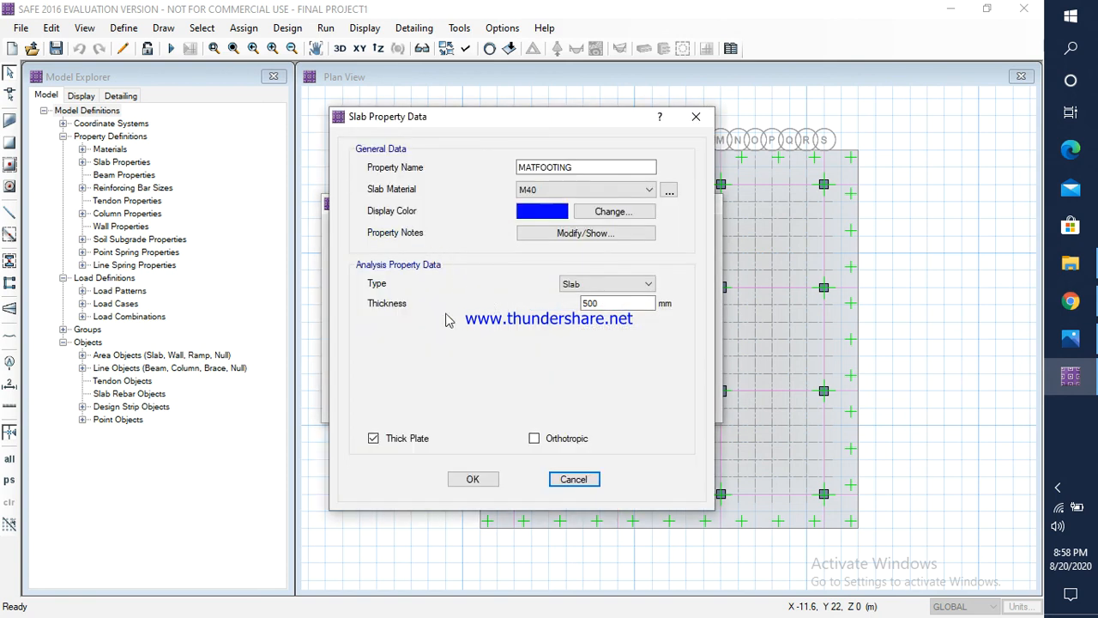
left_click_drag(600, 304, 580, 303)
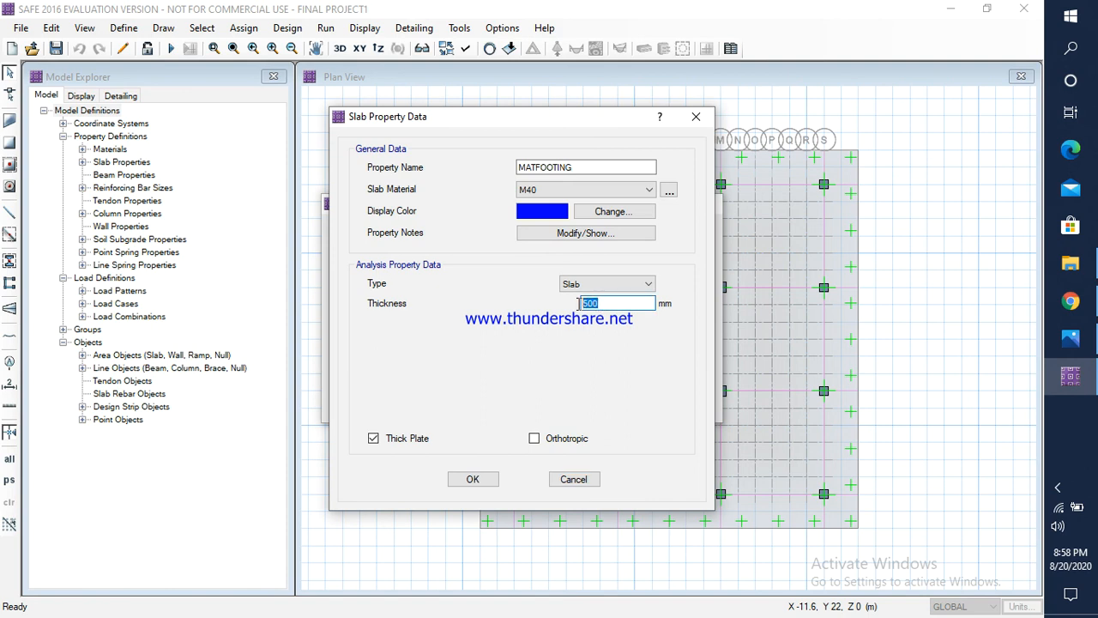
type("1000")
left_click(489, 480)
left_click(606, 364)
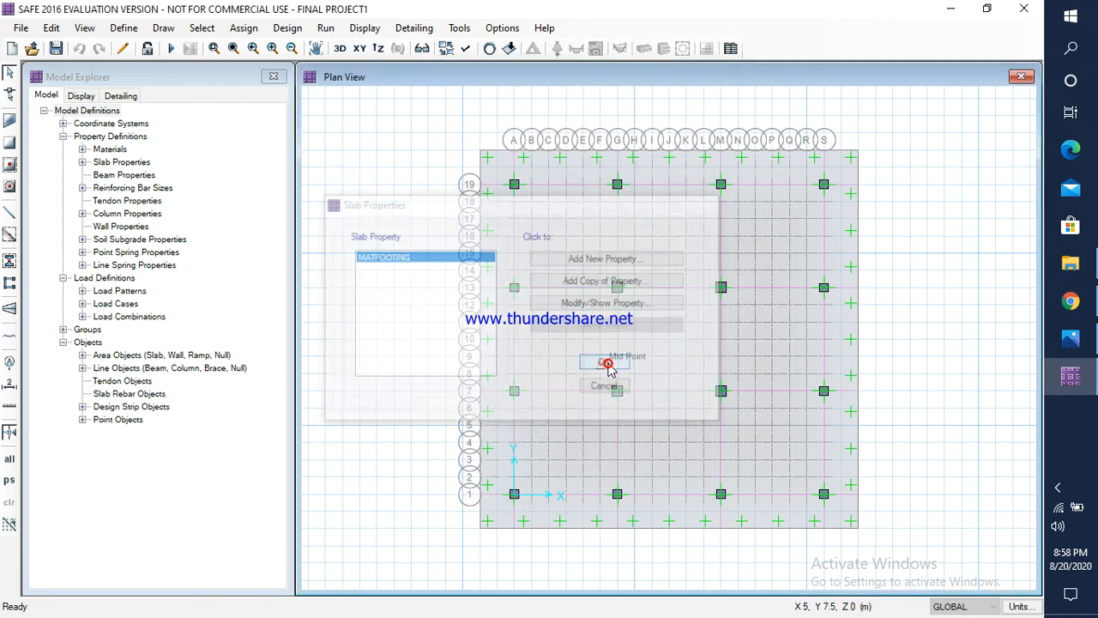
Step: Rerun the analysis and design with the thicker raft and display the punching shear capacity ratios at the columns
left_click(325, 31)
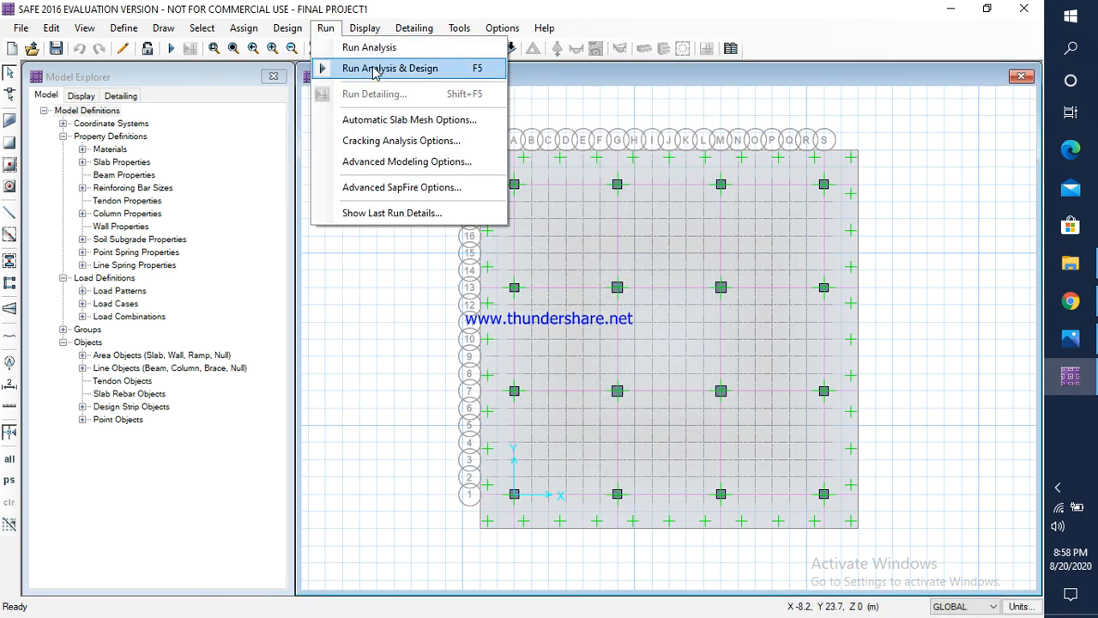
left_click(374, 69)
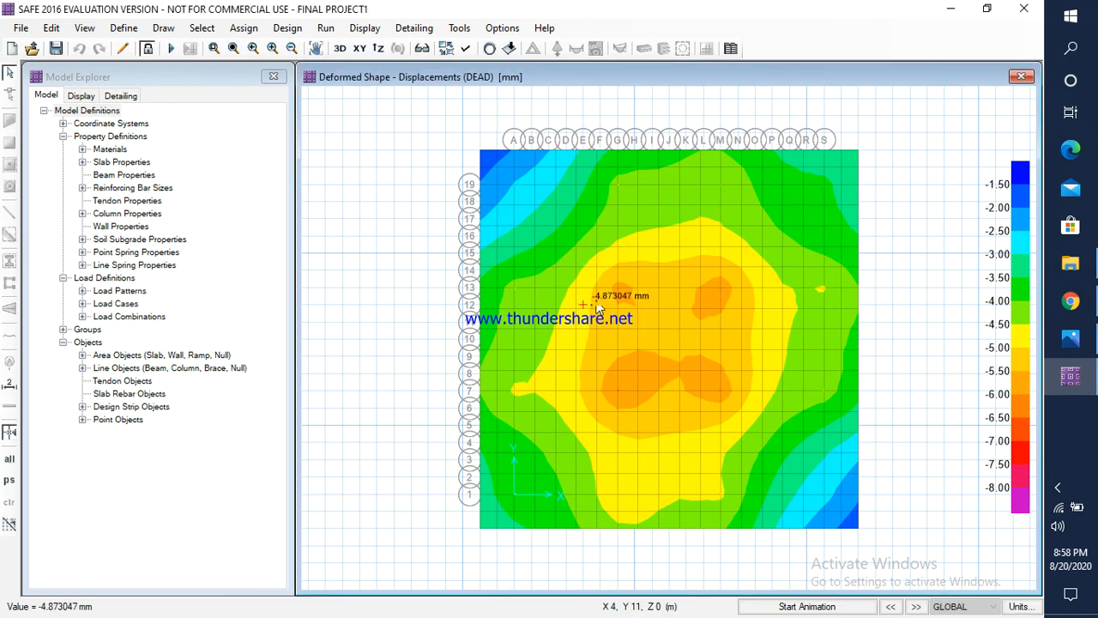
left_click(364, 28)
left_click(407, 235)
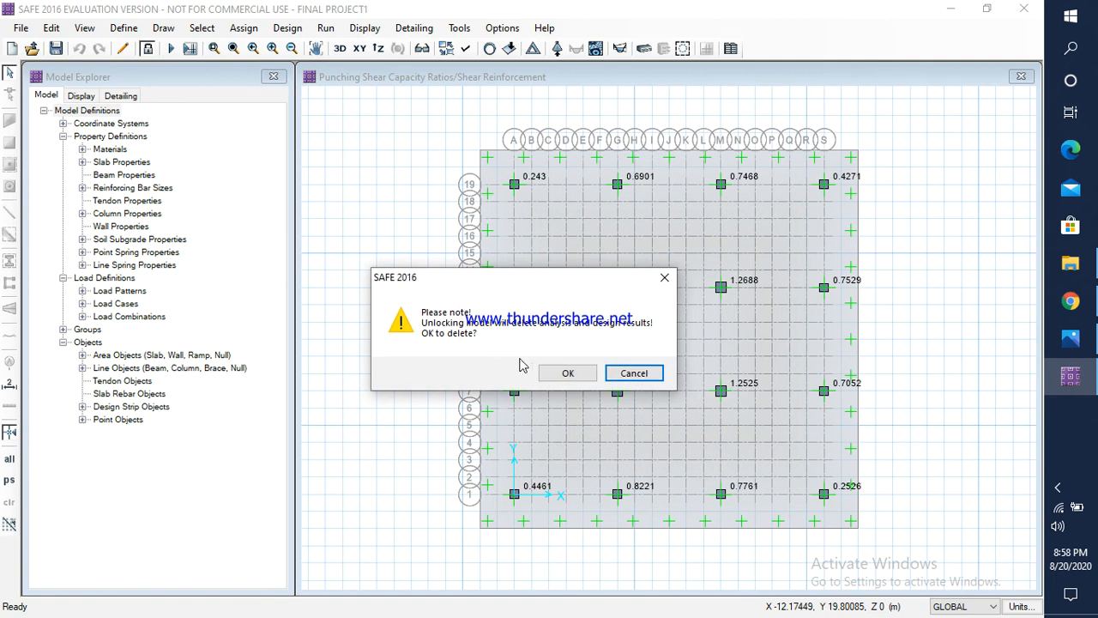
Step: Unlock the model, accepting deletion of the analysis and design results, and increase the thickness of the MATFOOTING slab property
left_click(551, 372)
left_click(130, 30)
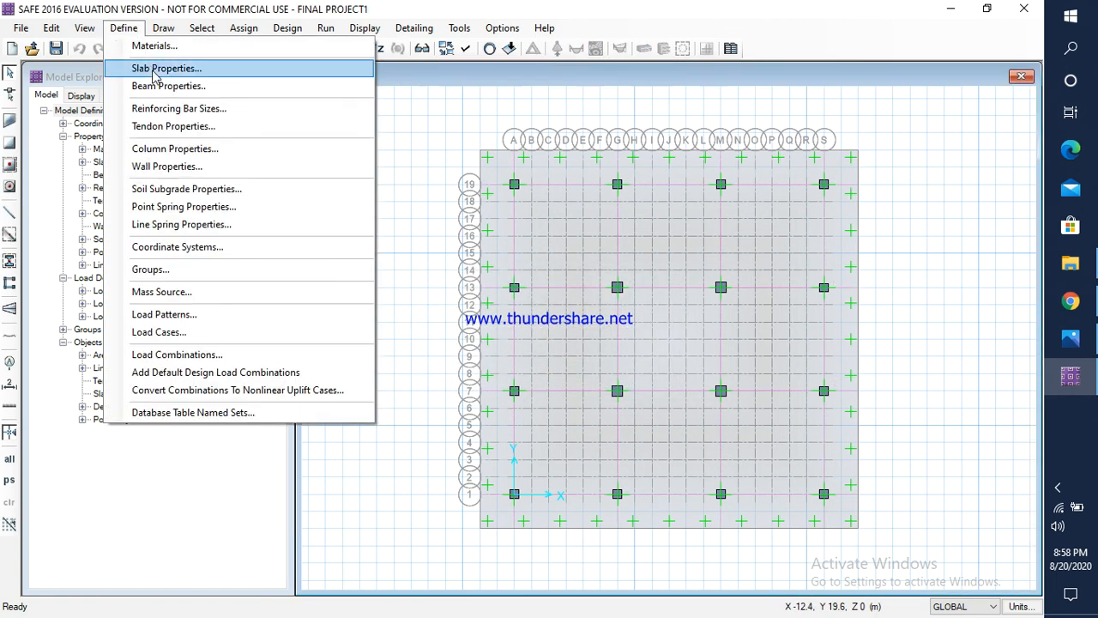
left_click(158, 69)
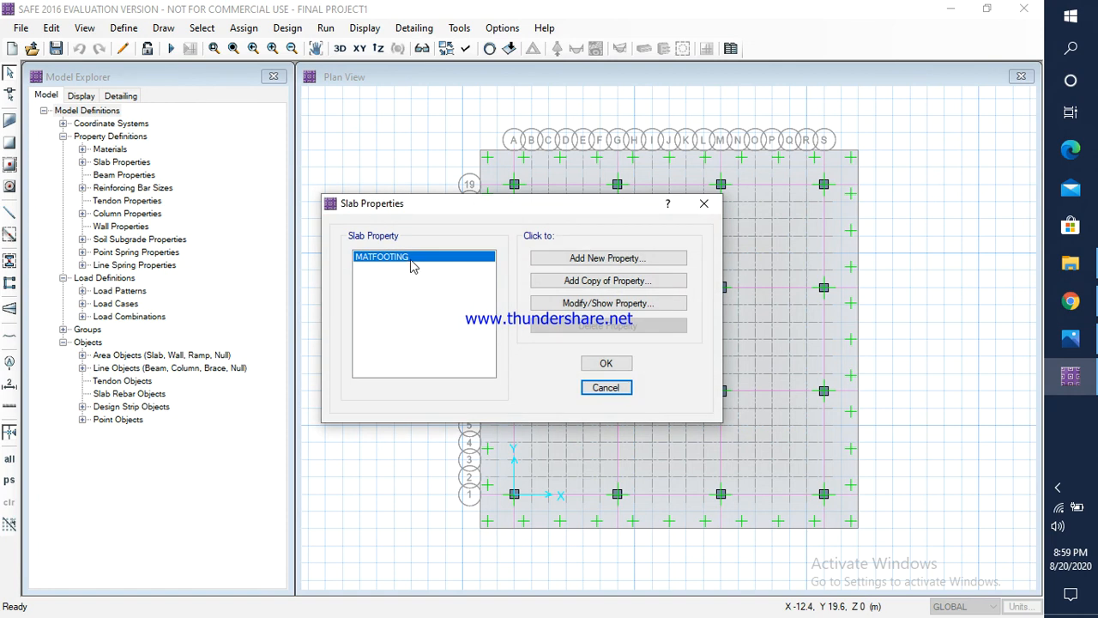
double_click(414, 262)
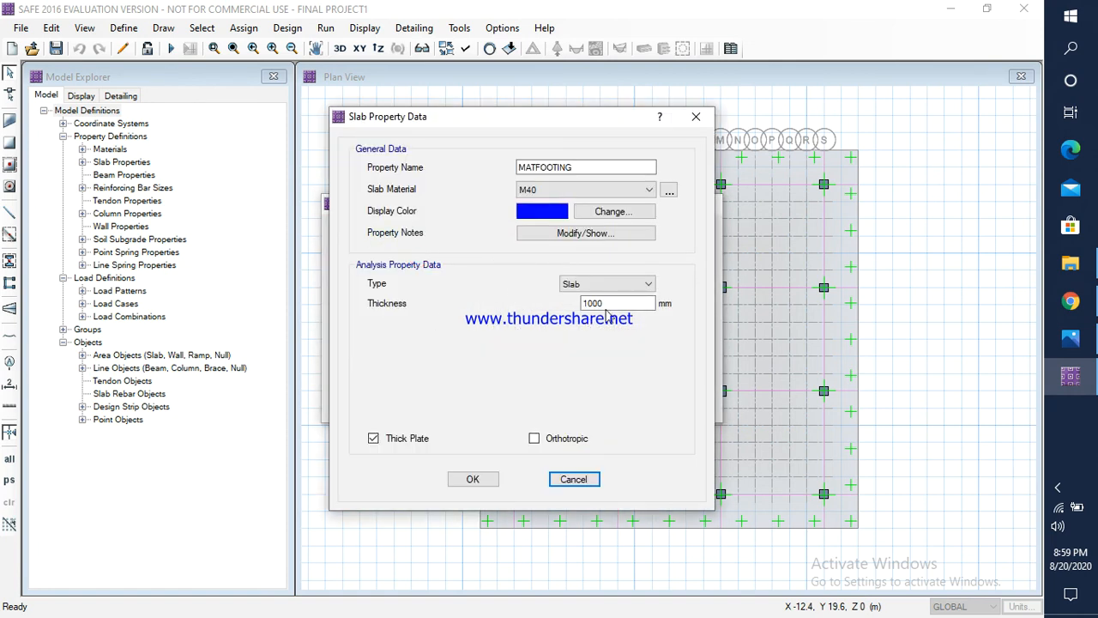
left_click_drag(607, 303, 579, 306)
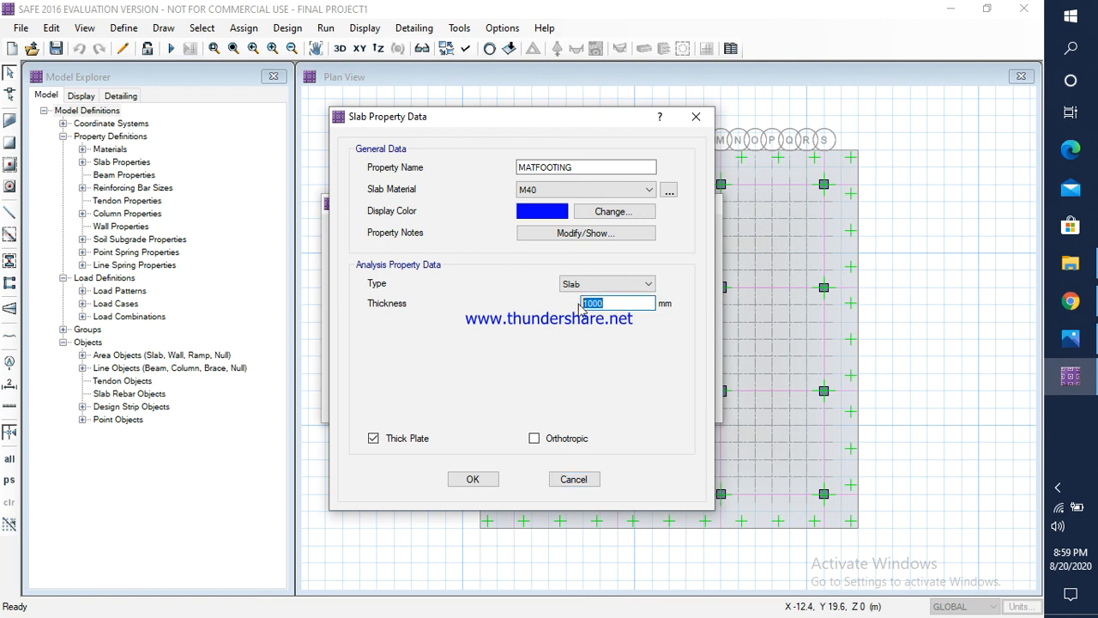
type("12")
left_click(483, 482)
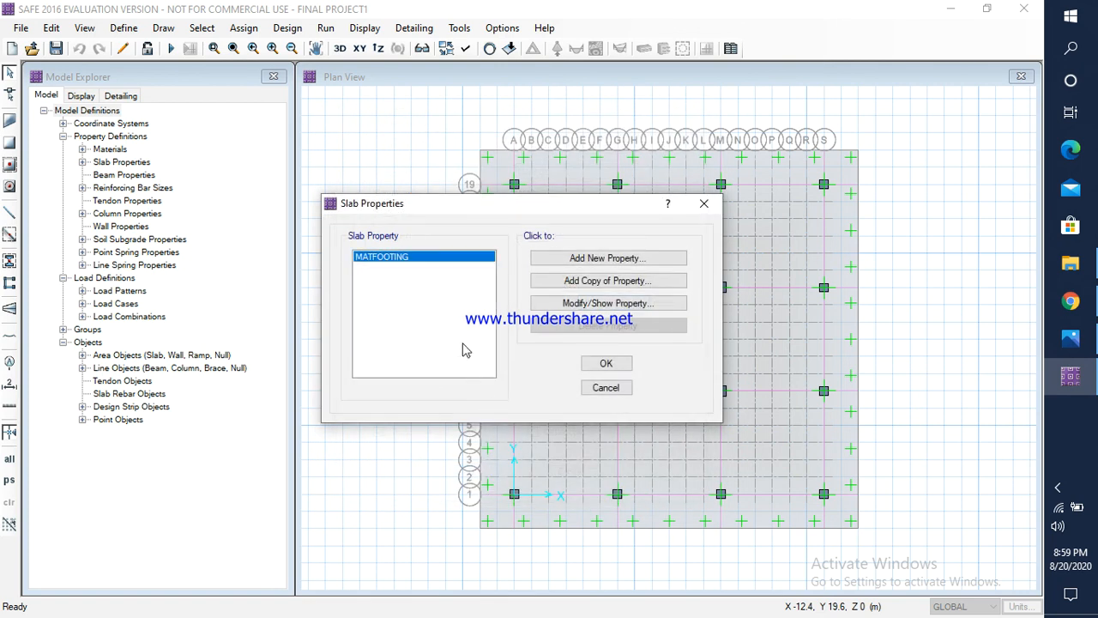
left_click(609, 367)
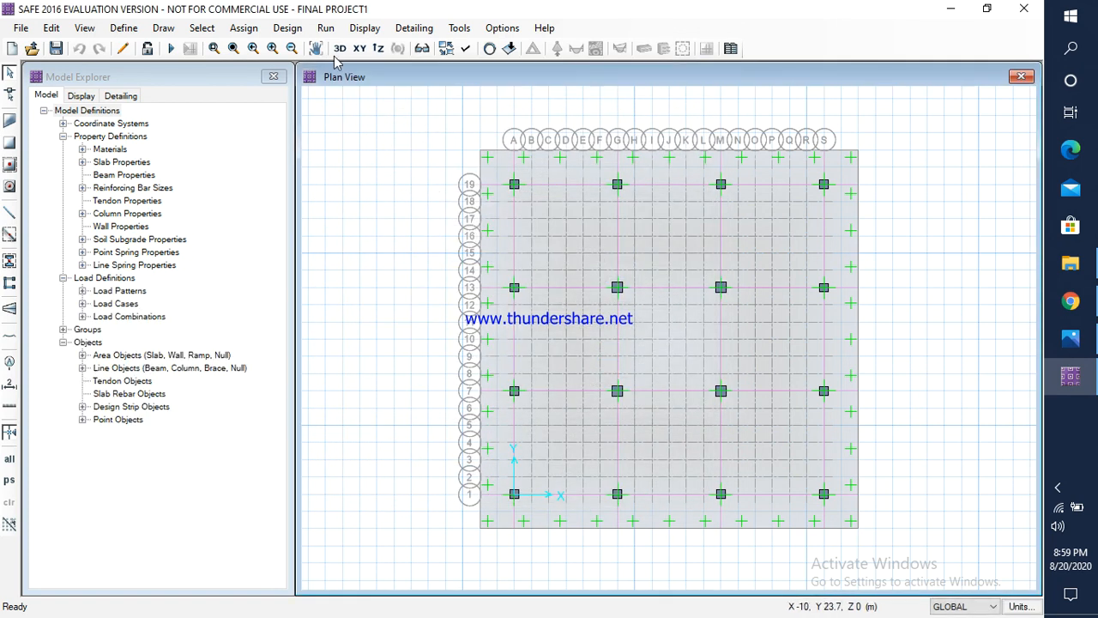
Step: Run the analysis and design again with the increased raft thickness and show the punching shear design at the columns
left_click(326, 27)
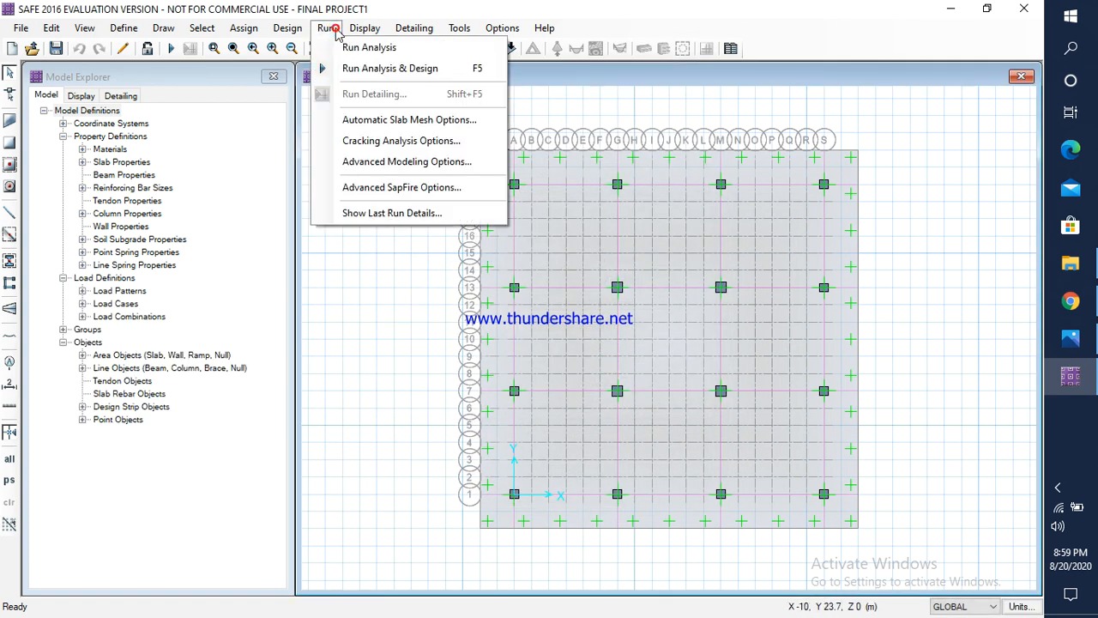
left_click(380, 69)
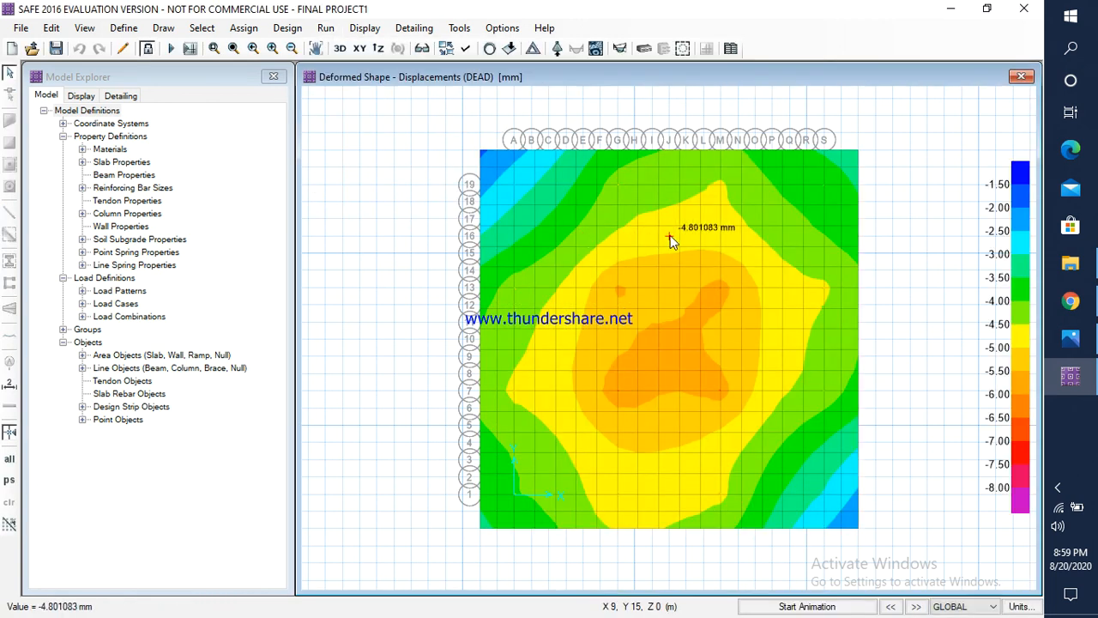
left_click(365, 29)
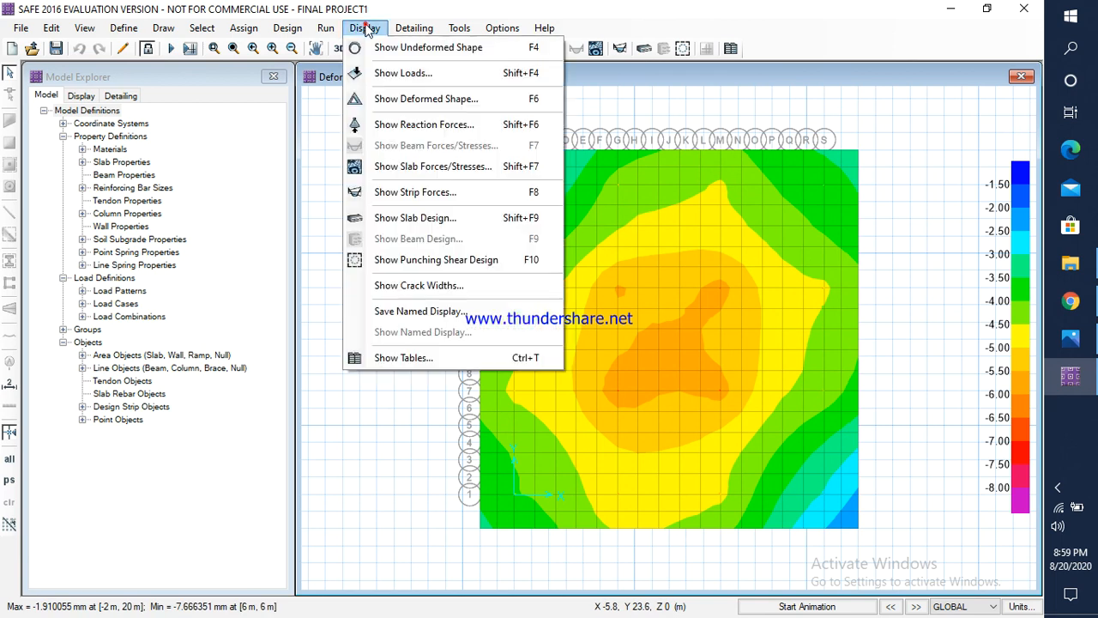
left_click(433, 259)
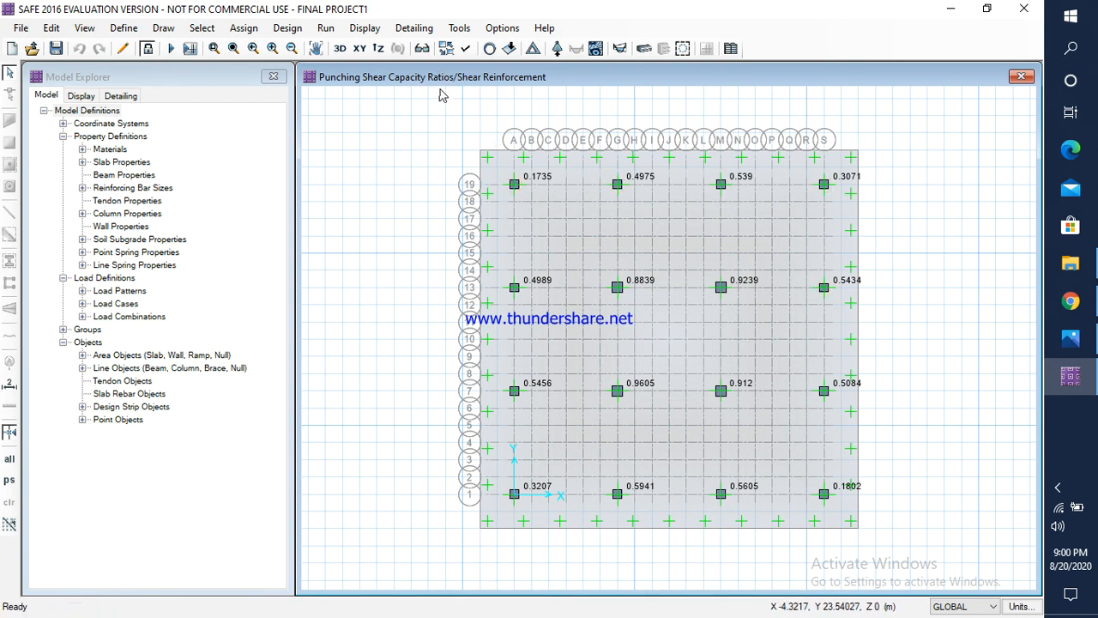
Step: Display the strip shear force diagram for the DEAD load case on the Layer A strips
left_click(375, 32)
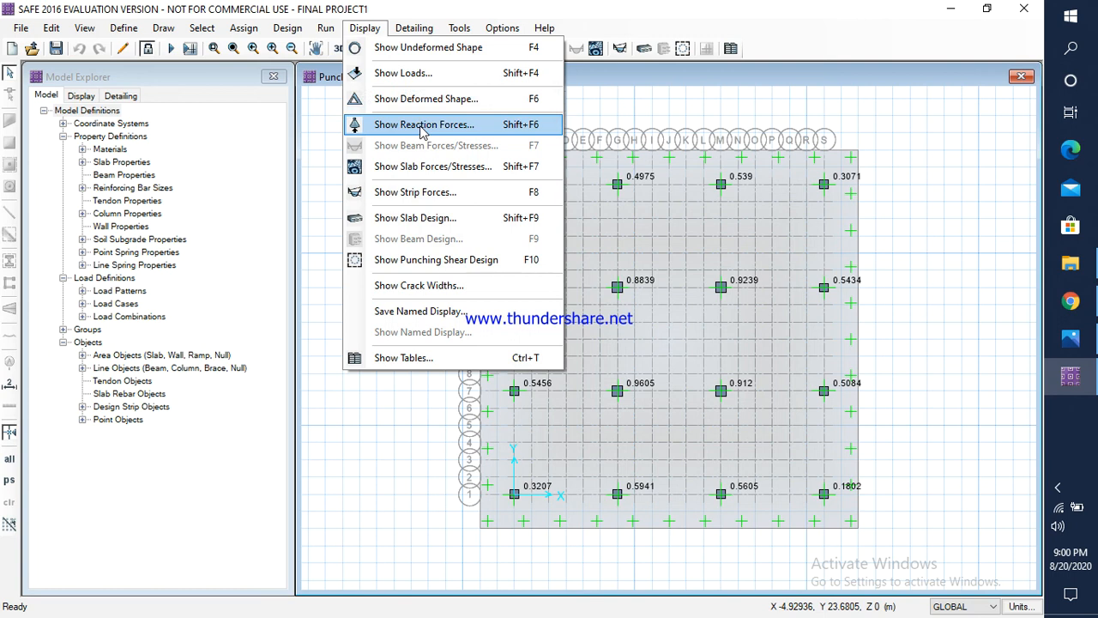
left_click(439, 191)
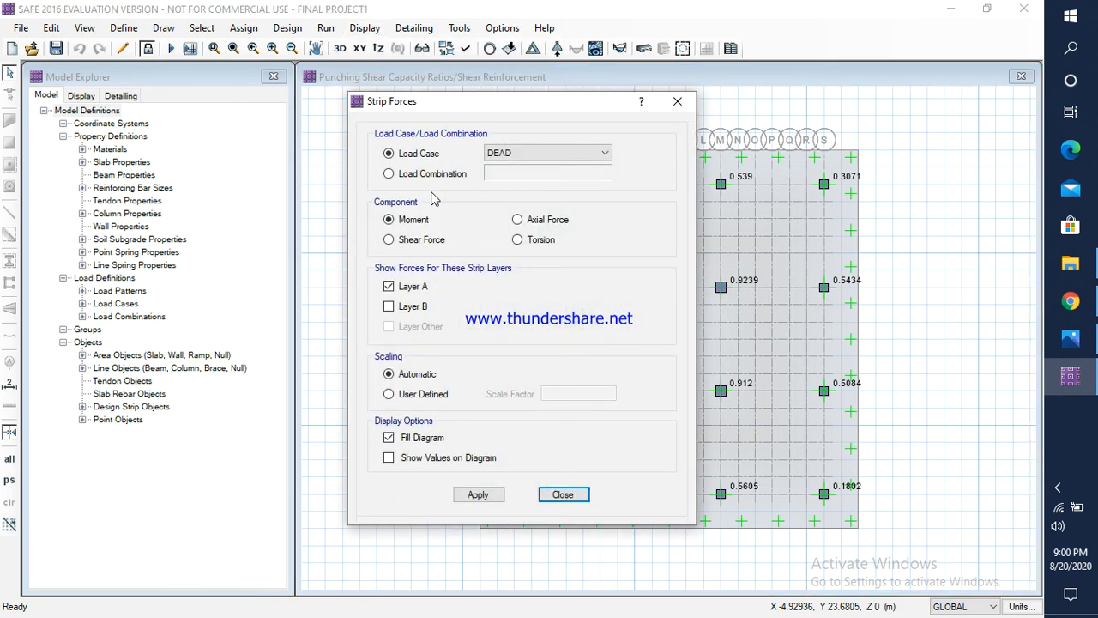
left_click(409, 242)
left_click(478, 495)
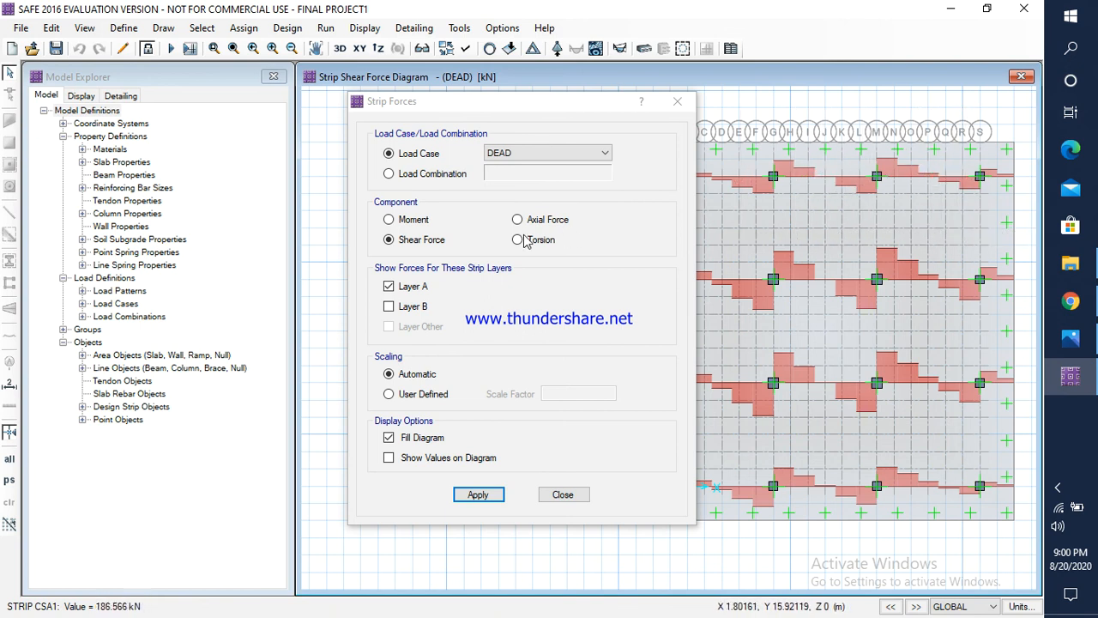
Step: Switch the strip force display to the moment diagram for the DEAD load case and examine it across the whole raft
left_click(417, 221)
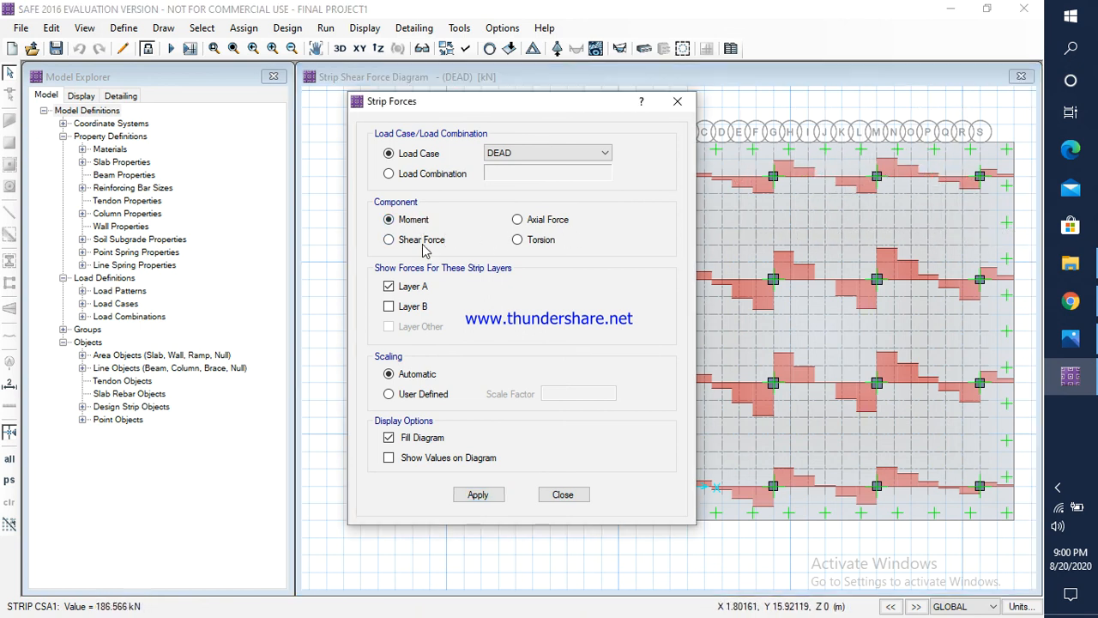
left_click(482, 495)
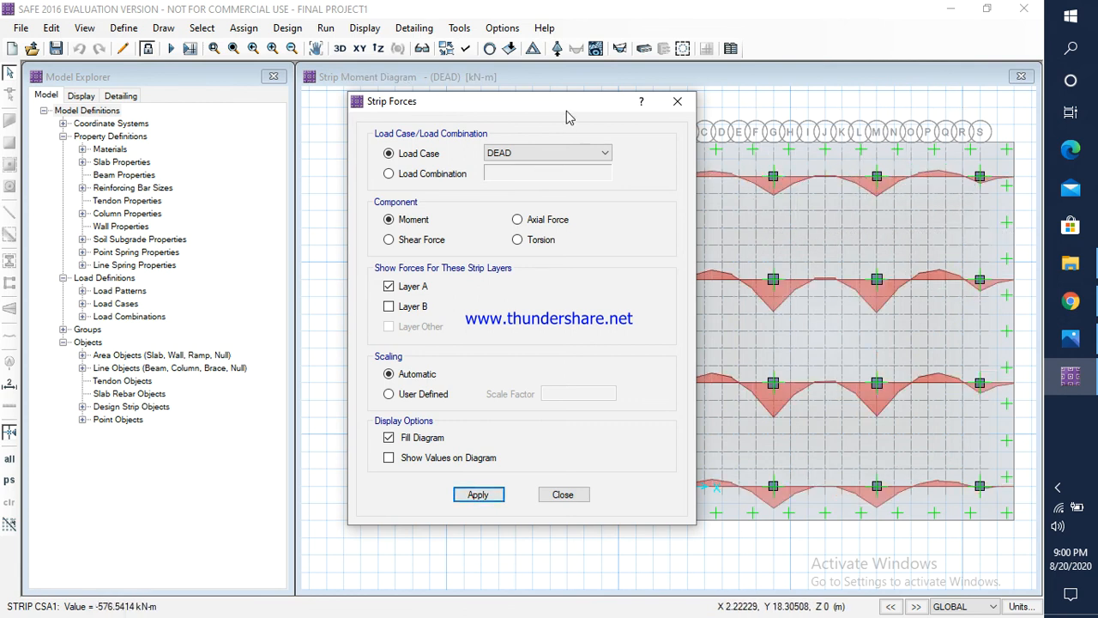
left_click_drag(561, 105, 280, 108)
middle_click_drag(766, 183, 687, 183)
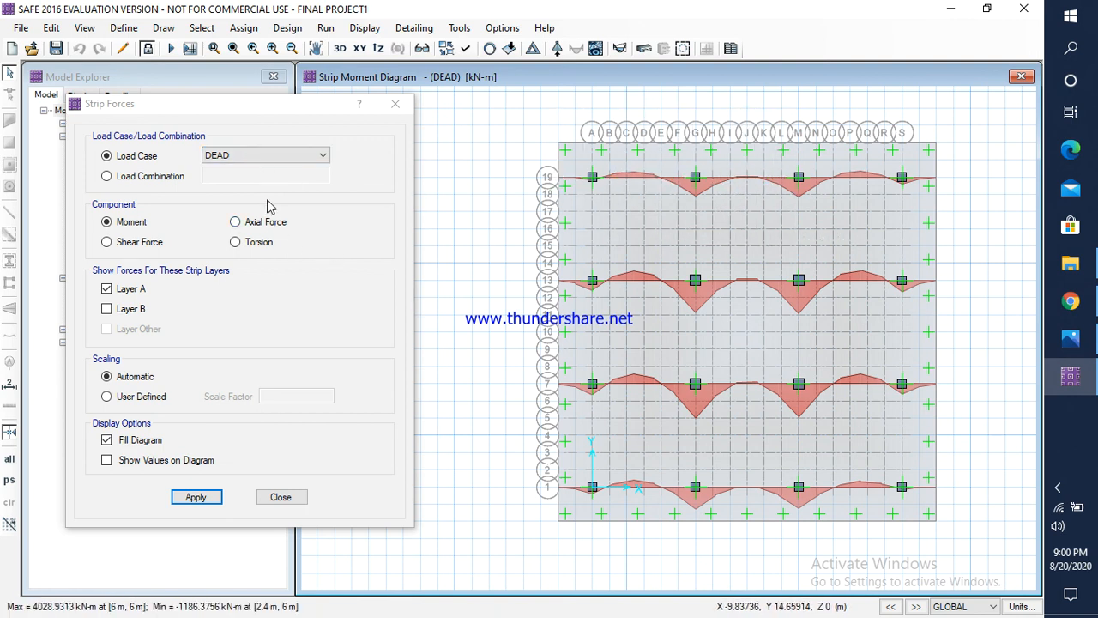
left_click(394, 106)
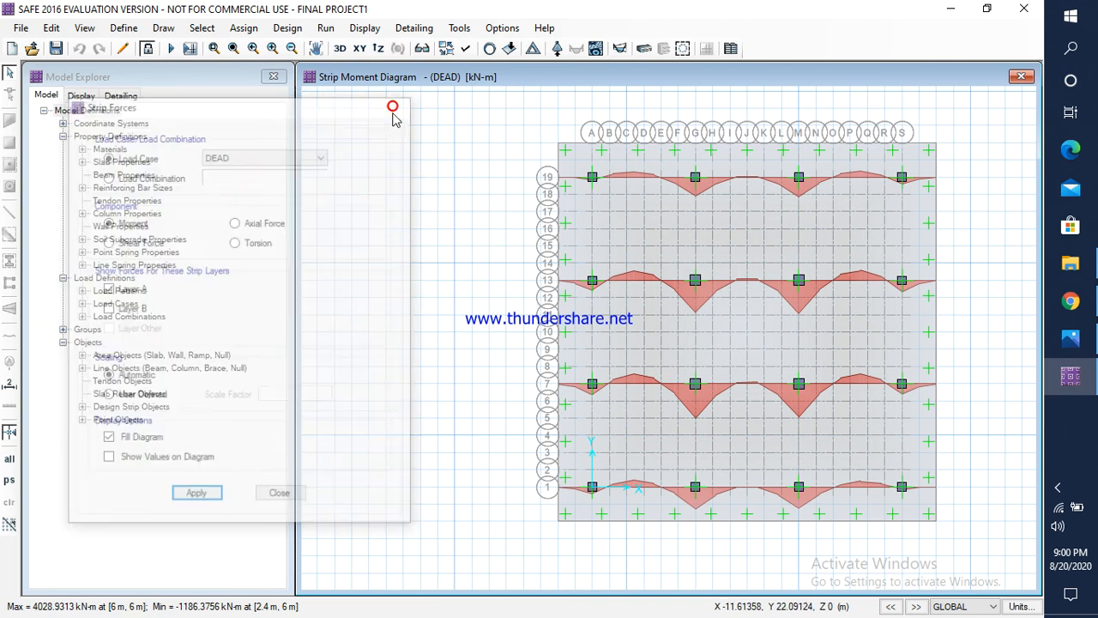
left_click(364, 27)
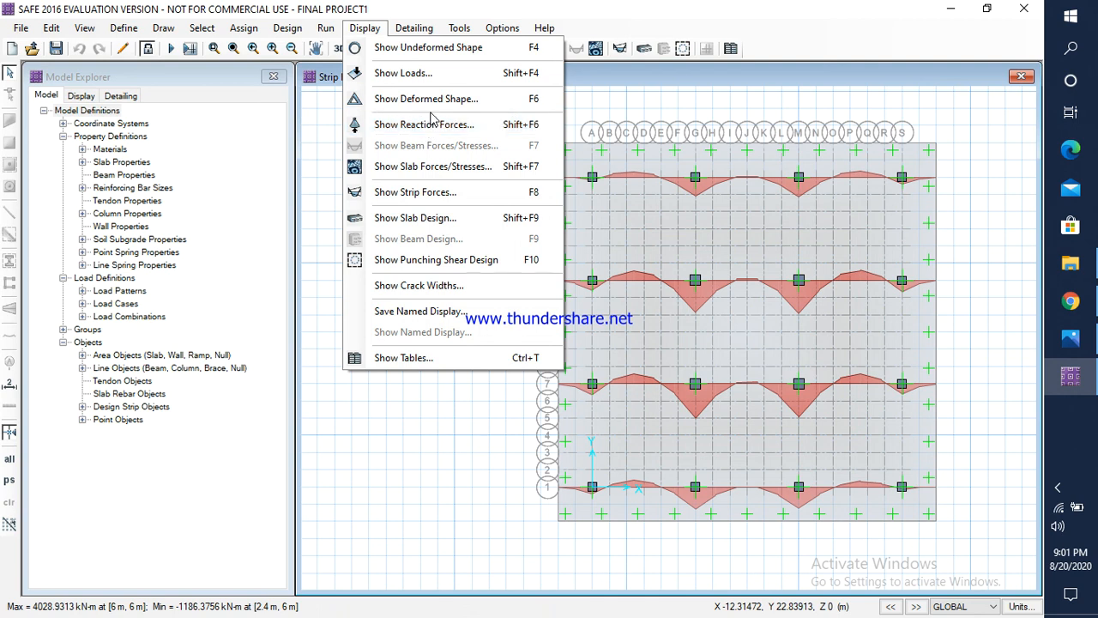
key("Escape")
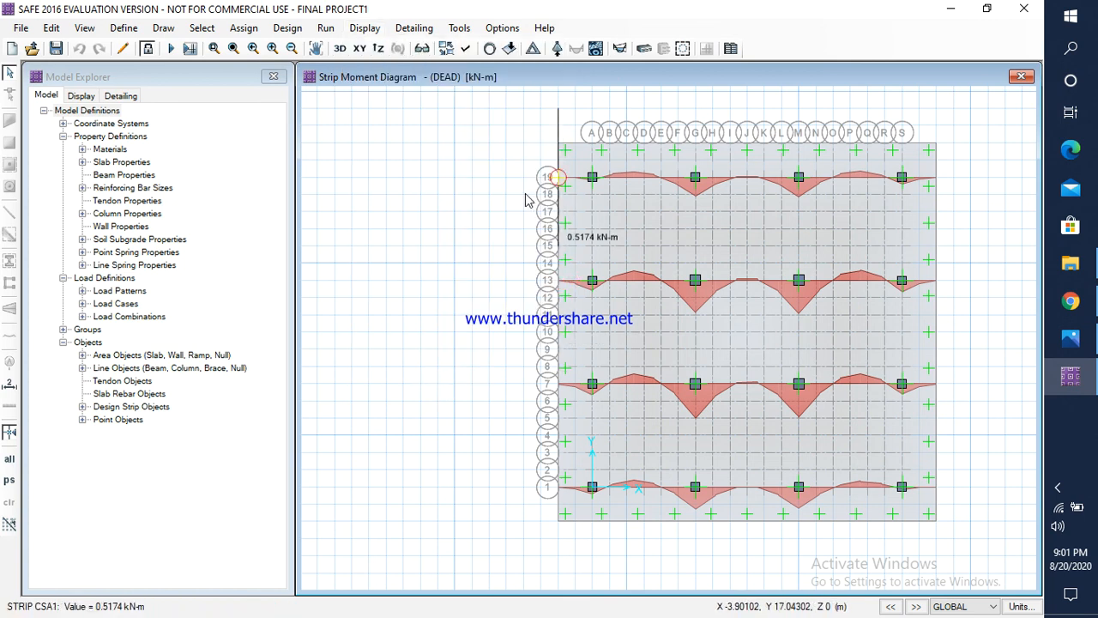
left_click(423, 32)
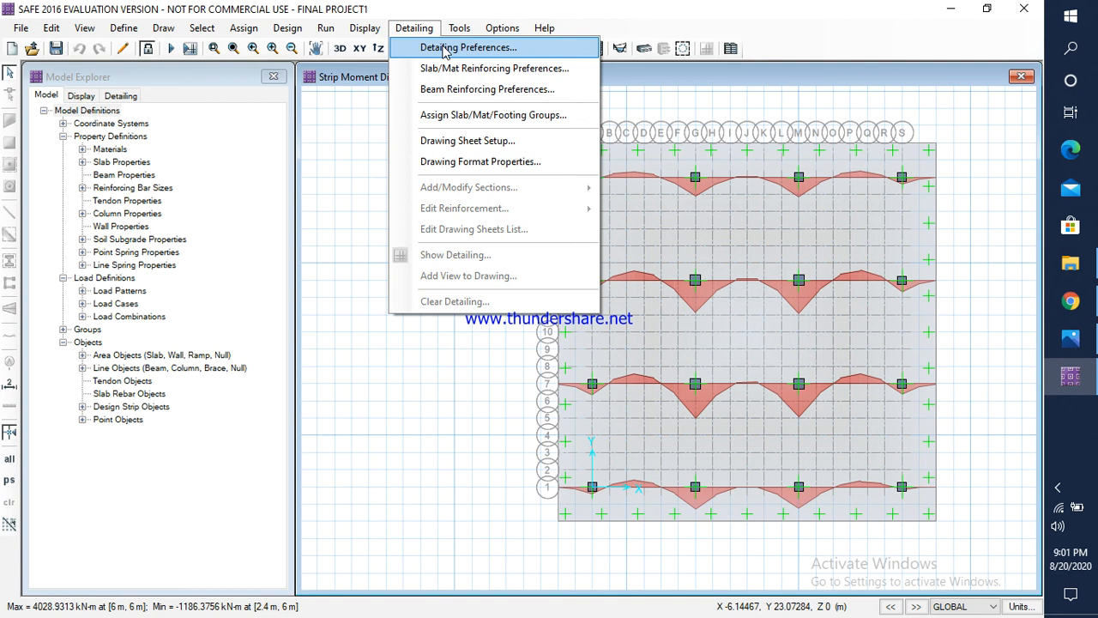
key("Escape")
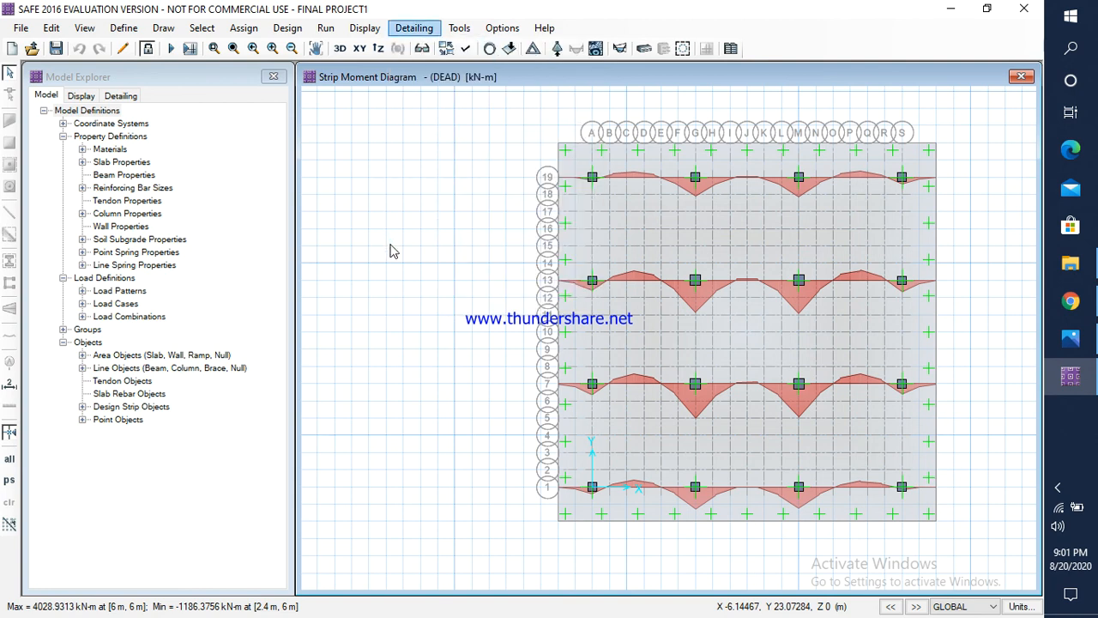
left_click(414, 28)
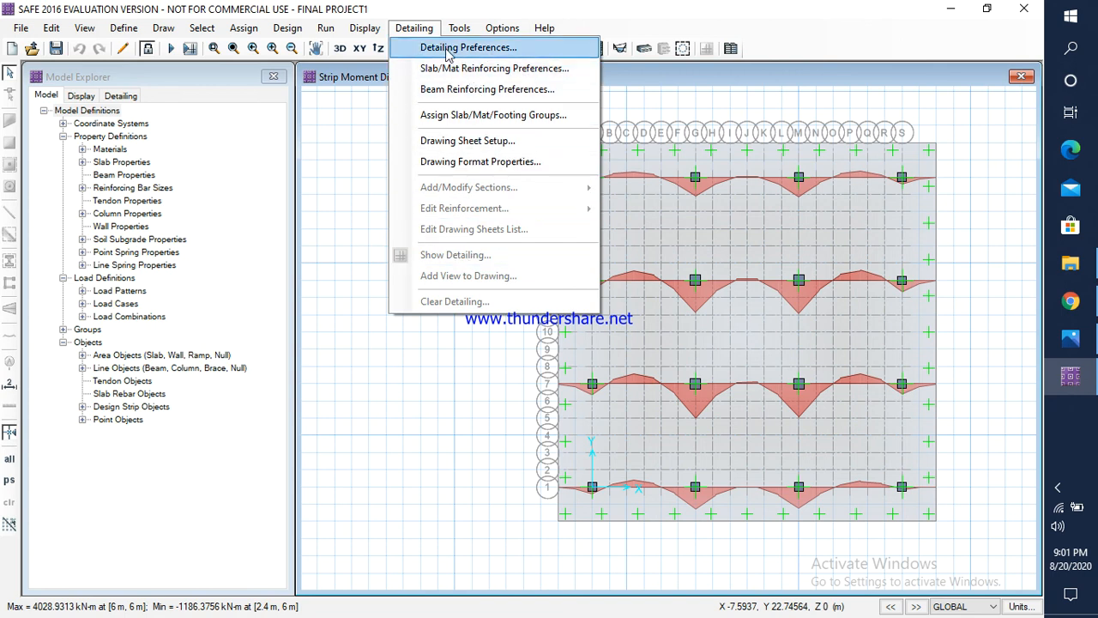
Step: Run the detailing with individual bars generated in plan and in the 3D model, and areas merged to clean edges and sections
mouse_move(330, 28)
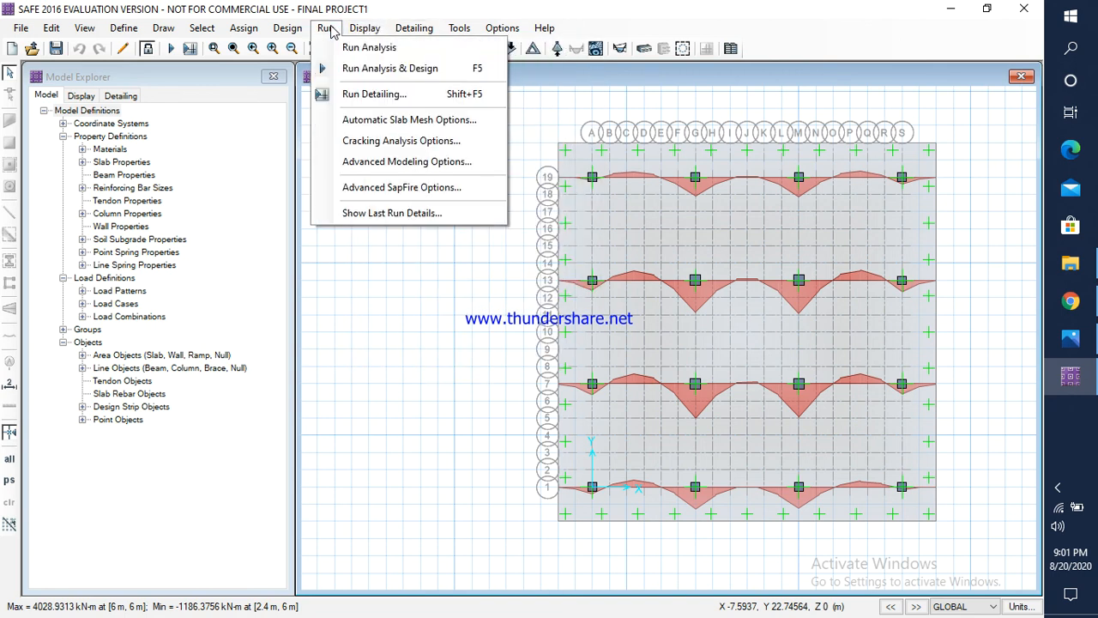
left_click(369, 94)
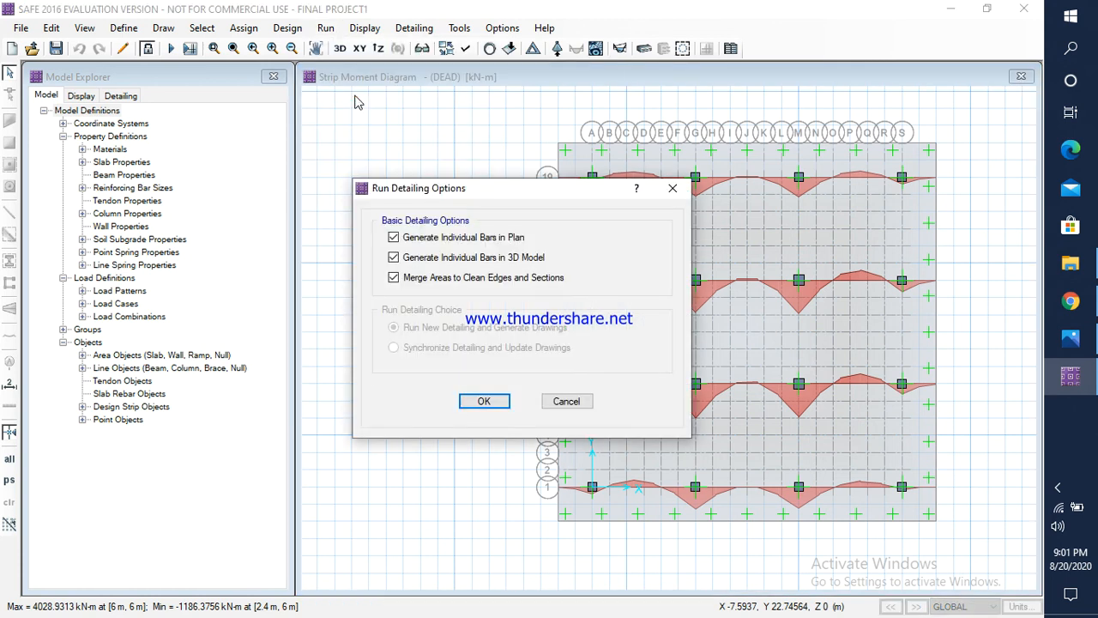
left_click(393, 237)
left_click(393, 236)
left_click(483, 402)
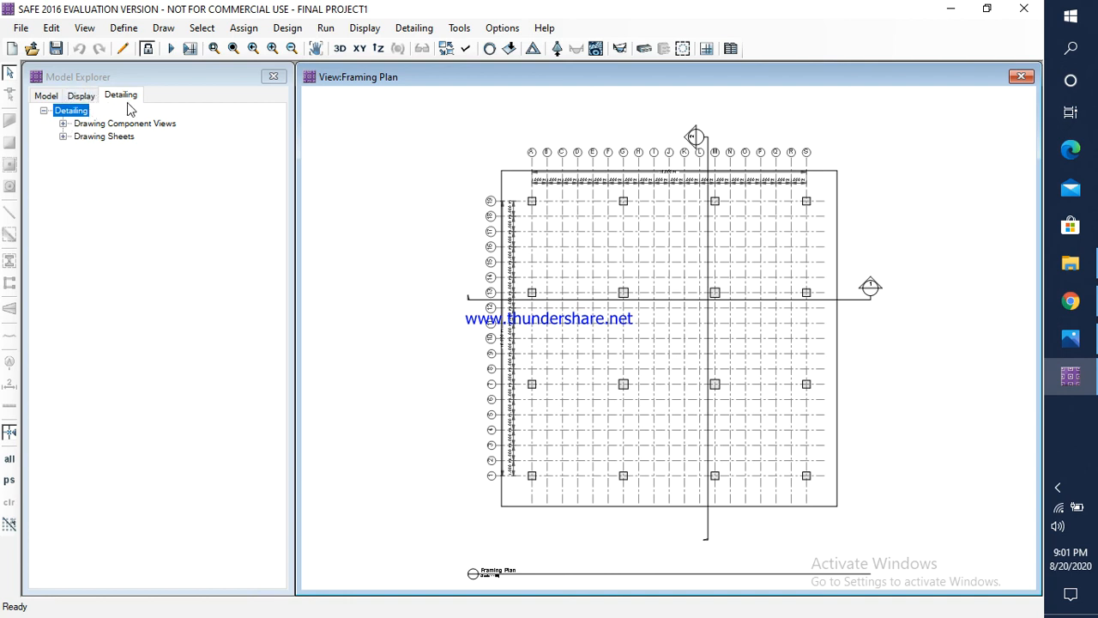
Step: Open the Rebar Table from the slab views of the detailing output and review the bar listing
left_click(63, 123)
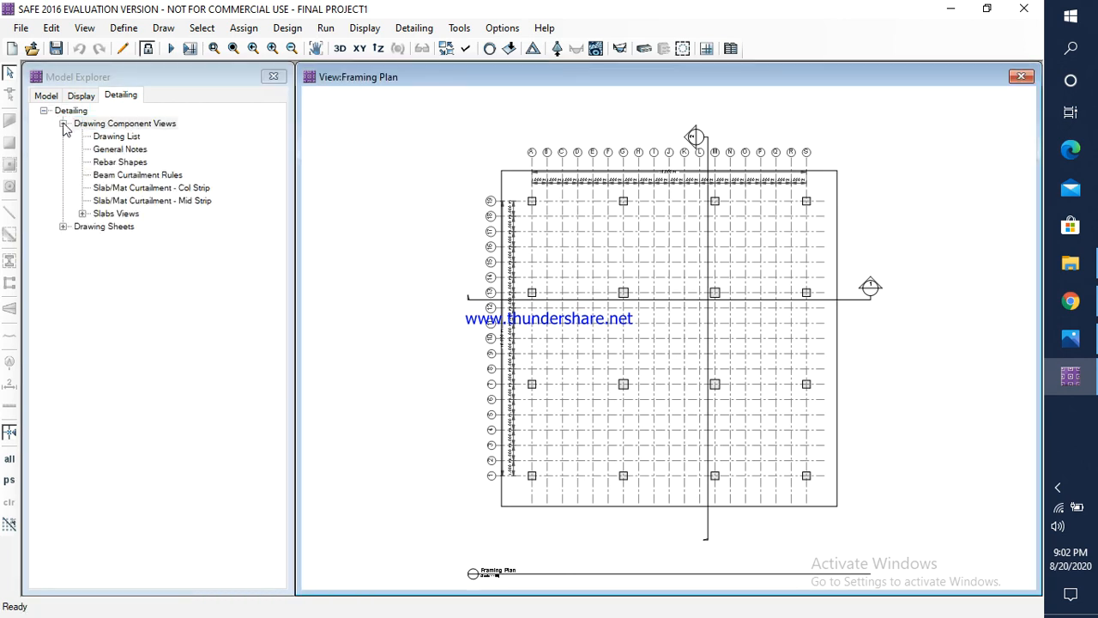
left_click(84, 215)
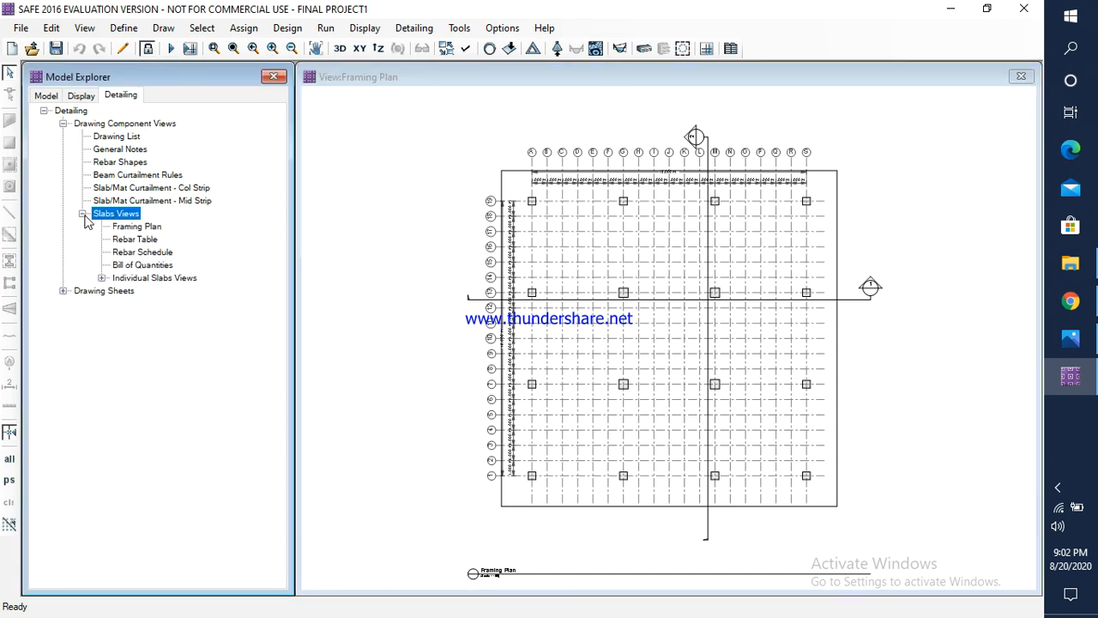
double_click(129, 240)
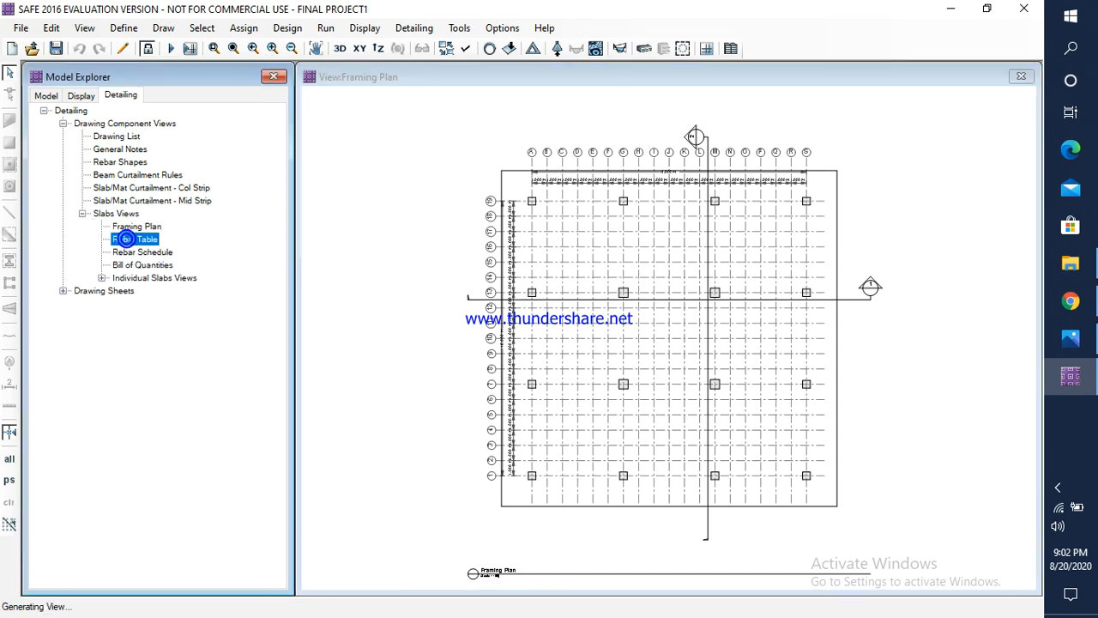
scroll(631, 181, "up", 5)
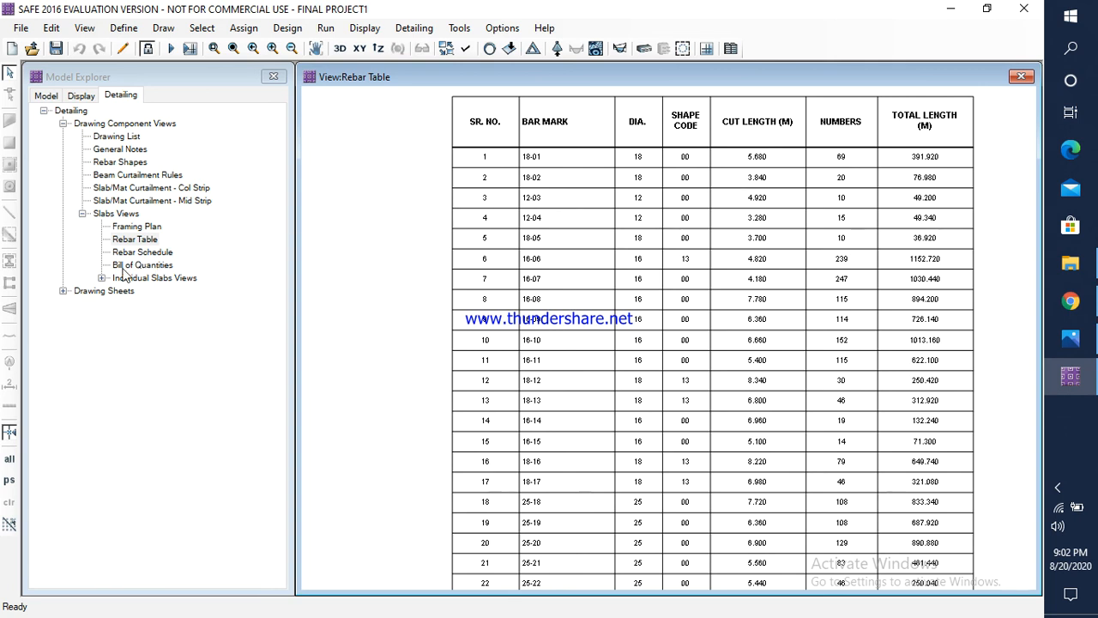
Step: View Slab1's Rebar Plan and Top Rebar Plan, and inspect the reinforcement in section Sect:1 up close
left_click(102, 279)
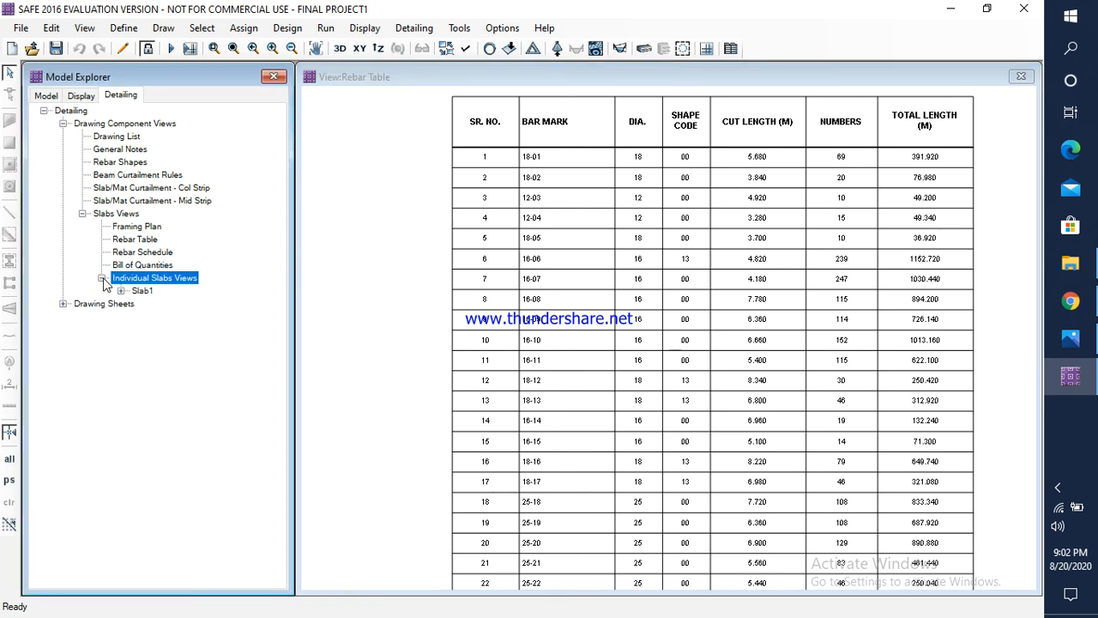
left_click(122, 291)
left_click(159, 304)
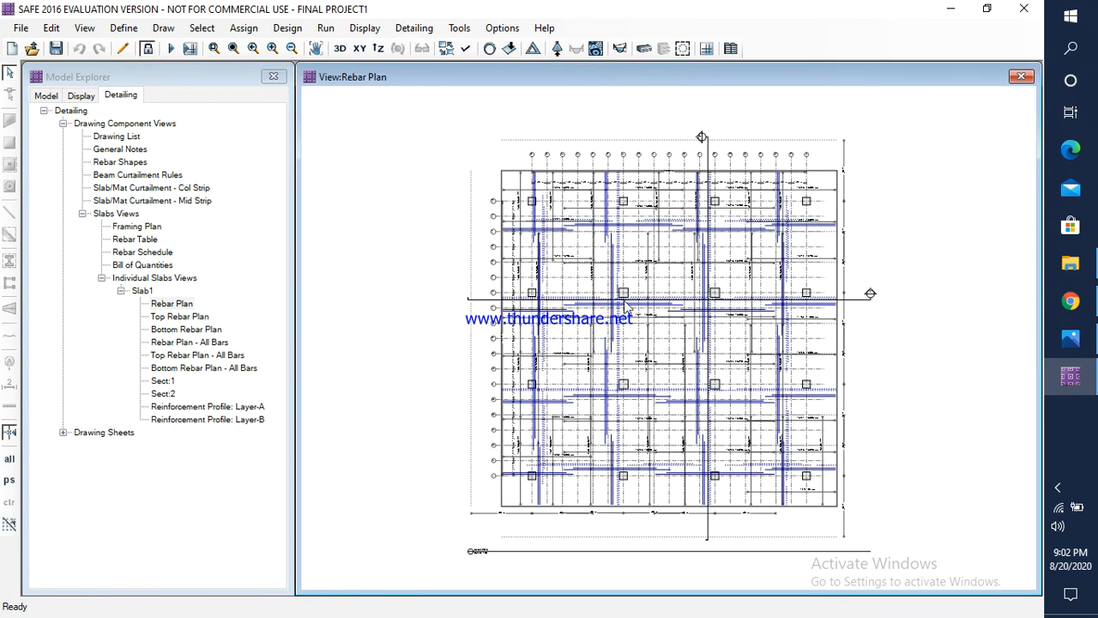
left_click(175, 318)
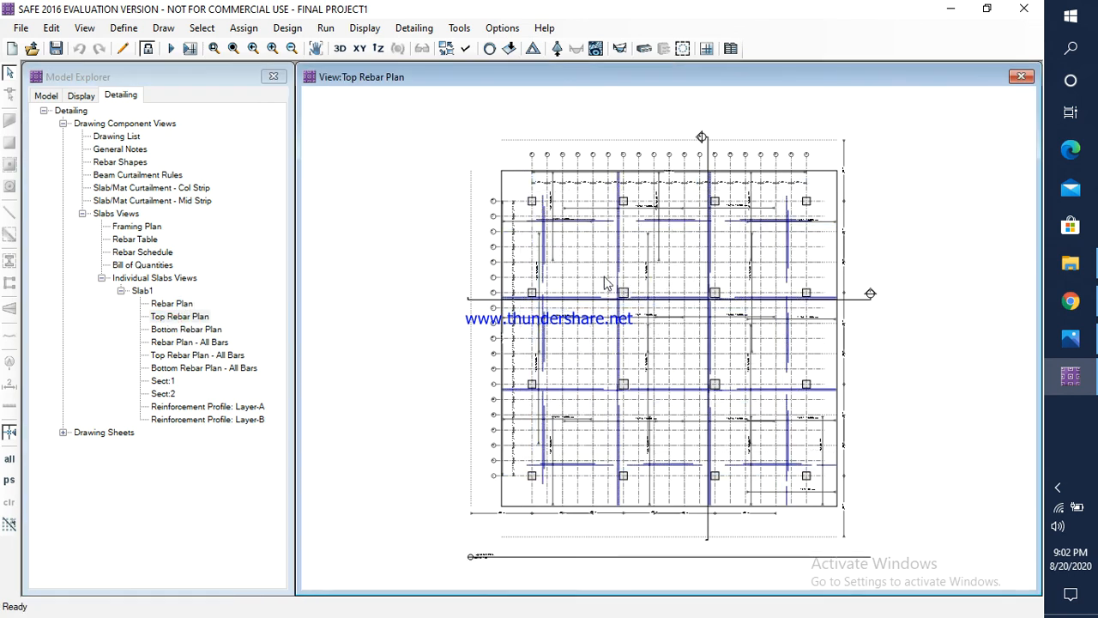
left_click(166, 383)
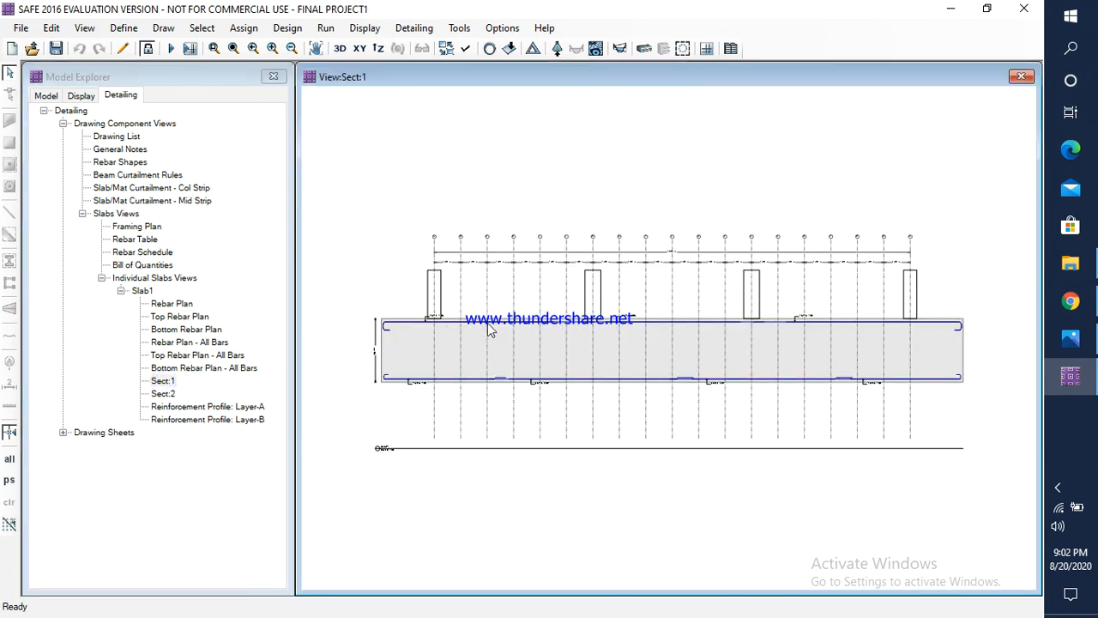
scroll(867, 335, "up", 2)
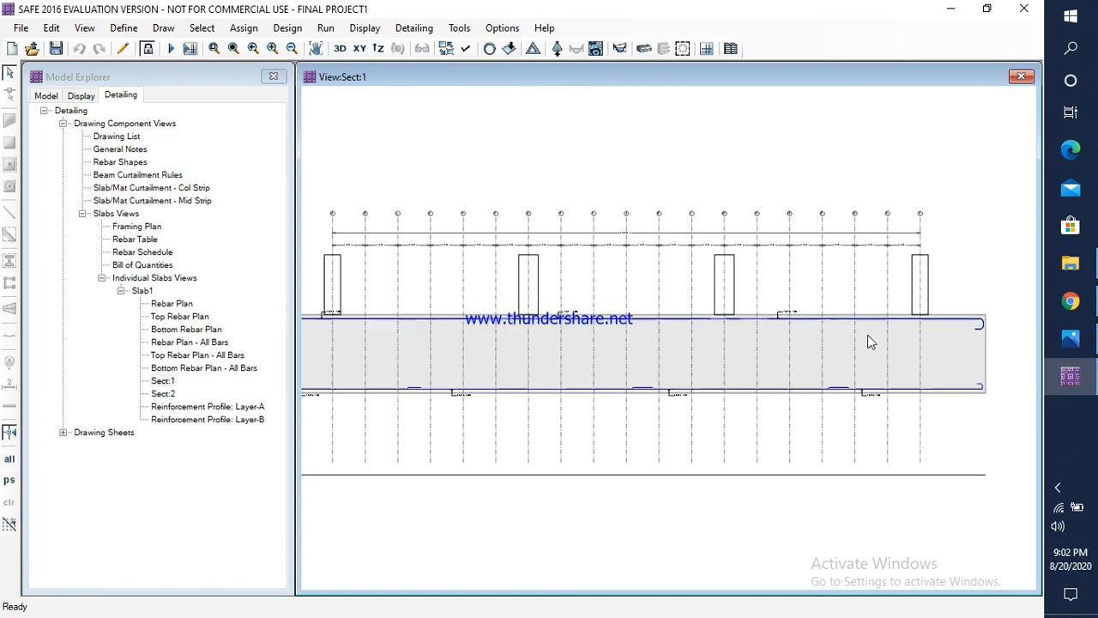
Step: Examine the reinforcement along the whole length of section Sect:1, and open Sect:2 to inspect its bars
scroll(968, 319, "up", 2)
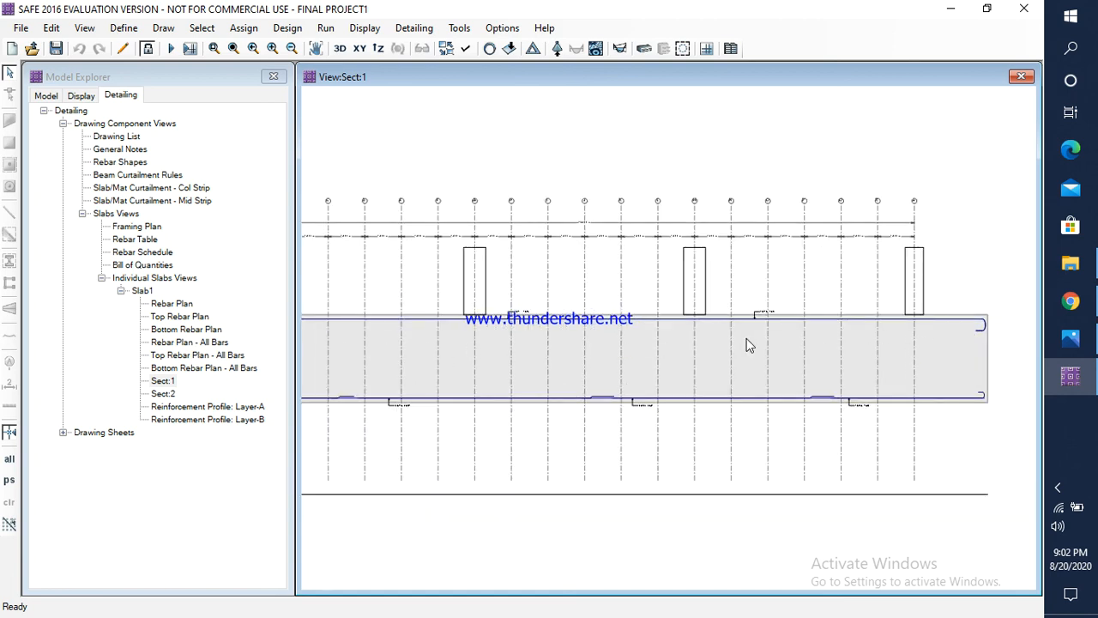
scroll(747, 338, "down", 1)
middle_click_drag(436, 350, 531, 350)
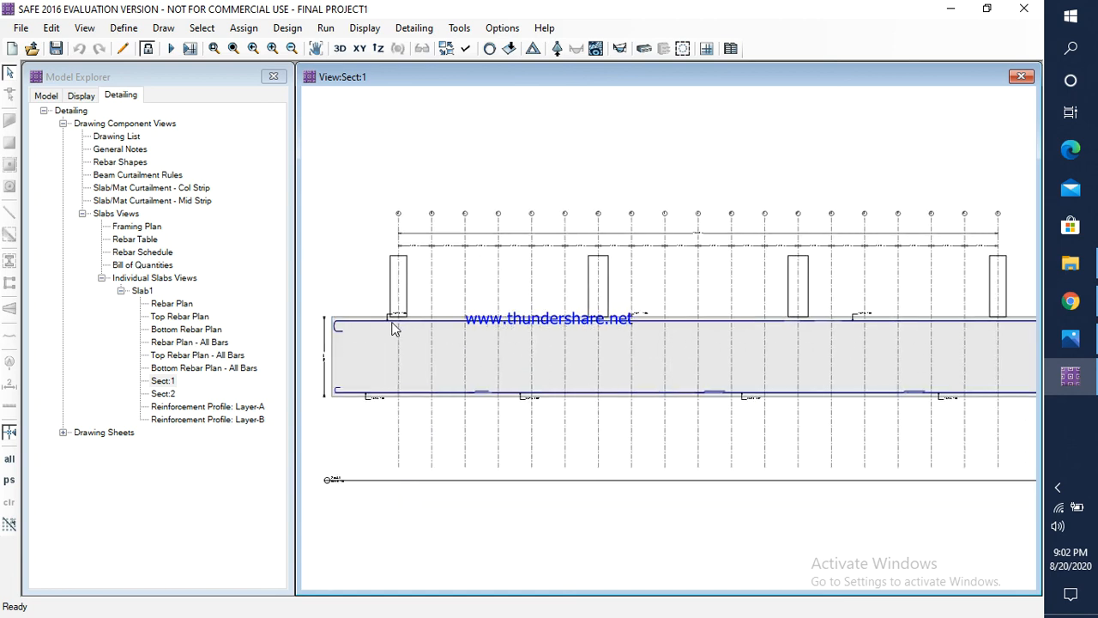
scroll(392, 328, "up", 1)
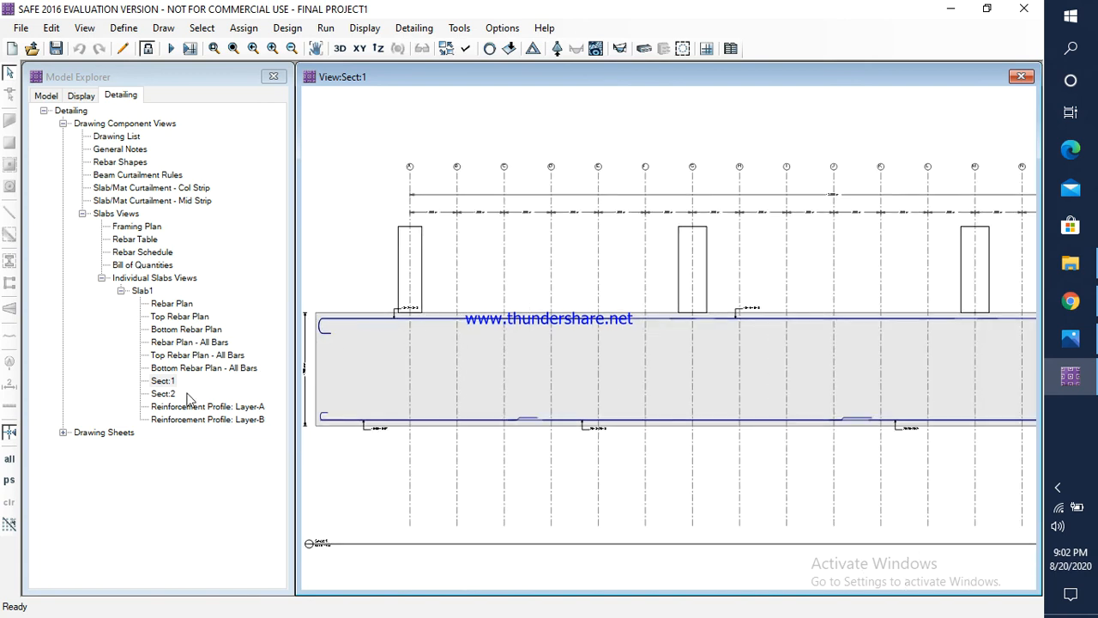
double_click(165, 393)
scroll(809, 347, "up", 2)
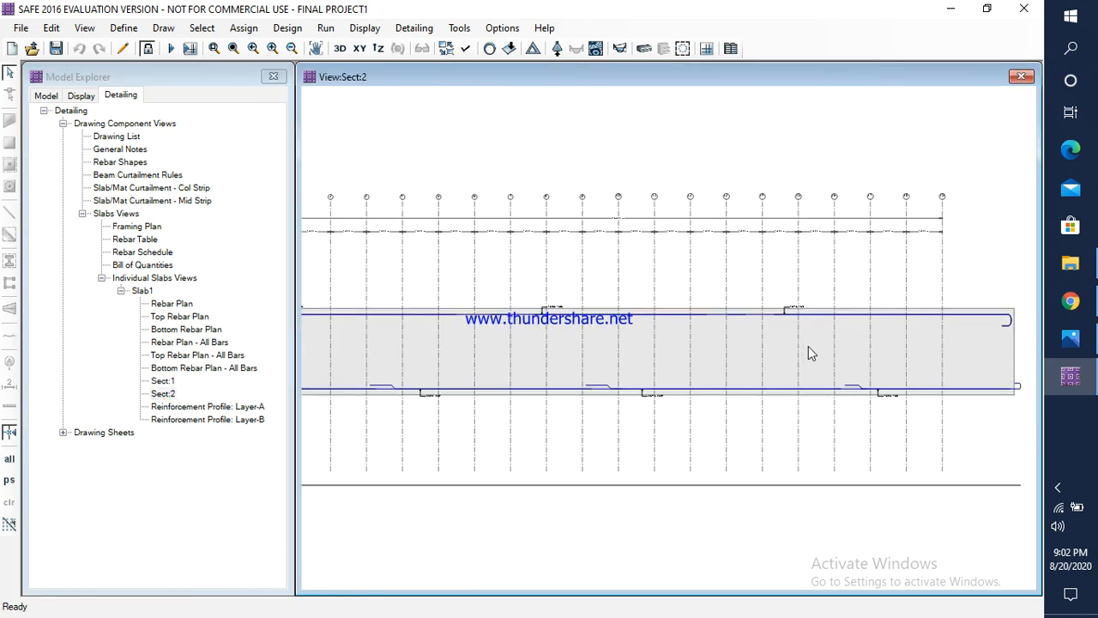
scroll(808, 347, "down", 2)
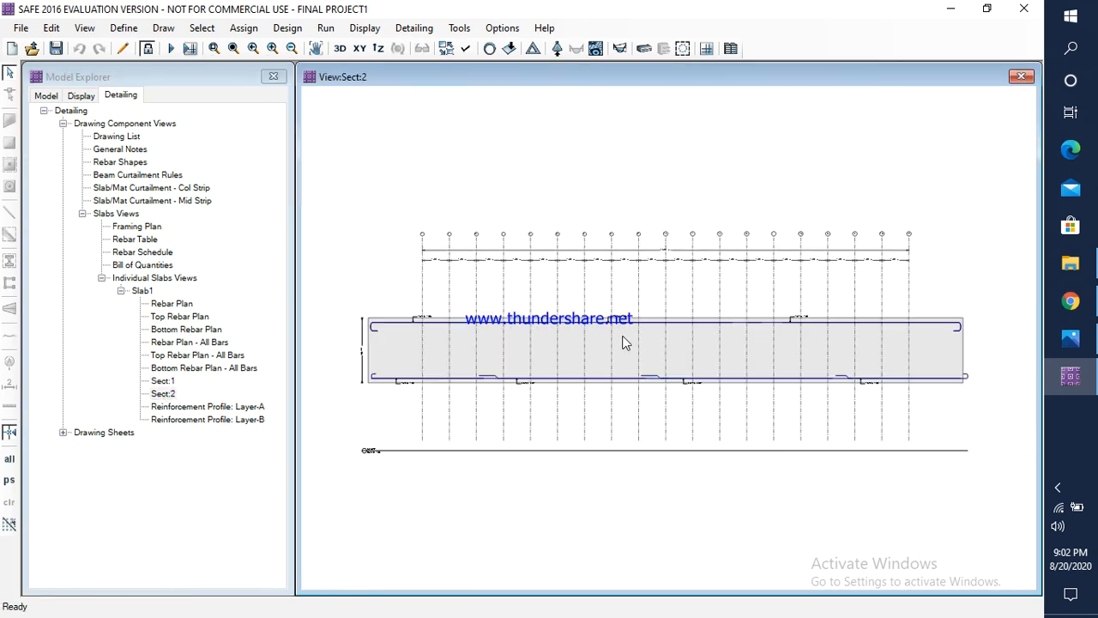
Step: Open the Layer-A reinforcement profile and inspect the provided-reinforcement labels along the column strips up close
double_click(194, 408)
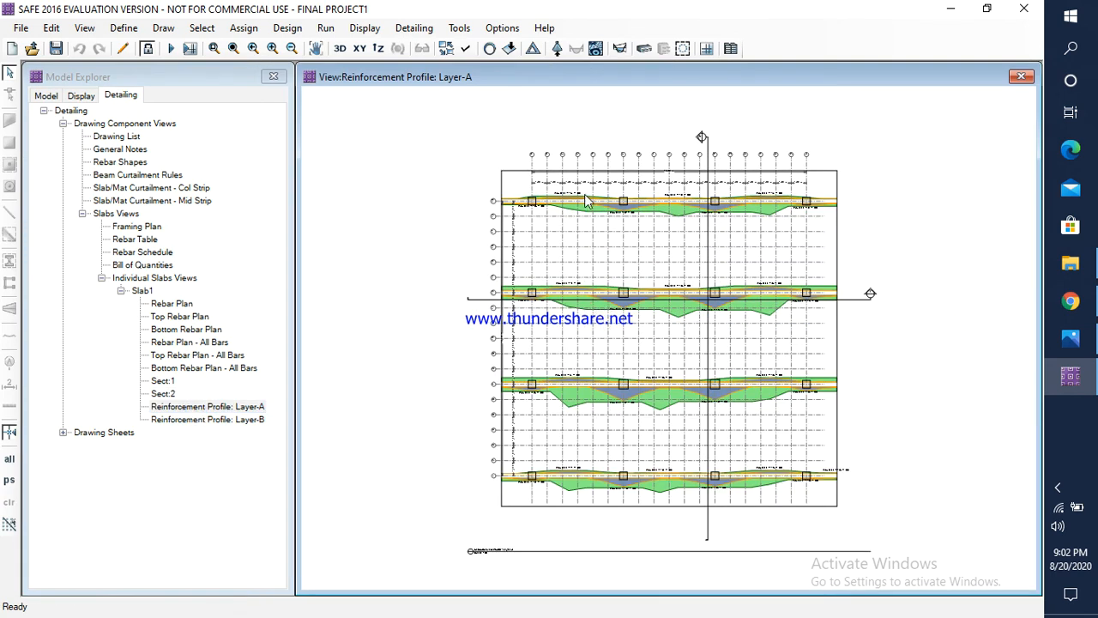
scroll(598, 197, "up", 5)
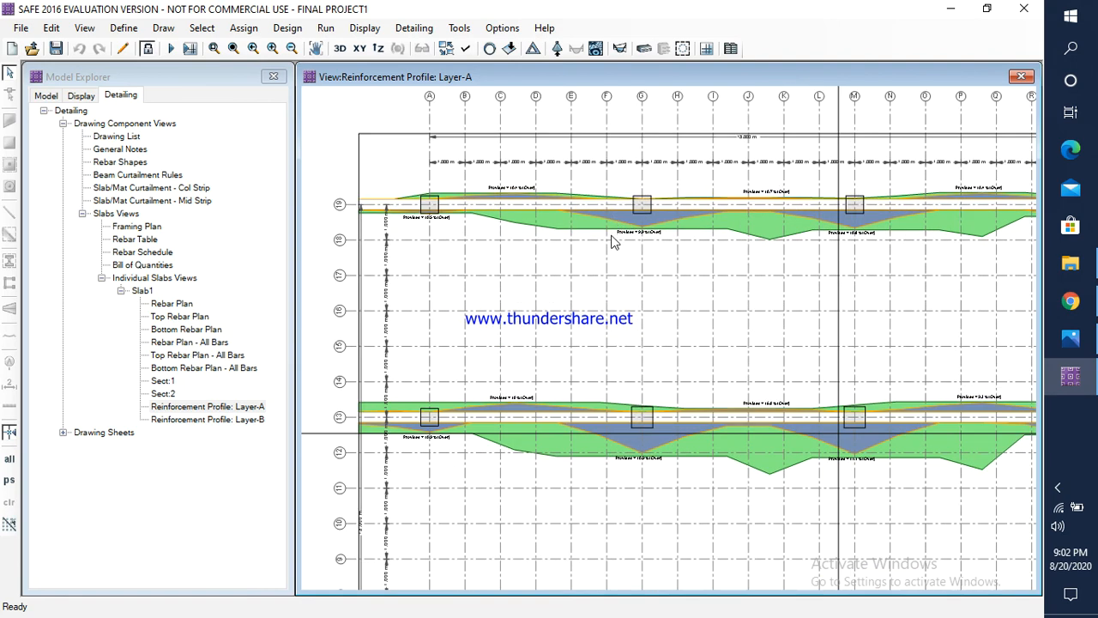
scroll(654, 241, "up", 1)
scroll(654, 240, "down", 2)
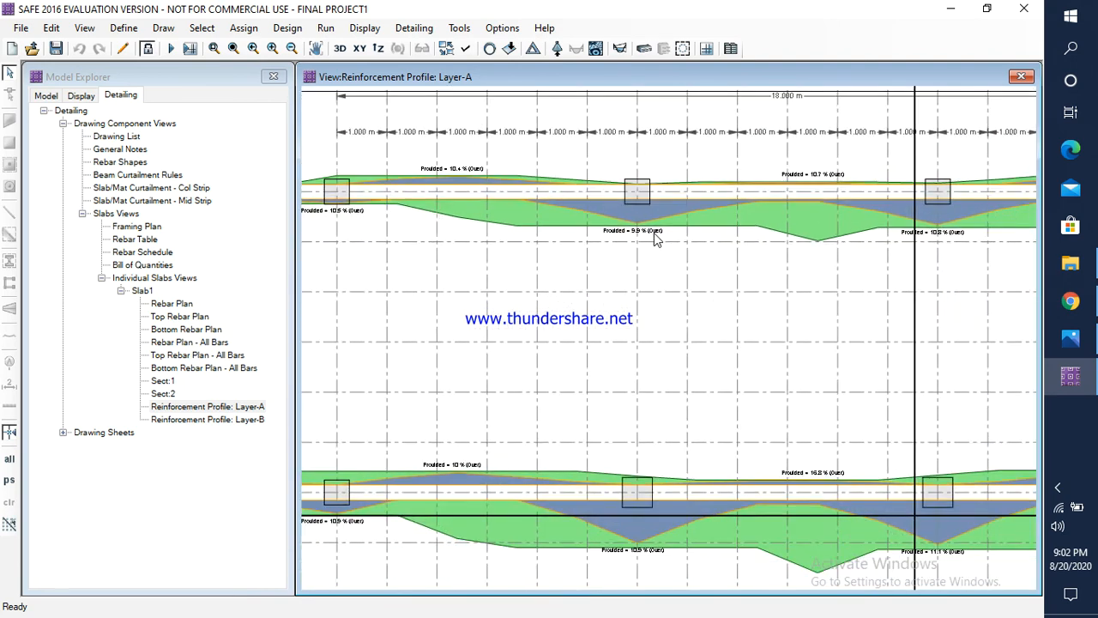
scroll(653, 240, "down", 3)
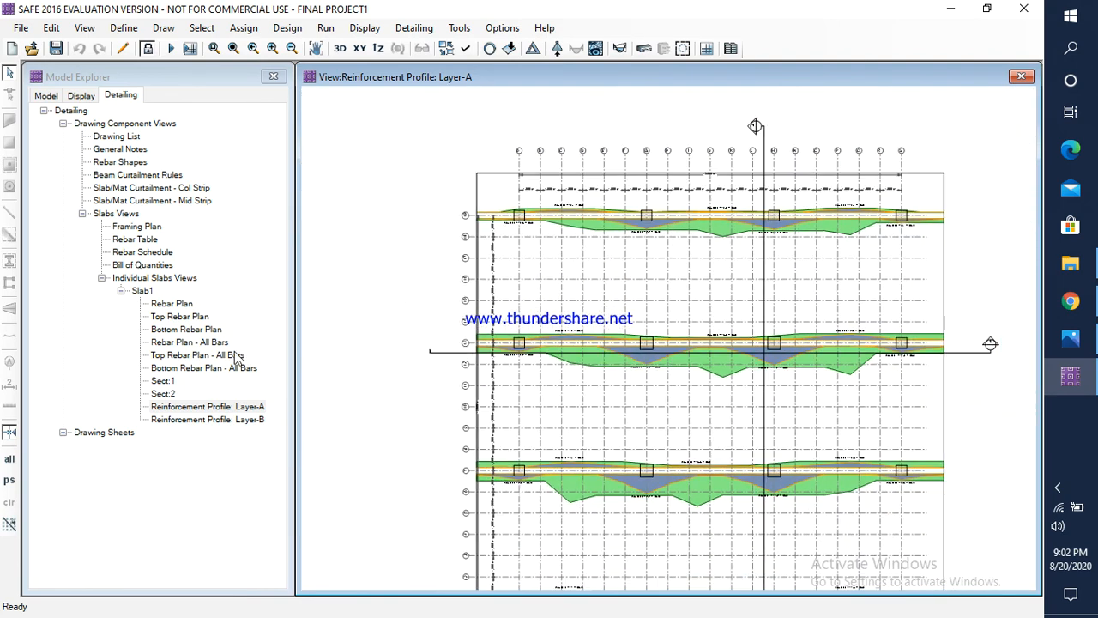
Step: View Slab1's Rebar Plan - All Bars, and return to its Top Rebar Plan
double_click(189, 343)
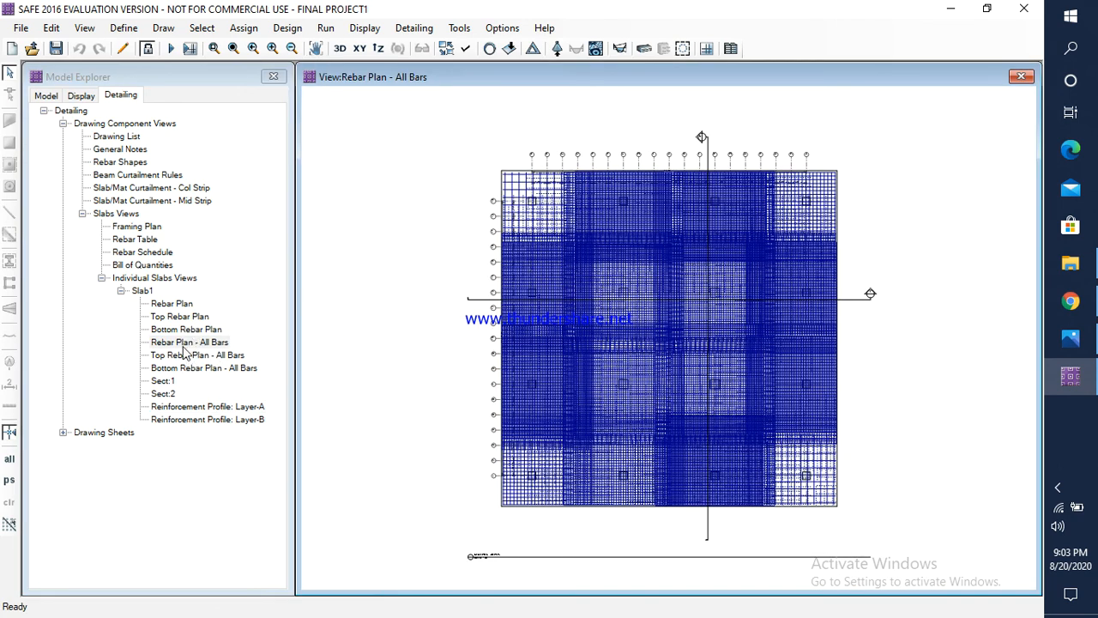
left_click(192, 318)
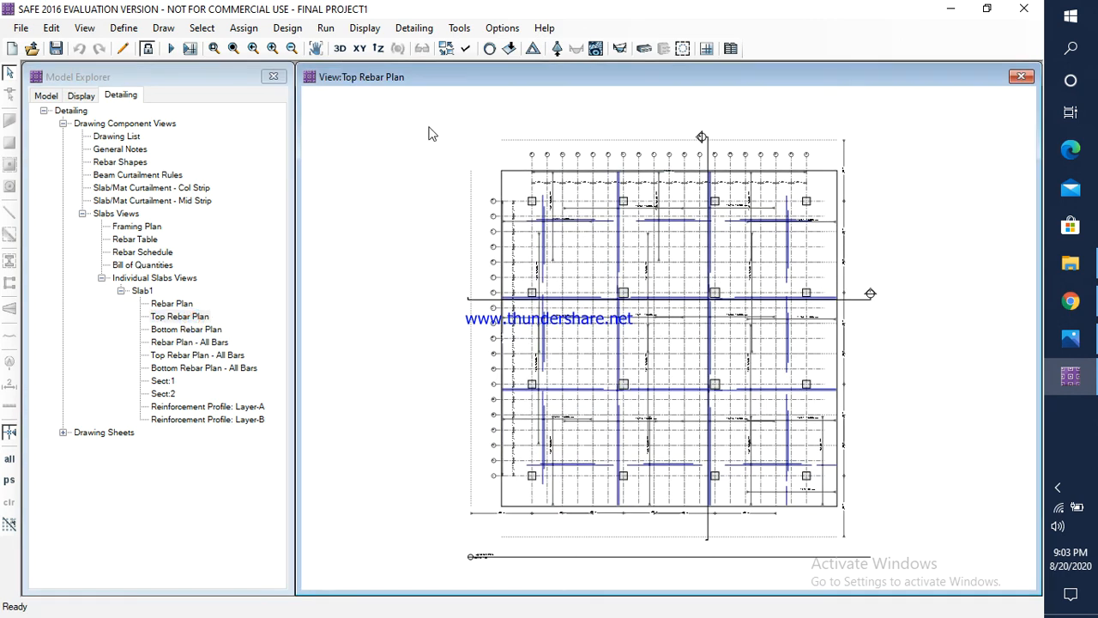
Step: Display the crack widths on the slab bottom face for the DEAD load case with the default EC2-2004 parameters
left_click(362, 29)
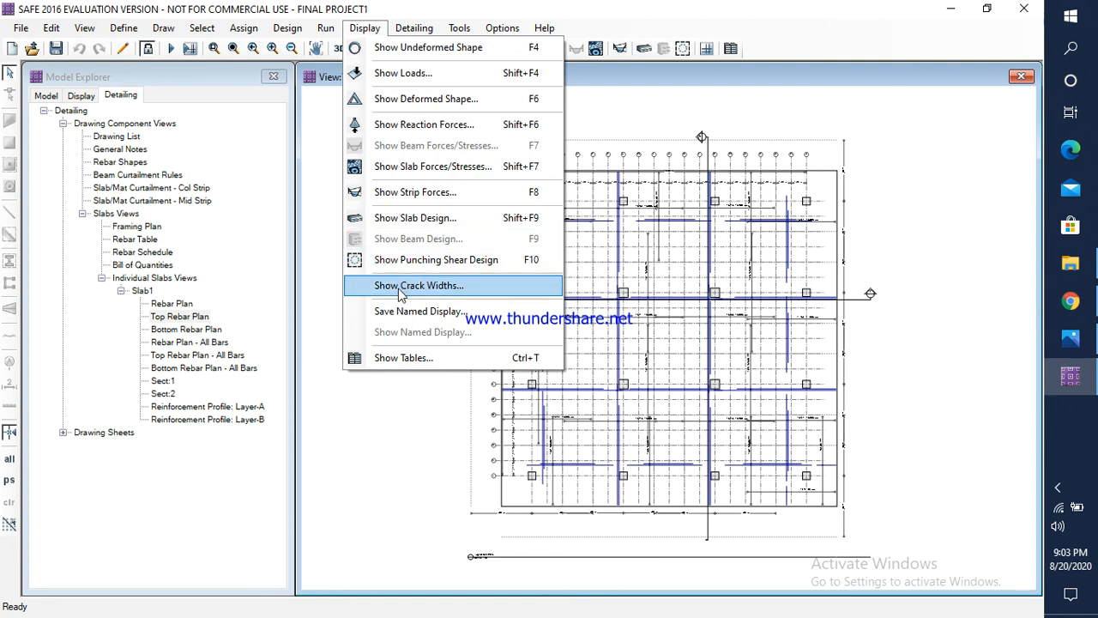
left_click(427, 288)
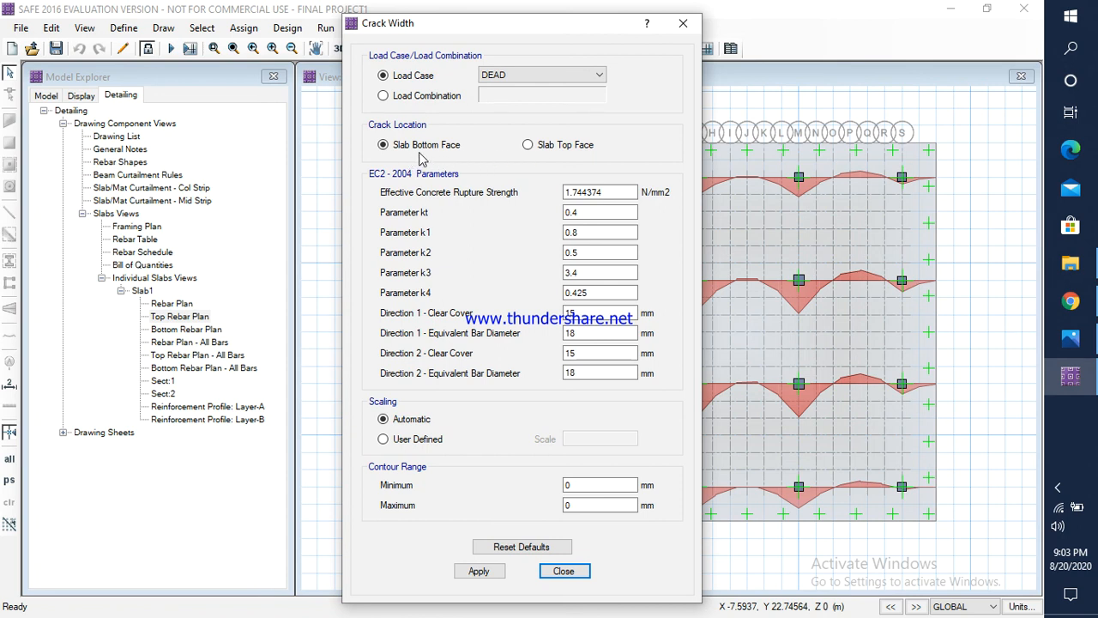
left_click(486, 572)
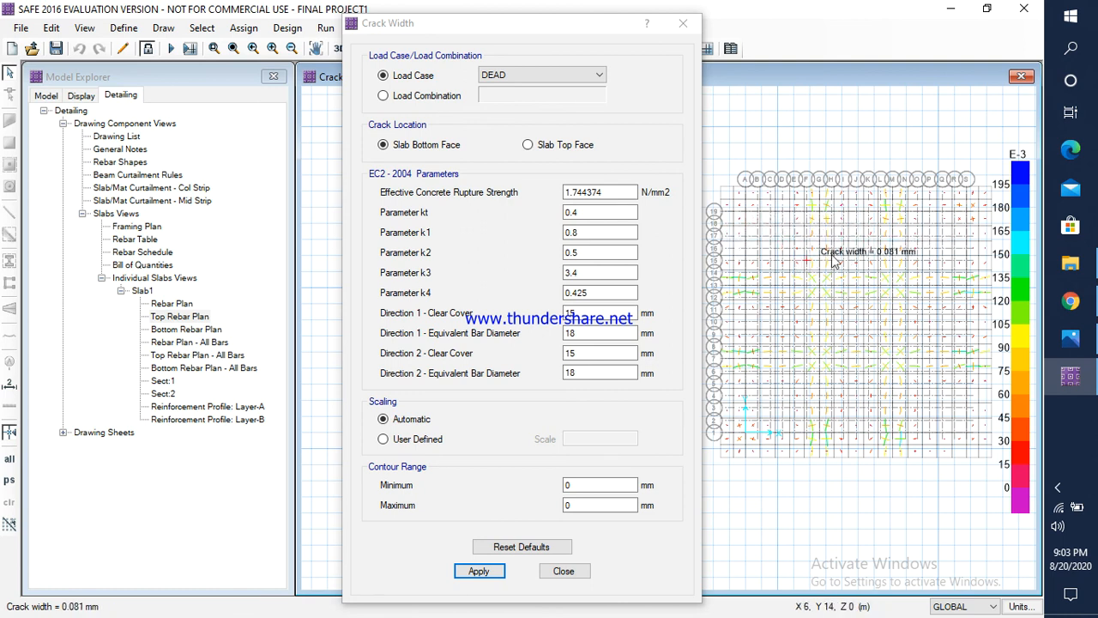
Step: Switch the DEAD crack width display to the slab top face and examine it across the raft
left_click(528, 145)
left_click(481, 572)
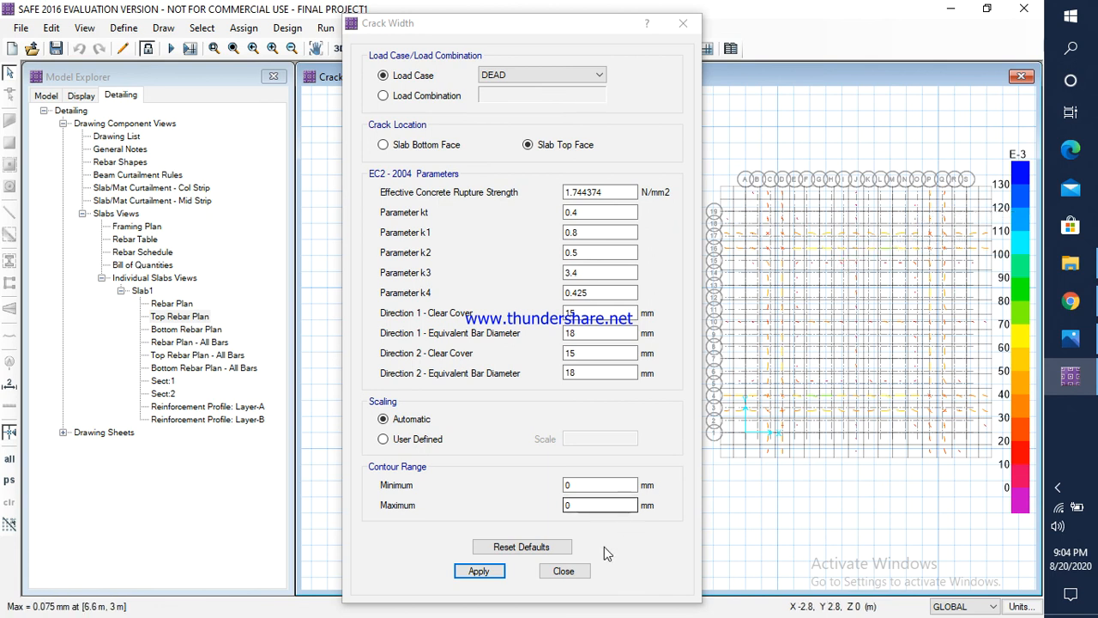
left_click(584, 571)
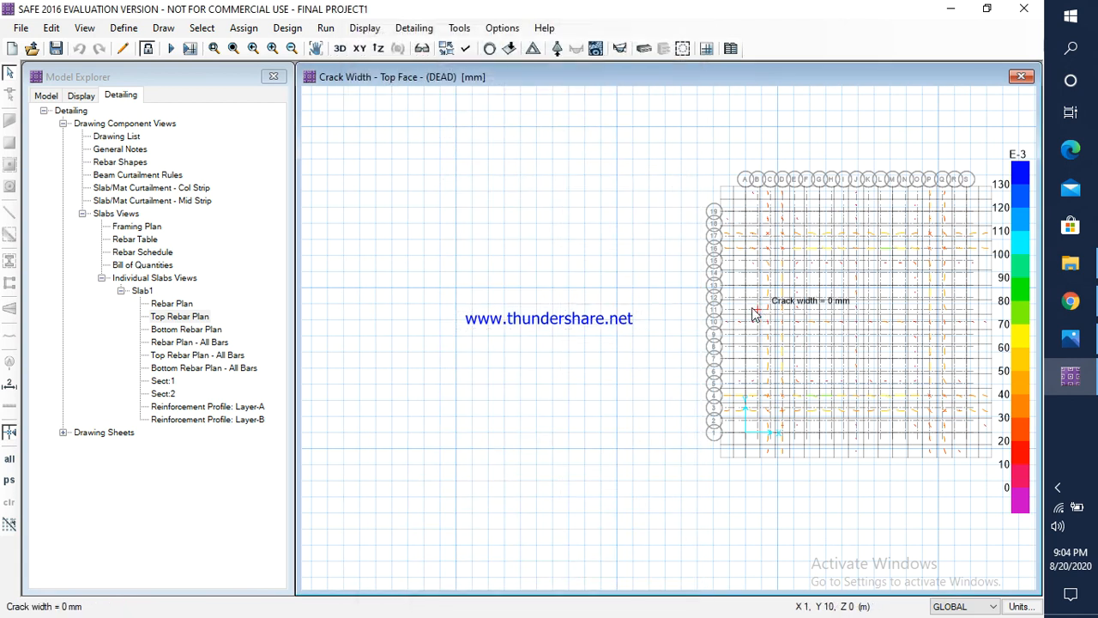
middle_click_drag(753, 314, 586, 304)
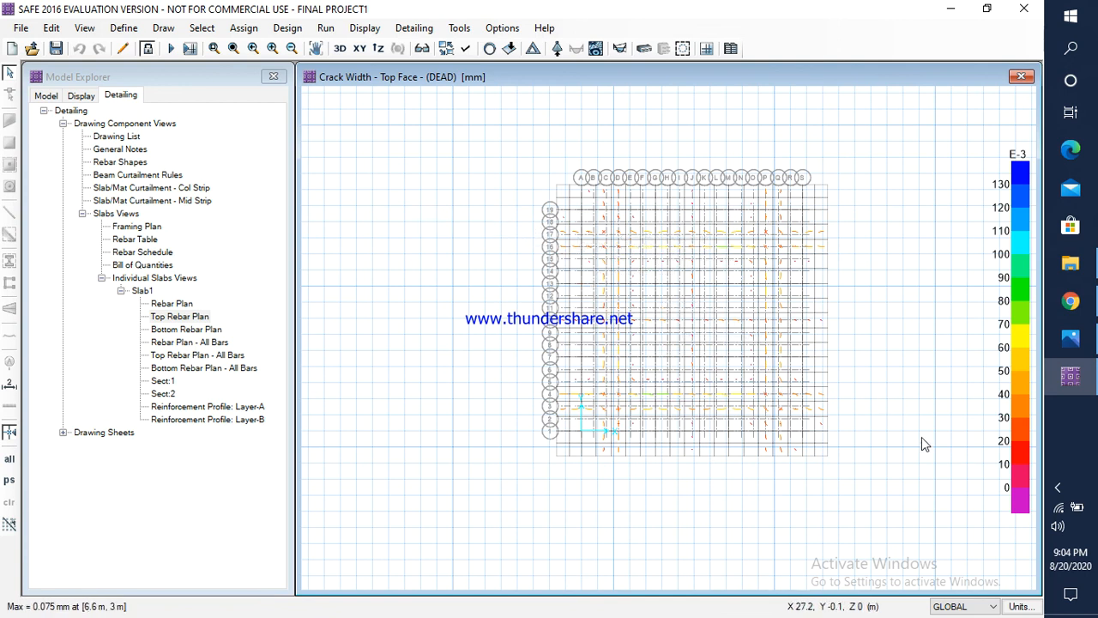
left_click(1058, 487)
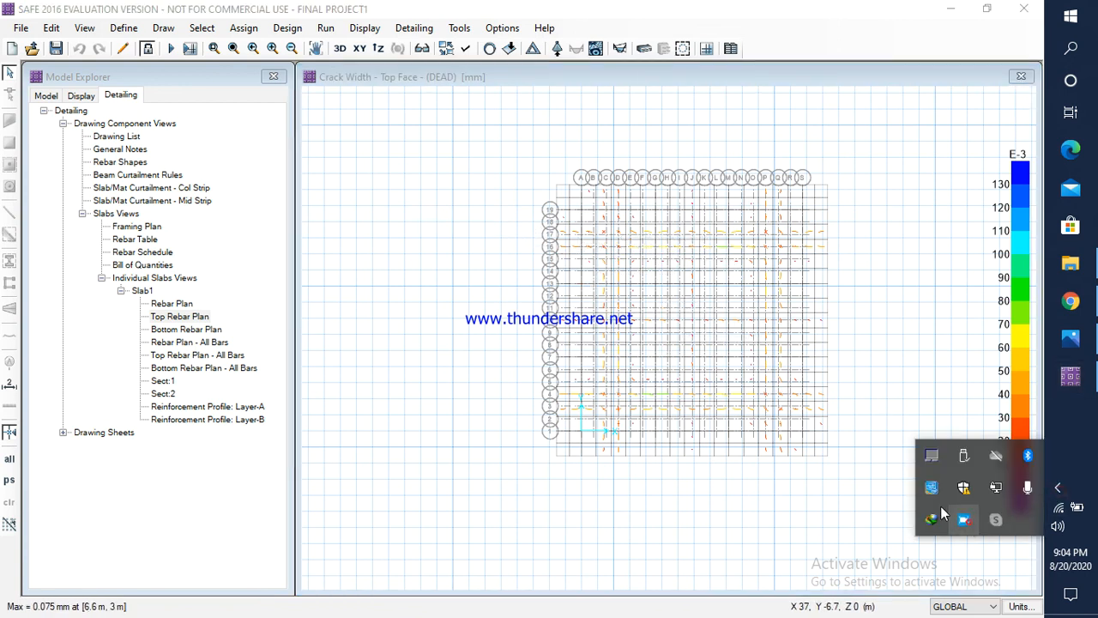
left_click(963, 519)
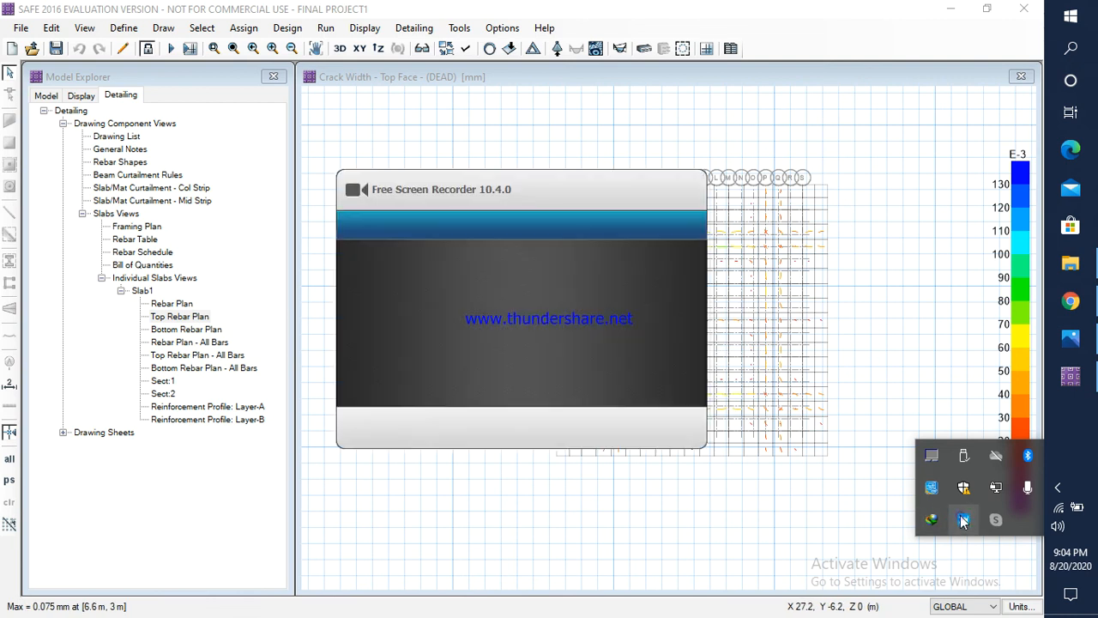